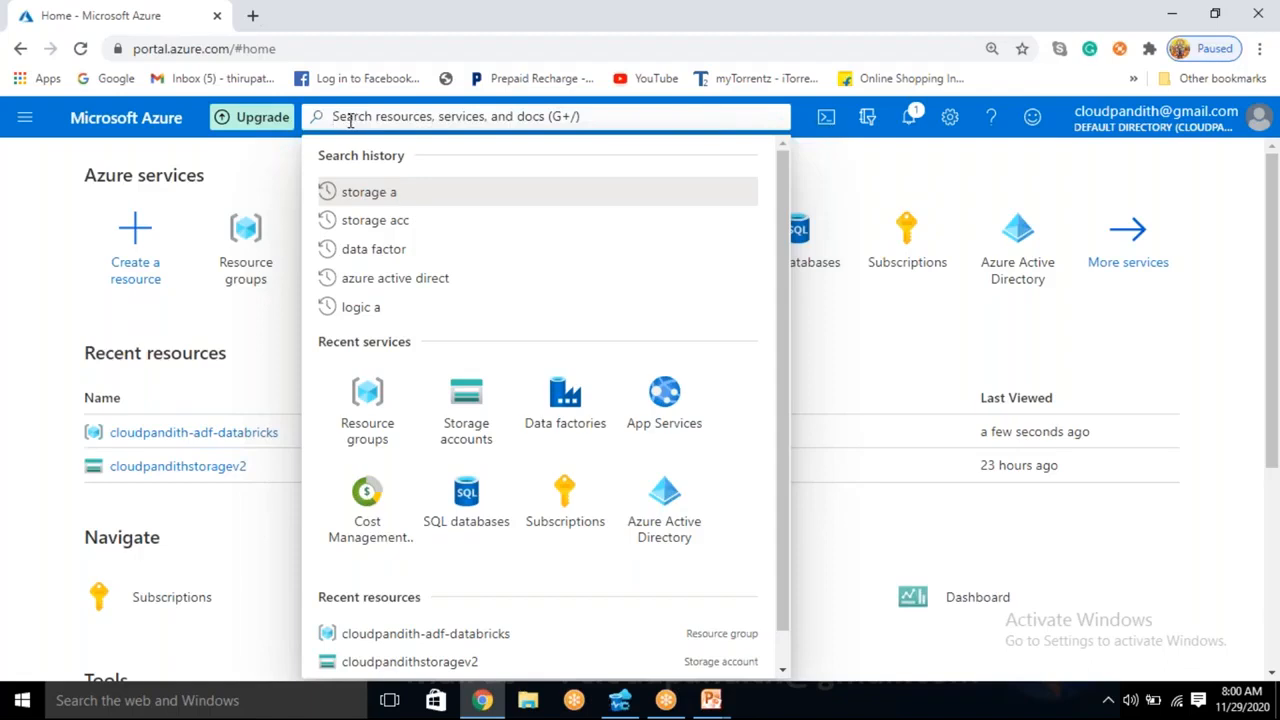
left_click(12, 228)
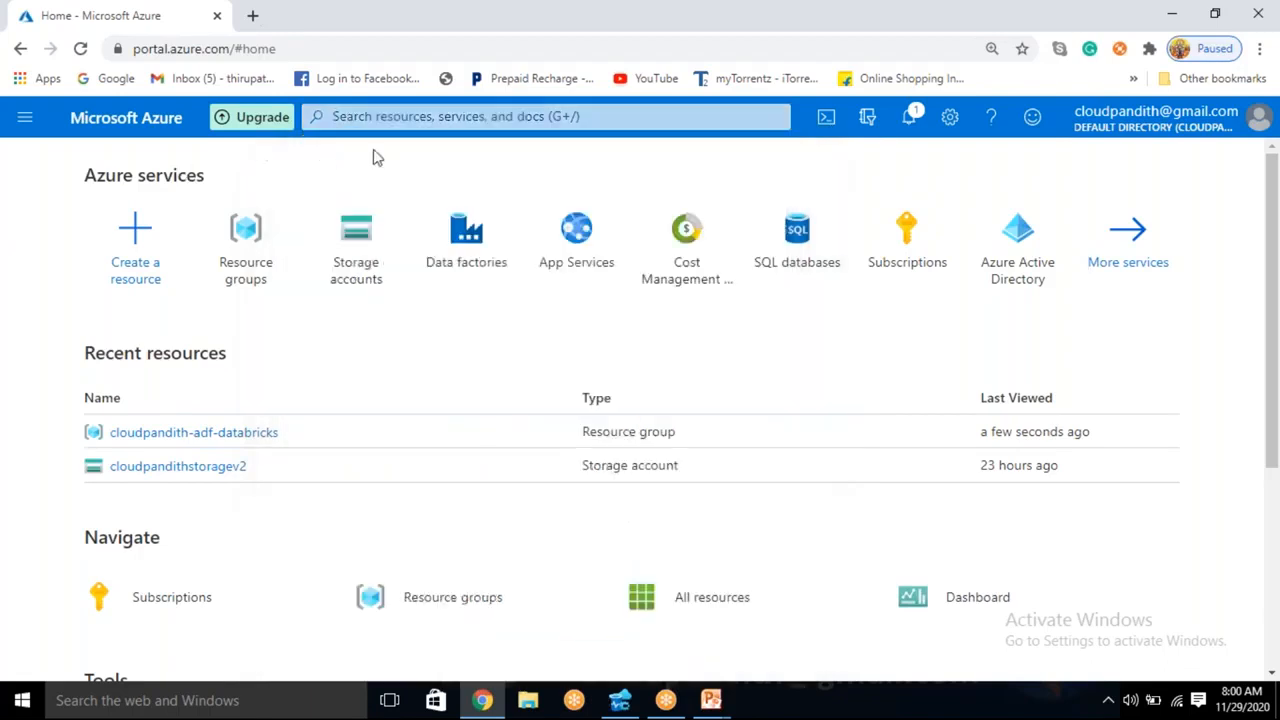
left_click(357, 113)
left_click(31, 206)
left_click(390, 115)
left_click(10, 221)
left_click(506, 120)
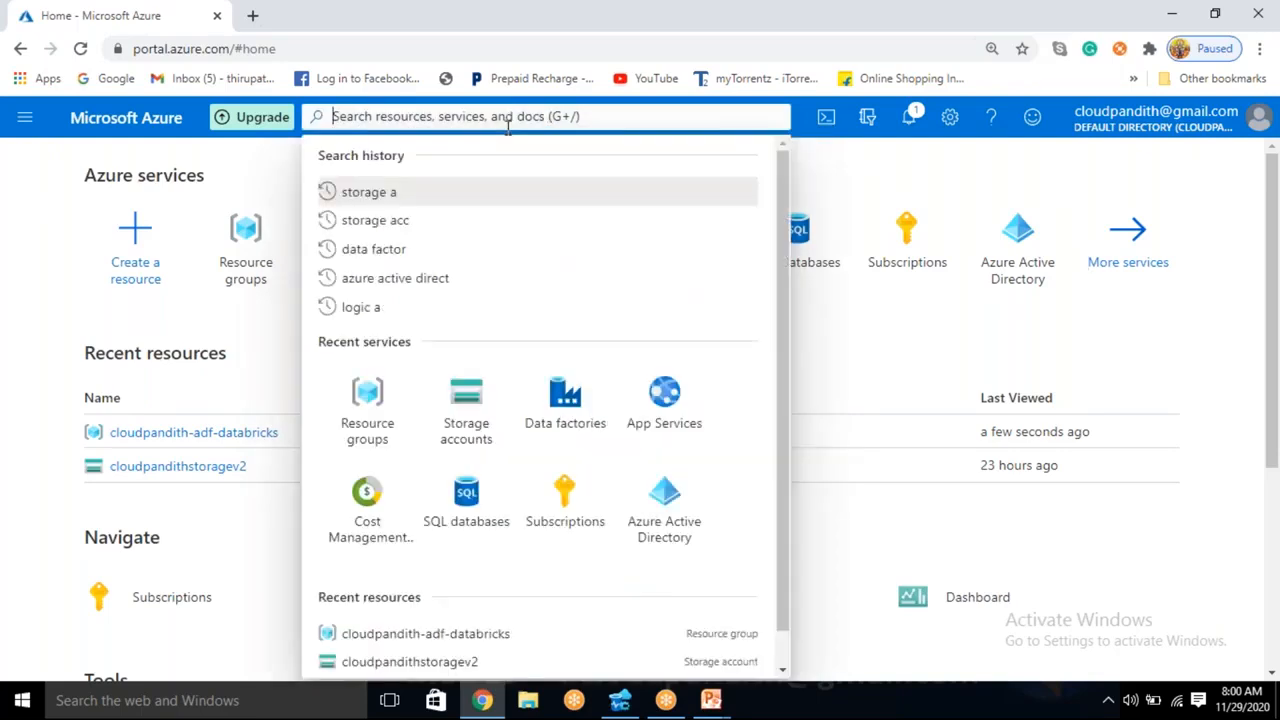
left_click(49, 224)
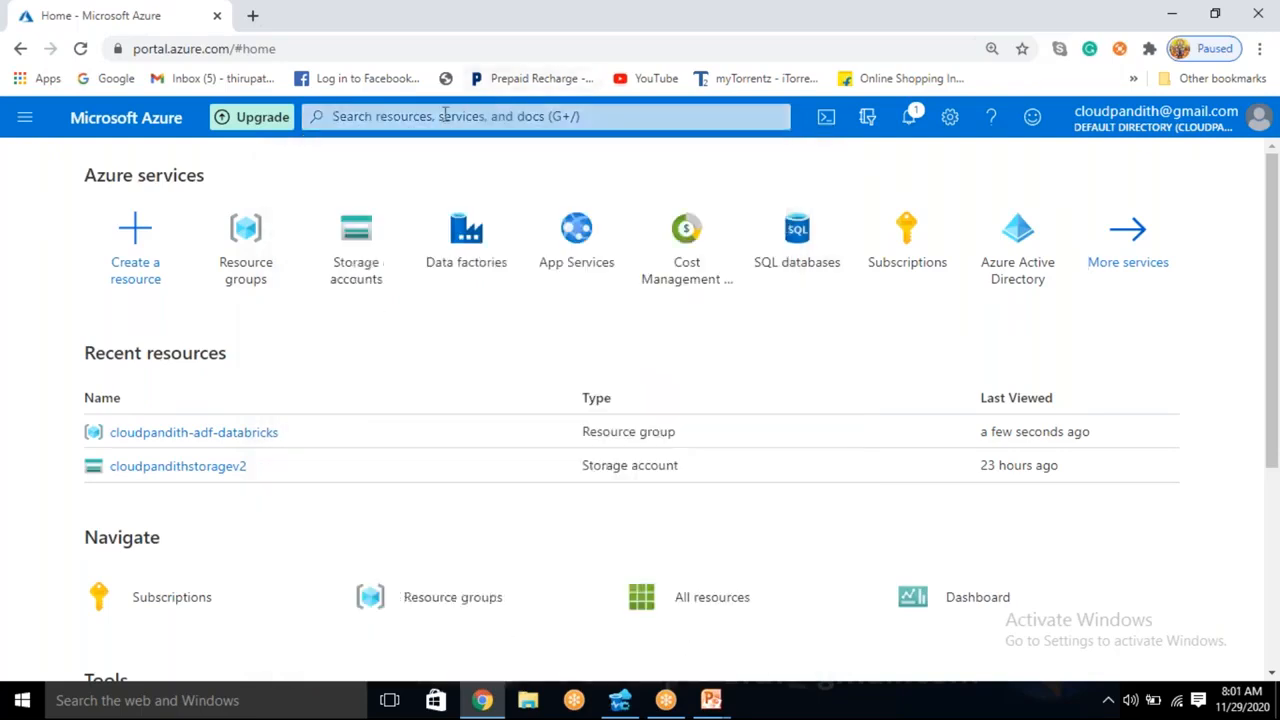
- Open the Storage accounts service and start creating a new storage account
left_click(445, 116)
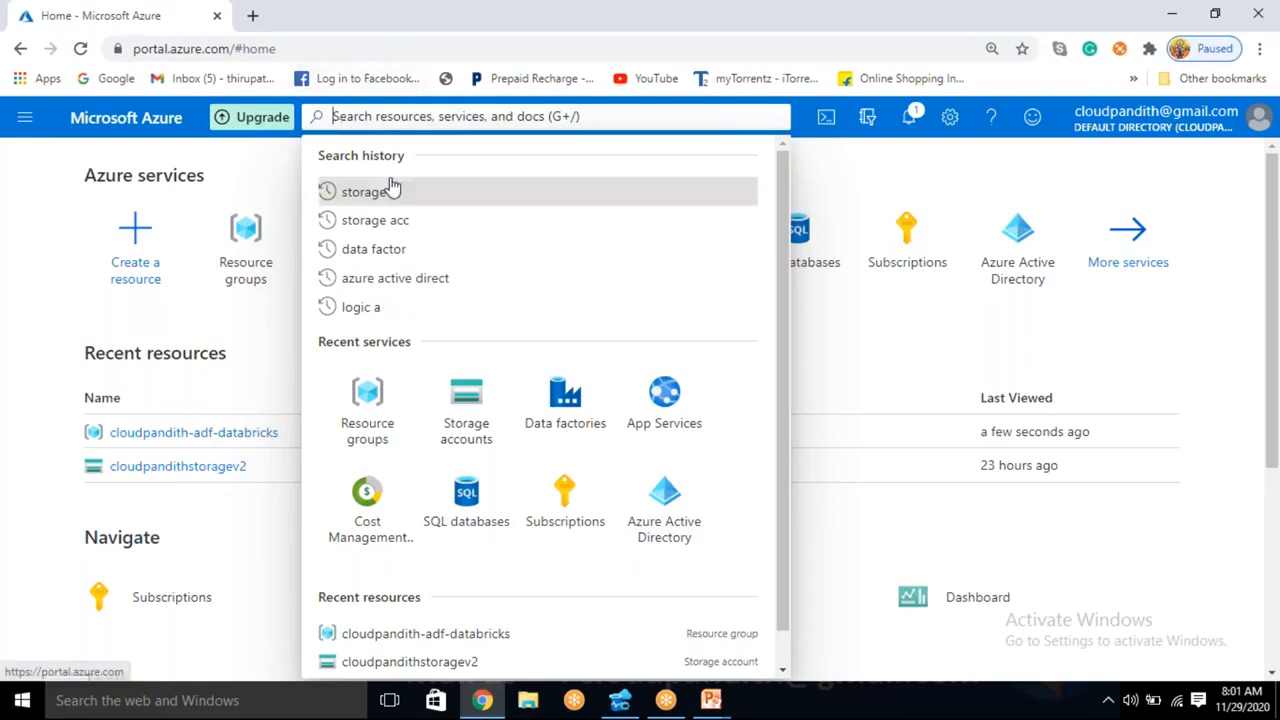
left_click(455, 408)
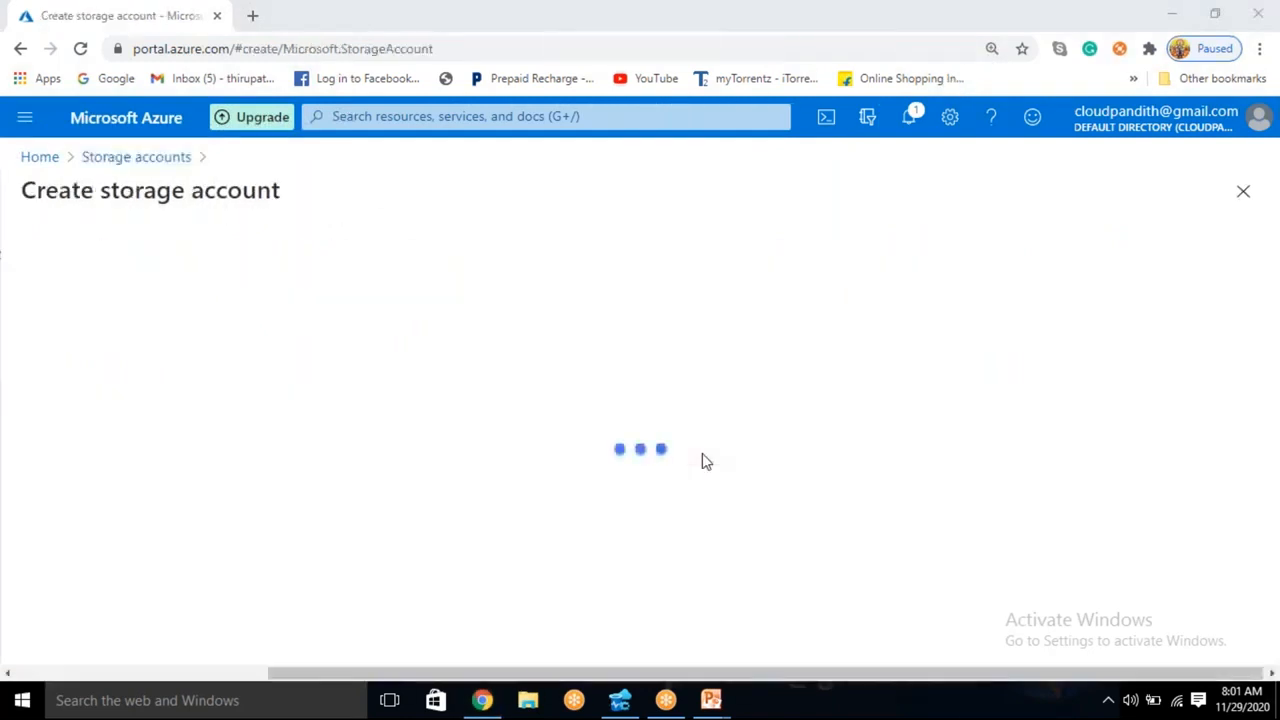
scroll(471, 531, "down", 2)
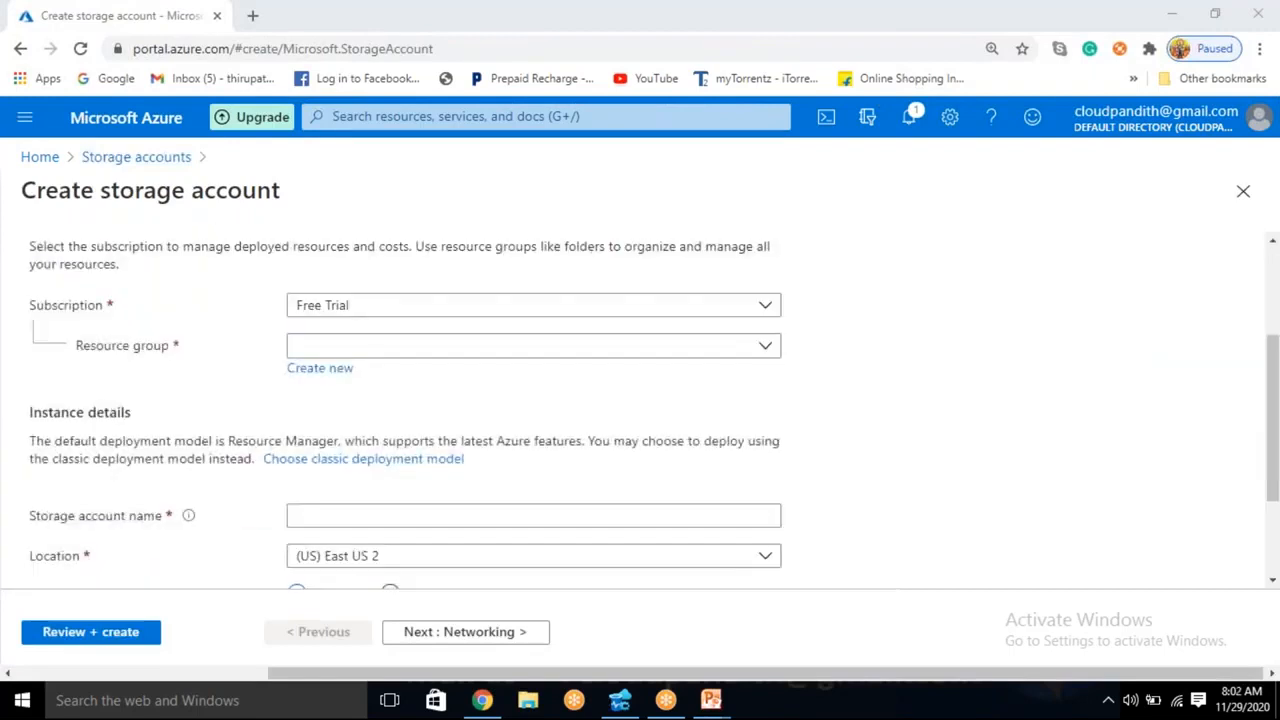
- Create a new resource group named cloudpandith-BI-Master-Program for the storage account
left_click(481, 358)
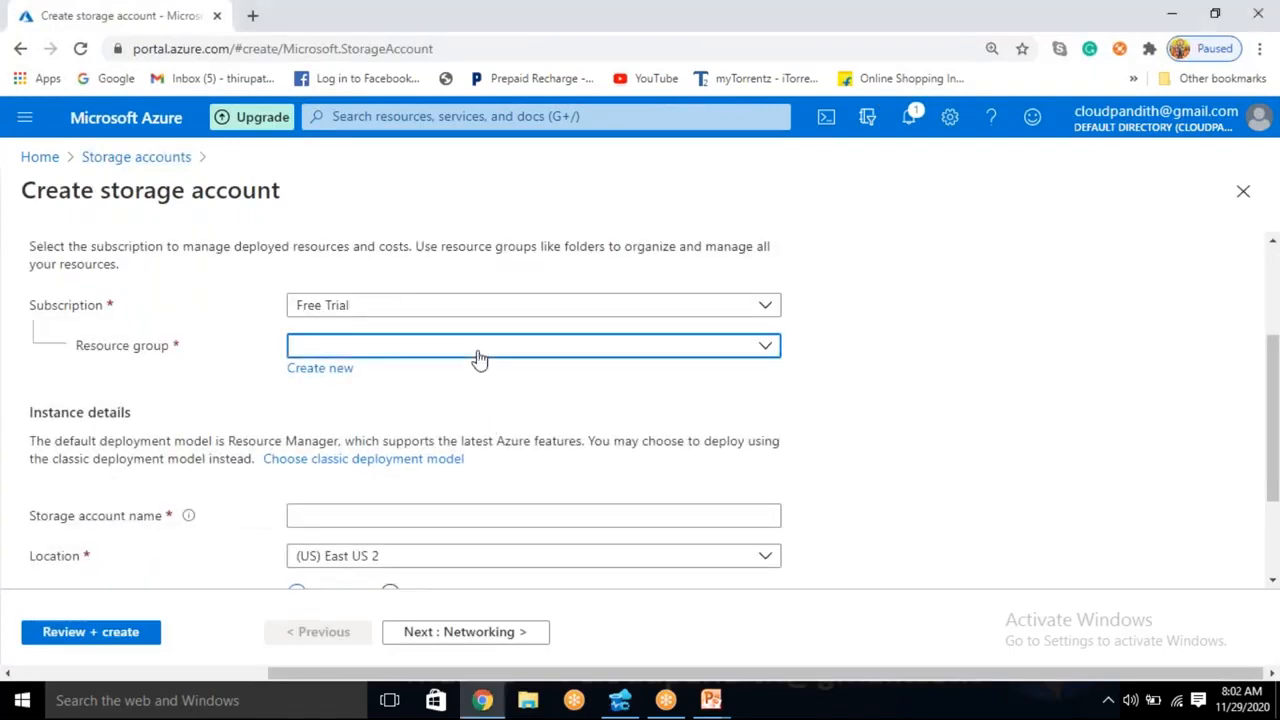
left_click(668, 392)
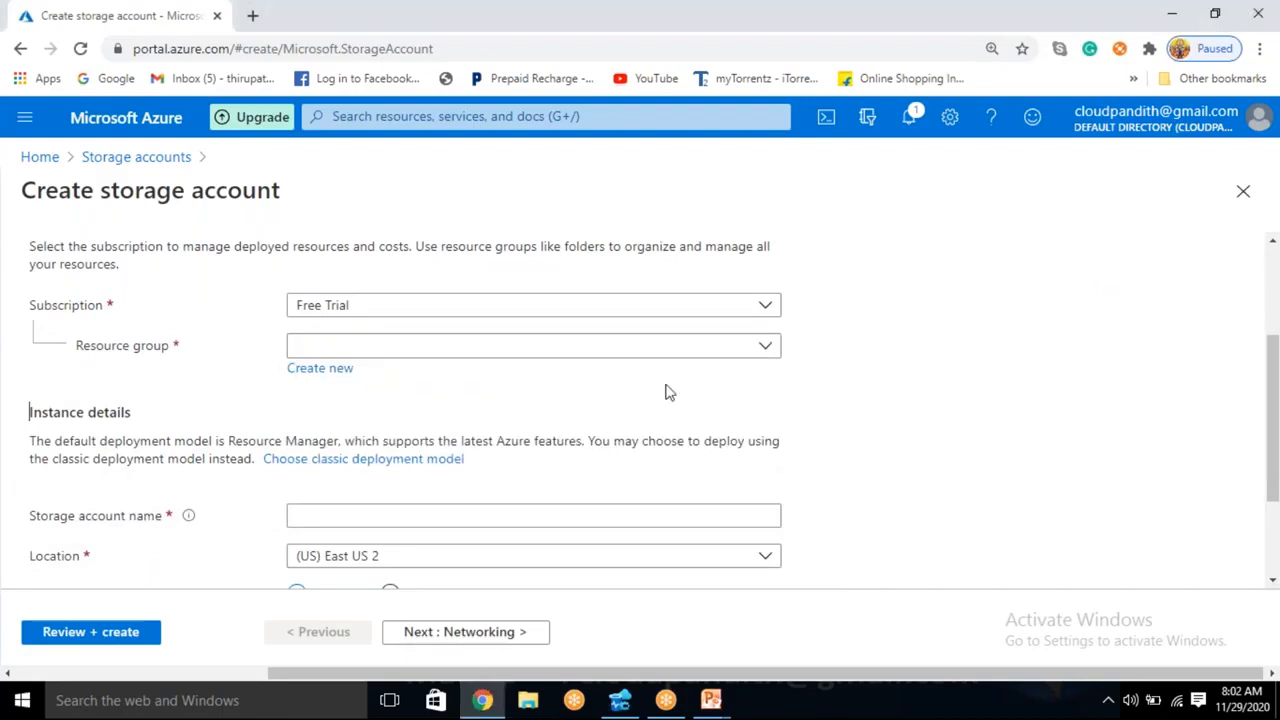
left_click(318, 370)
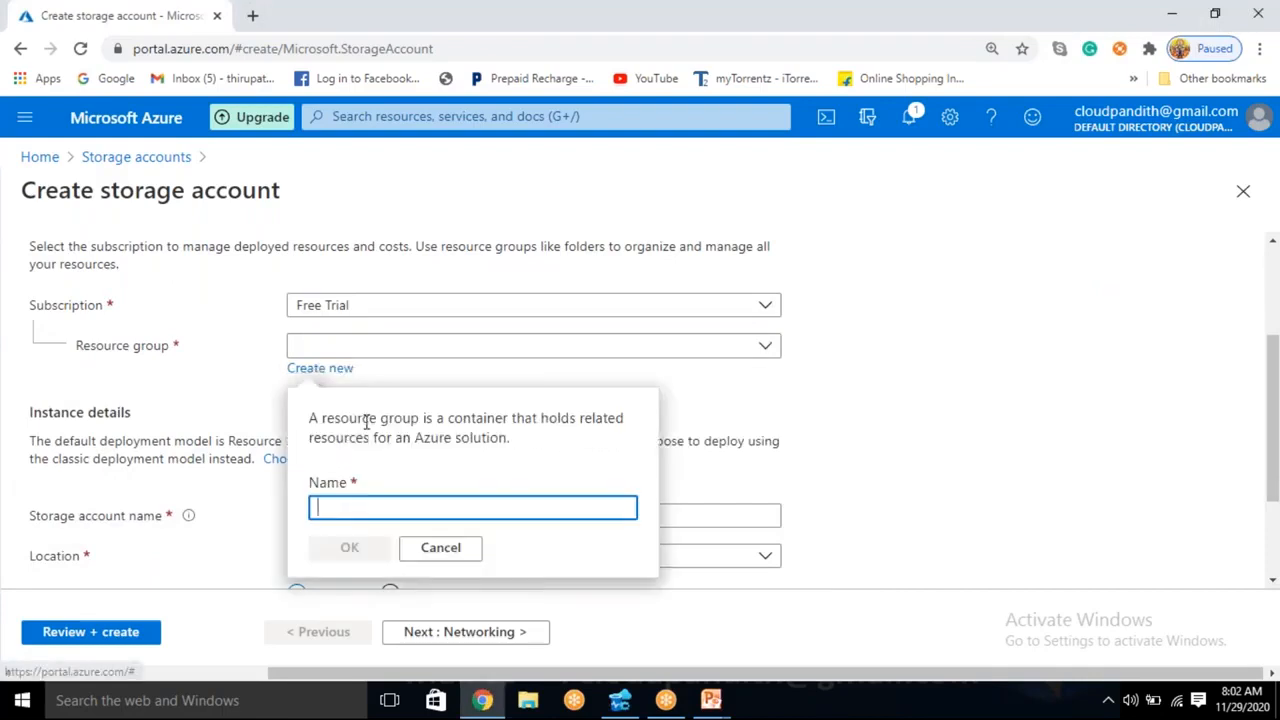
type("CLOUDP")
key("BackSpace")
key("BackSpace")
key("BackSpace")
key("BackSpace")
key("BackSpace")
key("BackSpace")
type("clo")
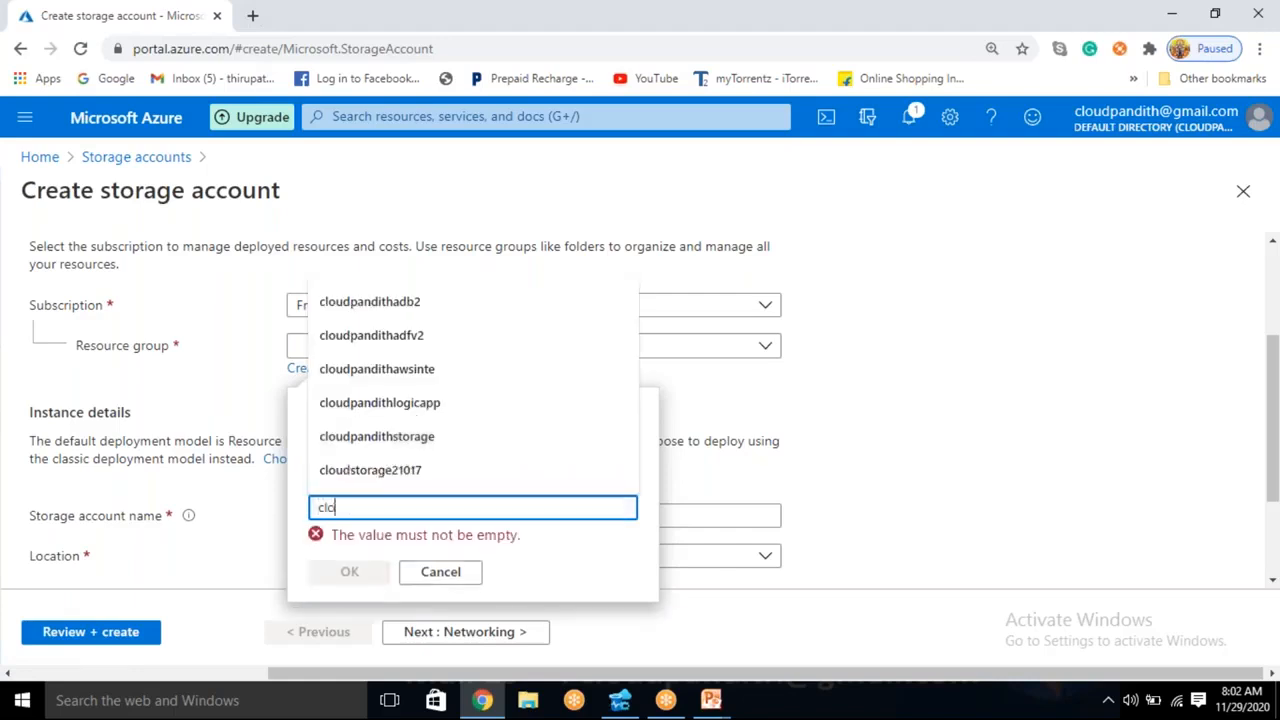
type("udpandith-")
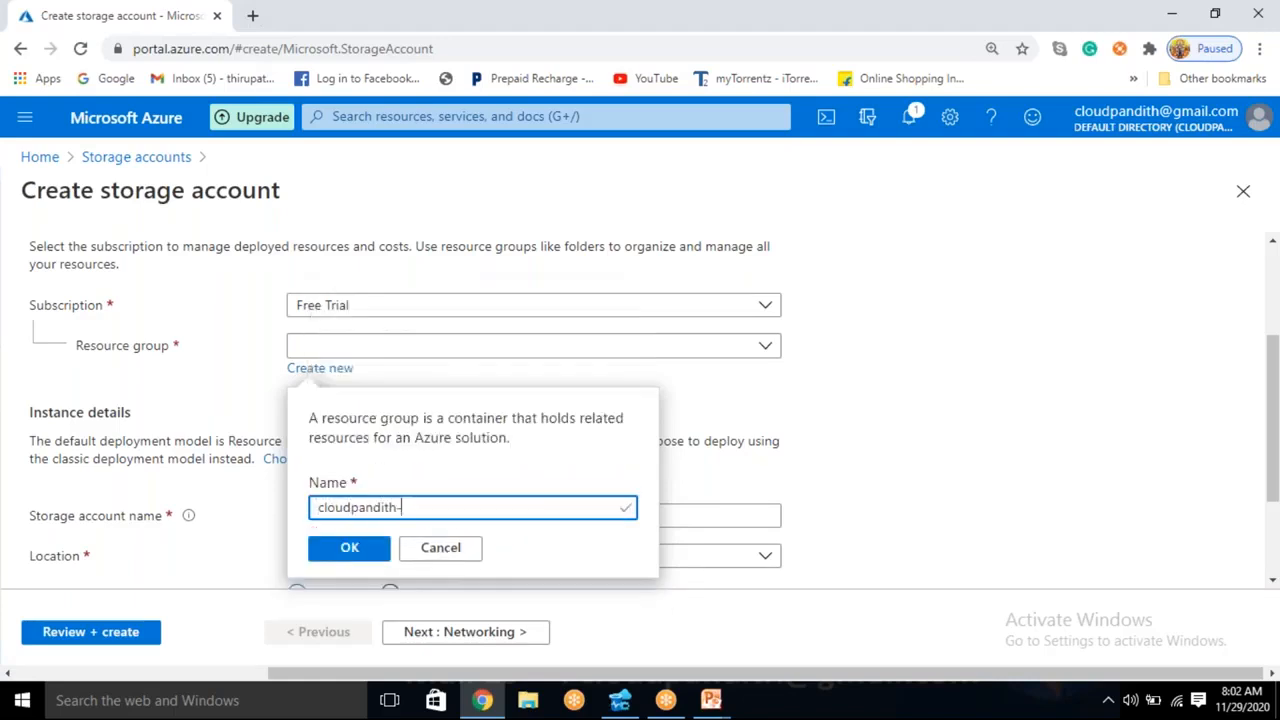
type("BI-ma")
key("BackSpace")
key("BackSpace")
key("BackSpace")
type("Master-Program")
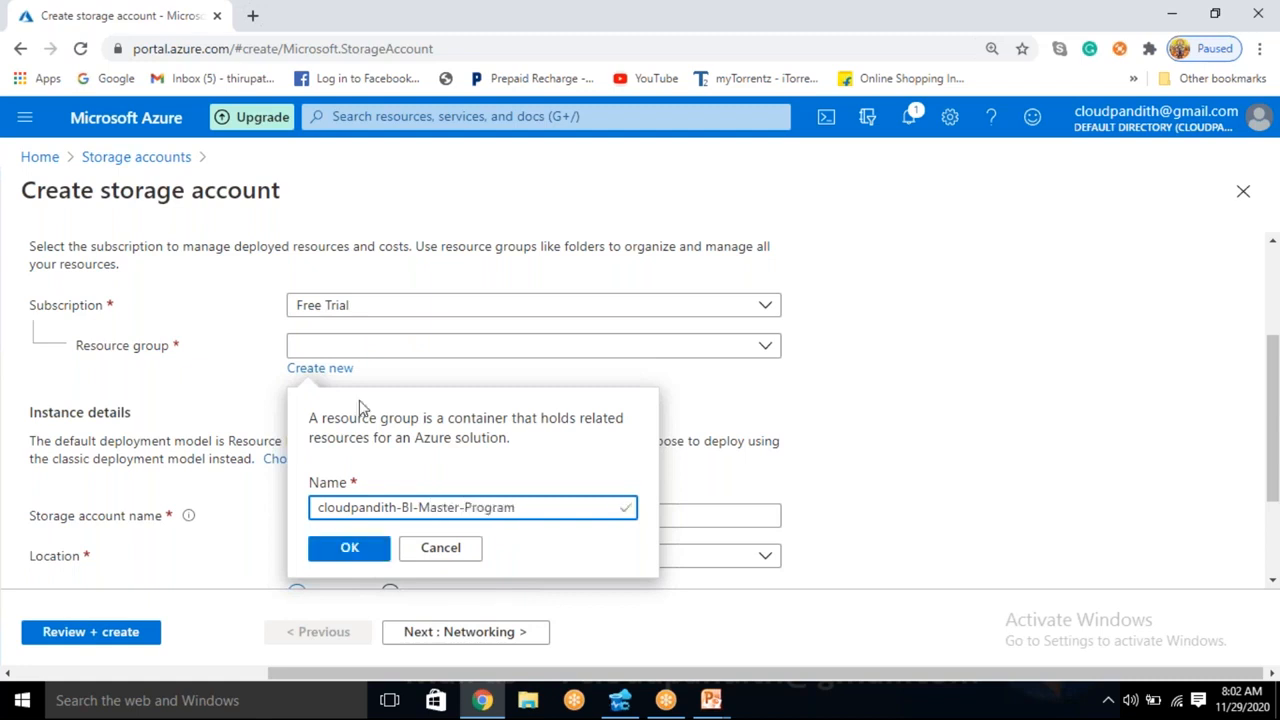
left_click(371, 566)
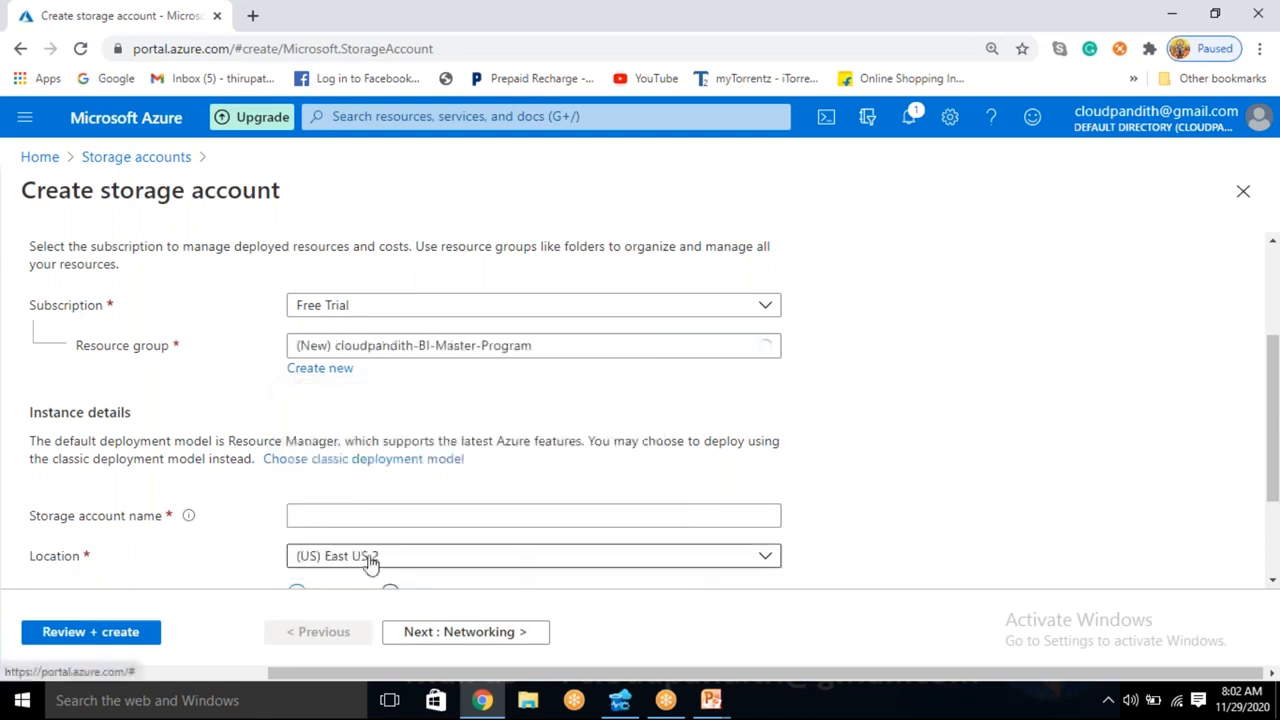
- Name the storage account cloudpandithadlsgen2
scroll(371, 563, "down", 1)
left_click(334, 421)
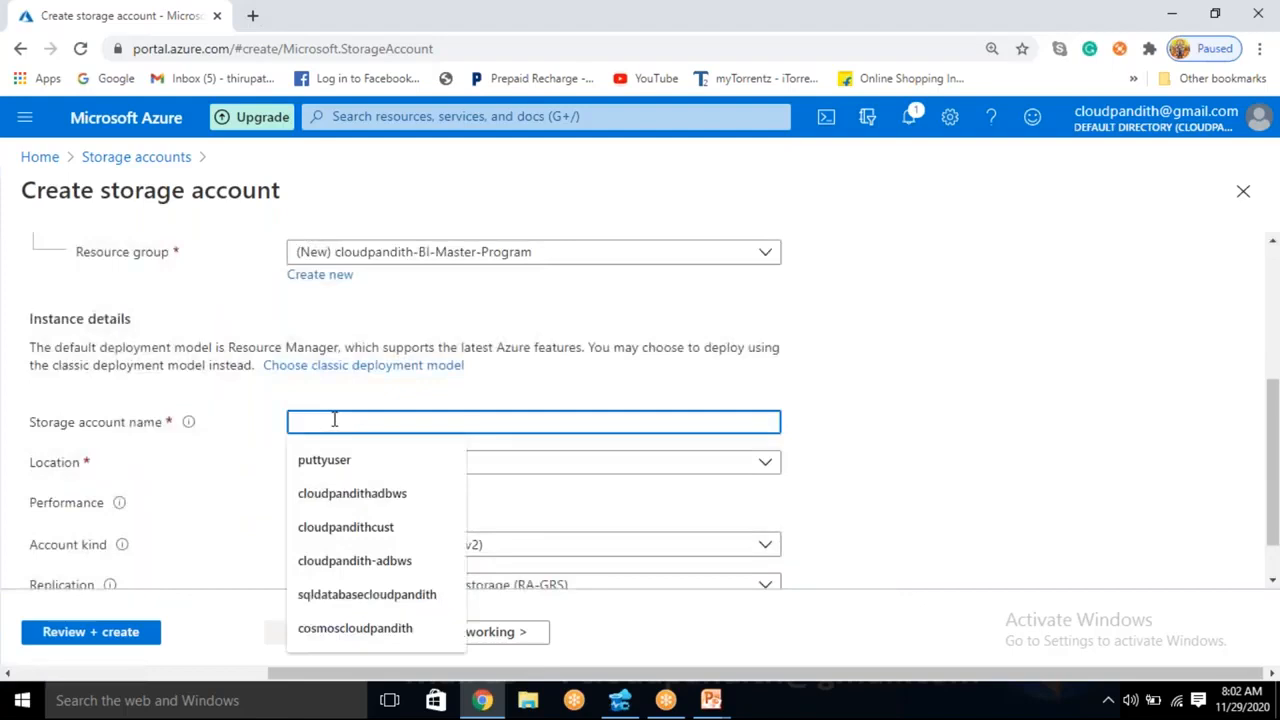
type("cl")
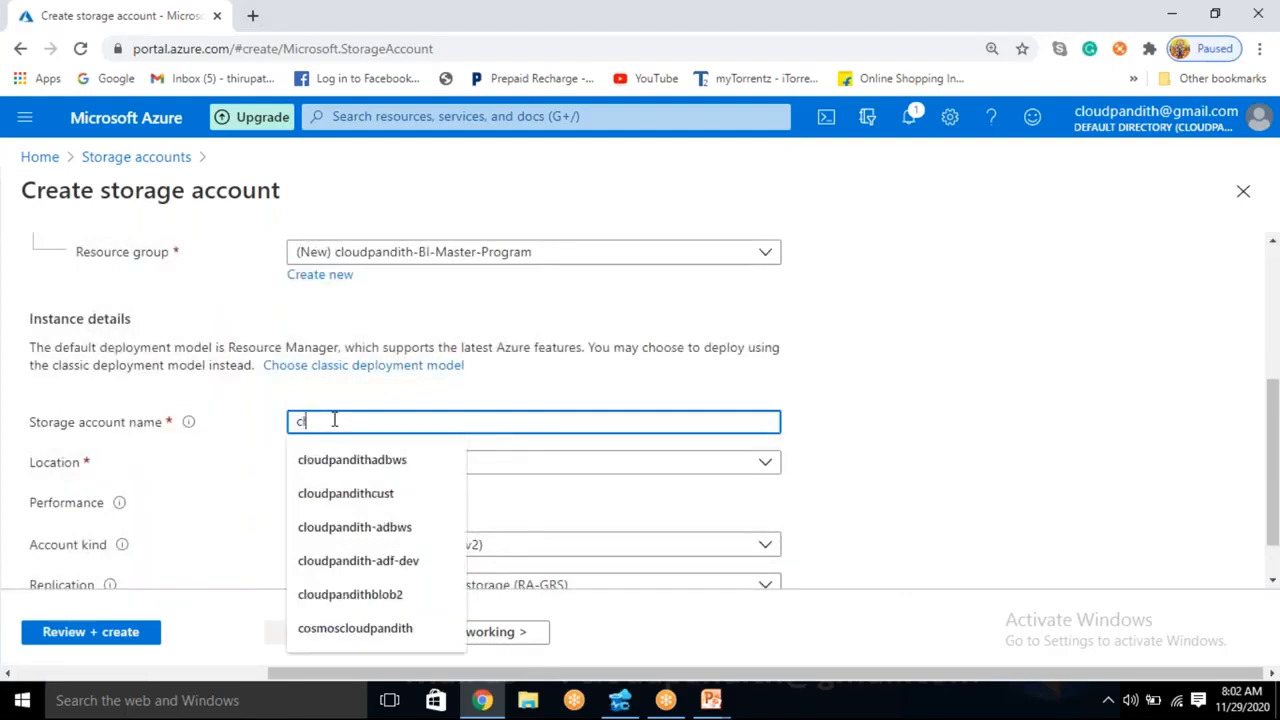
type("oudpandithadlsgen2")
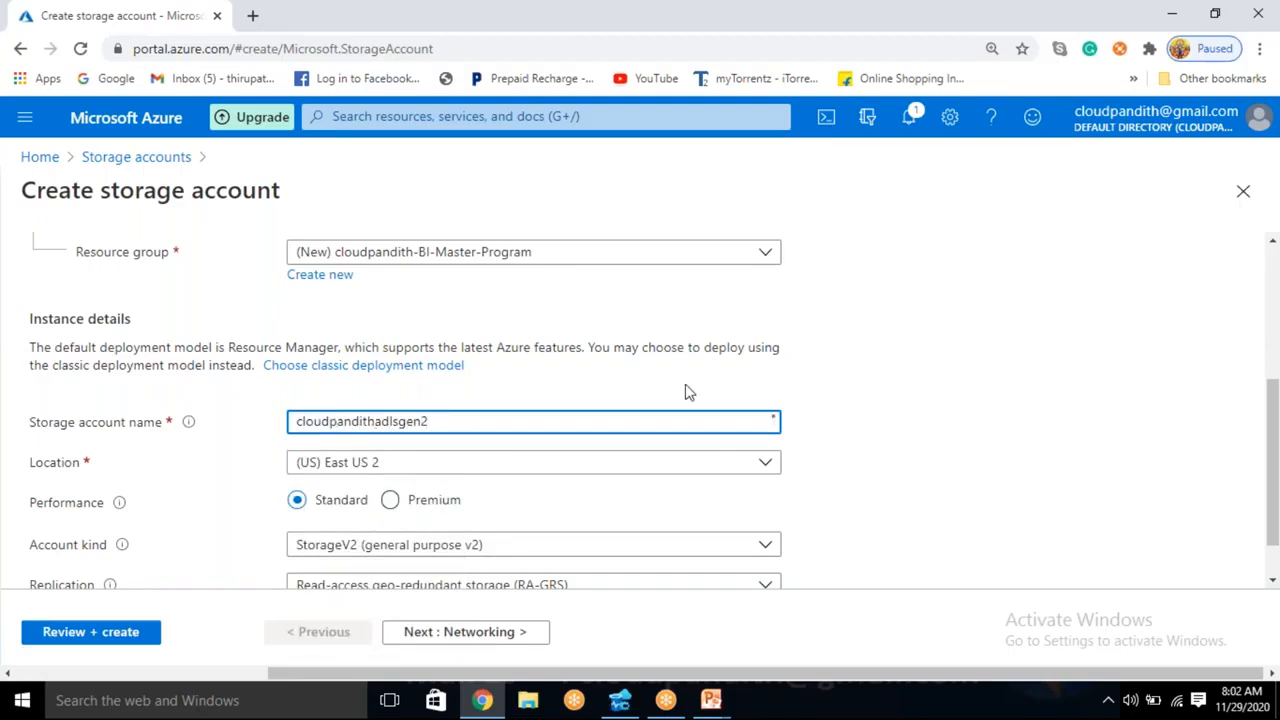
left_click(910, 384)
- Enable the hierarchical namespace for Data Lake Storage Gen2 in the advanced settings, and submit the storage account for creation
scroll(427, 500, "down", 1)
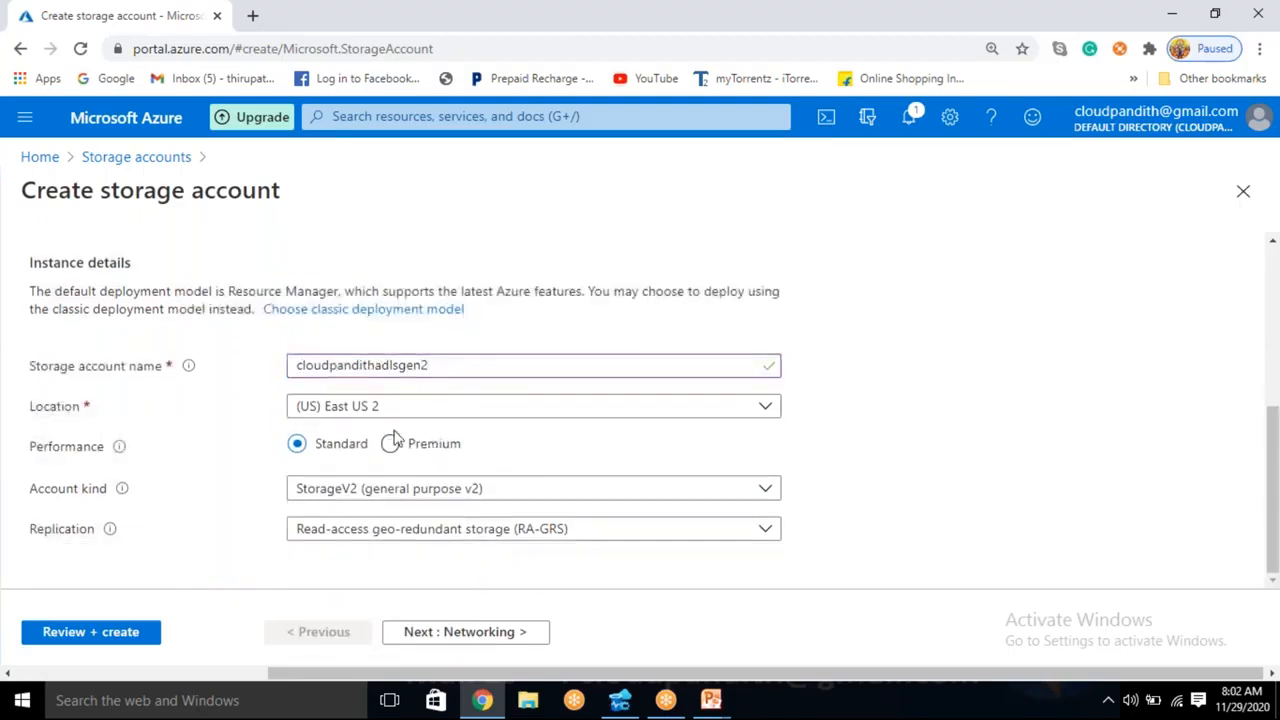
left_click(467, 638)
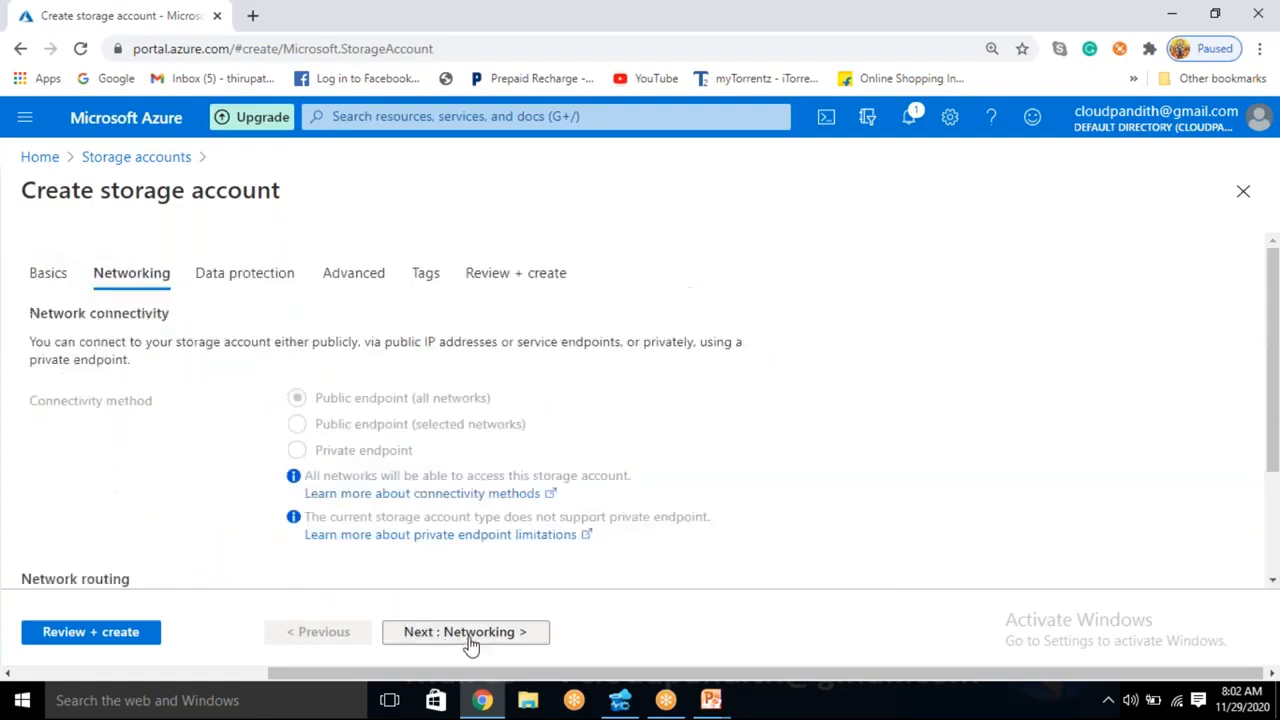
left_click(467, 638)
left_click(467, 638)
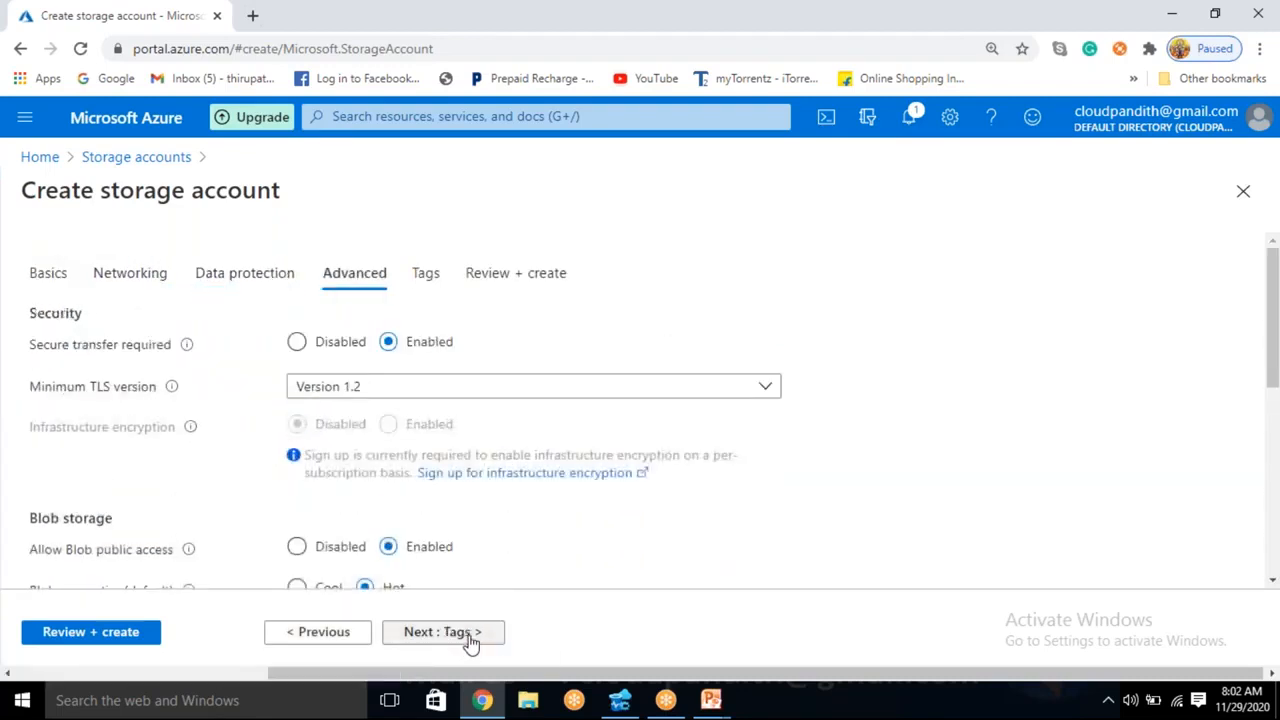
scroll(466, 497, "down", 2)
scroll(463, 501, "down", 3)
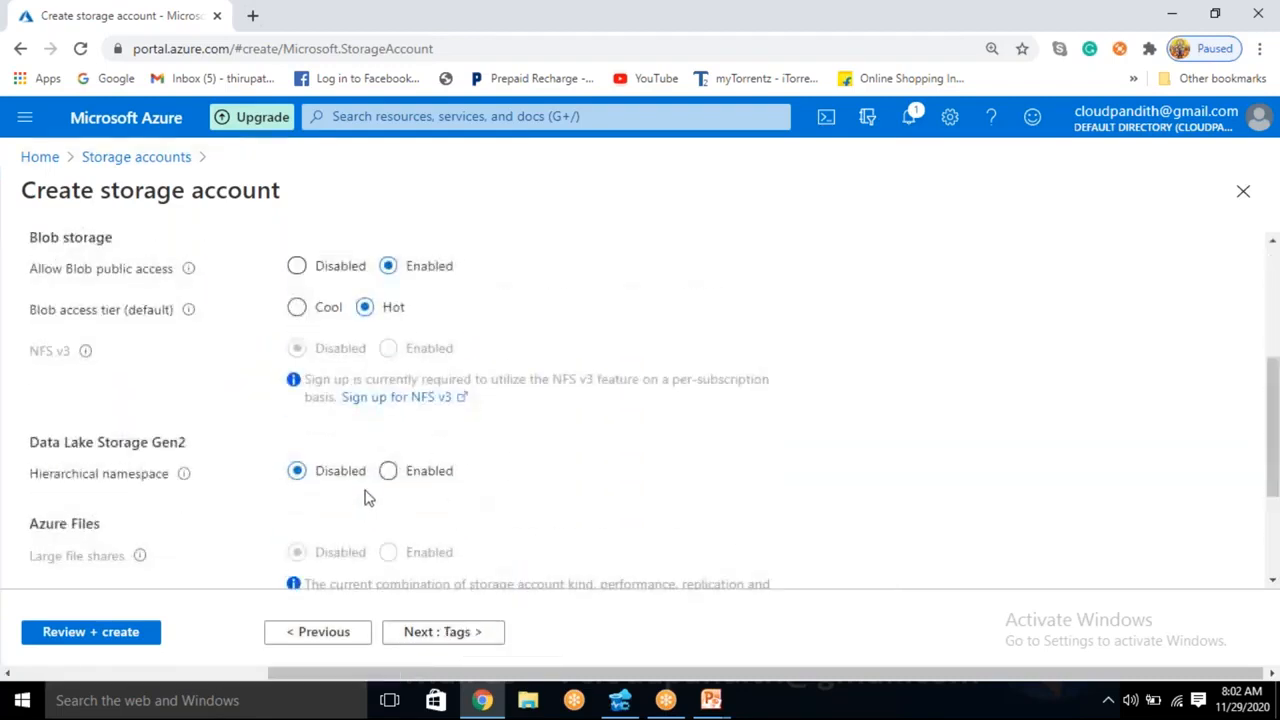
left_click(390, 474)
left_click(105, 632)
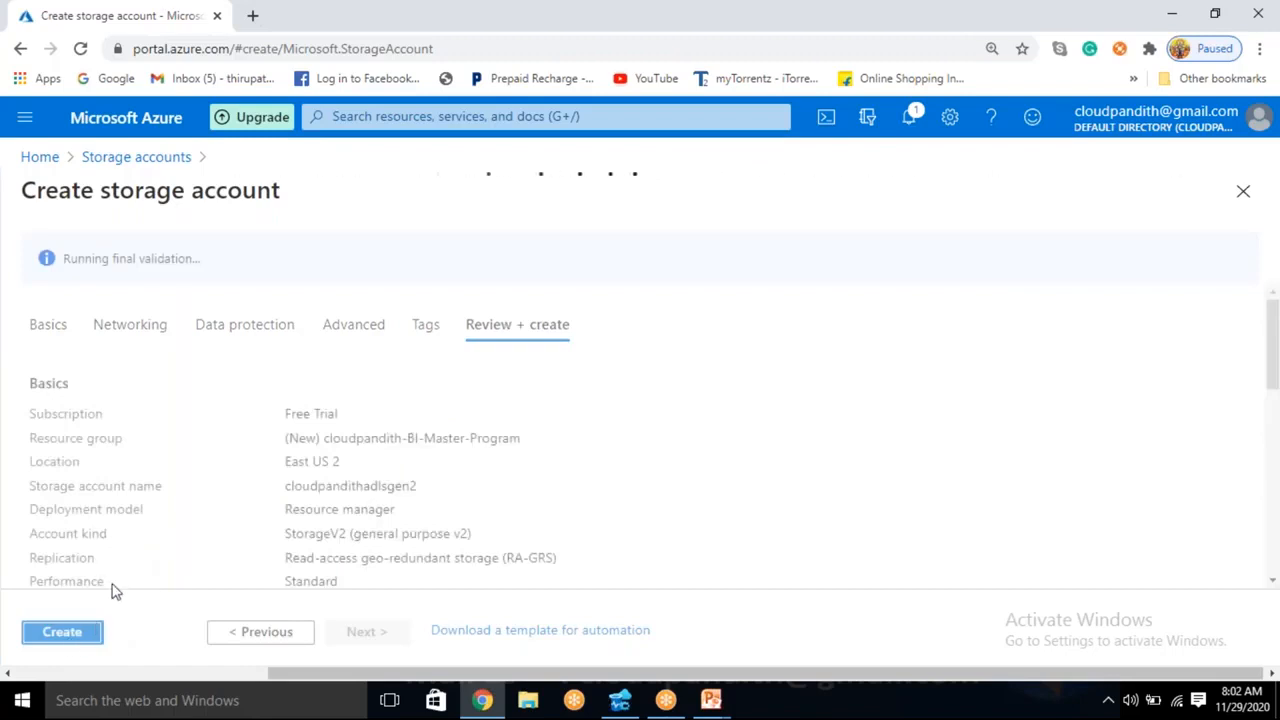
left_click(62, 632)
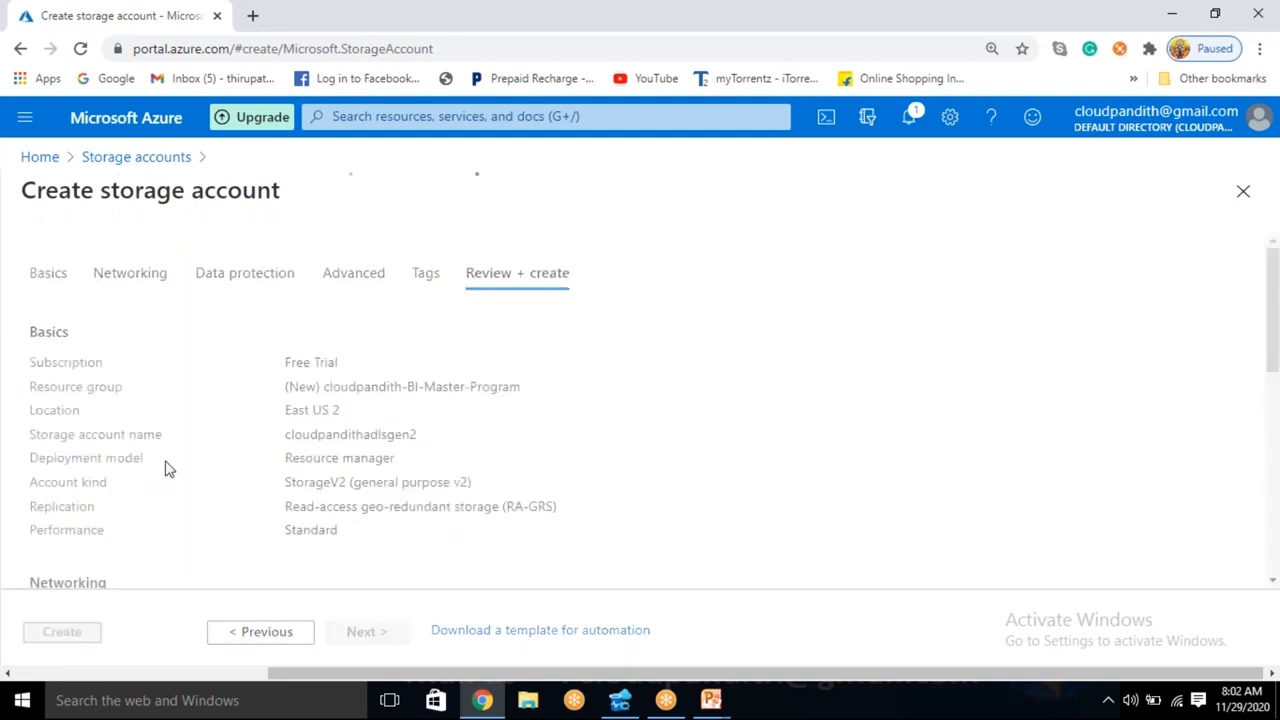
- Open the Azure portal in a new browser tab and start creating a new data factory
left_click(255, 16)
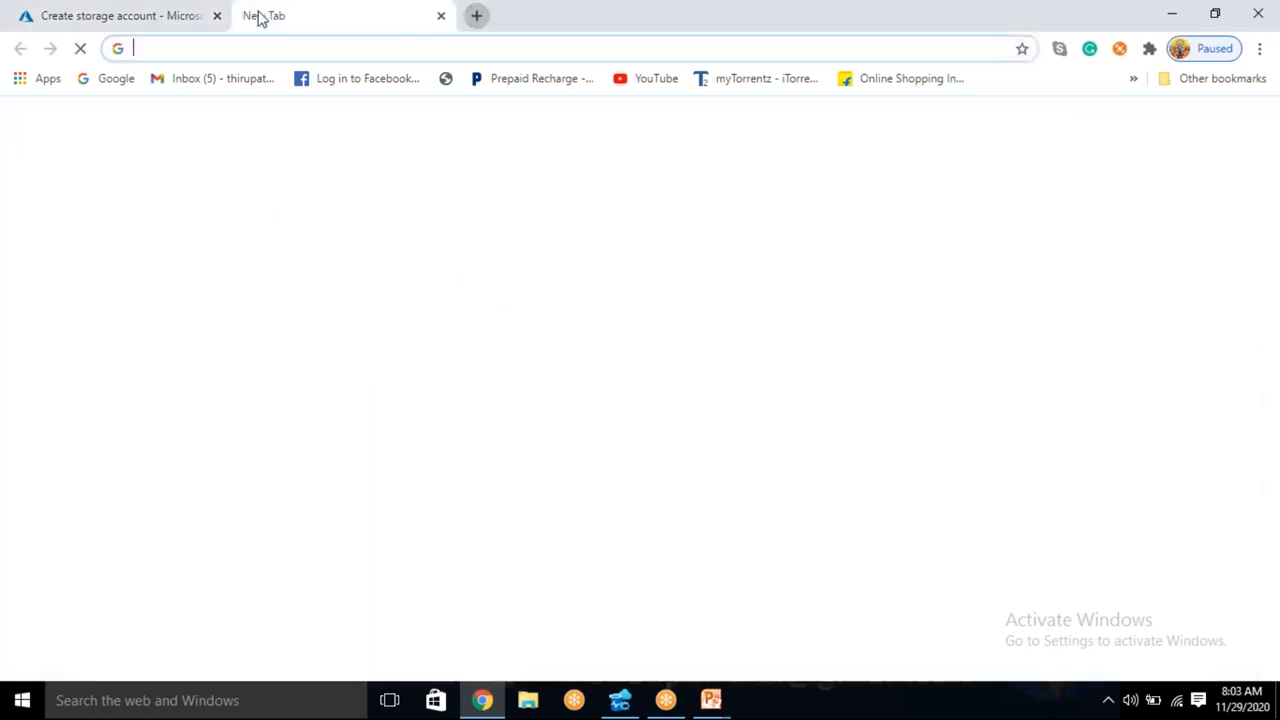
type("portal")
key("Return")
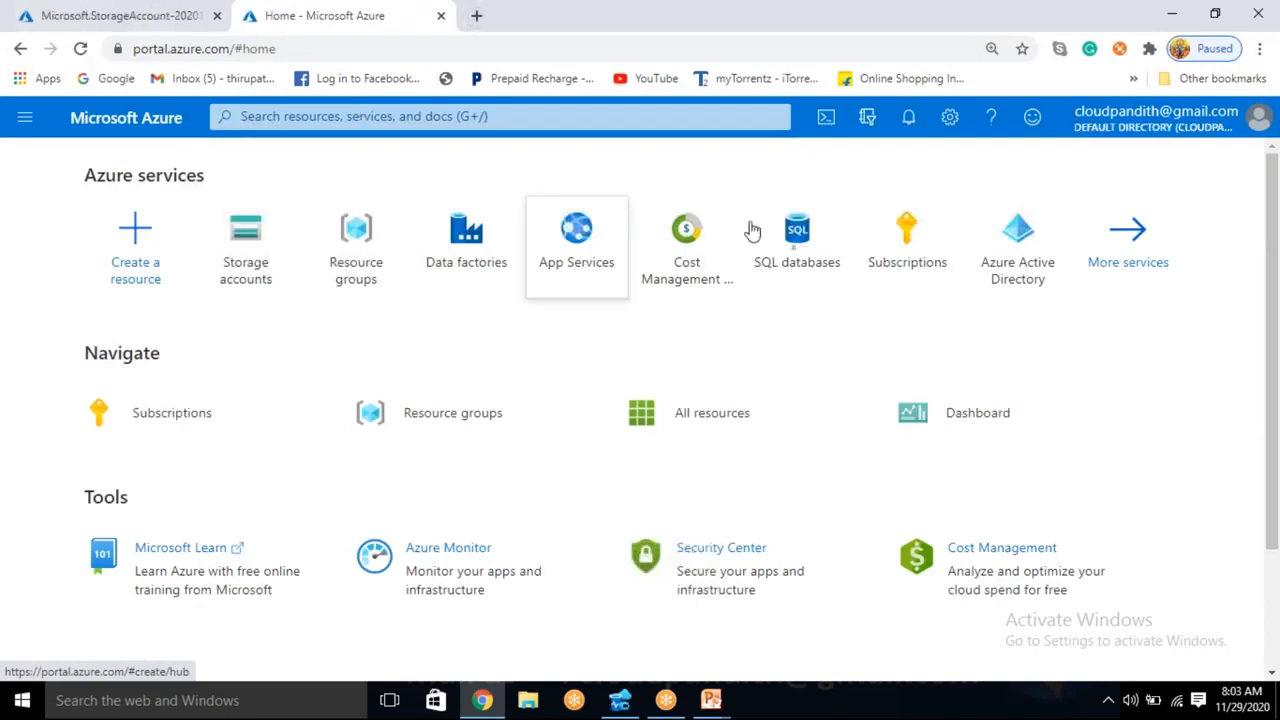
left_click(468, 268)
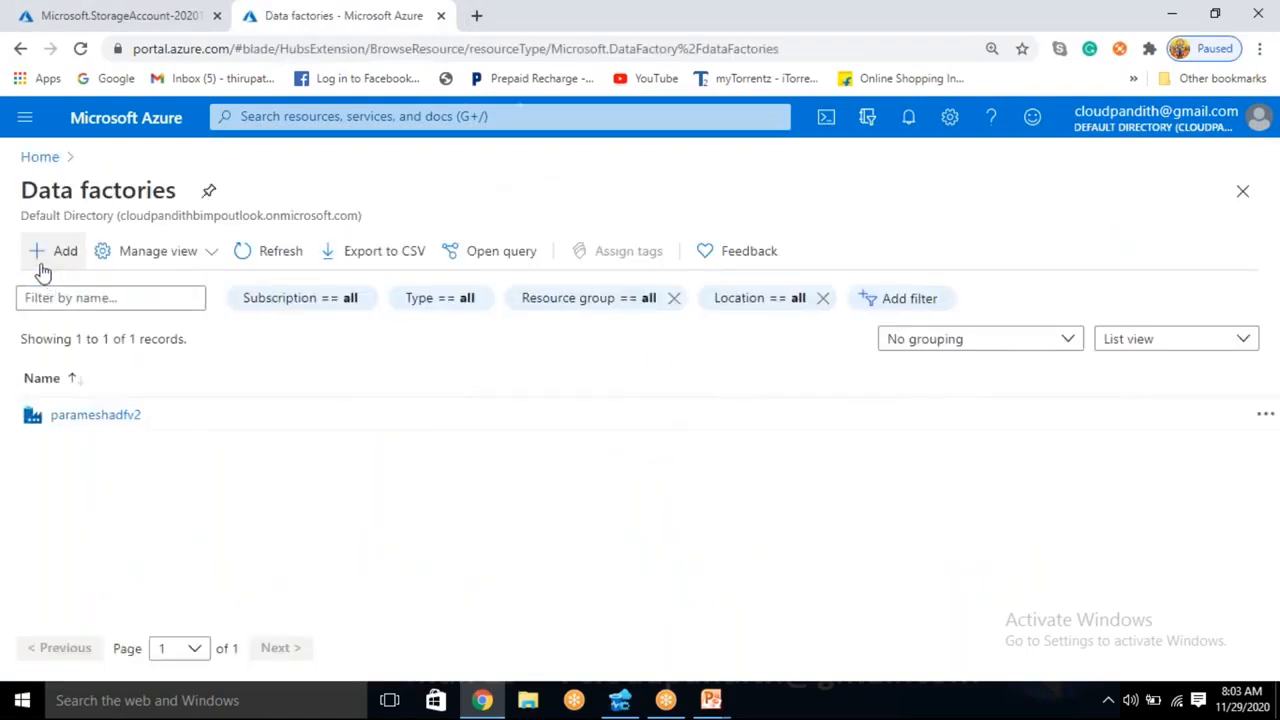
left_click(45, 262)
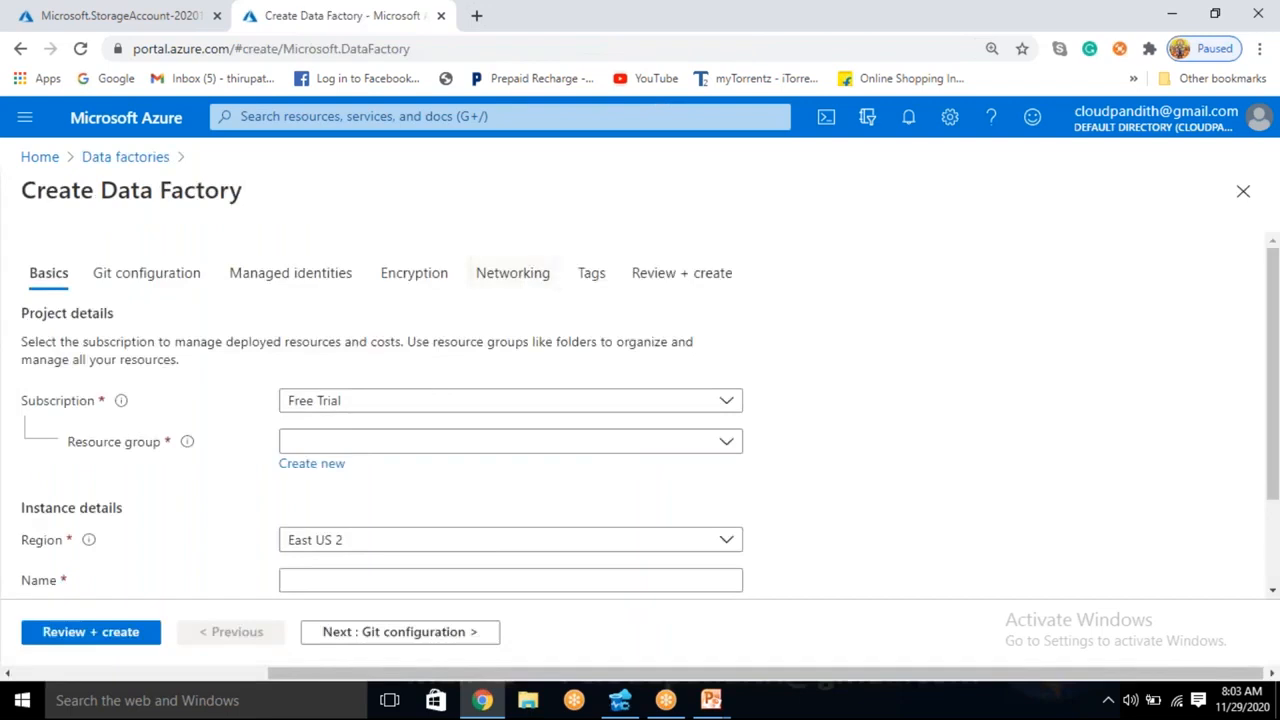
- Assign the data factory to the cloudpandith-BI-Master-Program resource group and name it cloudpandithbiadfv2
left_click(387, 443)
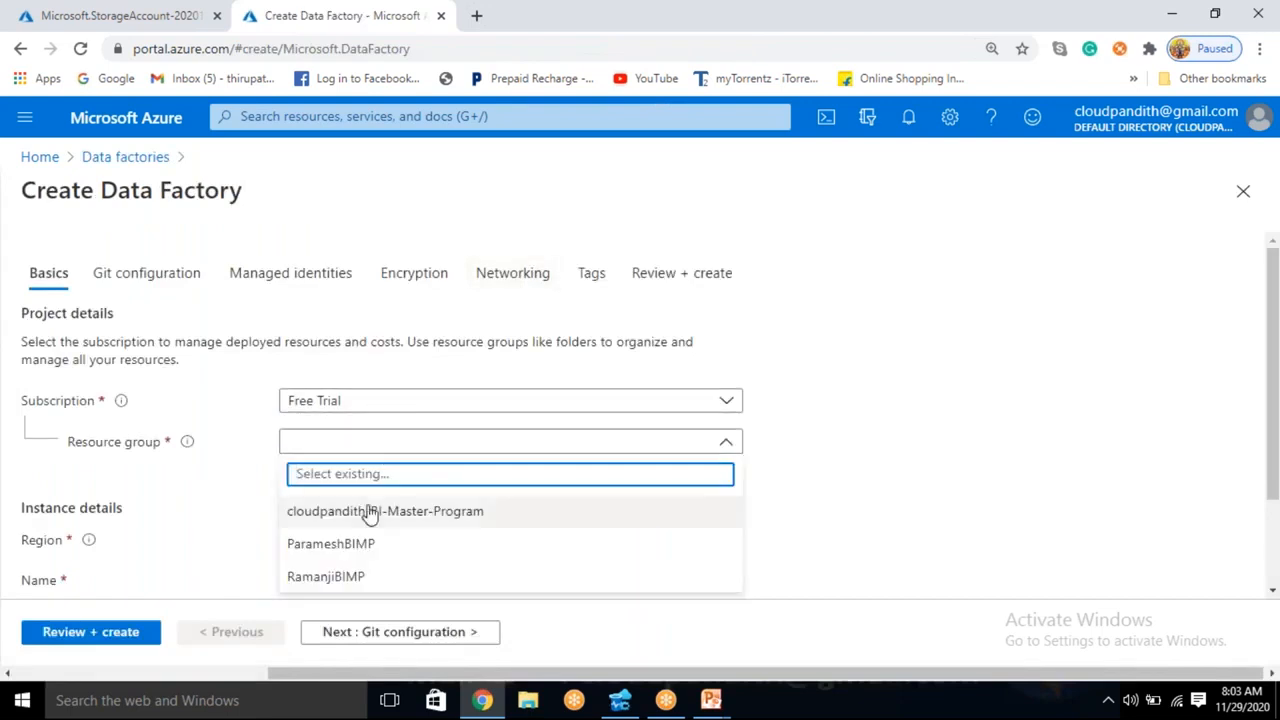
left_click(370, 511)
scroll(366, 514, "down", 1)
left_click(343, 457)
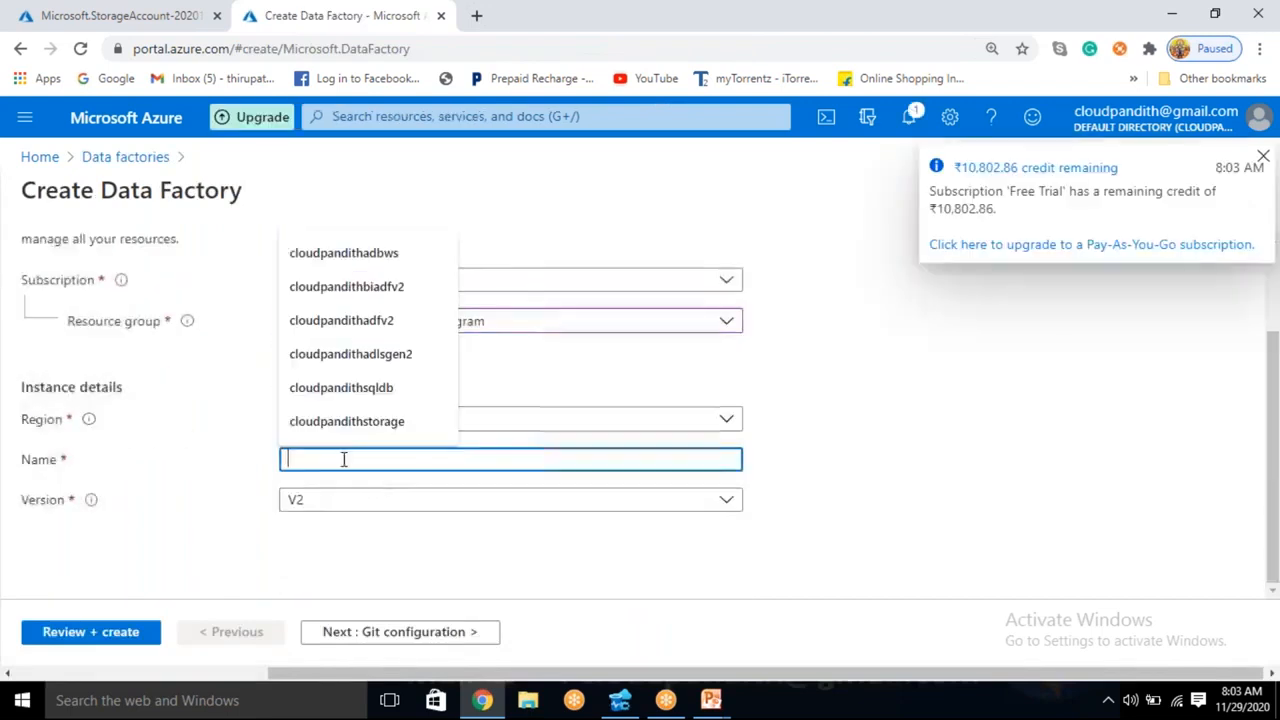
type("cloudpa")
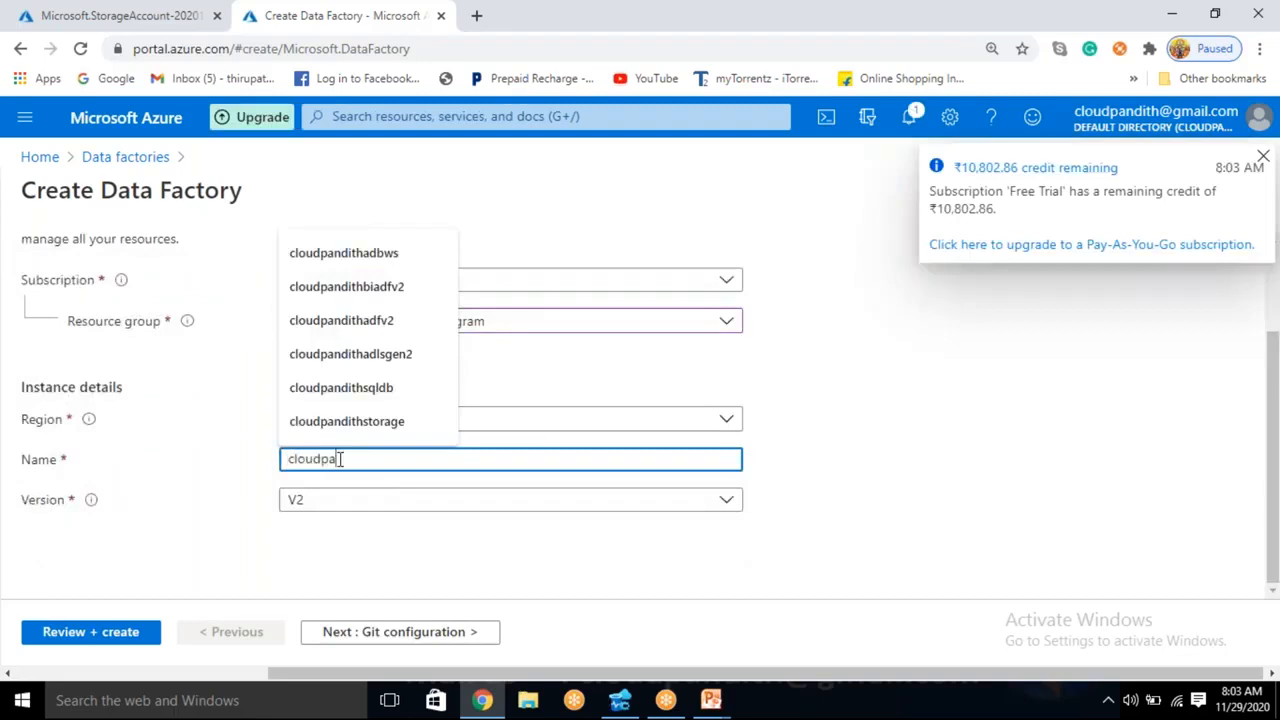
type("ndithb")
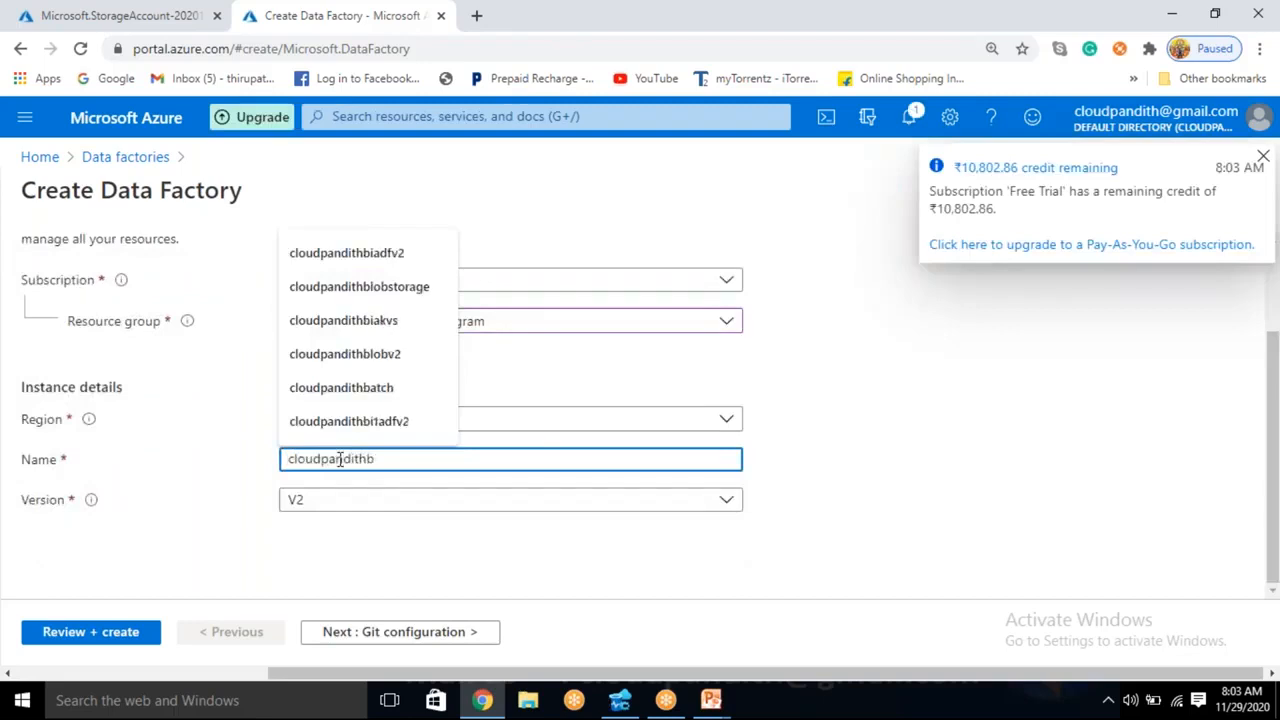
type("iadfv2")
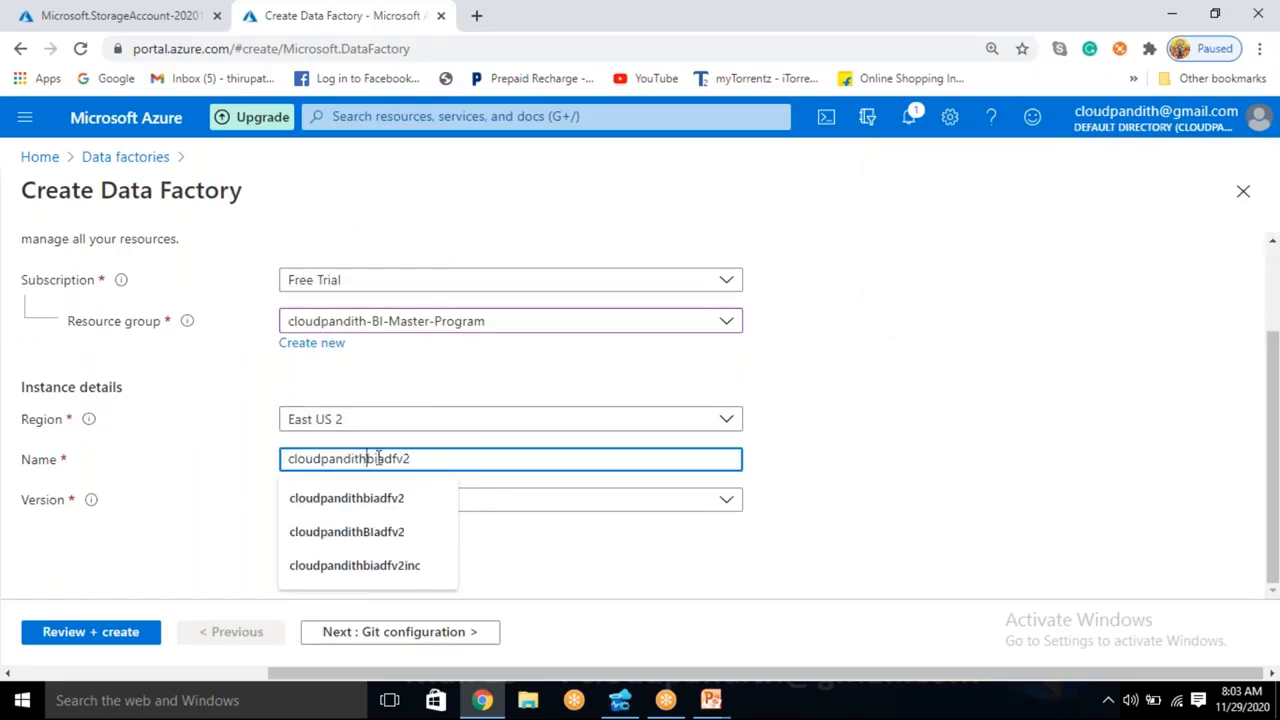
left_click(953, 380)
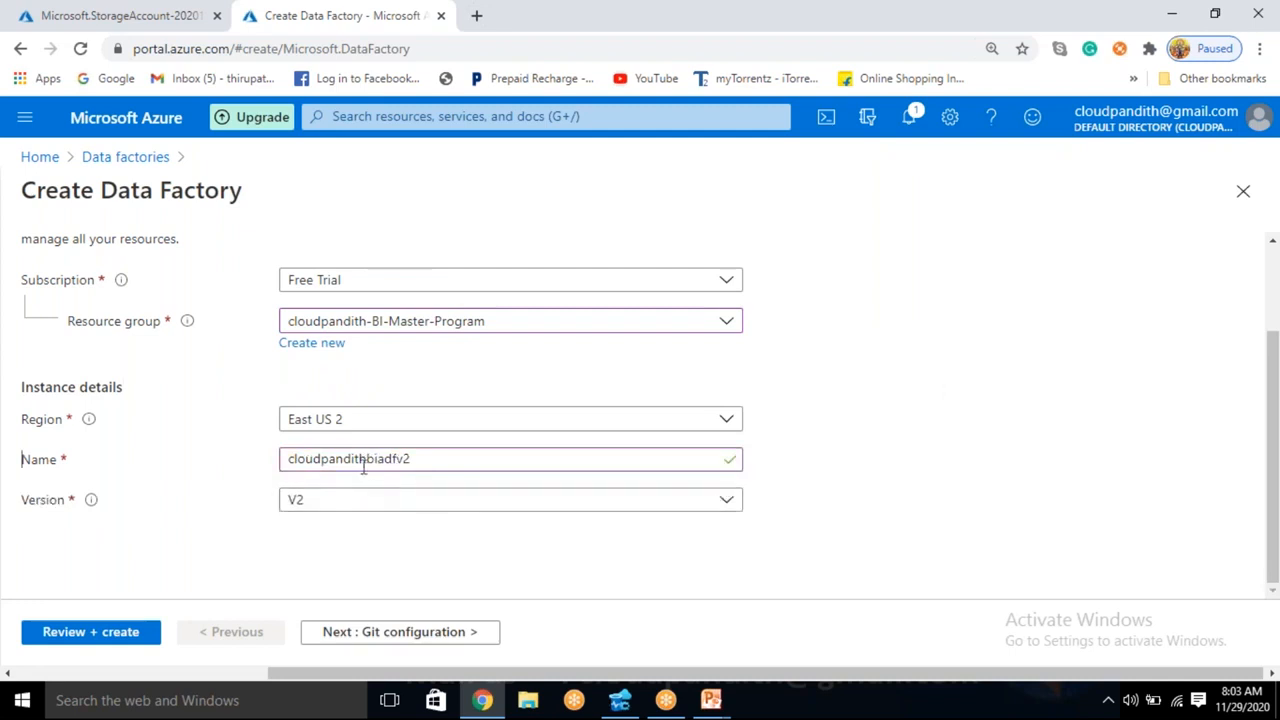
- Choose to configure Git later for the data factory and proceed to its final review
left_click(410, 632)
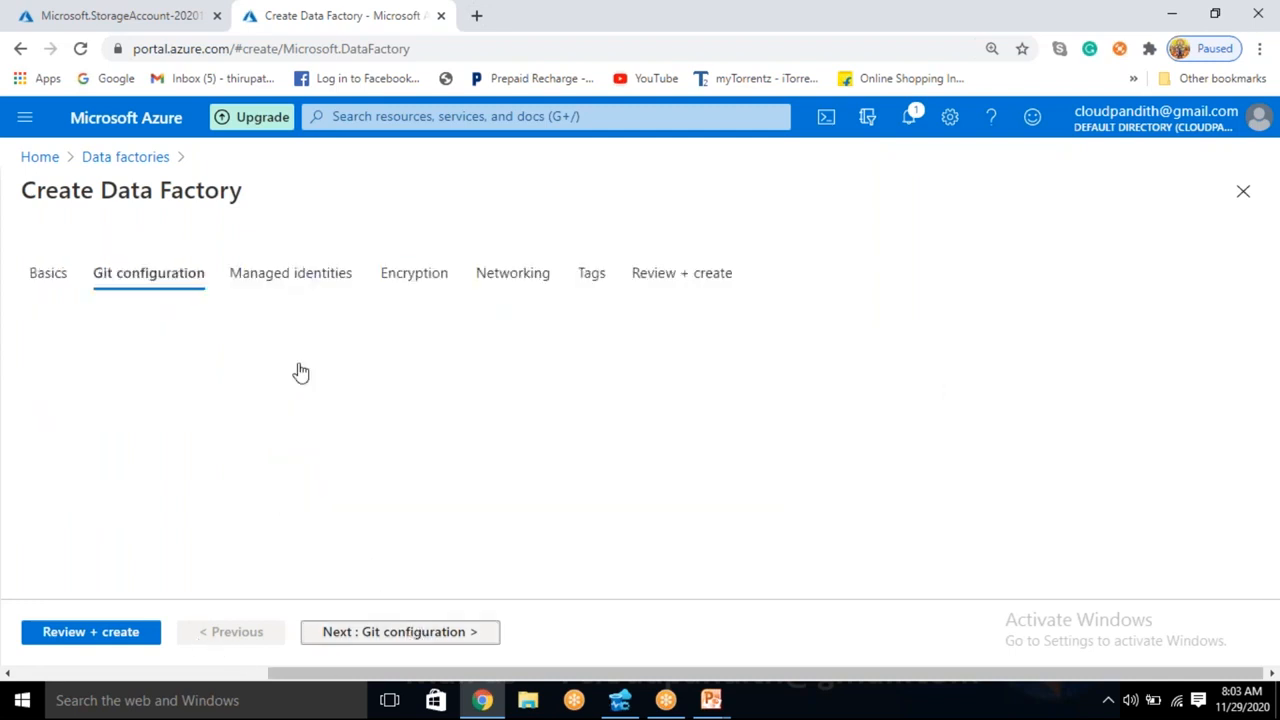
left_click(289, 384)
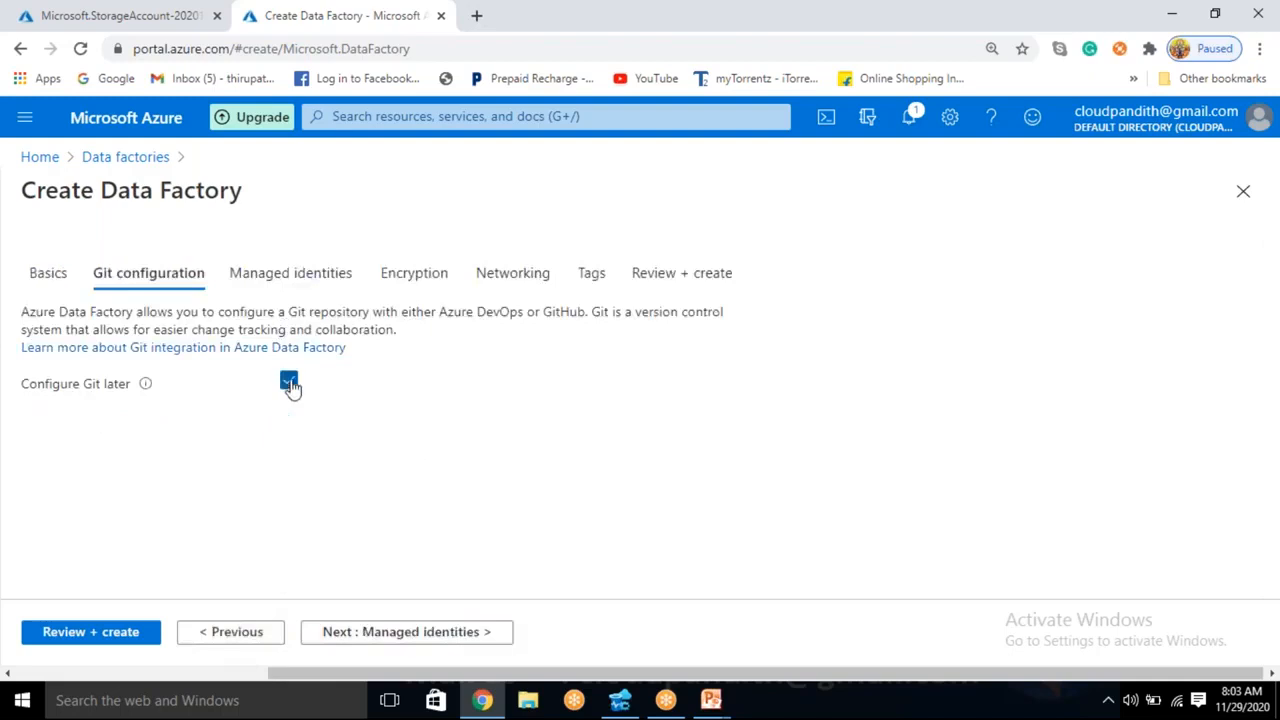
left_click(108, 641)
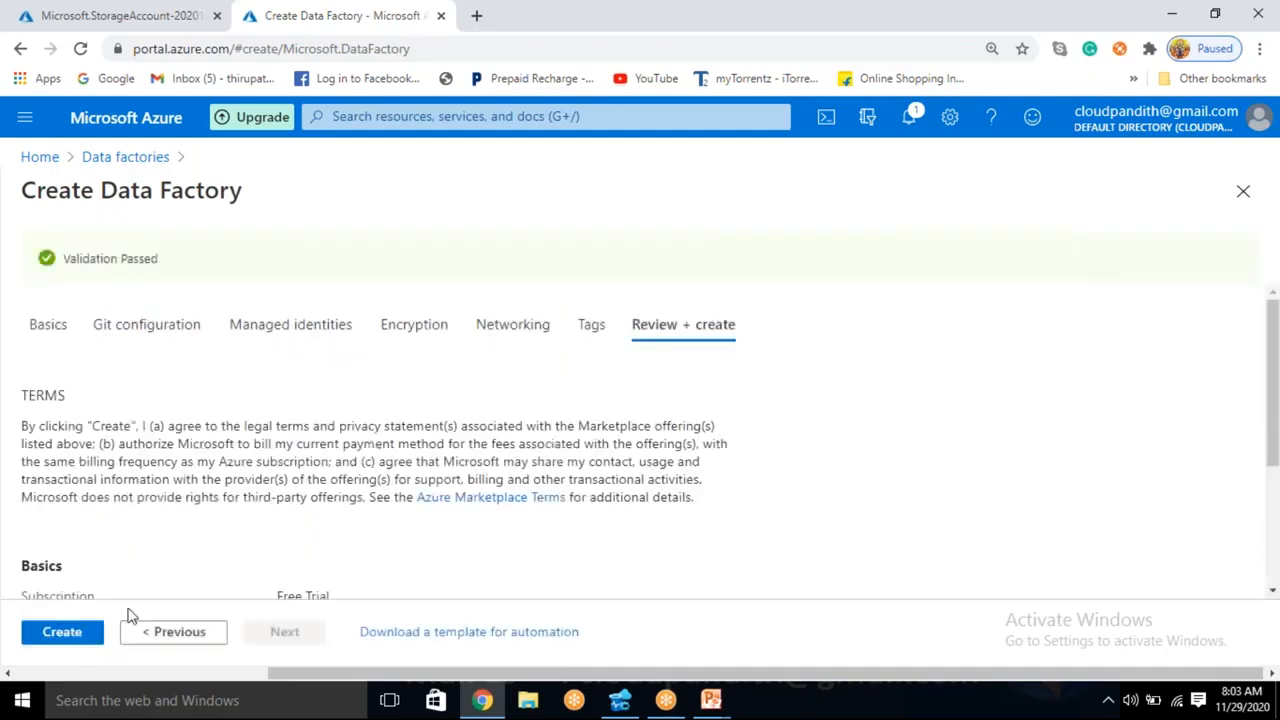
- Submit the data factory for creation and open the deployed resource's overview to look over its details
left_click(62, 633)
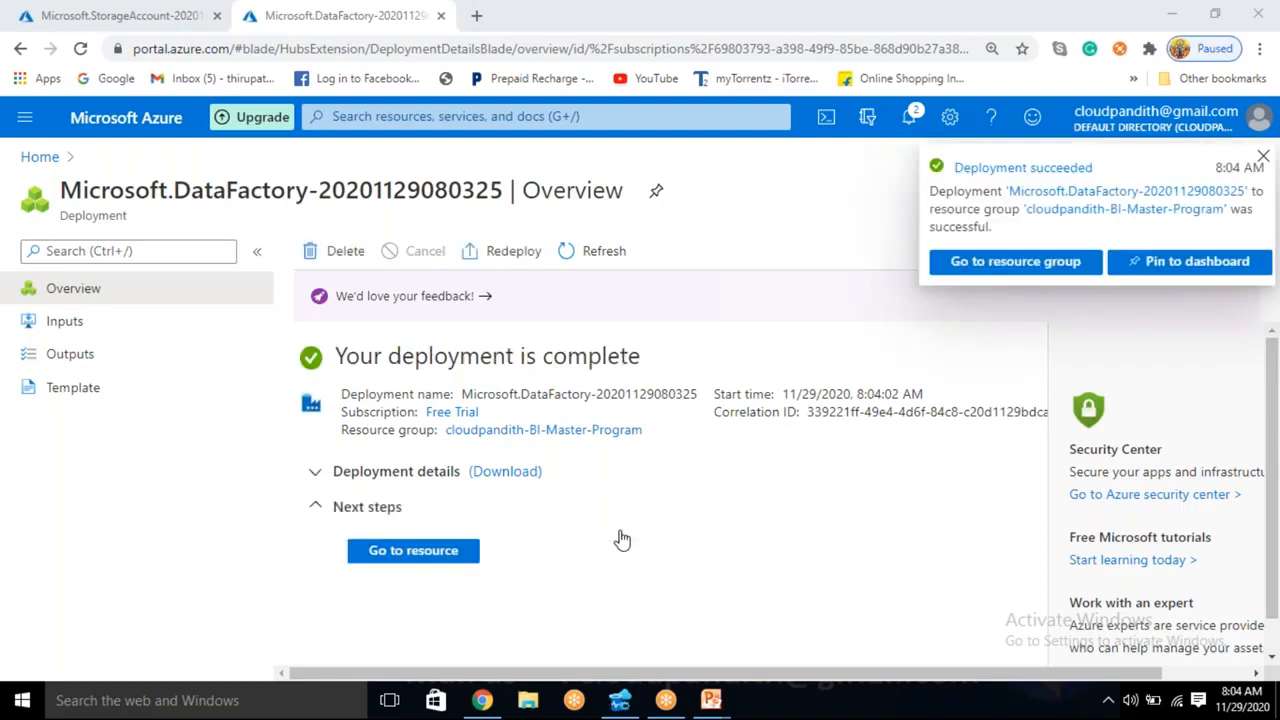
left_click(420, 557)
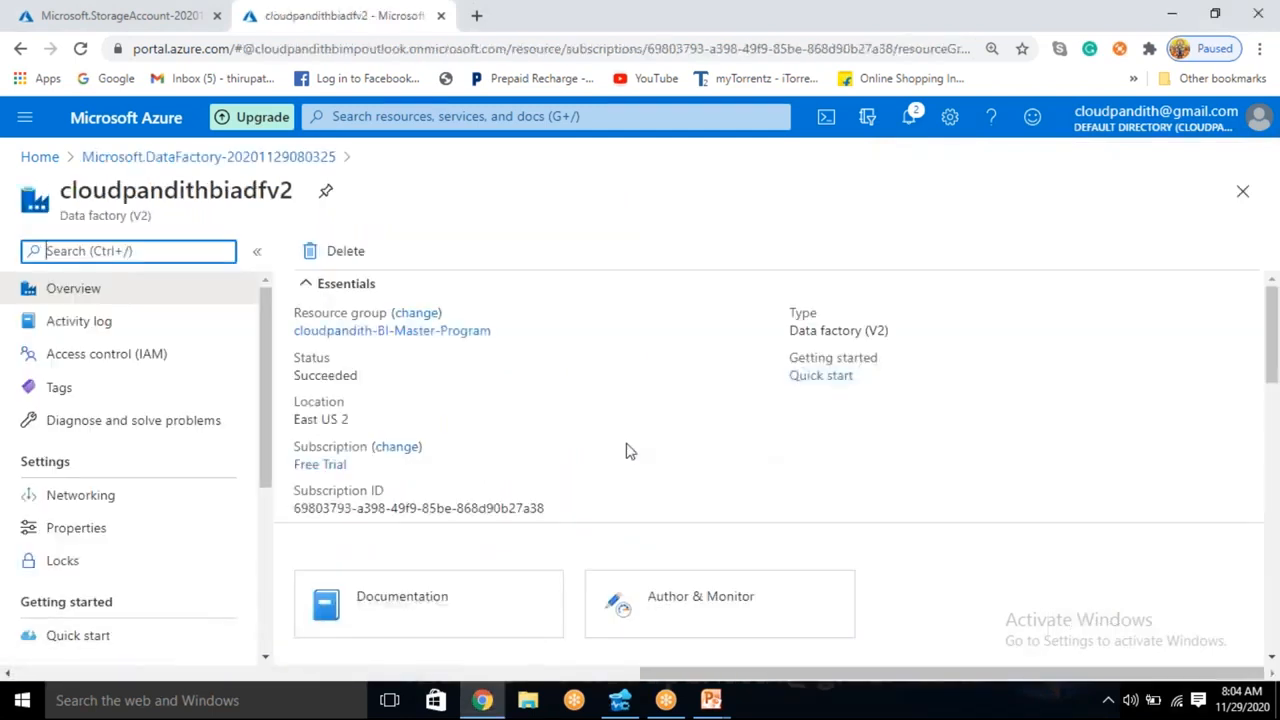
scroll(686, 540, "down", 1)
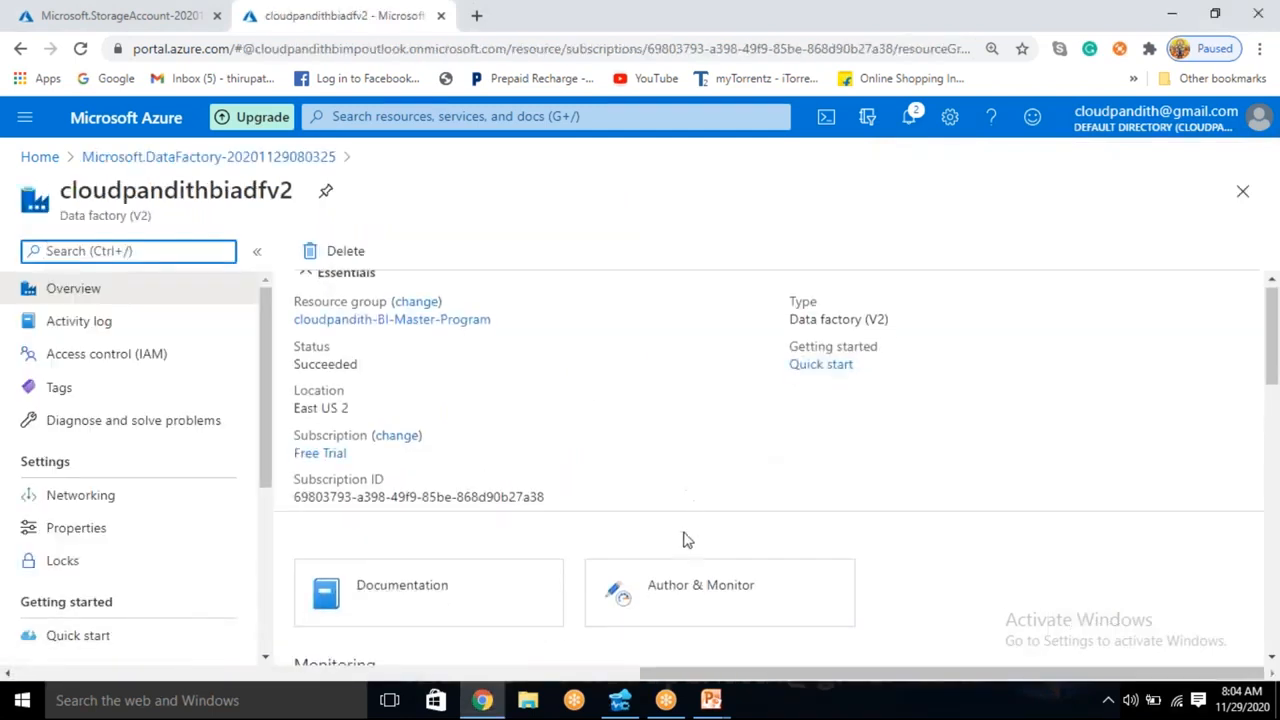
scroll(686, 540, "down", 1)
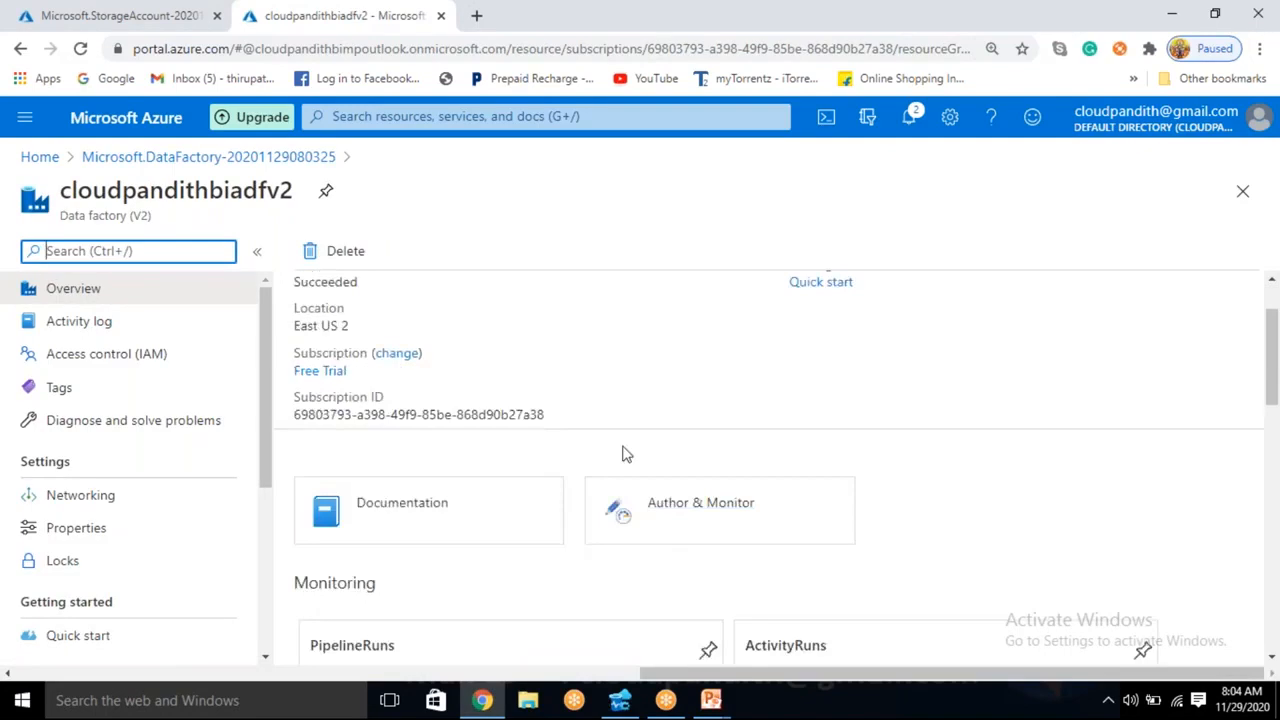
scroll(622, 452, "up", 1)
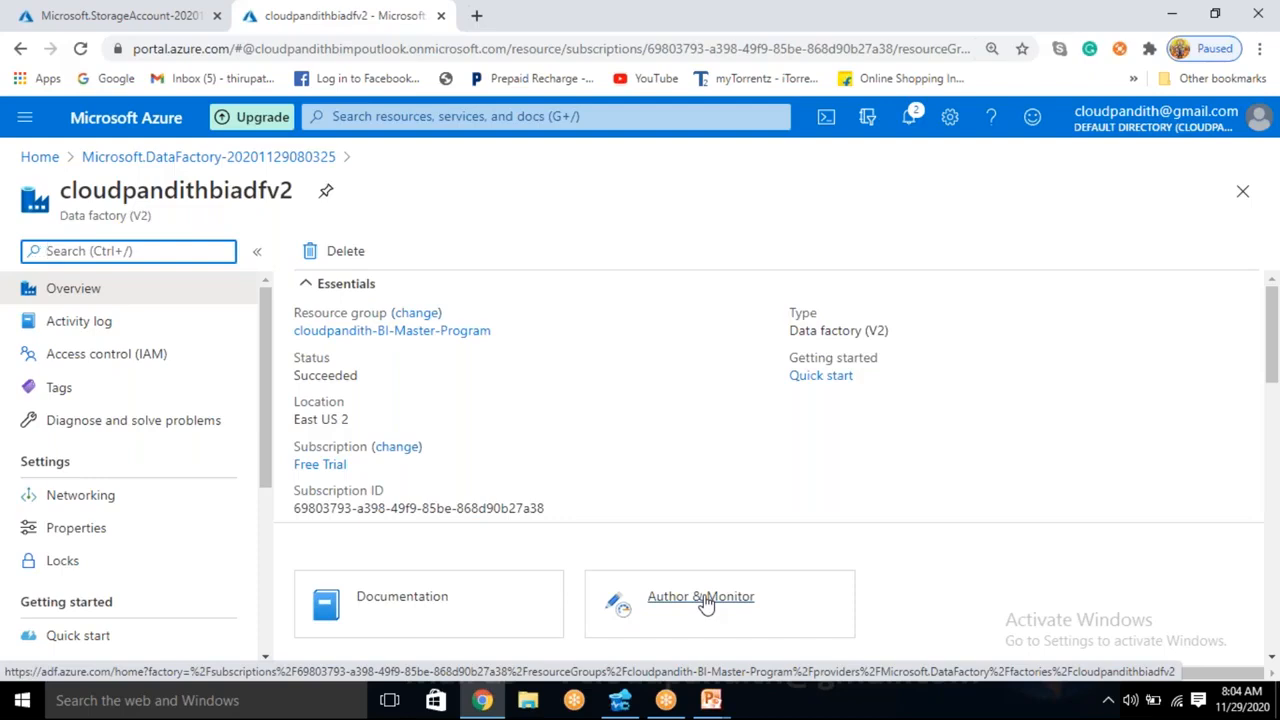
scroll(597, 500, "down", 1)
scroll(825, 582, "down", 3)
scroll(803, 586, "up", 4)
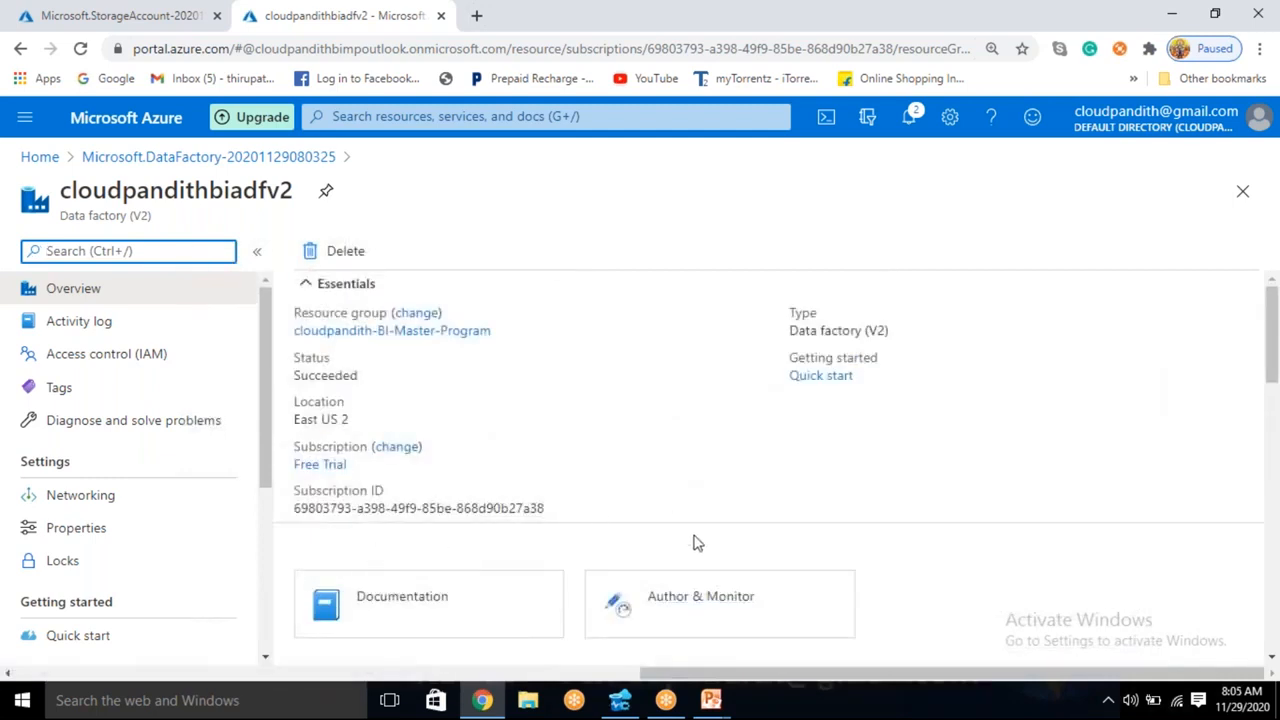
- Open the Azure portal in a new browser tab, find the Key vaults service and start creating a new key vault
left_click(478, 15)
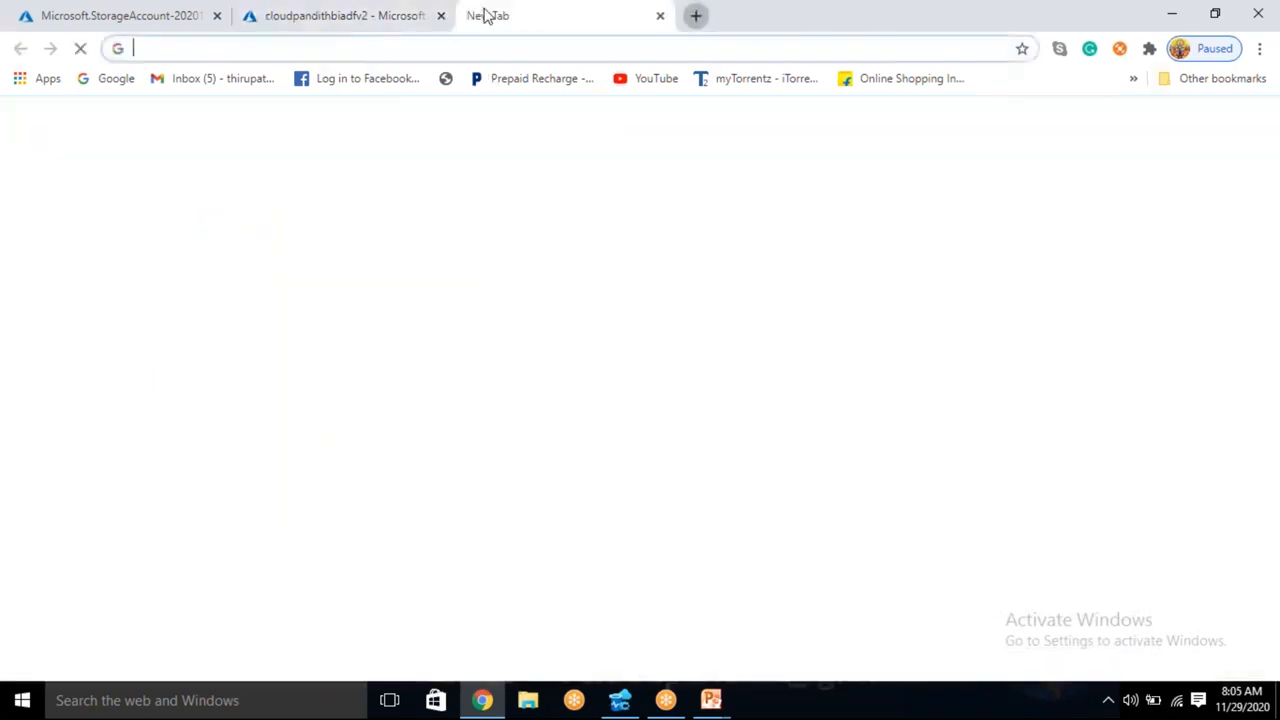
type("port")
key("Return")
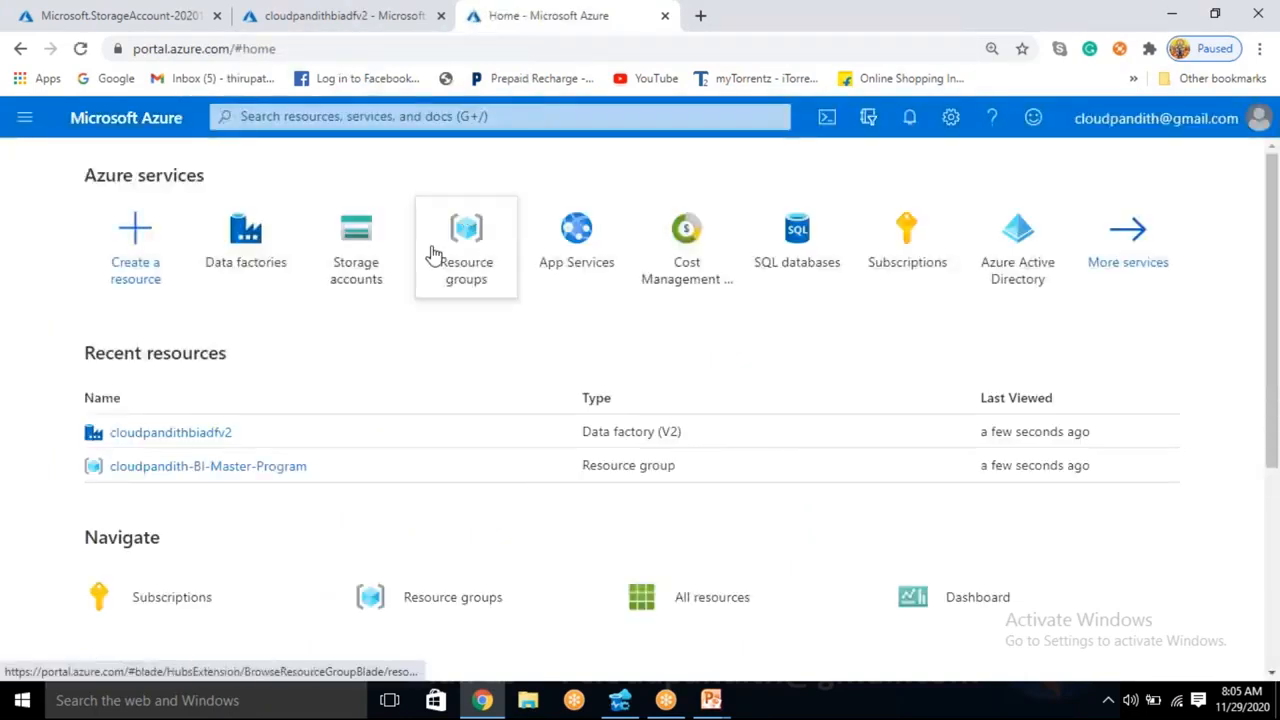
left_click(403, 117)
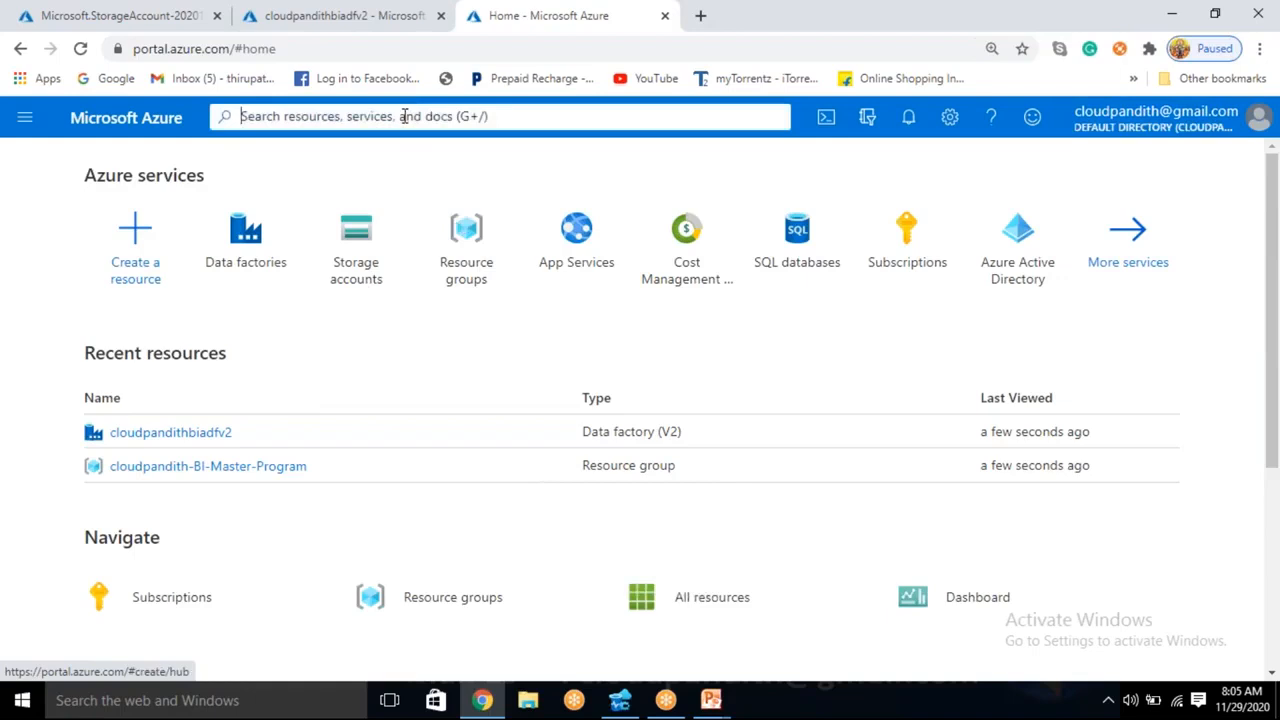
type("key vau")
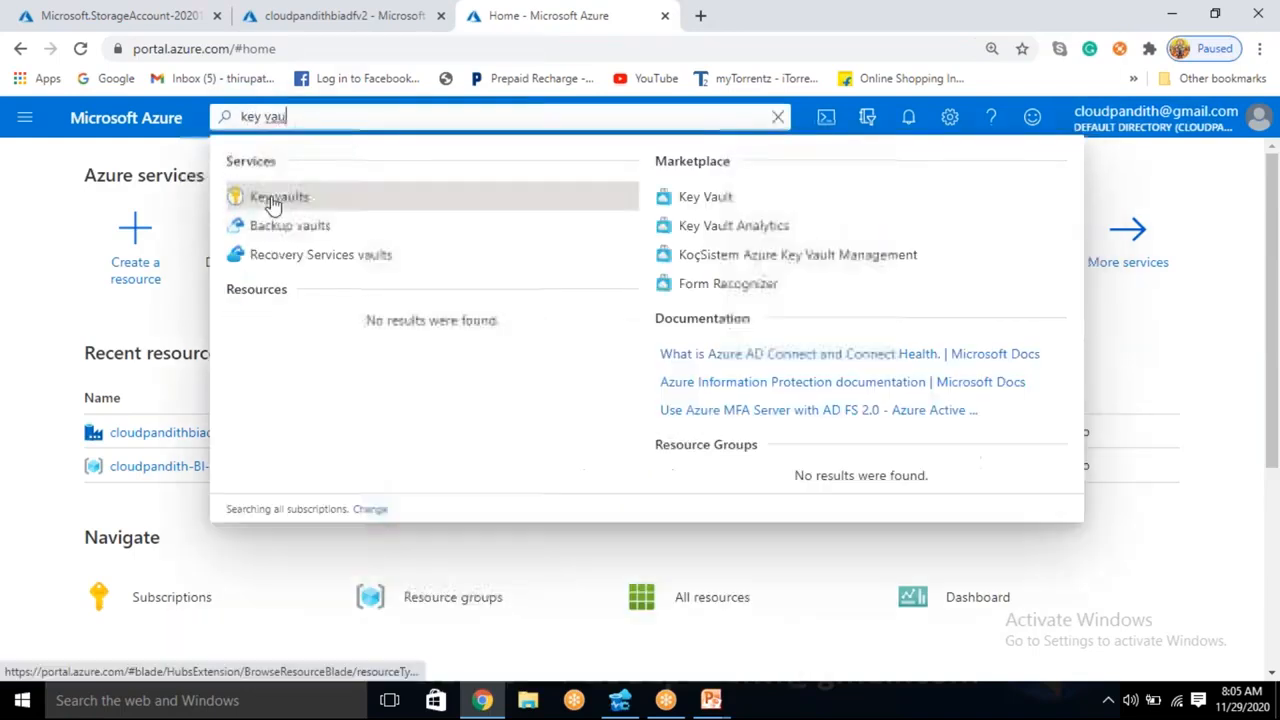
left_click(272, 198)
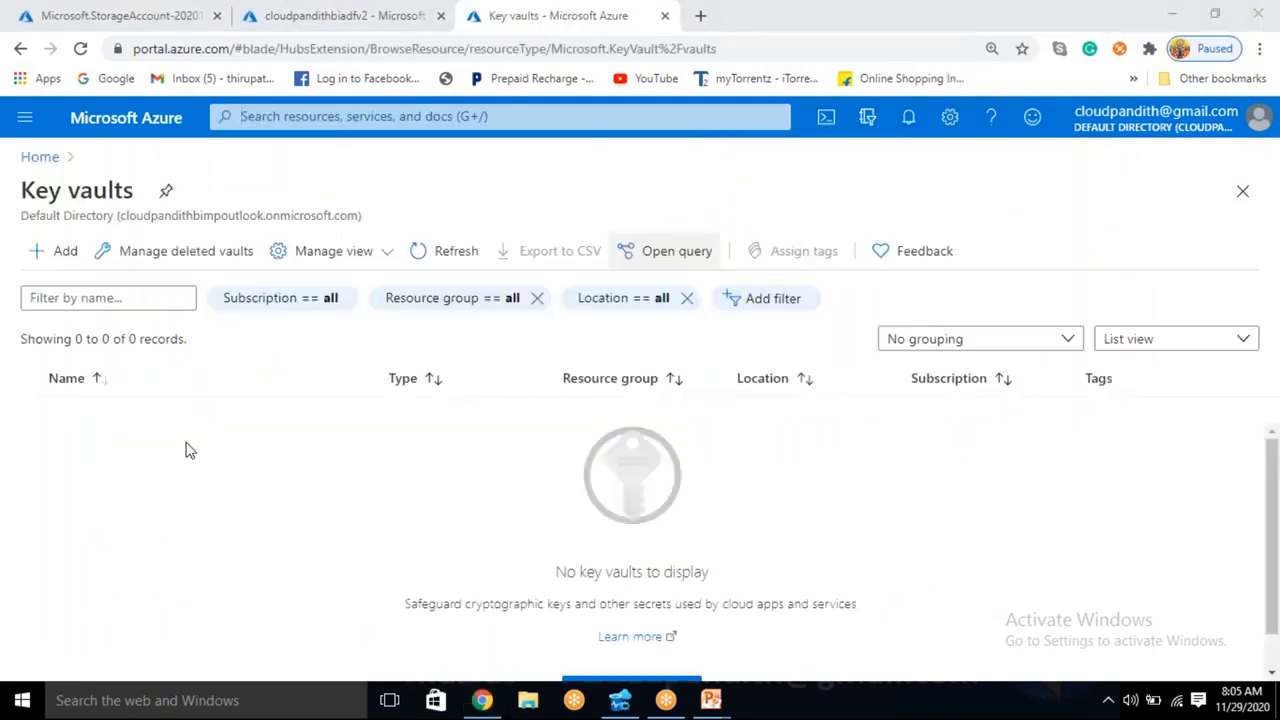
left_click(66, 258)
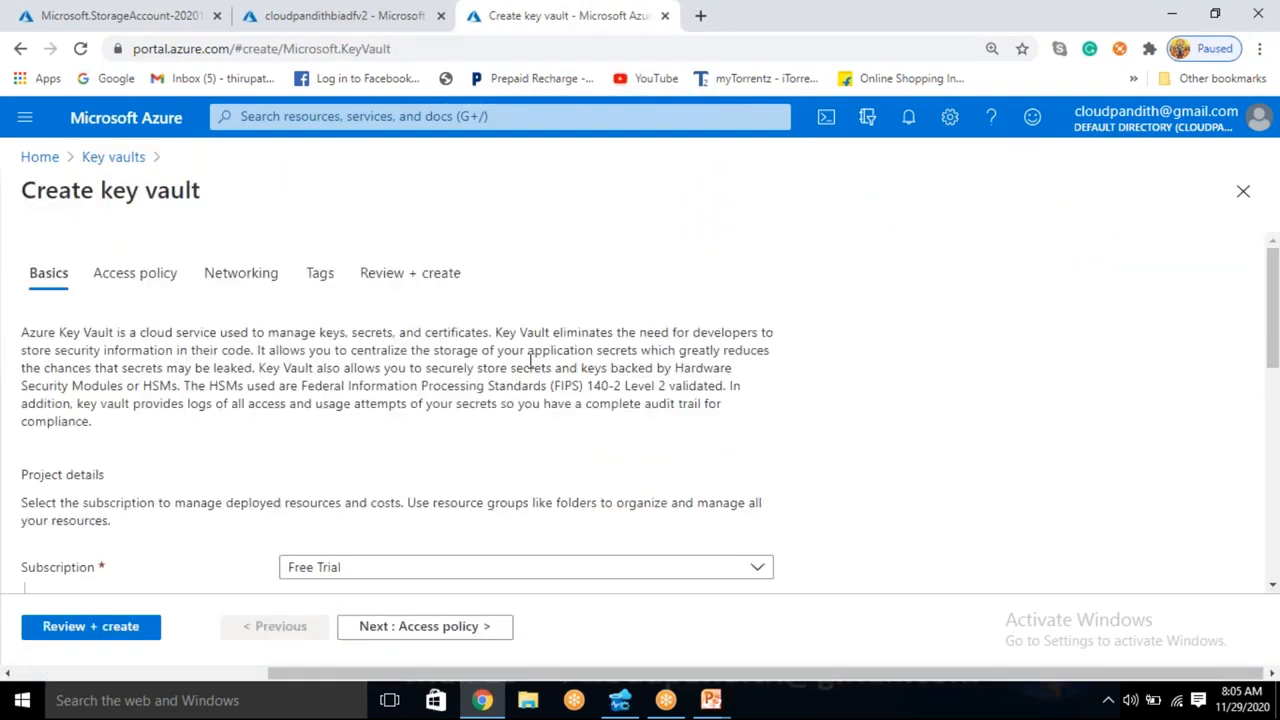
- Assign the new key vault to the existing cloudpandith-BI-Master-Program resource group
scroll(418, 492, "down", 8)
scroll(404, 463, "up", 4)
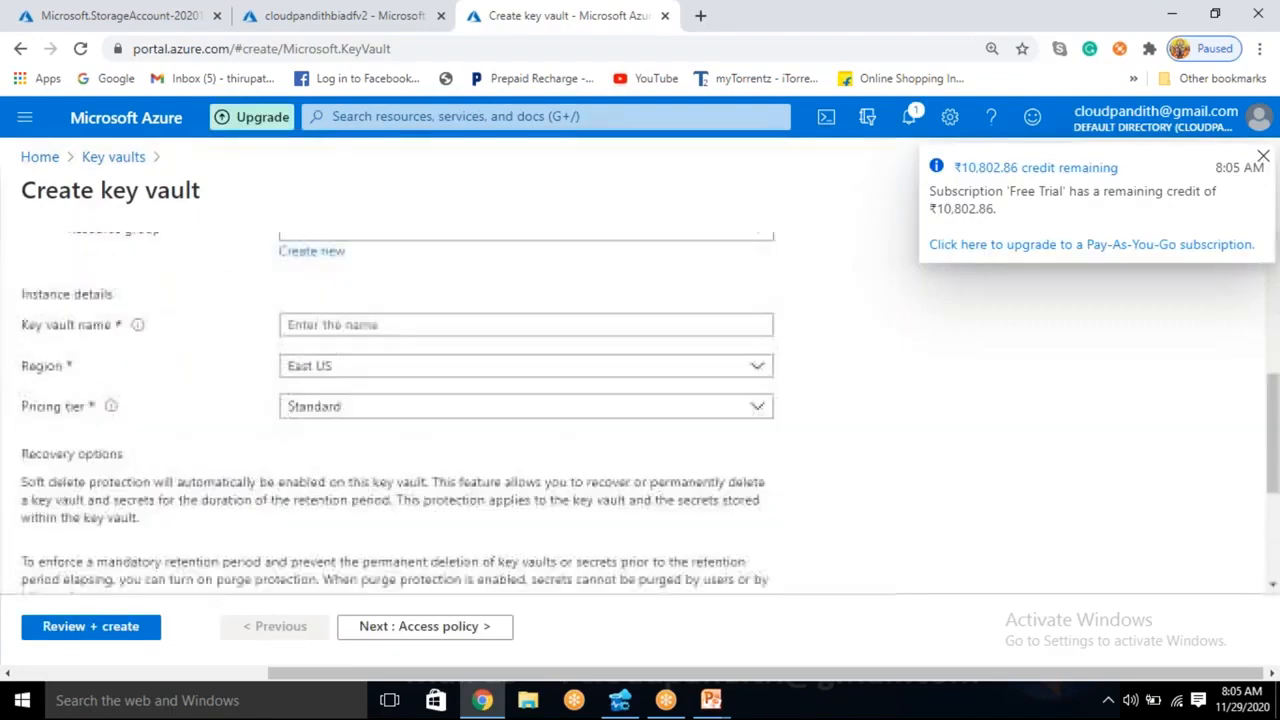
scroll(404, 463, "up", 2)
left_click(389, 350)
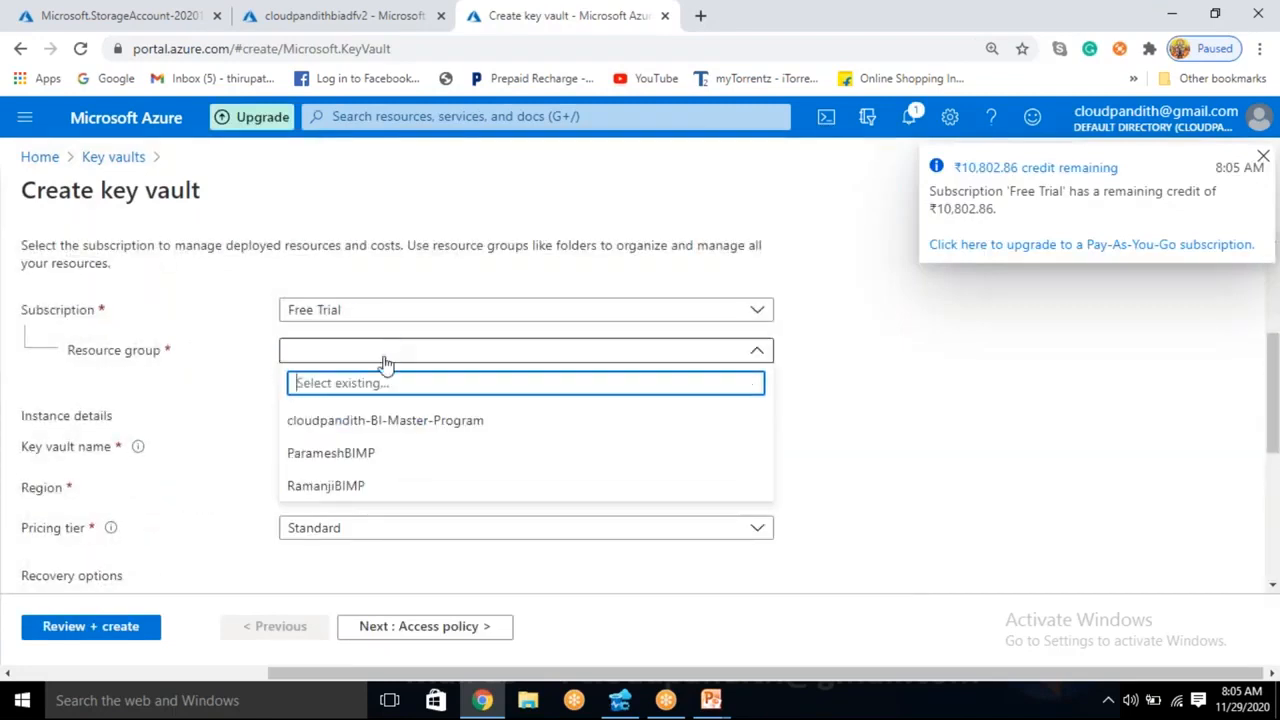
left_click(370, 421)
- Enter cloudpandithakv as the key vault name and check whether the name is accepted
scroll(363, 409, "down", 1)
left_click(323, 353)
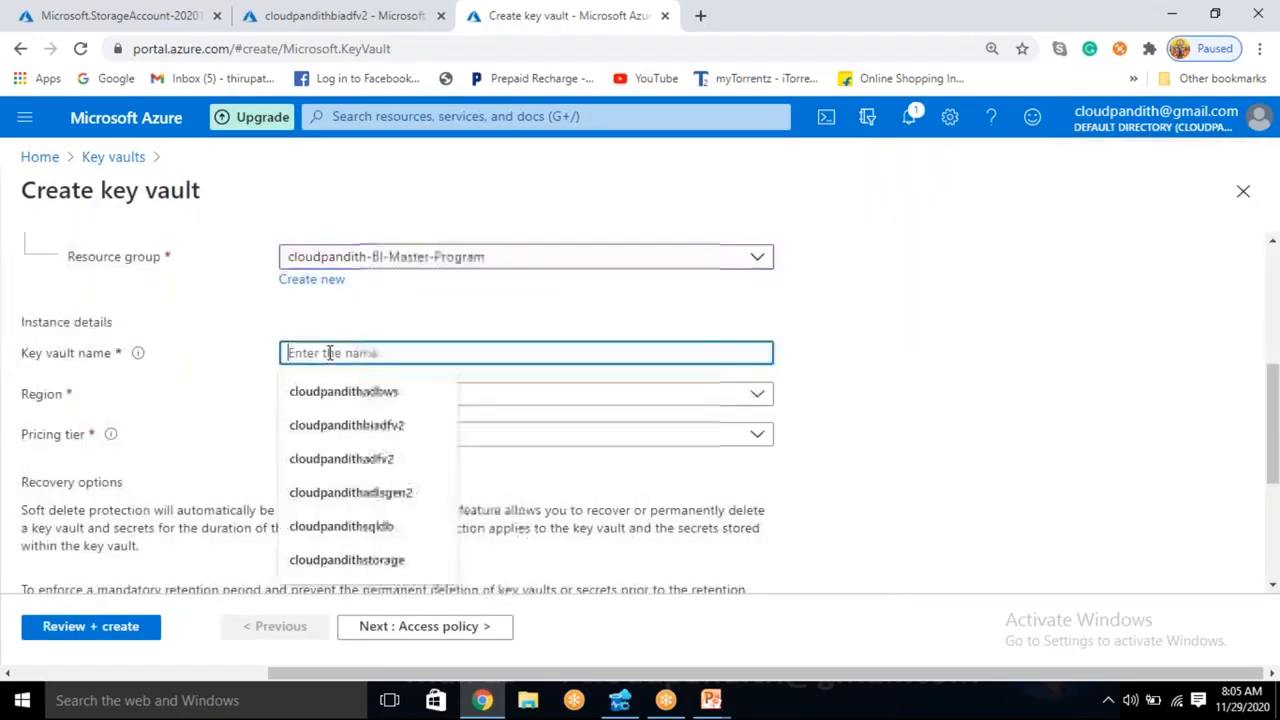
type("cloudpandit")
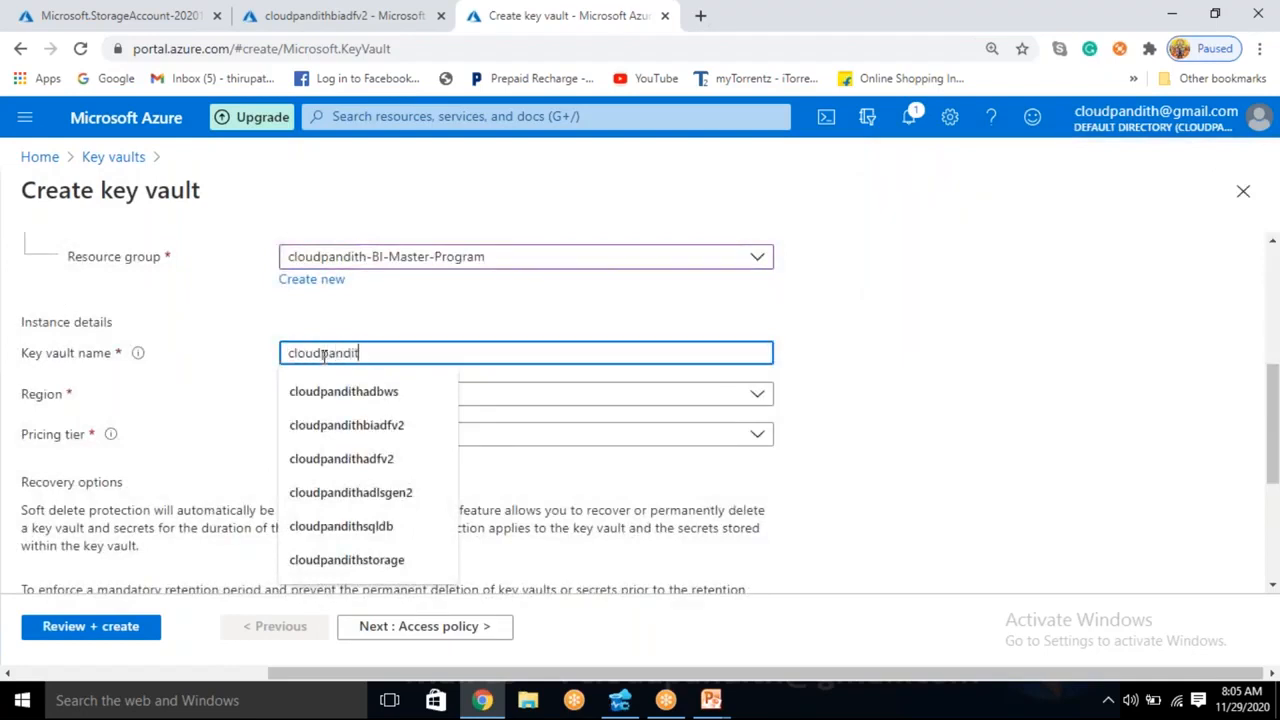
type("hakv")
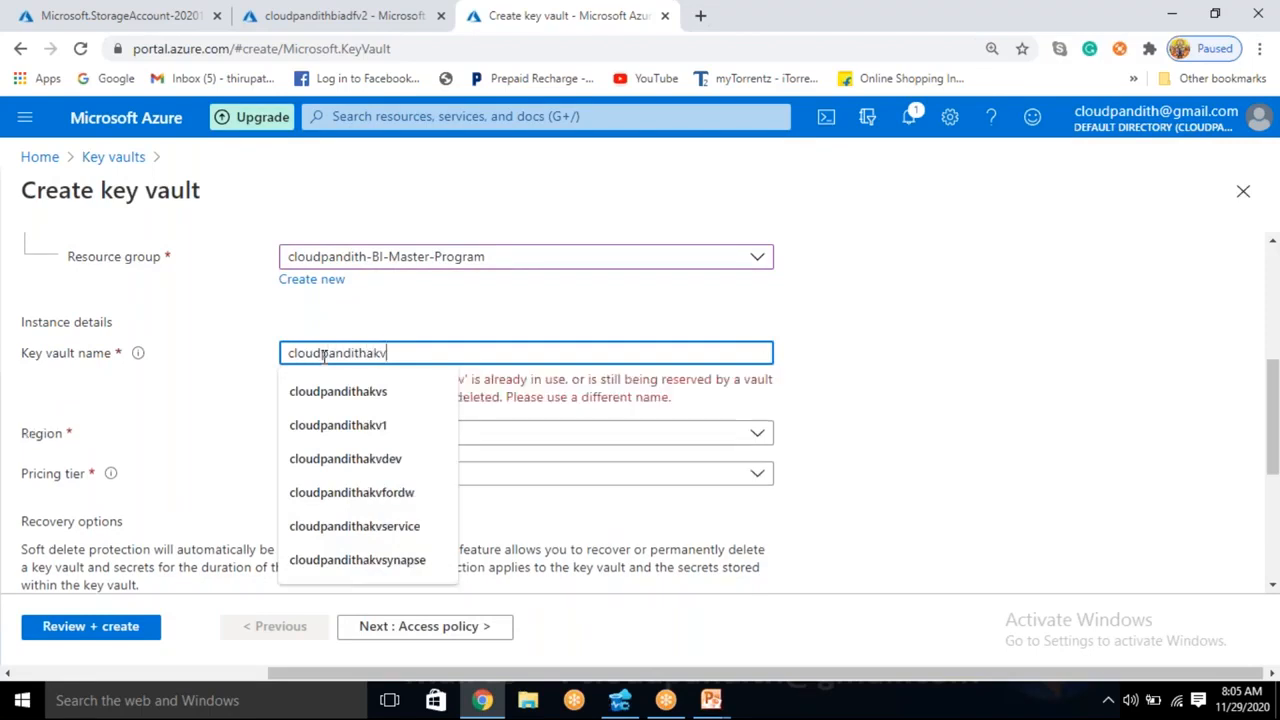
left_click(985, 281)
double_click(878, 337)
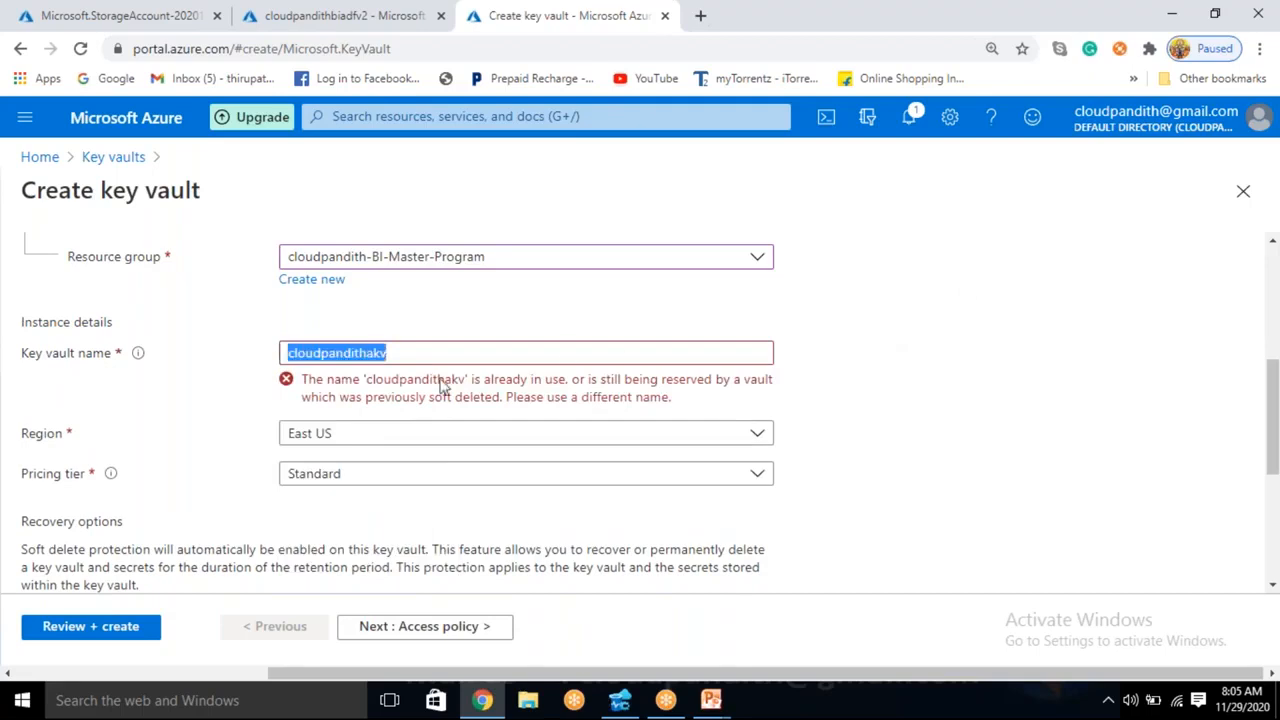
- Insert bi into the key vault name so that it reads cloudpandithbiakv
left_click(431, 352)
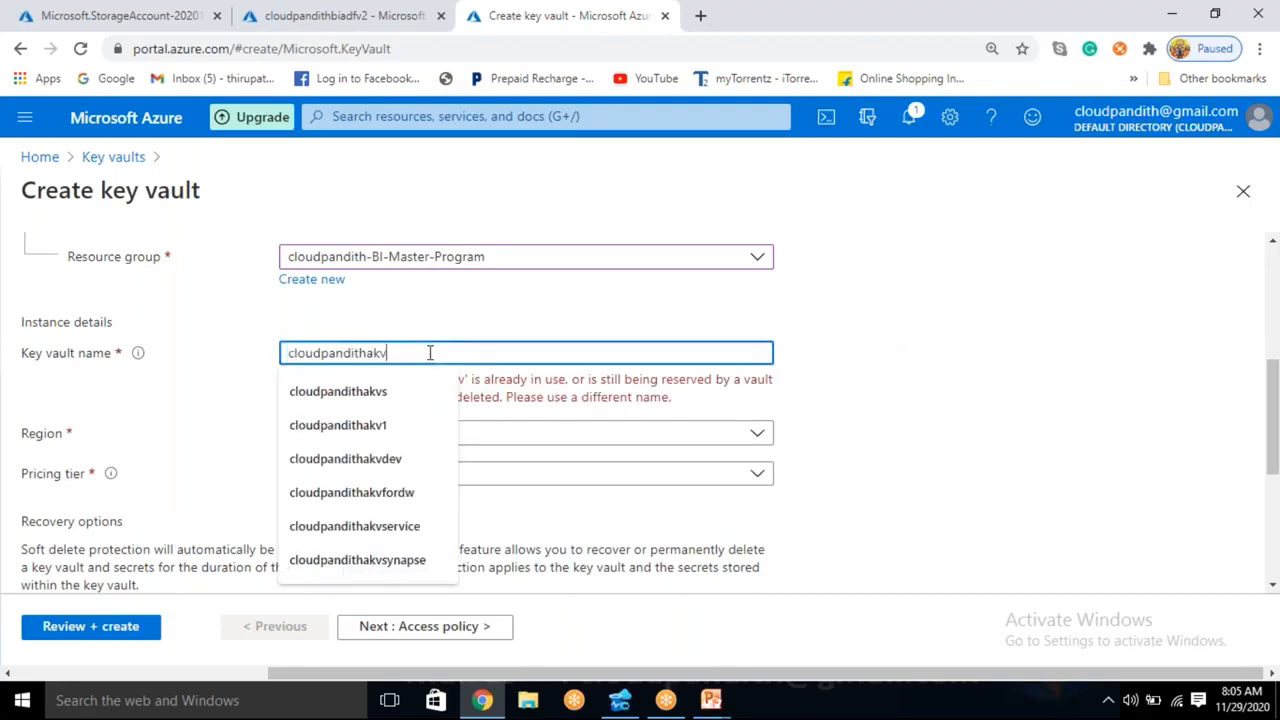
key("Left")
key("Left")
key("Left")
type("bi")
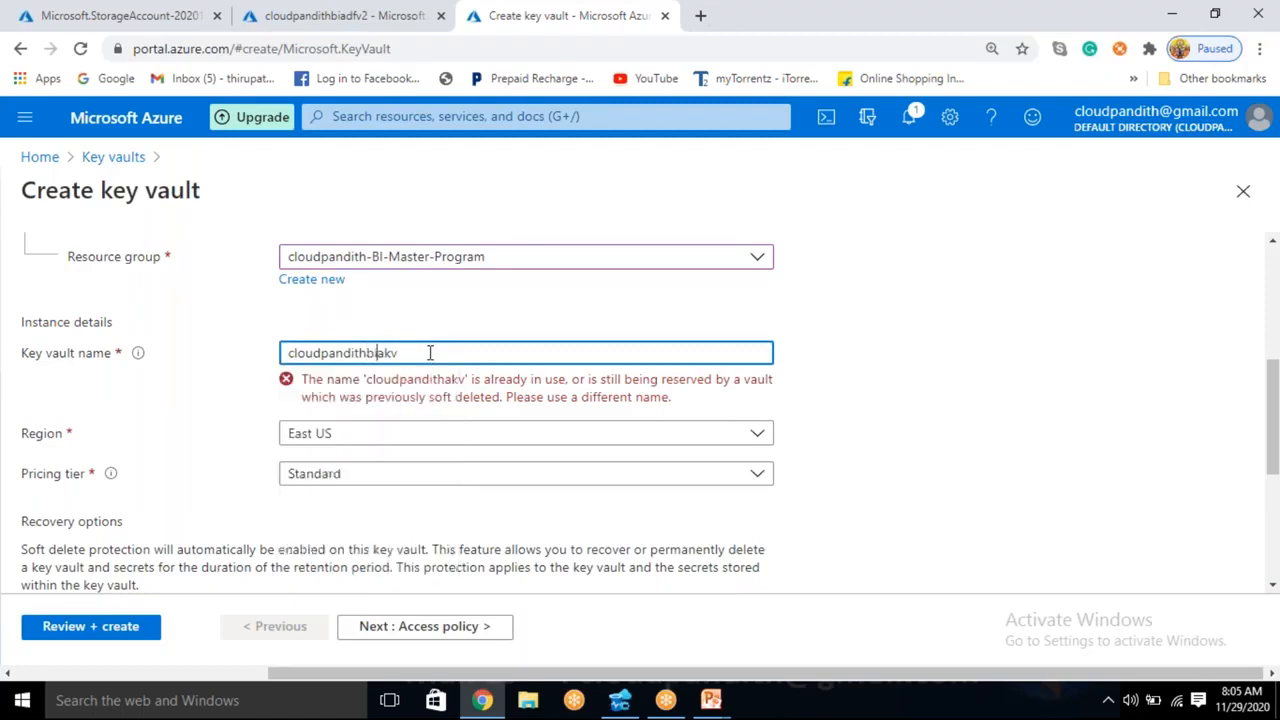
left_click(836, 369)
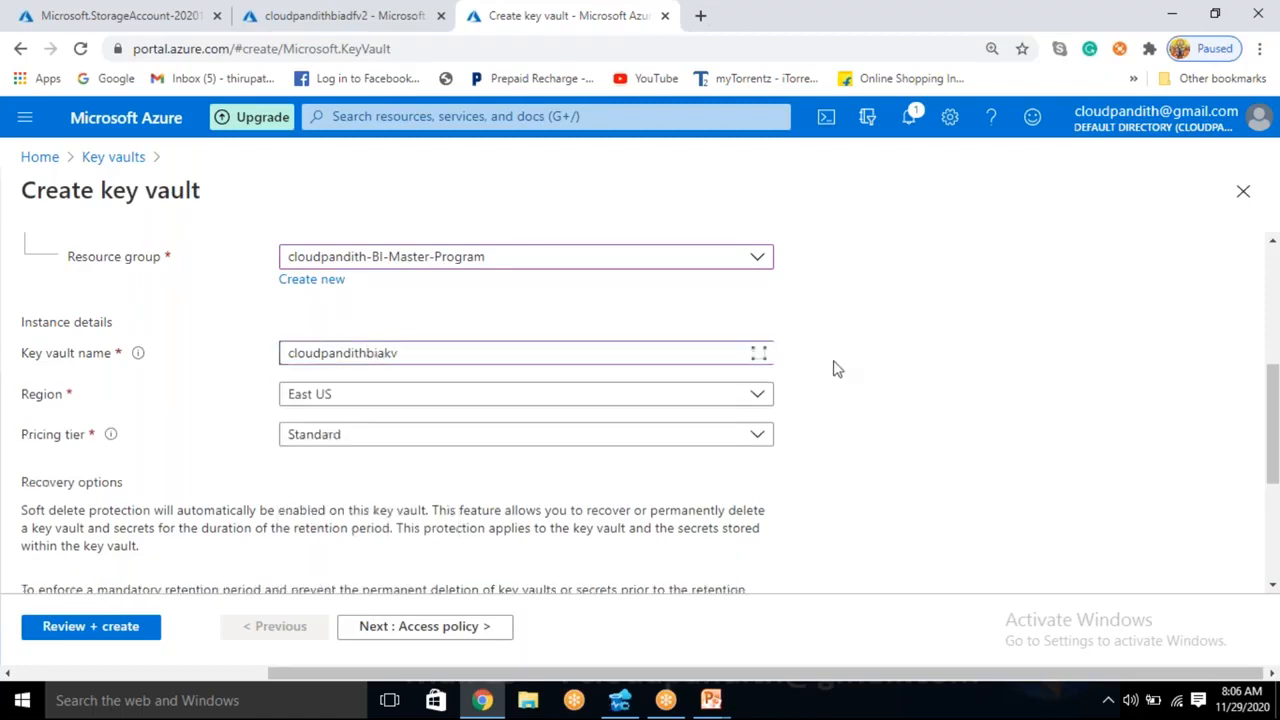
- Extend the key vault name to cloudpandithbiakvtt, keeping the East US region and Standard pricing tier
left_click(465, 353)
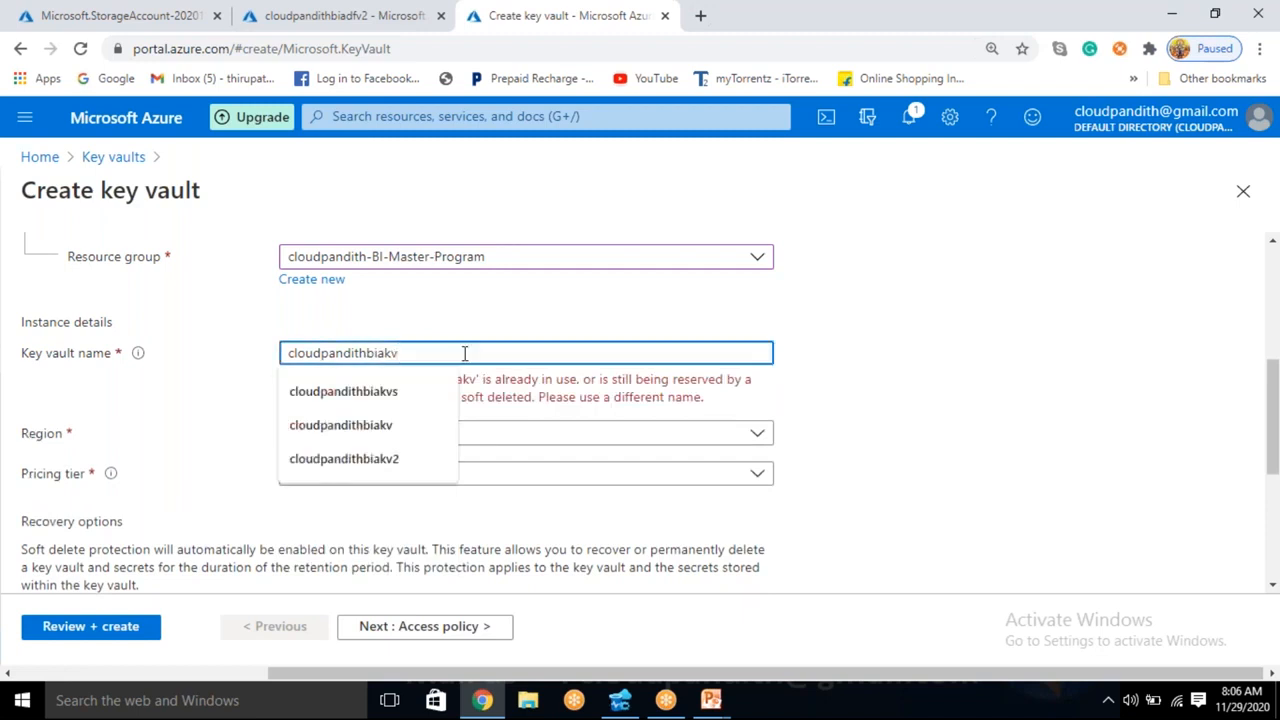
type("a")
key("BackSpace")
key("BackSpace")
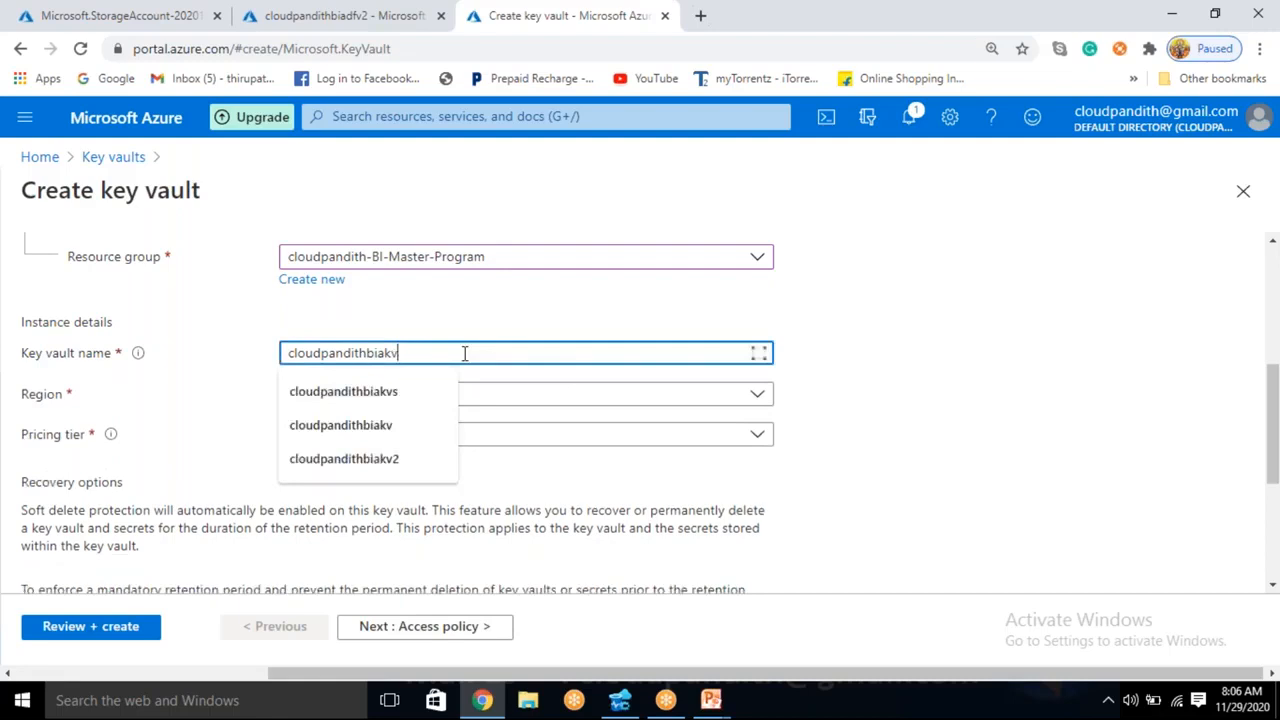
type("tt")
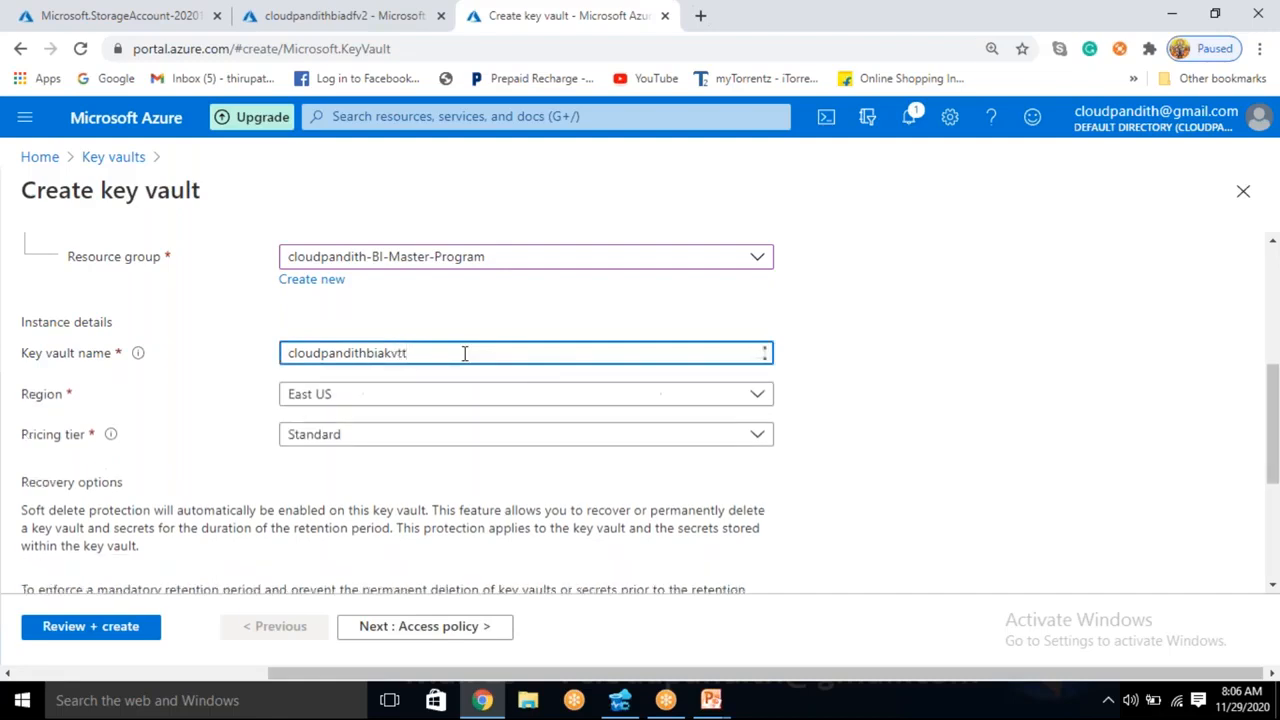
left_click(835, 364)
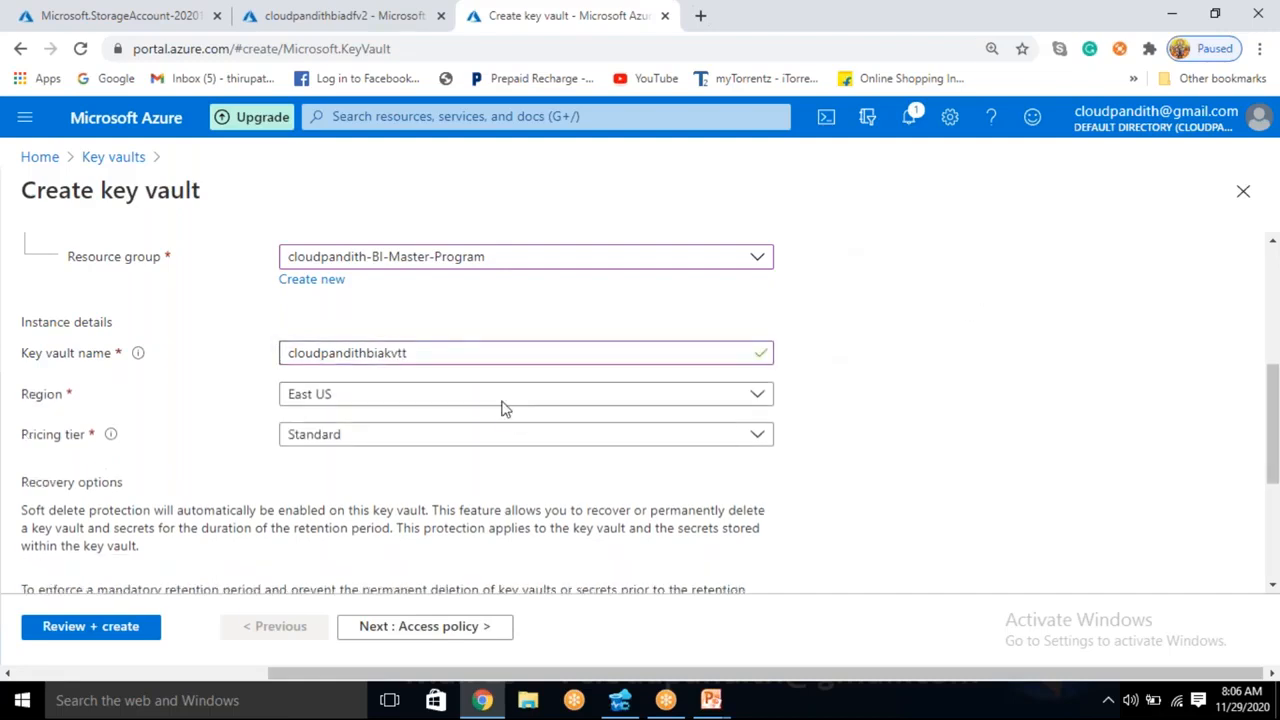
- Start a new access policy for the key vault and configure it from the Key, Secret, & Certificate Management template
left_click(457, 637)
scroll(294, 500, "down", 3)
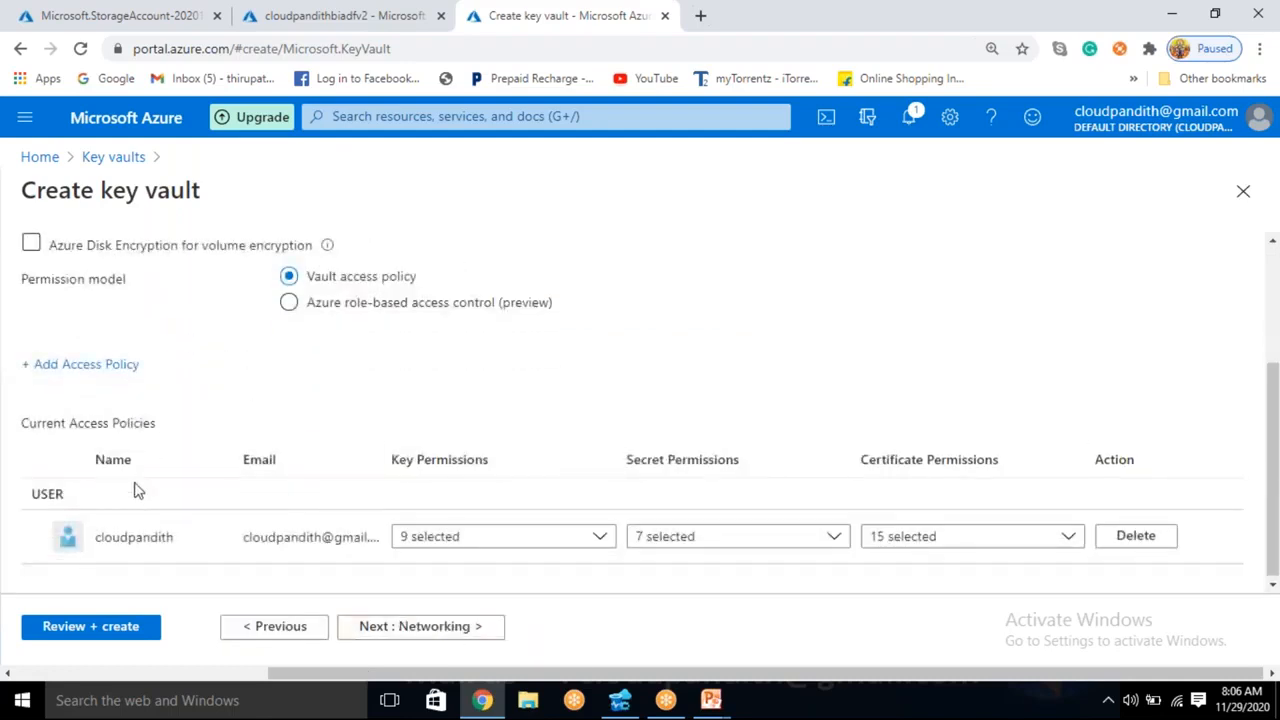
left_click(110, 366)
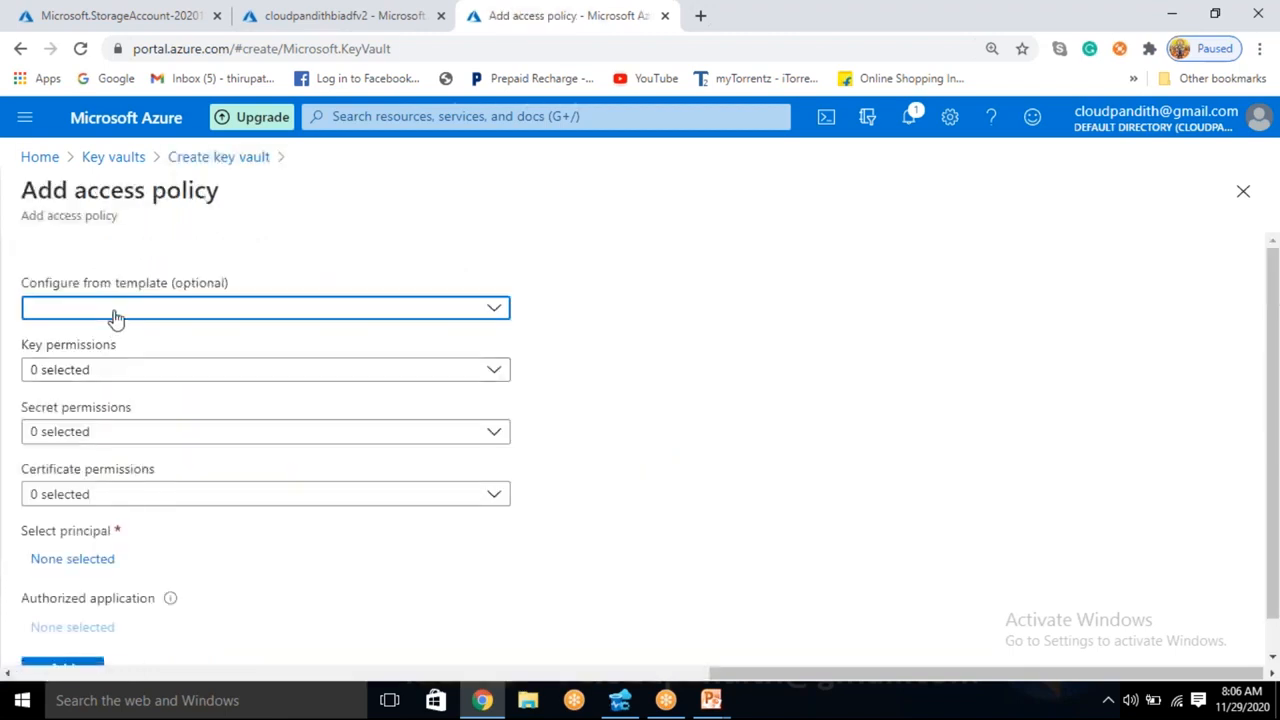
left_click(115, 318)
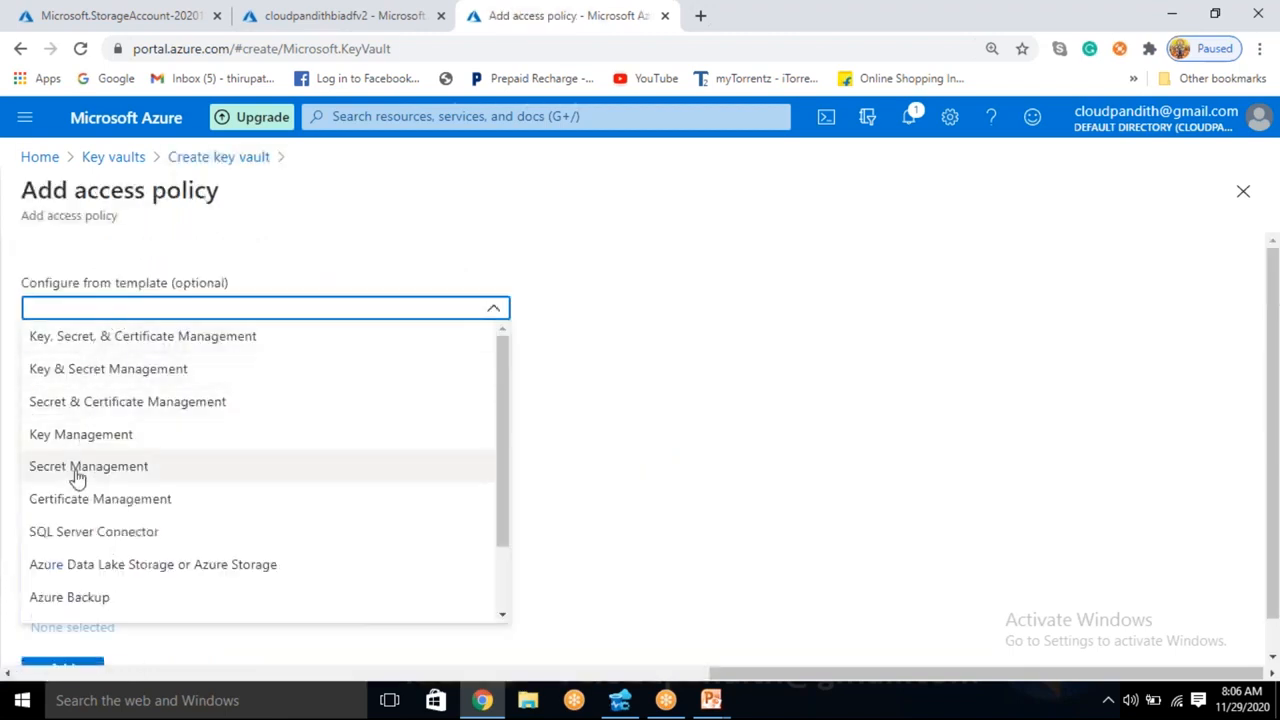
left_click(78, 472)
left_click(112, 318)
left_click(100, 337)
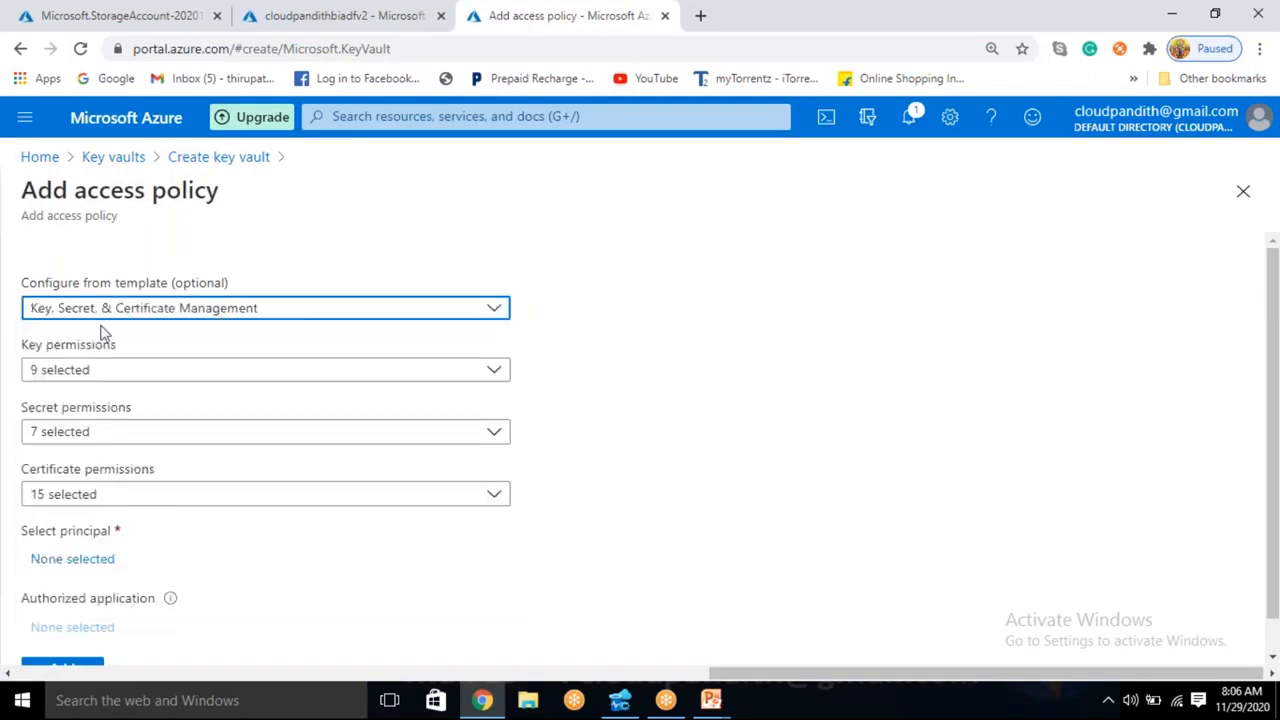
- Select the data factory cloudpandithbiadfv2 as the access policy's principal and add the policy to the key vault
left_click(86, 566)
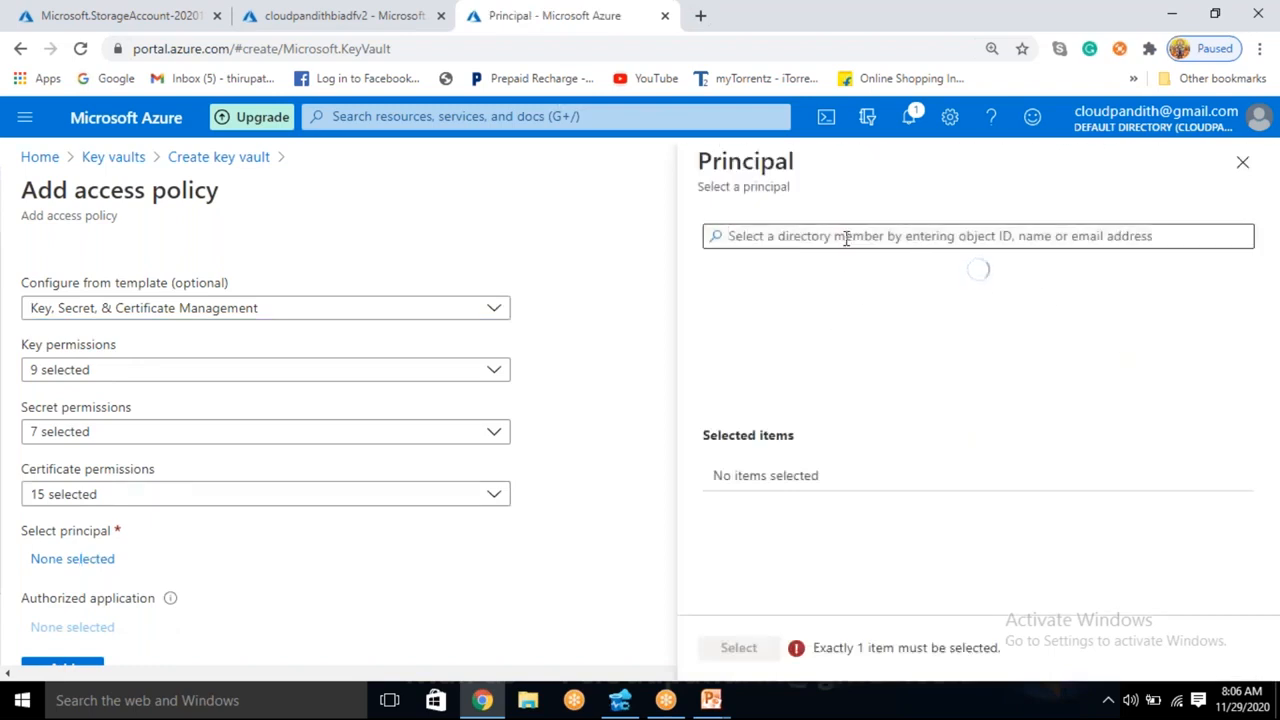
left_click(846, 238)
type("cloudpandithbiadfv2")
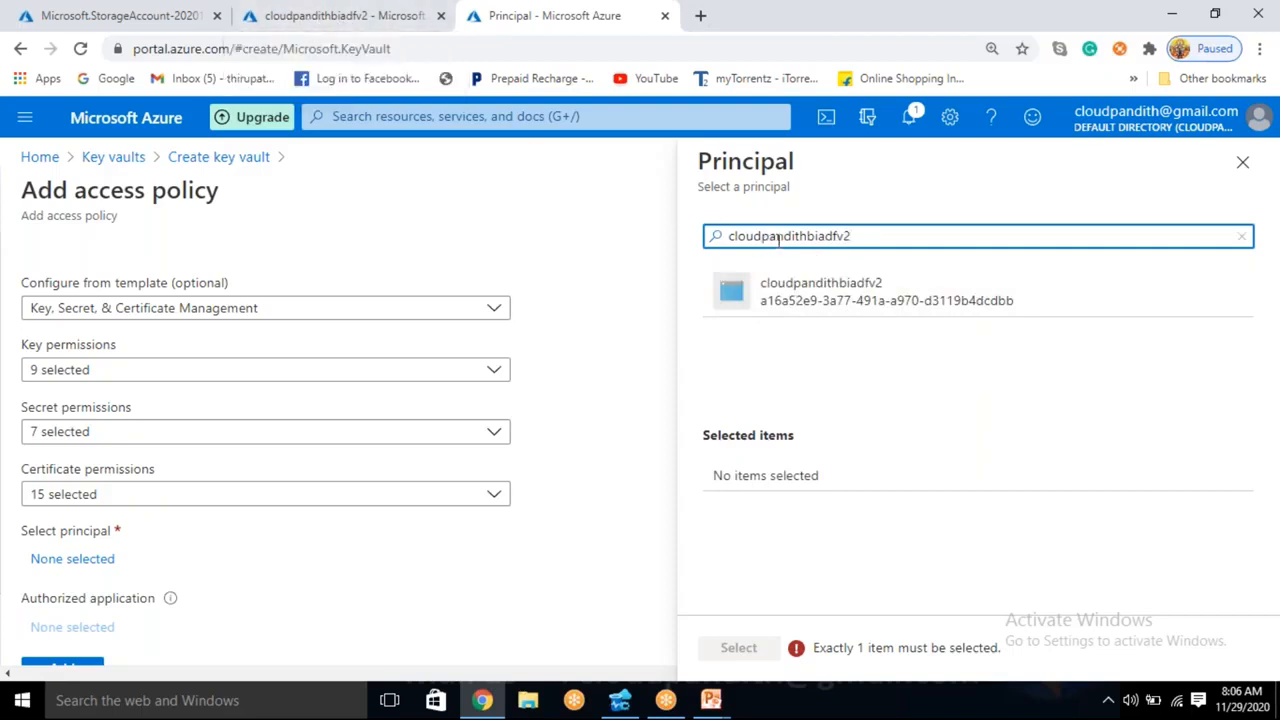
left_click(820, 300)
left_click(757, 649)
scroll(474, 523, "down", 1)
scroll(158, 625, "up", 1)
scroll(158, 625, "down", 1)
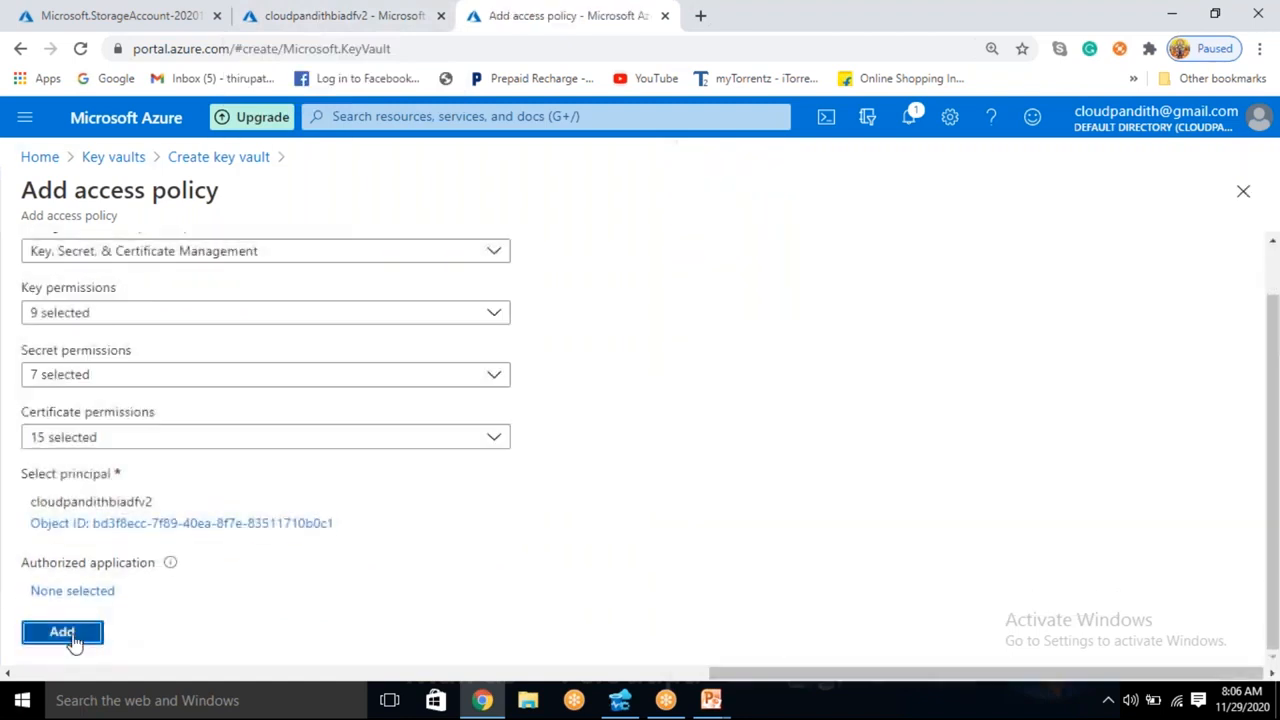
left_click(60, 629)
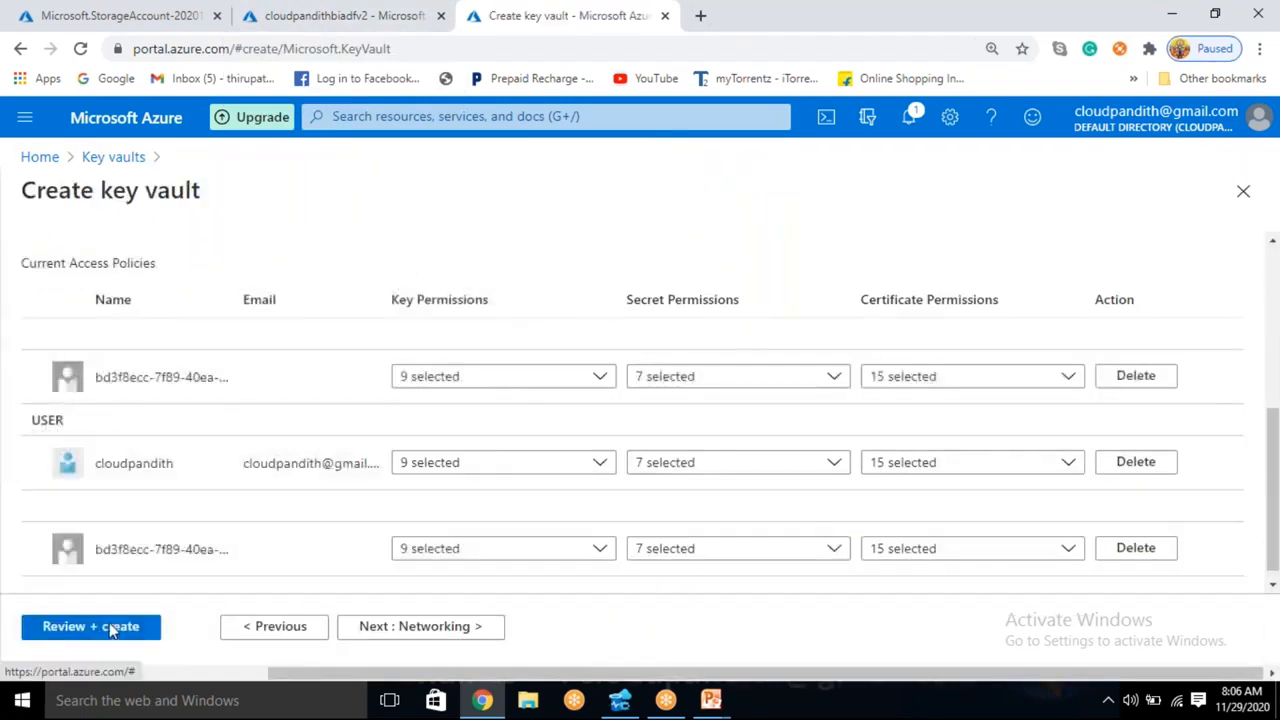
- Proceed to the key vault's final review and look through its summarized settings
left_click(106, 626)
triple_click(64, 258)
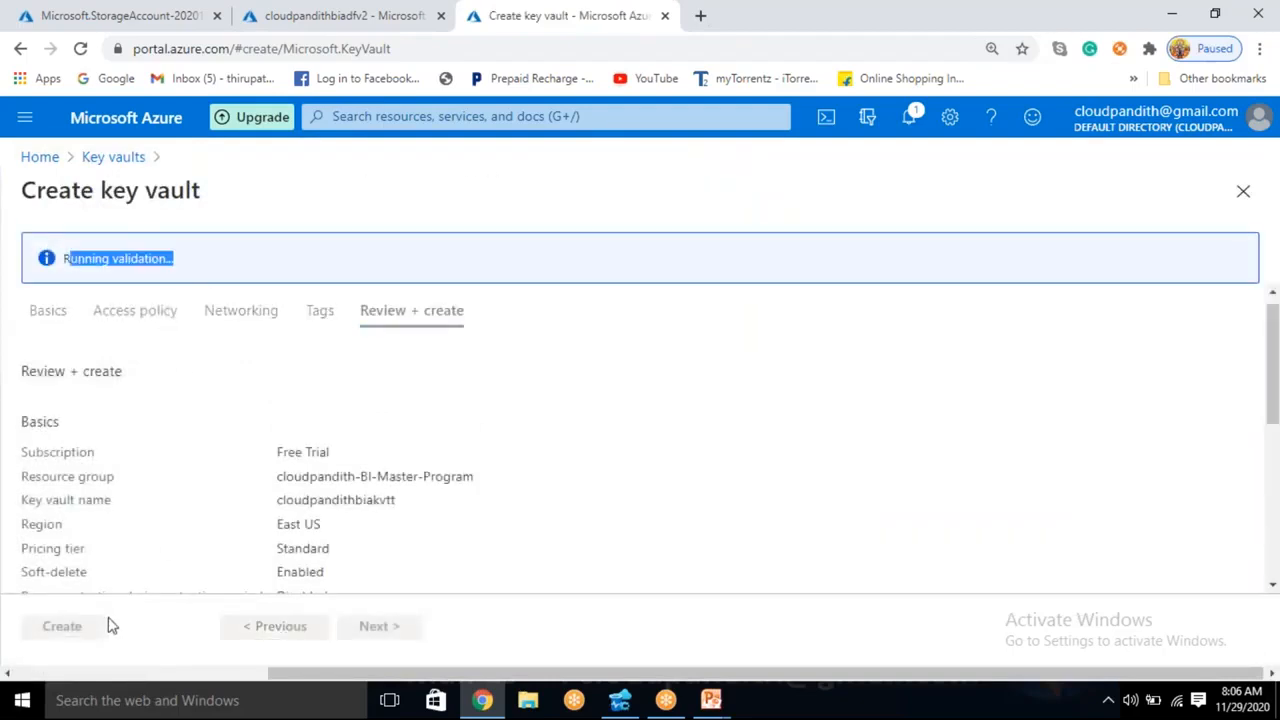
scroll(143, 560, "down", 2)
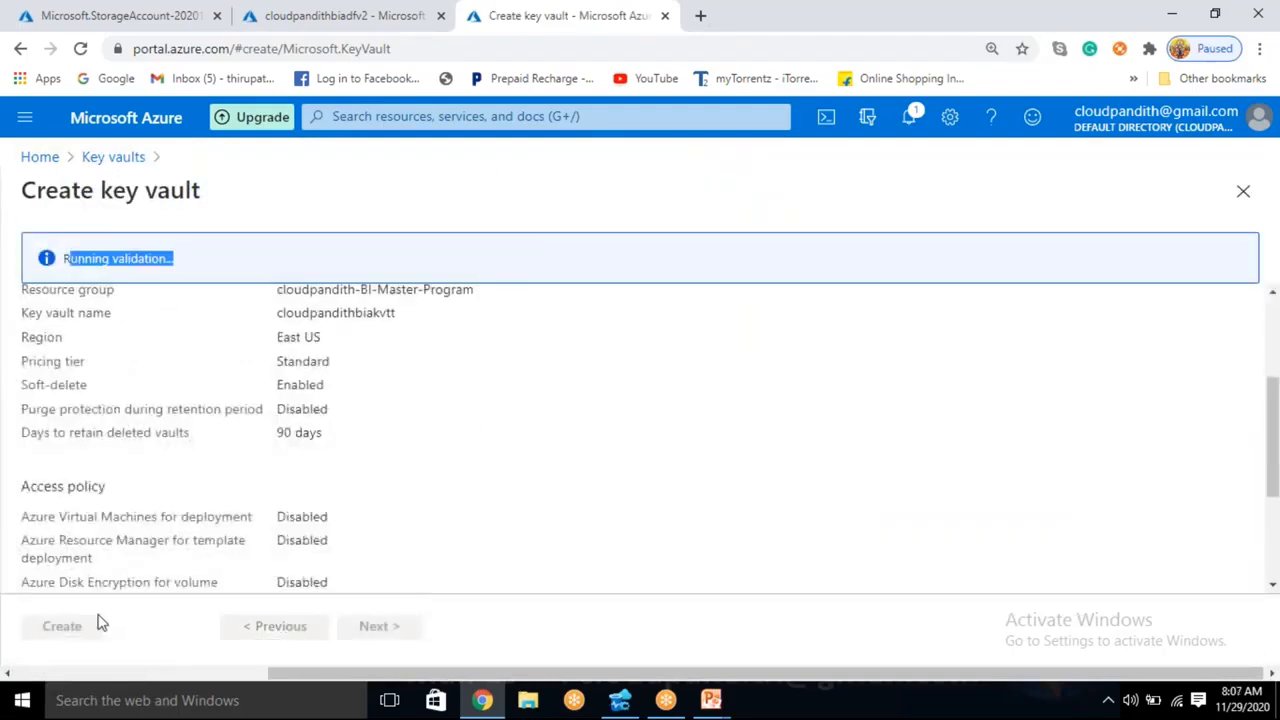
- Create the key vault cloudpandithbiakvtt from its reviewed settings and start the deployment
left_click(74, 629)
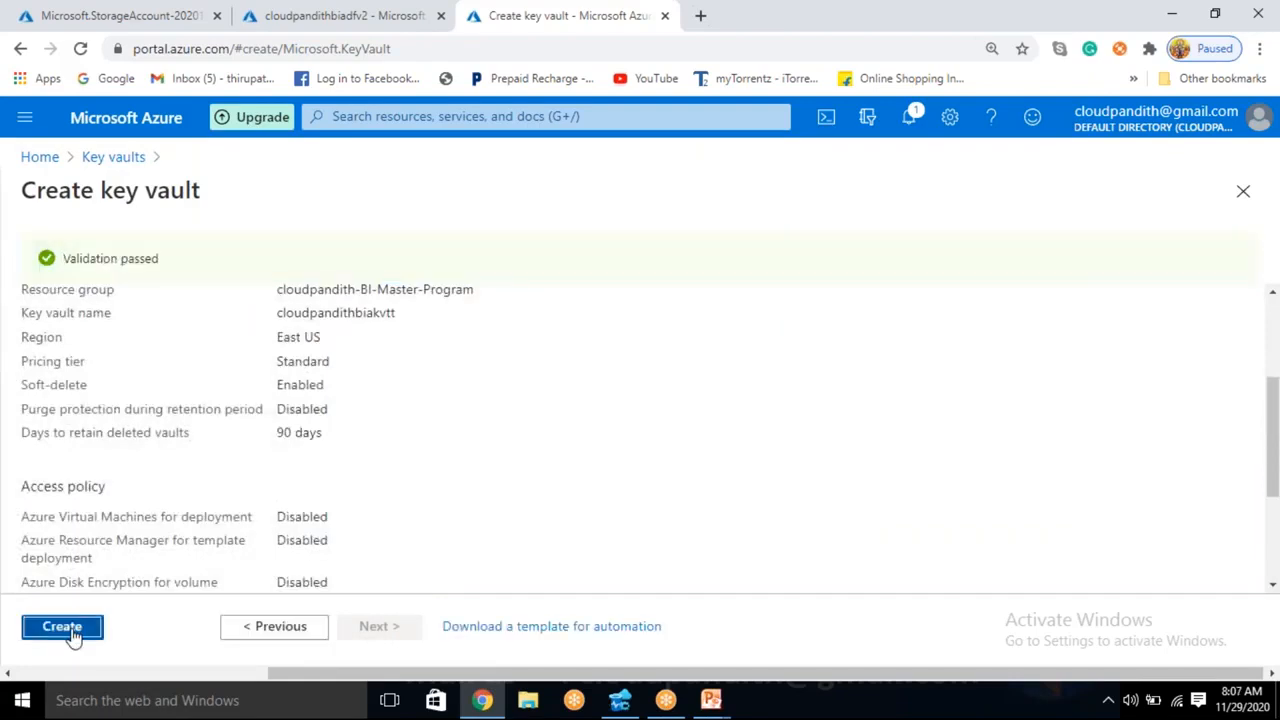
left_click(110, 15)
left_click(332, 15)
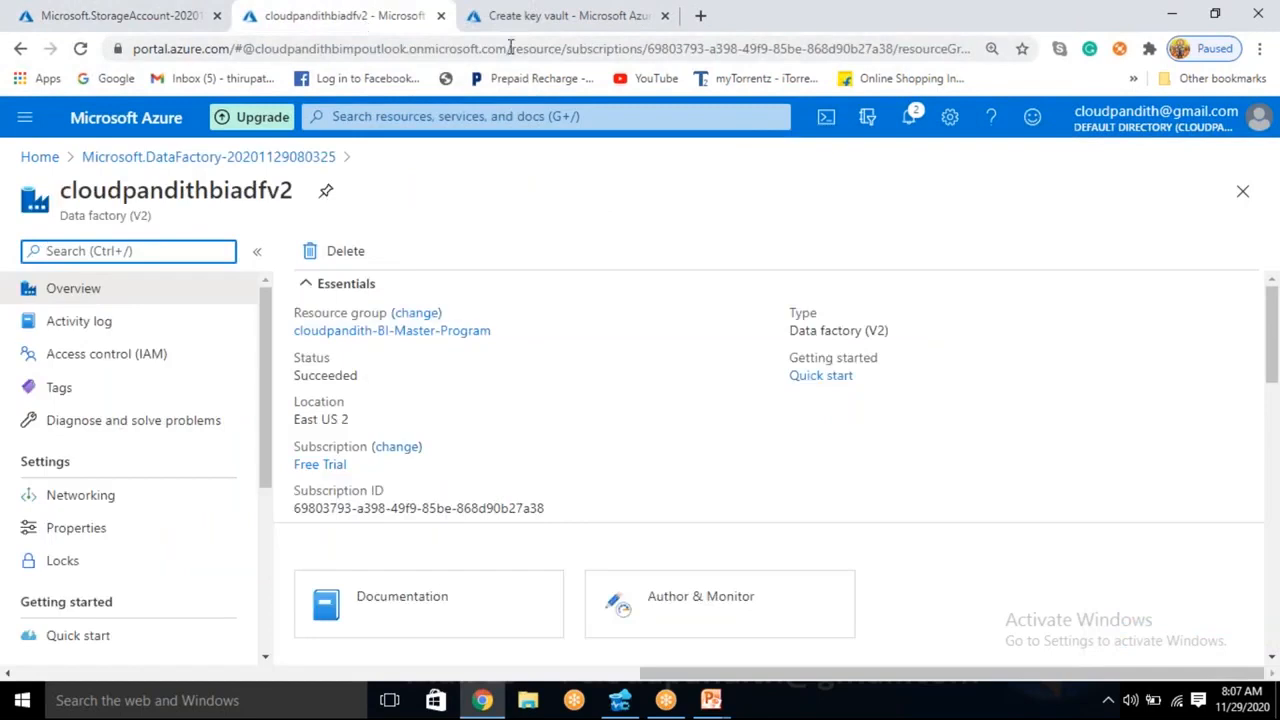
left_click(567, 12)
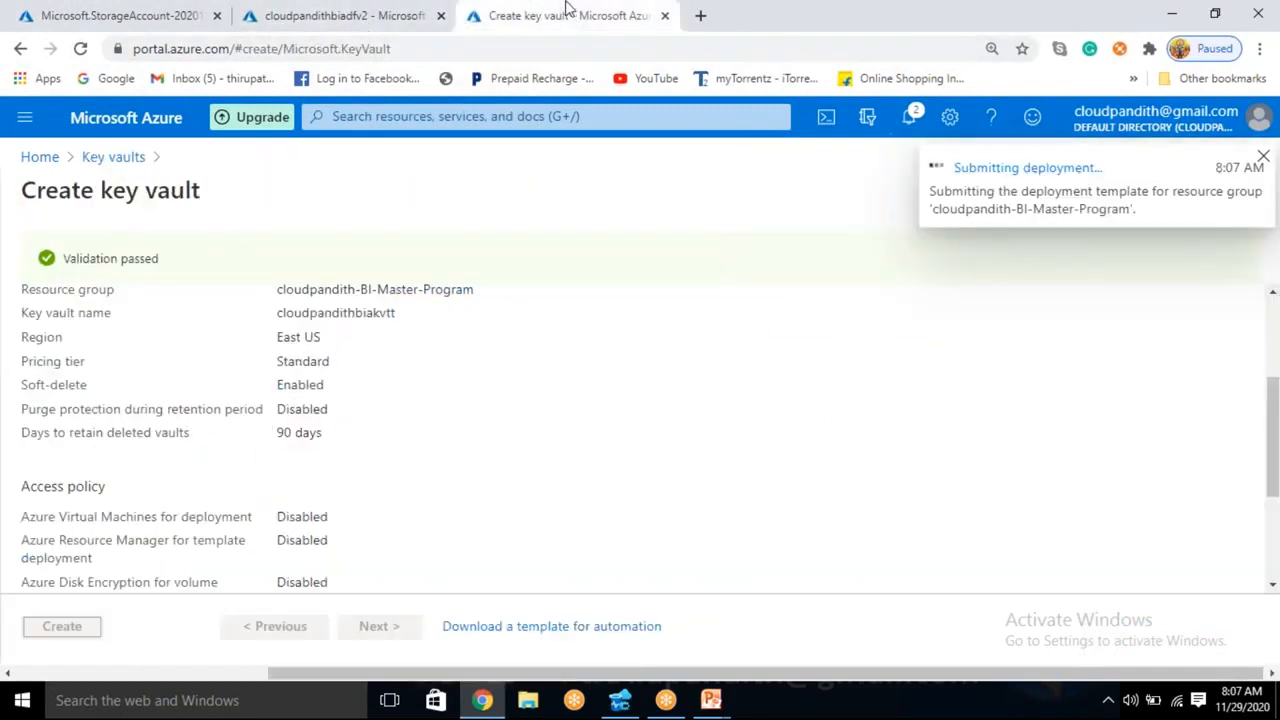
- Go to the deployed storage account cloudpandithadlsgen2 and copy the connection string of its key1 access key
left_click(110, 12)
left_click(398, 551)
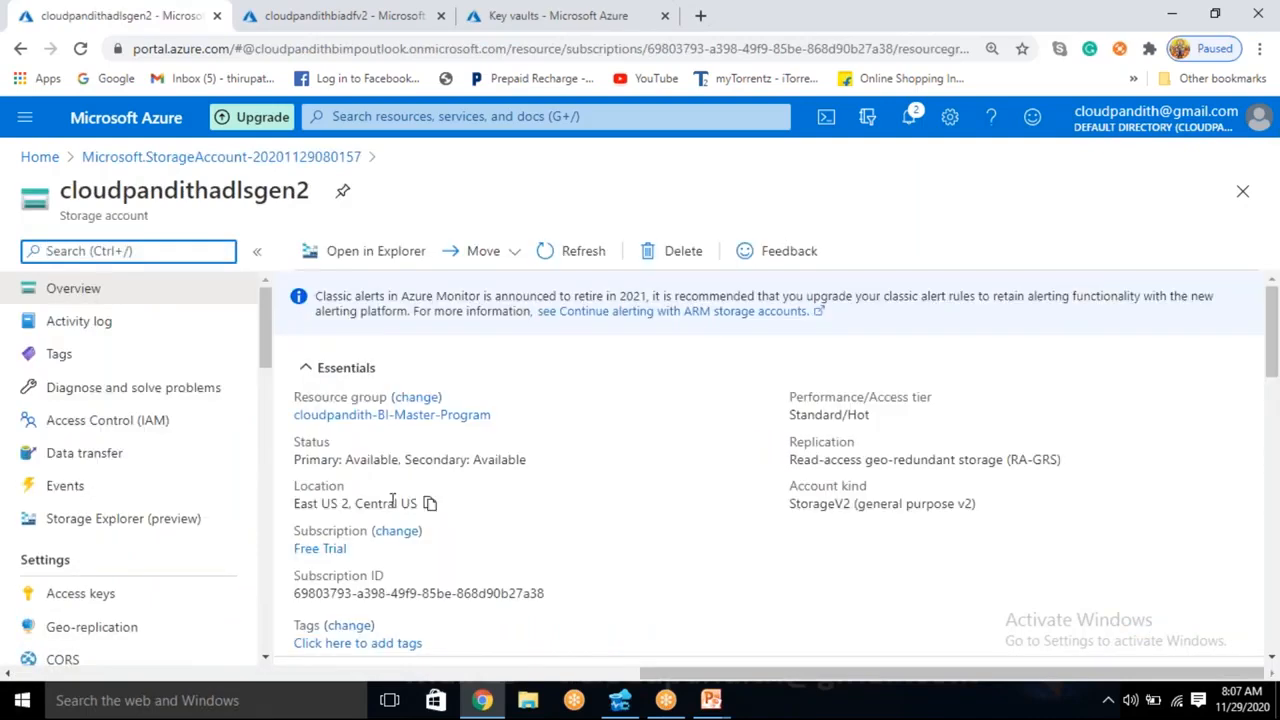
left_click(100, 600)
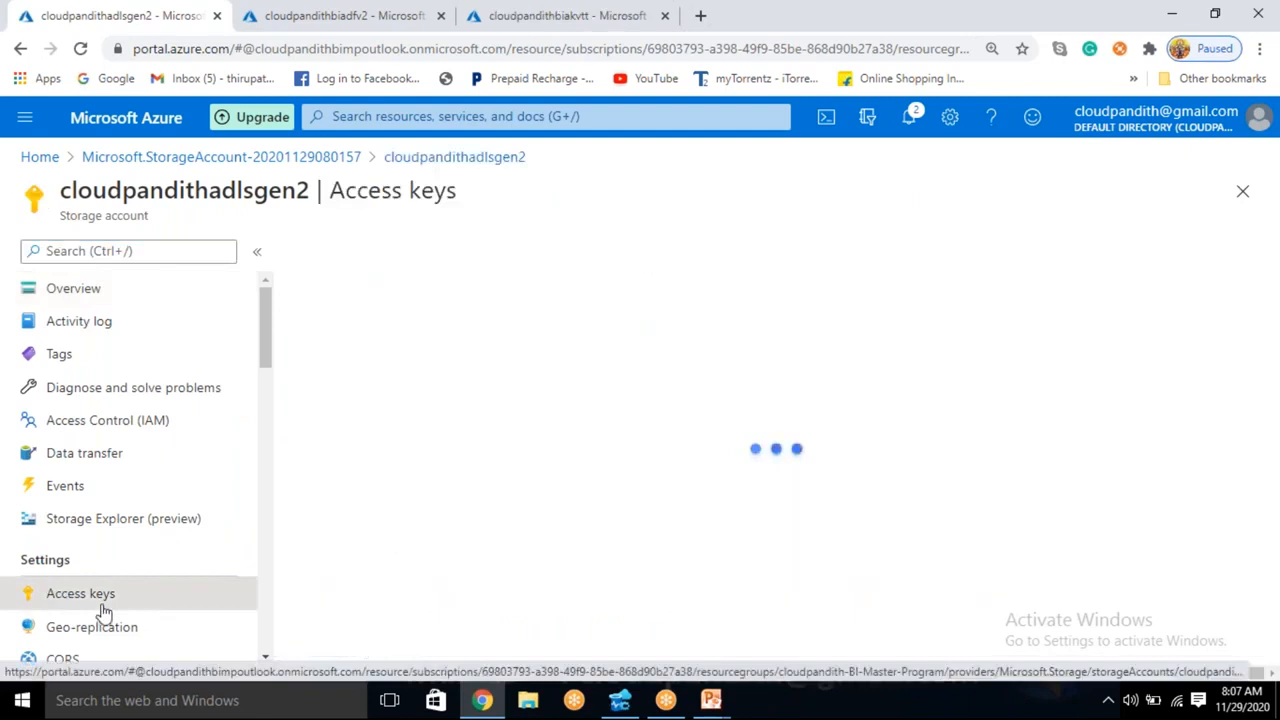
scroll(1206, 479, "down", 1)
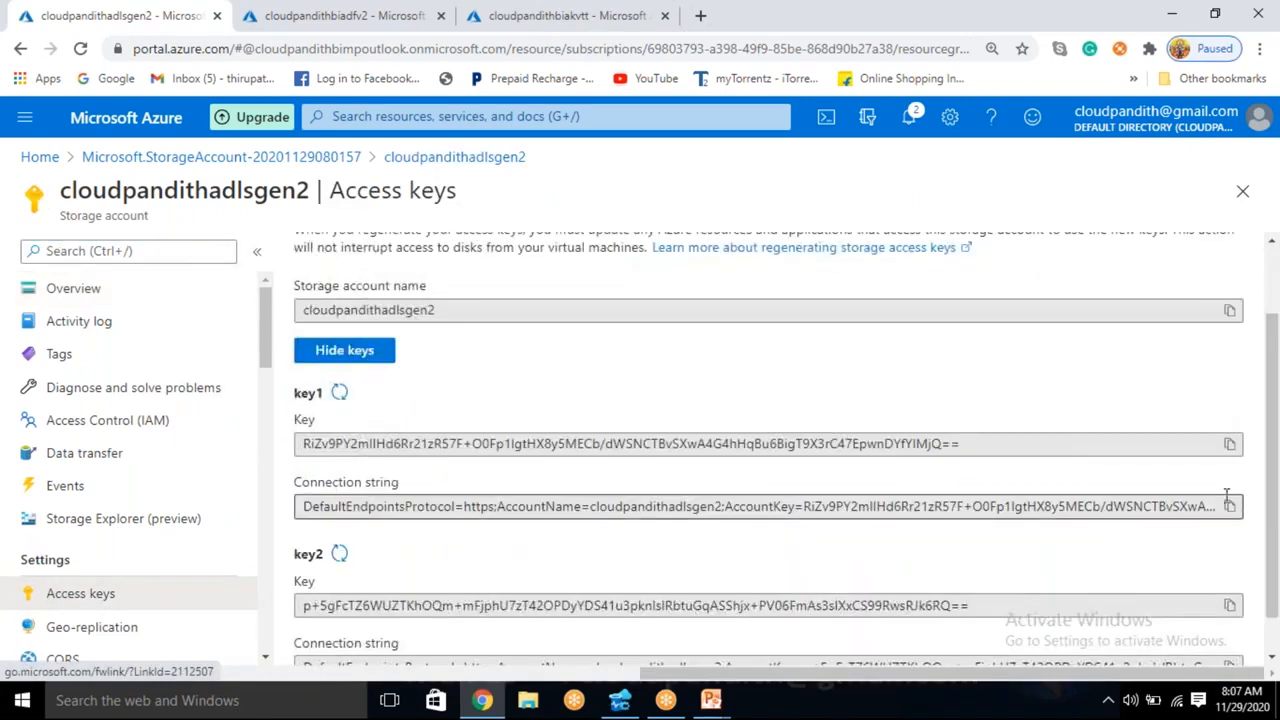
left_click(1230, 506)
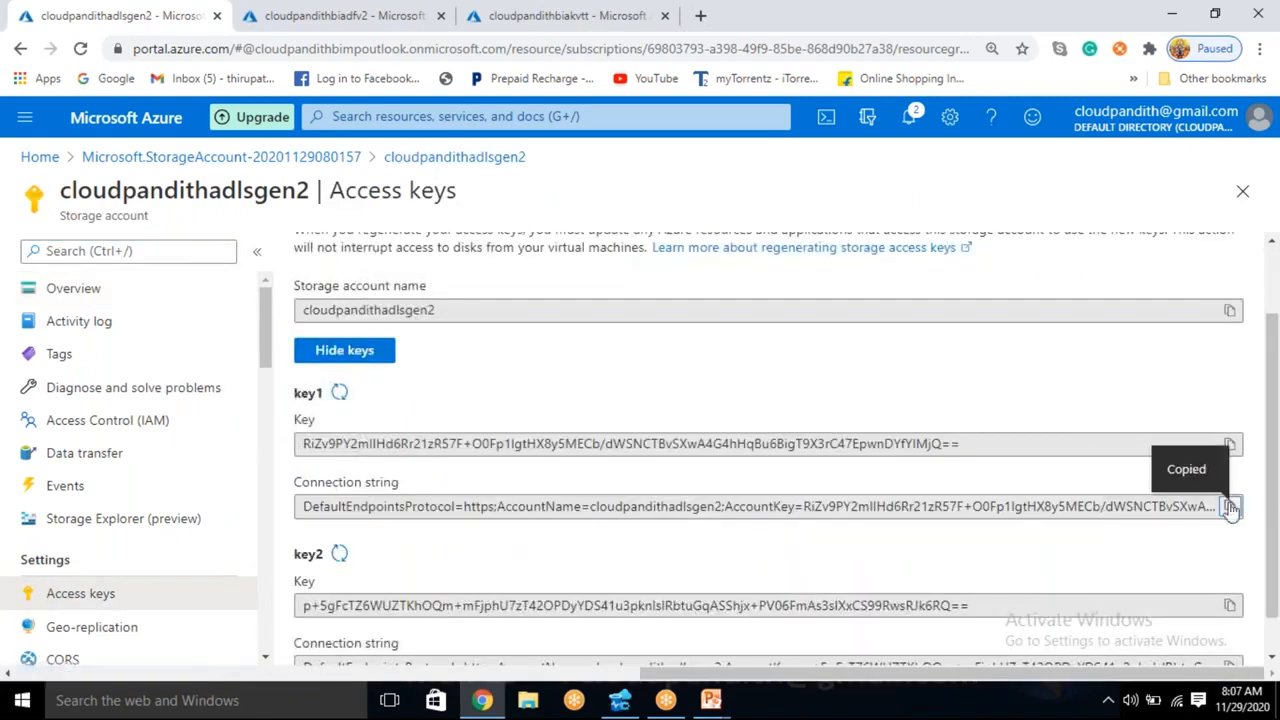
- Return to the key vault deployment and go to the deployed cloudpandithbiakvtt resource
left_click(565, 15)
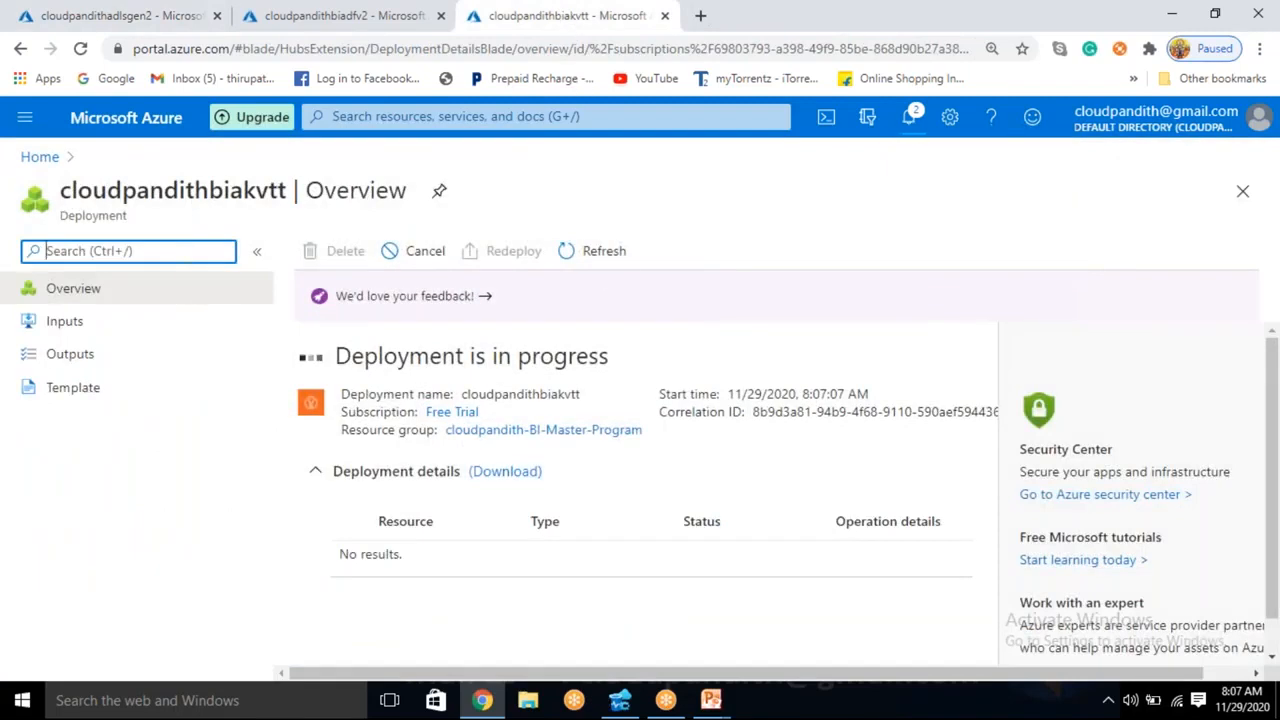
left_click(591, 266)
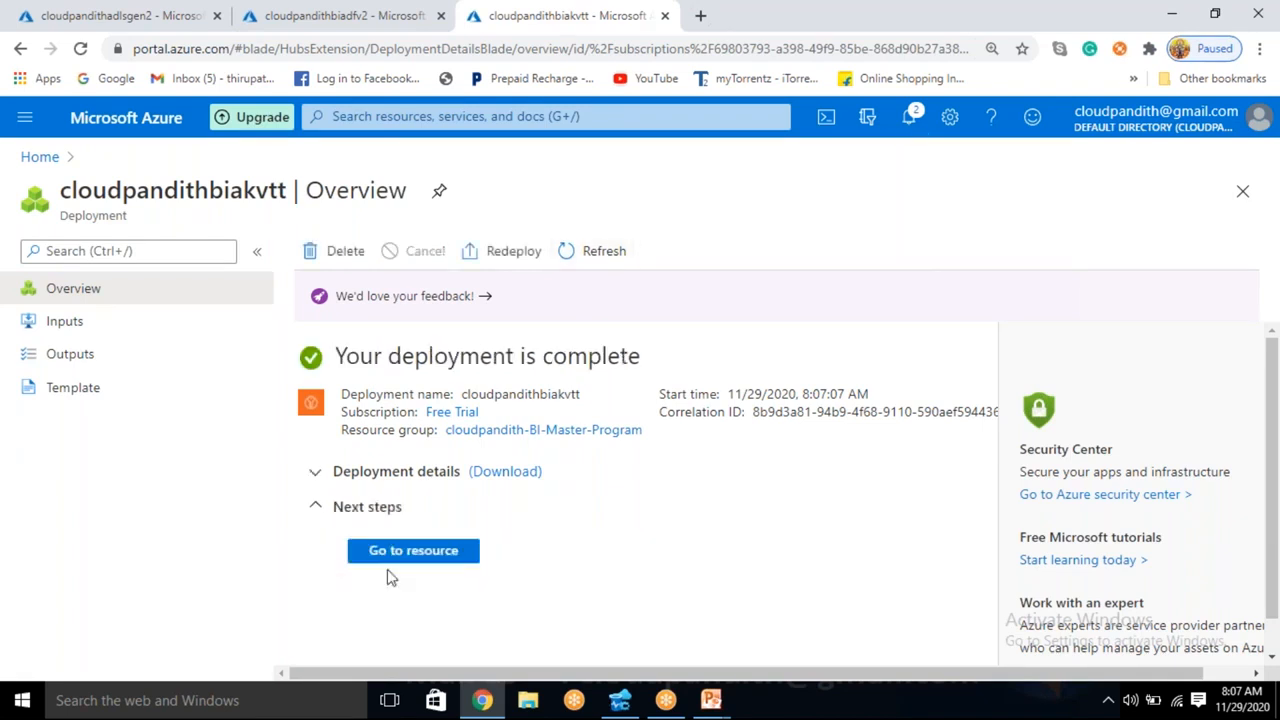
left_click(403, 551)
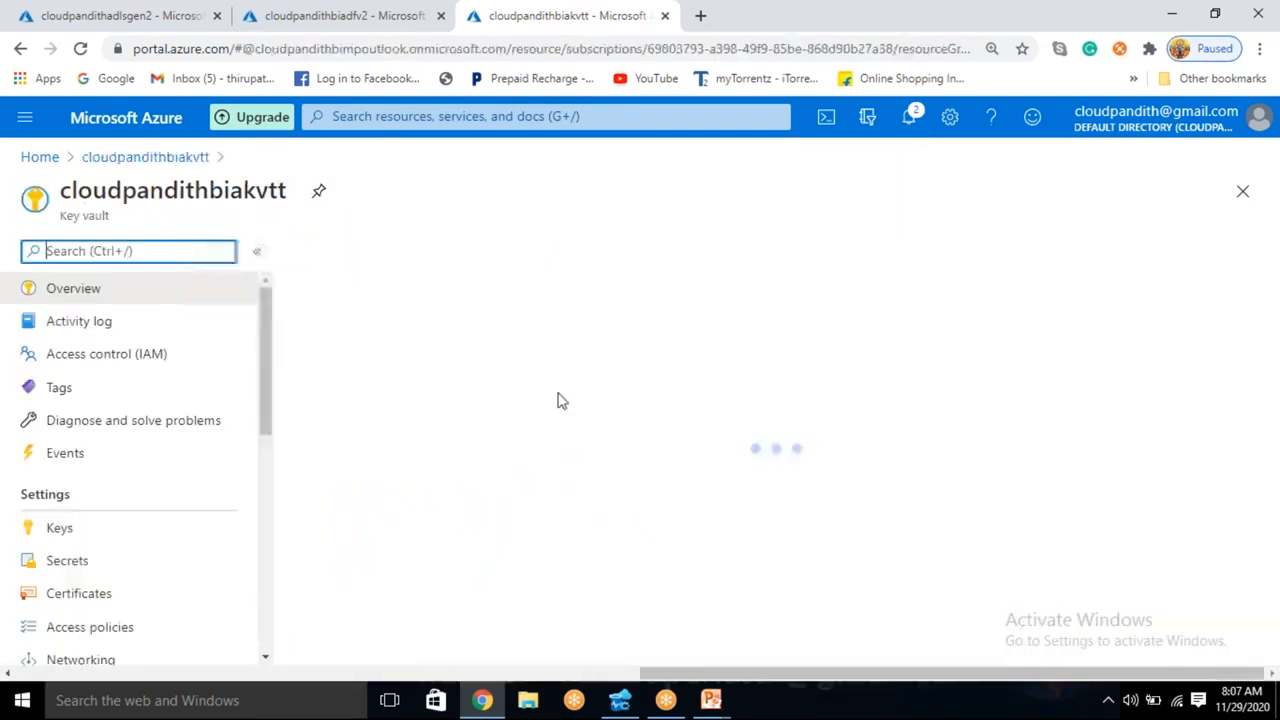
scroll(543, 414, "down", 2)
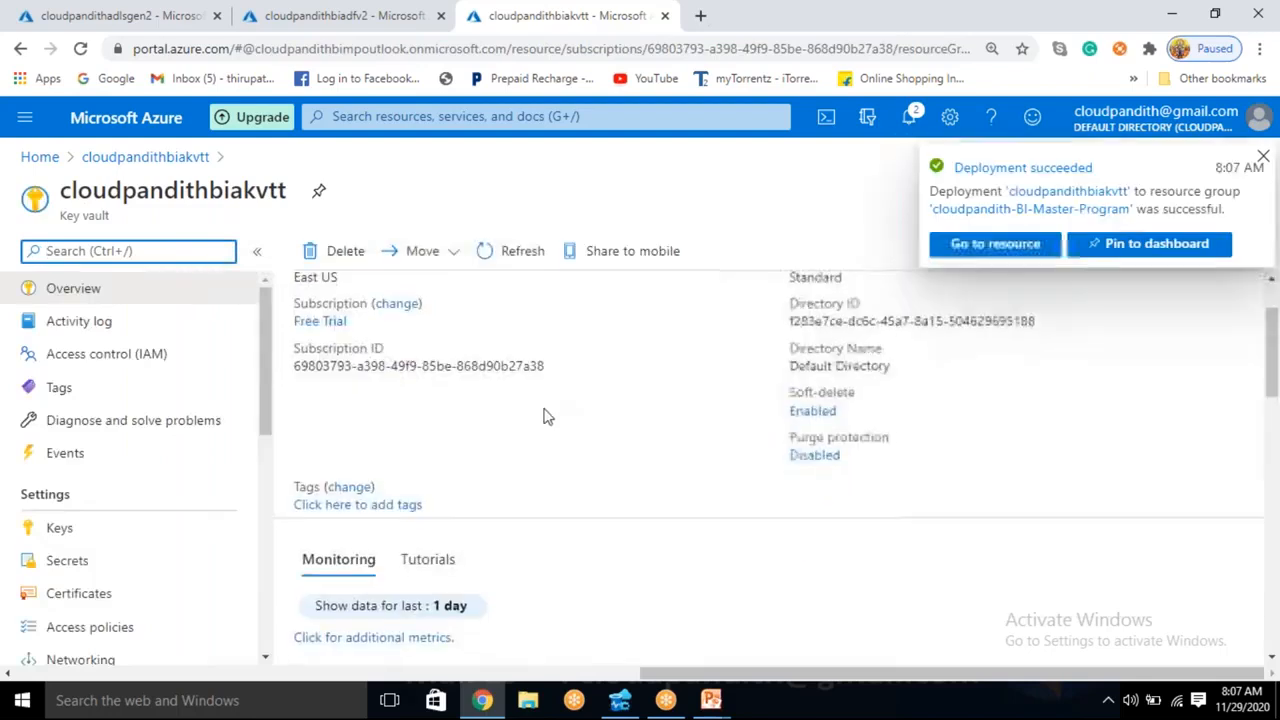
- Create a manual secret named adlsconnectionstring in the key vault, pasting the copied storage connection string as its value
left_click(67, 562)
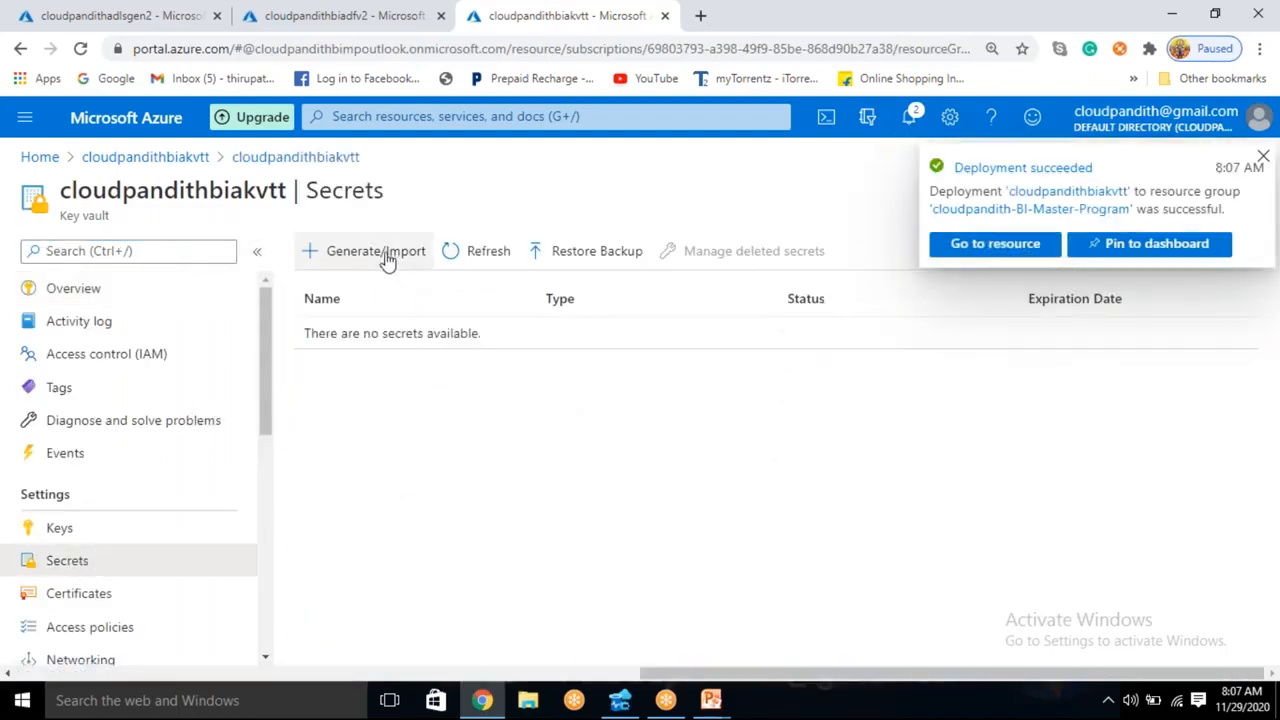
left_click(386, 255)
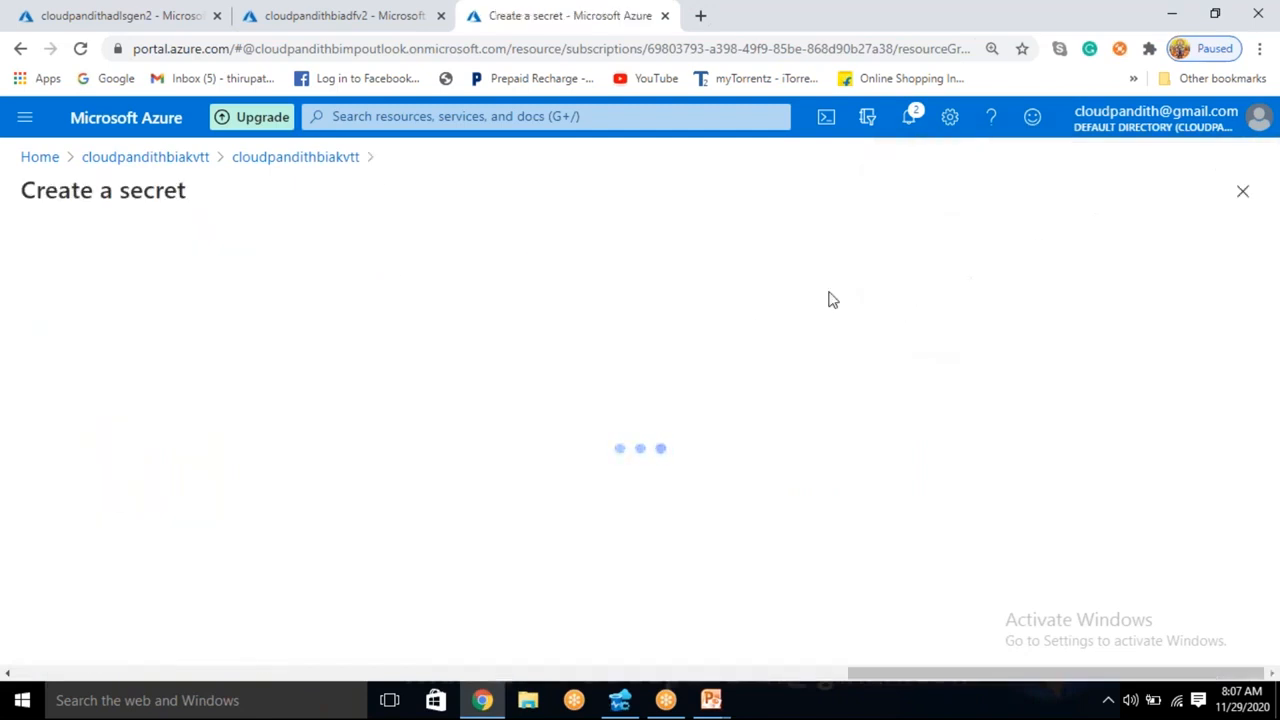
left_click(374, 318)
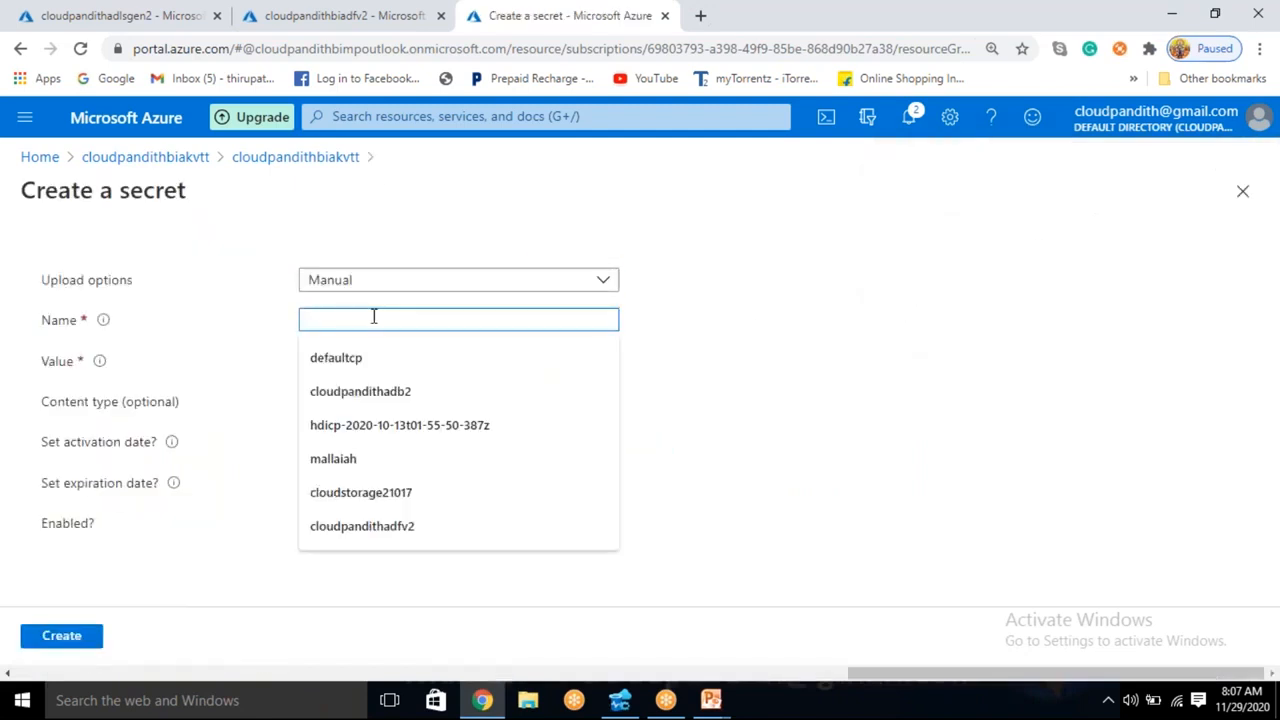
type("b")
type("dlsconnectionstring")
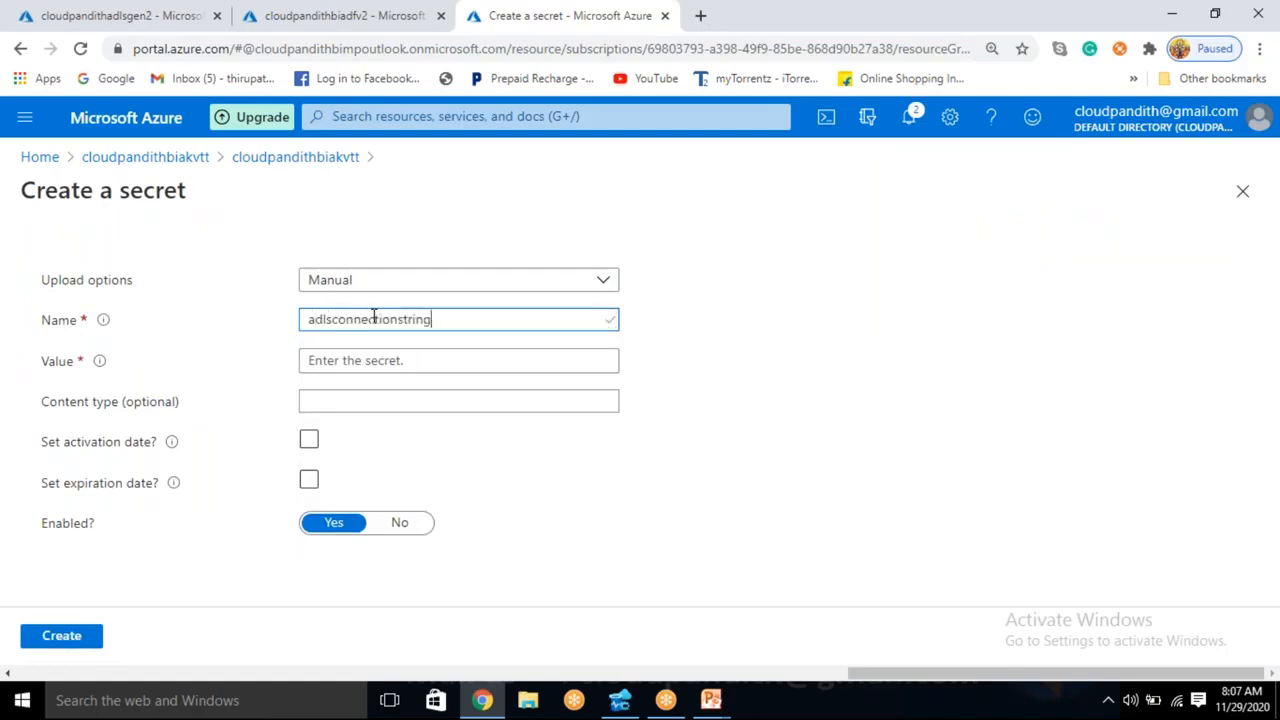
left_click(342, 360)
key("ctrl+v")
left_click(55, 638)
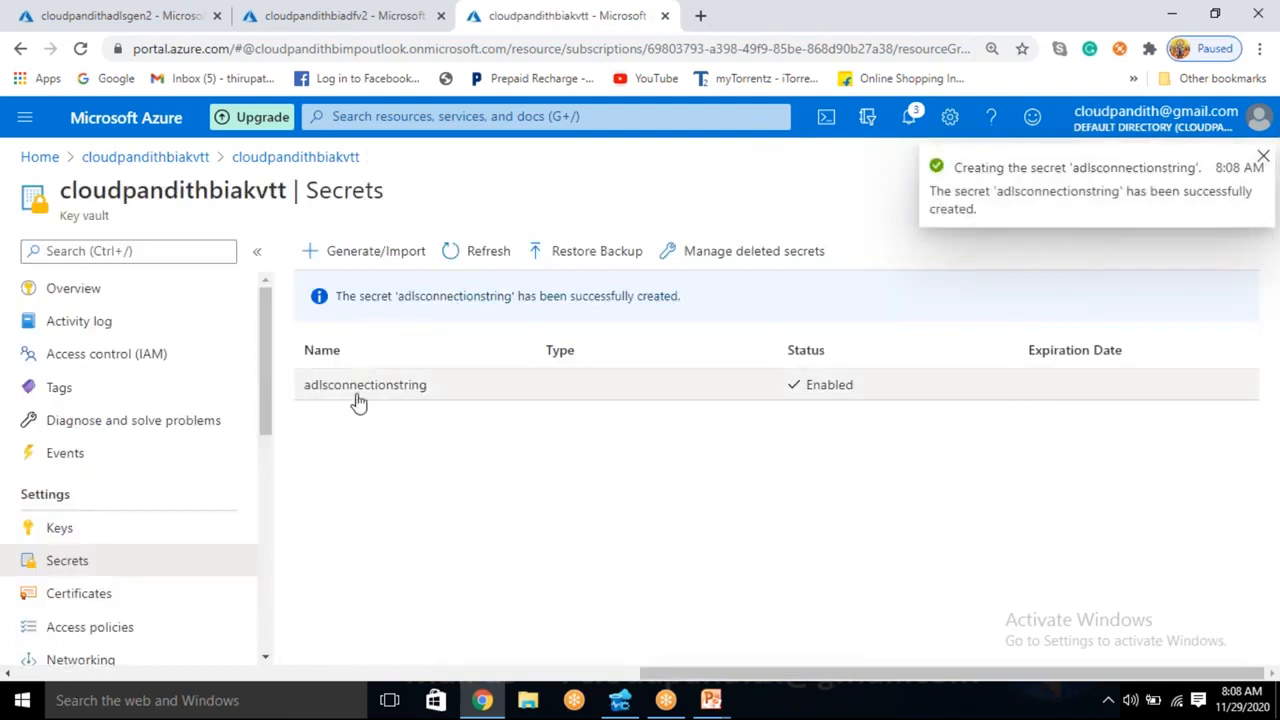
- Go back to the storage account cloudpandithadlsgen2 and open its list of containers
left_click(127, 12)
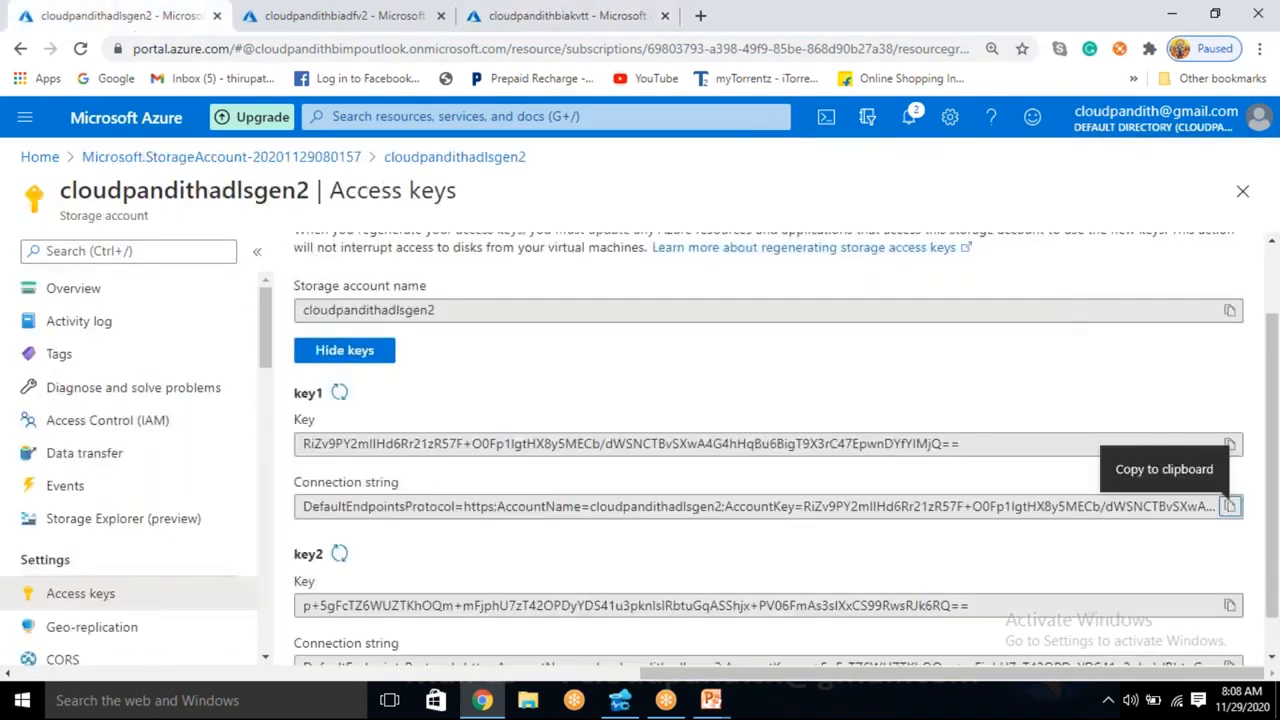
left_click(88, 292)
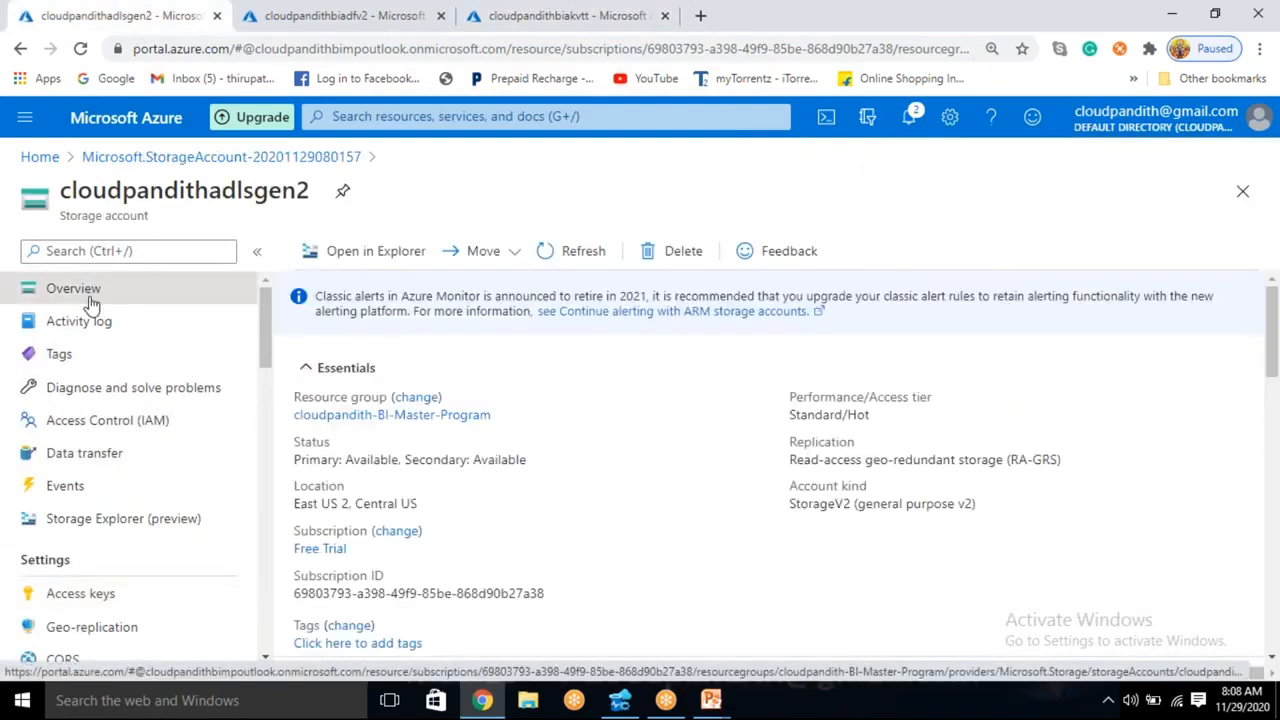
scroll(480, 343, "down", 1)
scroll(405, 517, "down", 2)
left_click(405, 517)
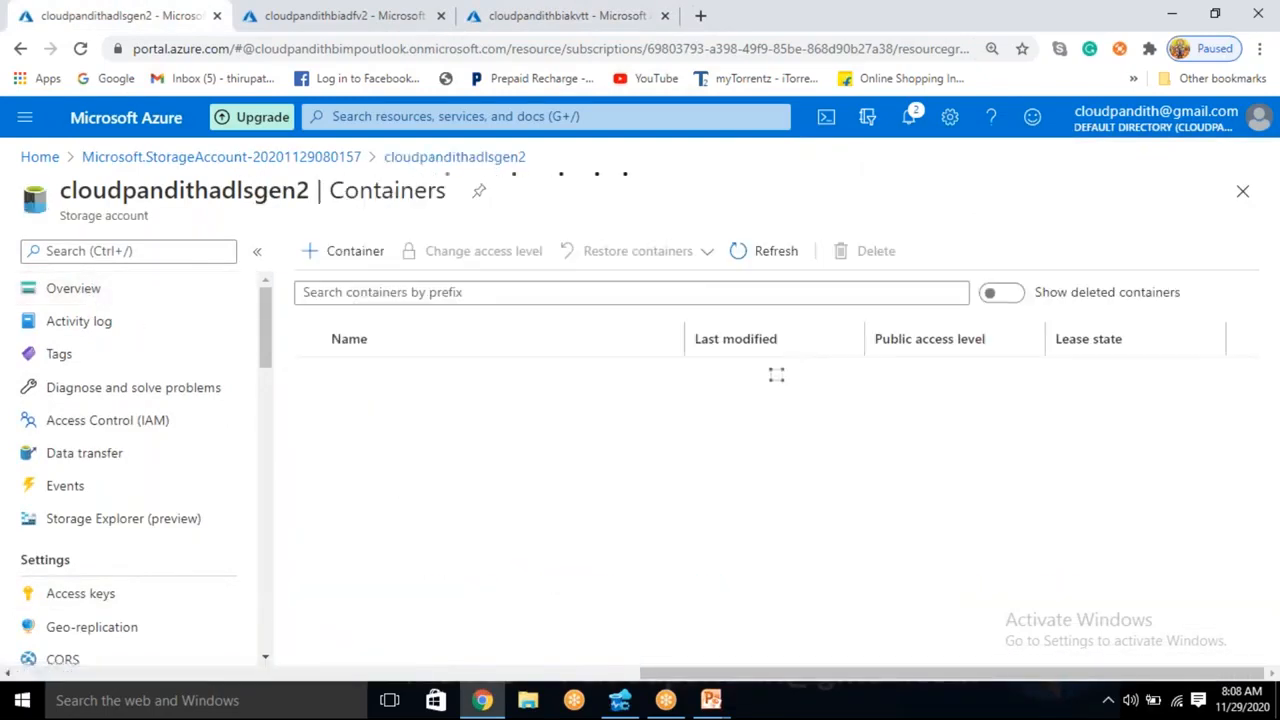
- Create a container named cloudpandith1 with the Private (no anonymous access) level
left_click(346, 250)
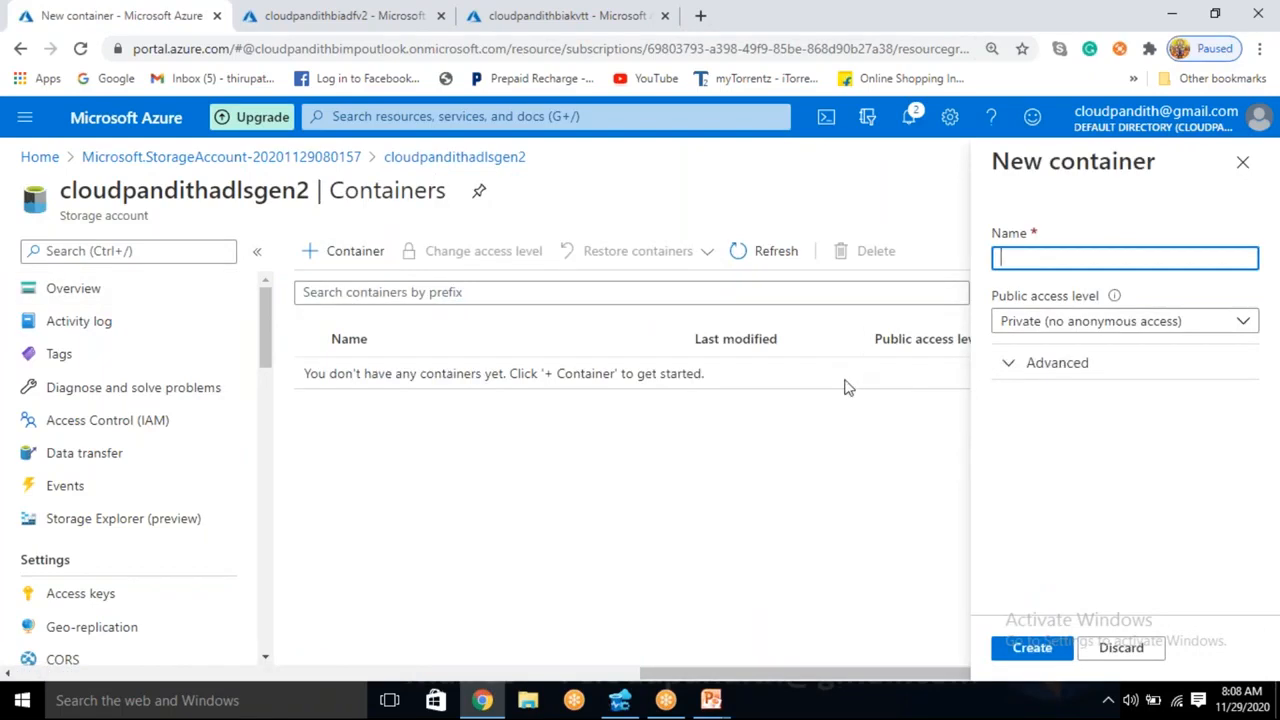
type("cloudpandith")
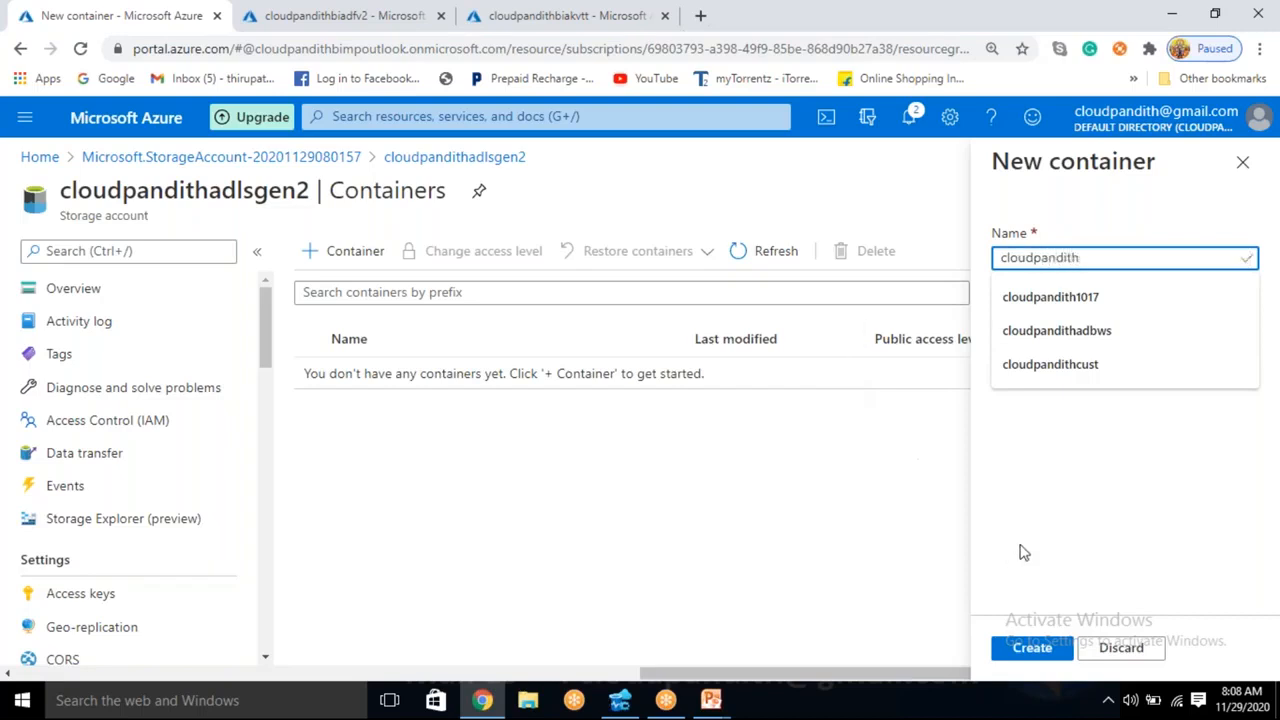
left_click(1052, 505)
left_click(1102, 257)
type("1")
left_click(1070, 457)
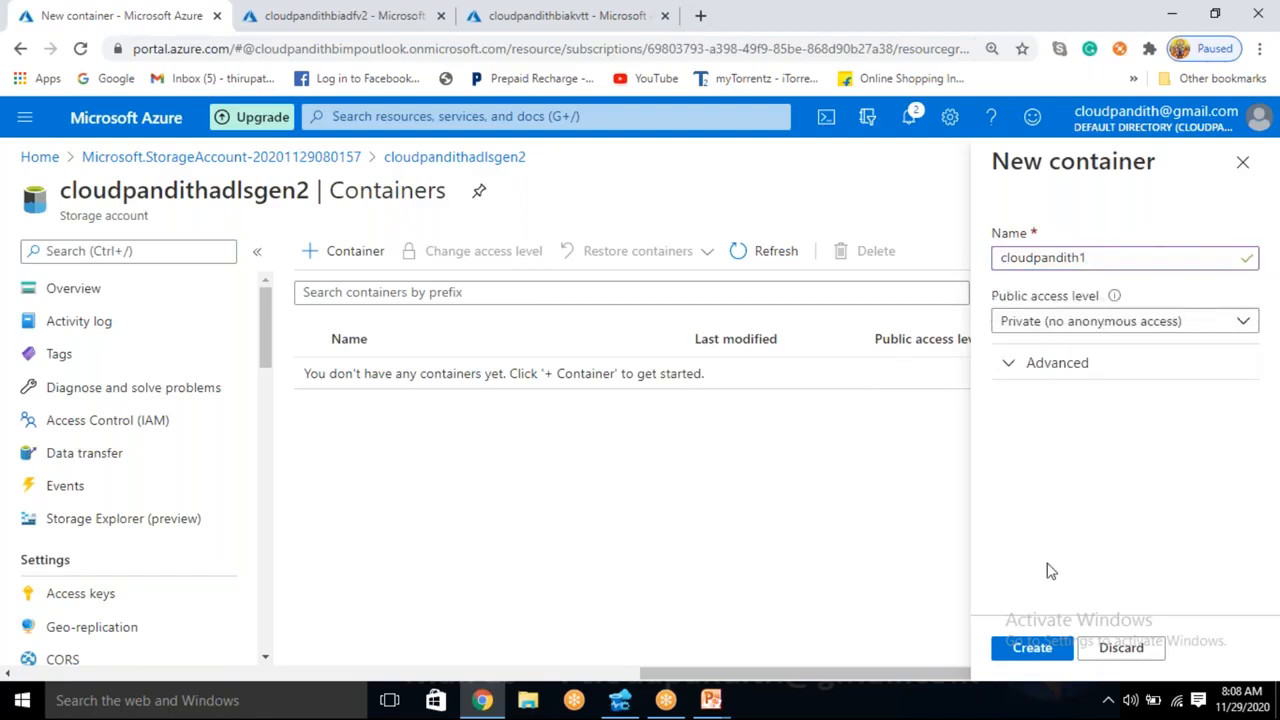
left_click(1040, 647)
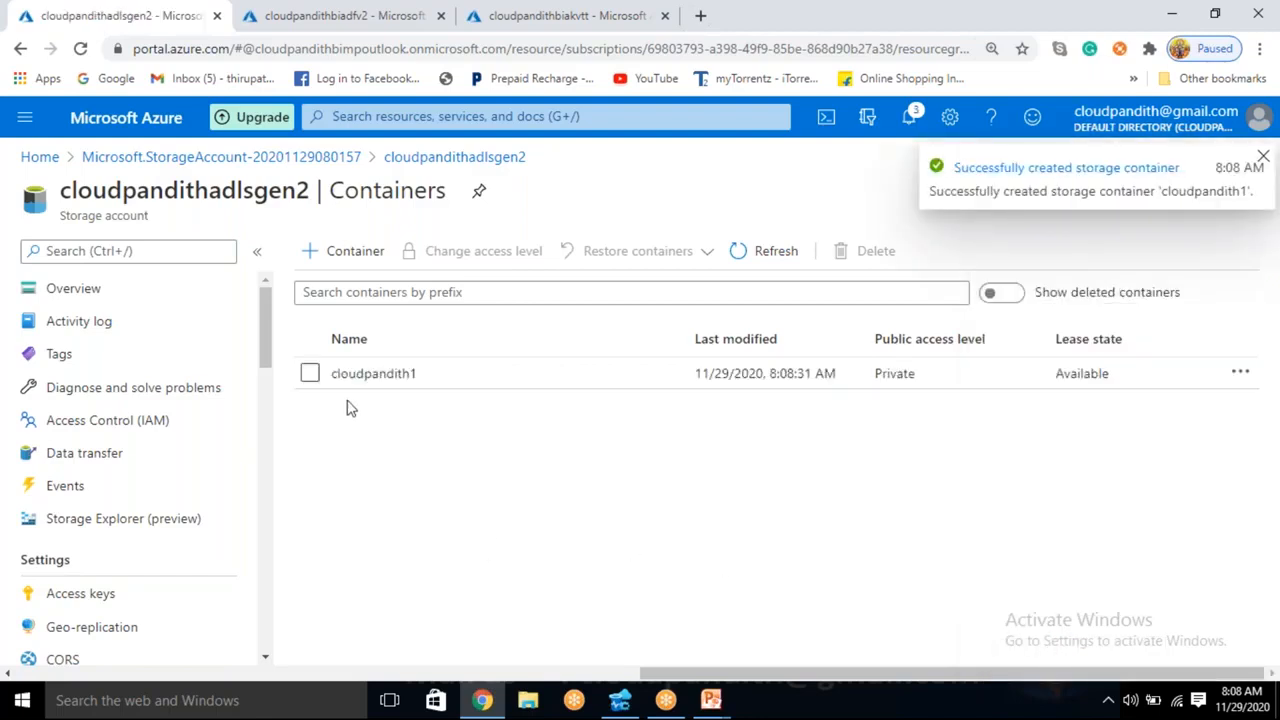
- Open the cloudpandith1 container and add a directory named 2020
left_click(405, 380)
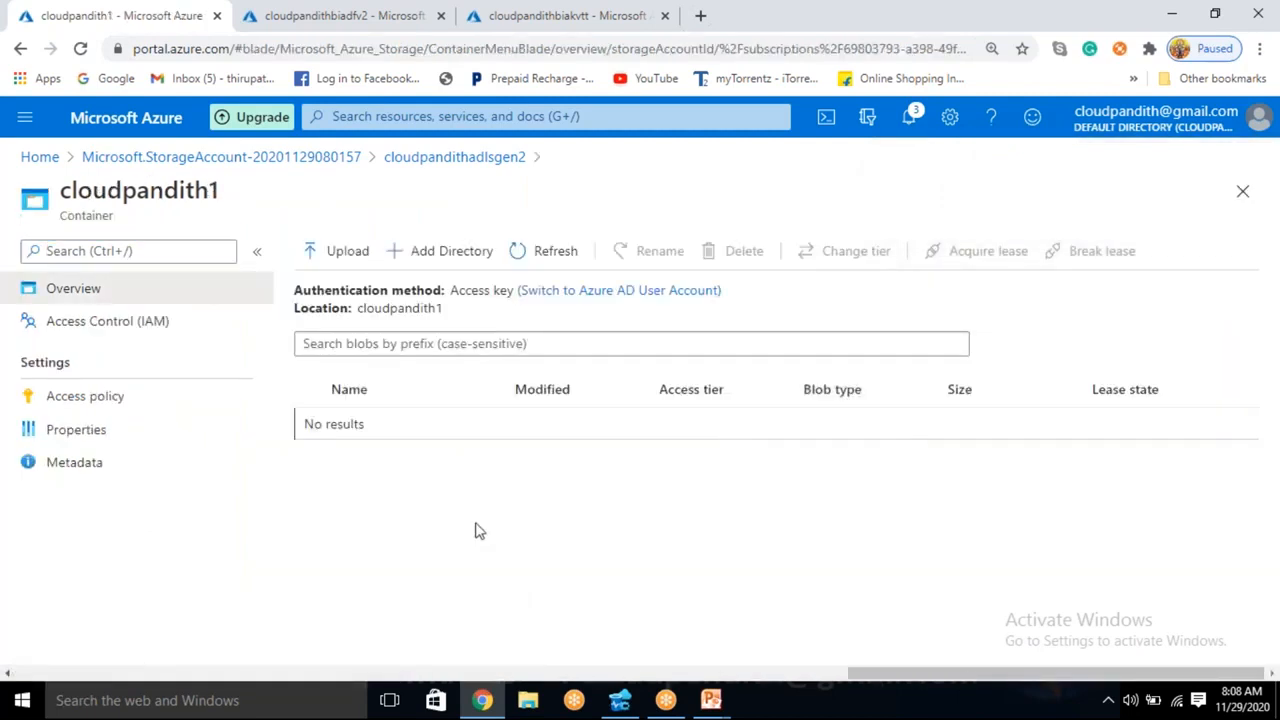
left_click(449, 258)
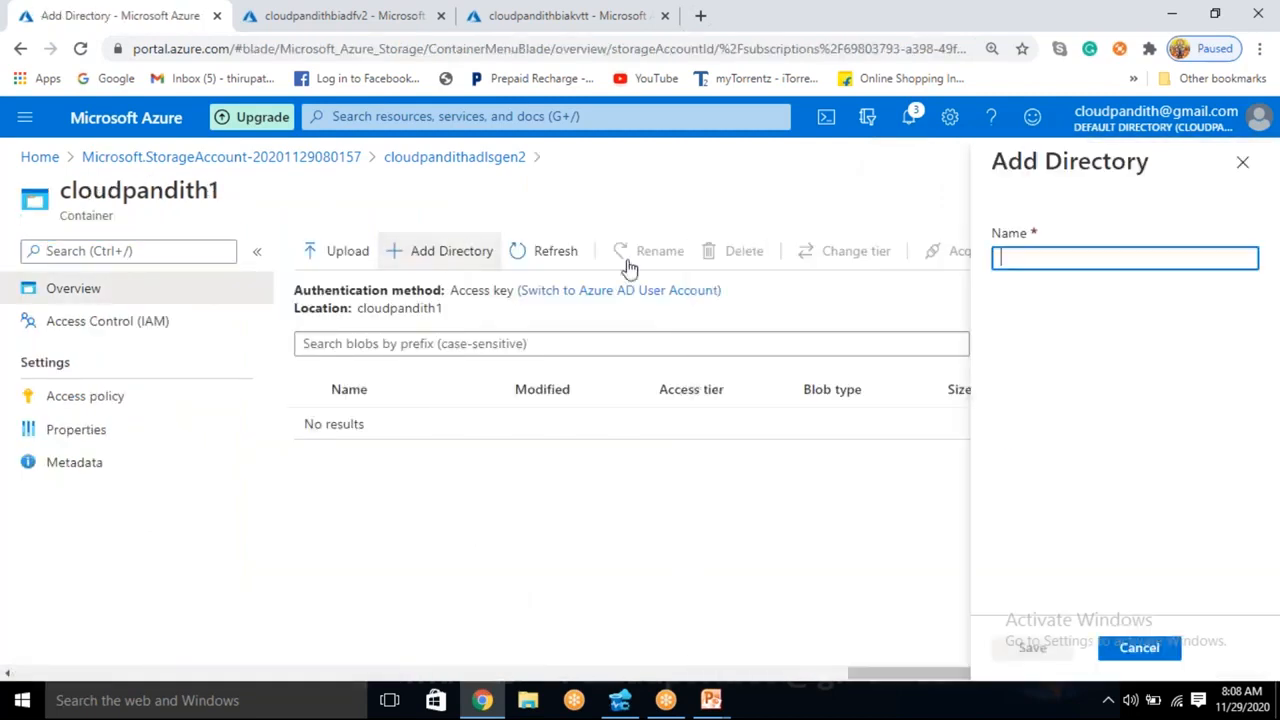
type("2")
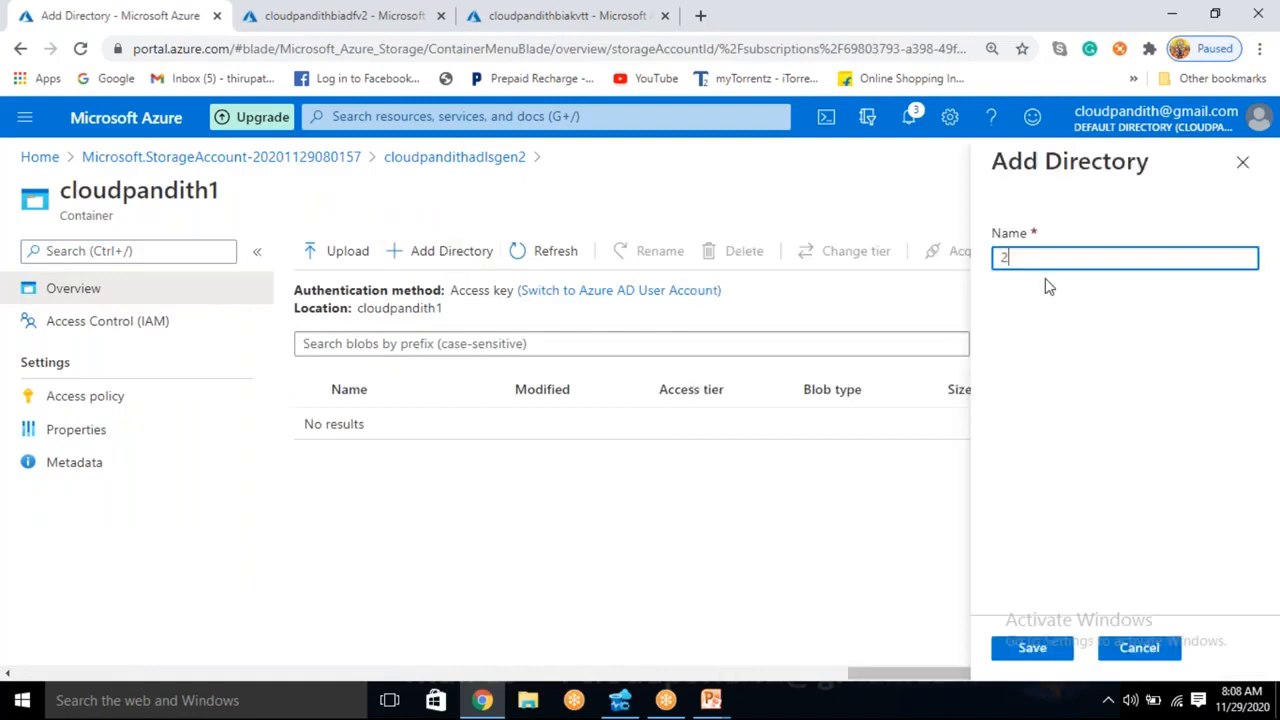
type("020")
left_click(1033, 655)
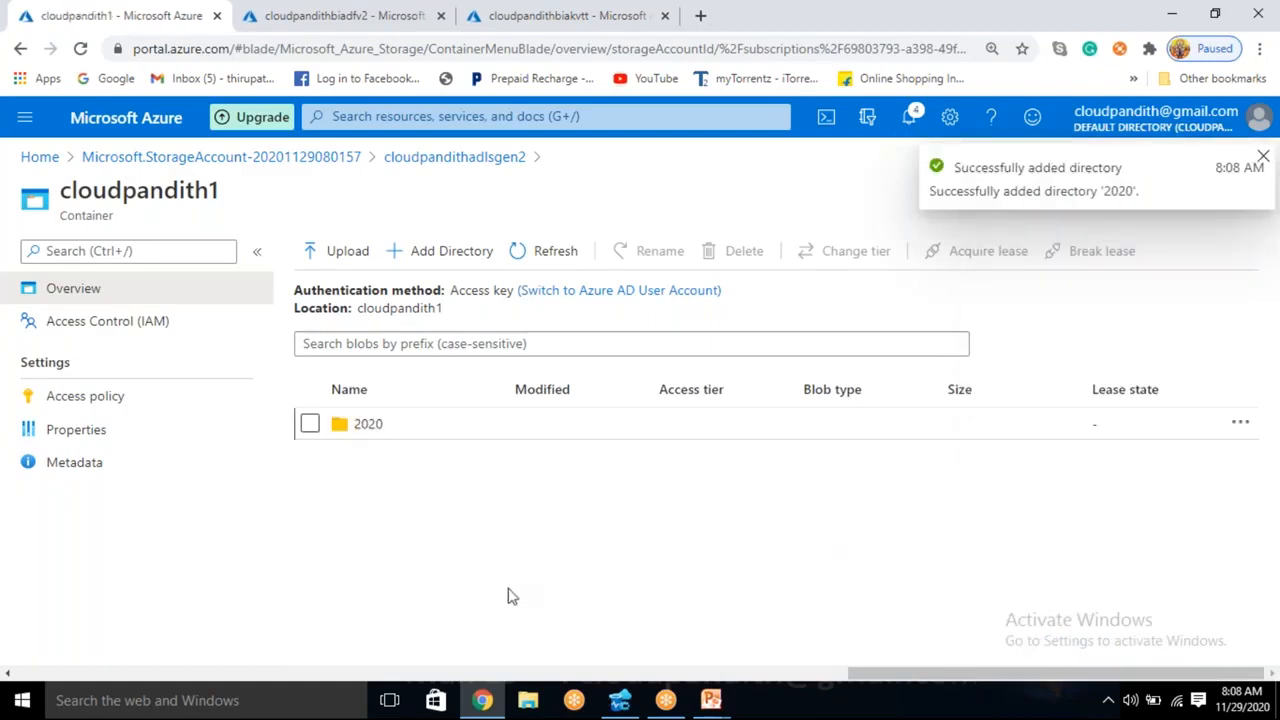
- Add a directory named 10 inside the 2020 directory
left_click(368, 424)
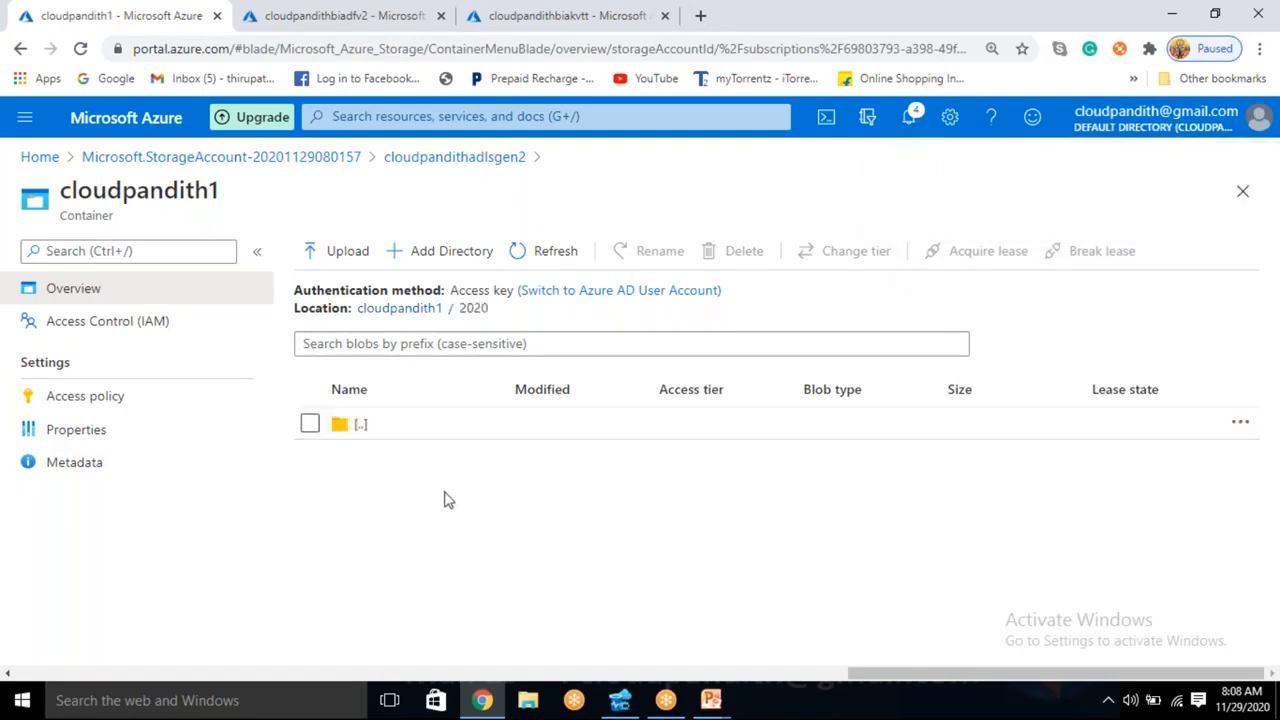
left_click(449, 262)
type("10")
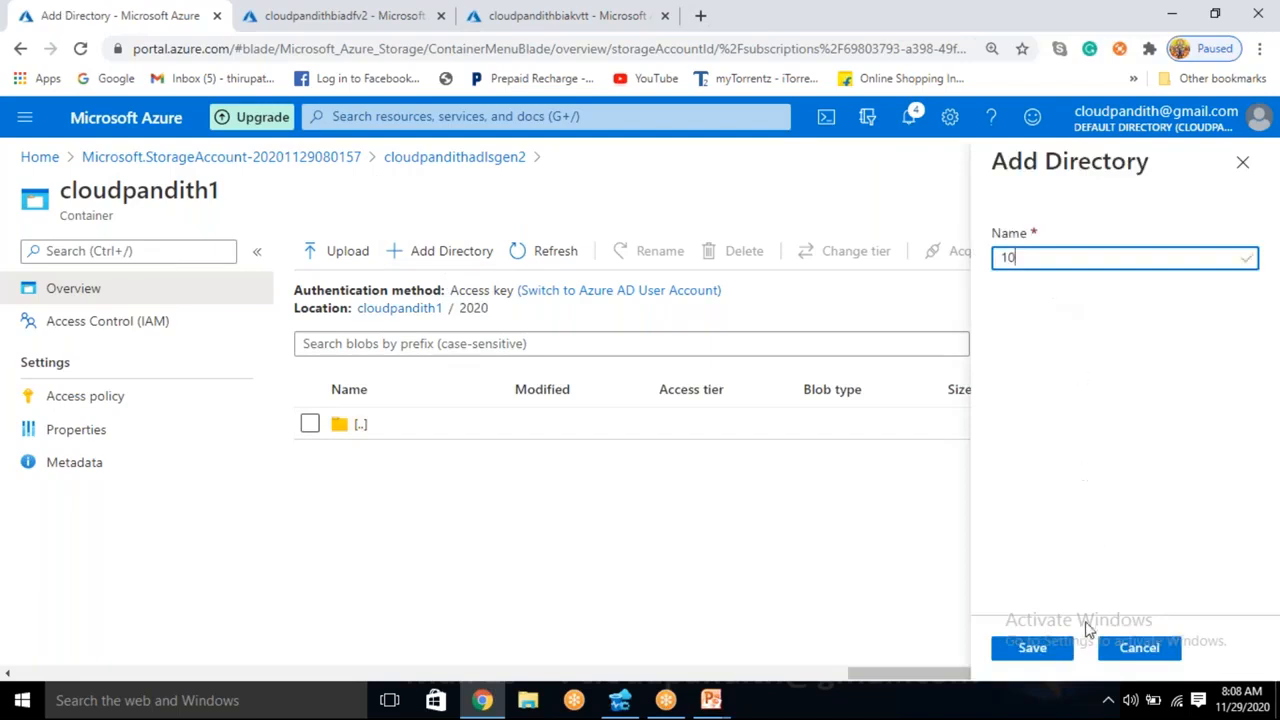
left_click(1040, 648)
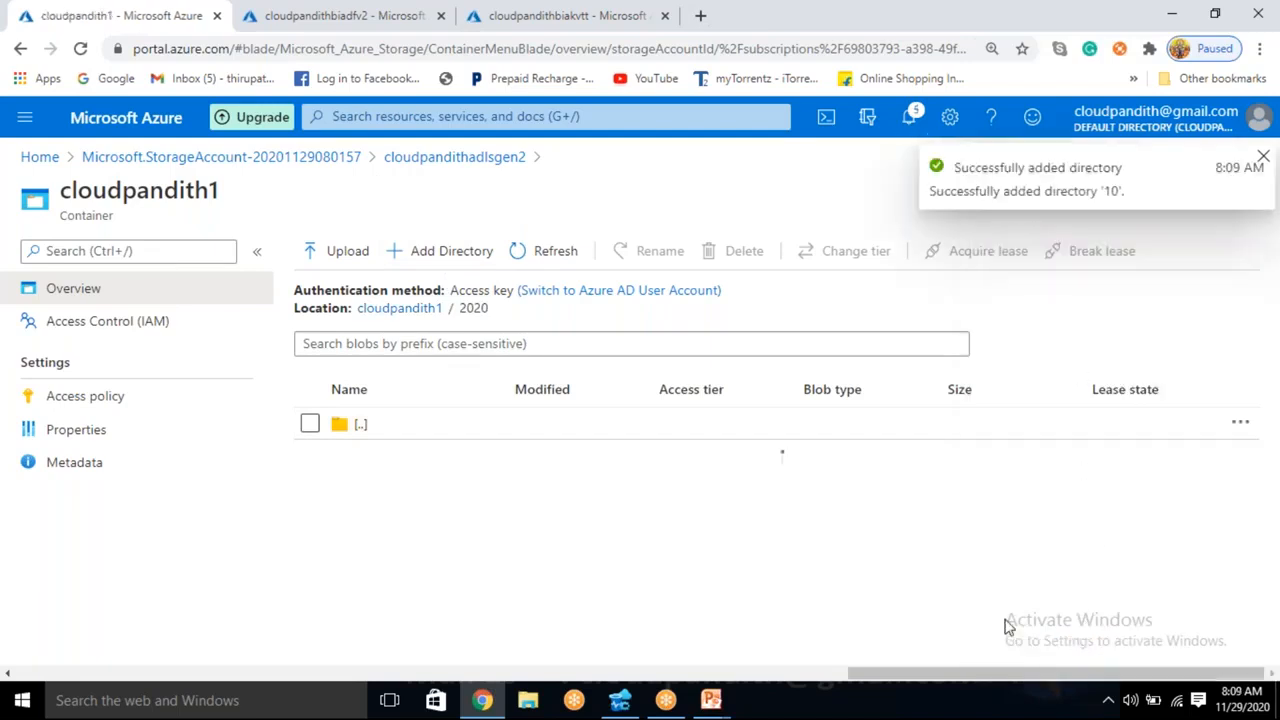
- Add a directory named 01 inside the 2020/10 directory
left_click(362, 456)
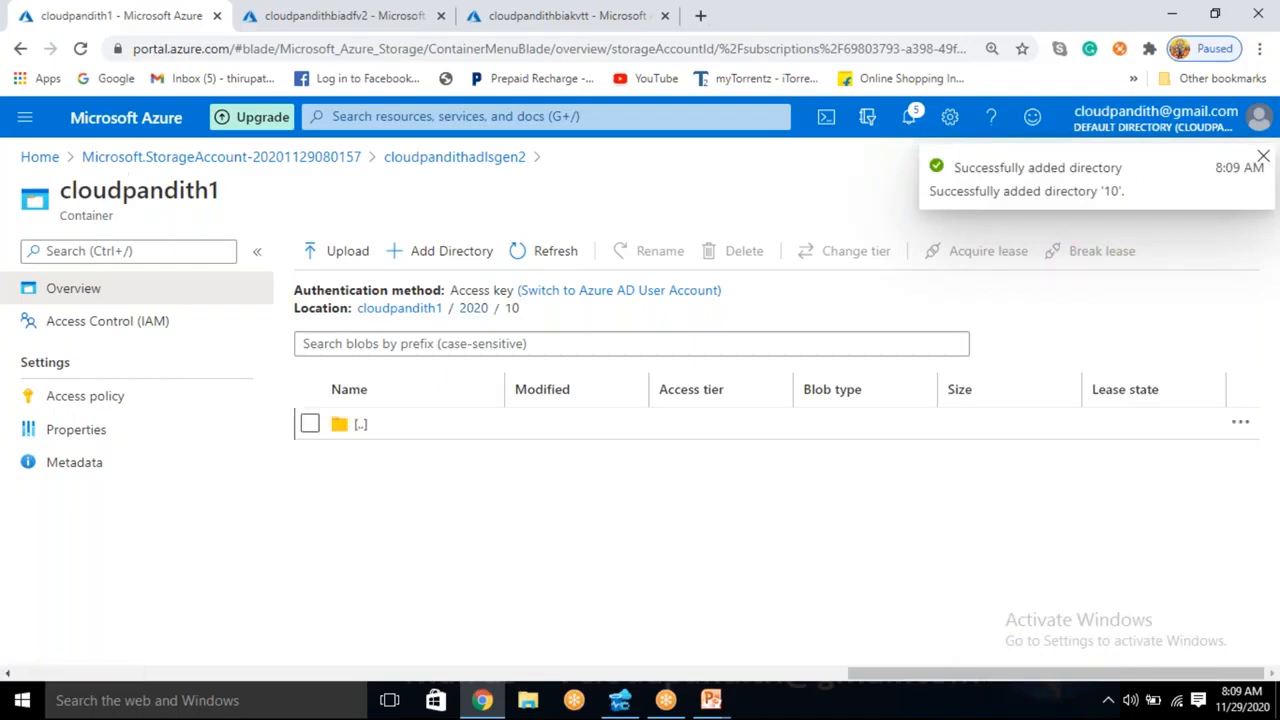
left_click(480, 257)
type("01")
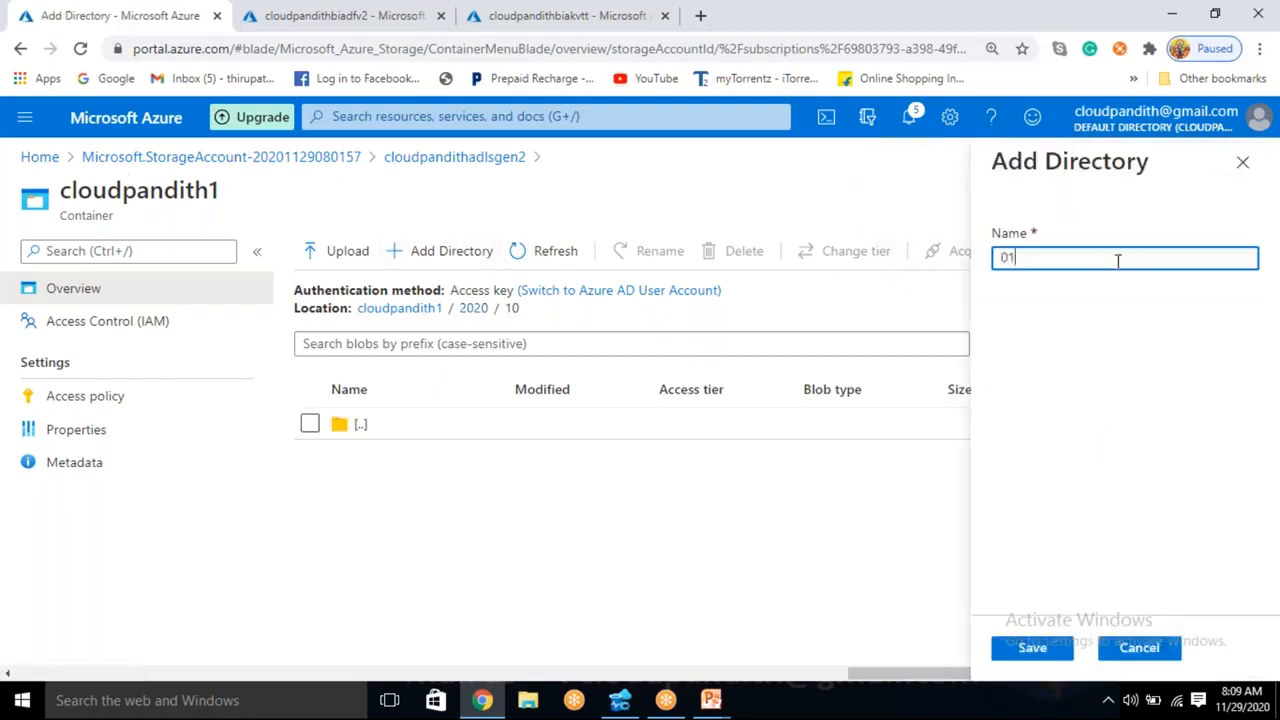
left_click(1047, 648)
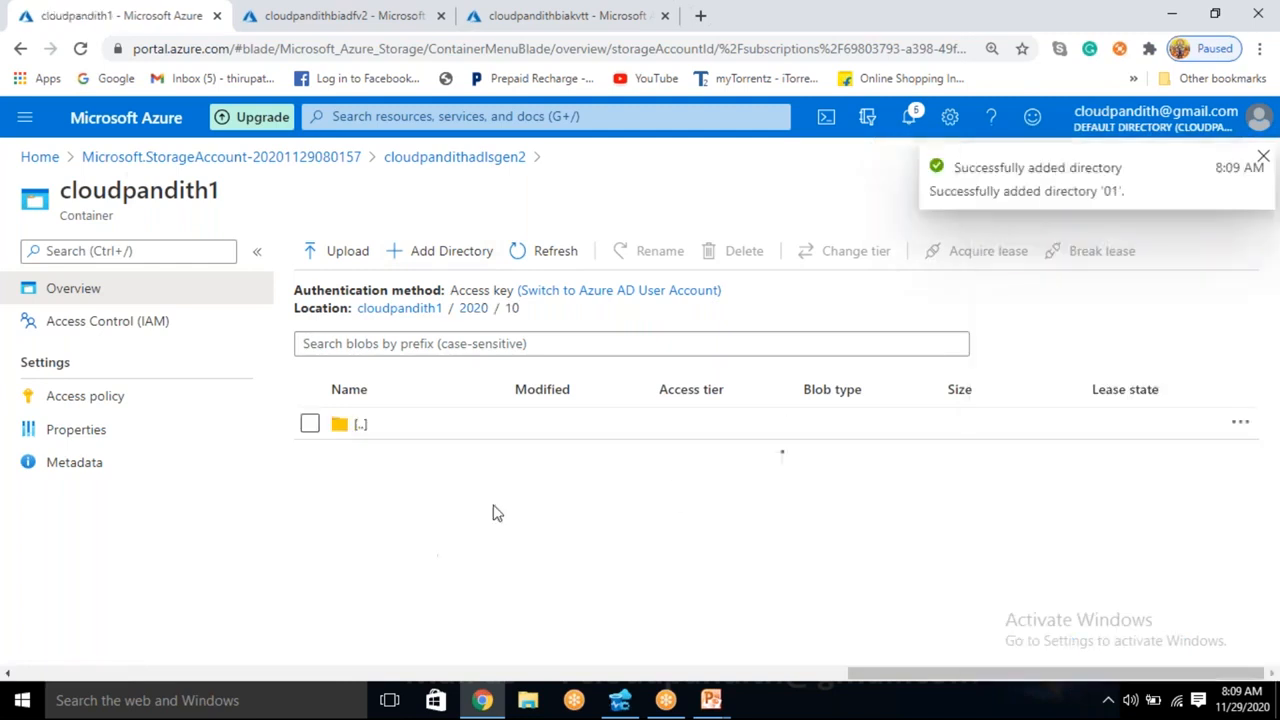
- Add two directories named 02 and 03 inside the 2020/10 directory
left_click(476, 258)
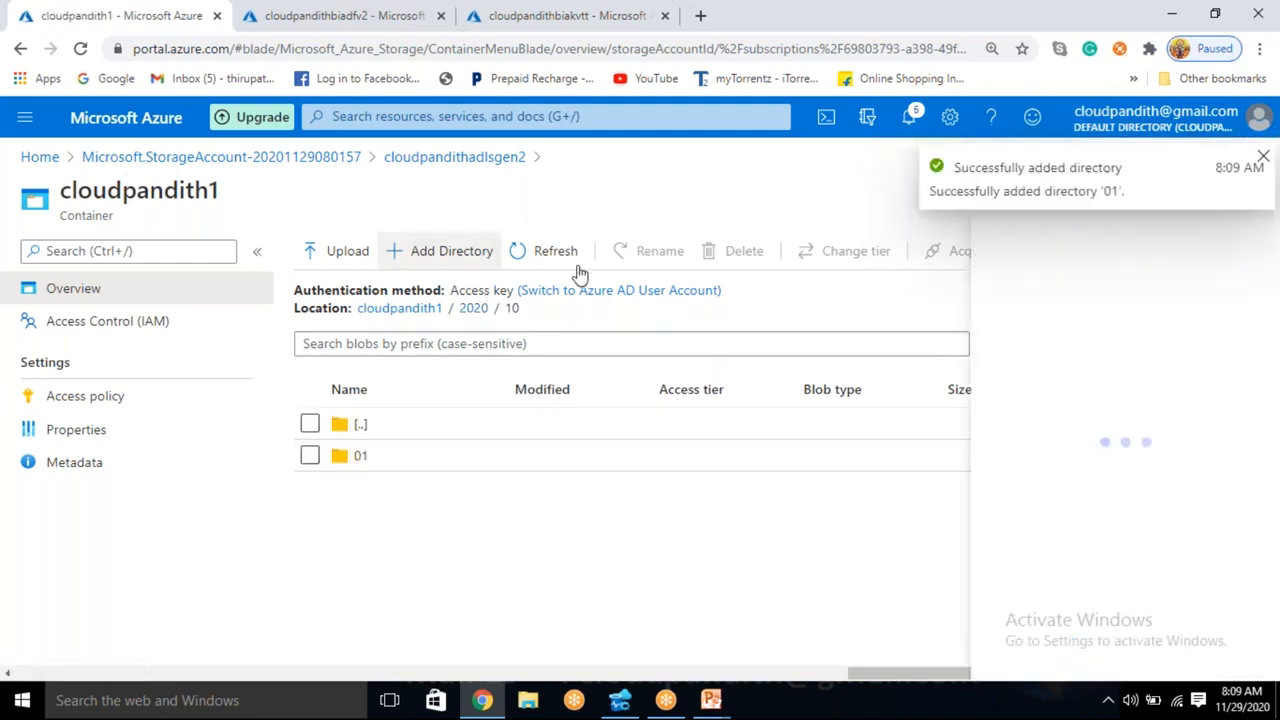
type("02")
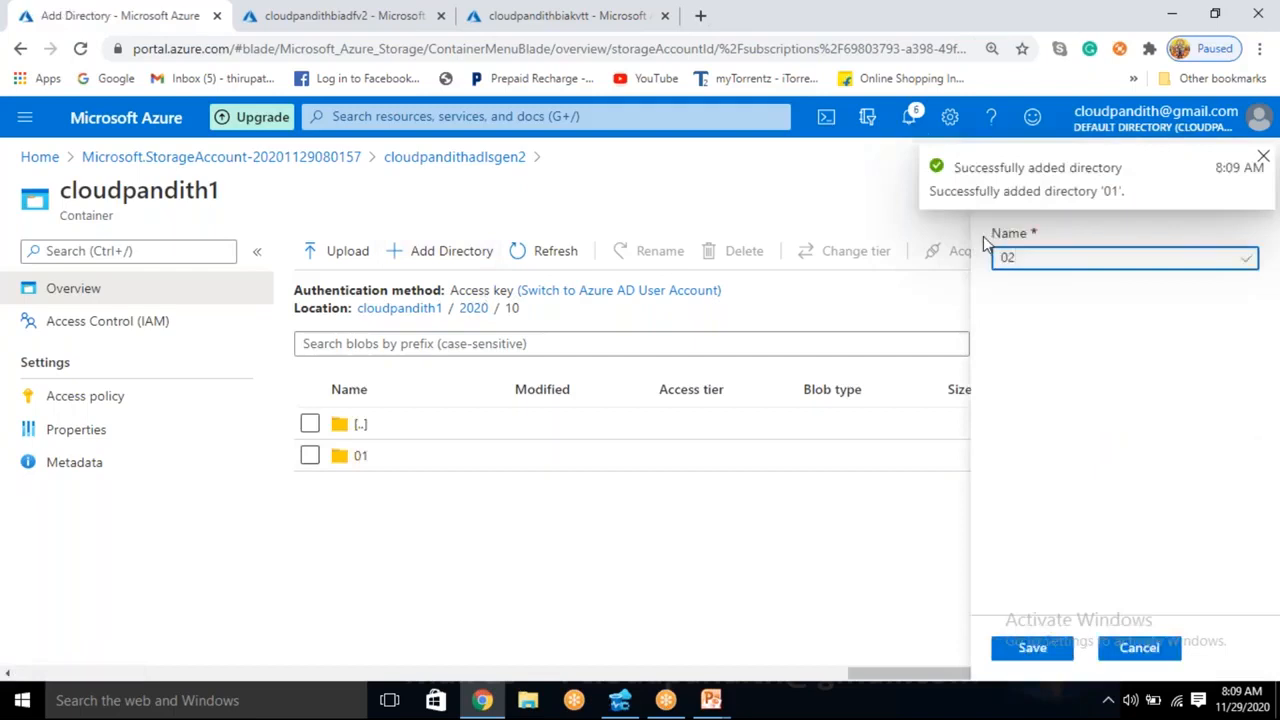
left_click(1035, 650)
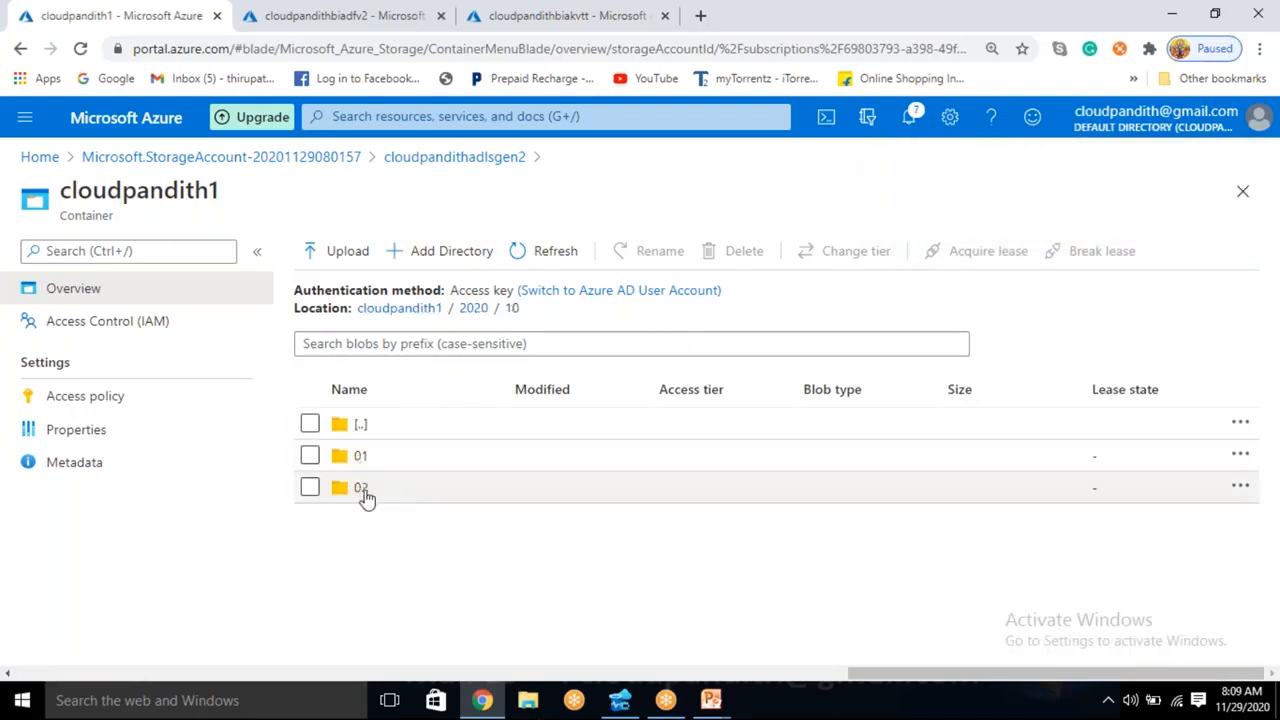
left_click(443, 252)
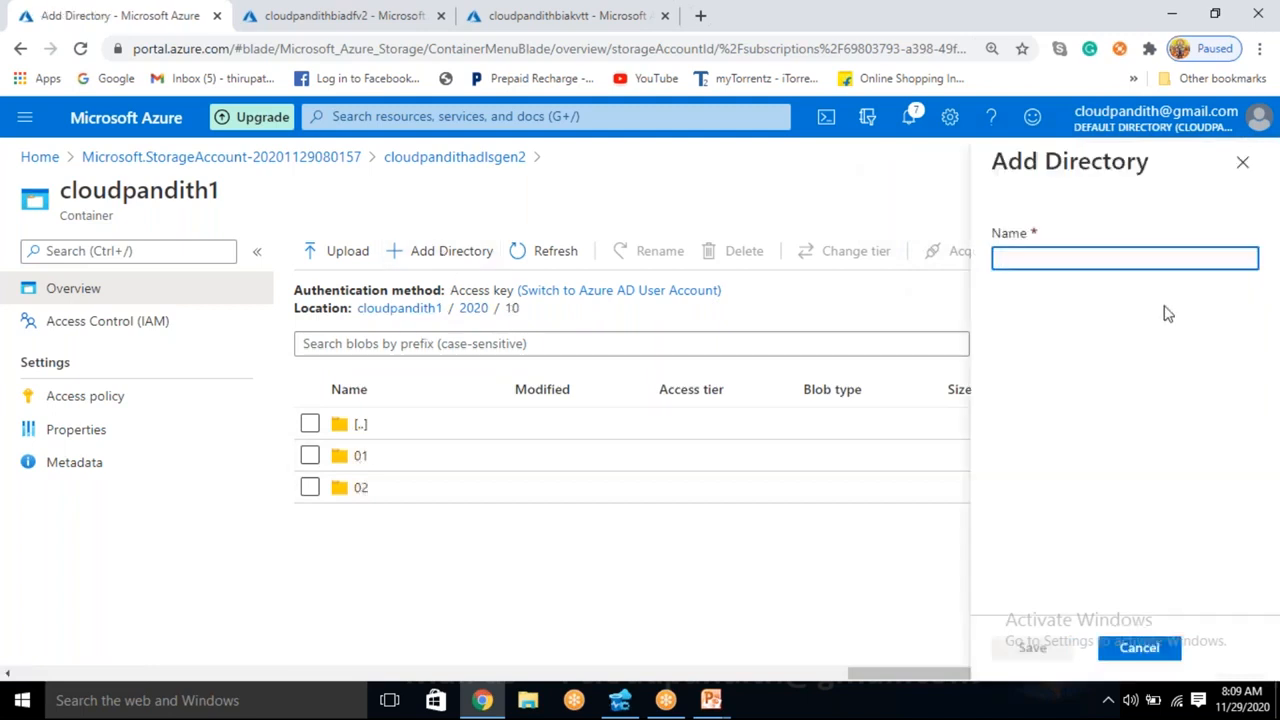
type("03")
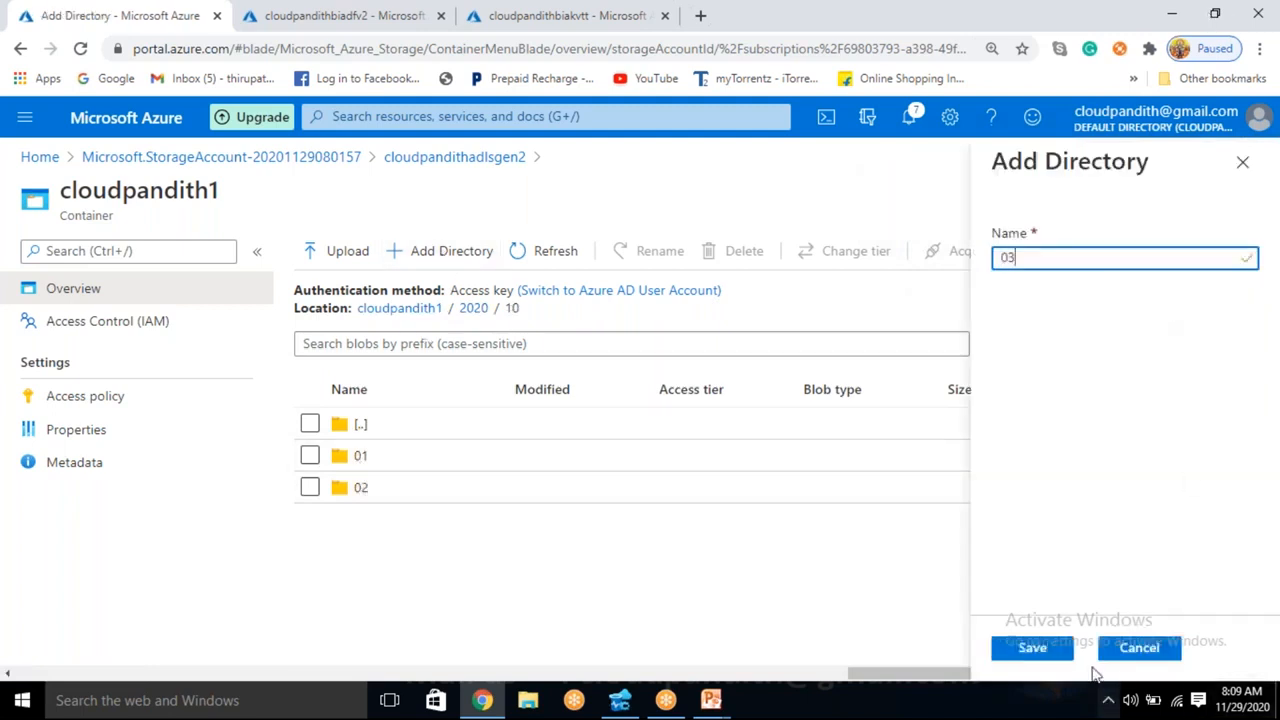
left_click(1044, 648)
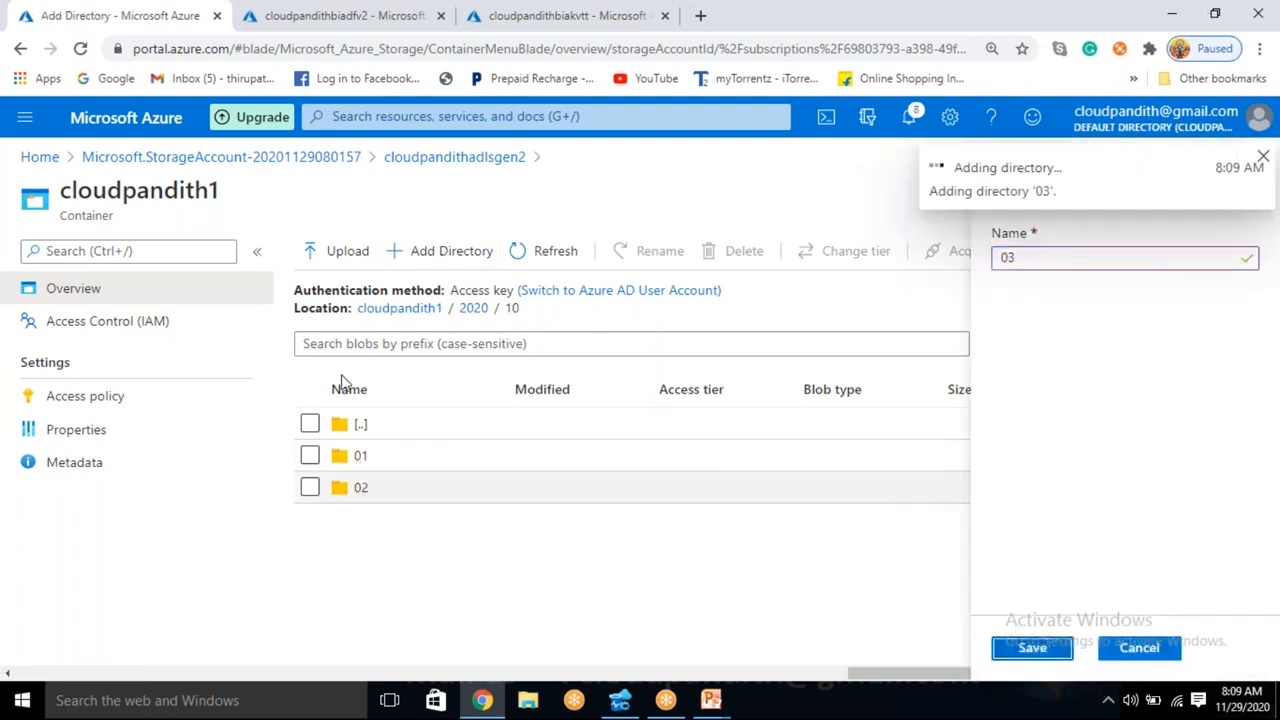
- Add two directories named 04 and 05 inside the 2020/10 directory
left_click(444, 252)
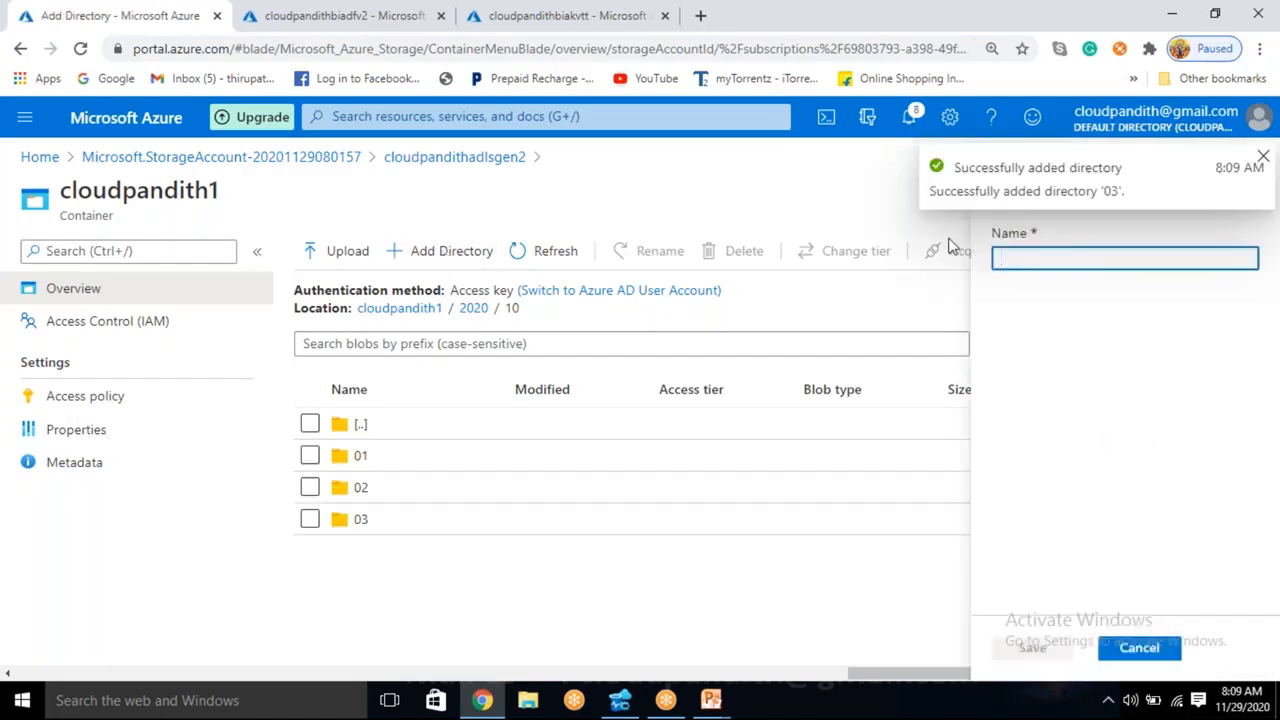
type("04")
left_click(1045, 650)
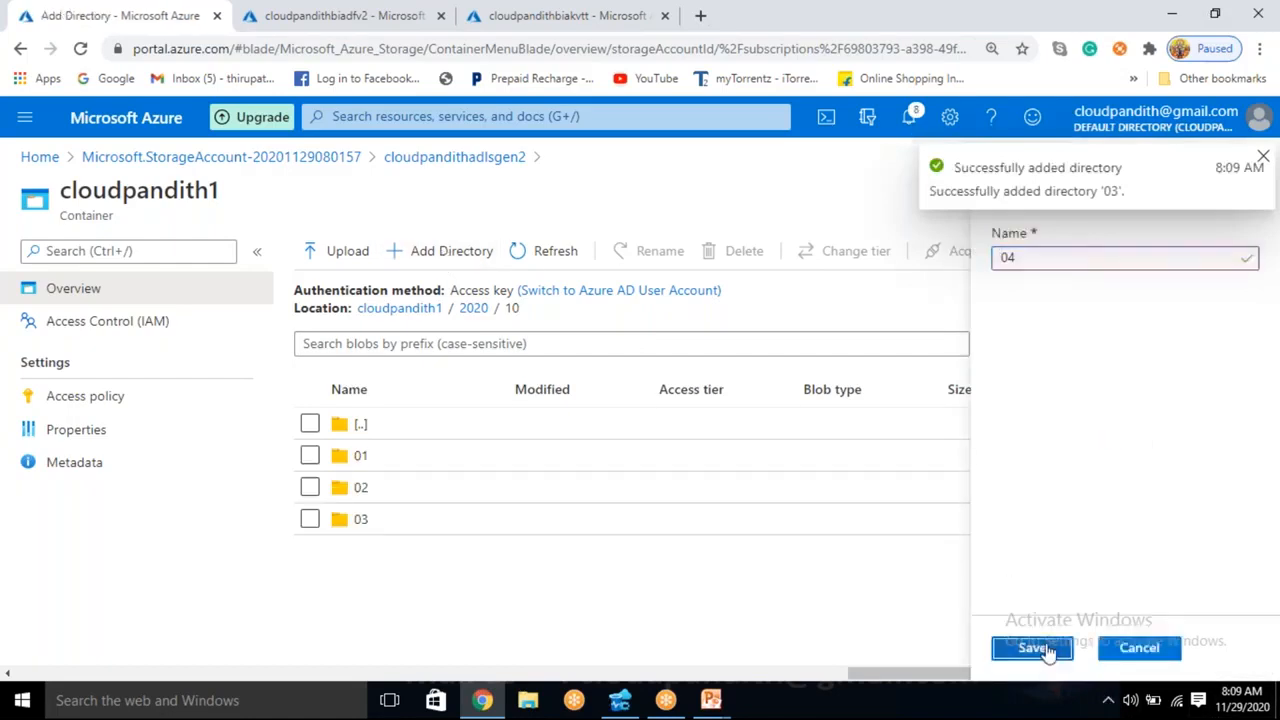
left_click(453, 256)
type("05")
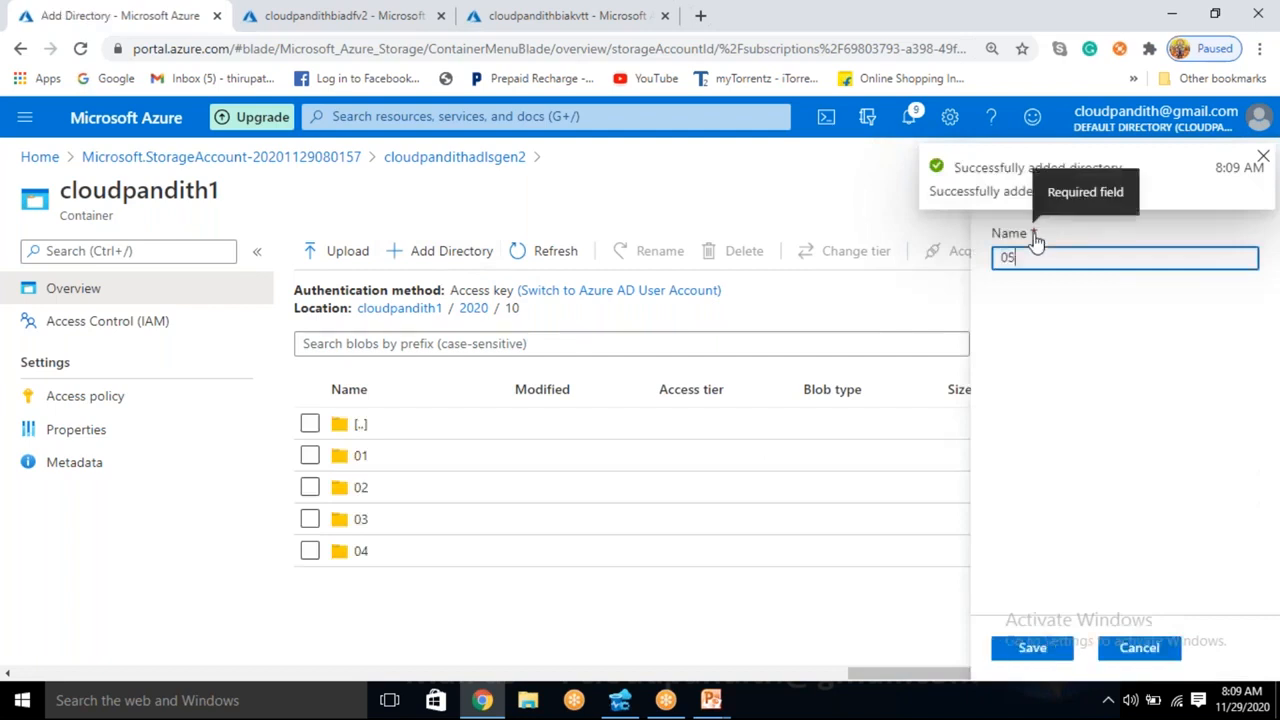
left_click(1032, 647)
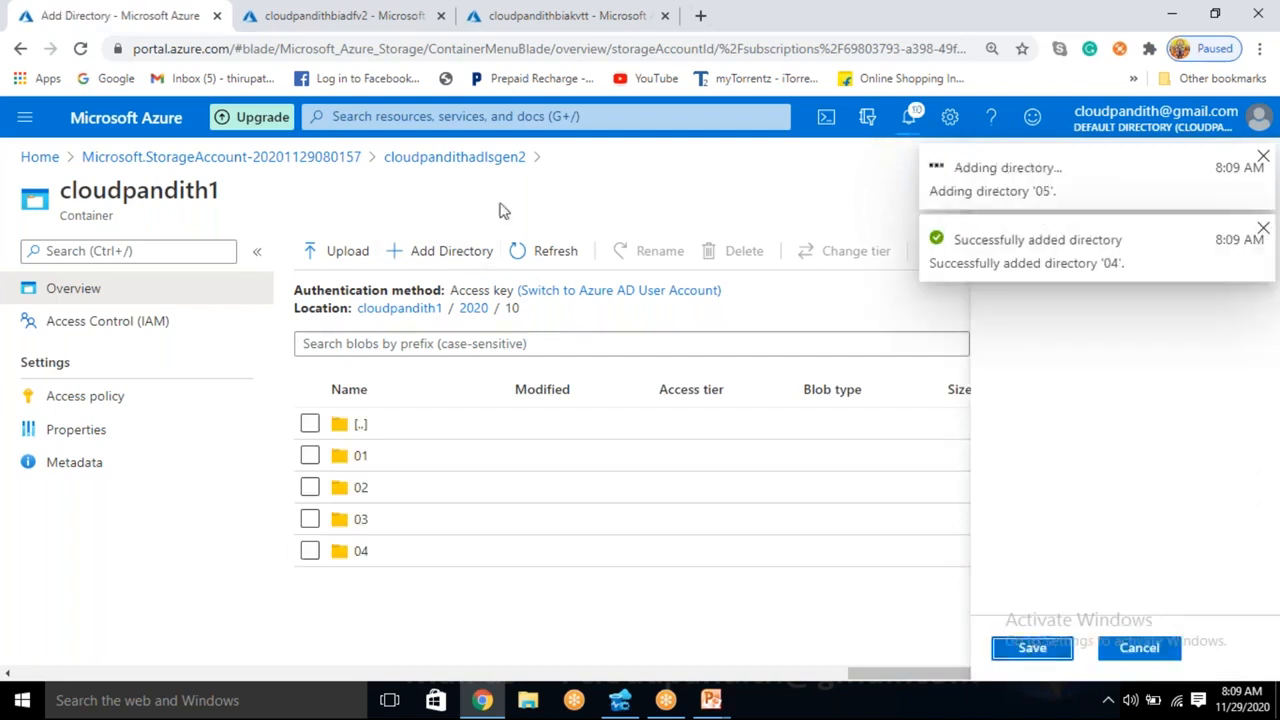
- Add two directories named 06 and 07 inside the 2020/10 directory
left_click(476, 260)
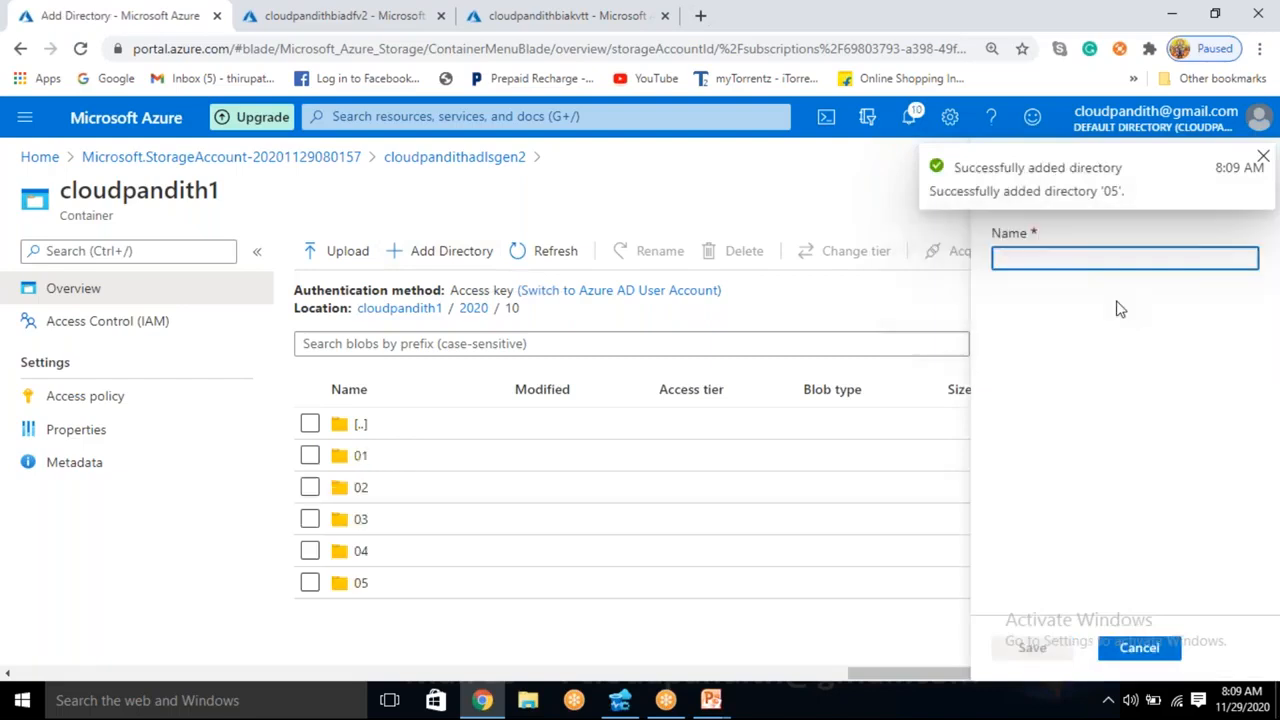
type("06")
left_click(1036, 650)
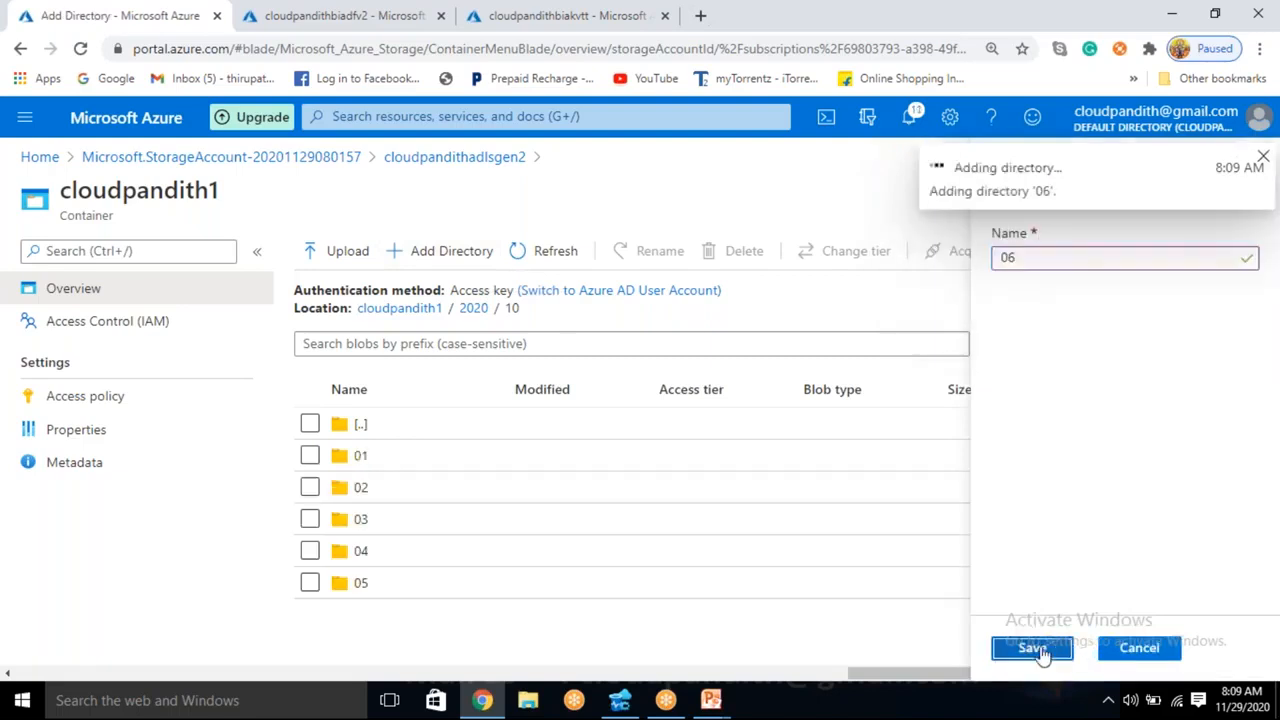
left_click(457, 255)
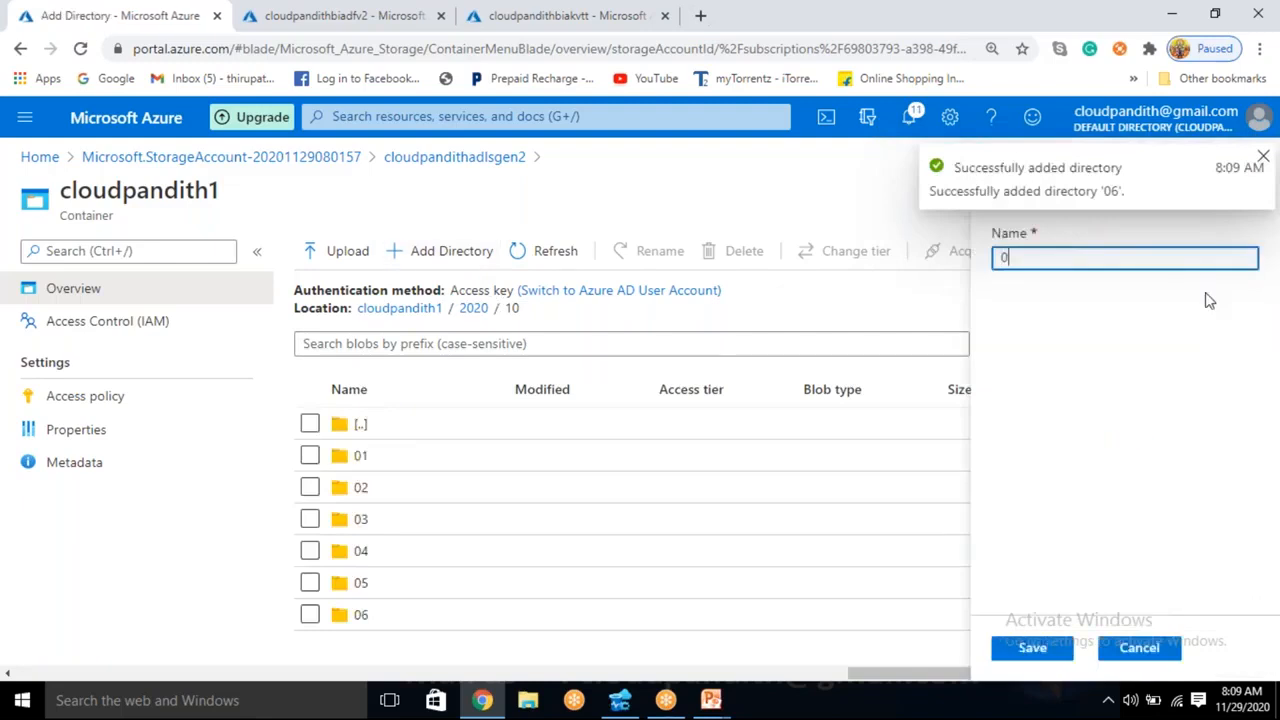
type("07")
left_click(1032, 648)
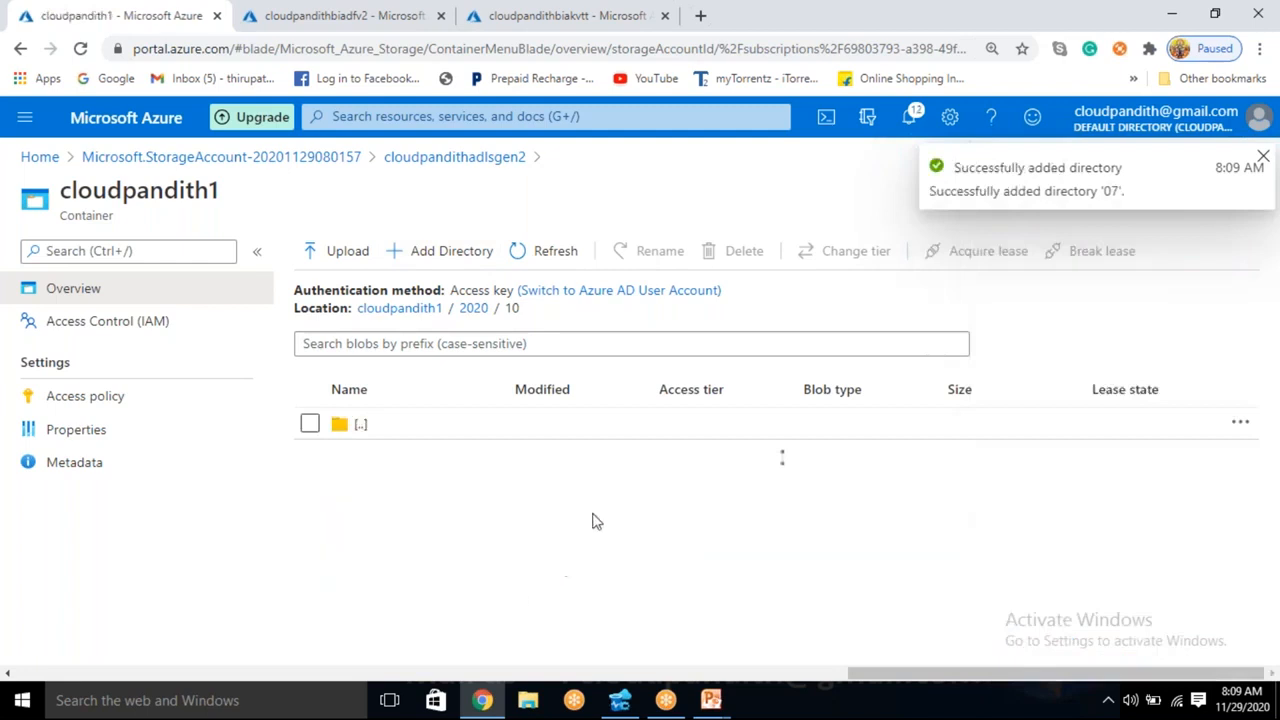
- Upload cust1.csv from the desktop's cloudpandith-datasets/set-comma folder into the 2020/10/01 directory
scroll(496, 542, "down", 1)
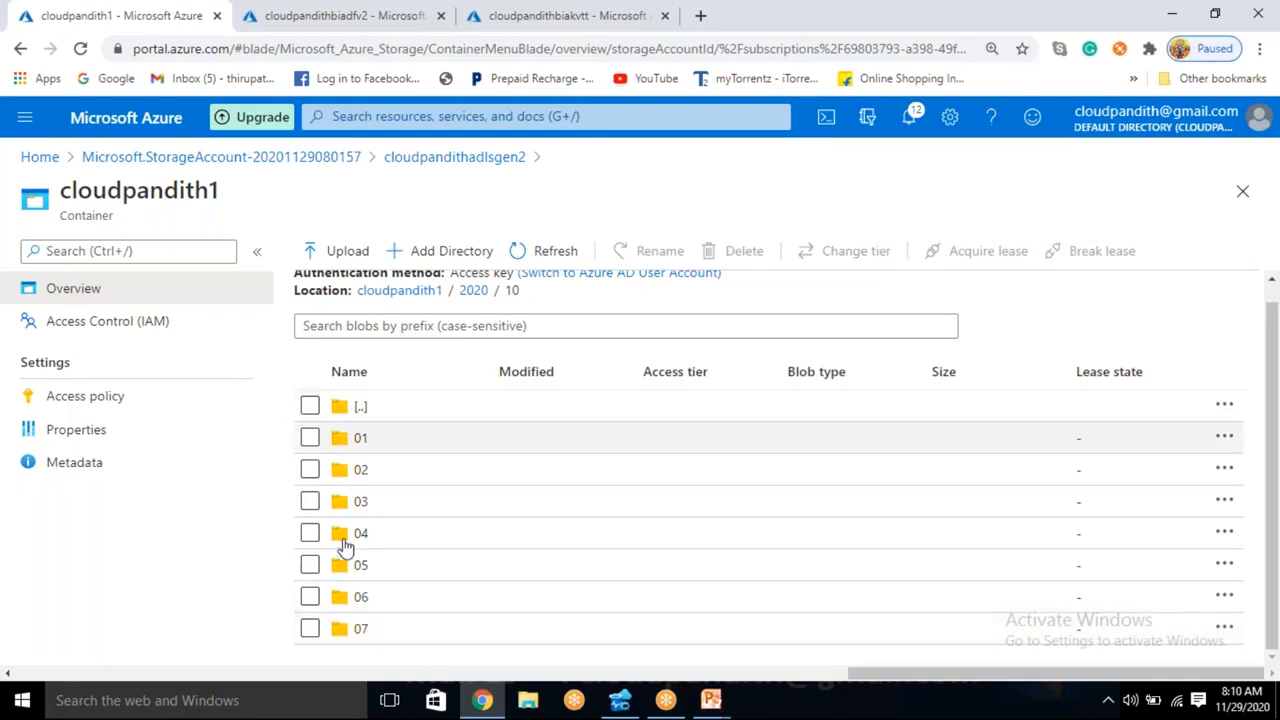
left_click(375, 440)
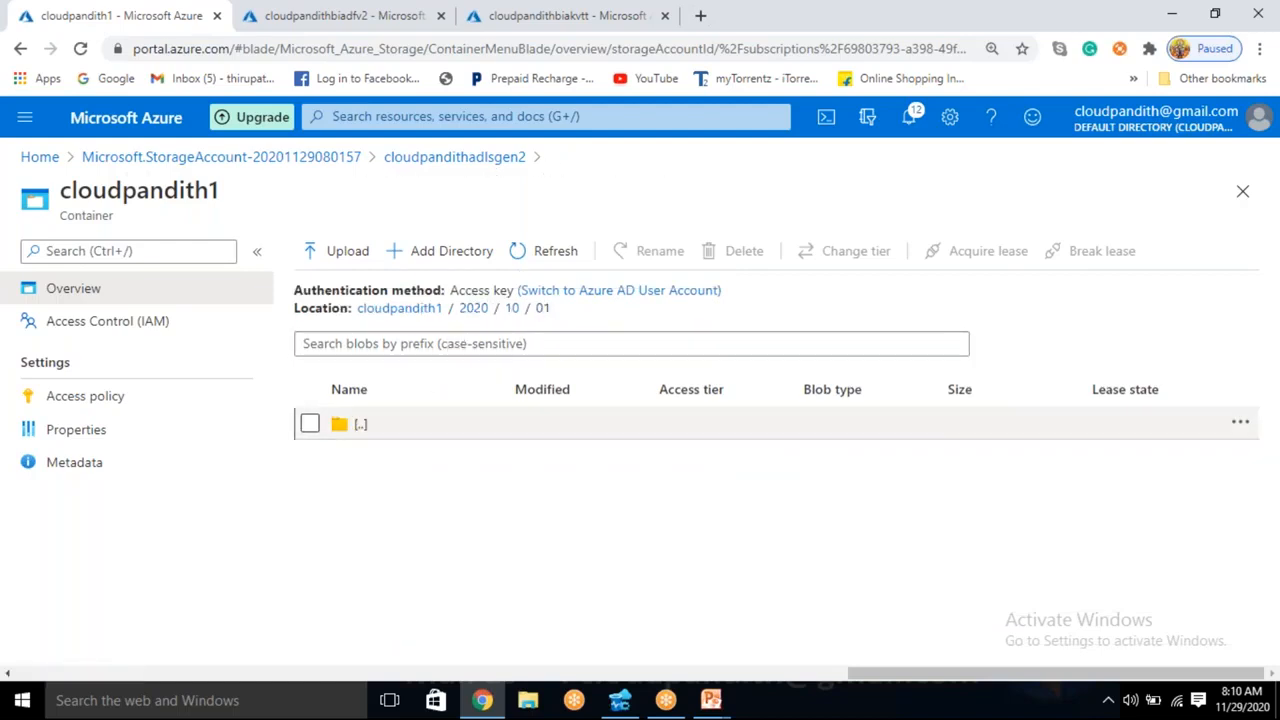
left_click(338, 256)
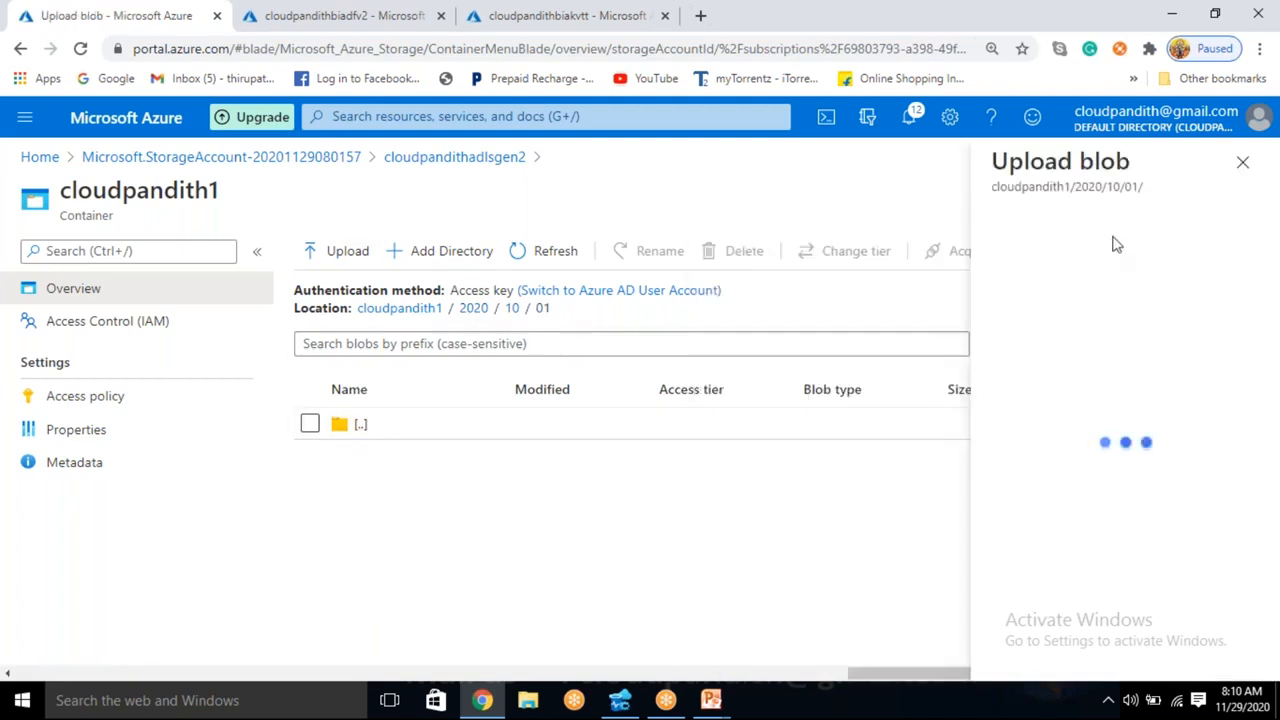
left_click(1000, 247)
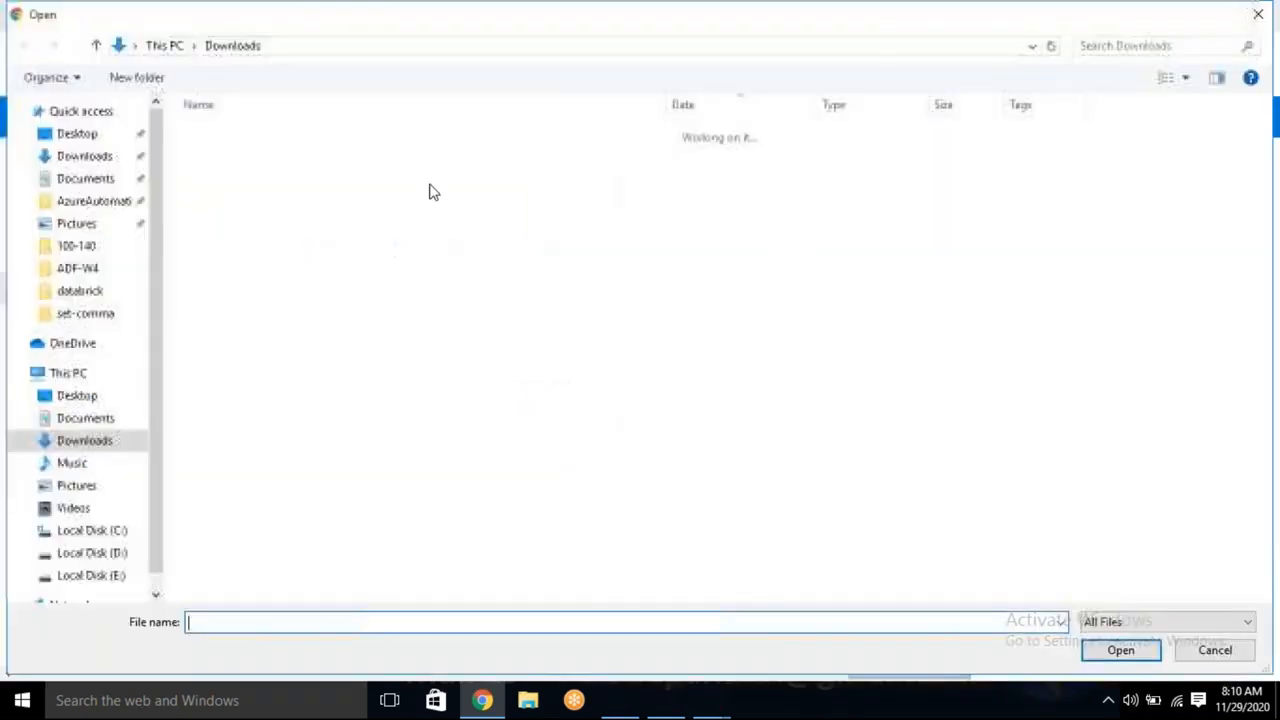
left_click(92, 138)
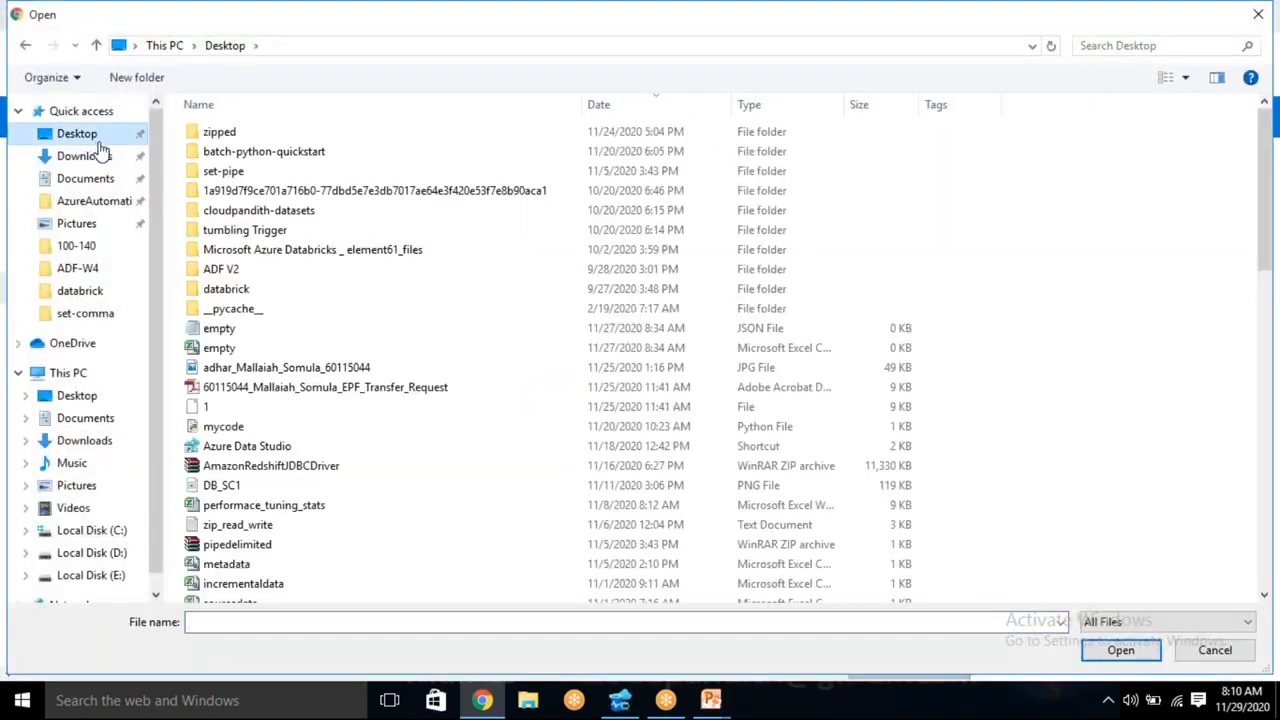
double_click(281, 212)
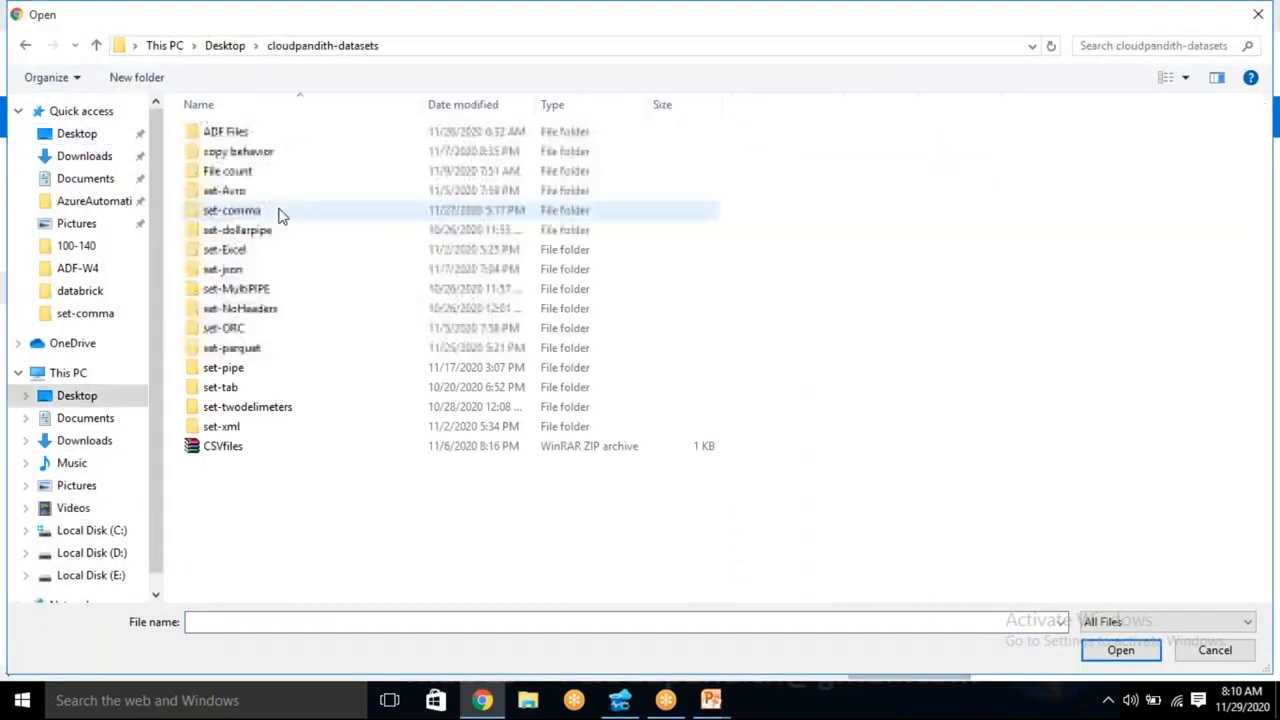
double_click(246, 131)
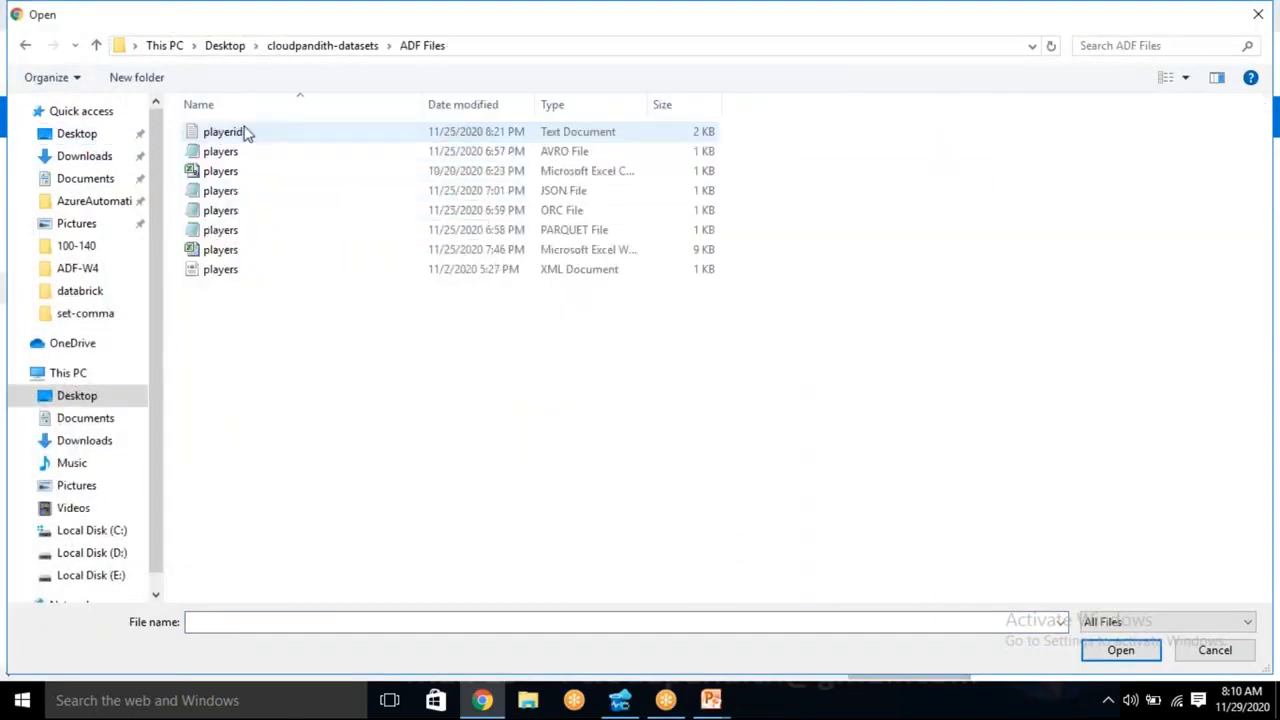
key("BackSpace")
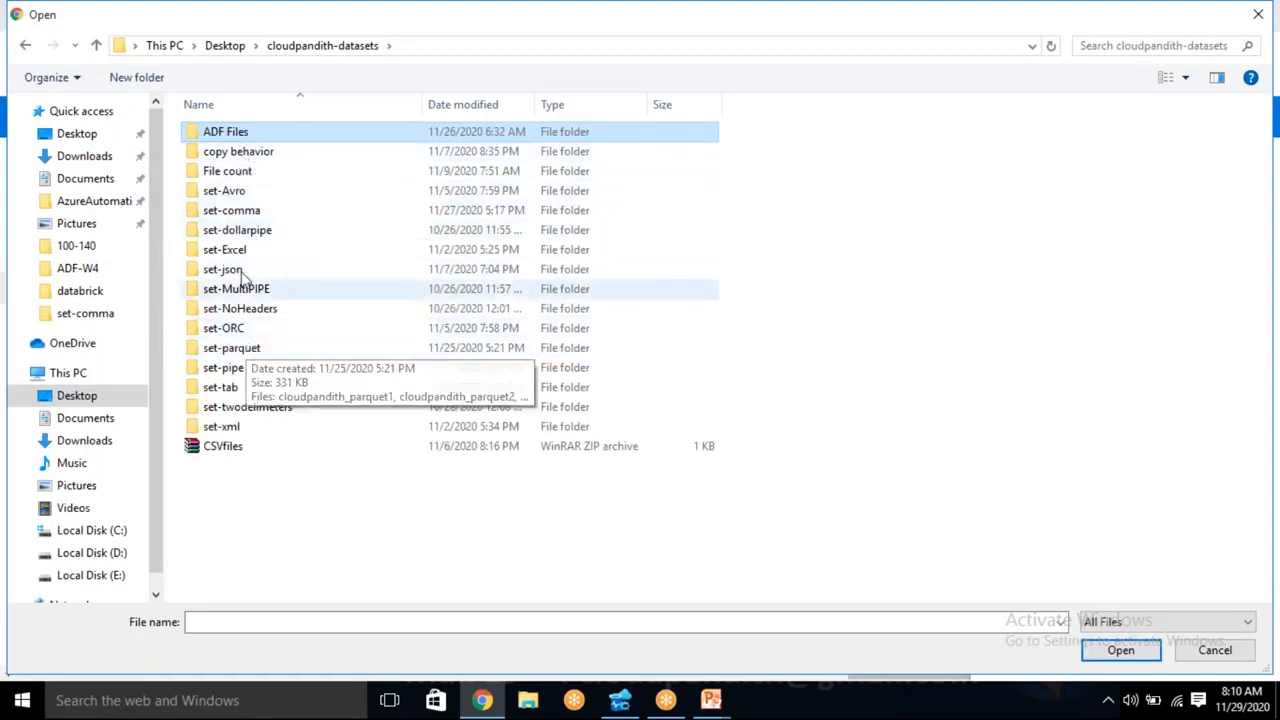
double_click(251, 214)
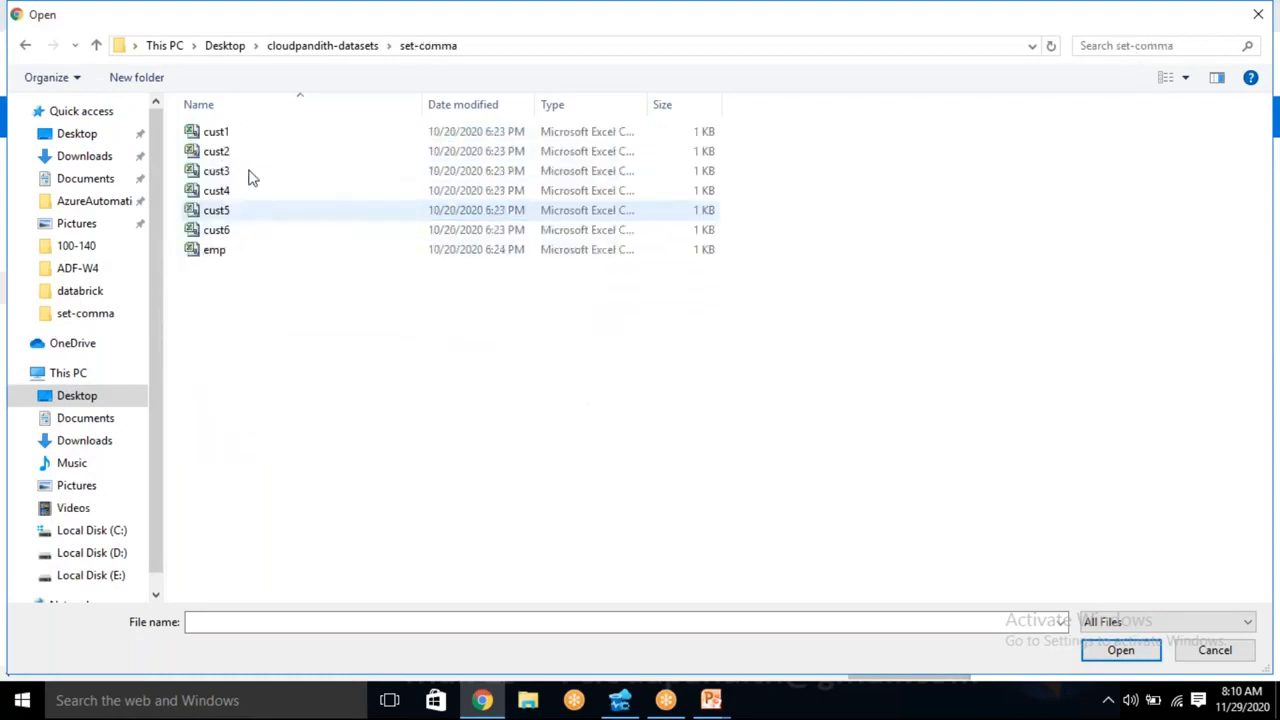
left_click(230, 134)
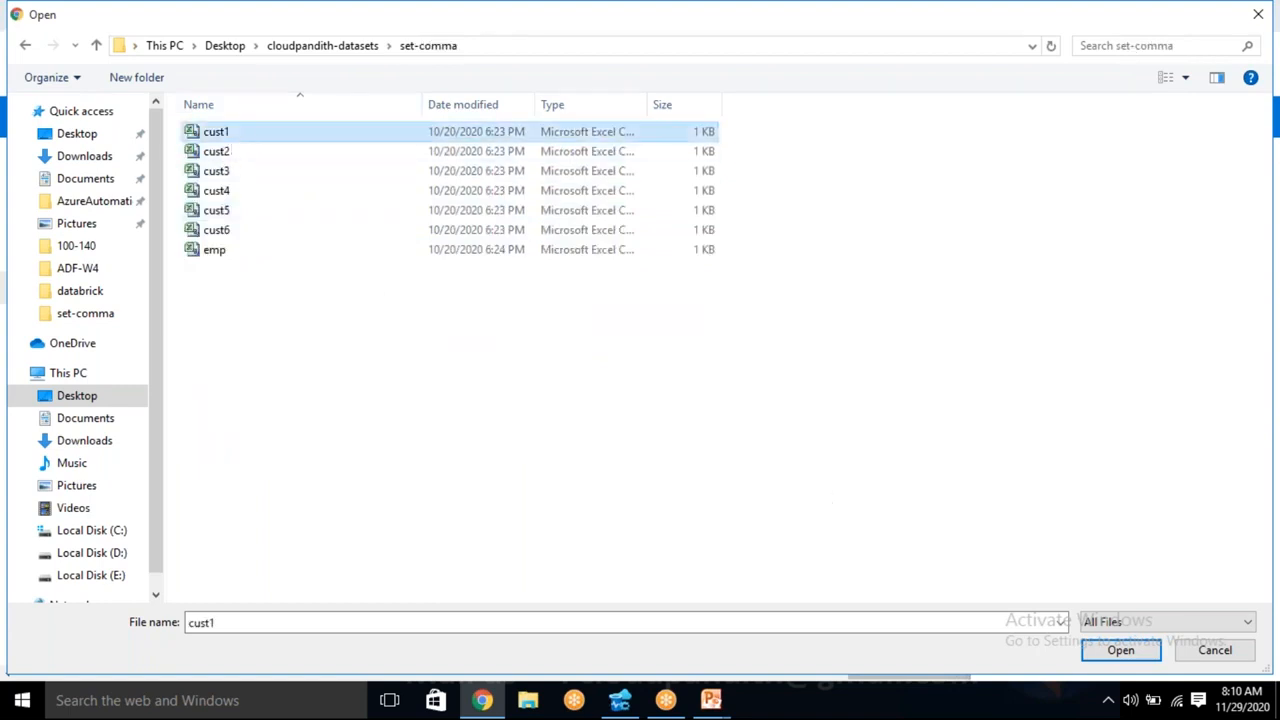
left_click(1120, 650)
left_click(1036, 404)
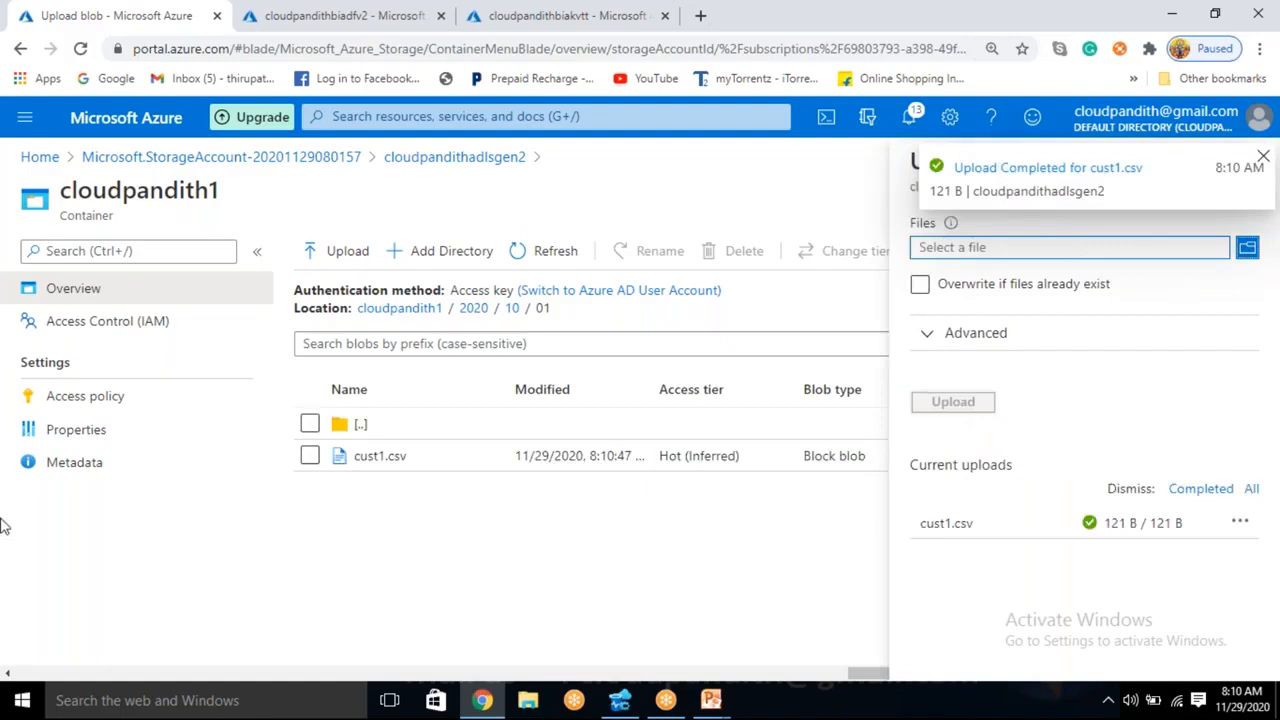
- Upload cust2.csv from the set-comma folder into the 2020/10/02 directory
left_click(513, 309)
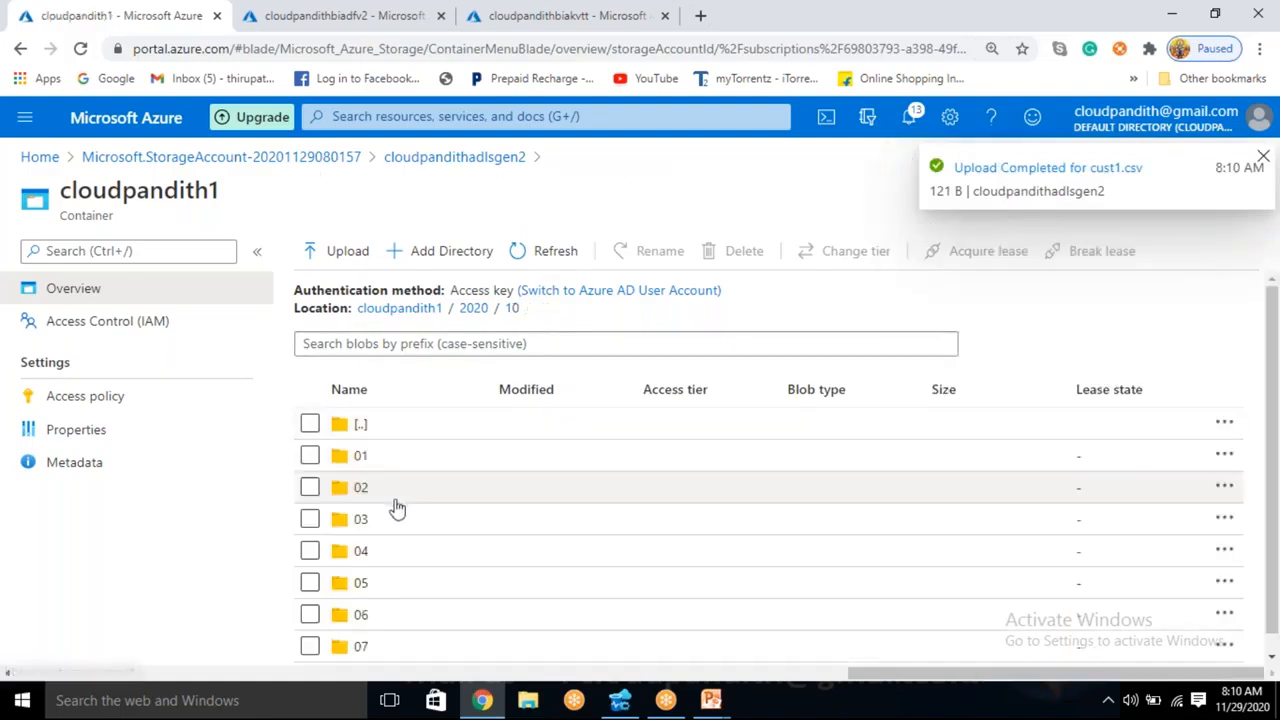
left_click(400, 487)
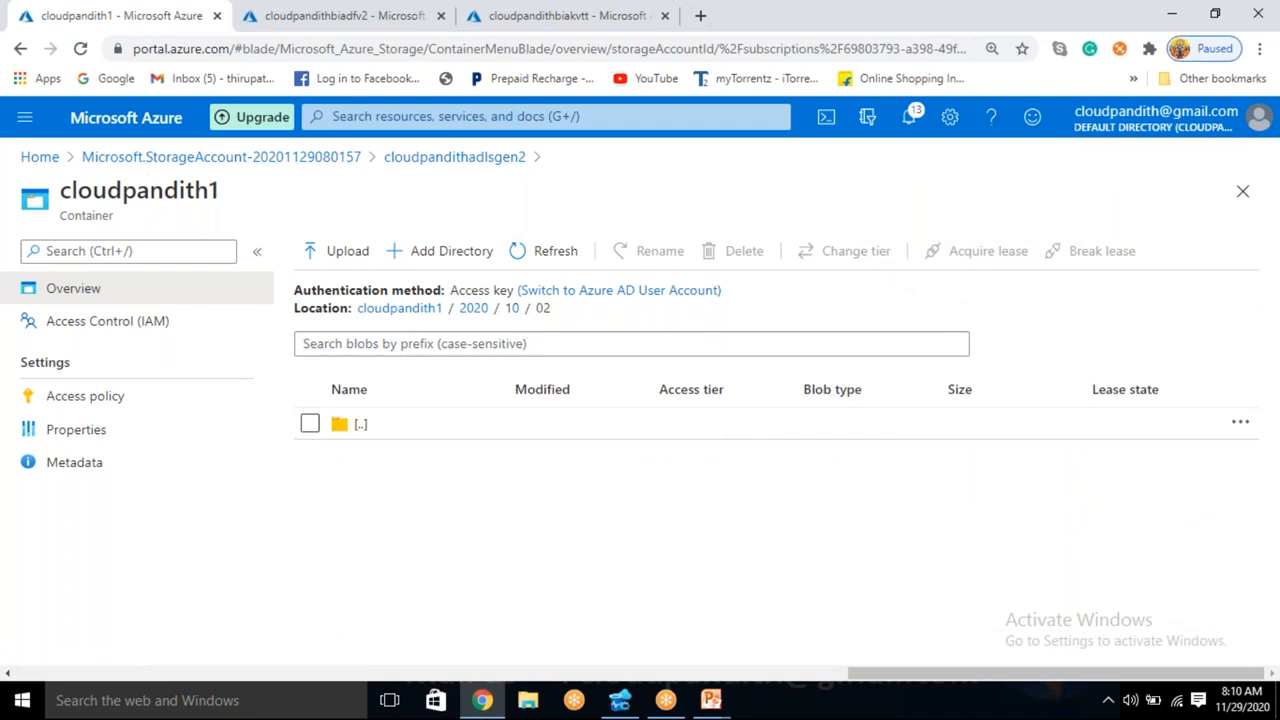
left_click(340, 251)
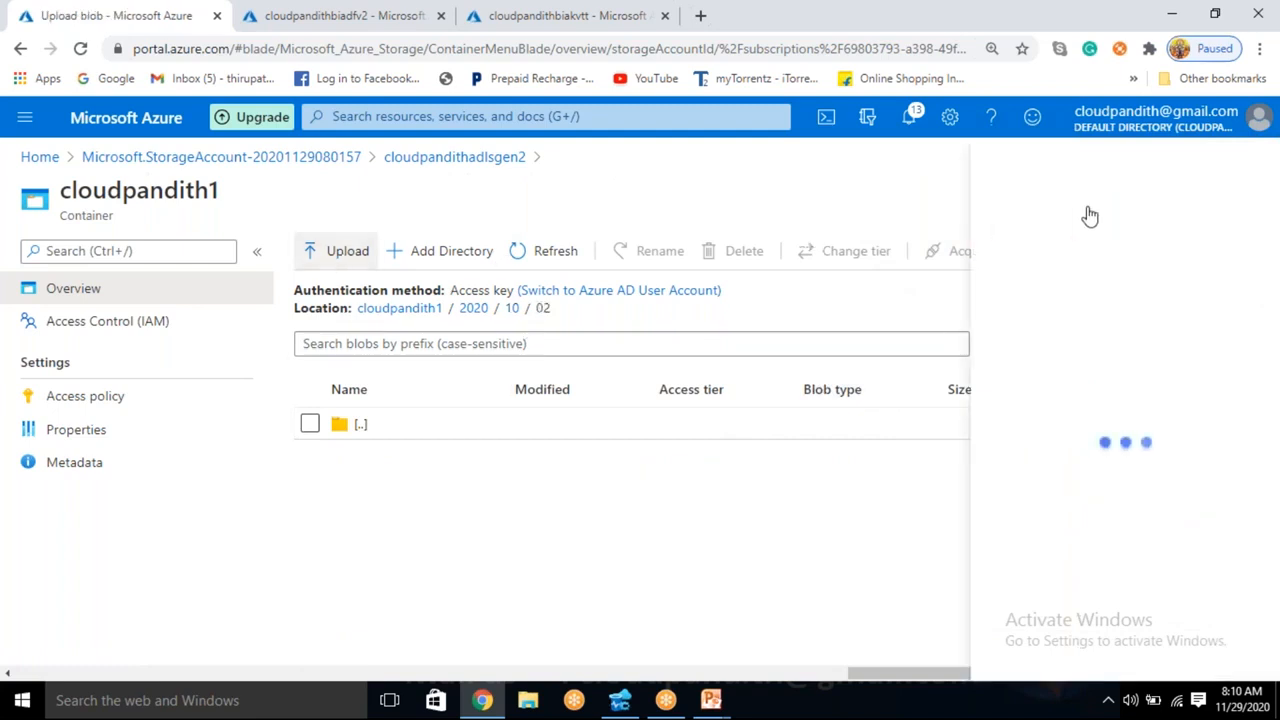
left_click(1100, 250)
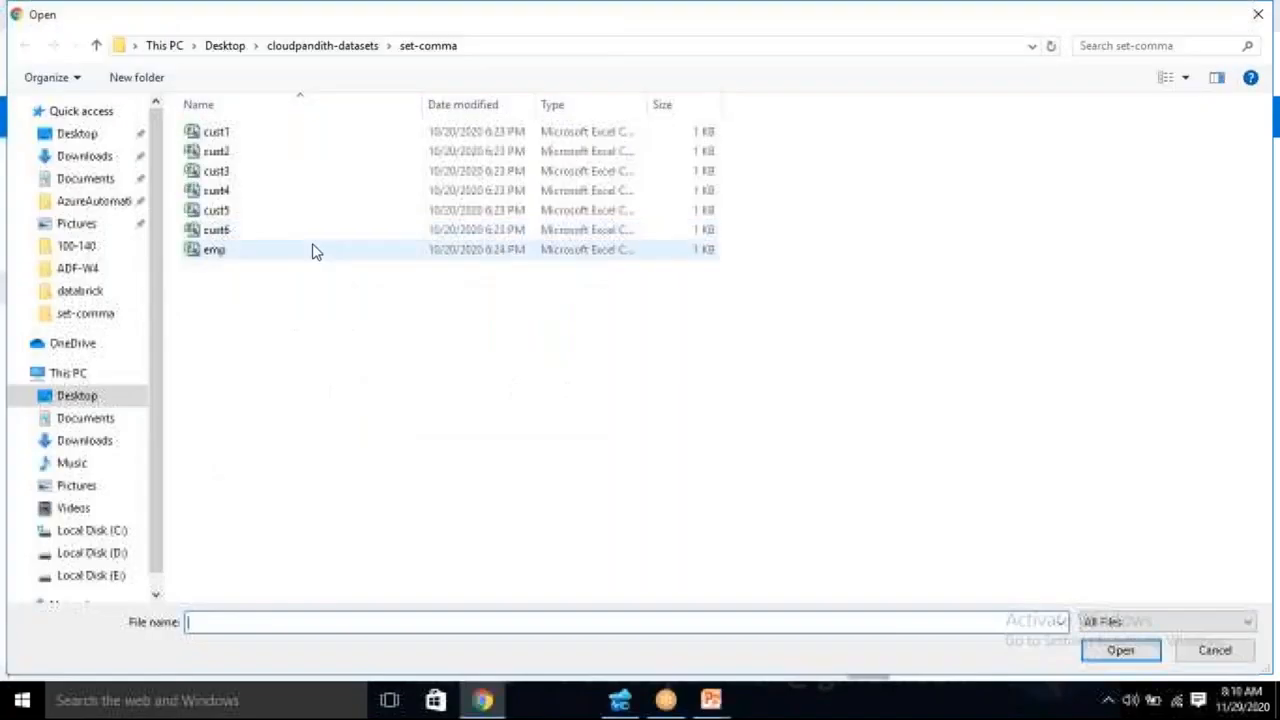
left_click(246, 152)
left_click(1121, 648)
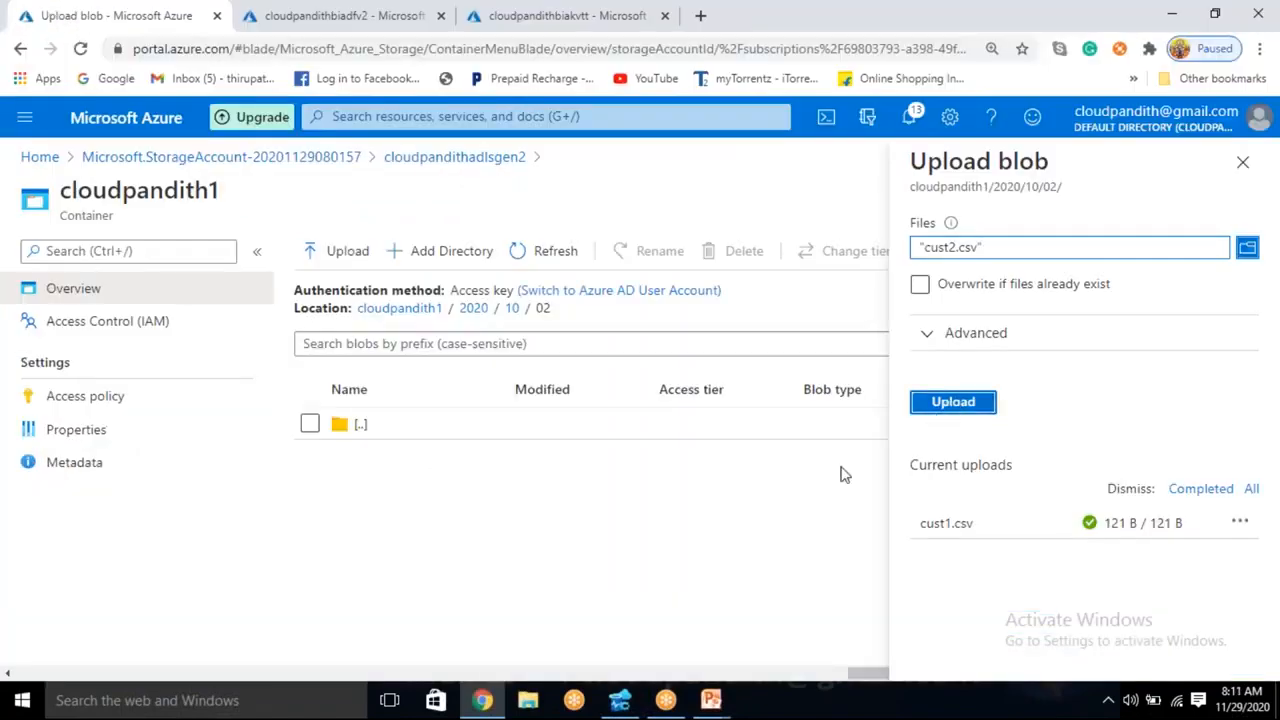
left_click(945, 404)
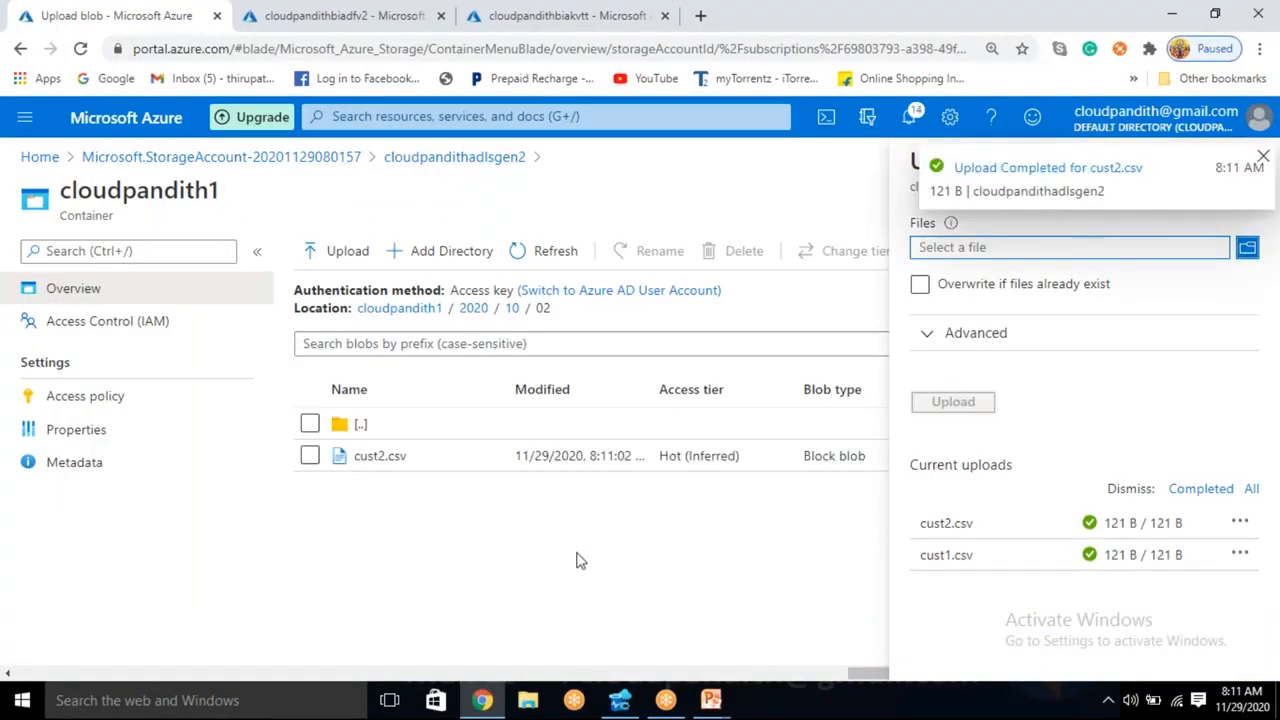
- Upload cust3.csv from the set-comma folder into the 2020/10/03 directory and return to the 10 directory
left_click(511, 308)
left_click(386, 528)
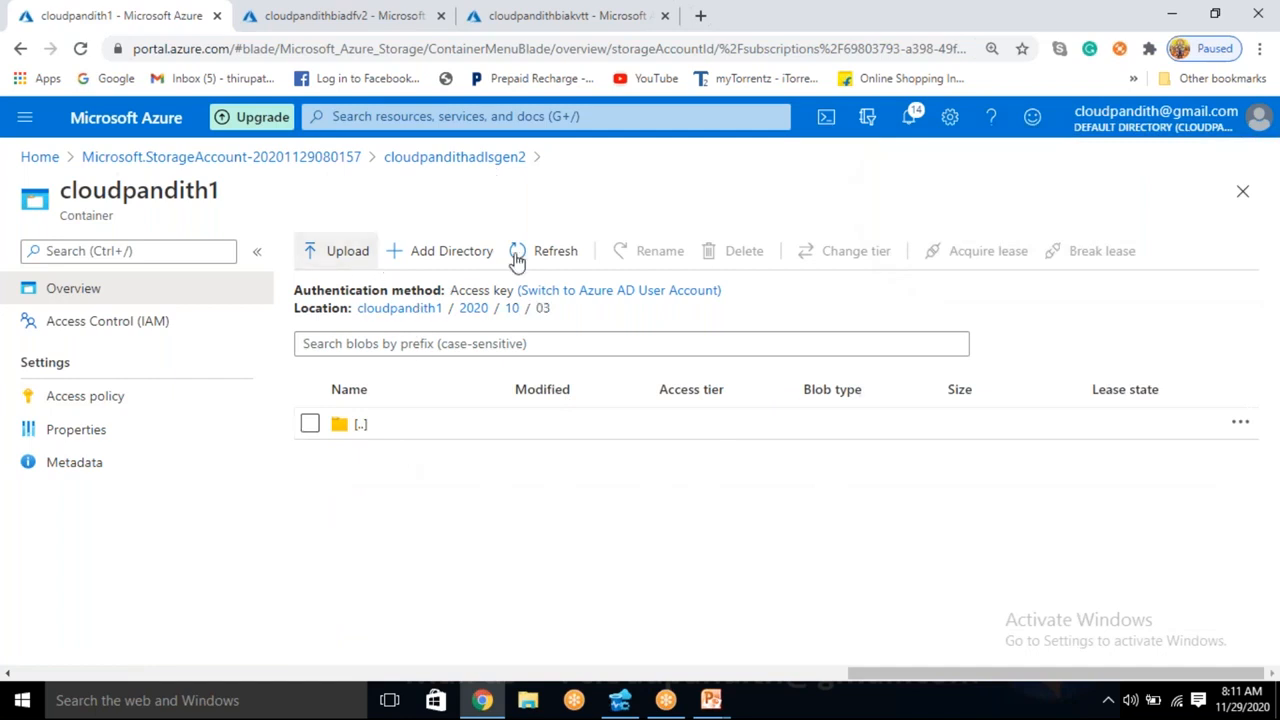
left_click(340, 251)
left_click(1050, 250)
left_click(246, 173)
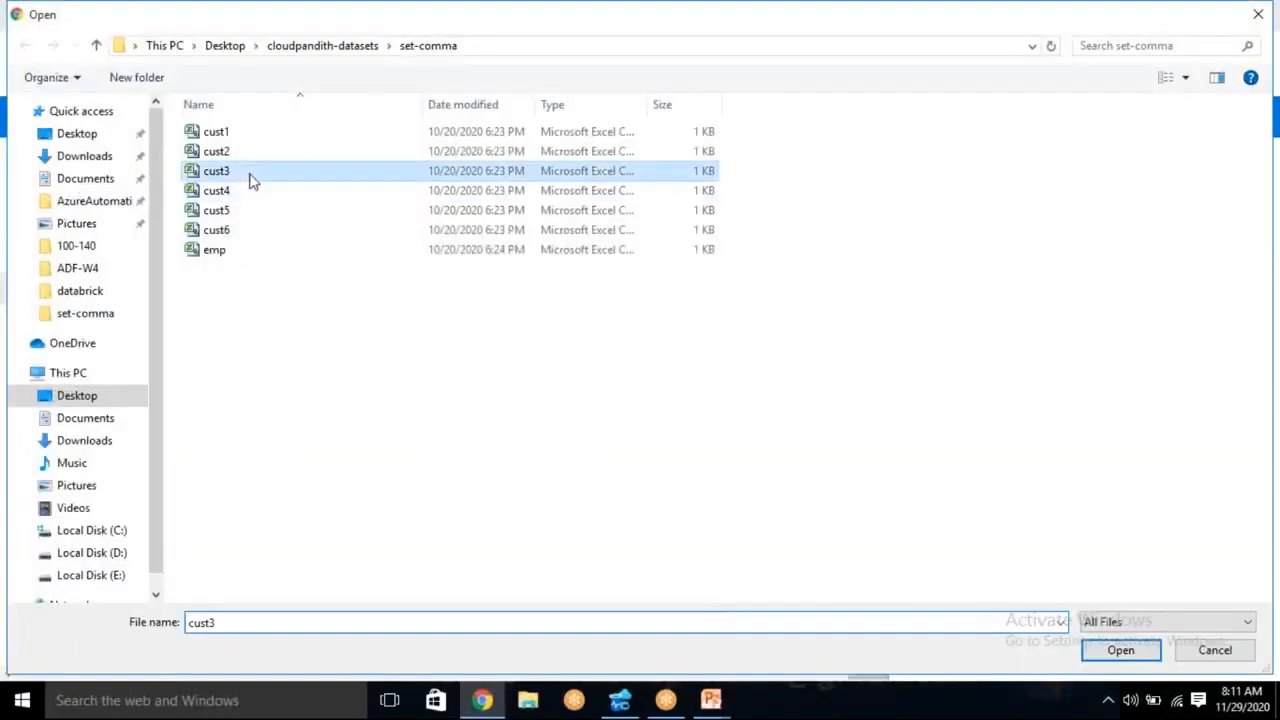
left_click(1119, 651)
left_click(966, 402)
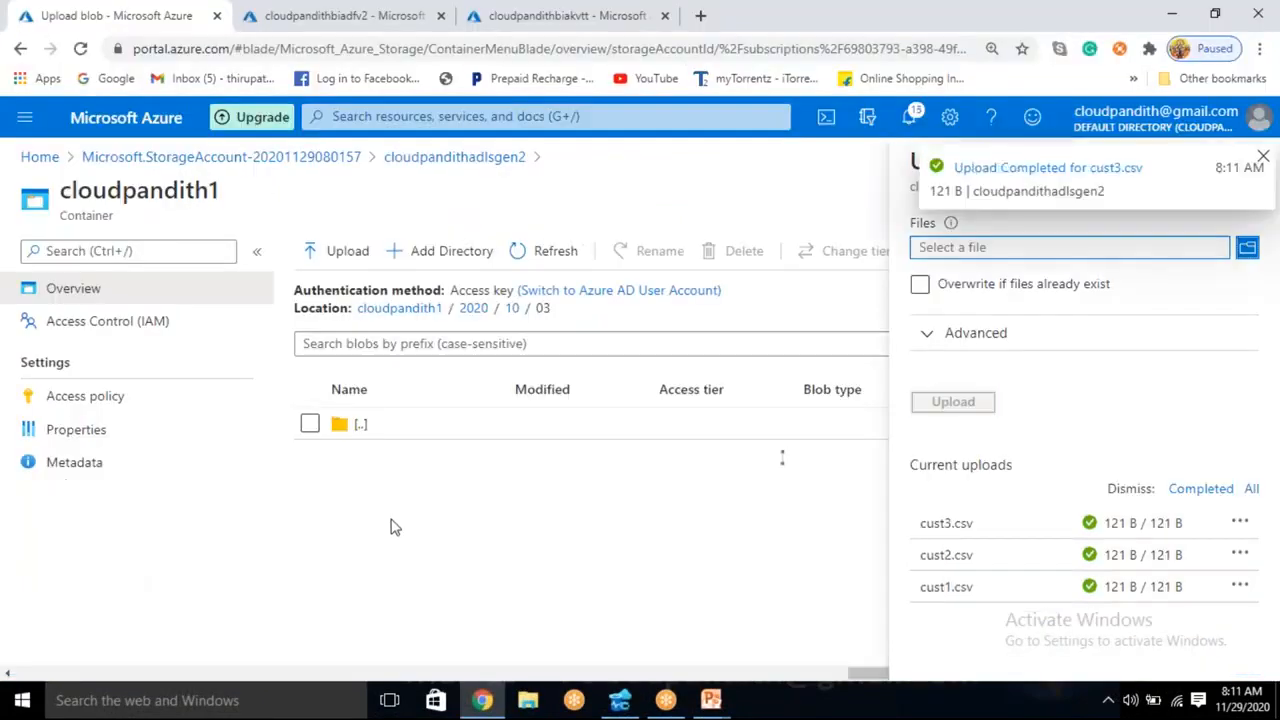
left_click(511, 309)
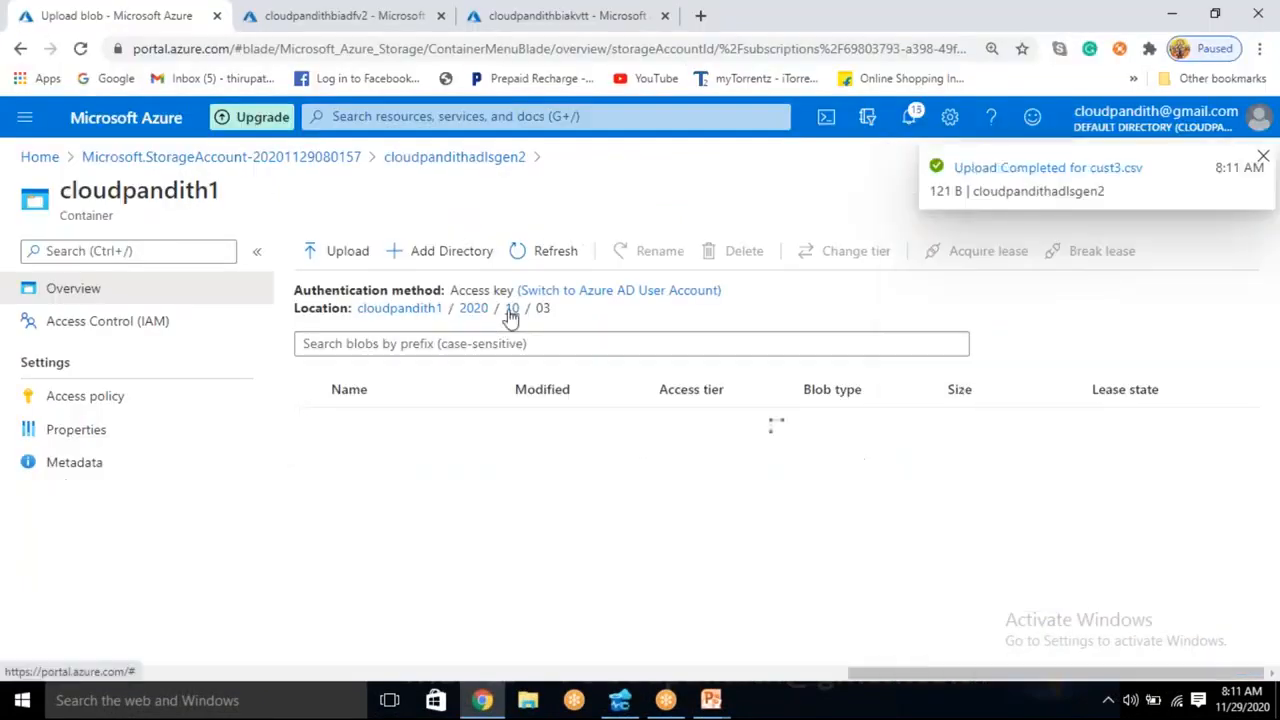
- Upload cust4.csv from the set-comma folder into the 2020/10/04 directory and return to the 10 directory
left_click(352, 565)
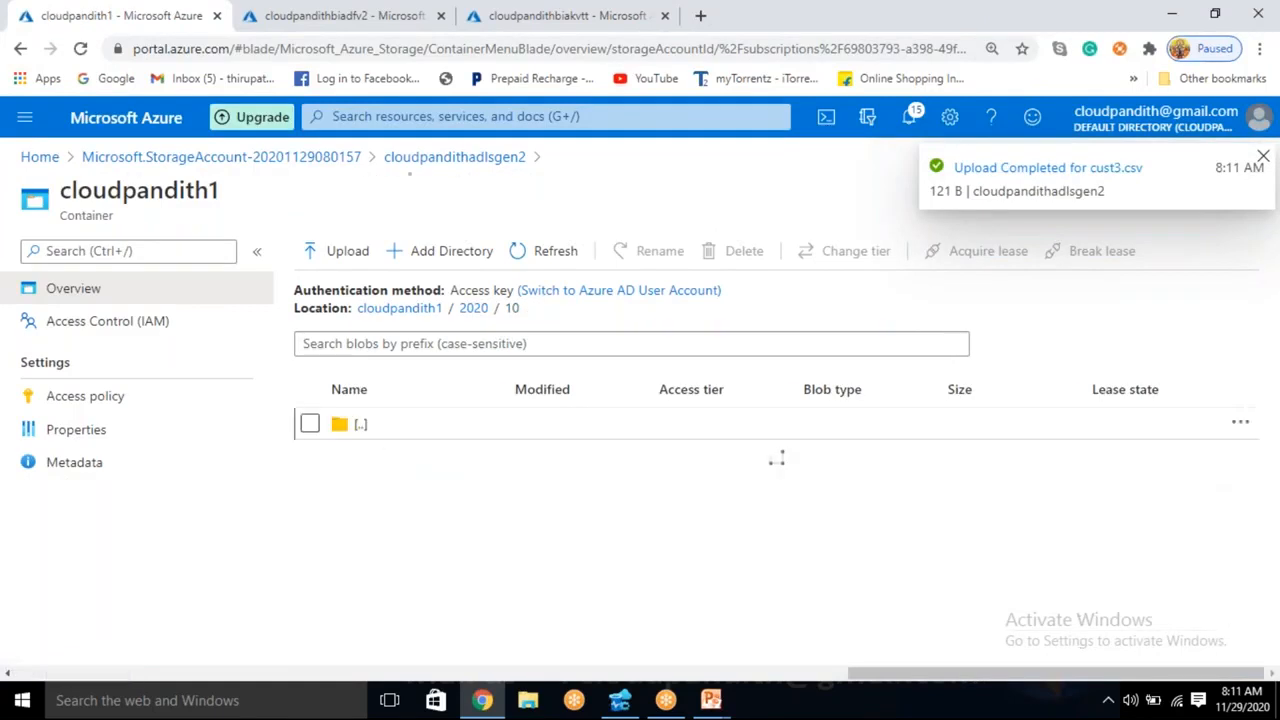
left_click(352, 260)
left_click(1088, 253)
left_click(236, 199)
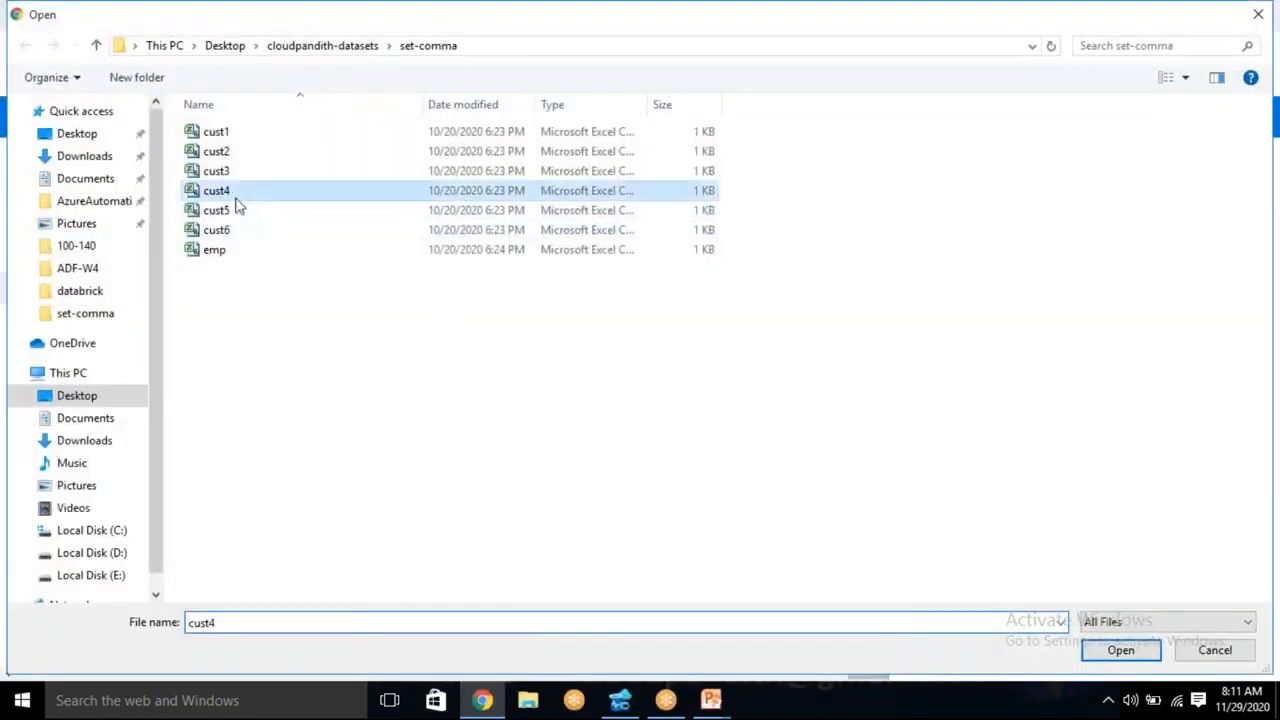
left_click(1120, 650)
left_click(958, 405)
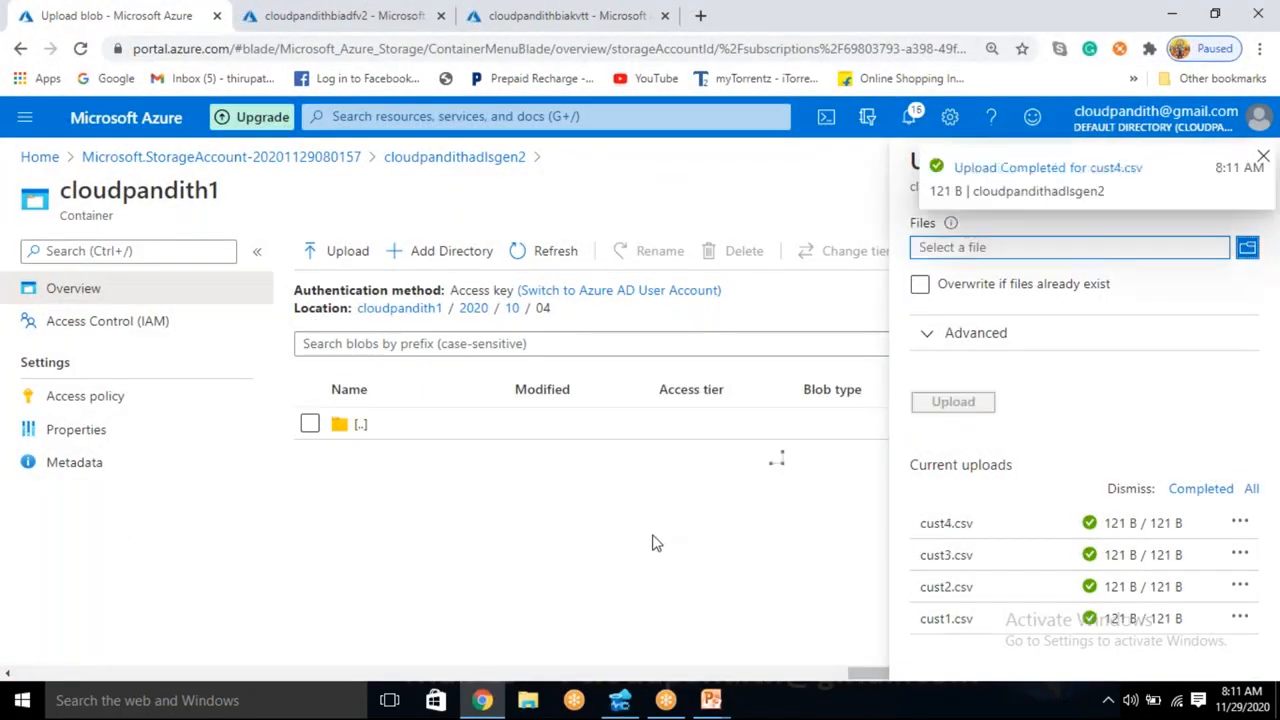
left_click(510, 309)
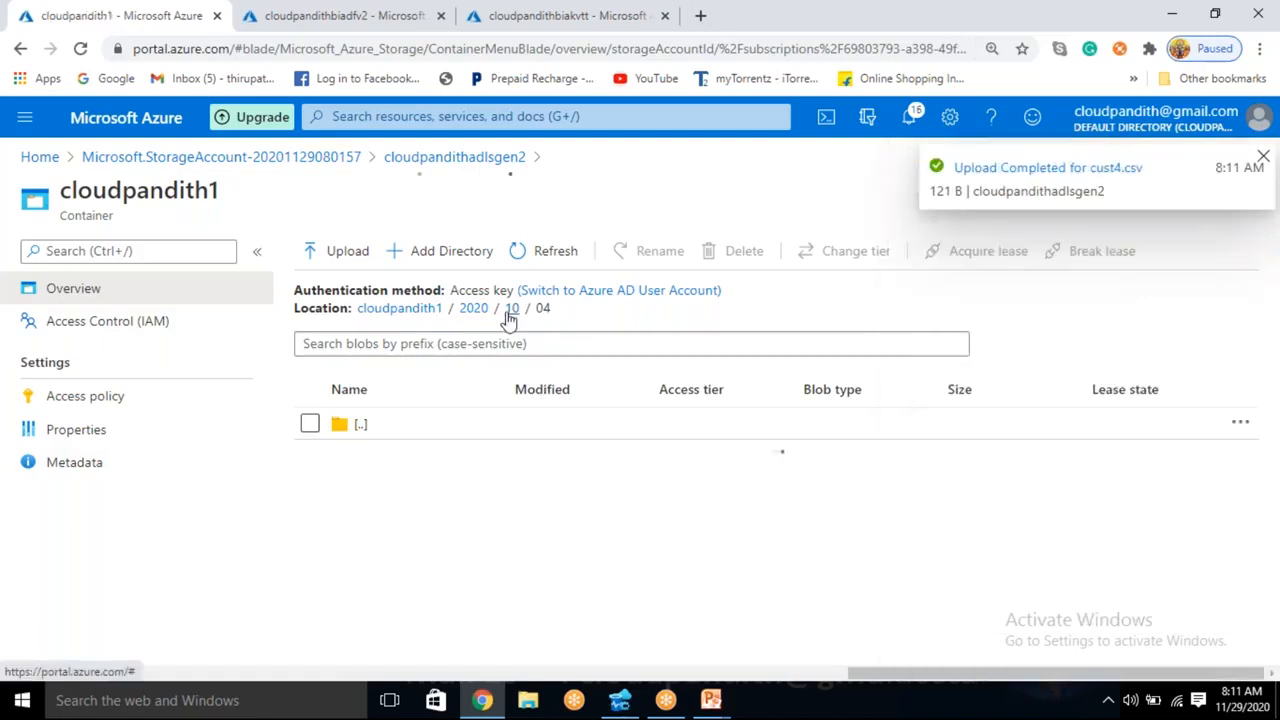
- Upload cust5.csv from the set-comma folder into the 2020/10/05 directory and go back to the 10 directory
left_click(388, 585)
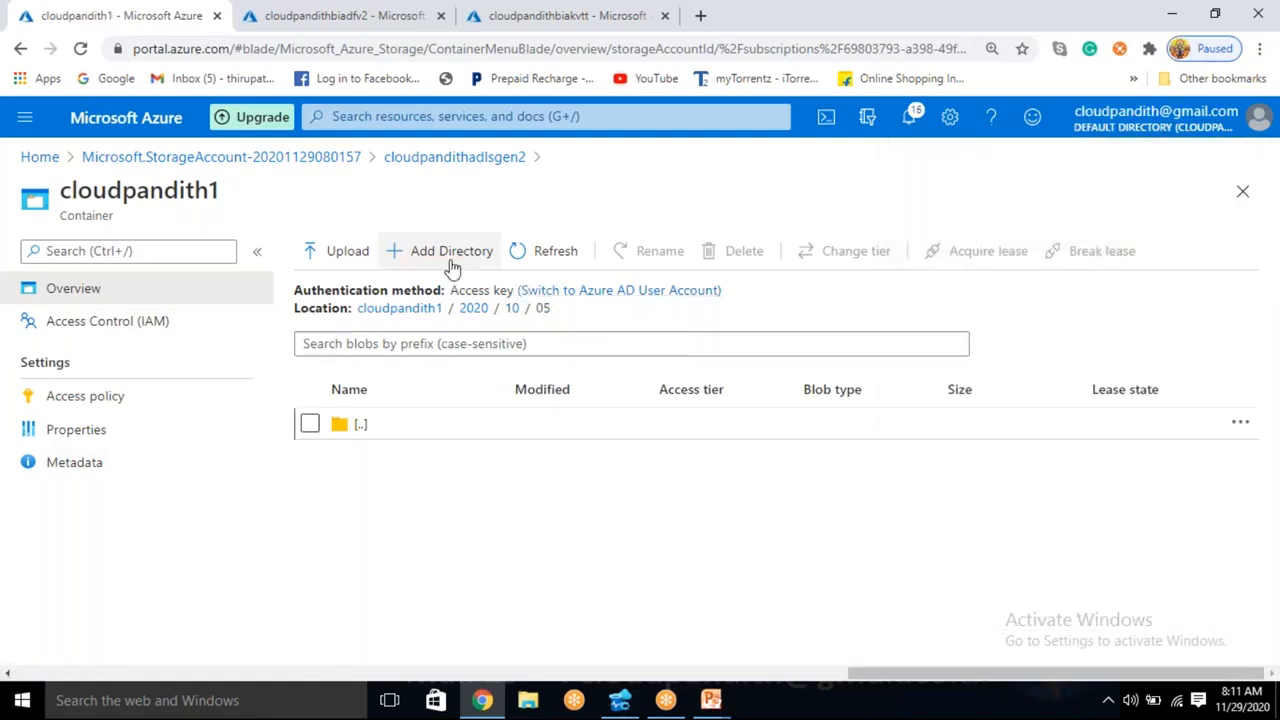
left_click(343, 251)
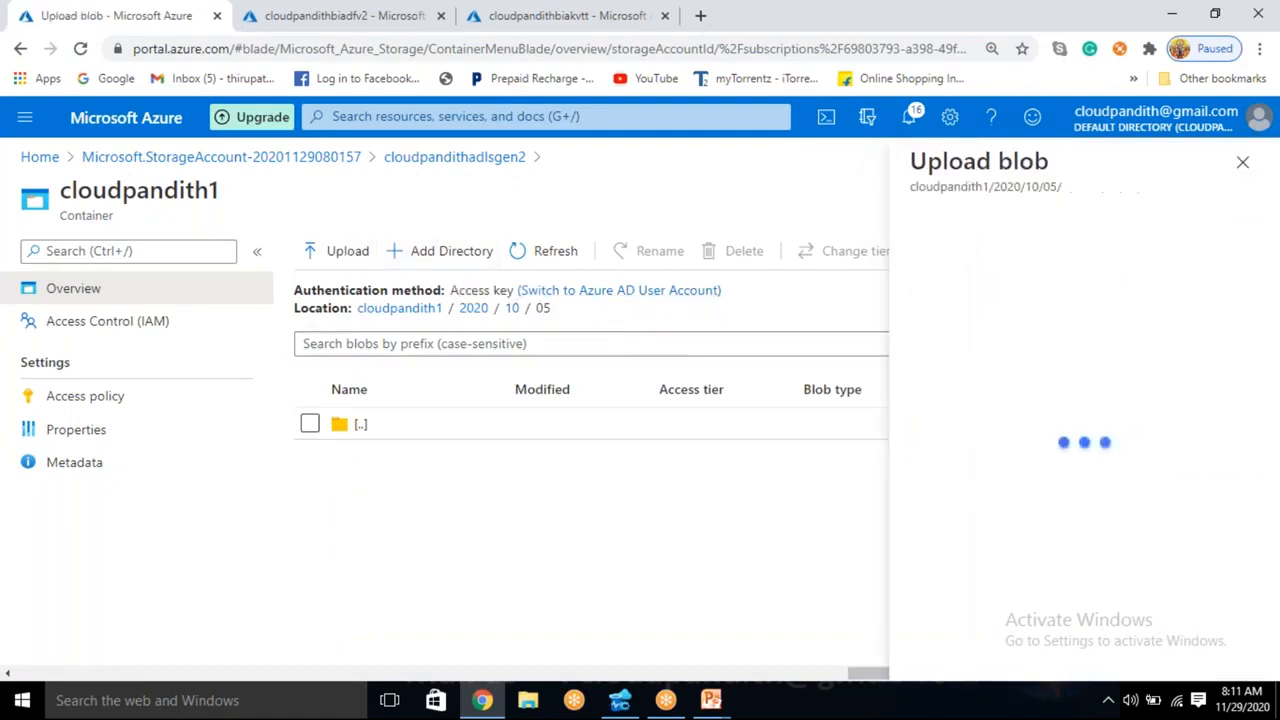
left_click(1111, 254)
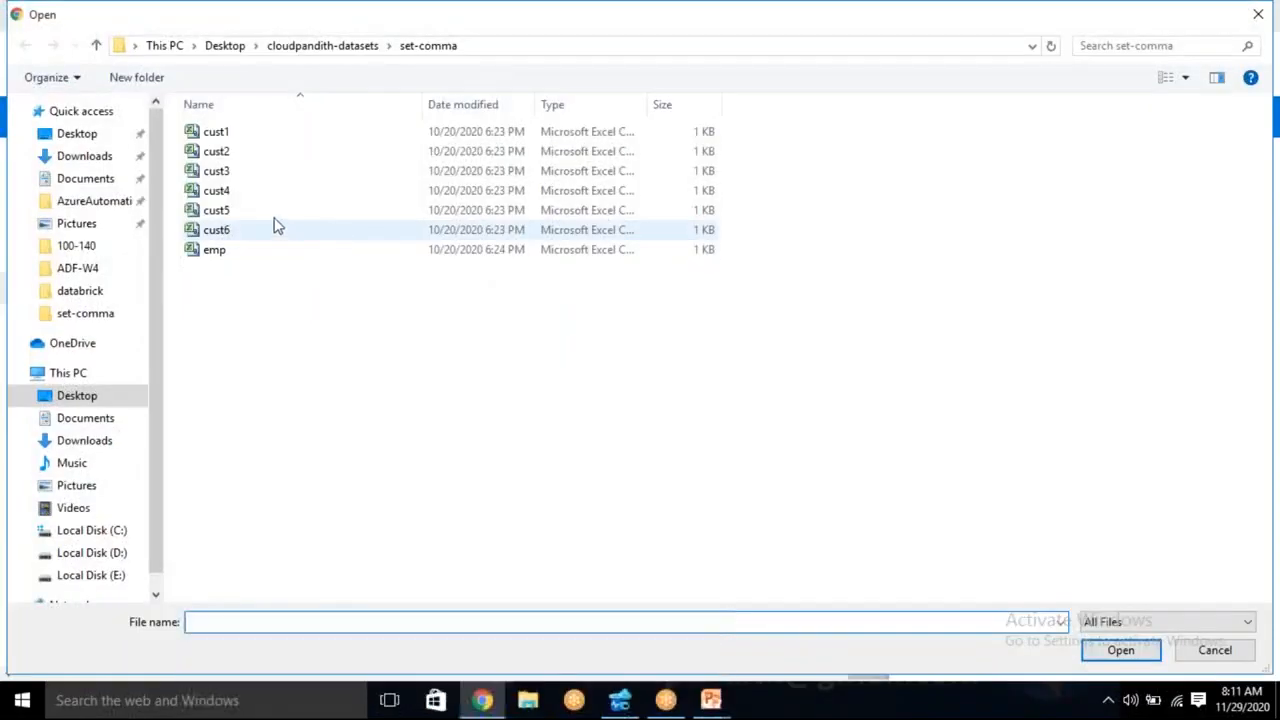
left_click(271, 212)
left_click(1121, 651)
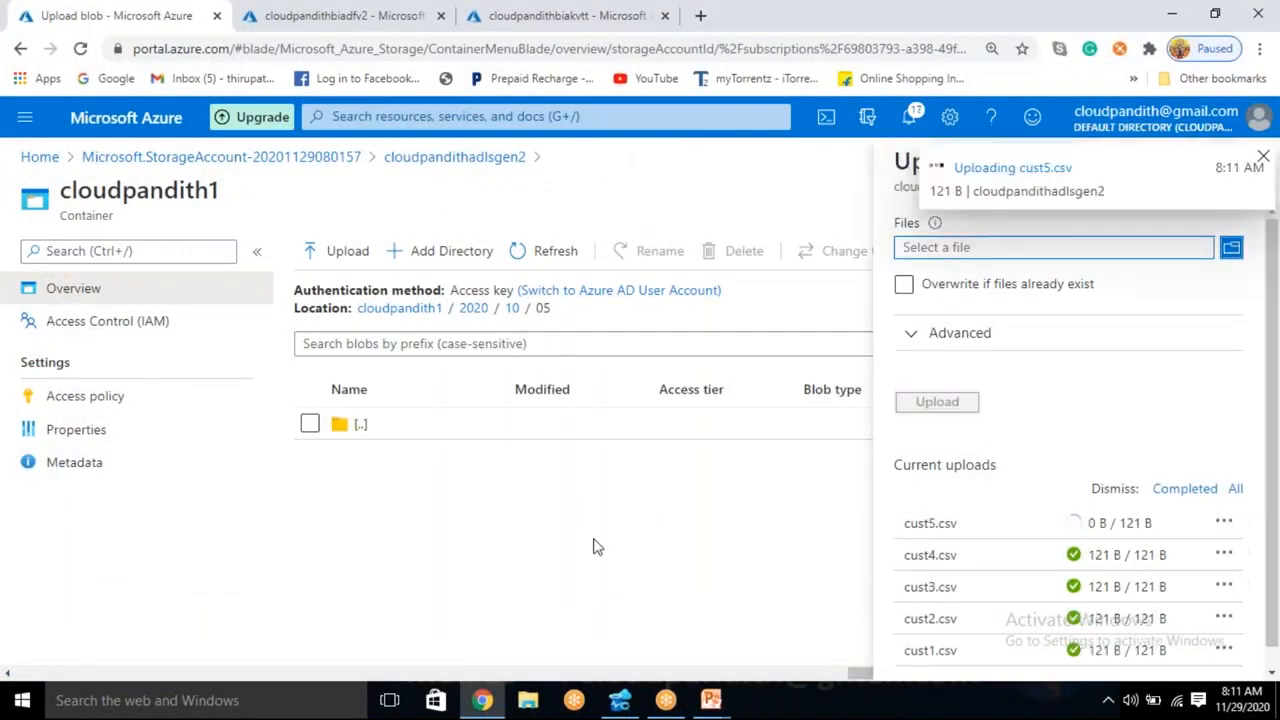
left_click(511, 308)
- Upload cust6.csv from the set-comma folder into the 2020/10/06 directory and return to the 10 directory
scroll(425, 645, "down", 1)
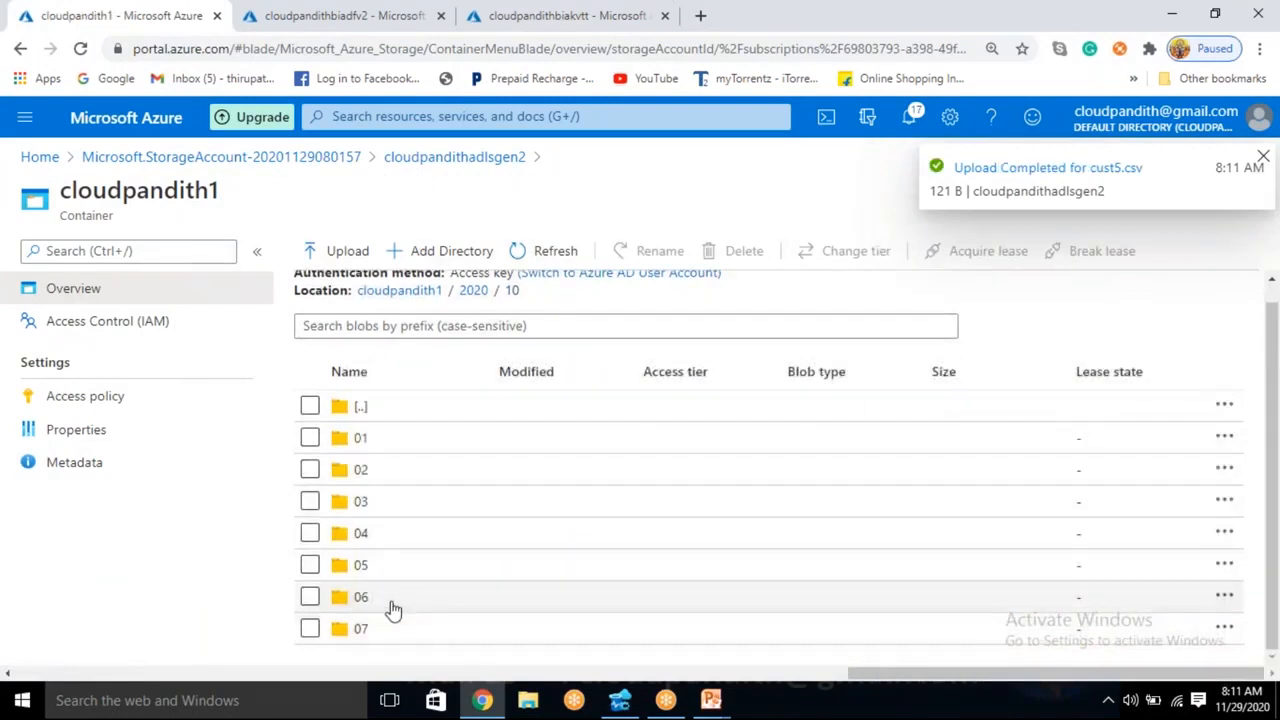
left_click(375, 603)
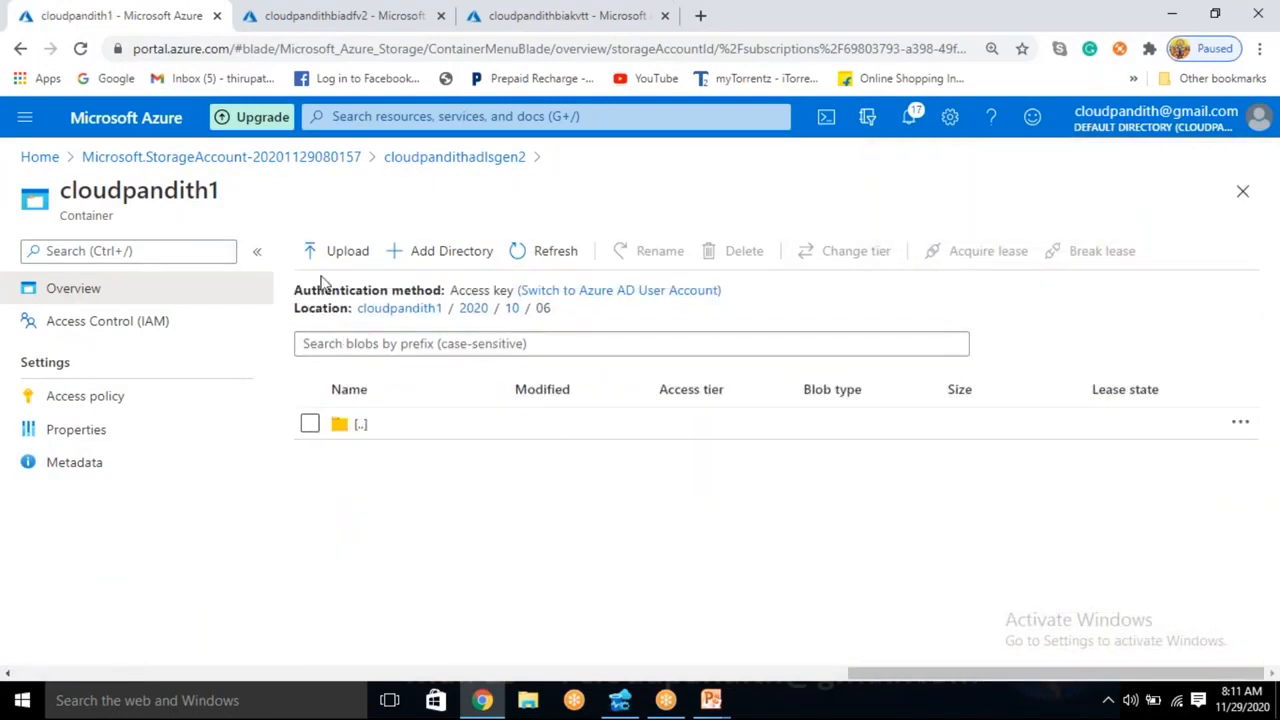
left_click(340, 251)
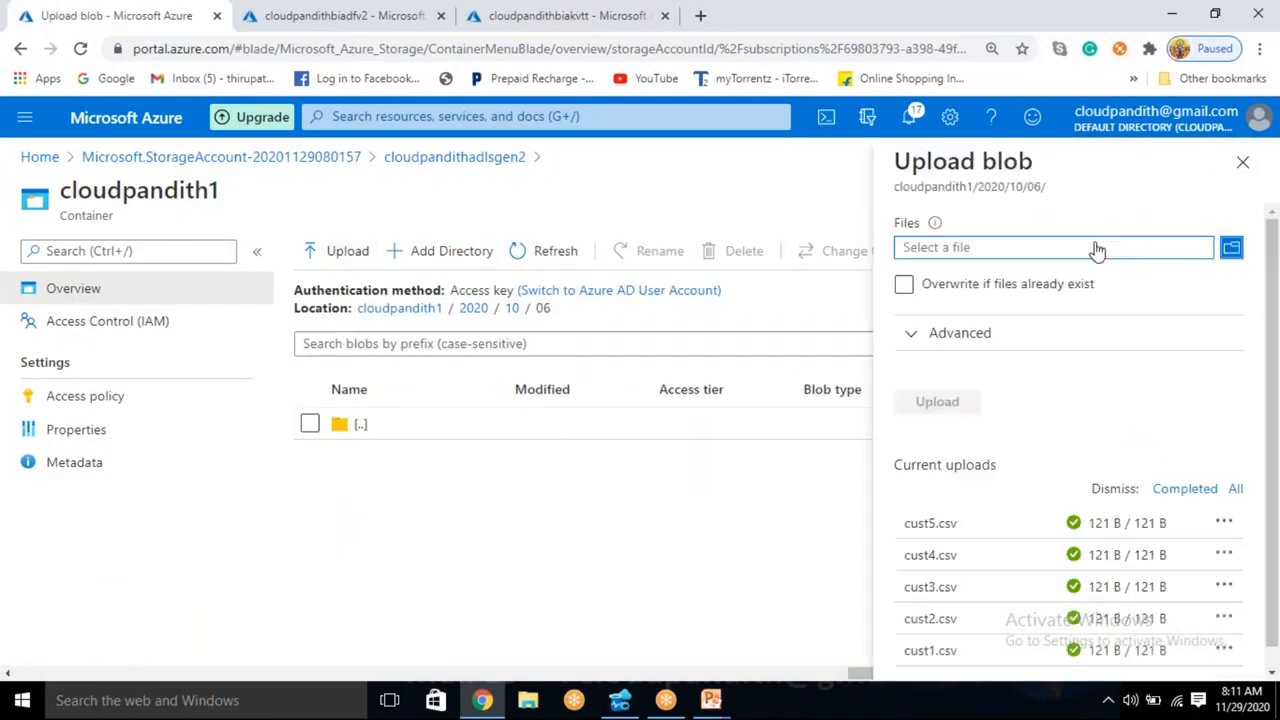
left_click(1097, 250)
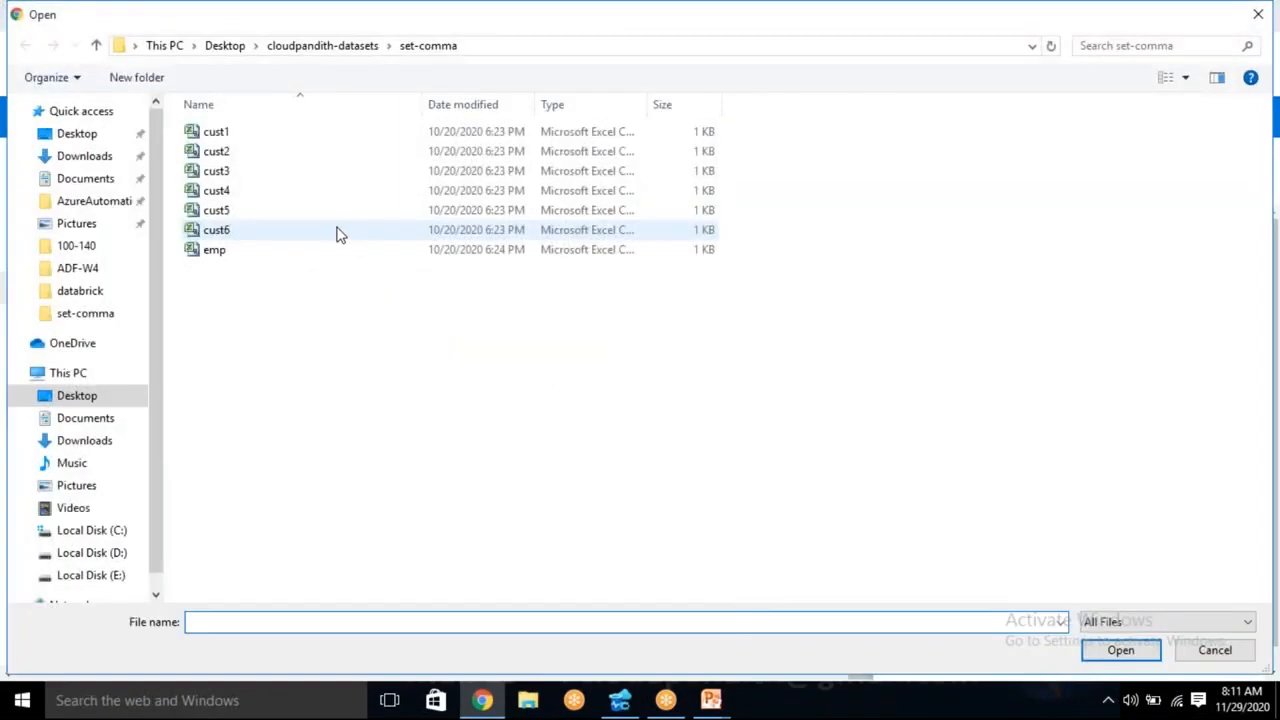
left_click(338, 230)
left_click(1145, 652)
left_click(957, 412)
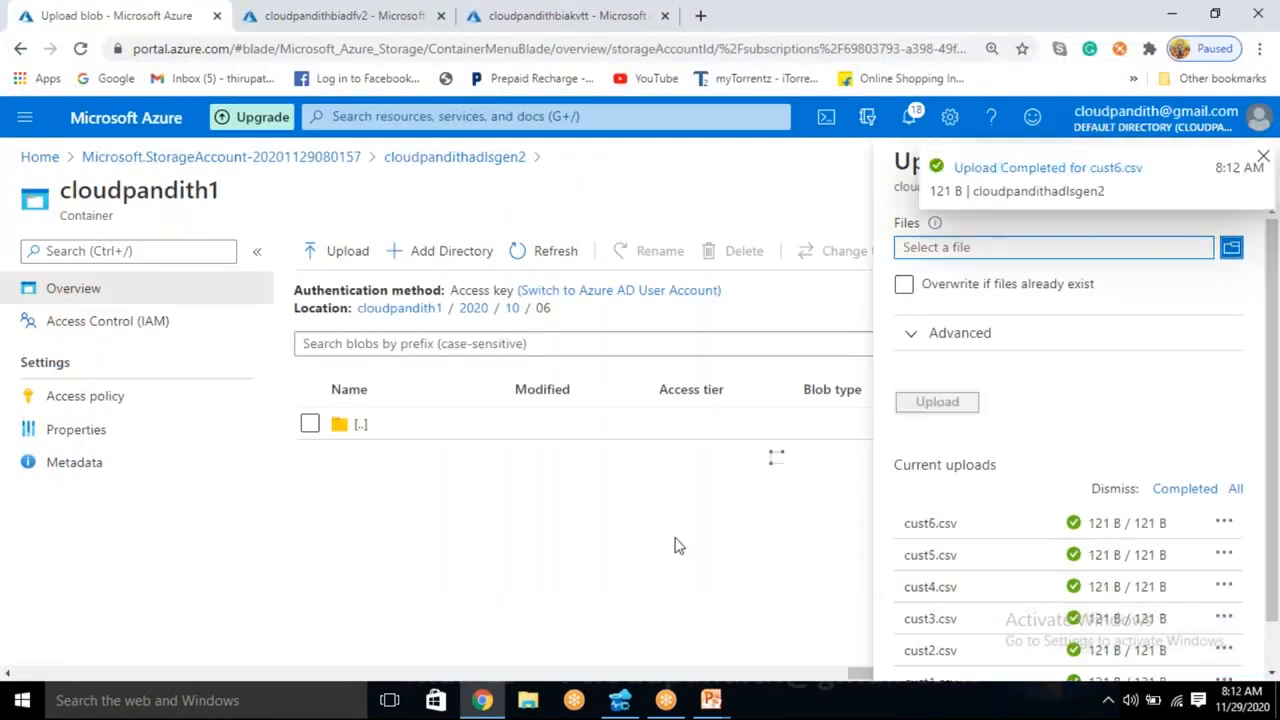
left_click(514, 309)
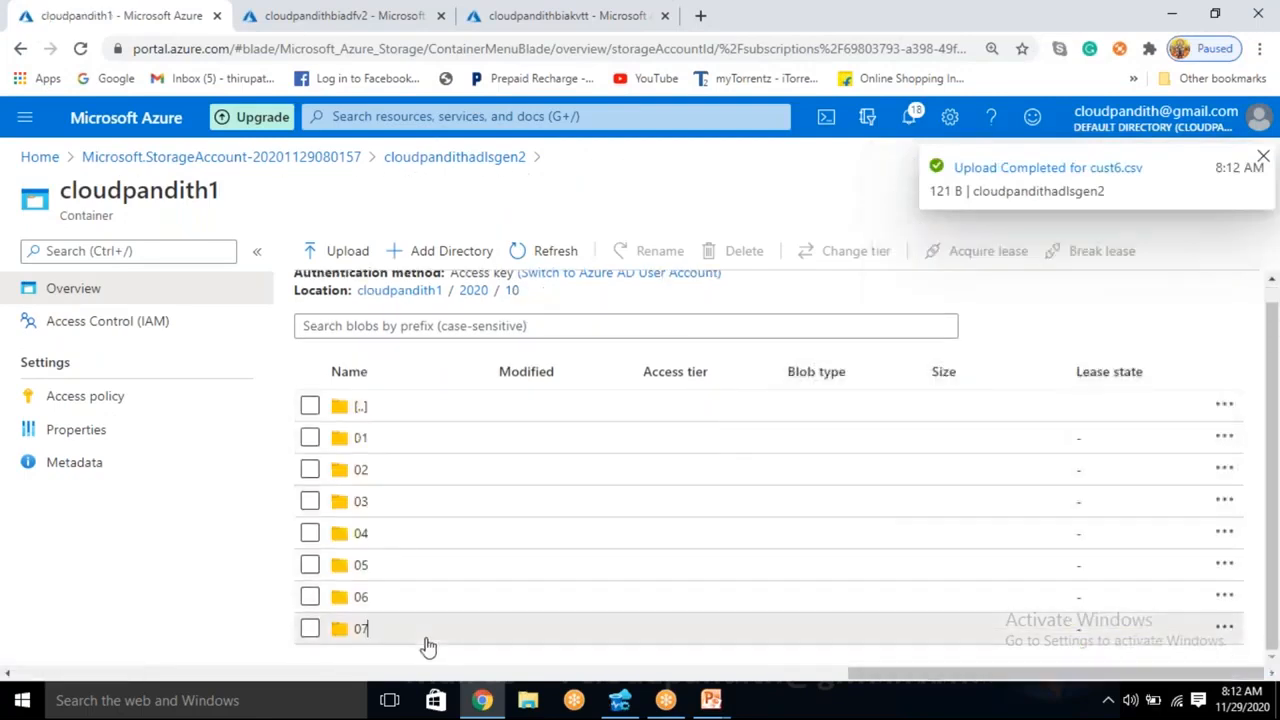
- Upload all files of the set-comma folder, cust1 to cust6 and emp, into the 2020/10/07 directory and dismiss the upload notifications
left_click(348, 255)
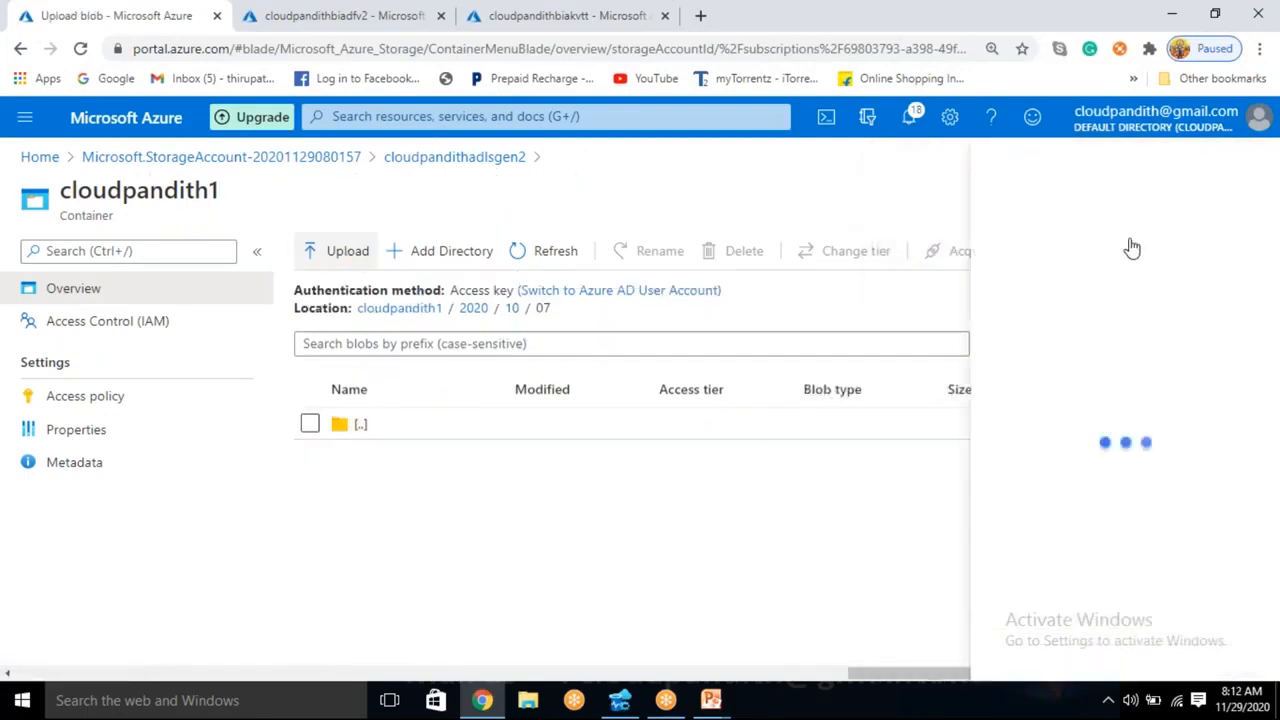
left_click(1131, 247)
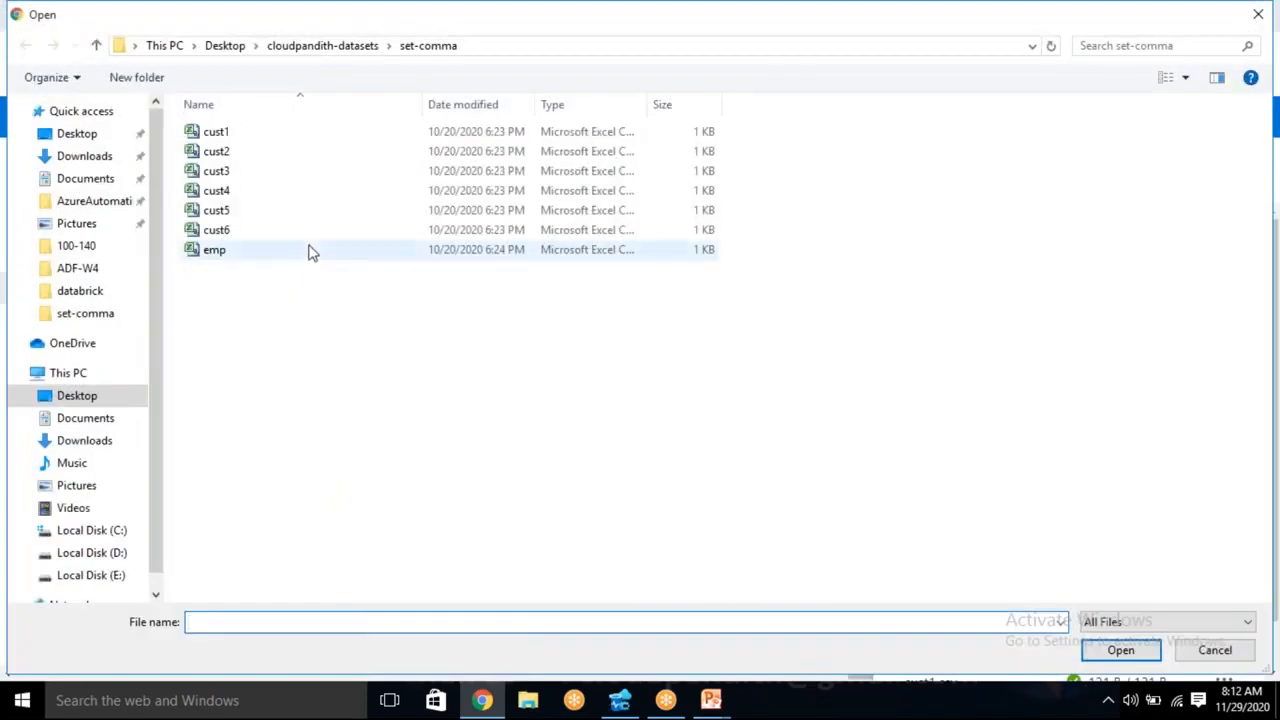
left_click(309, 249)
key("ctrl+a")
left_click(1127, 645)
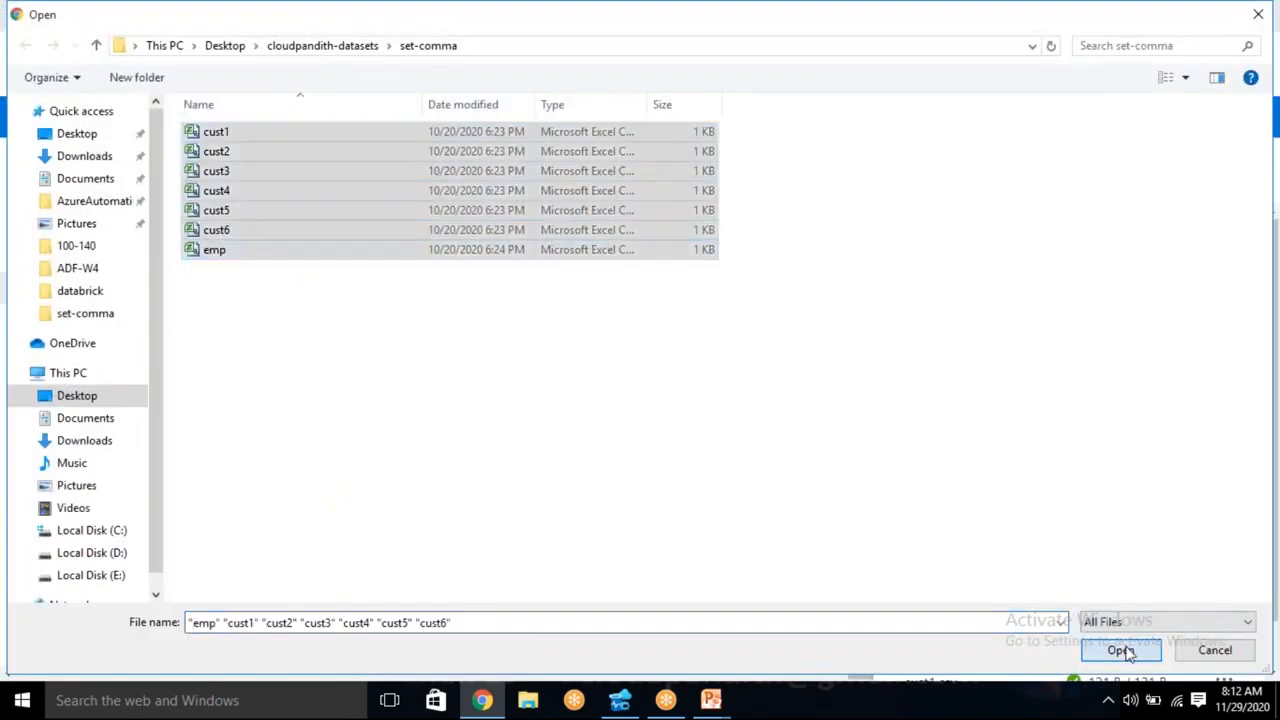
left_click(950, 406)
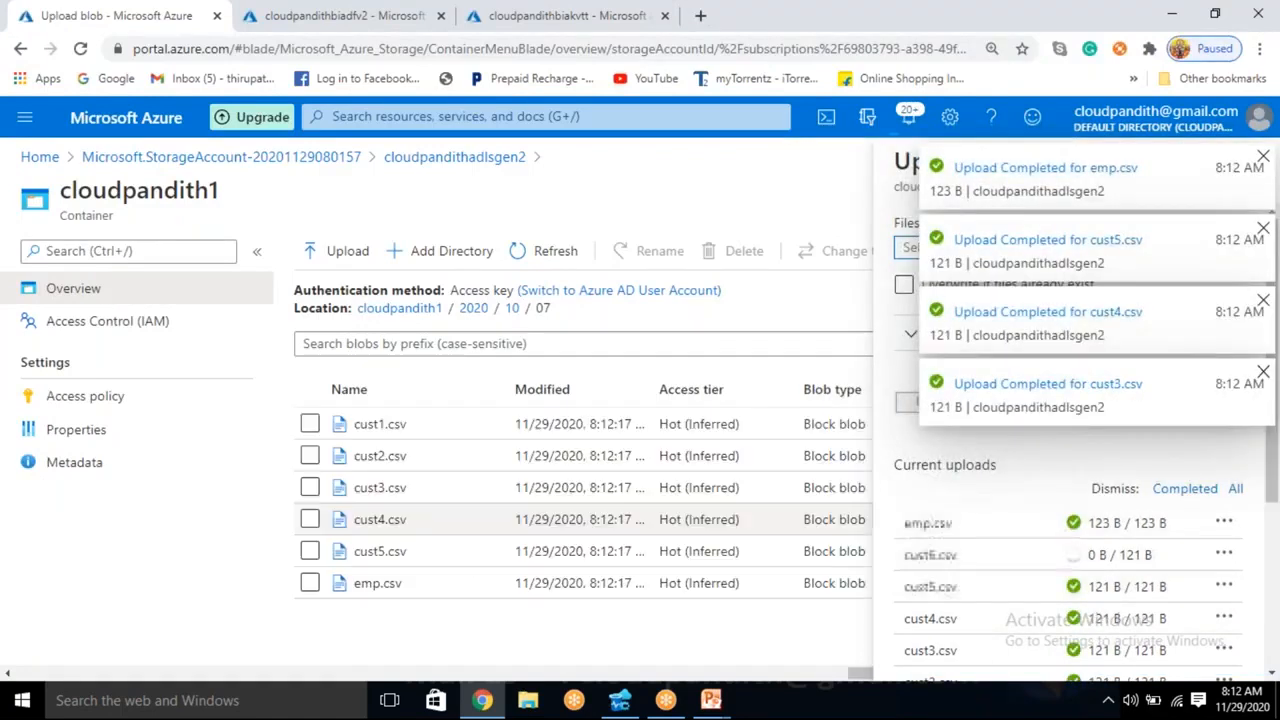
left_click(1263, 302)
left_click(1263, 230)
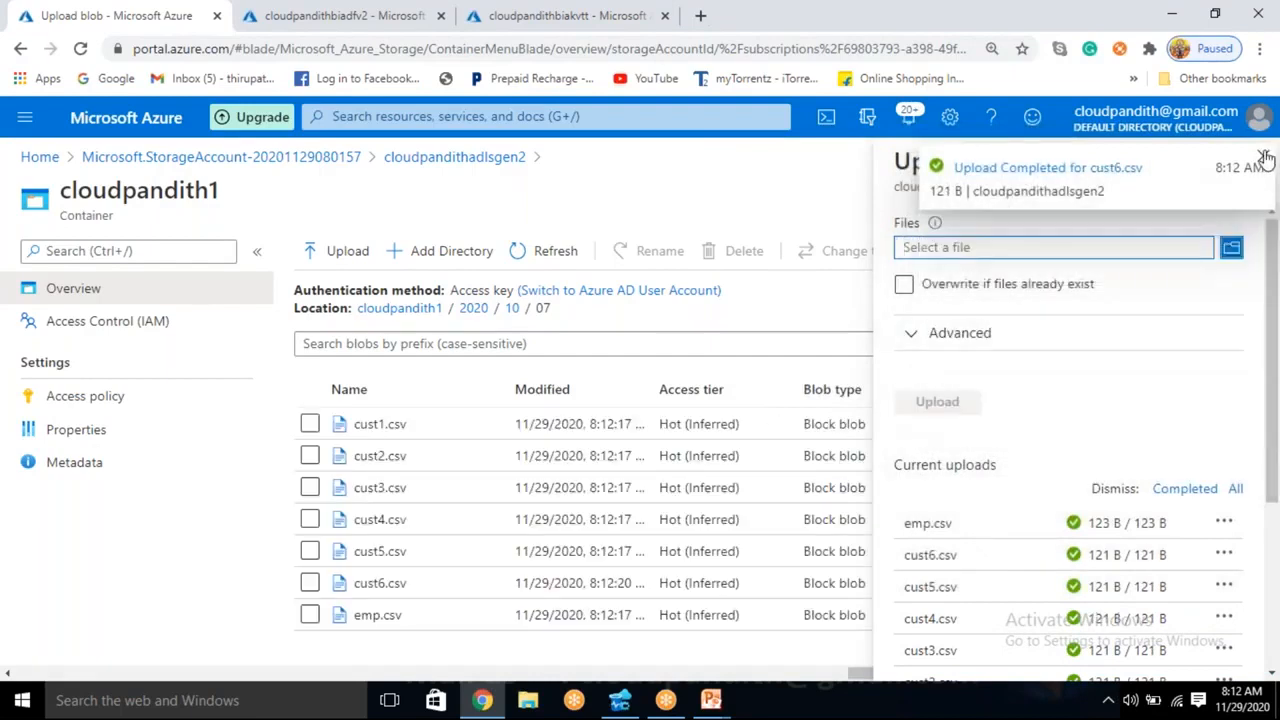
left_click(1264, 158)
- Review the directory hierarchy of the cloudpandith1 container from its root through the 2020 directory
left_click(400, 308)
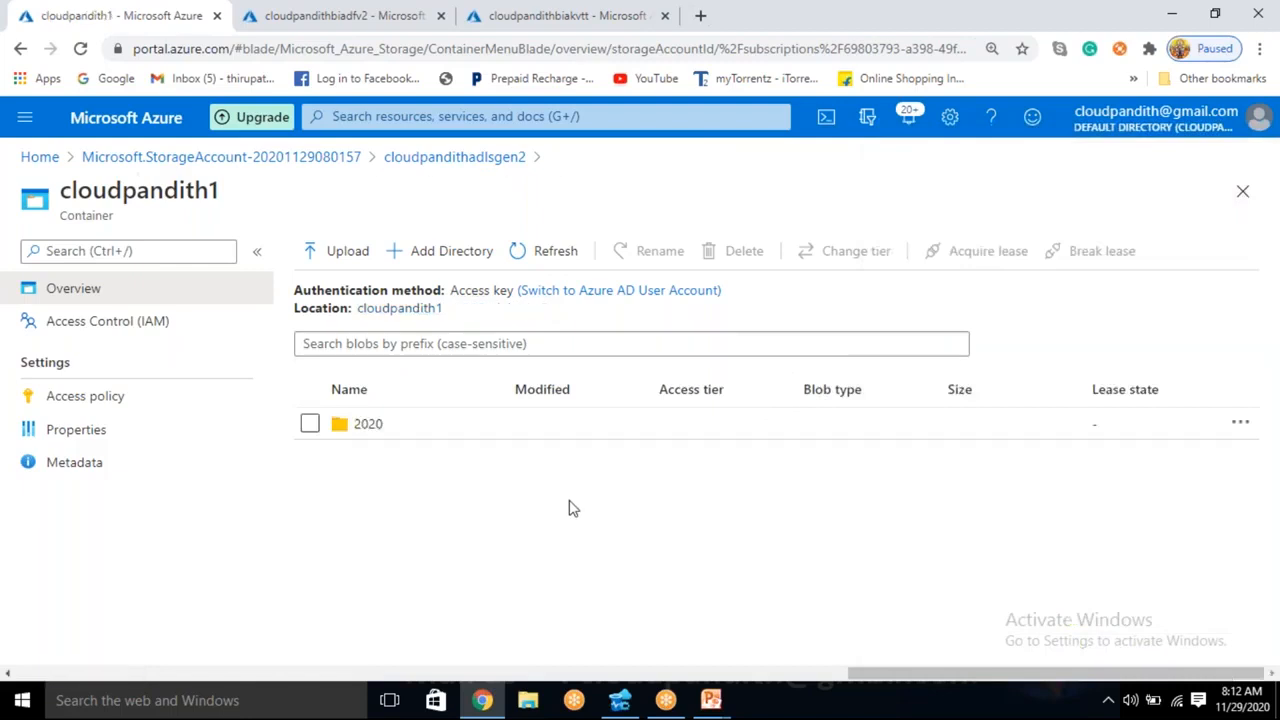
left_click(415, 434)
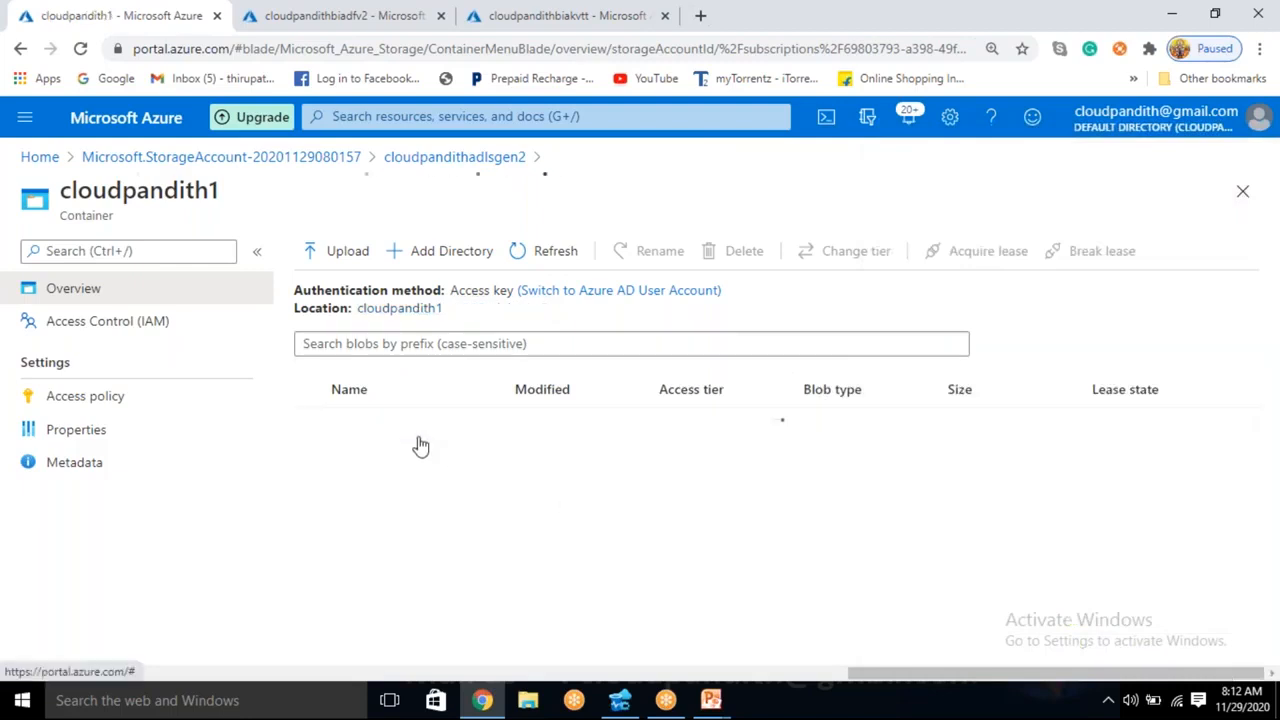
left_click(401, 309)
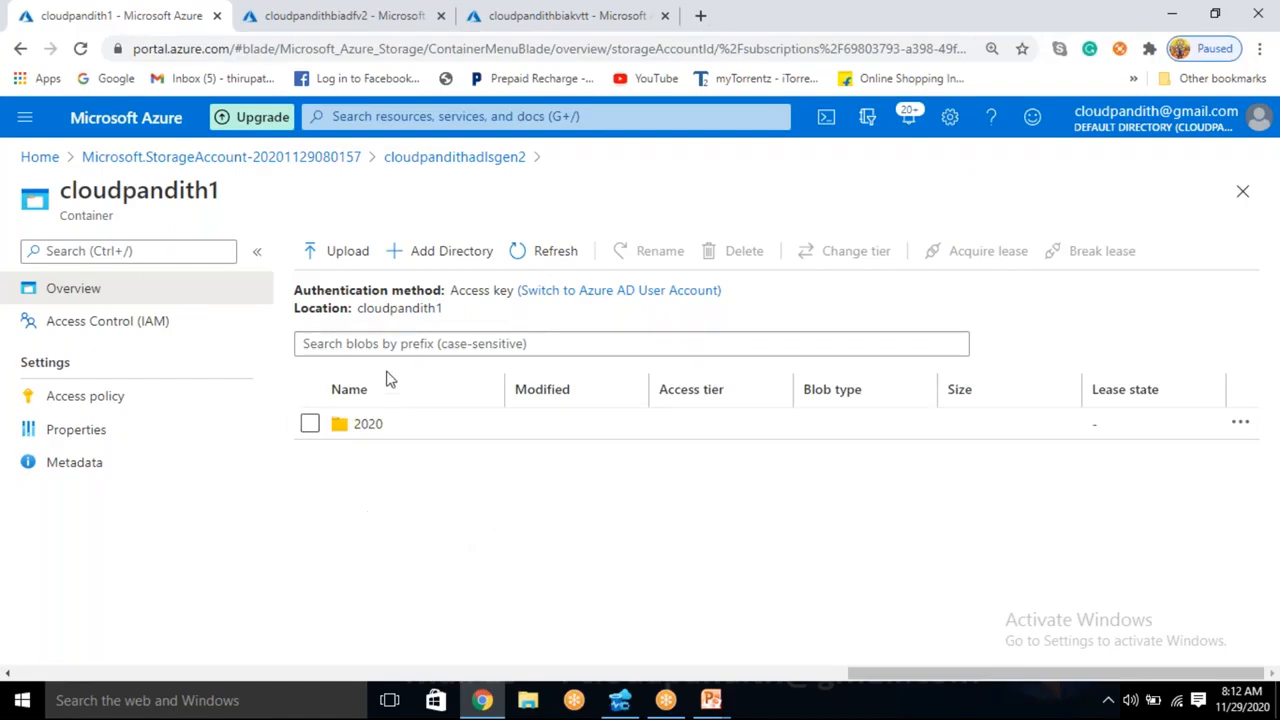
- Create a private container named cp1output in the cloudpandithadlsgen2 storage account, open it and return to the container list
left_click(420, 163)
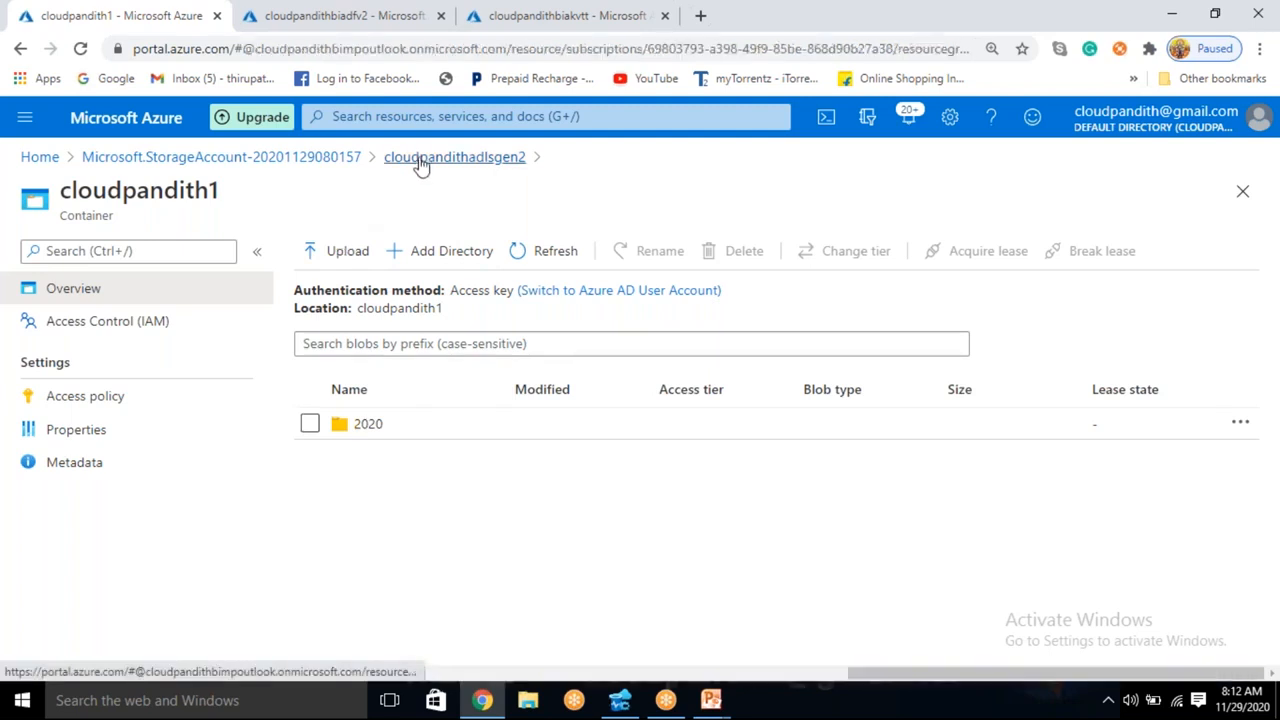
left_click(352, 251)
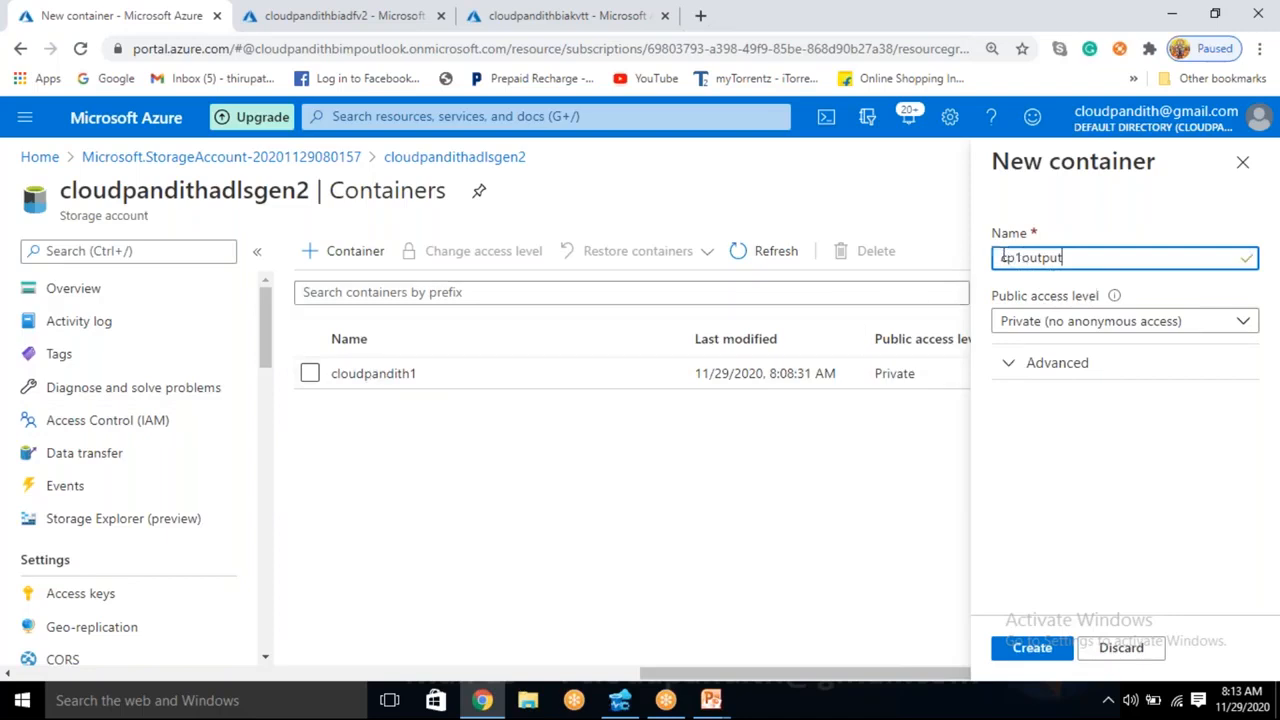
left_click_drag(1003, 257, 1055, 264)
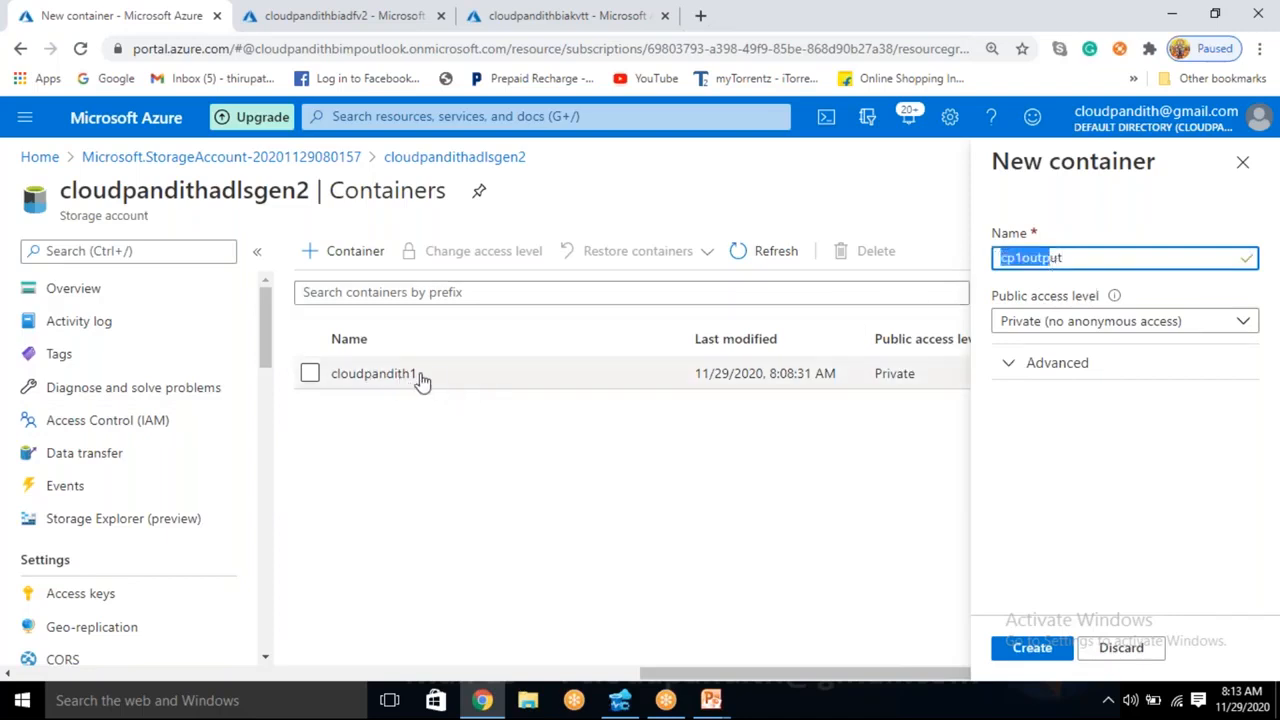
left_click(1028, 648)
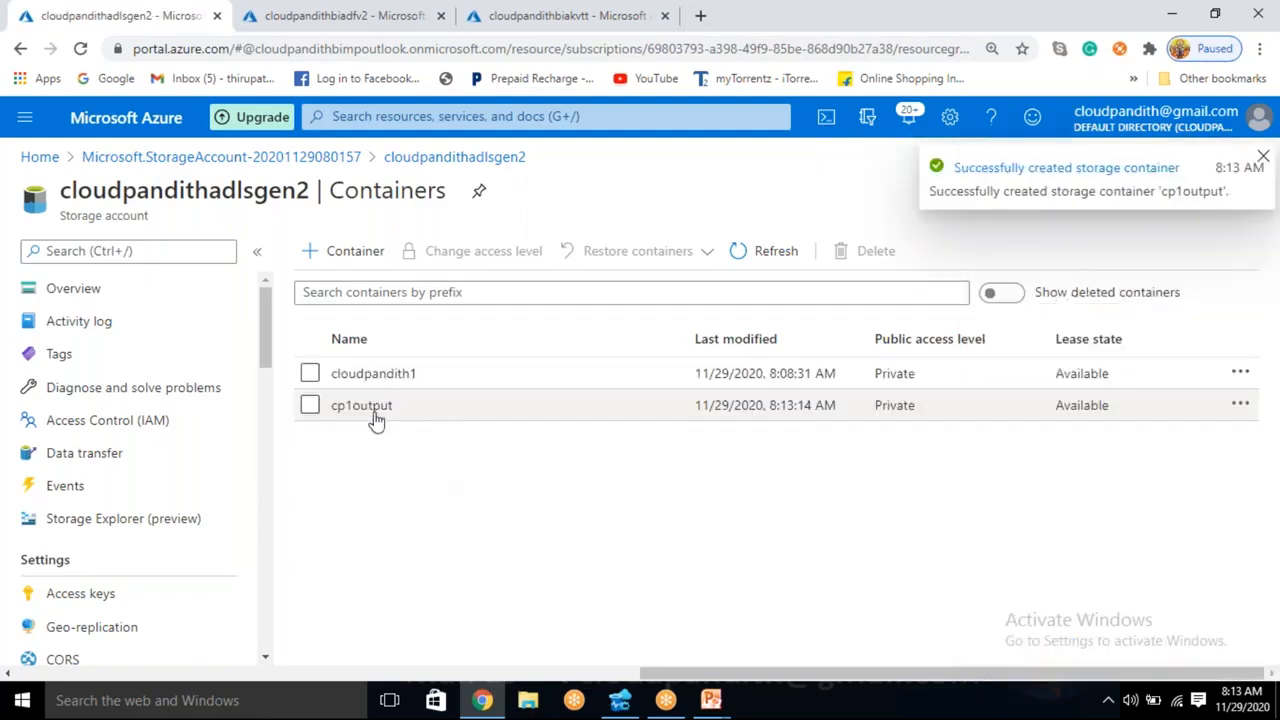
left_click(362, 405)
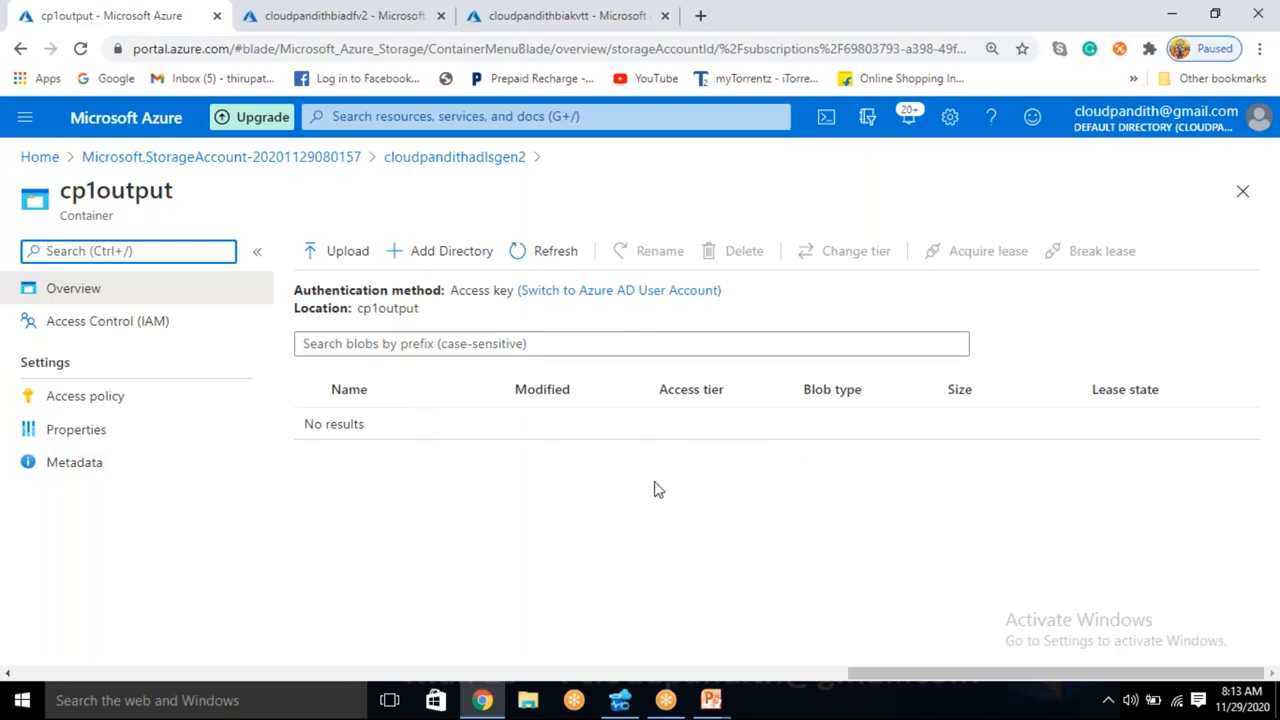
left_click(500, 162)
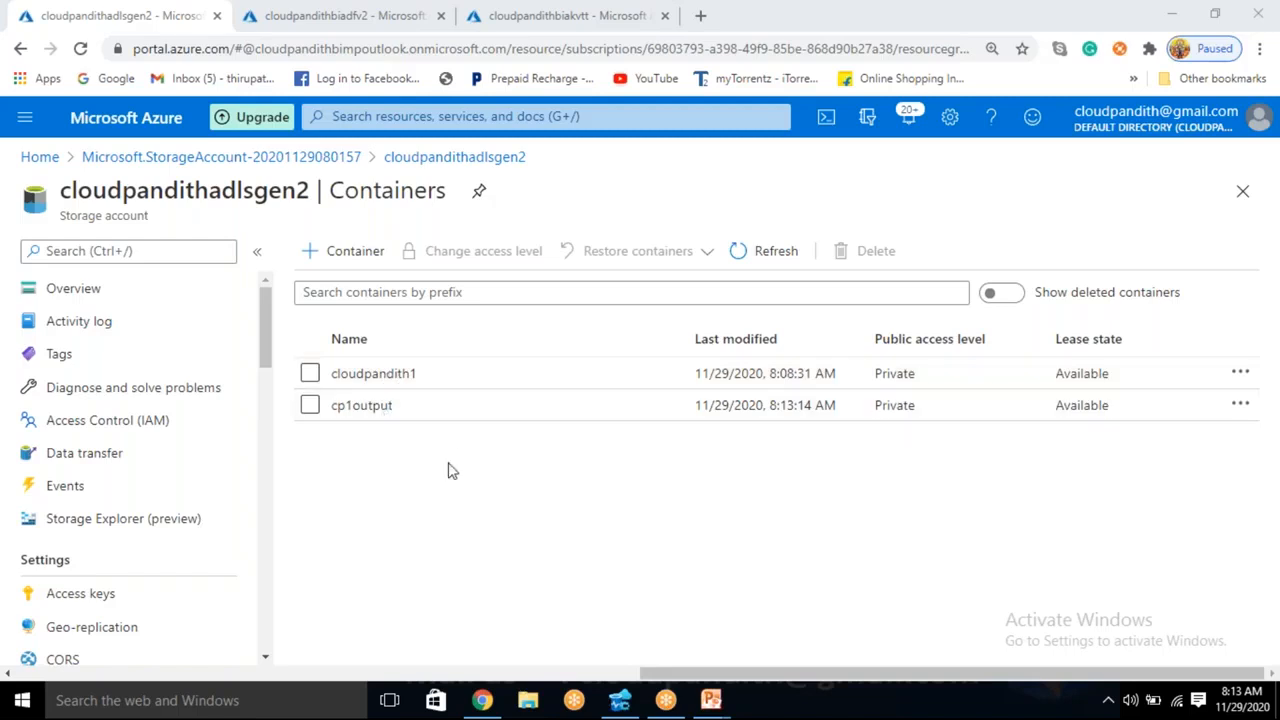
- Launch the authoring environment of the cloudpandithbiadfv2 data factory and open its linked services management page
left_click(362, 16)
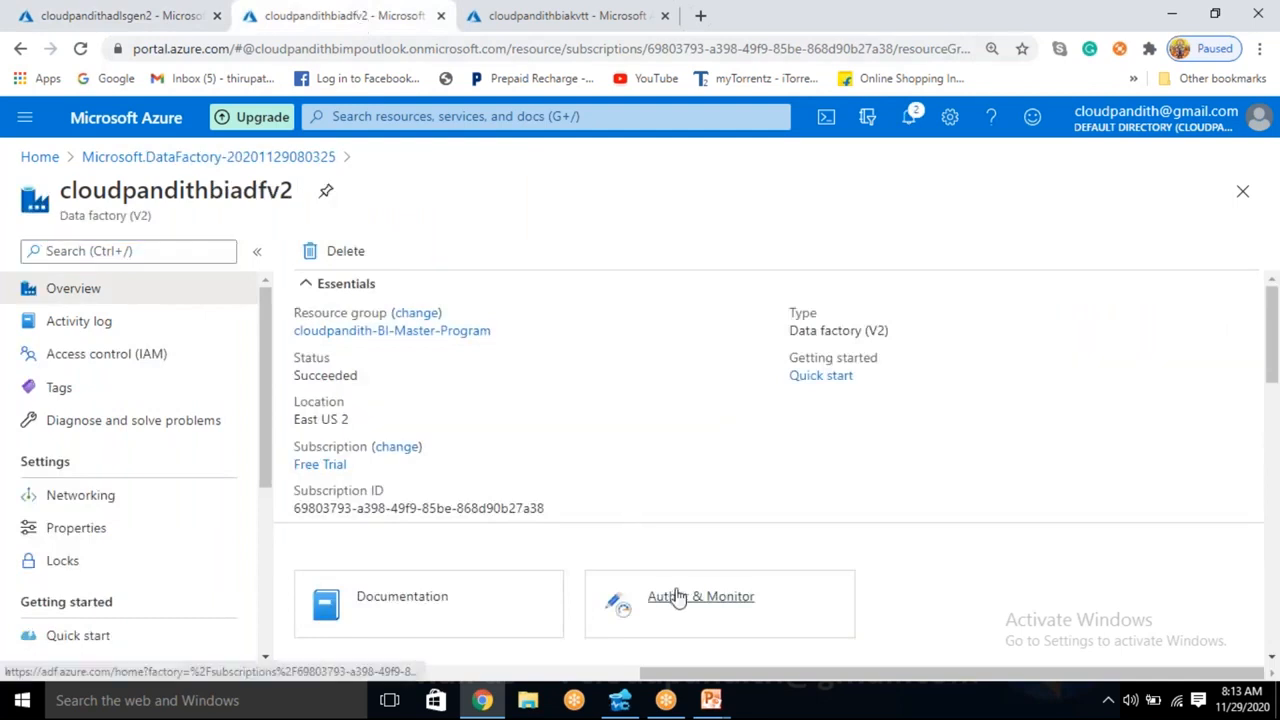
left_click(674, 596)
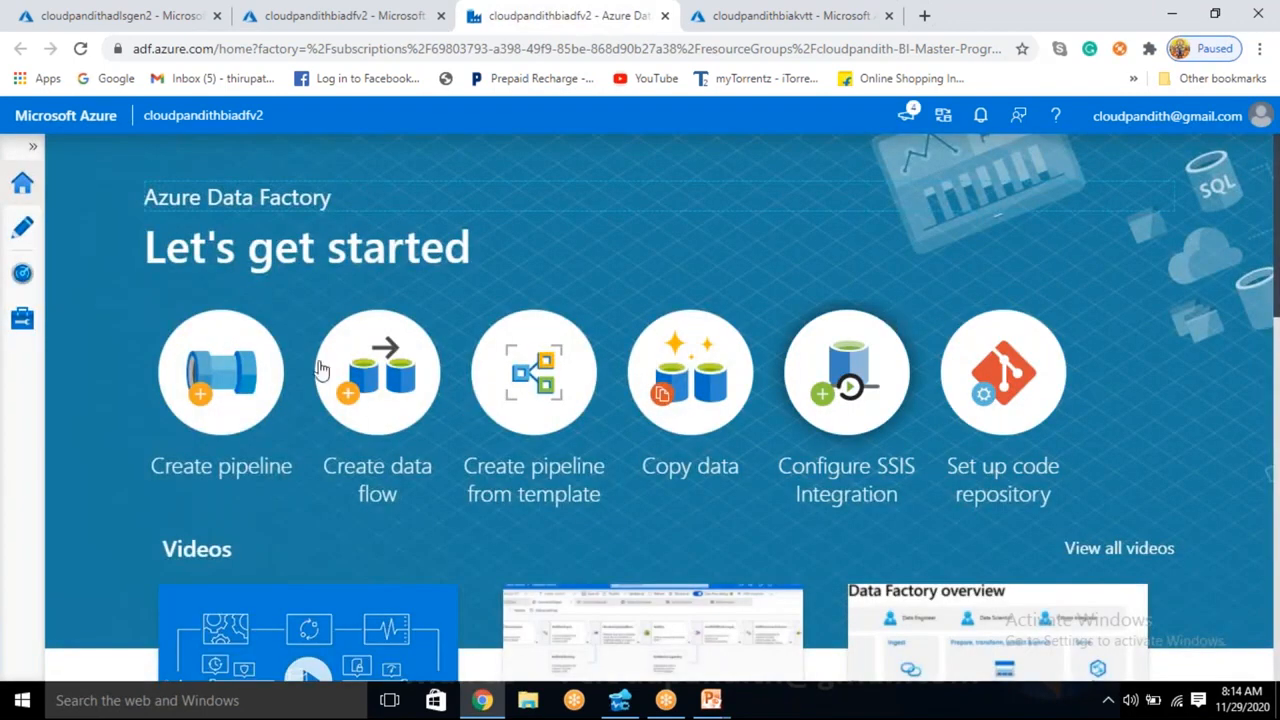
left_click(23, 330)
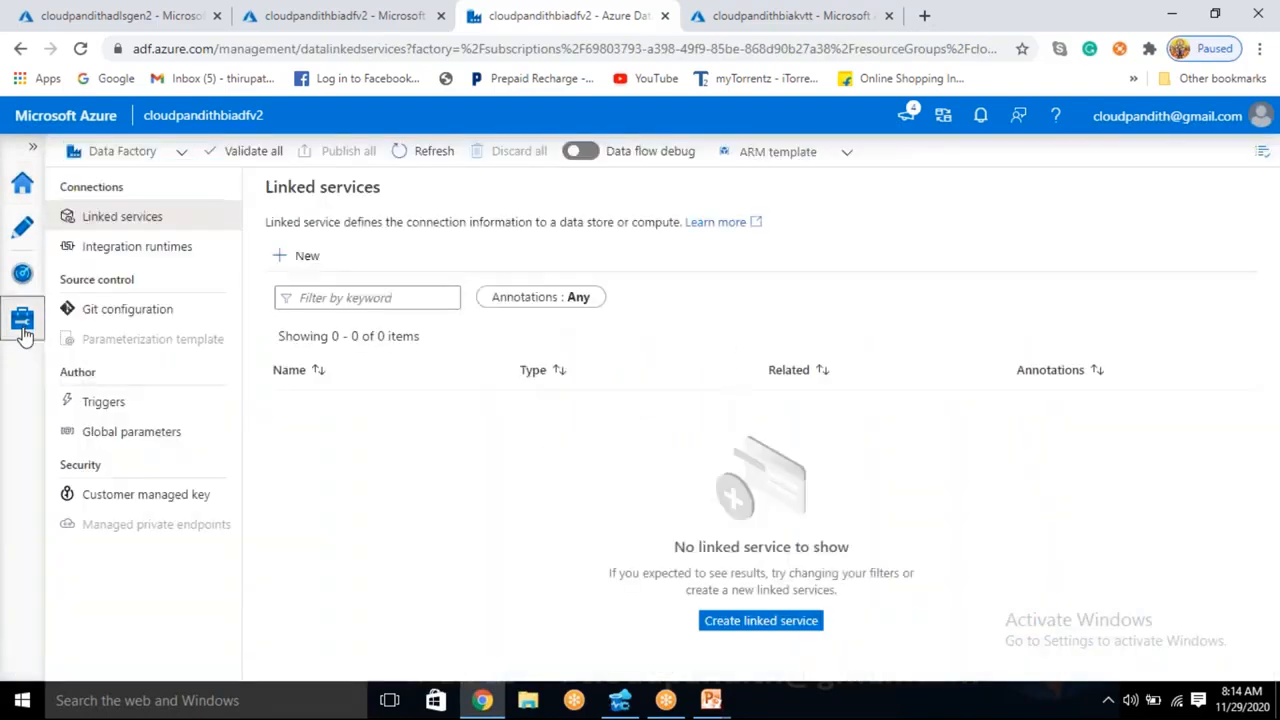
- Start a new linked service of type Azure Key Vault, searching the data stores for "key vaul"
left_click(307, 257)
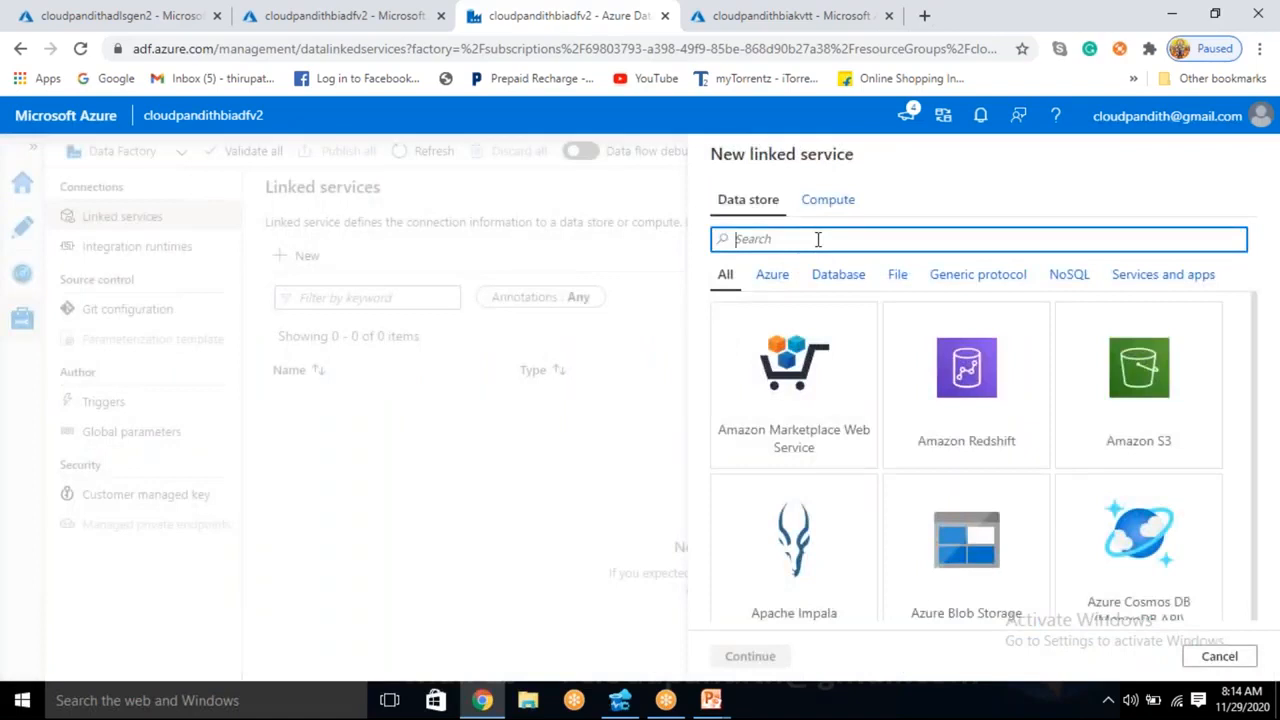
type("key vau")
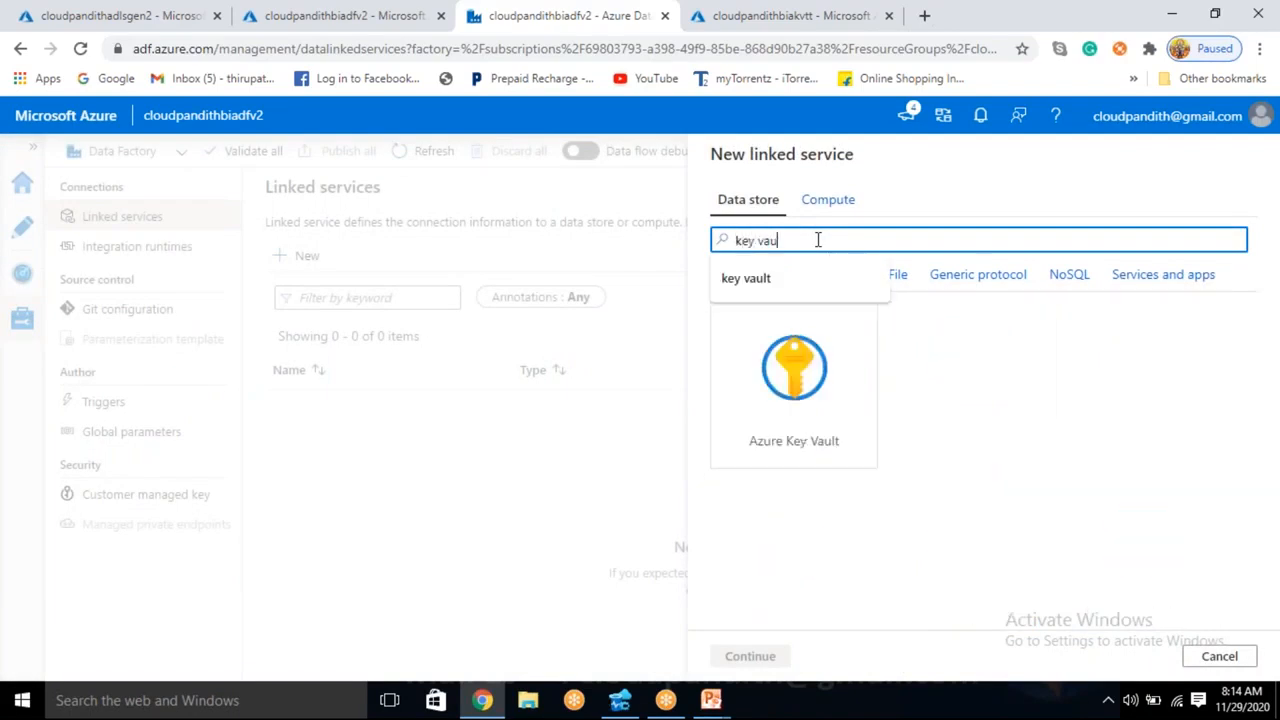
type("l")
left_click(806, 437)
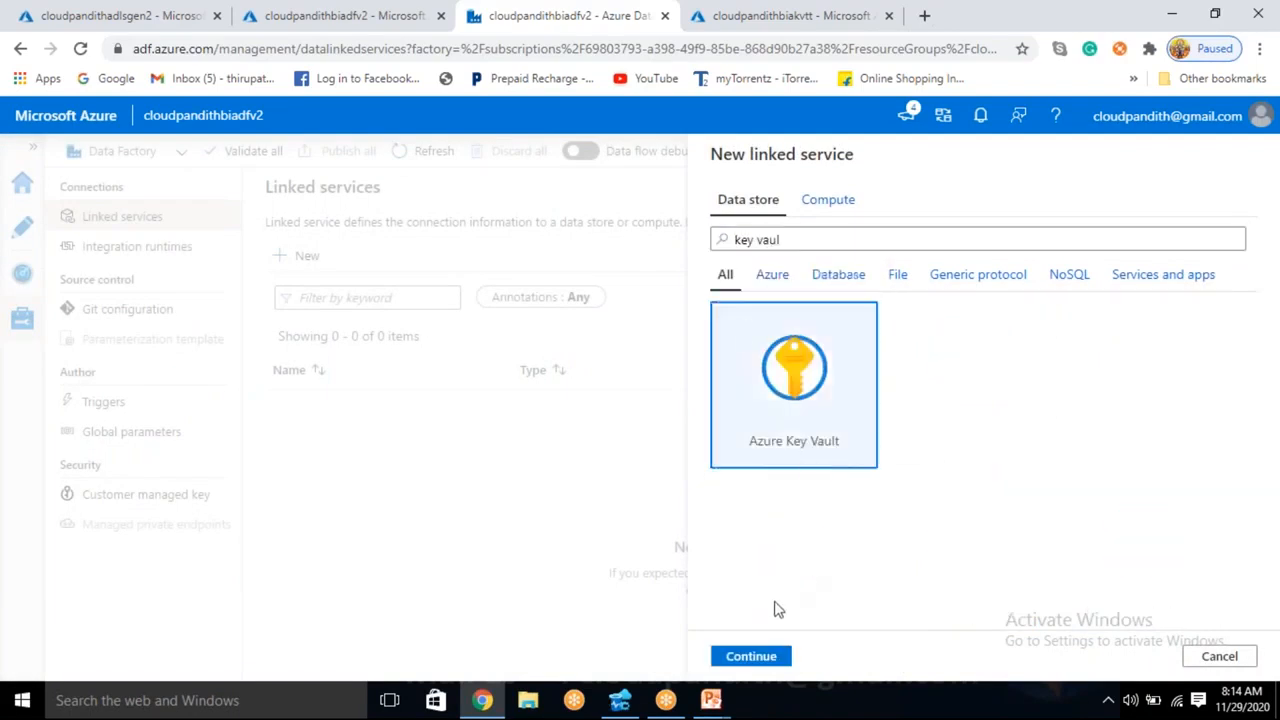
left_click(760, 655)
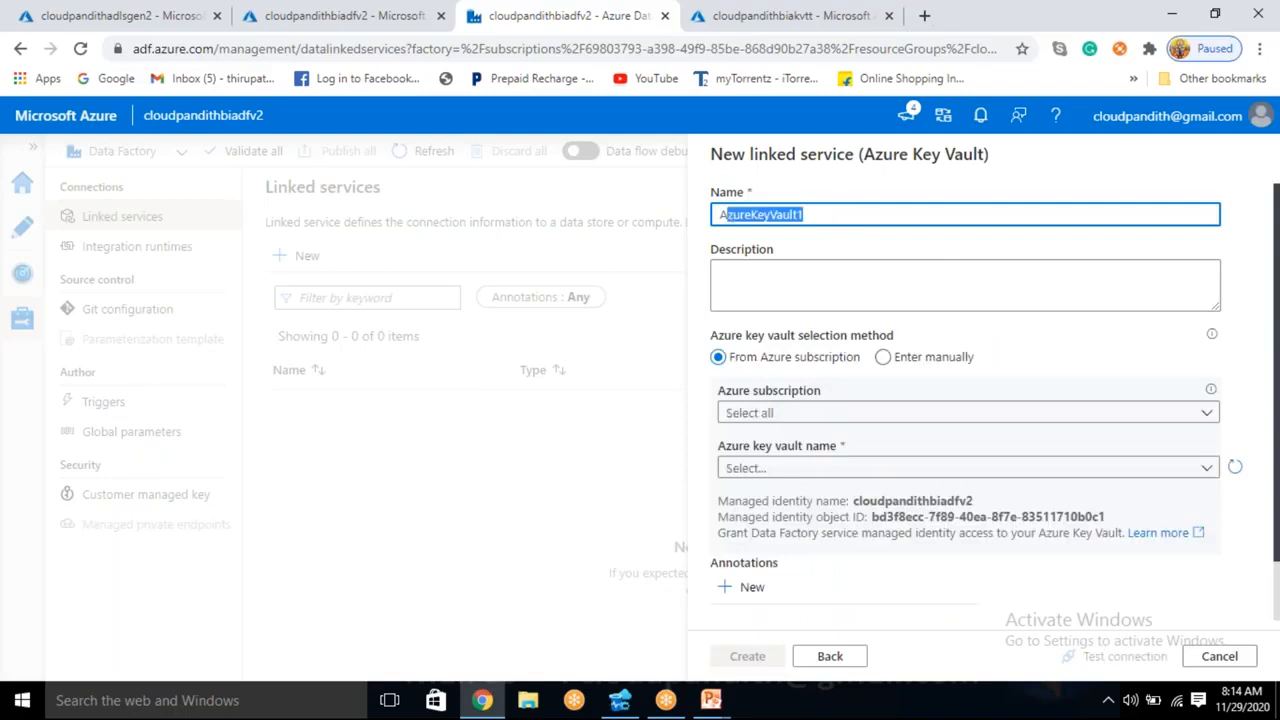
- Name the linked service LS_AKV, choose the Free Trial subscription and the cloudpandithbiakvtt vault, and test the connection
key("BackSpace")
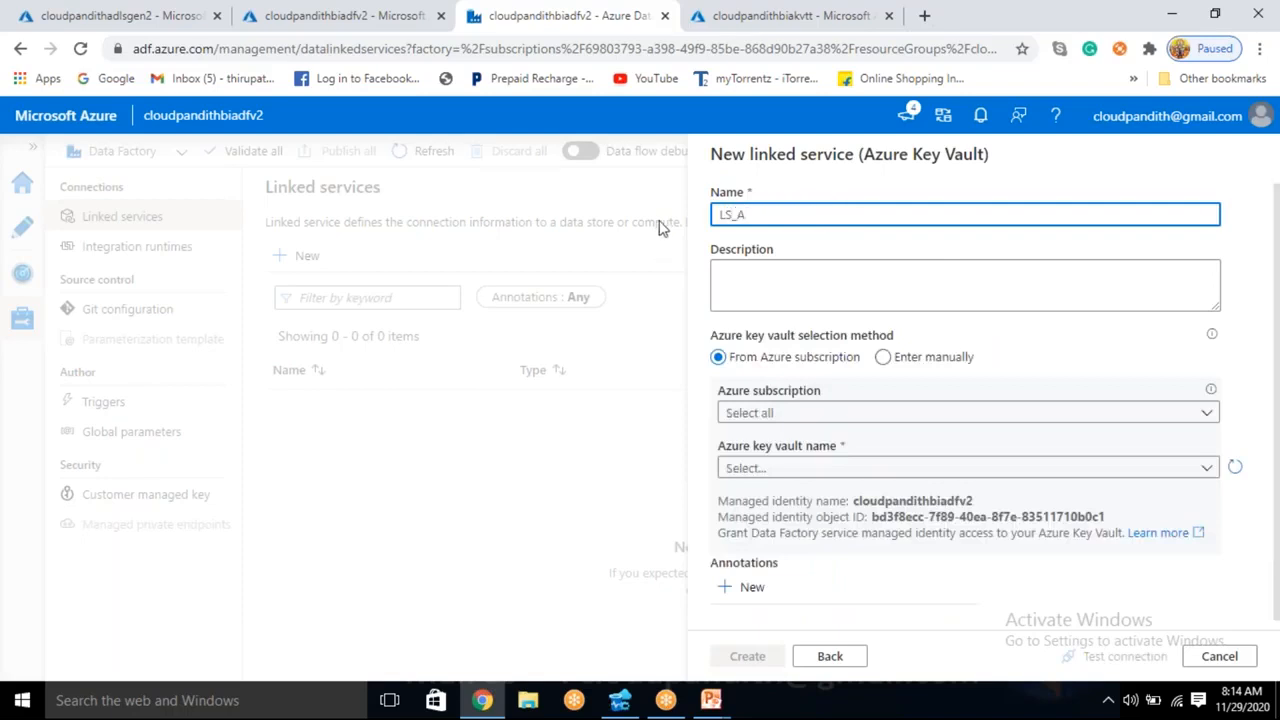
left_click(851, 412)
left_click(812, 469)
left_click(809, 466)
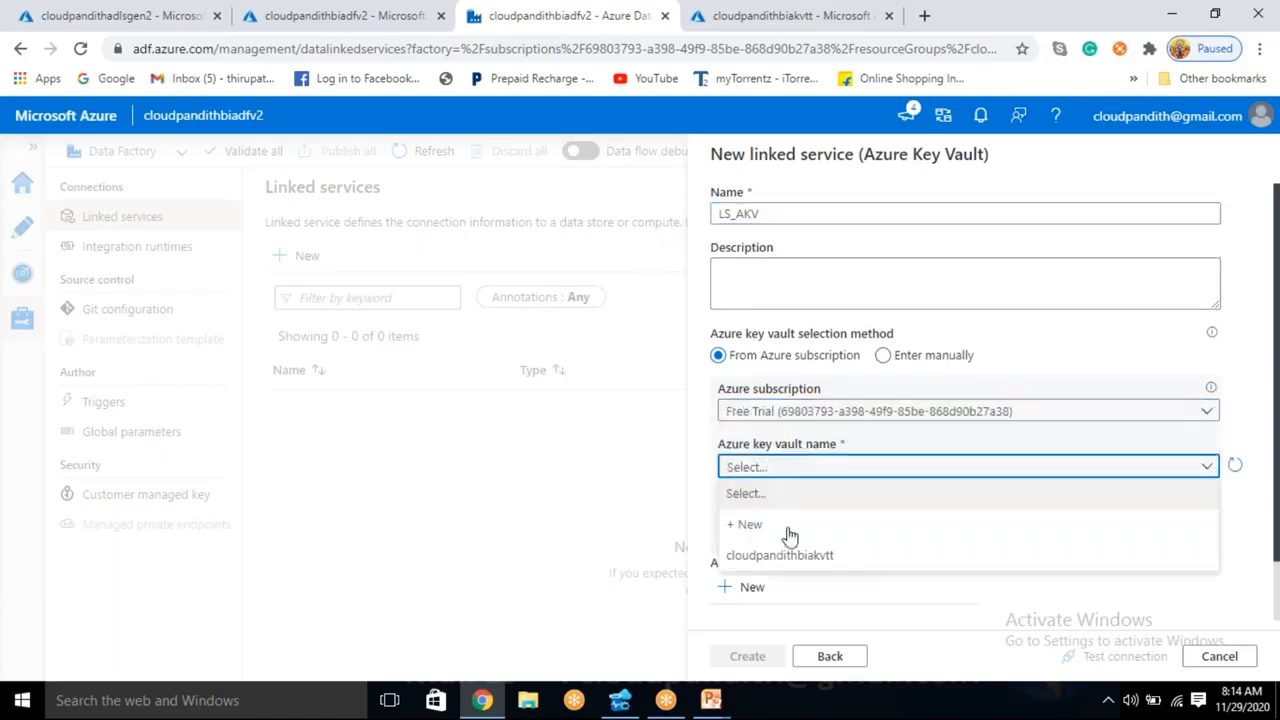
left_click(786, 557)
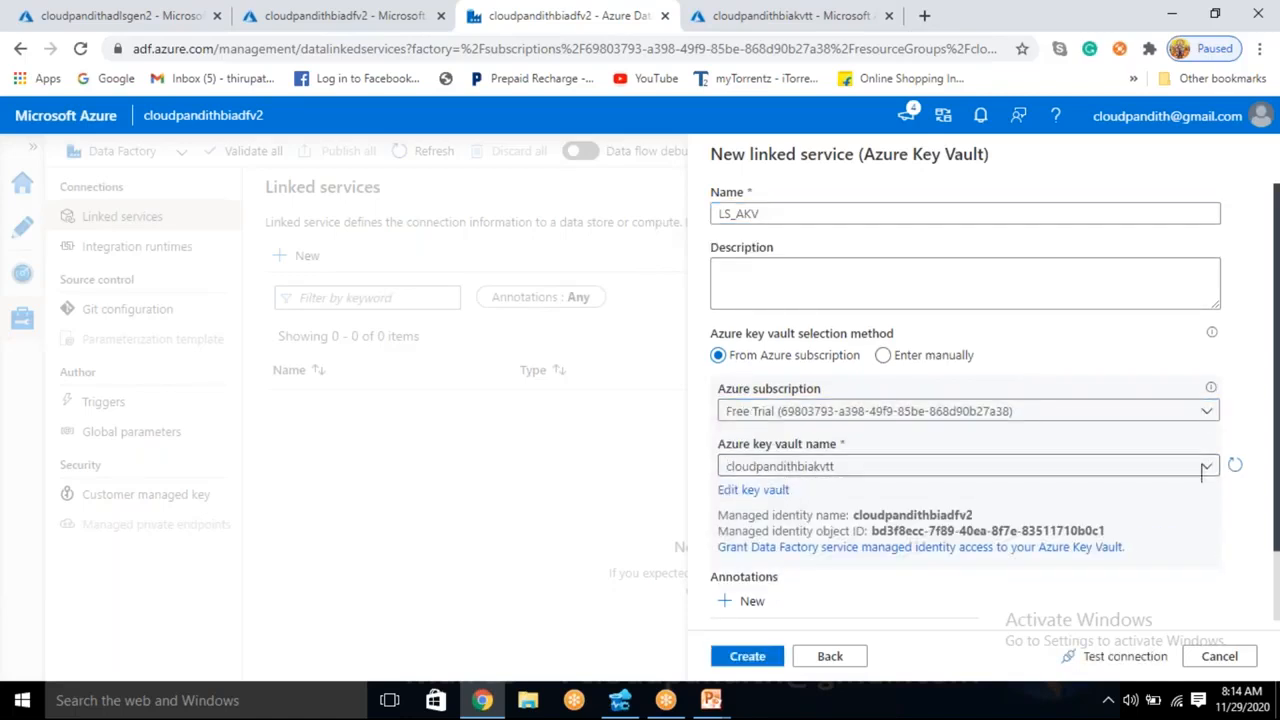
left_click(1118, 658)
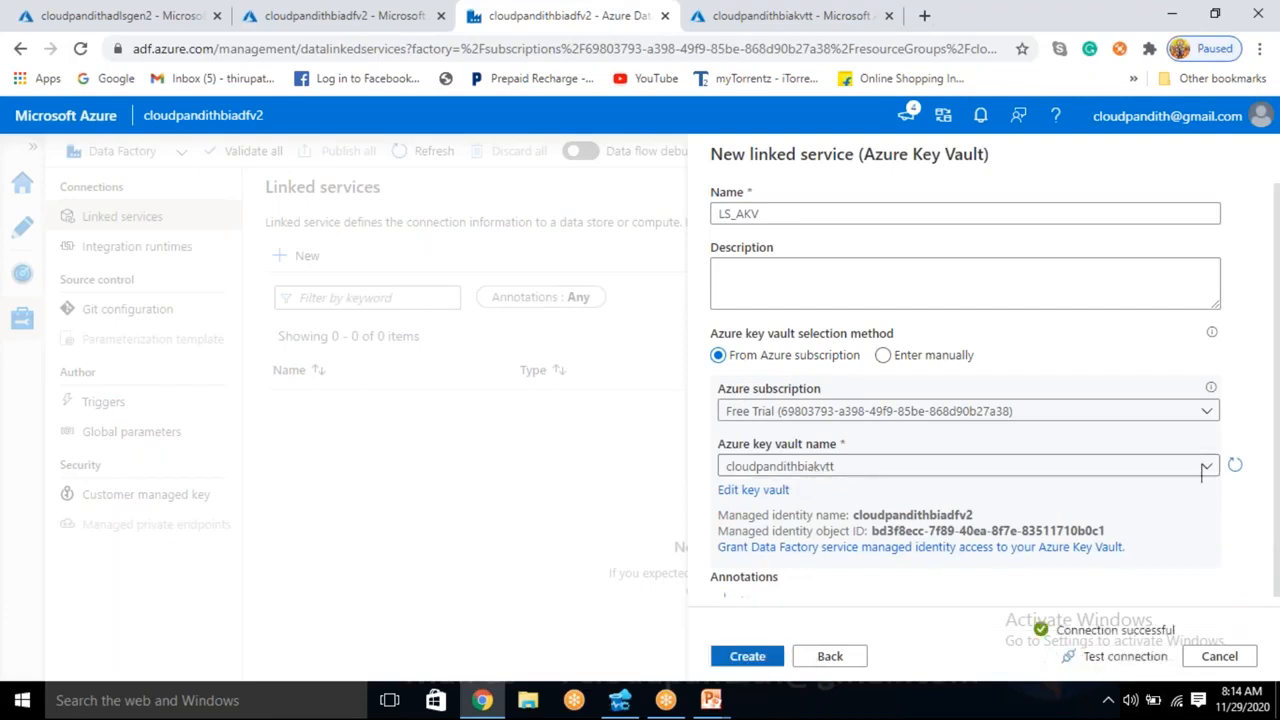
- Create the LS_AKV linked service and publish the pending change to the live environment
left_click(748, 658)
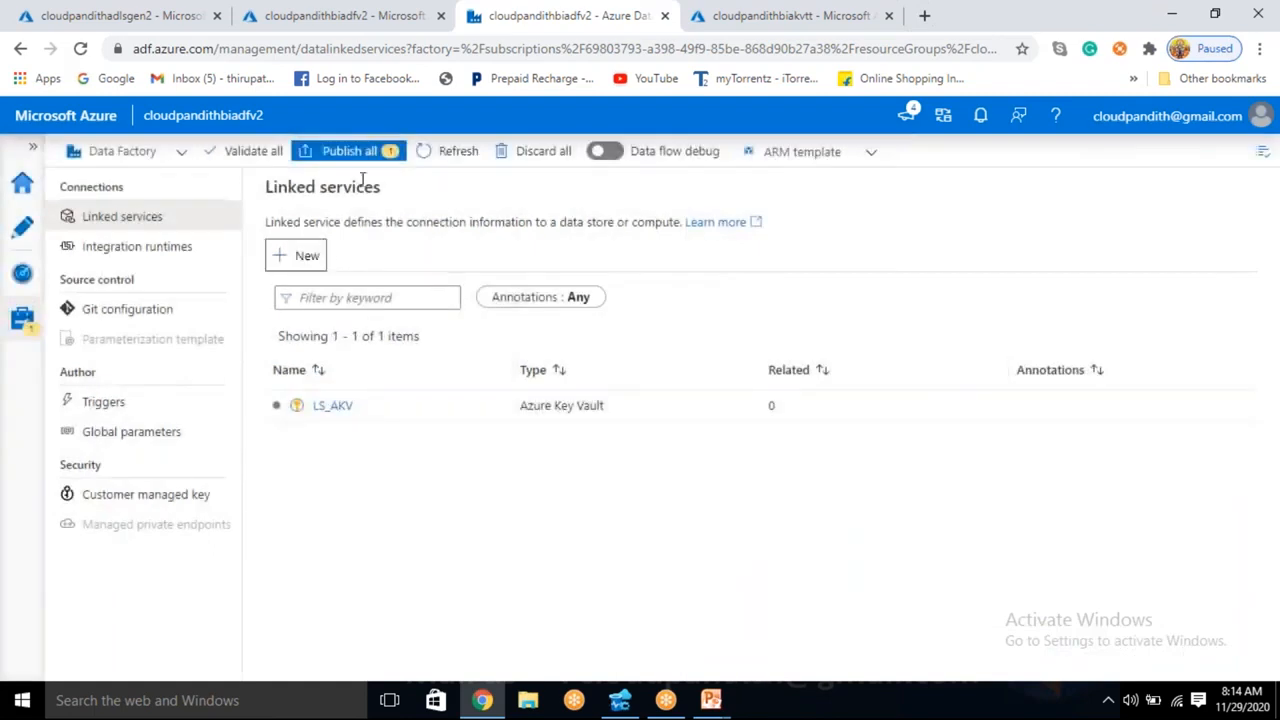
left_click(362, 155)
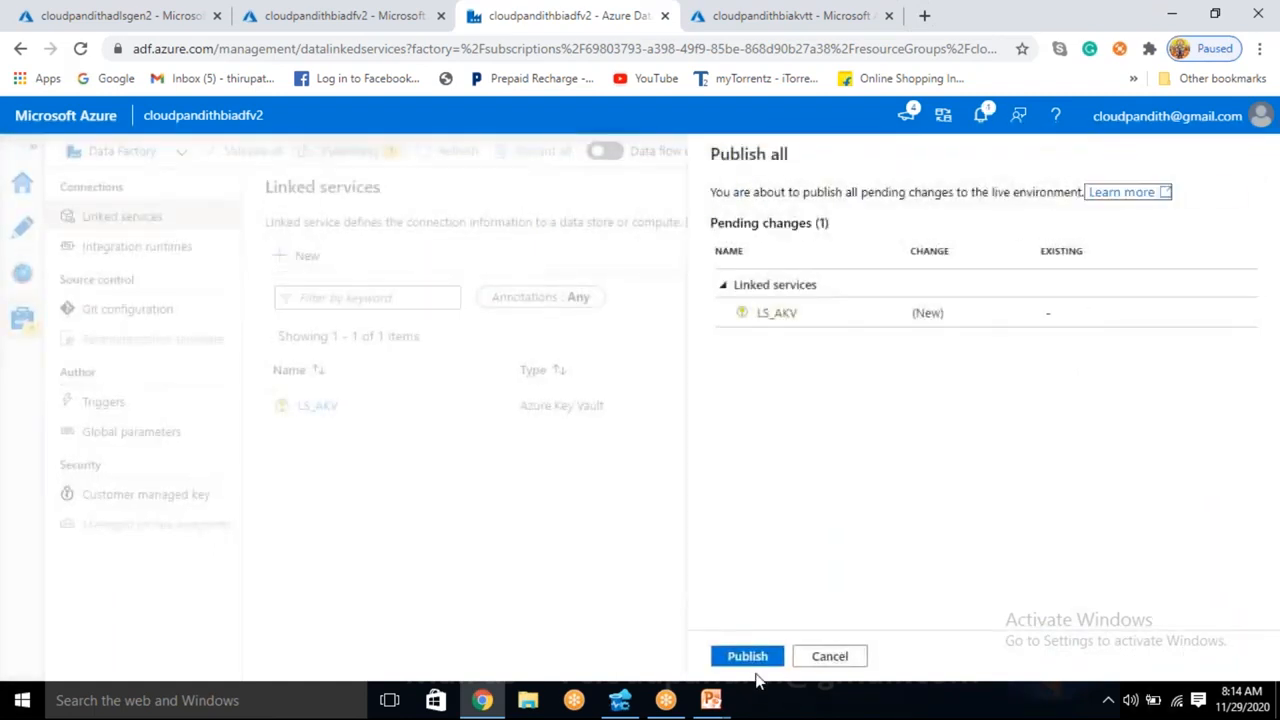
left_click(748, 658)
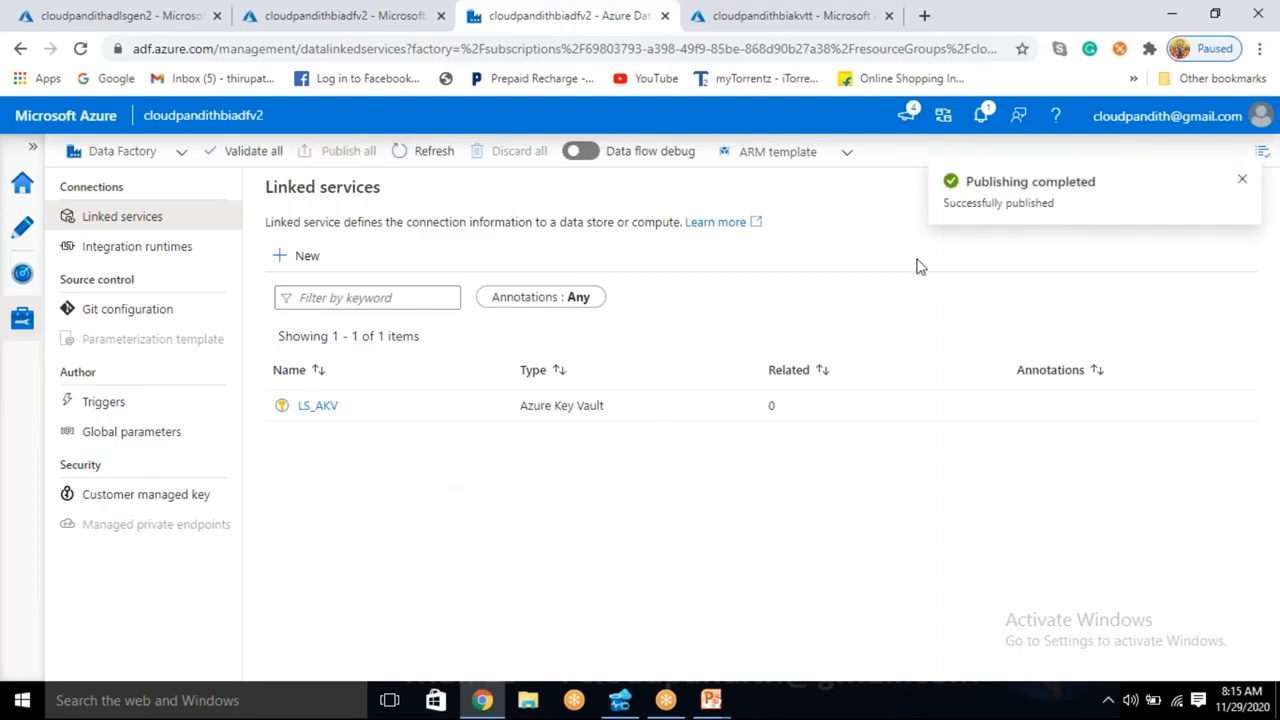
- Start a new Azure Data Lake Storage Gen2 linked service and name it LS_ADLSGEN2
left_click(297, 255)
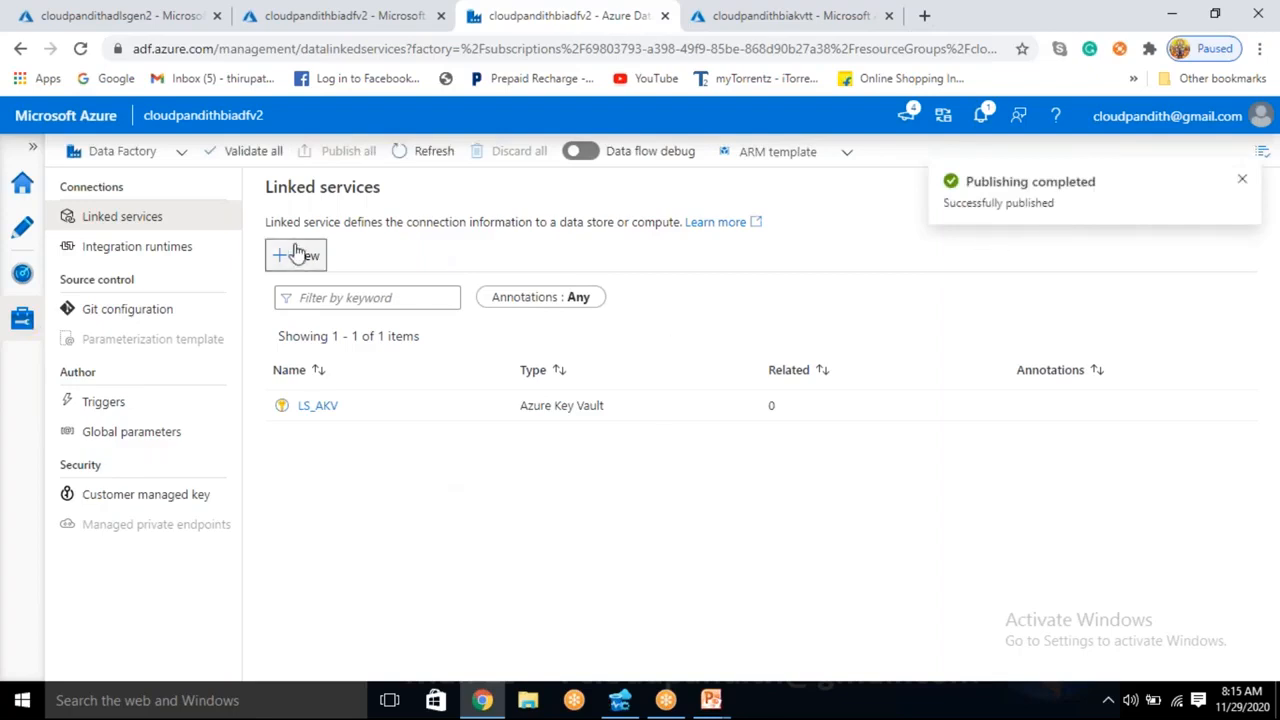
type("DATA LAKE")
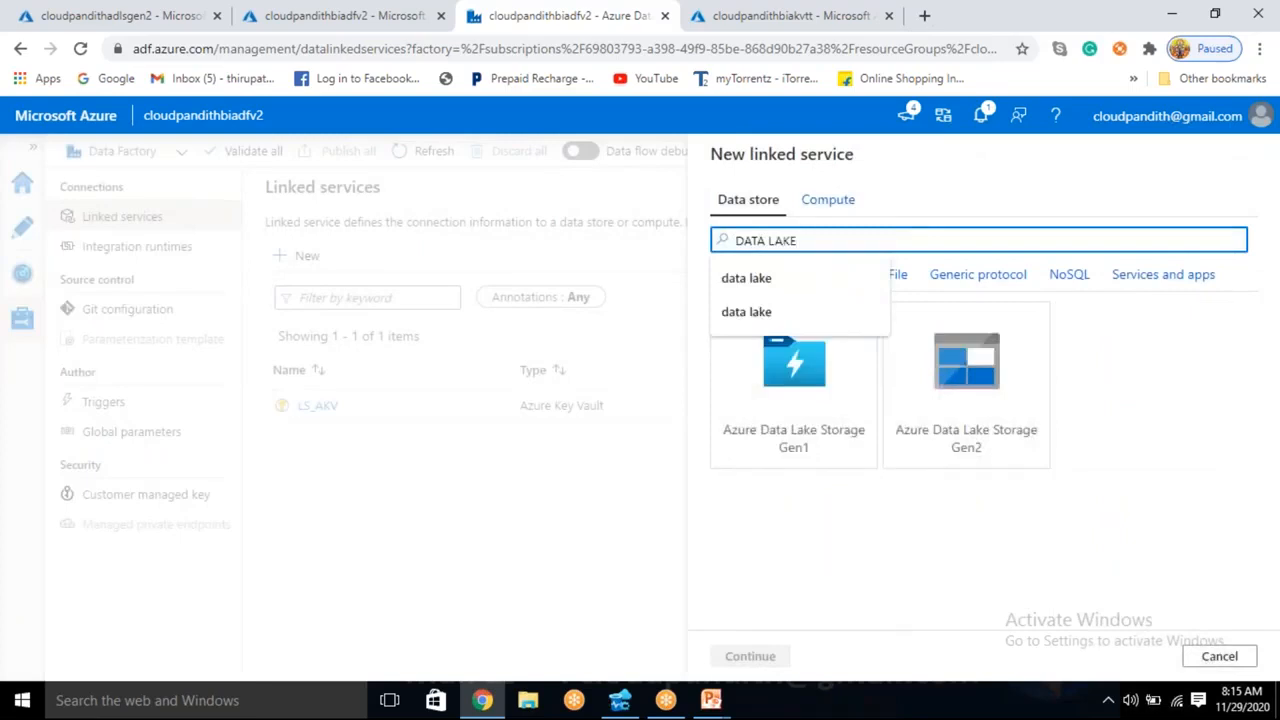
left_click(934, 430)
left_click(771, 660)
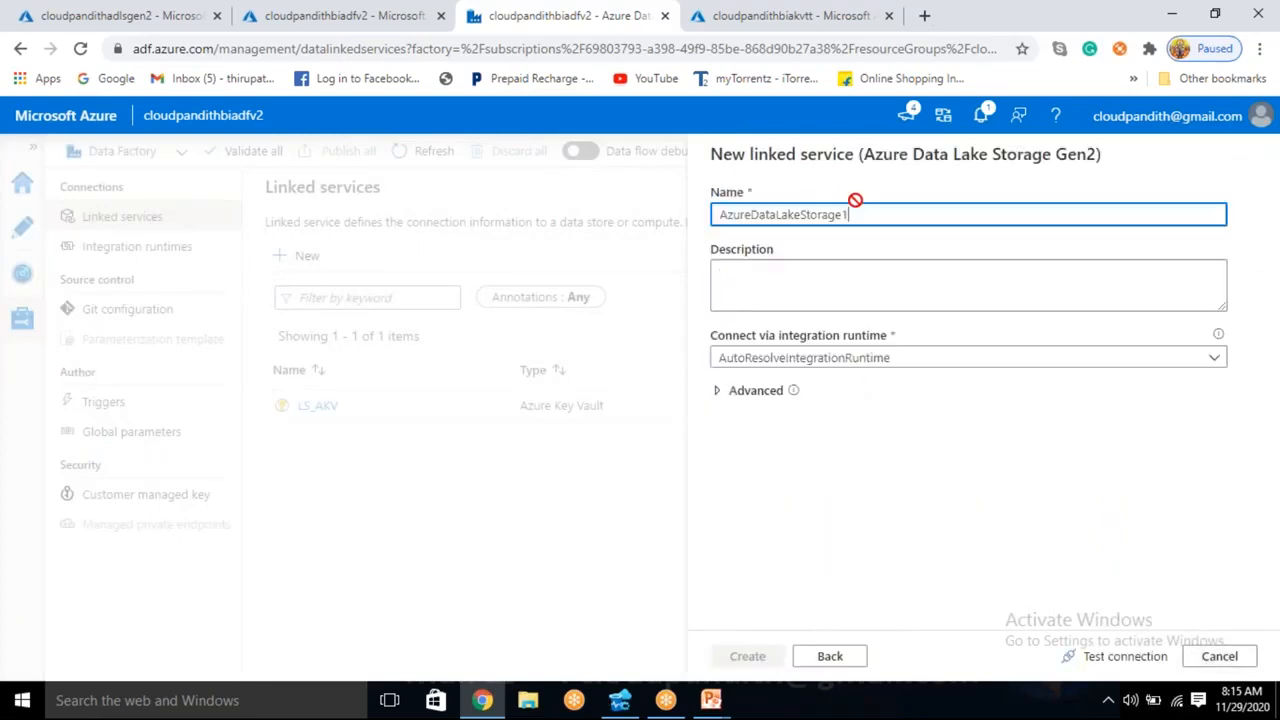
key("BackSpace")
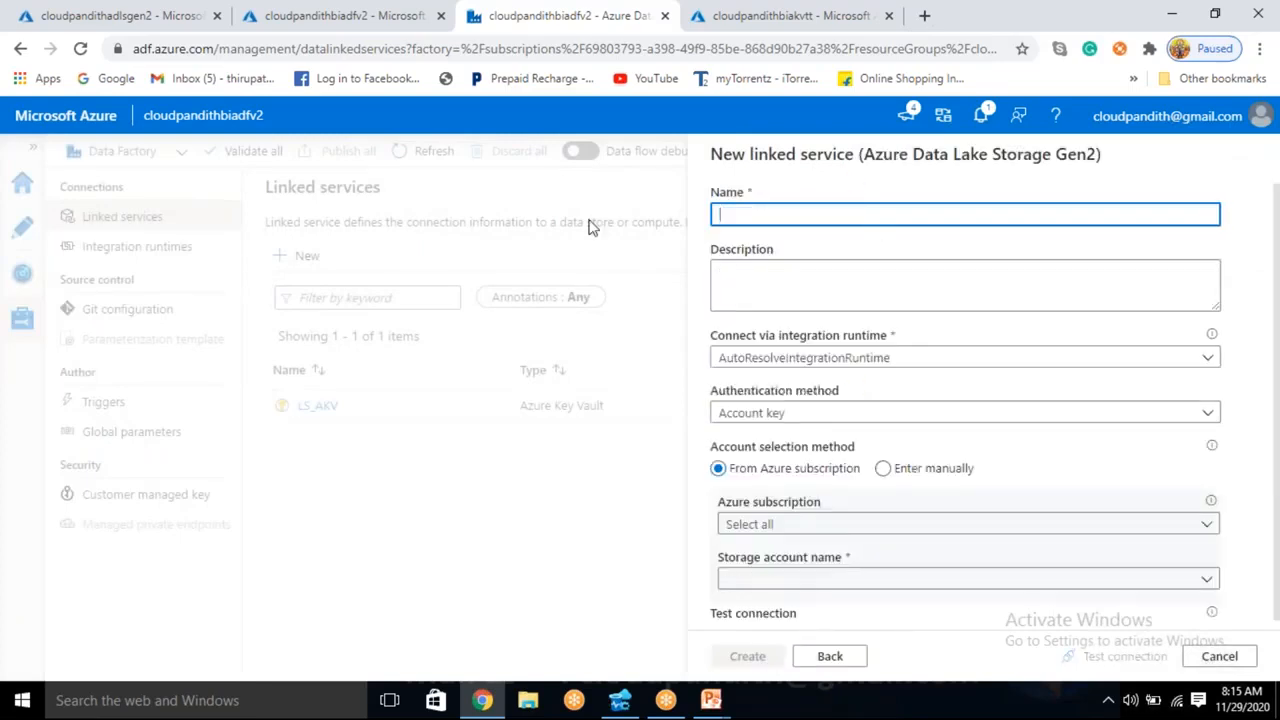
type("ls_")
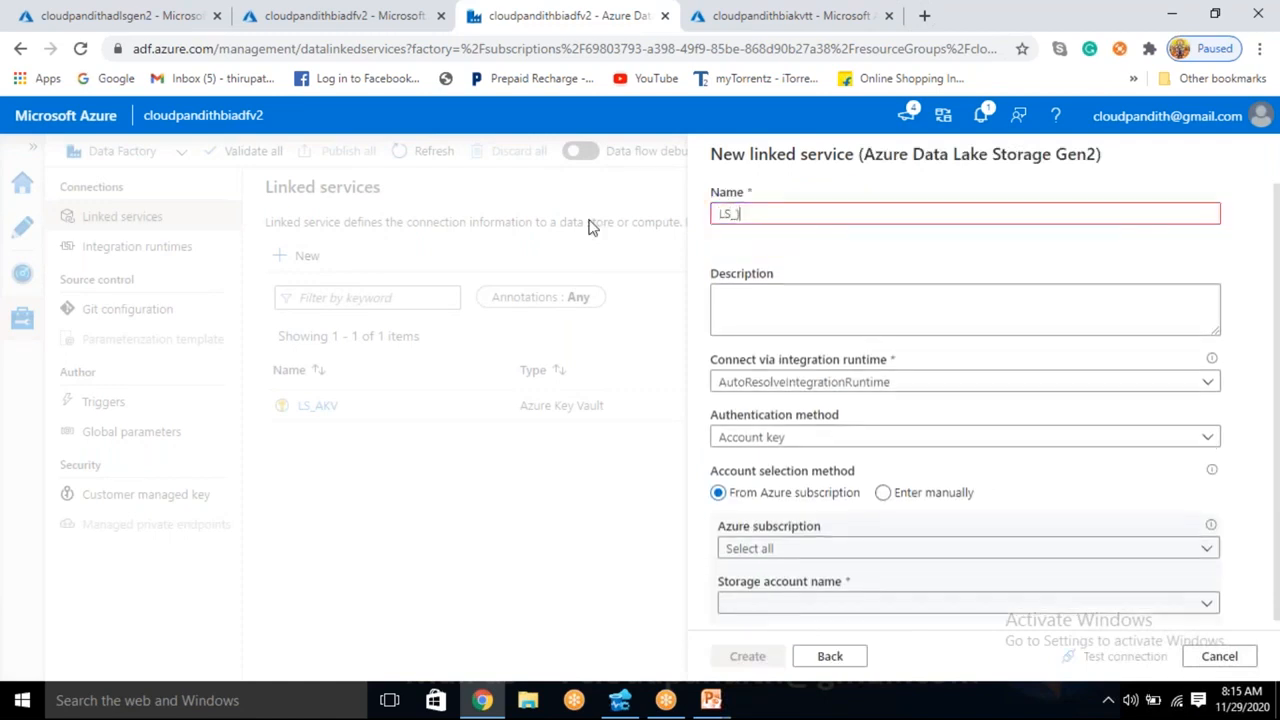
type("ADLSGEN")
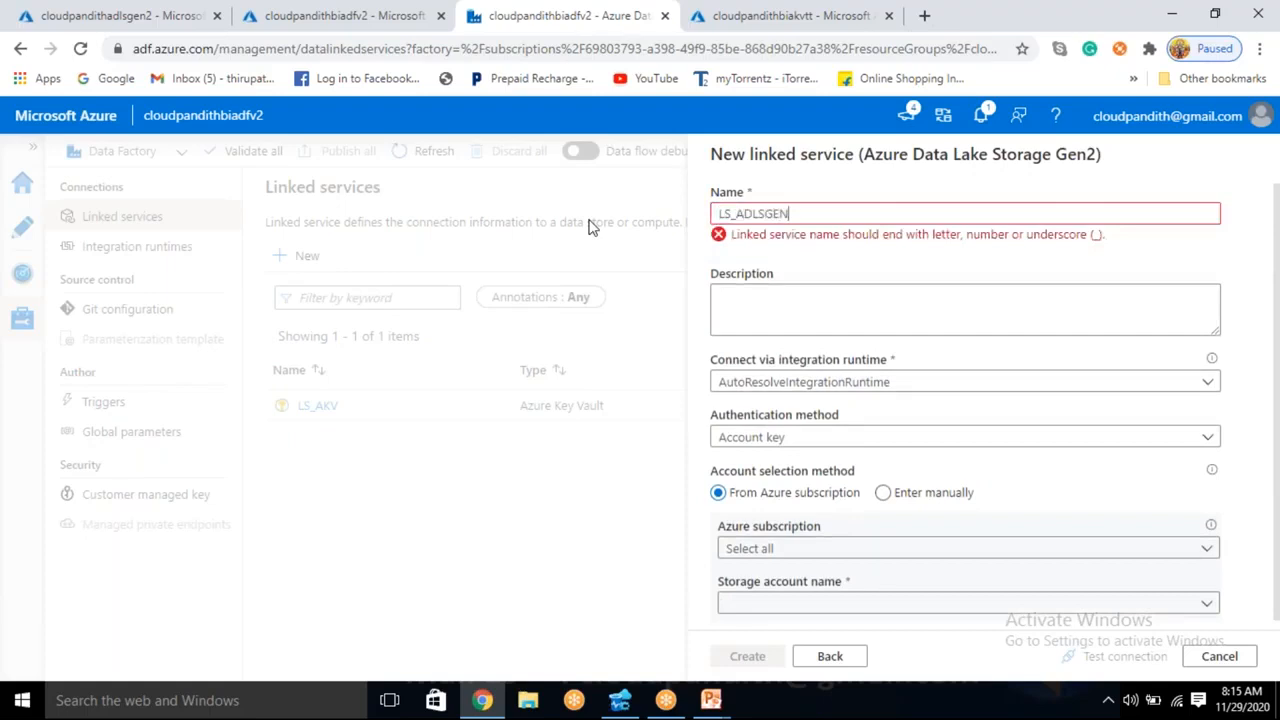
type("2")
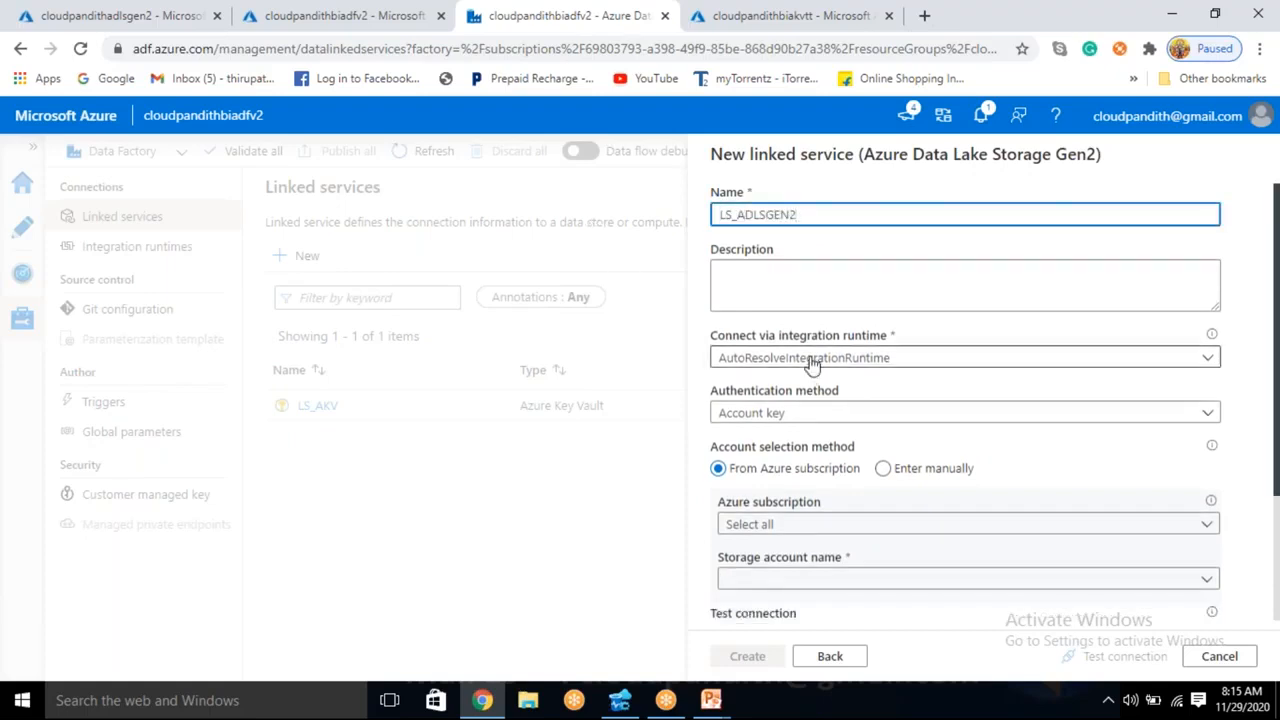
- Choose the cloudpandithadlsgen2 storage account from the Free Trial subscription for the linked service and test the connection
scroll(810, 365, "down", 2)
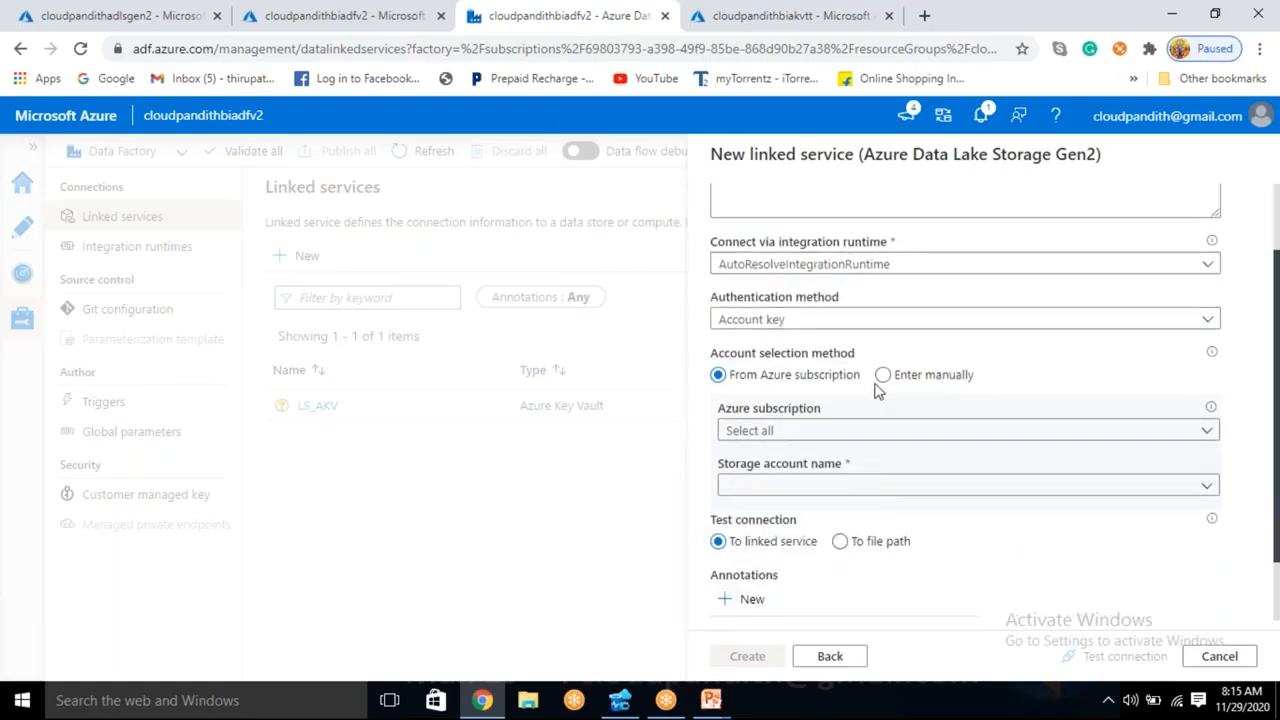
left_click(872, 428)
left_click(781, 492)
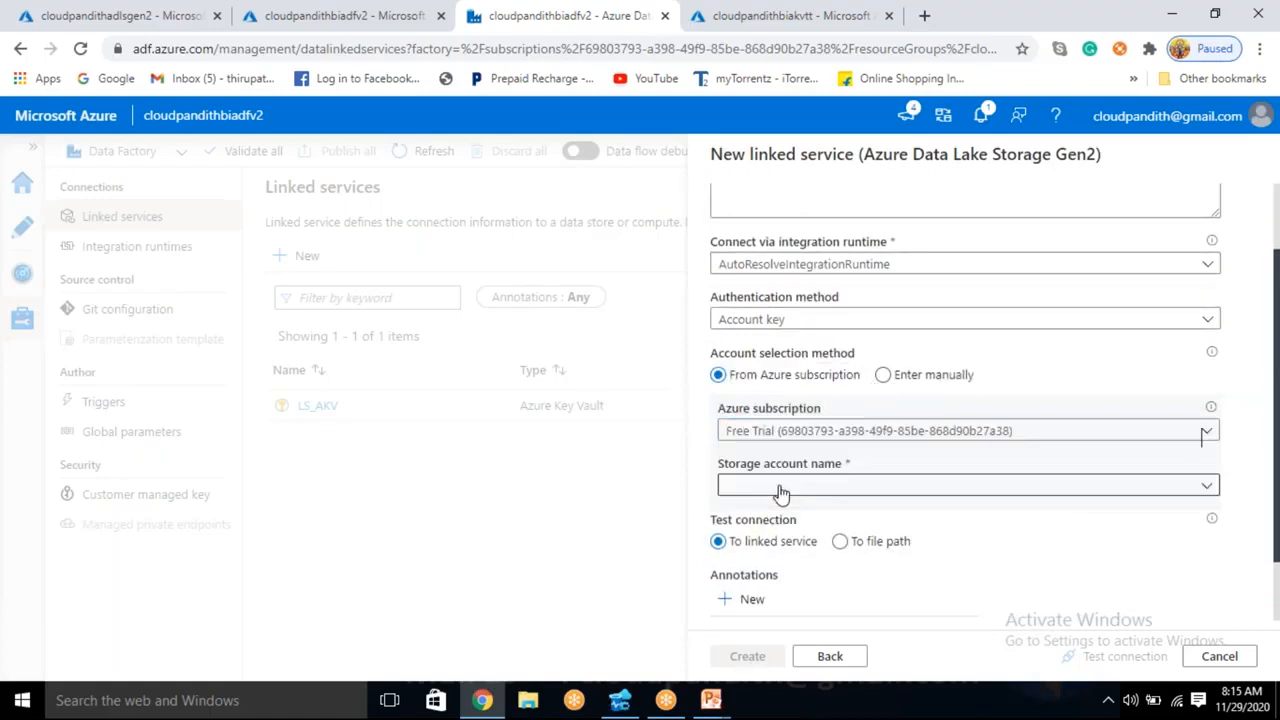
scroll(781, 492, "down", 2)
left_click(810, 408)
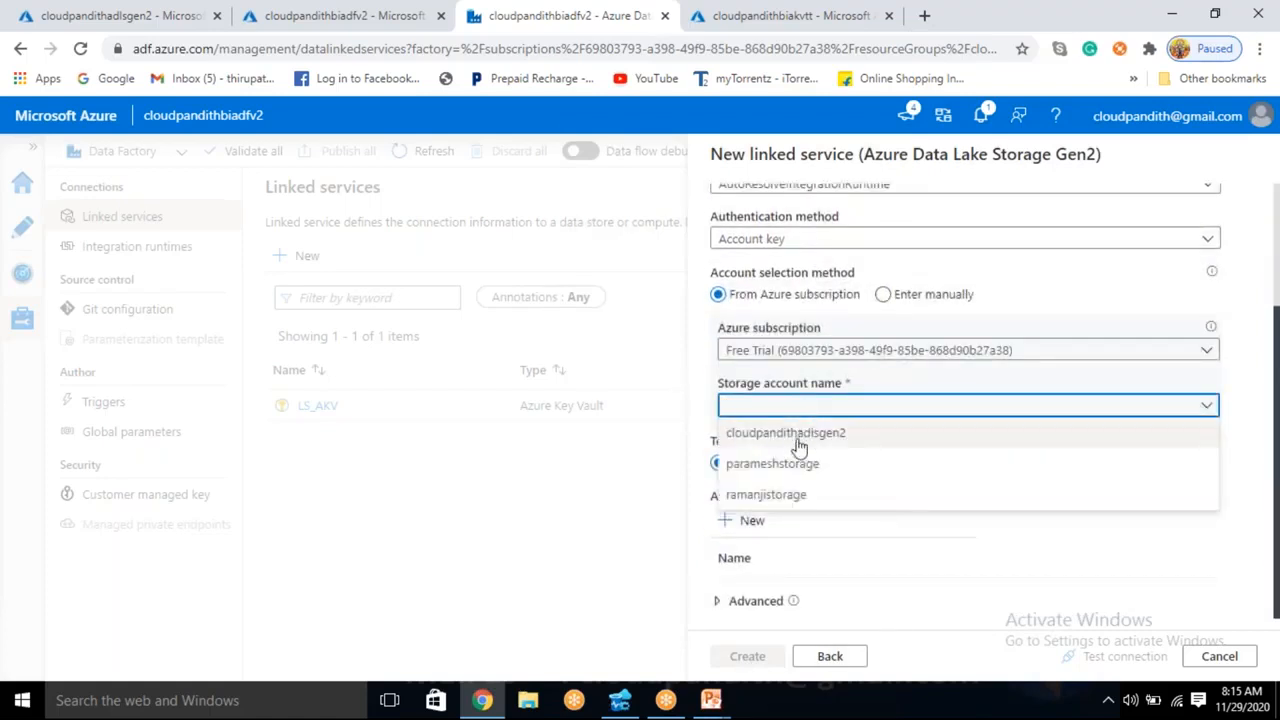
left_click(799, 440)
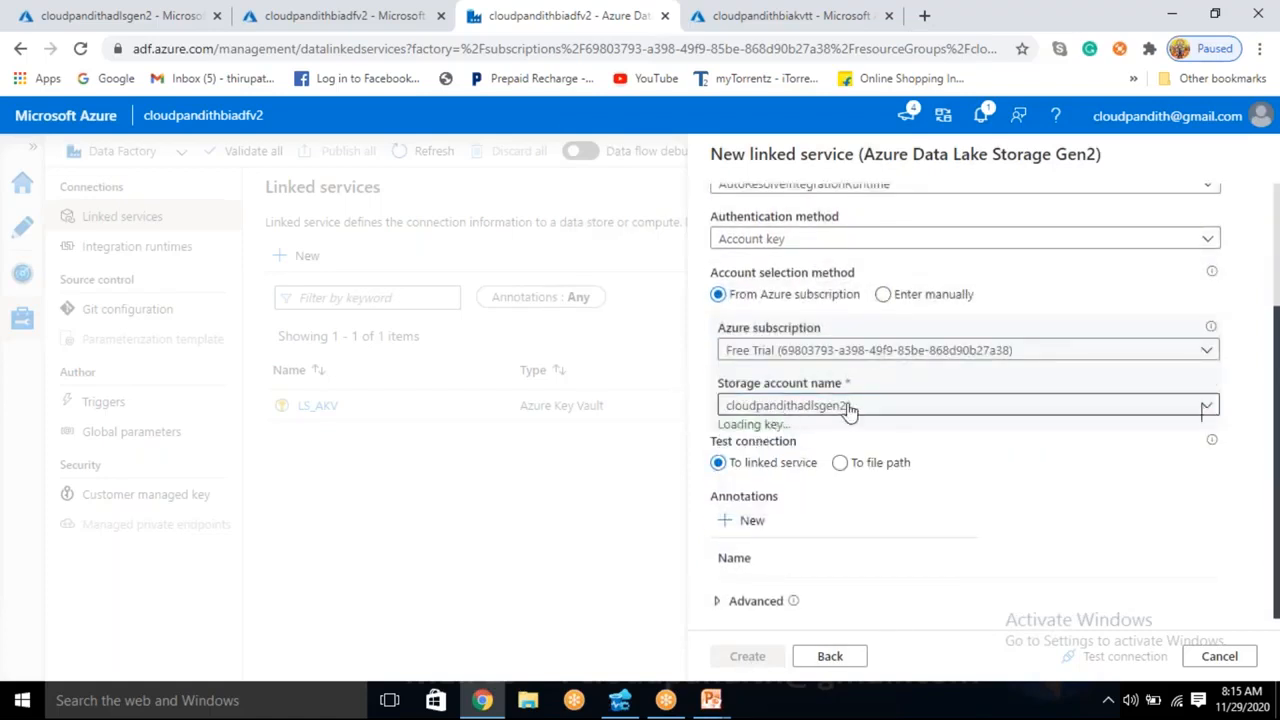
left_click(1082, 656)
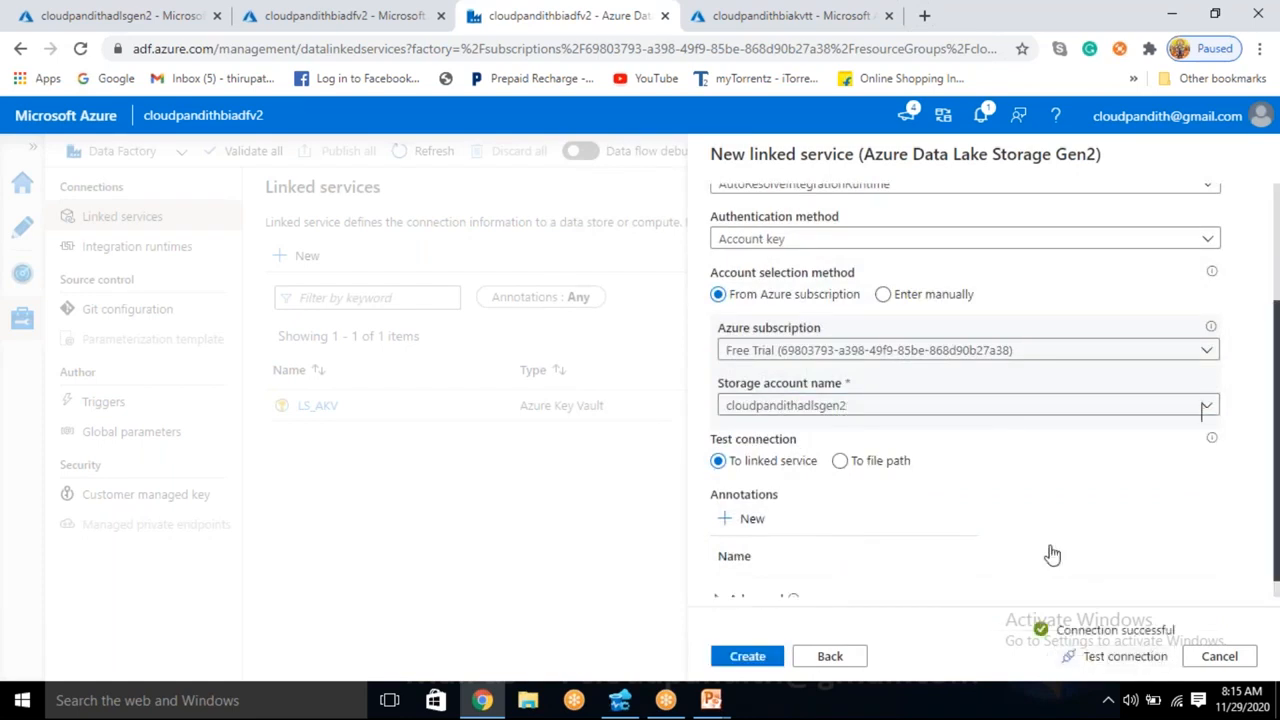
scroll(1051, 551, "up", 1)
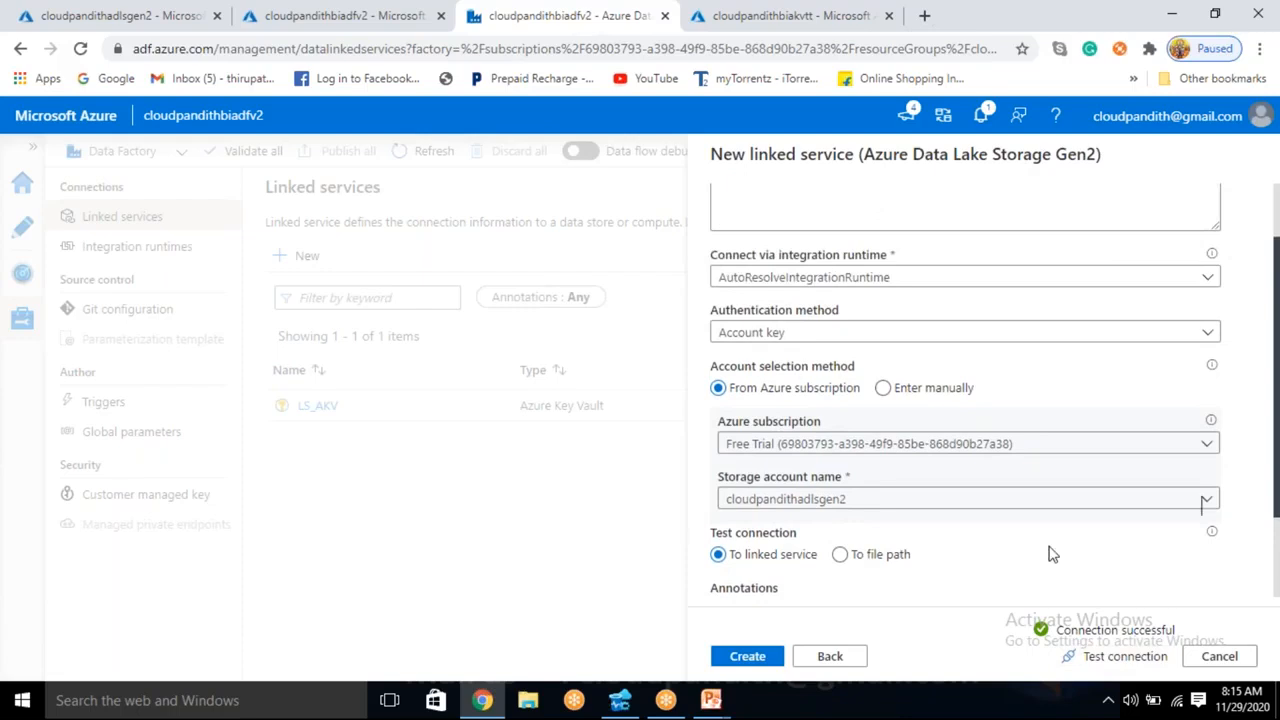
scroll(1051, 554, "down", 1)
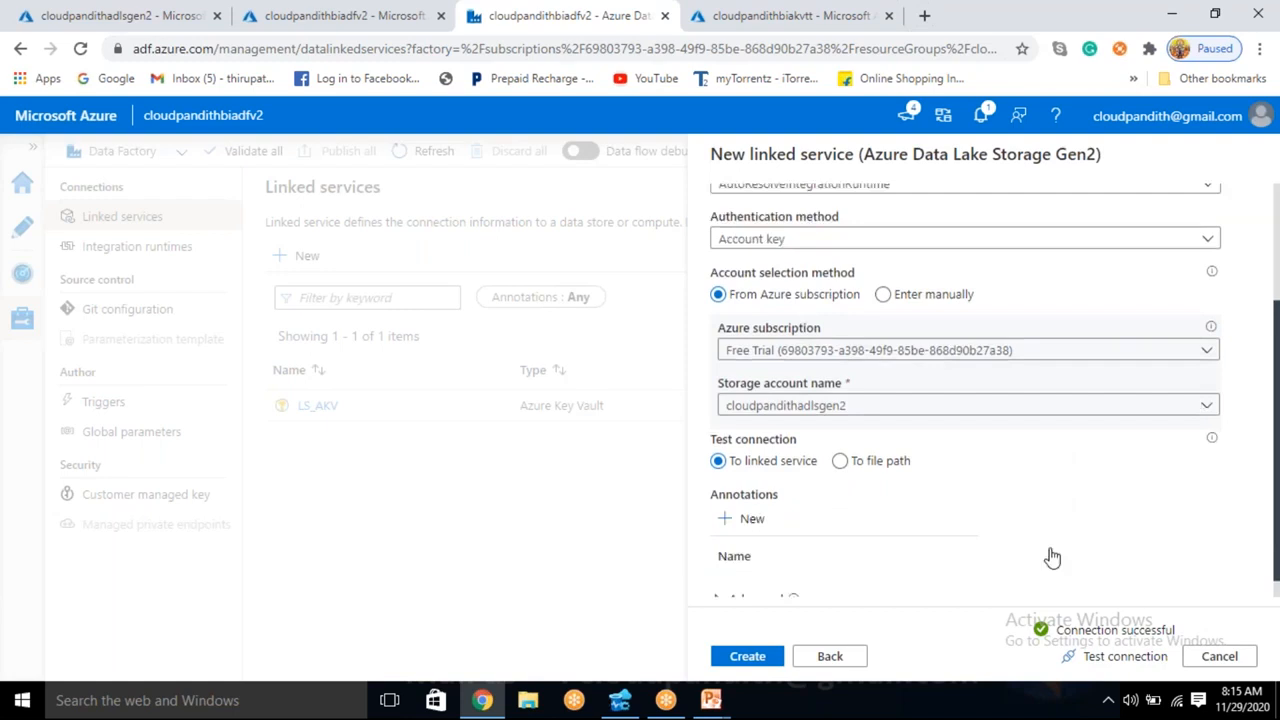
- Change the linked service's account selection method to manual entry and place the cursor in the storage account key field
left_click(883, 296)
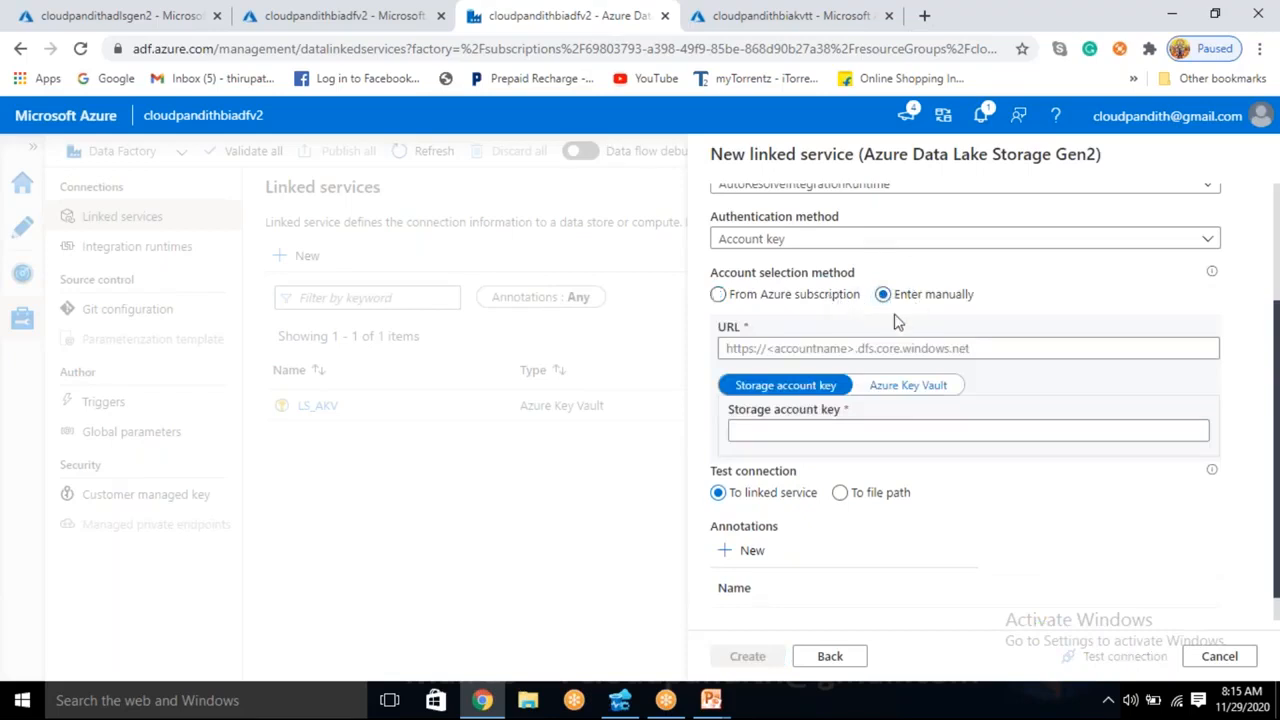
left_click(849, 428)
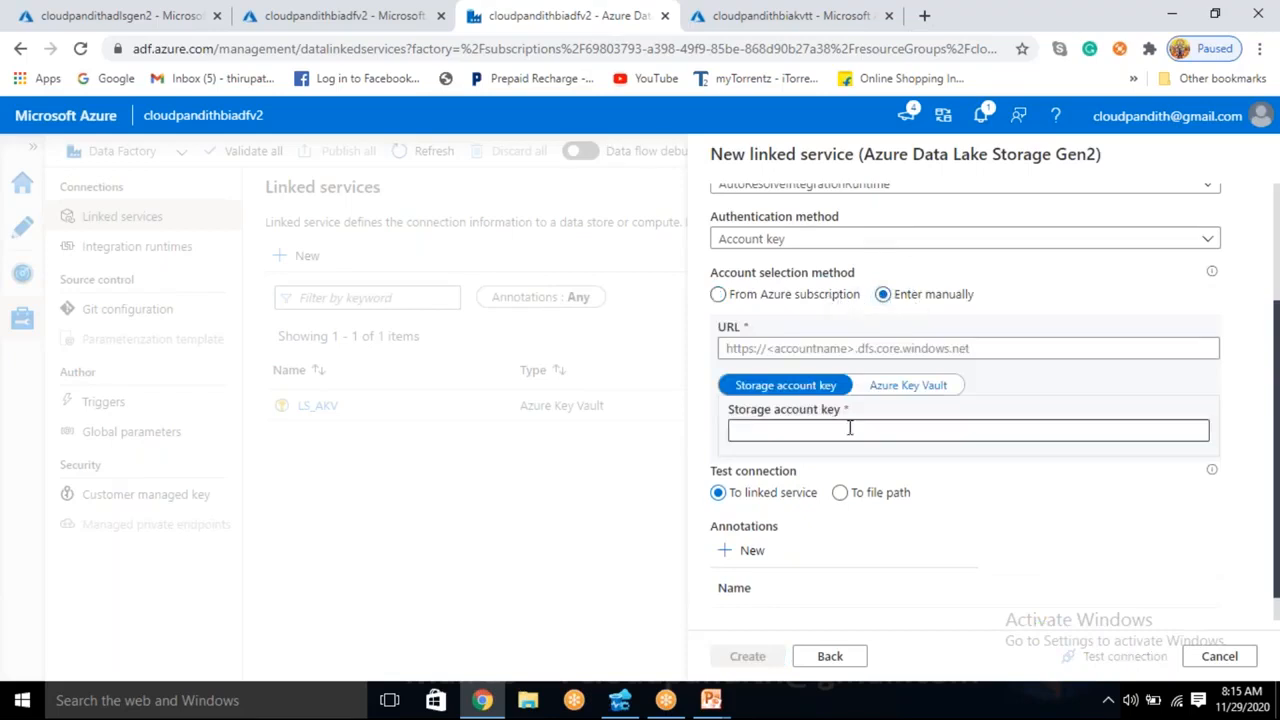
left_click(849, 430)
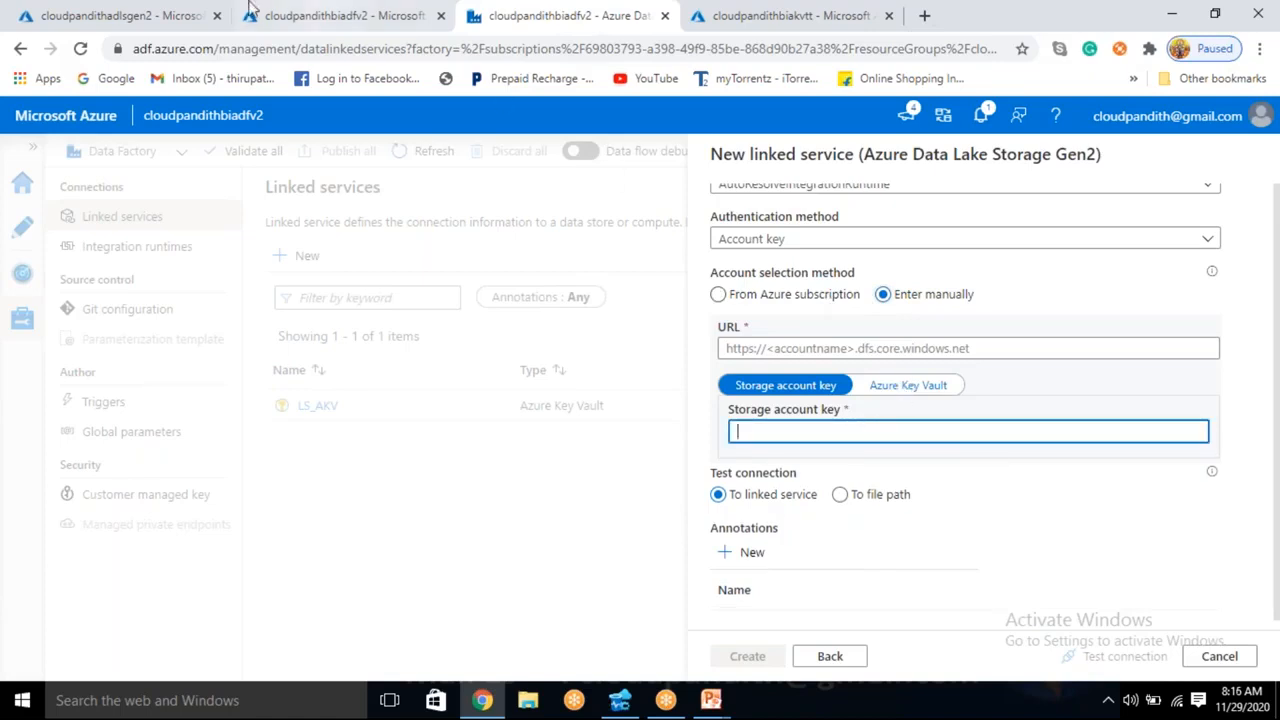
- Copy the key1 access key of the cloudpandithadlsgen2 storage account
left_click(138, 12)
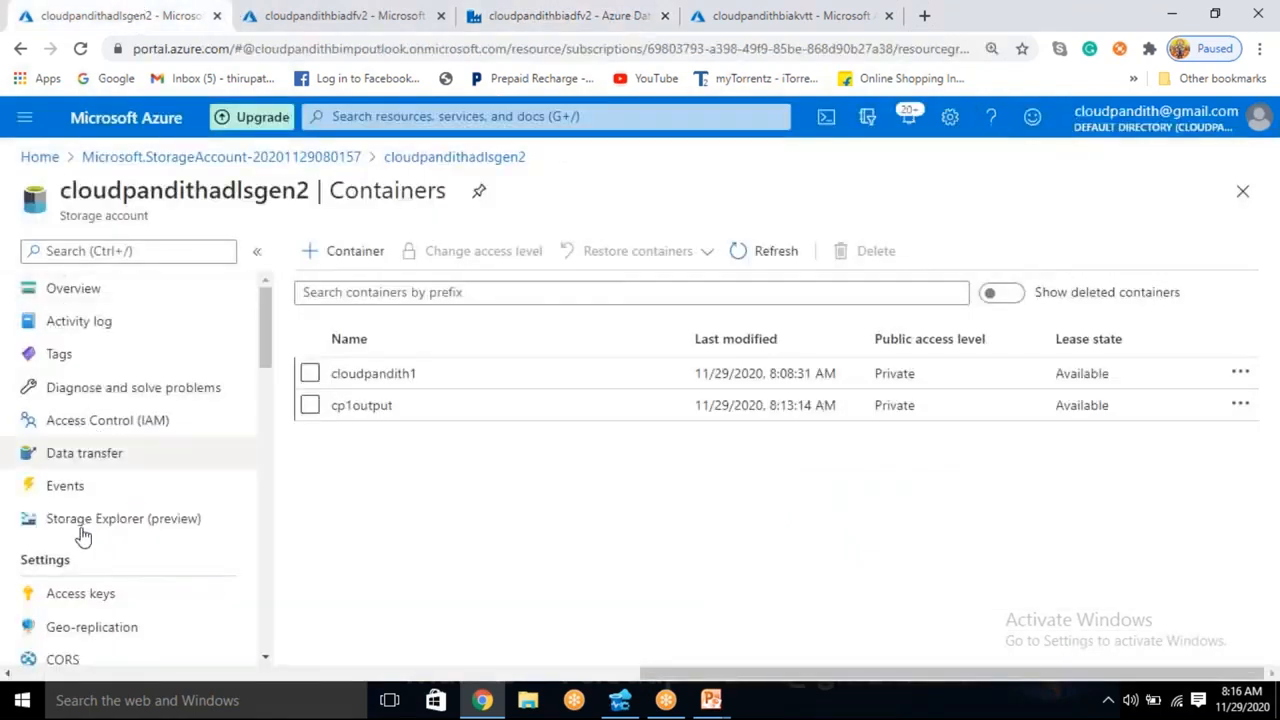
left_click(90, 600)
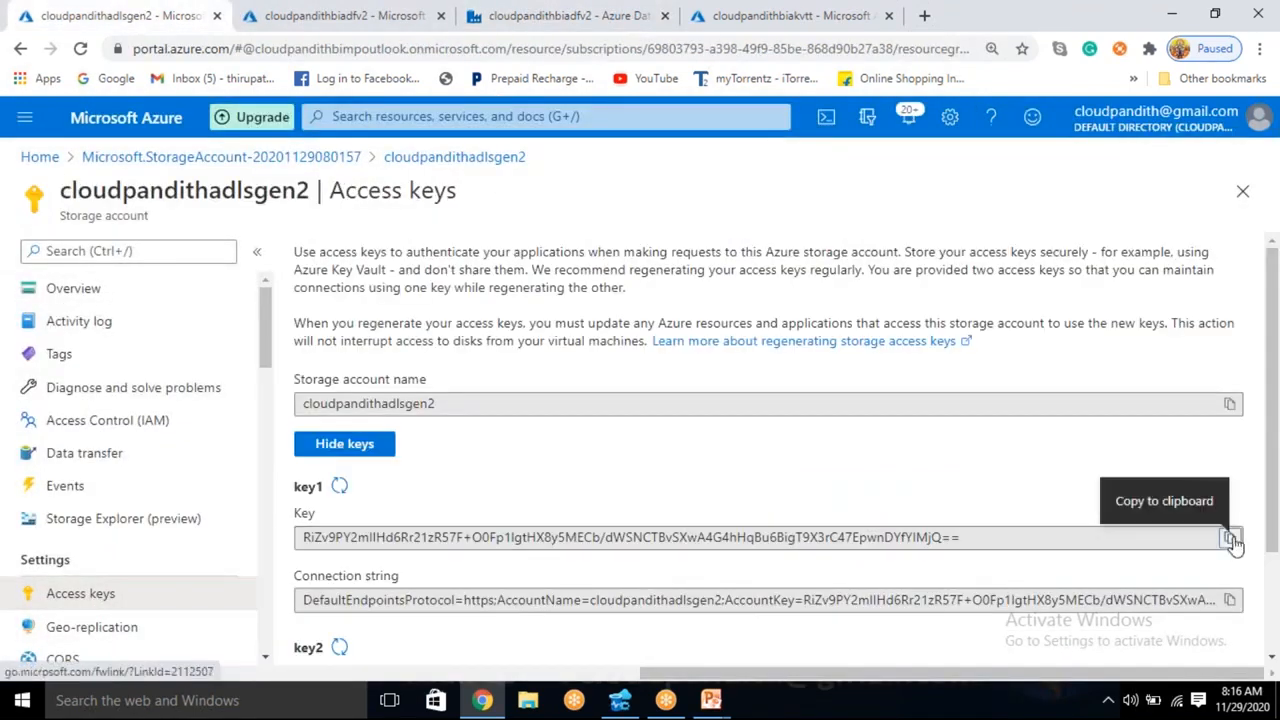
left_click(1229, 538)
- Create a secret named adlsaccountkey in the cloudpandithbiakvtt vault, pasting the storage account key as its value, and select its name in the list
left_click(760, 16)
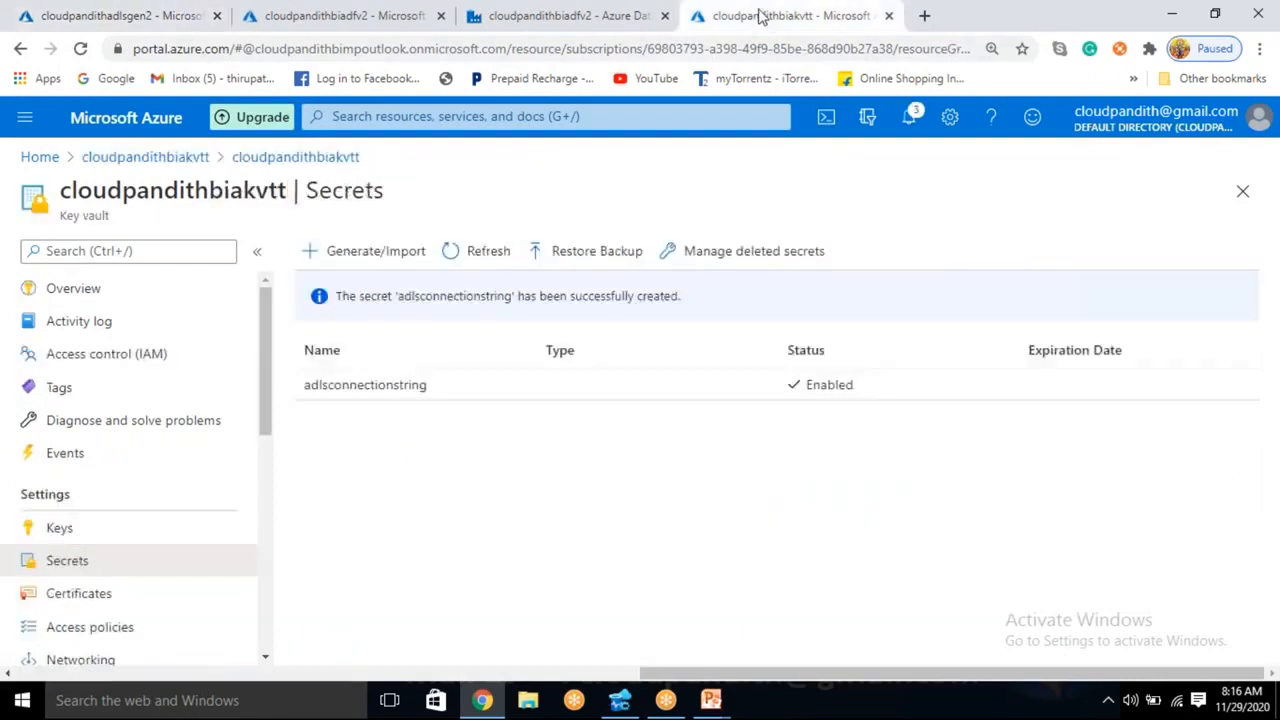
left_click(385, 249)
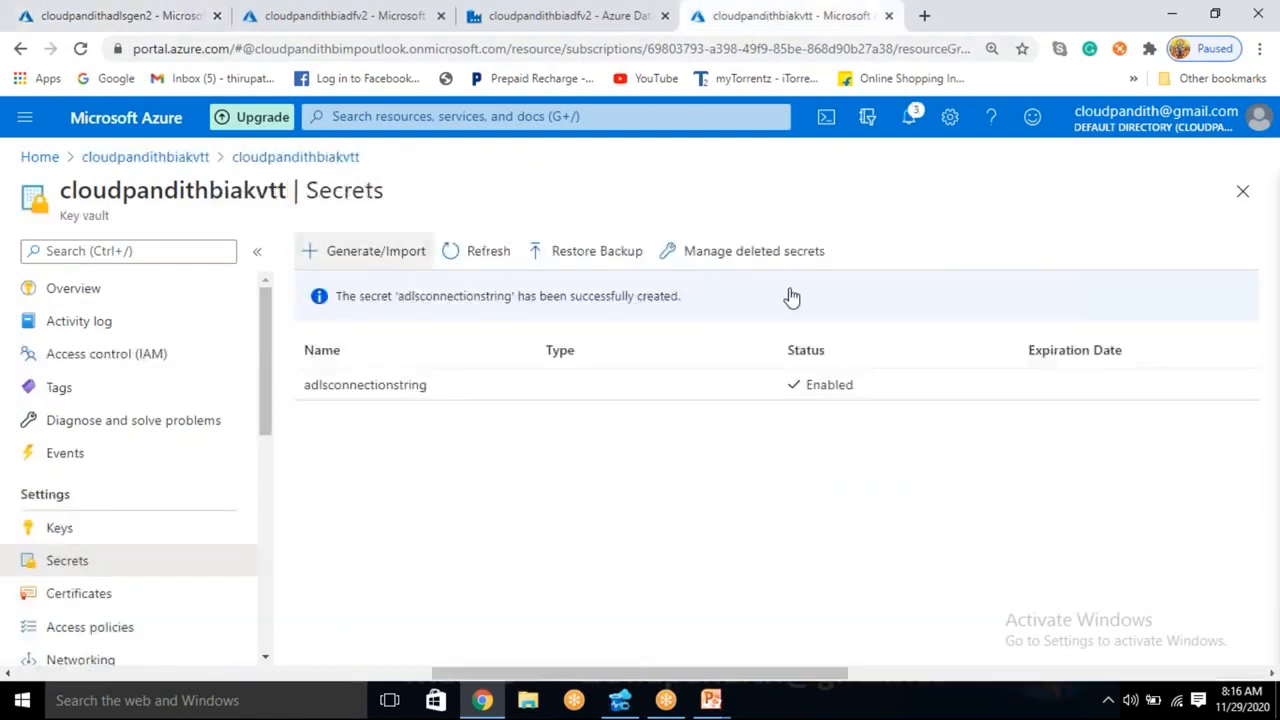
left_click(482, 317)
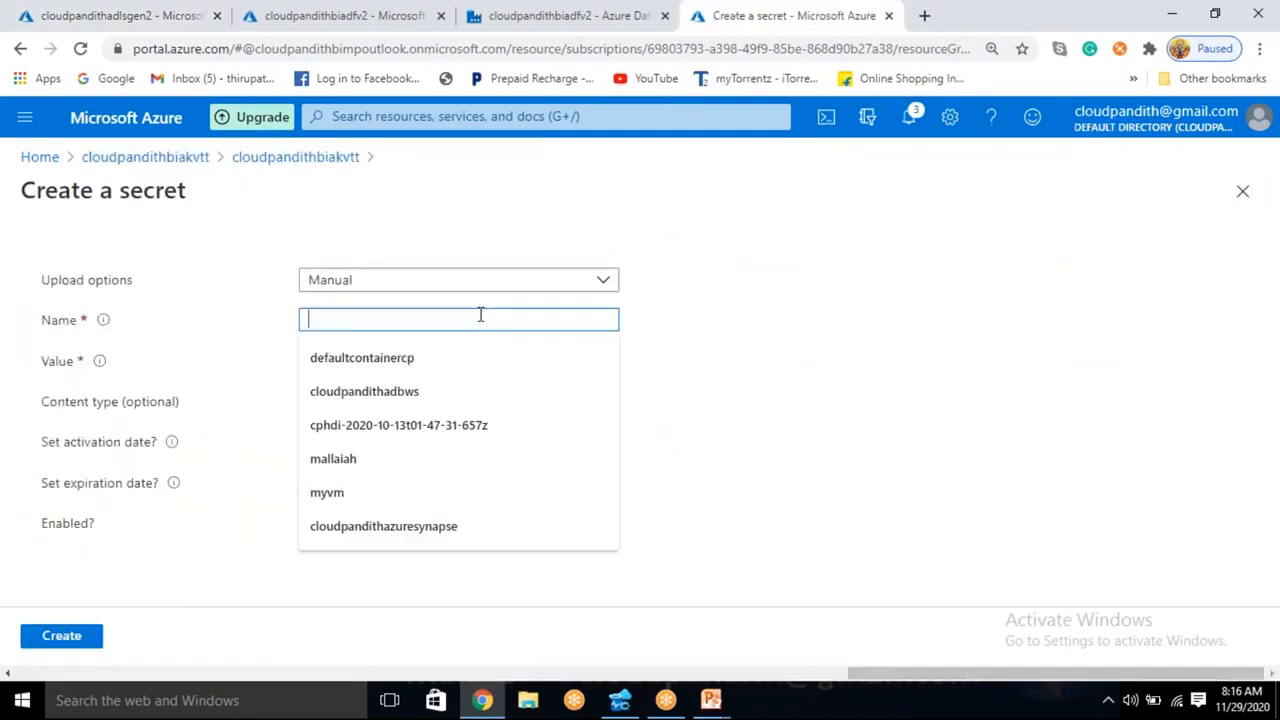
type("ACCOUNTKEY")
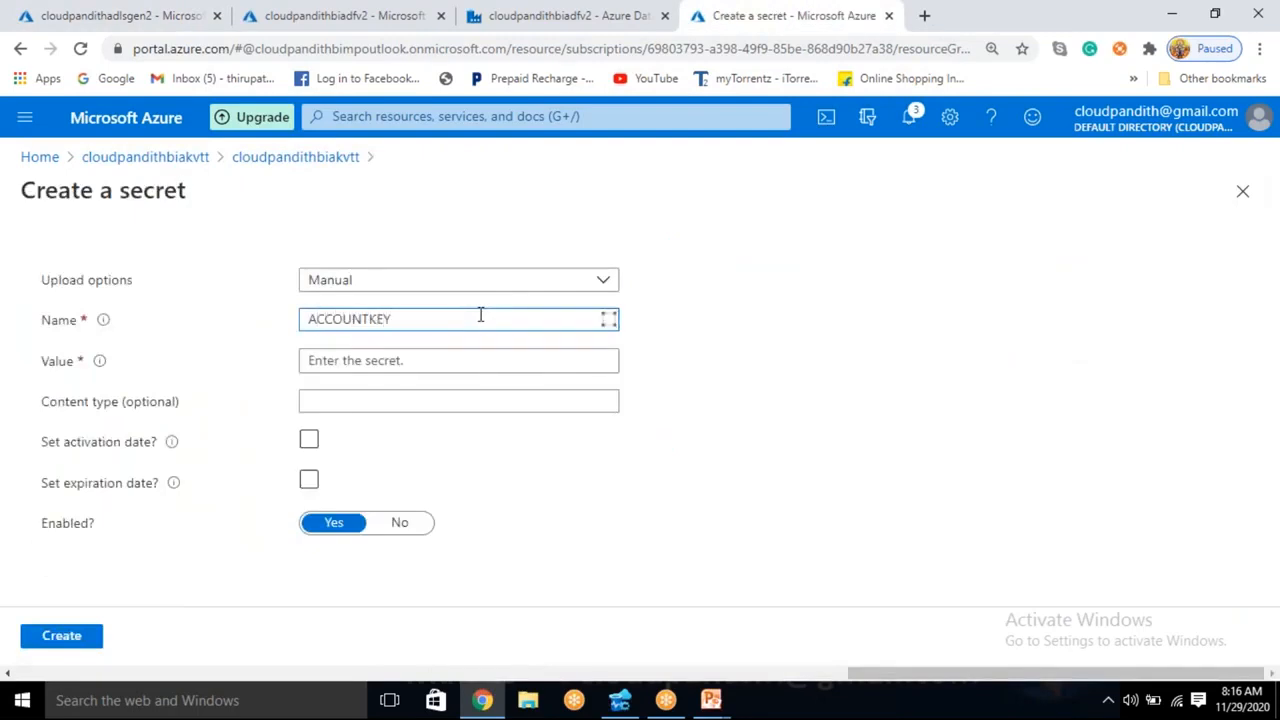
key("Home")
type("ADLS")
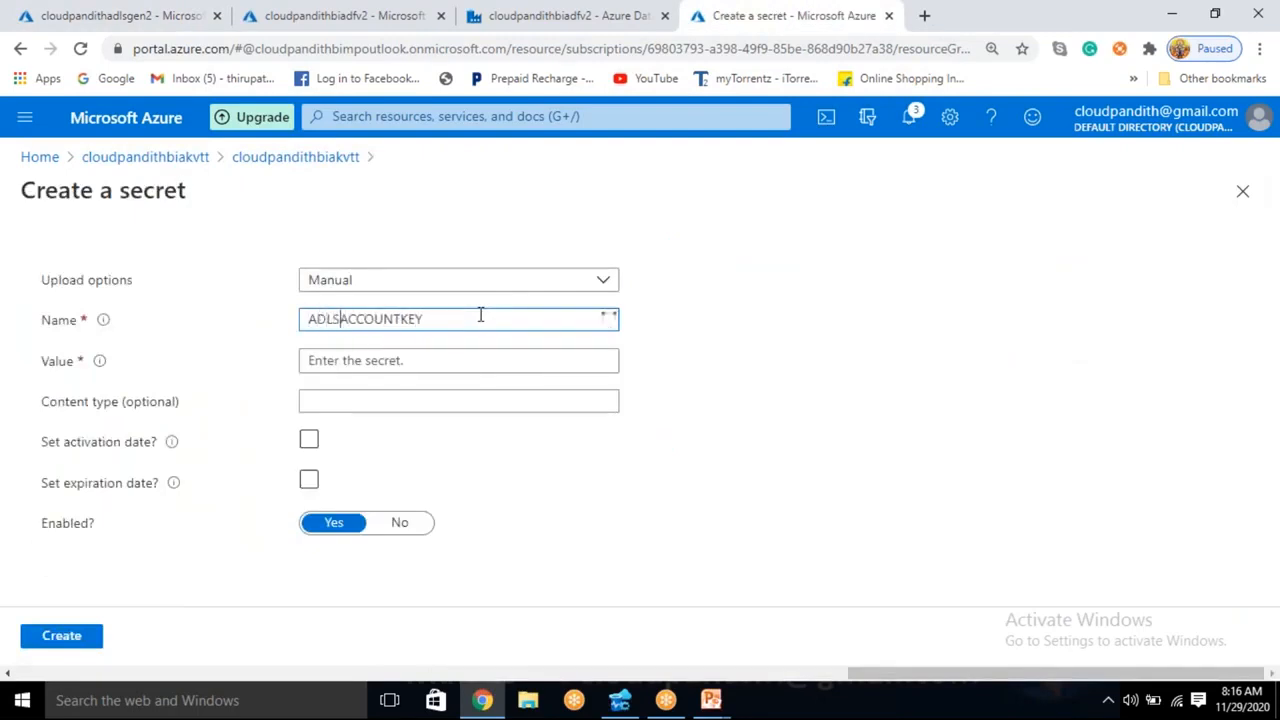
key("ctrl+a")
key("BackSpace")
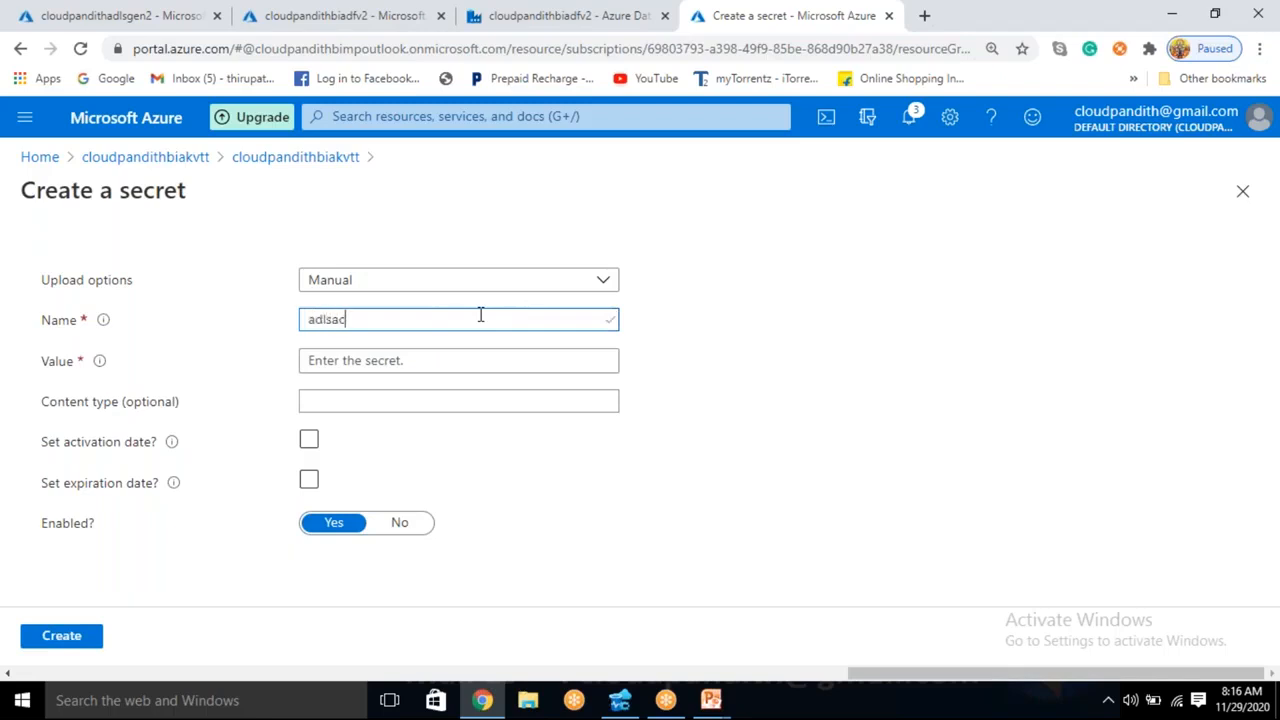
left_click(422, 358)
key("ctrl+v")
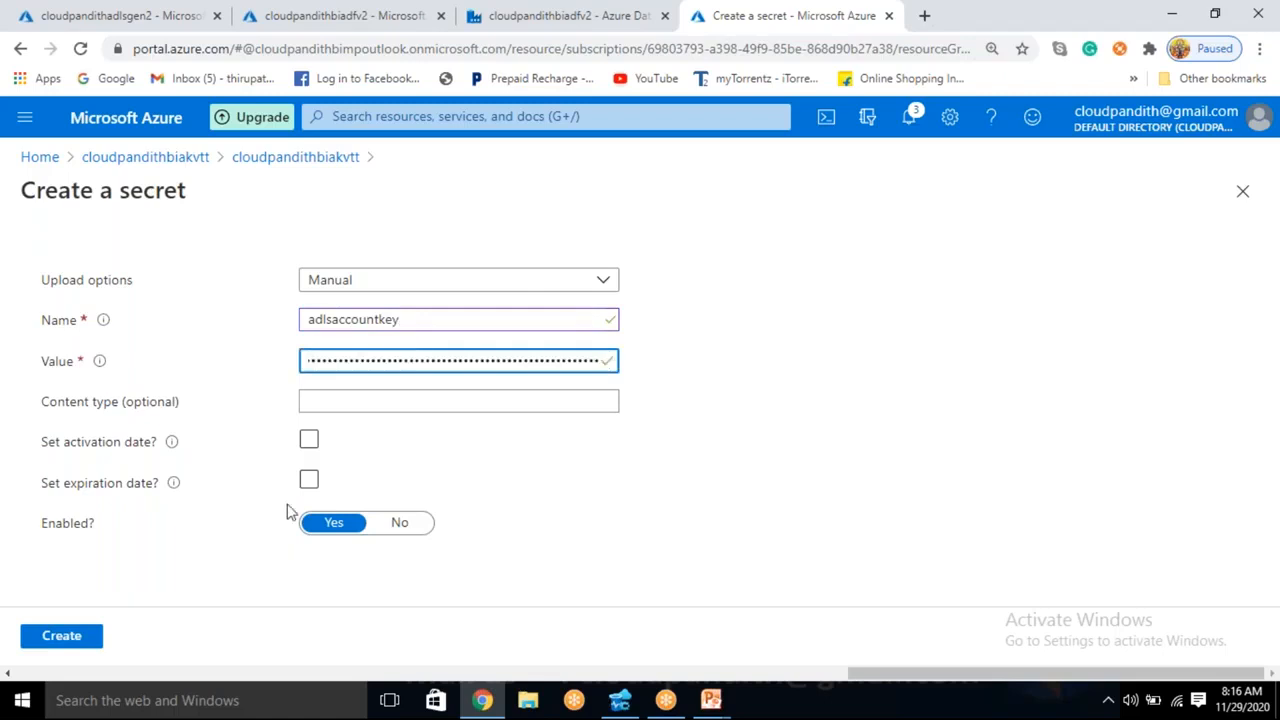
left_click(80, 641)
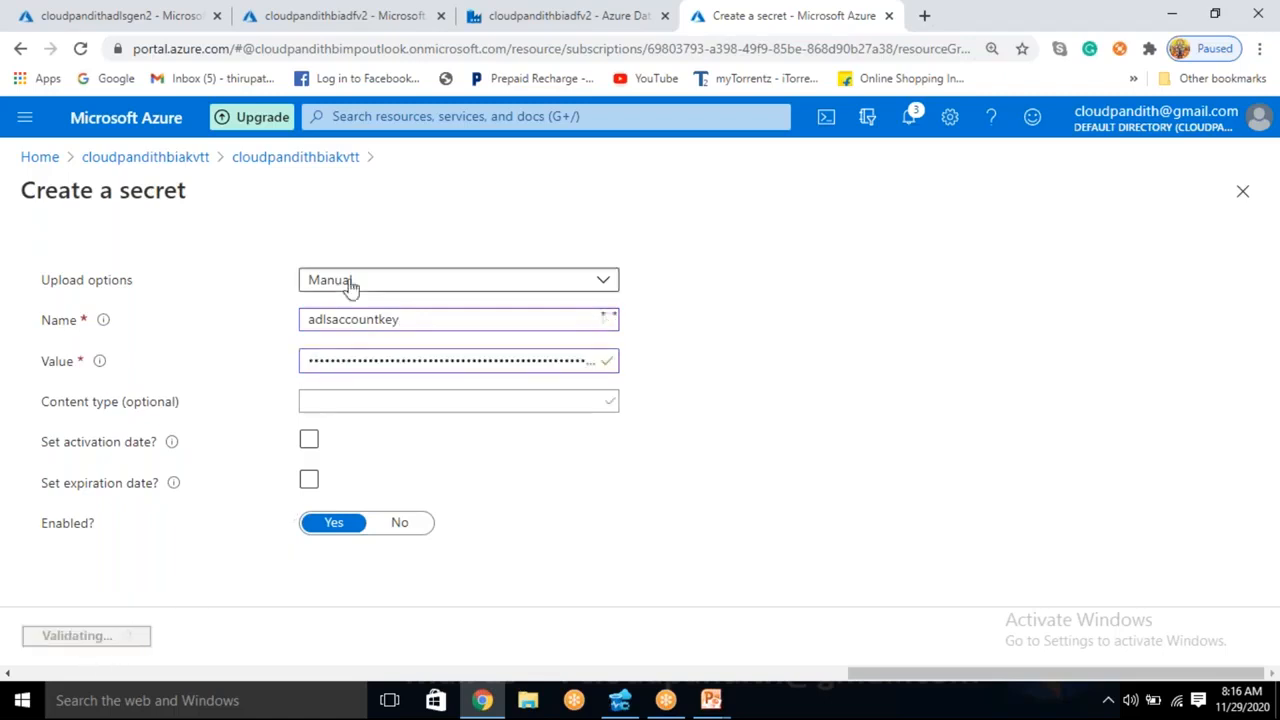
left_click_drag(396, 385, 302, 405)
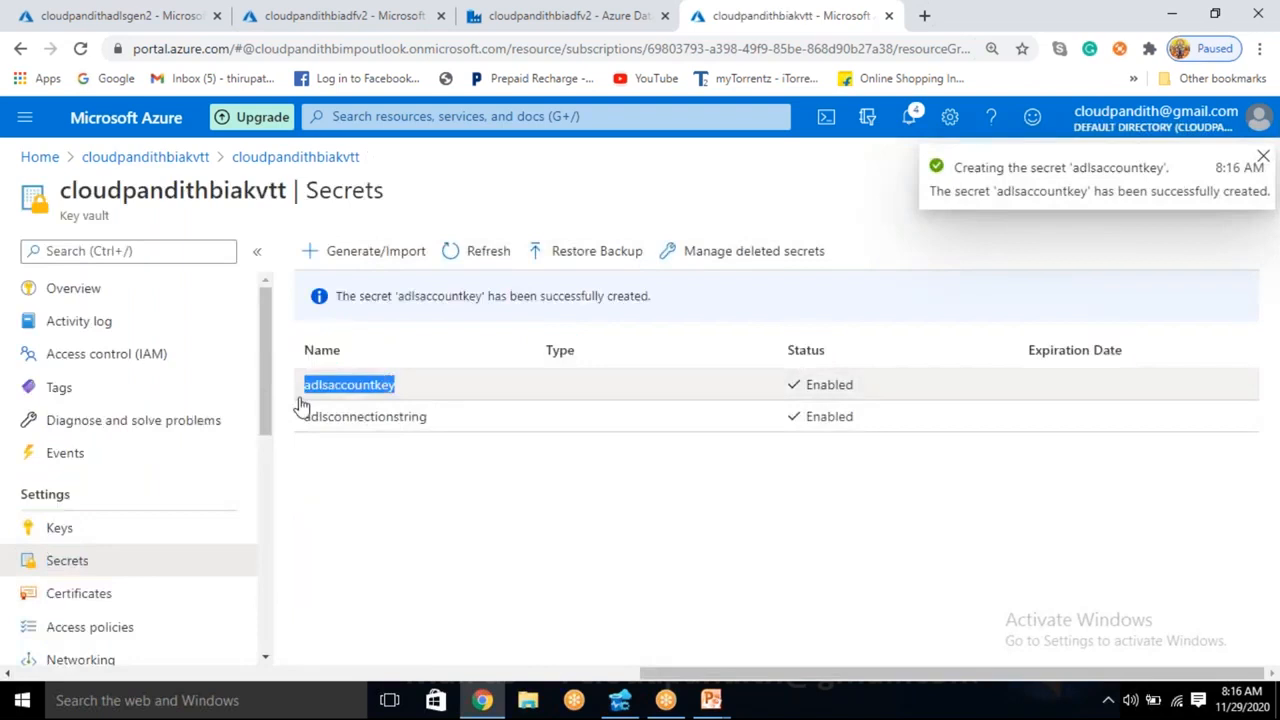
- In the new Data Lake Storage Gen2 linked service, source the account key from Azure Key Vault through LS_AKV, with secret name adlsaccountkey
left_click(515, 15)
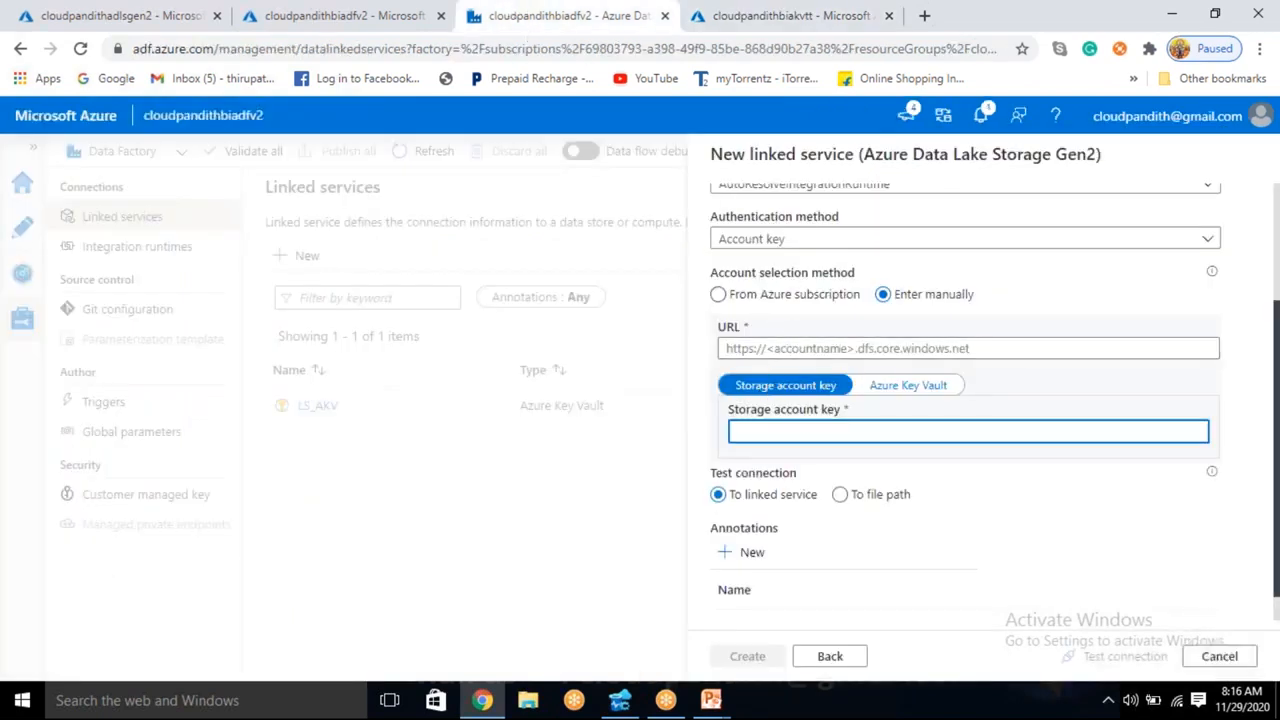
key("ctrl+v")
key("ctrl+z")
left_click(923, 392)
left_click(866, 438)
left_click(776, 556)
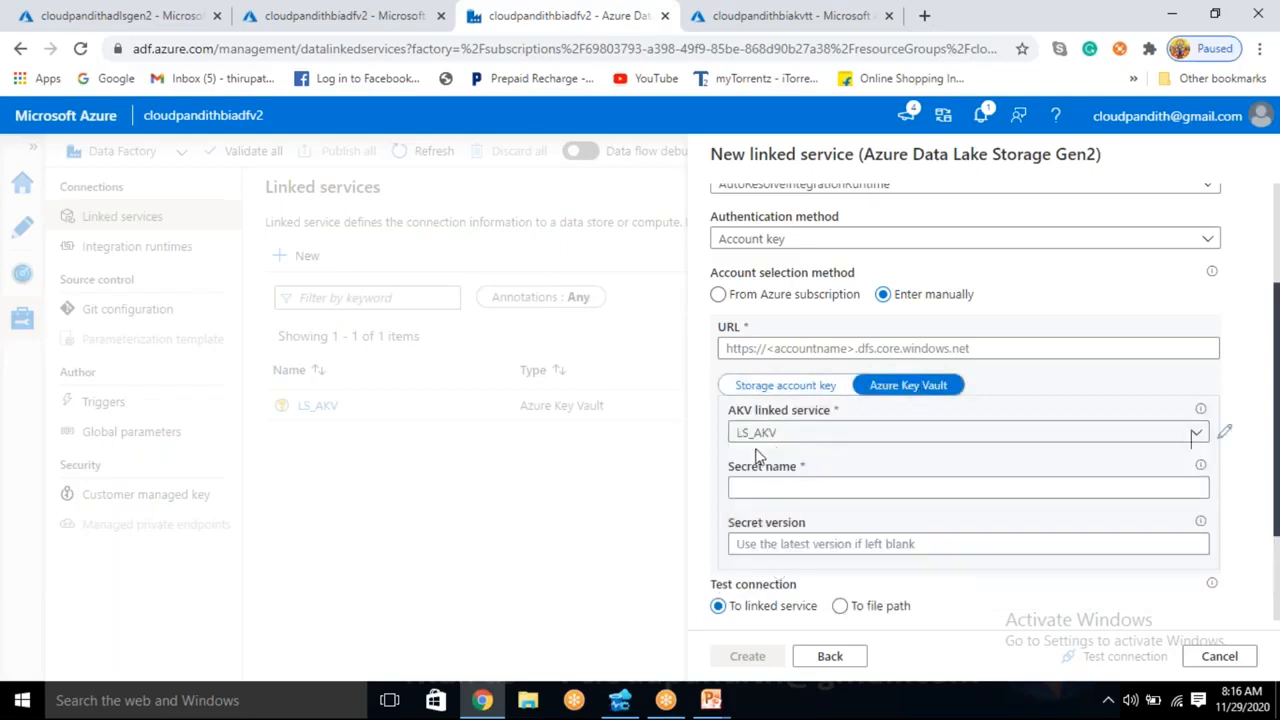
left_click(773, 489)
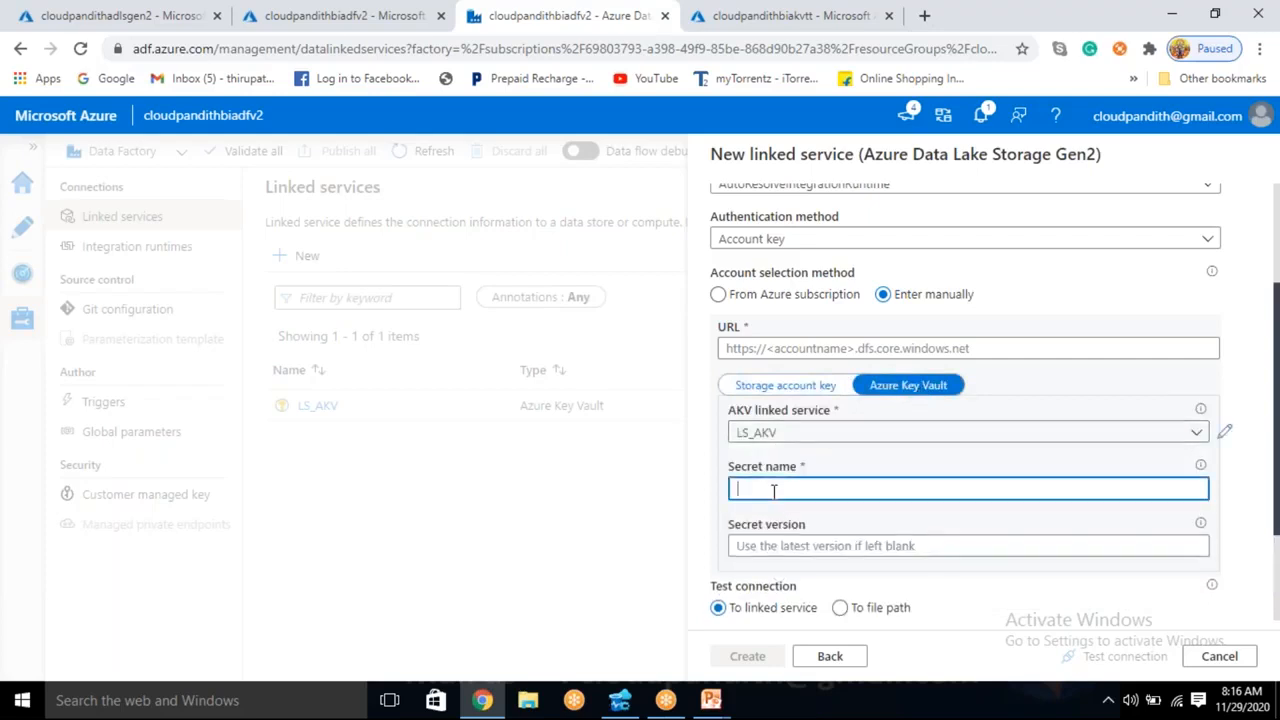
key("ctrl+v")
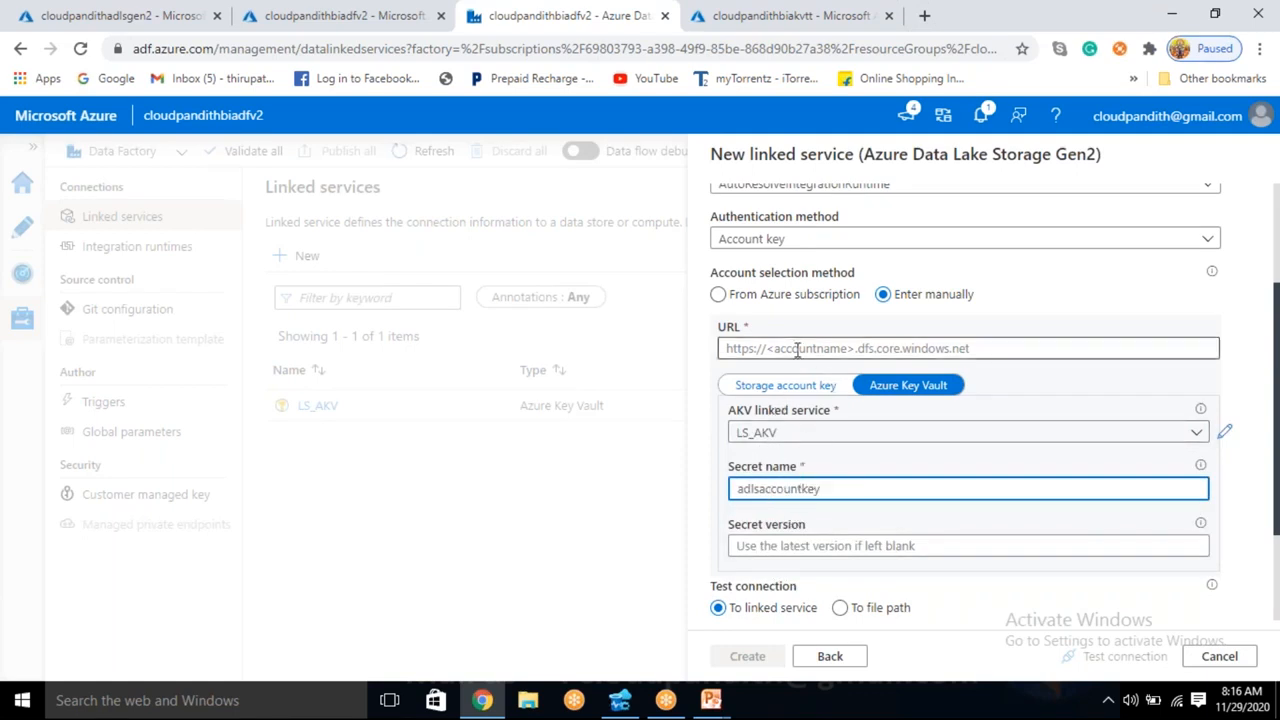
- Examine the key1 connection string of the cloudpandithadlsgen2 storage account for the endpoint URL the linked service needs
left_click(797, 349)
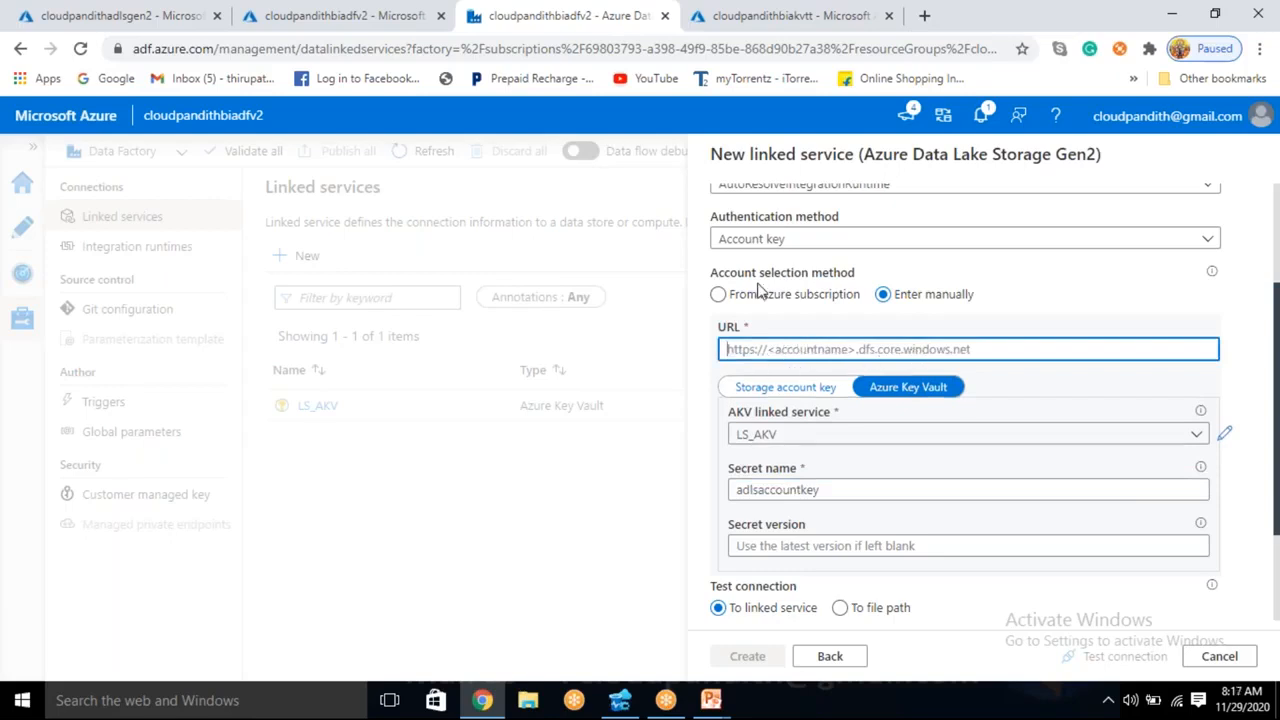
left_click(110, 15)
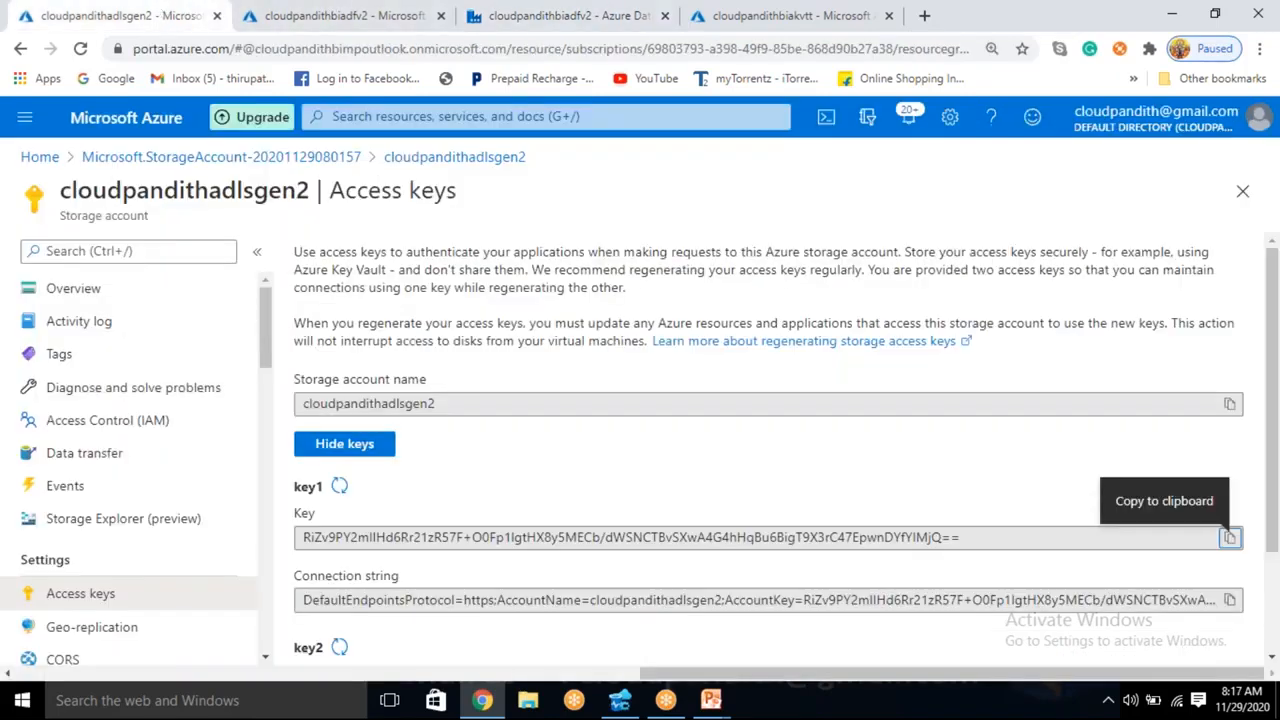
scroll(565, 459, "down", 1)
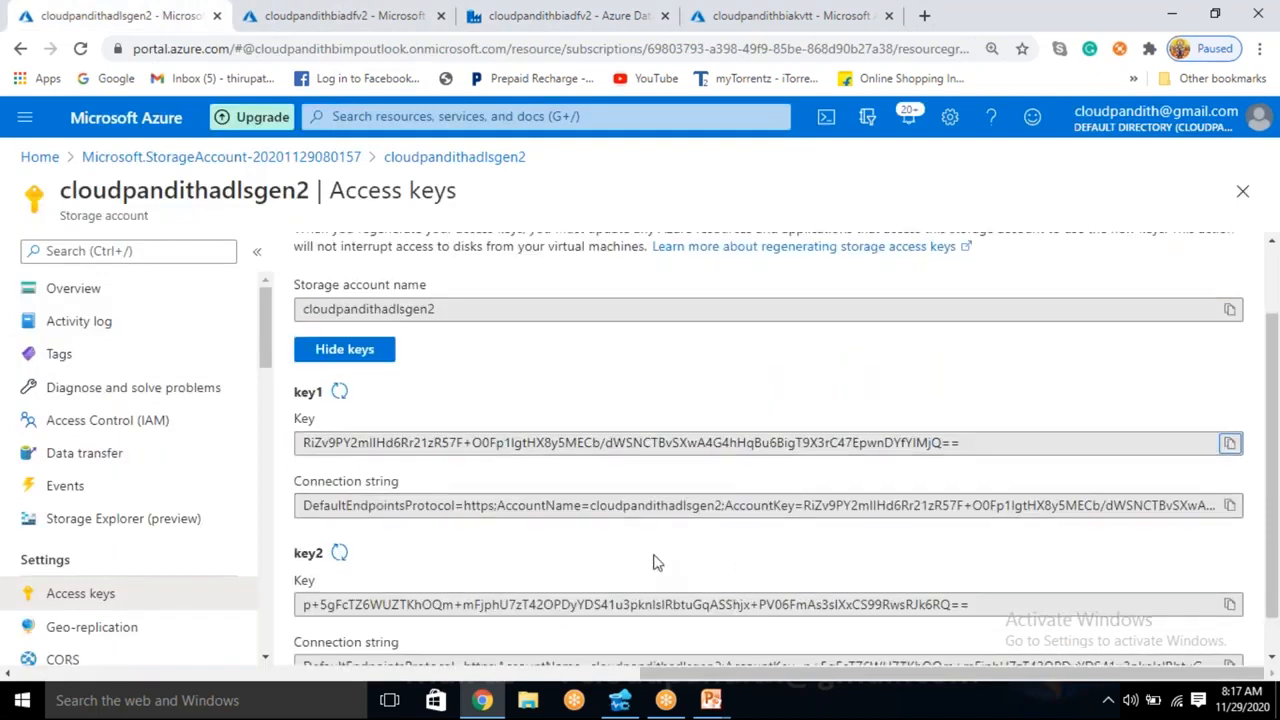
scroll(655, 565, "down", 1)
left_click(601, 459)
left_click_drag(601, 459, 1206, 461)
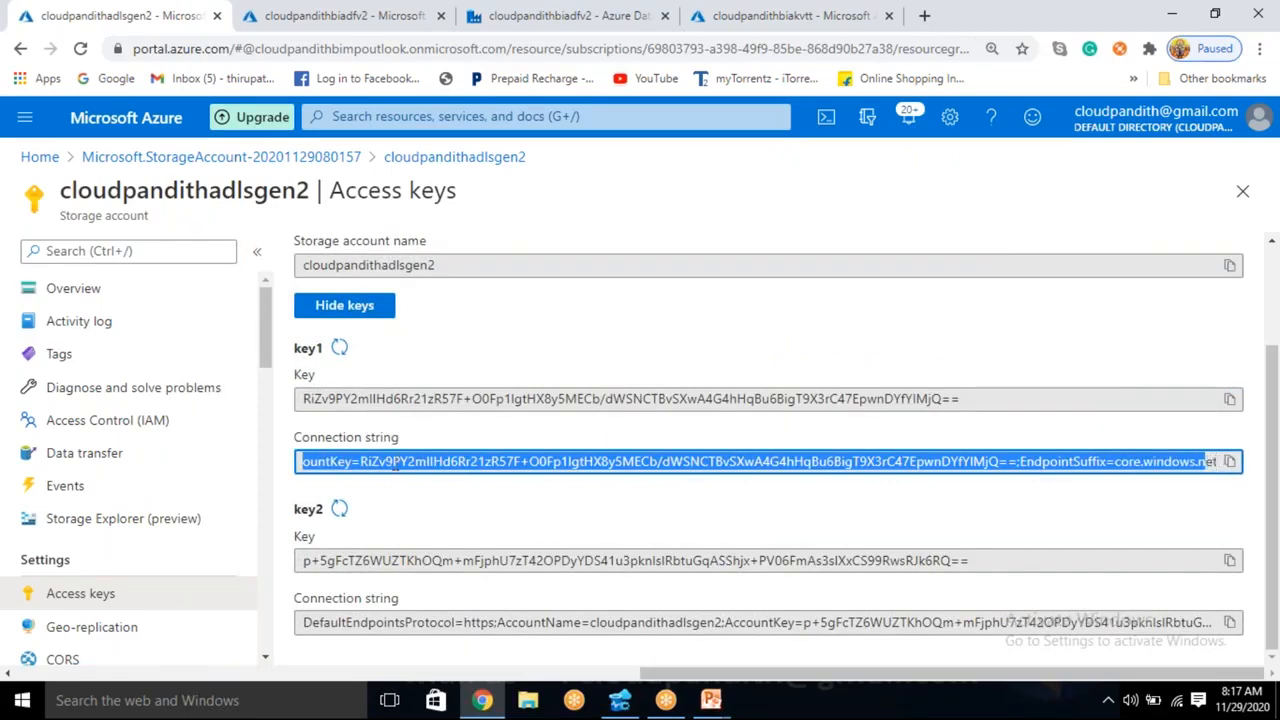
left_click(397, 461)
left_click(376, 437)
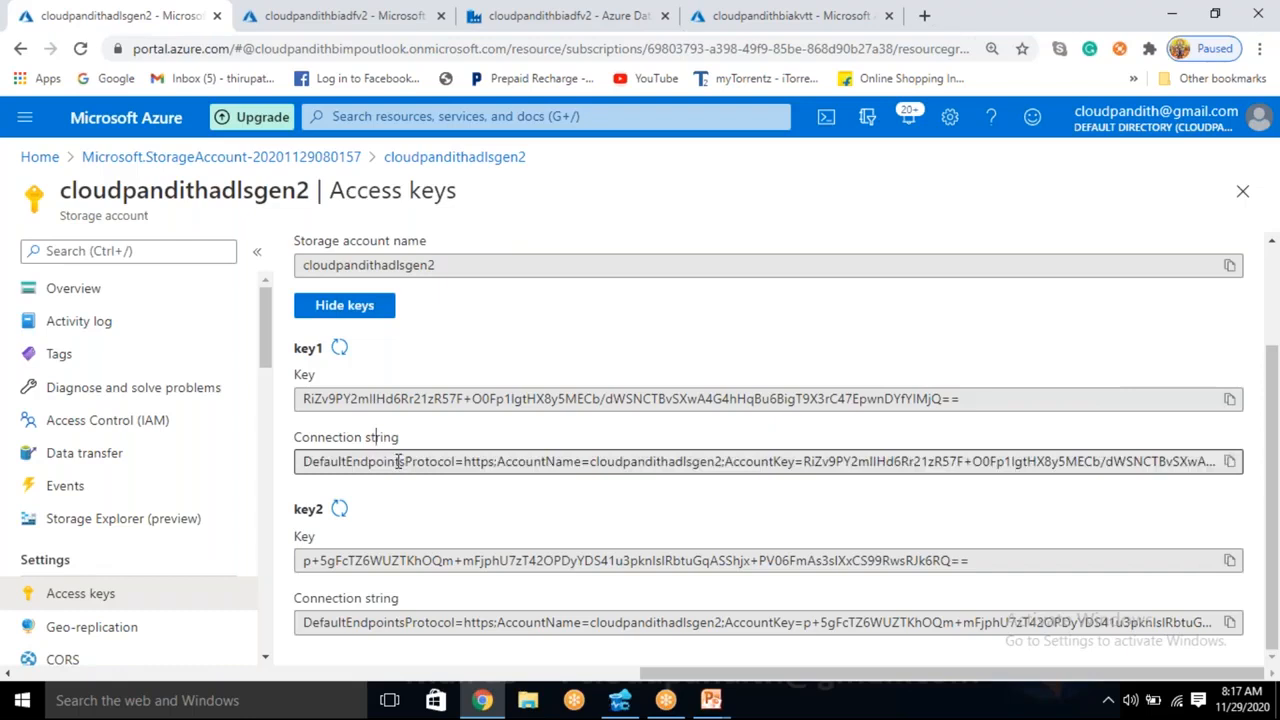
- Open the overview of the cloudpandithadlsgen2 storage account and copy the account name from its heading
scroll(400, 463, "up", 2)
scroll(400, 463, "left", 7)
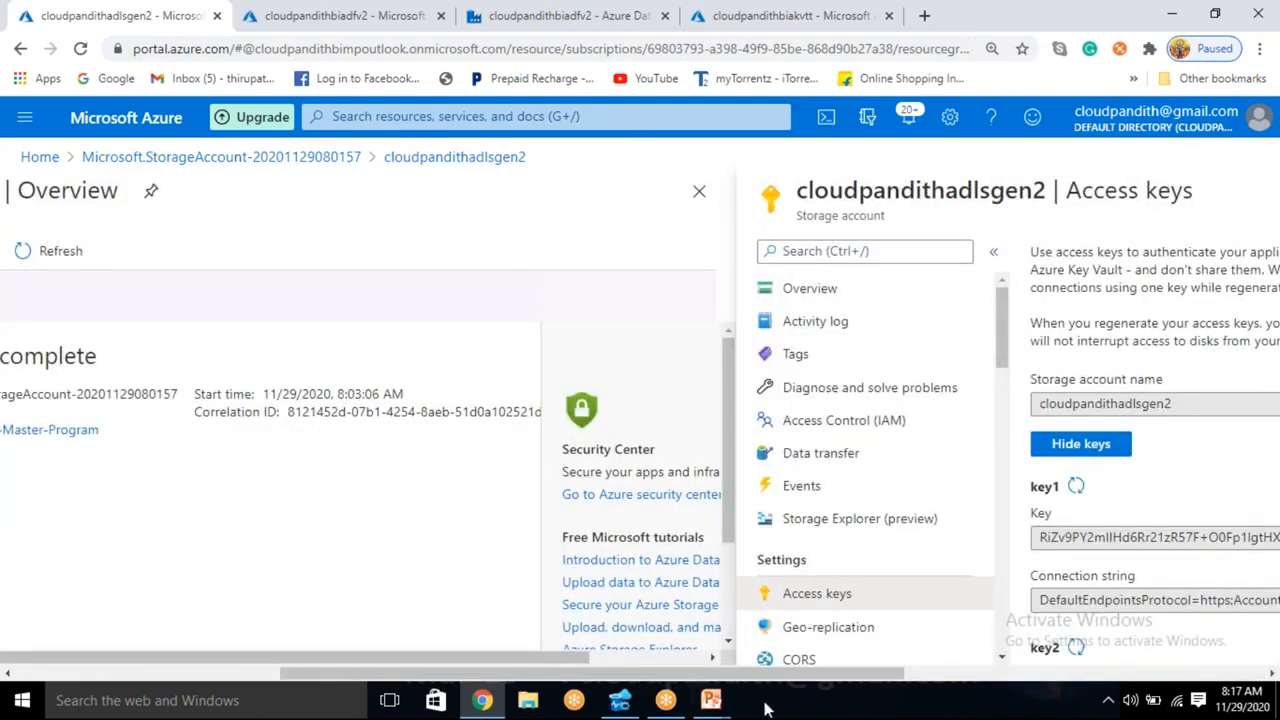
scroll(791, 677, "right", 5)
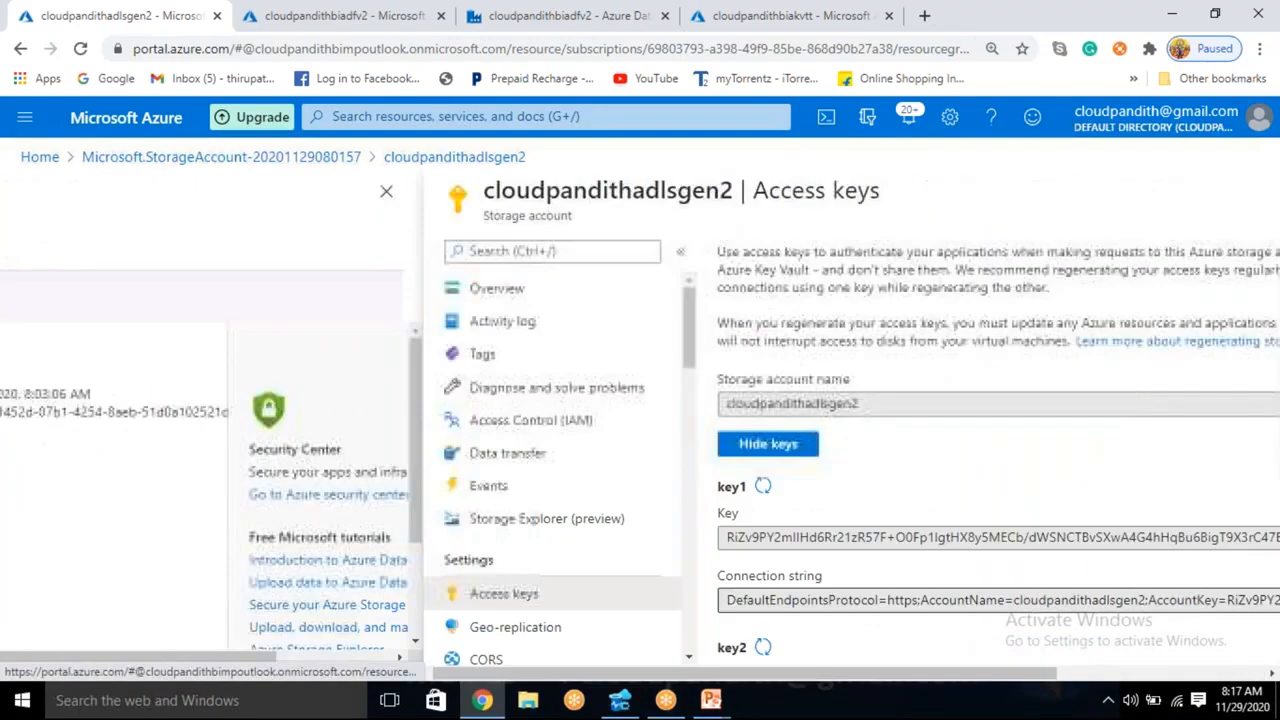
left_click(533, 294)
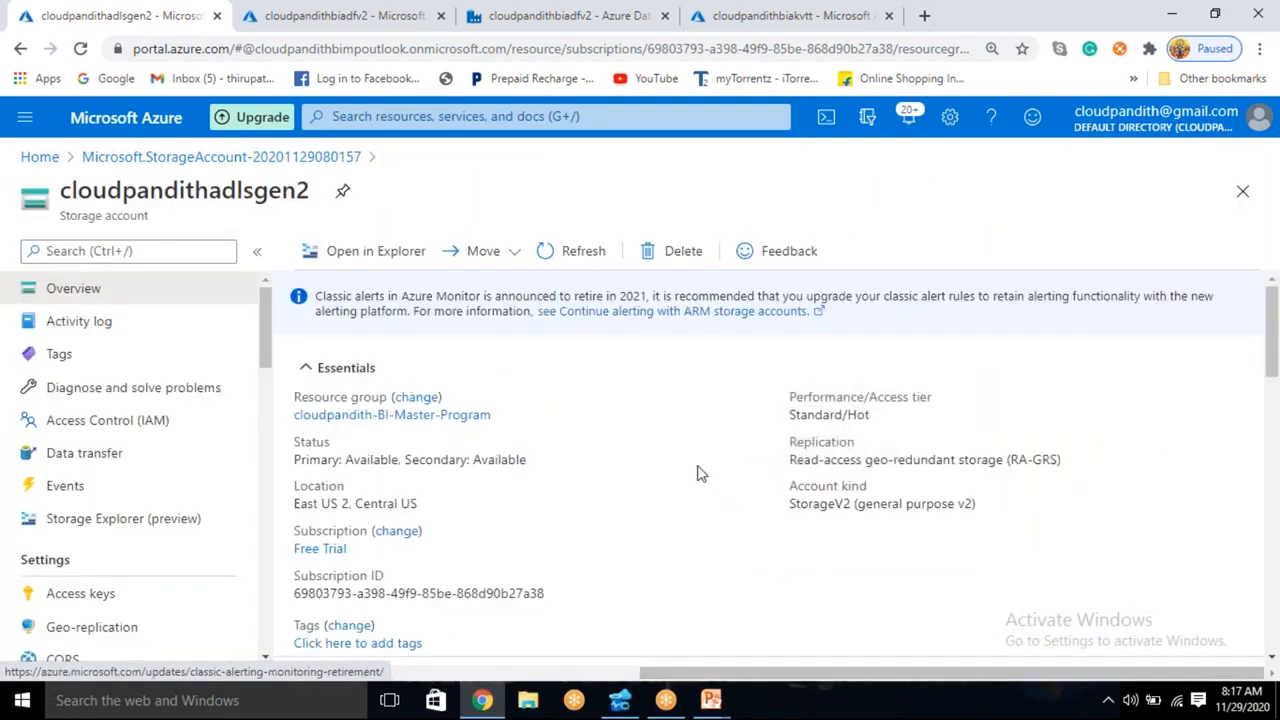
scroll(698, 473, "down", 3)
scroll(698, 473, "up", 3)
double_click(181, 190)
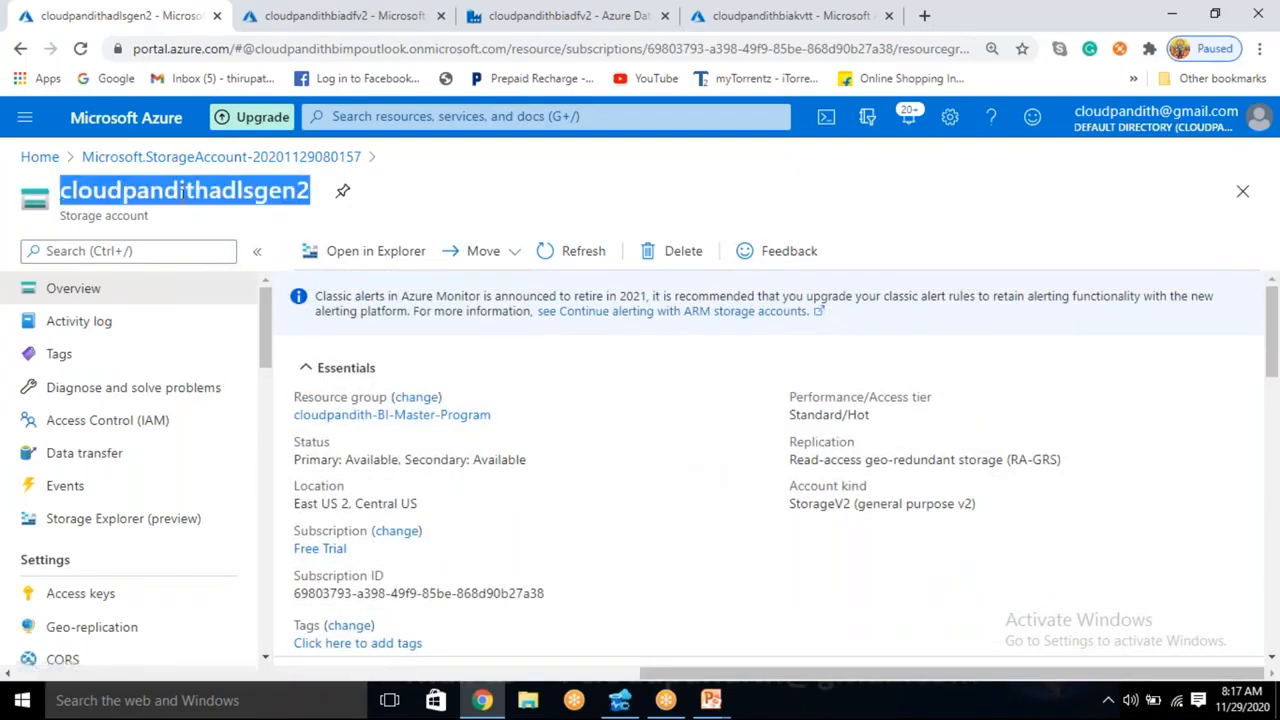
left_click(600, 15)
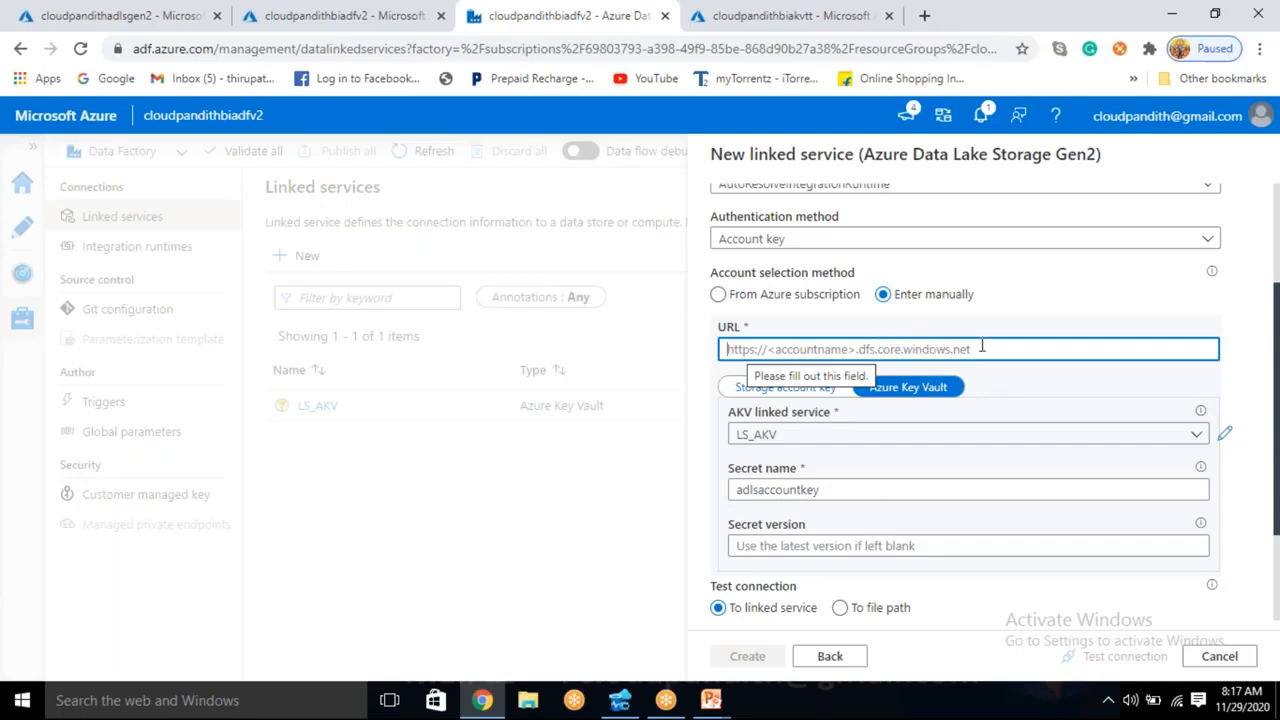
type("h")
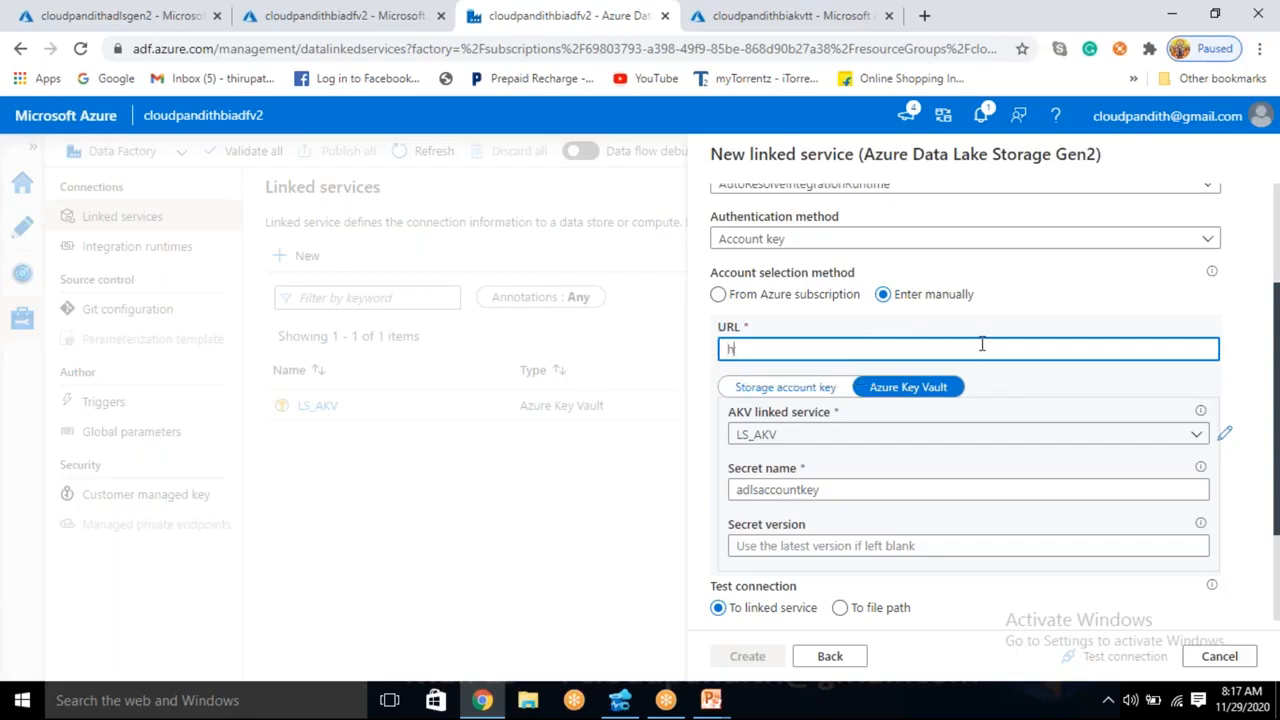
type("ttps://")
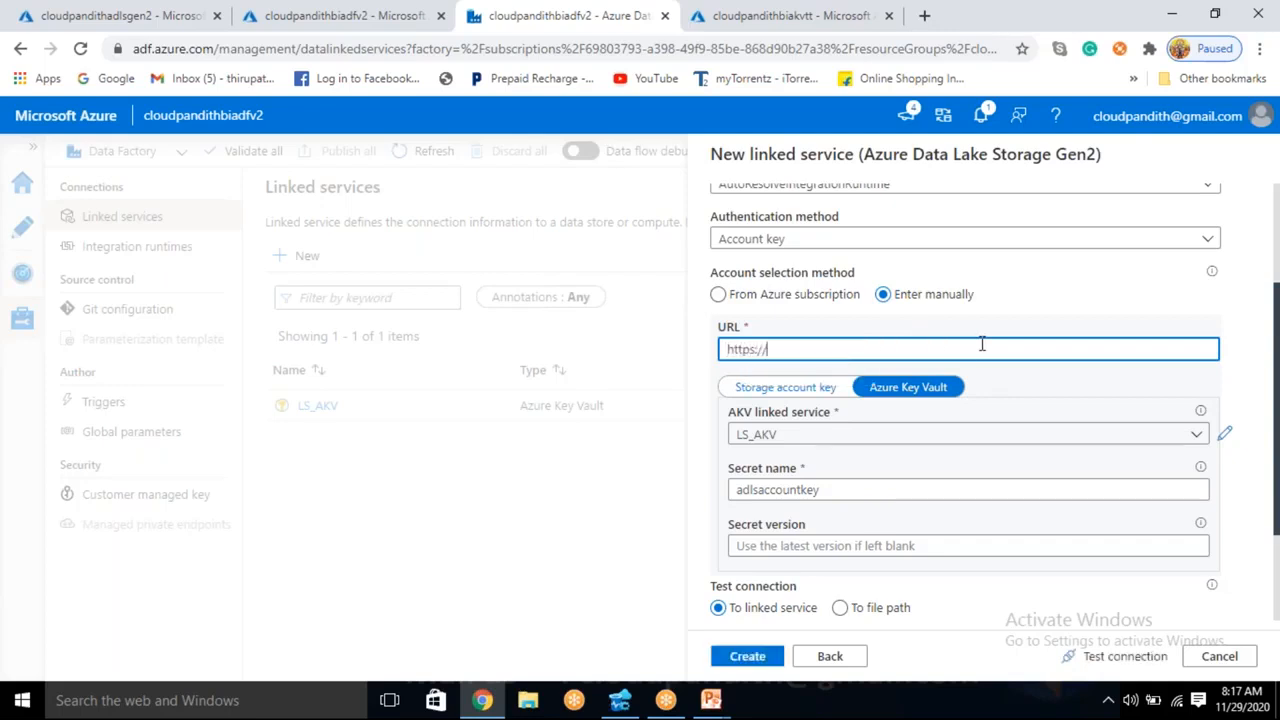
key("ctrl+v")
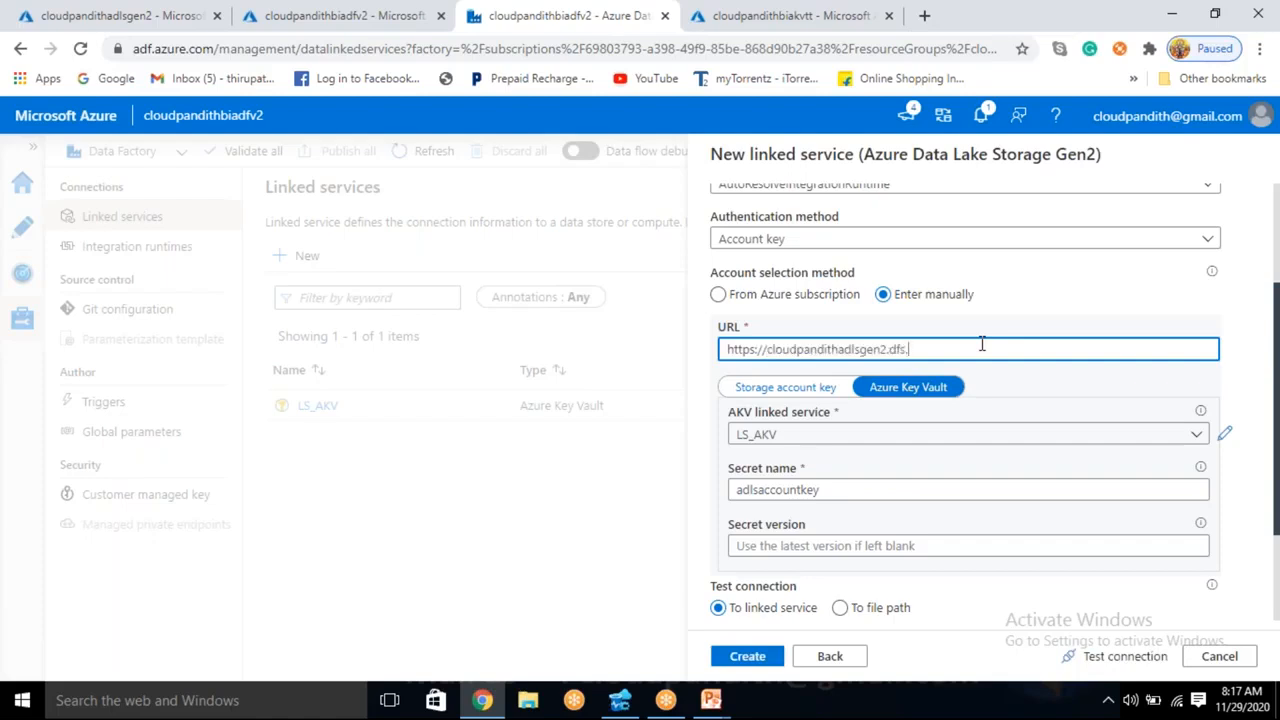
type(".dfs.core.windows.net/")
left_click(1118, 656)
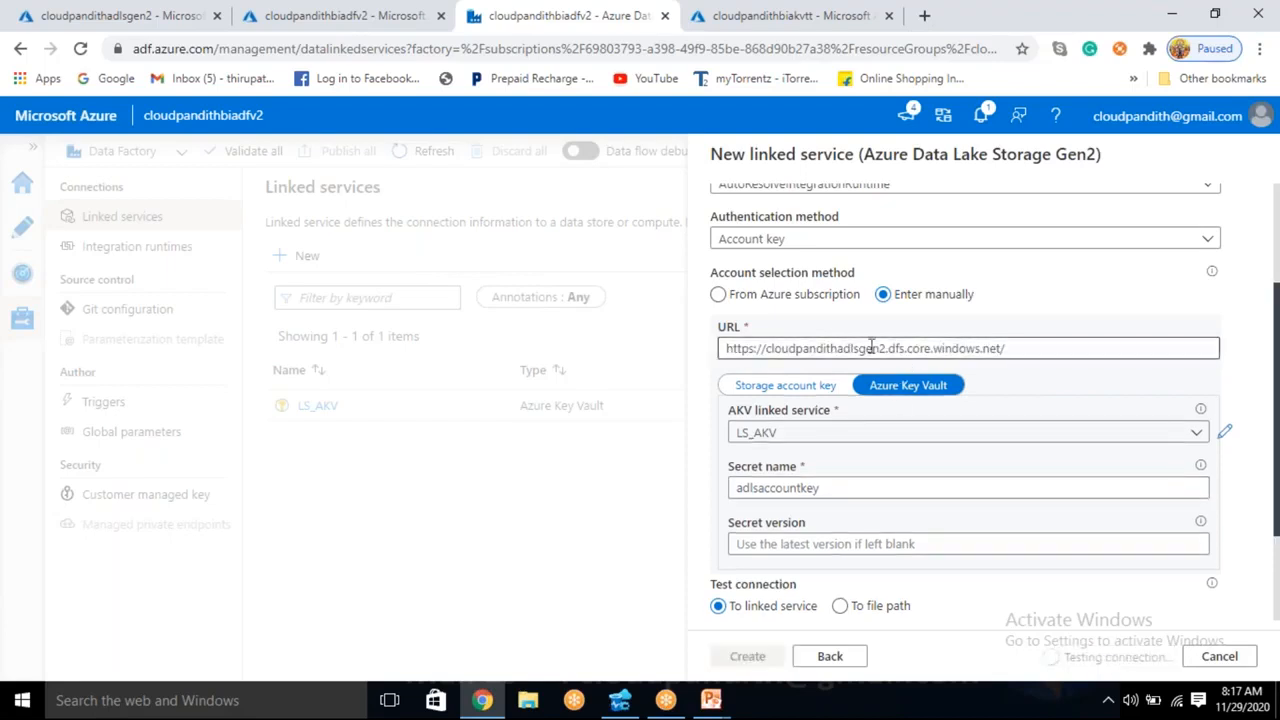
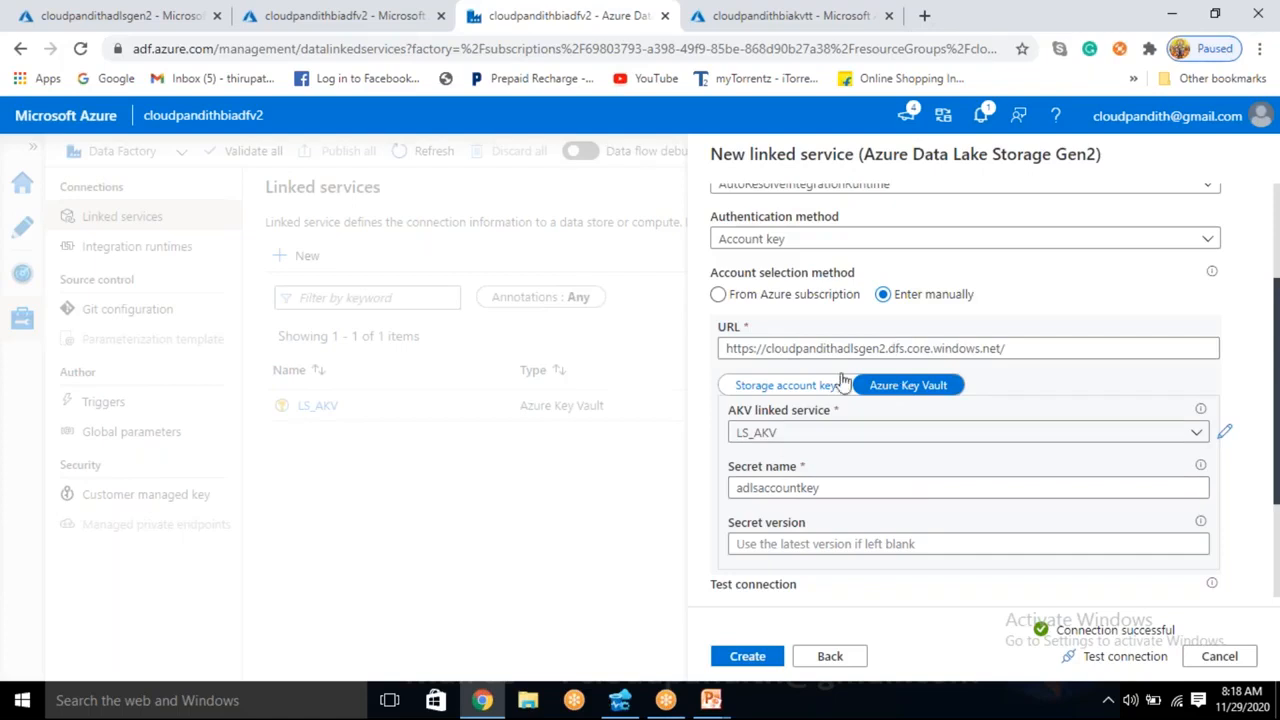
- Review the storage URL and Key Vault settings and create the Azure Data Lake Storage Gen2 linked service
left_click_drag(775, 350, 1008, 350)
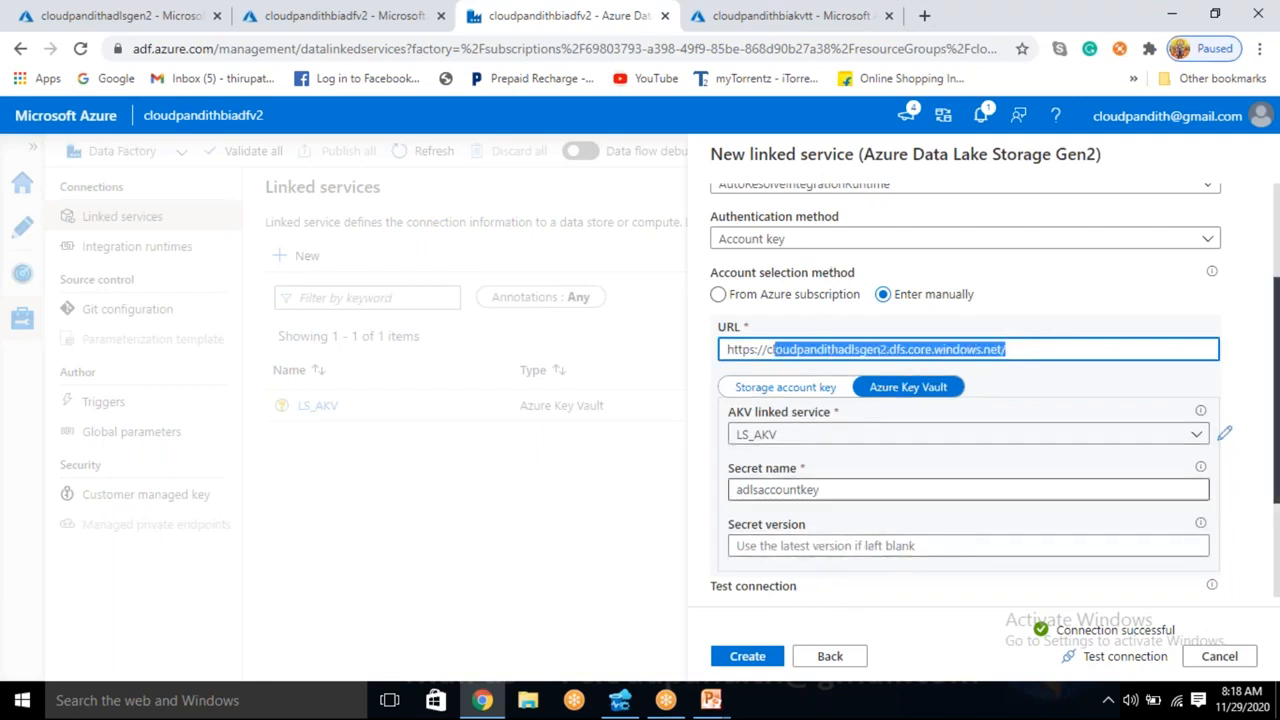
scroll(835, 526, "up", 3)
scroll(835, 526, "down", 4)
scroll(835, 526, "up", 3)
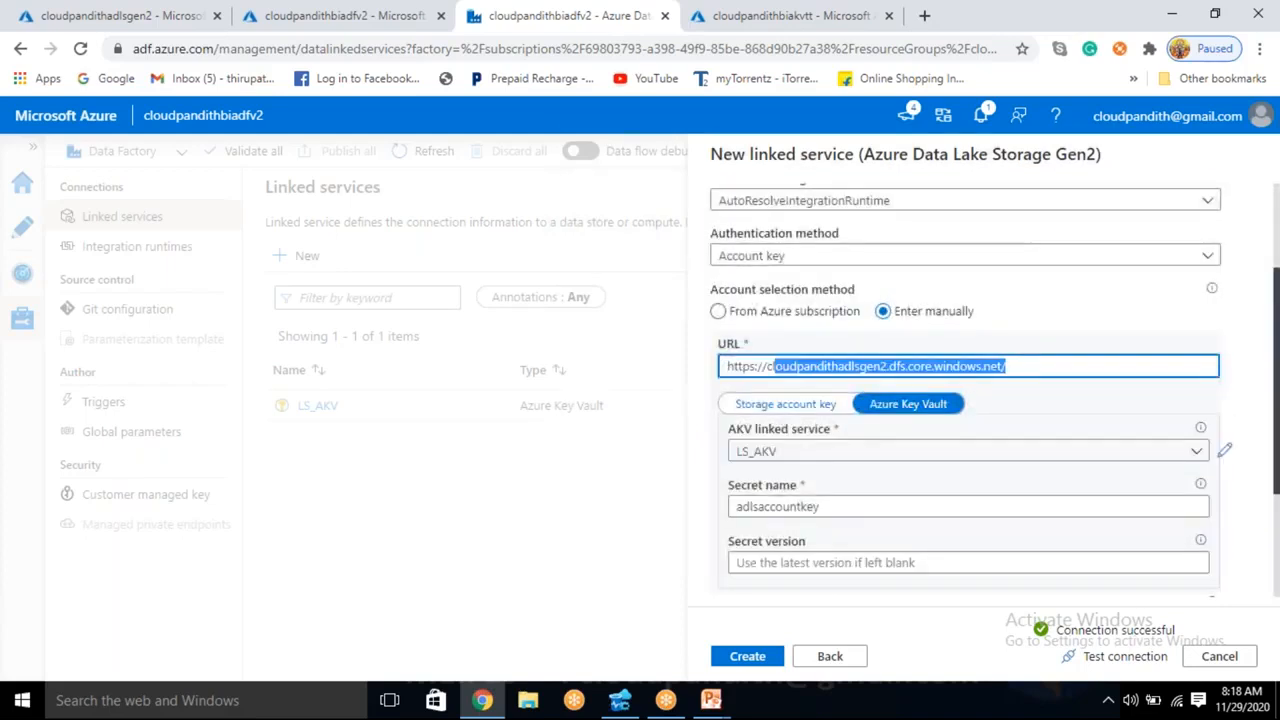
left_click(893, 28)
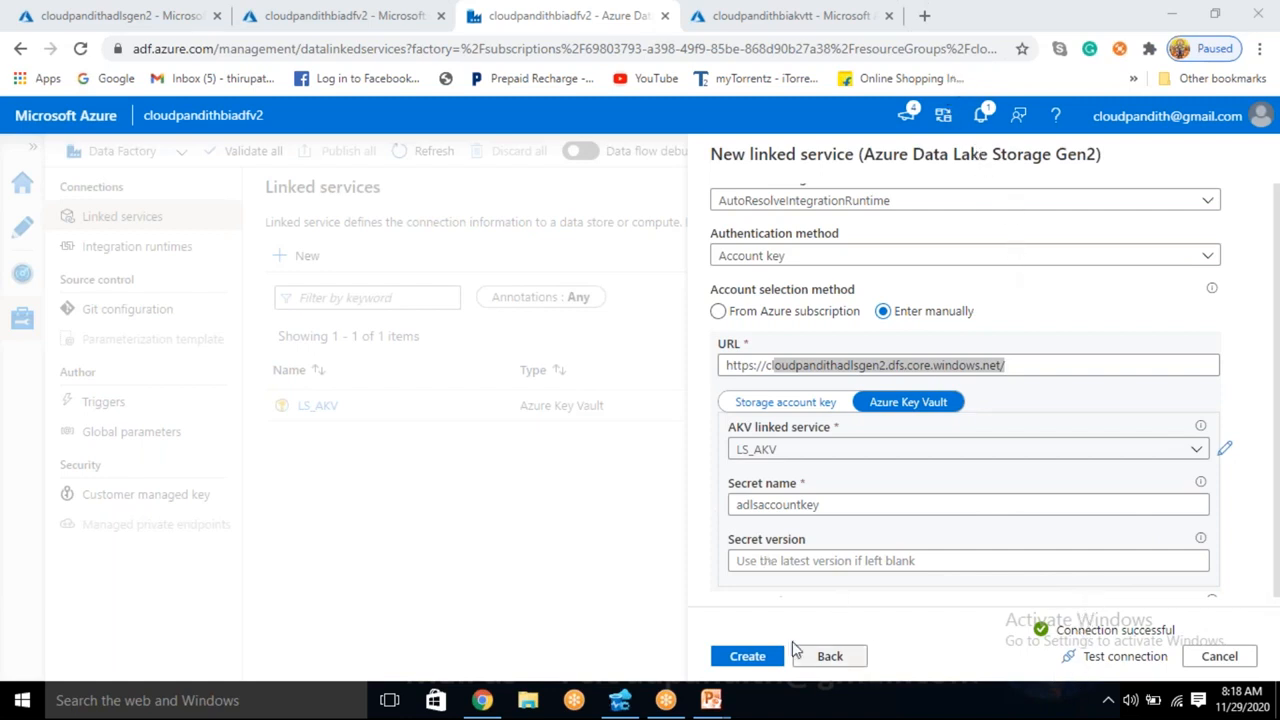
left_click(763, 660)
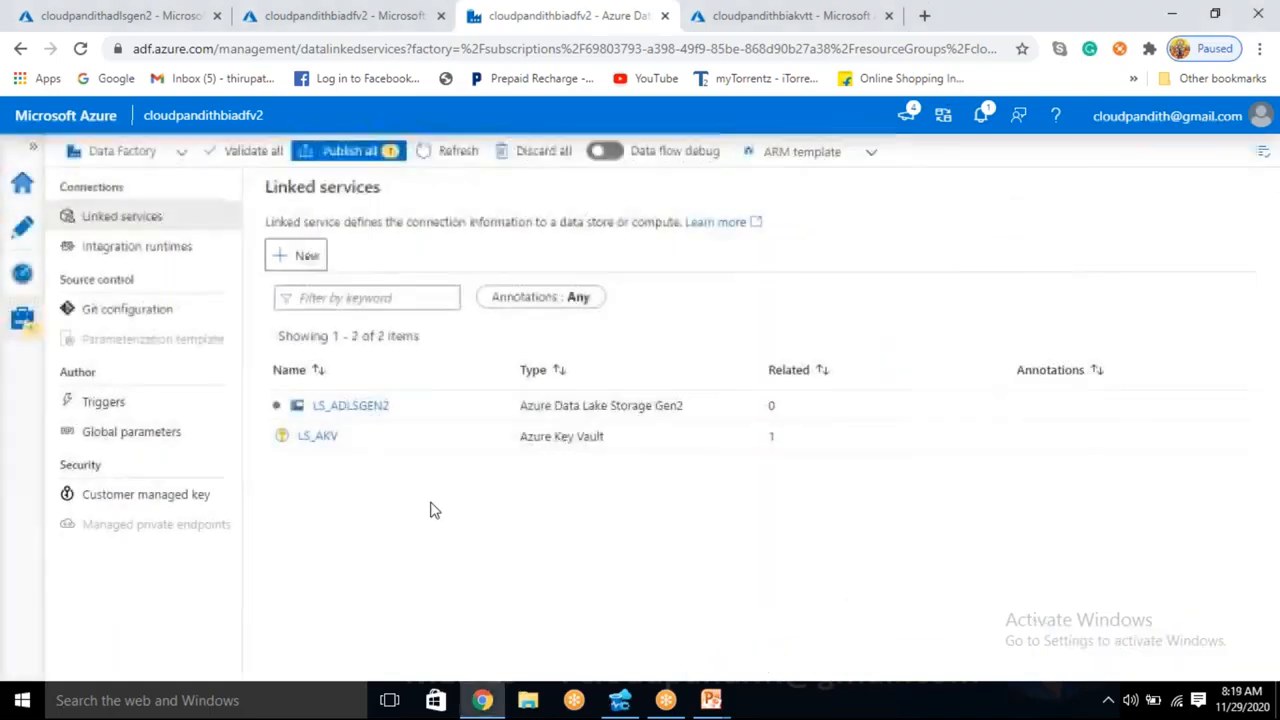
- Open the data factory's authoring area and add a new pipeline
left_click(22, 227)
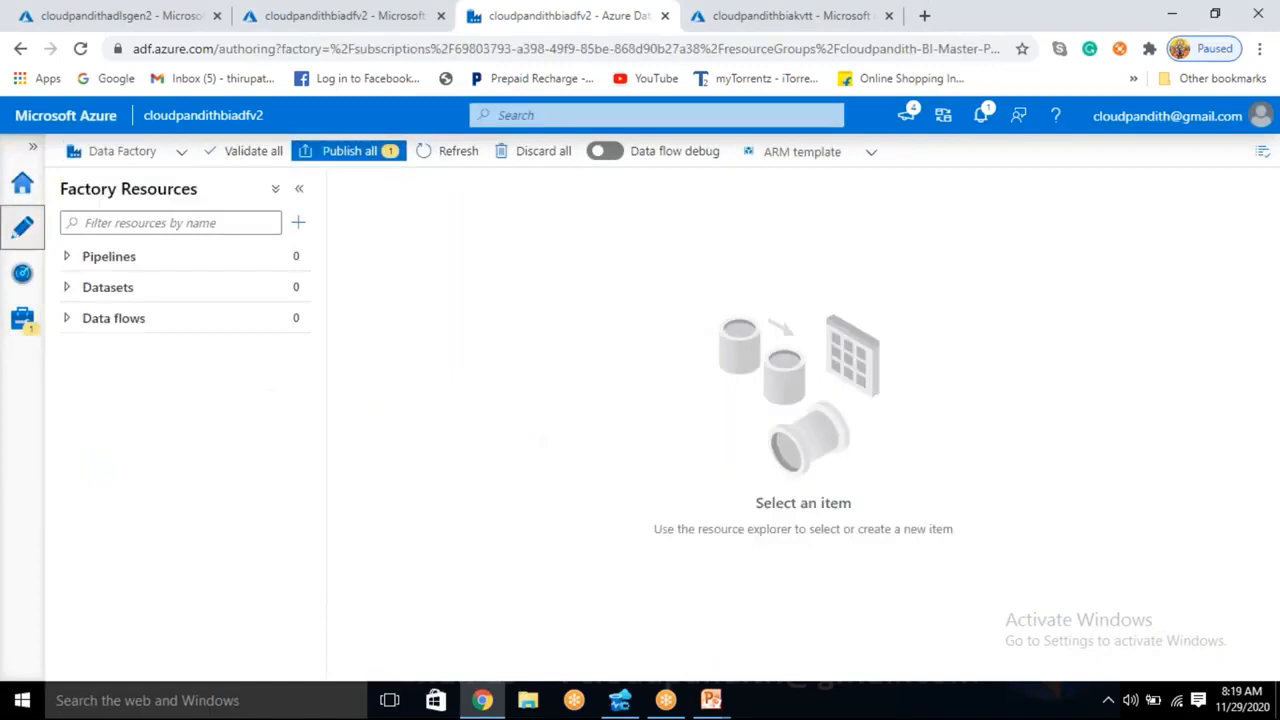
left_click(298, 225)
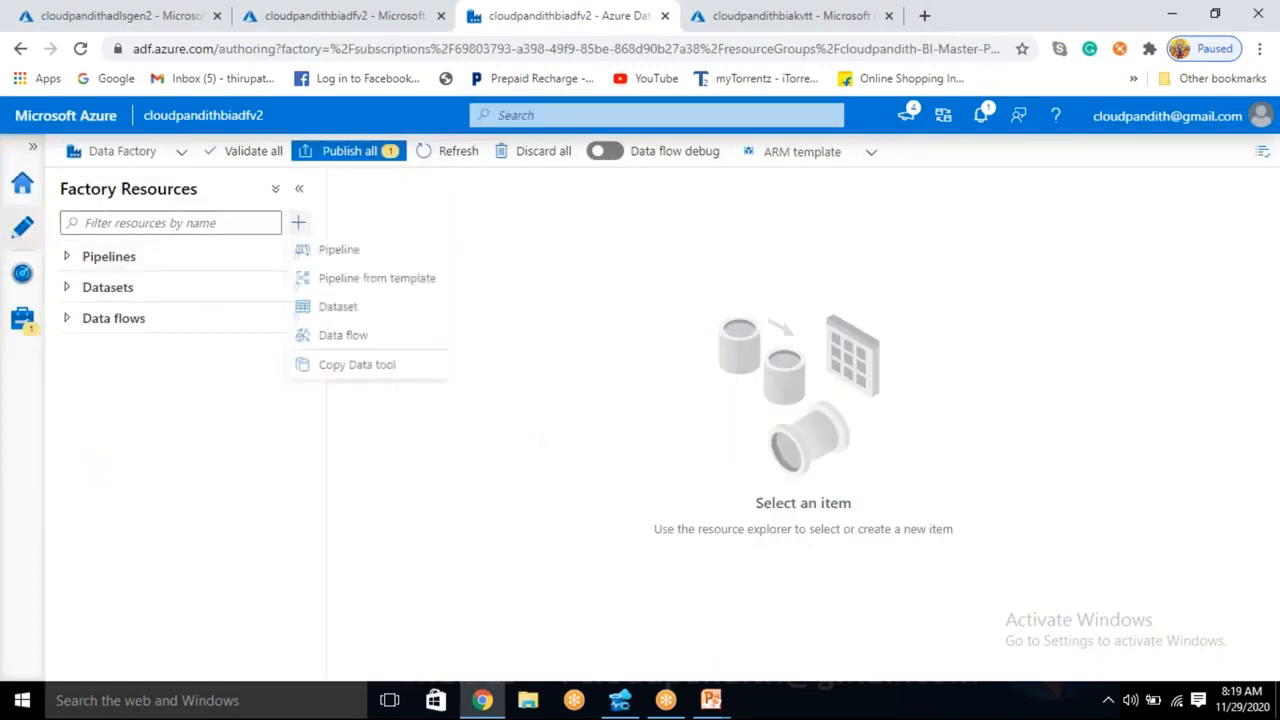
left_click(338, 255)
- Rename the new pipeline as PL_DATA_Adls_Adls
left_click(1101, 346)
double_click(1094, 350)
left_click(905, 358)
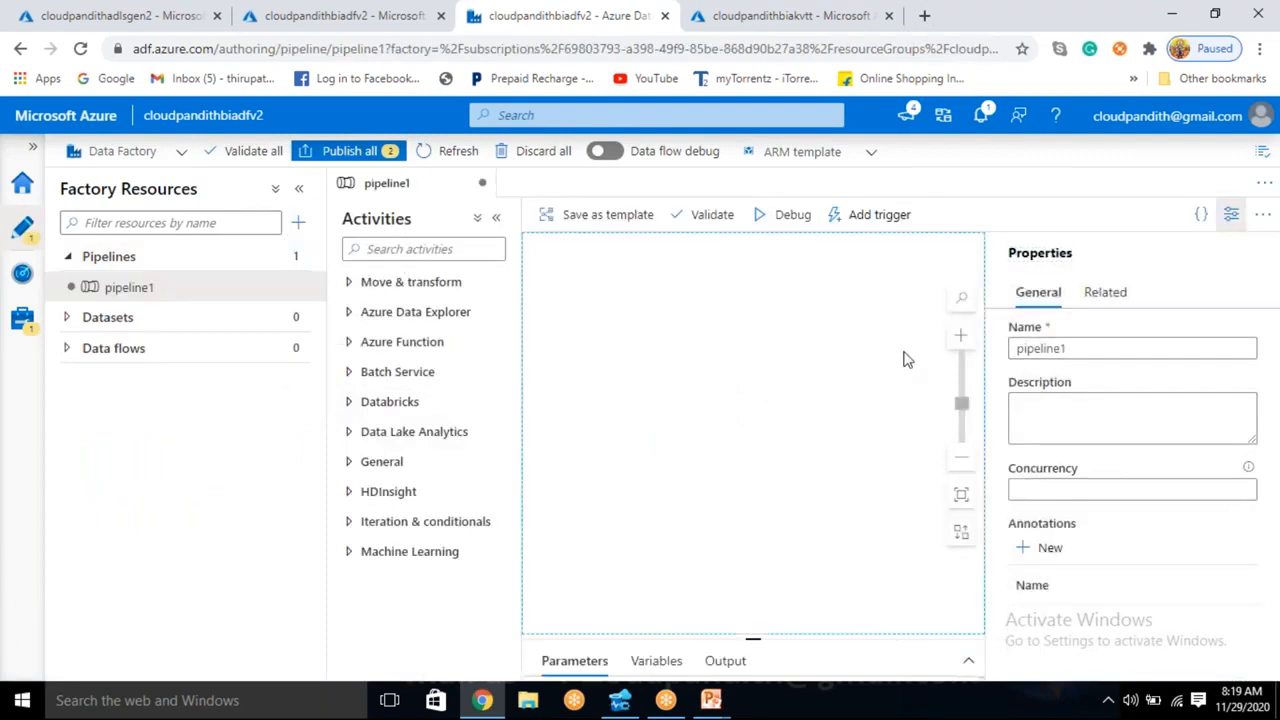
double_click(1092, 348)
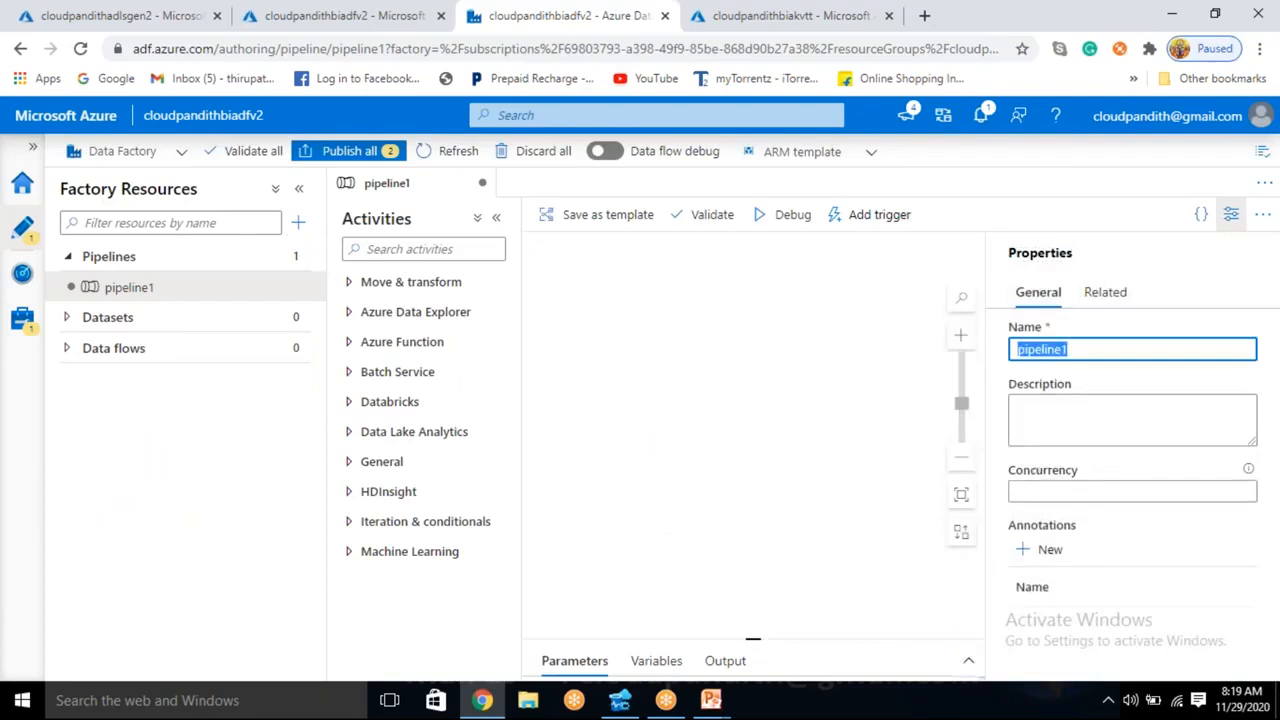
key("BackSpace")
type("PL_DATA")
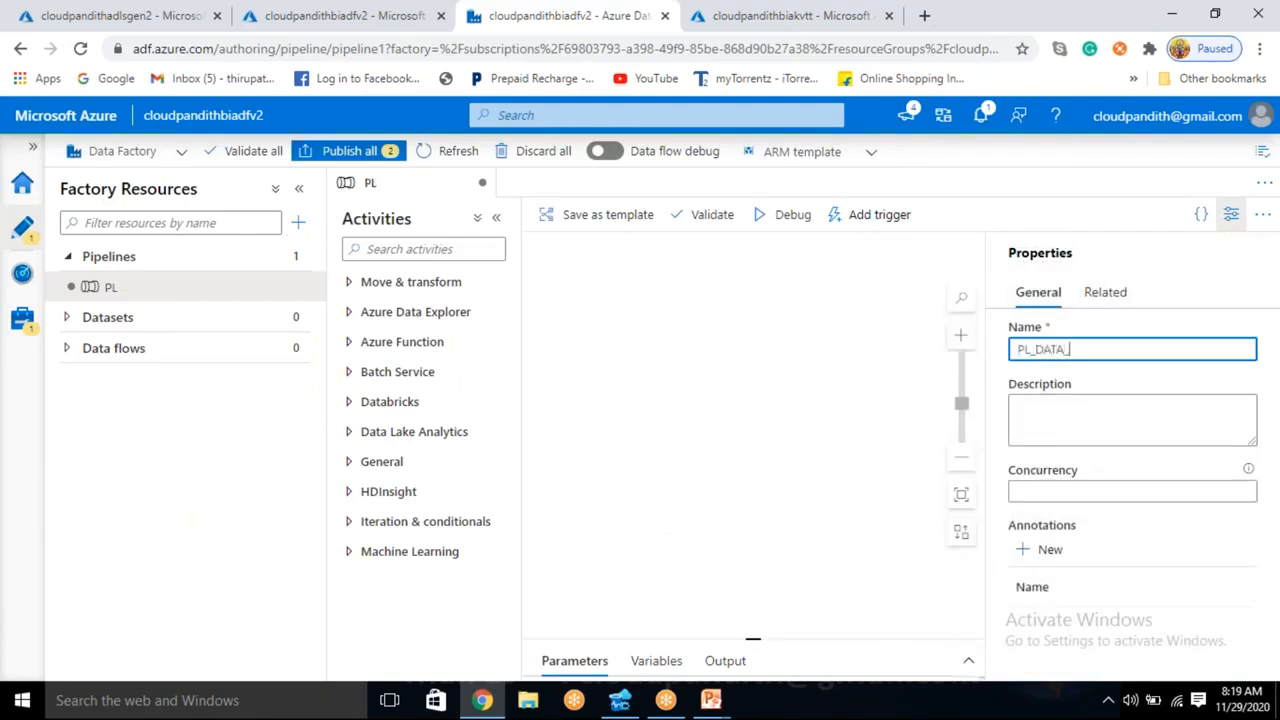
type("_Adlsgen2_A")
key("BackSpace")
key("BackSpace")
key("BackSpace")
key("BackSpace")
key("BackSpace")
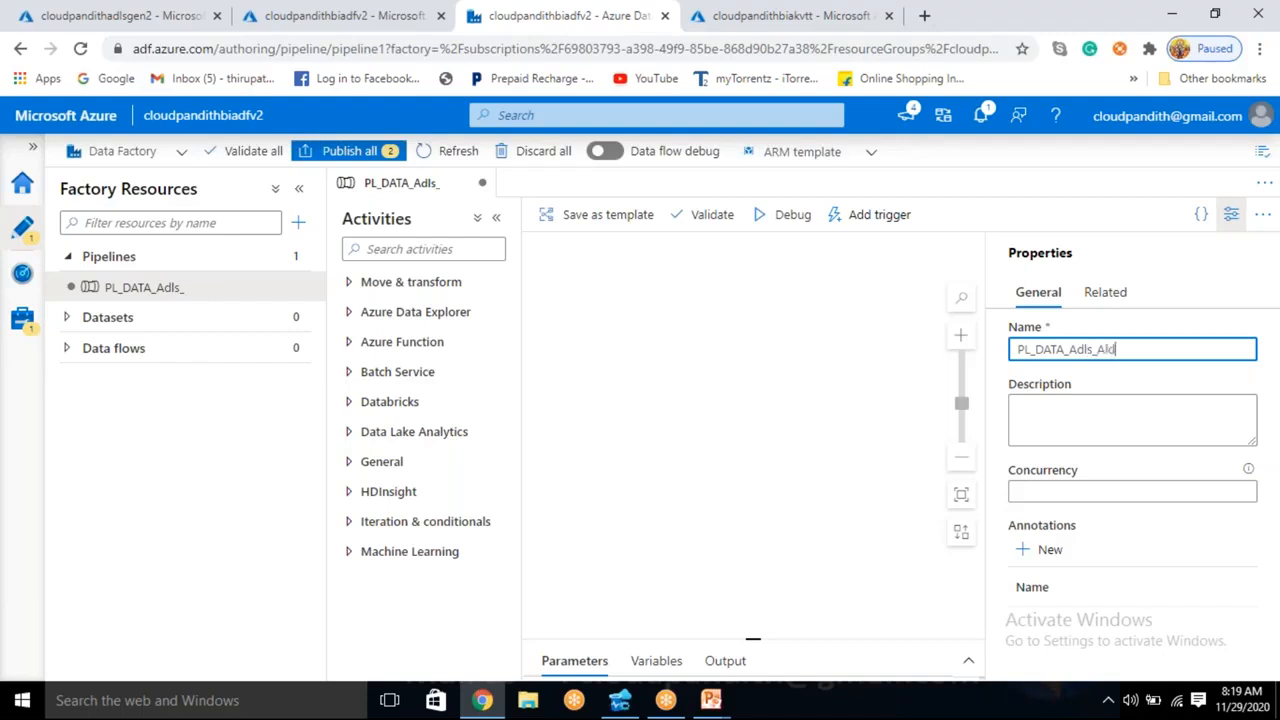
key("BackSpace")
key("BackSpace")
- Hide the pipeline's properties and add a Copy data activity from the Move & transform group to the canvas
left_click(1231, 214)
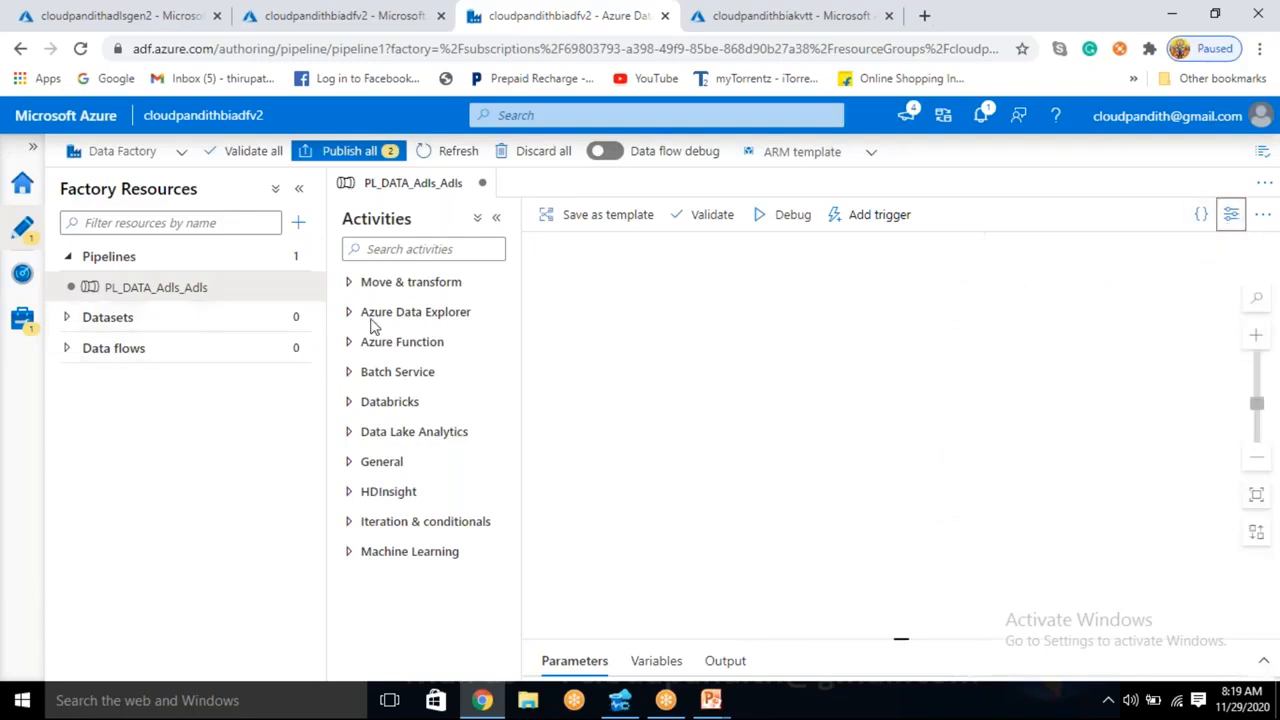
left_click(390, 282)
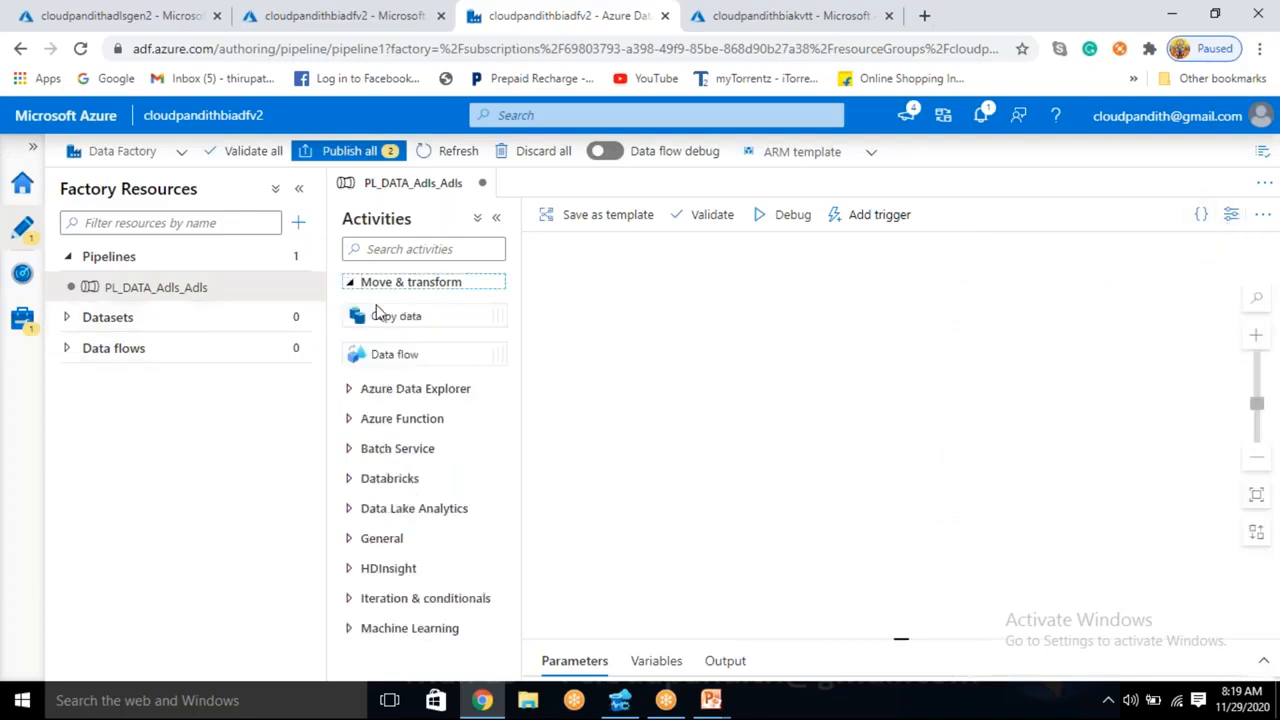
left_click_drag(389, 316, 748, 329)
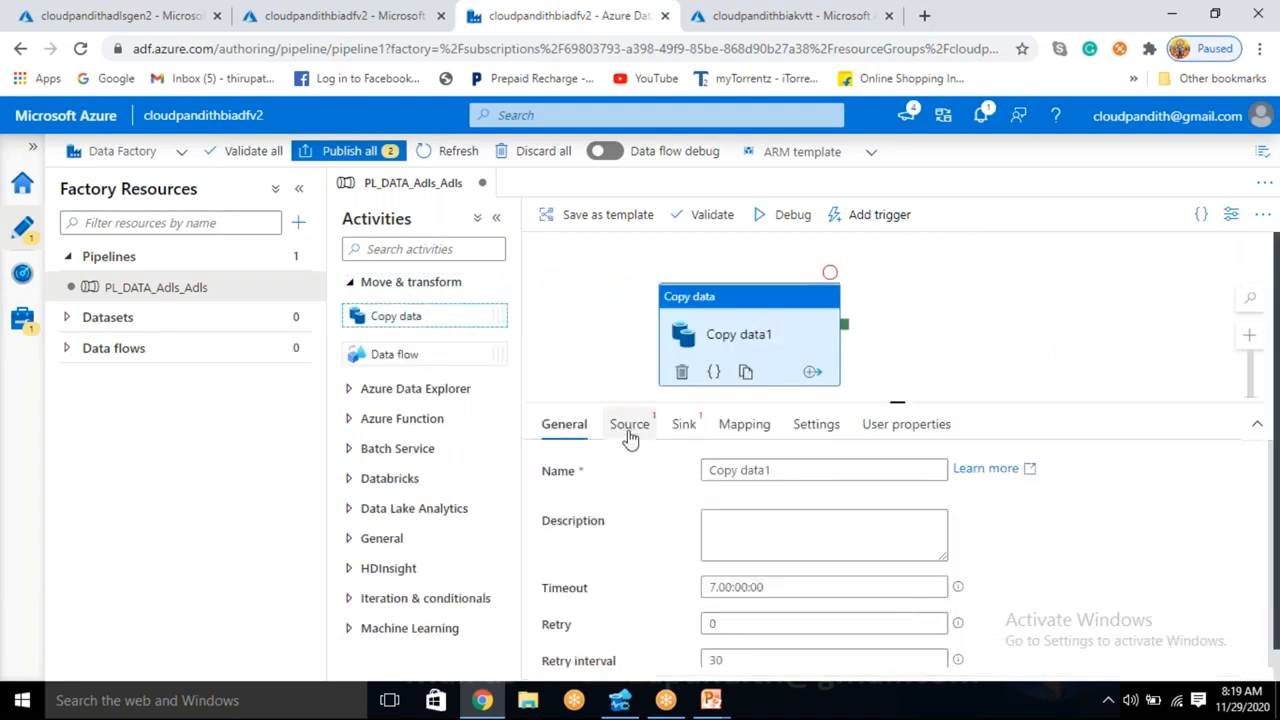
- Start a new source dataset for the copy activity, using Azure Data Lake Storage Gen2 as data store and DelimitedText as format
left_click(629, 437)
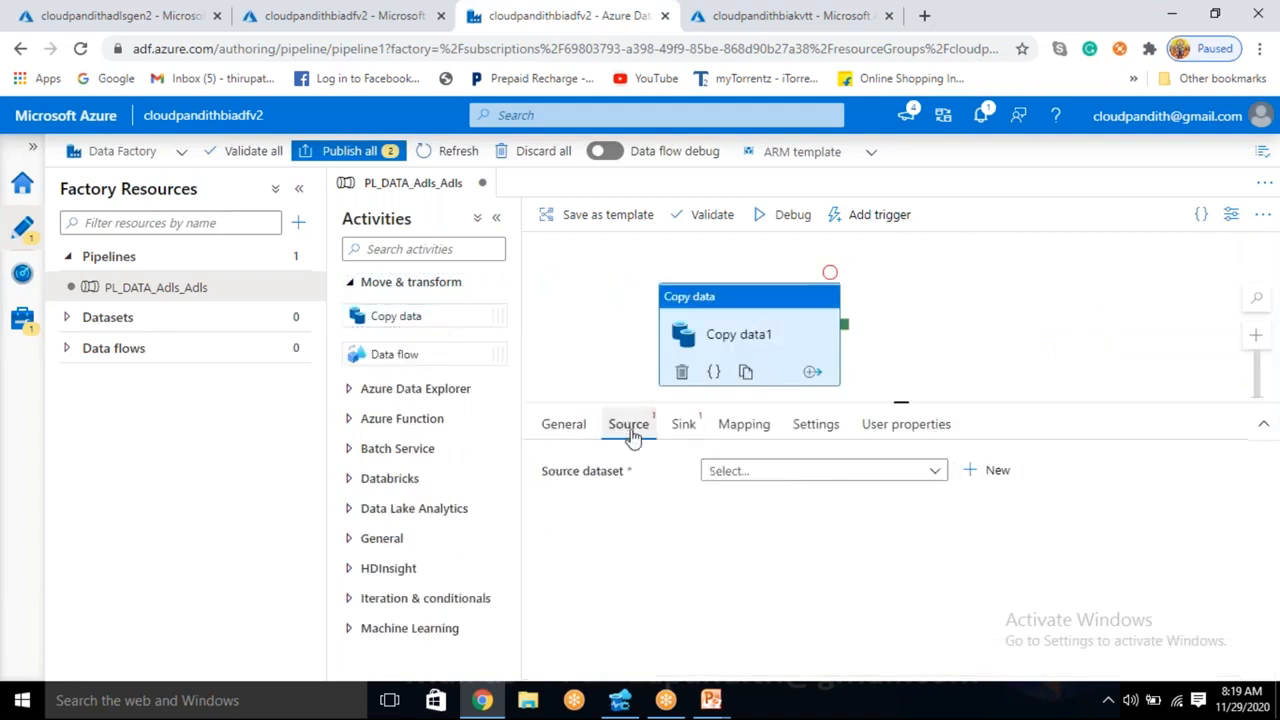
left_click(995, 478)
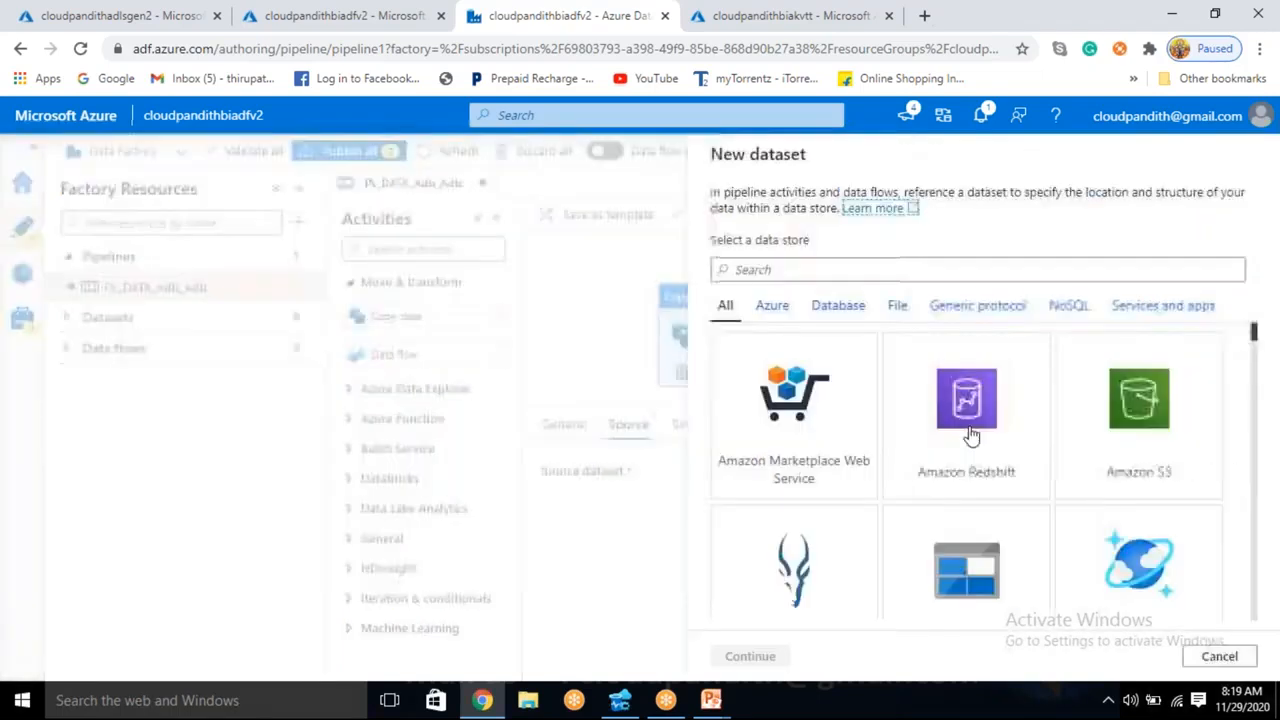
left_click(751, 270)
type("data lake")
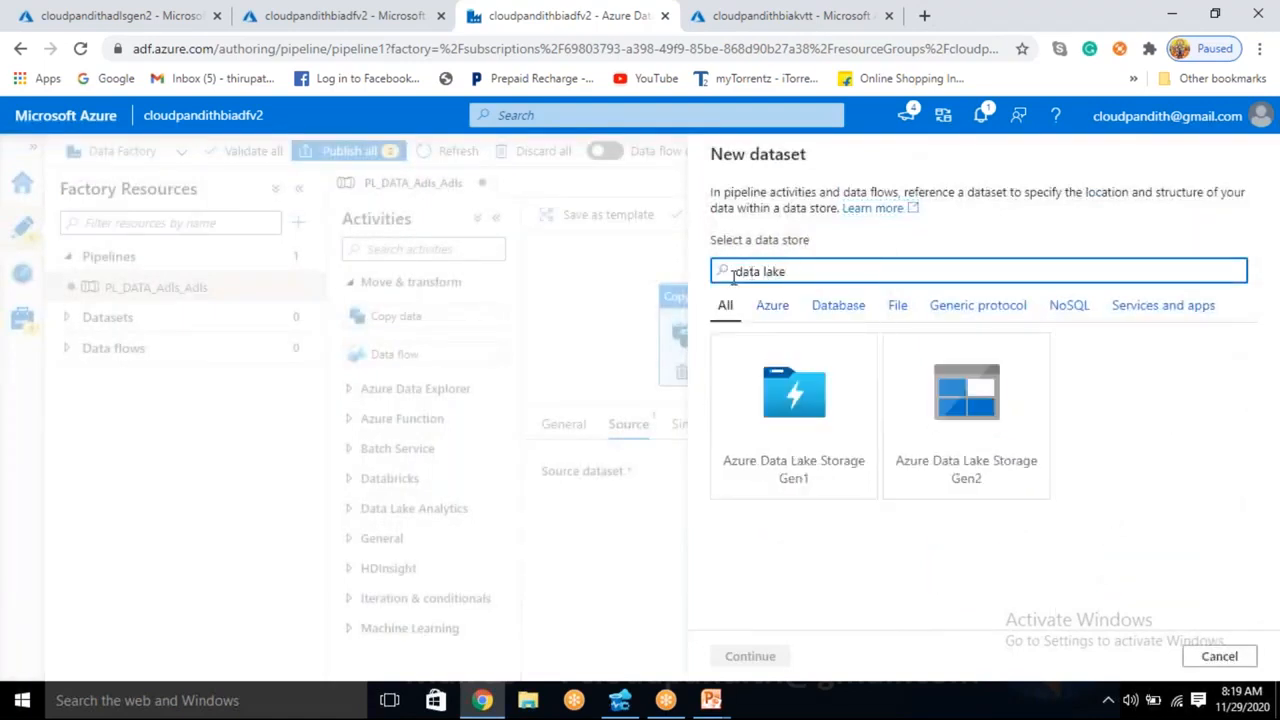
left_click(929, 440)
left_click(750, 655)
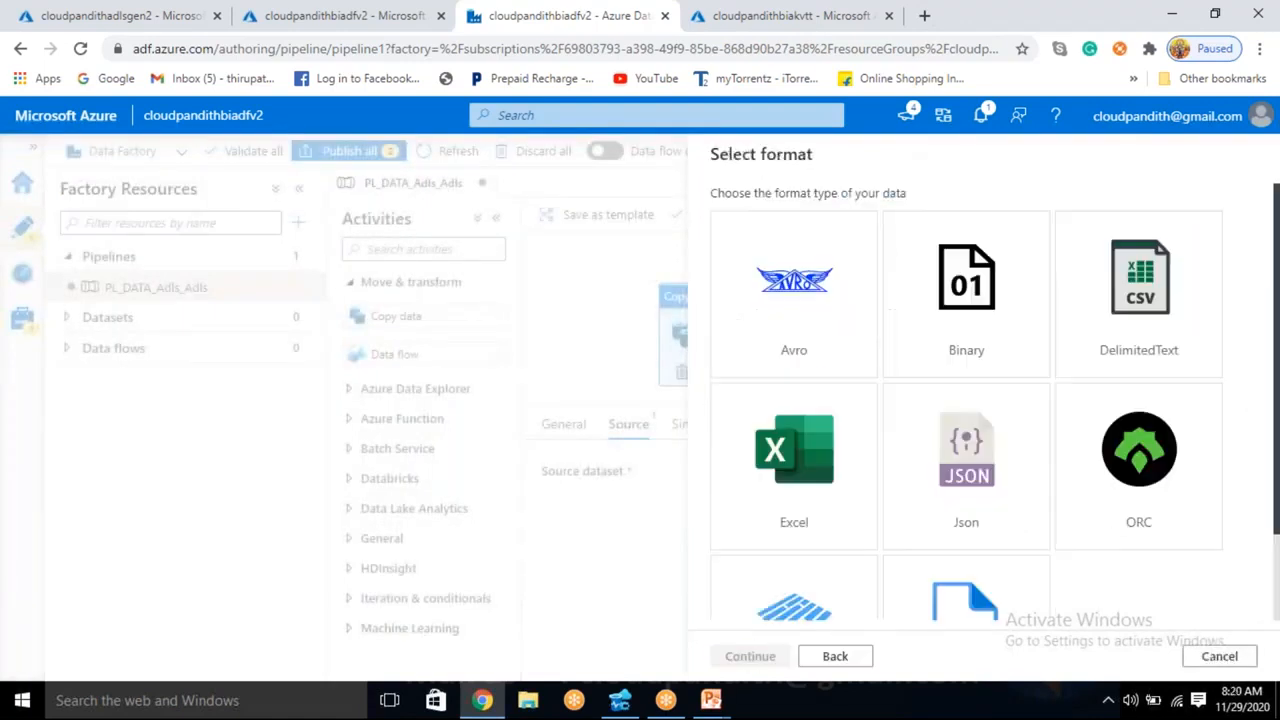
scroll(1080, 411, "down", 1)
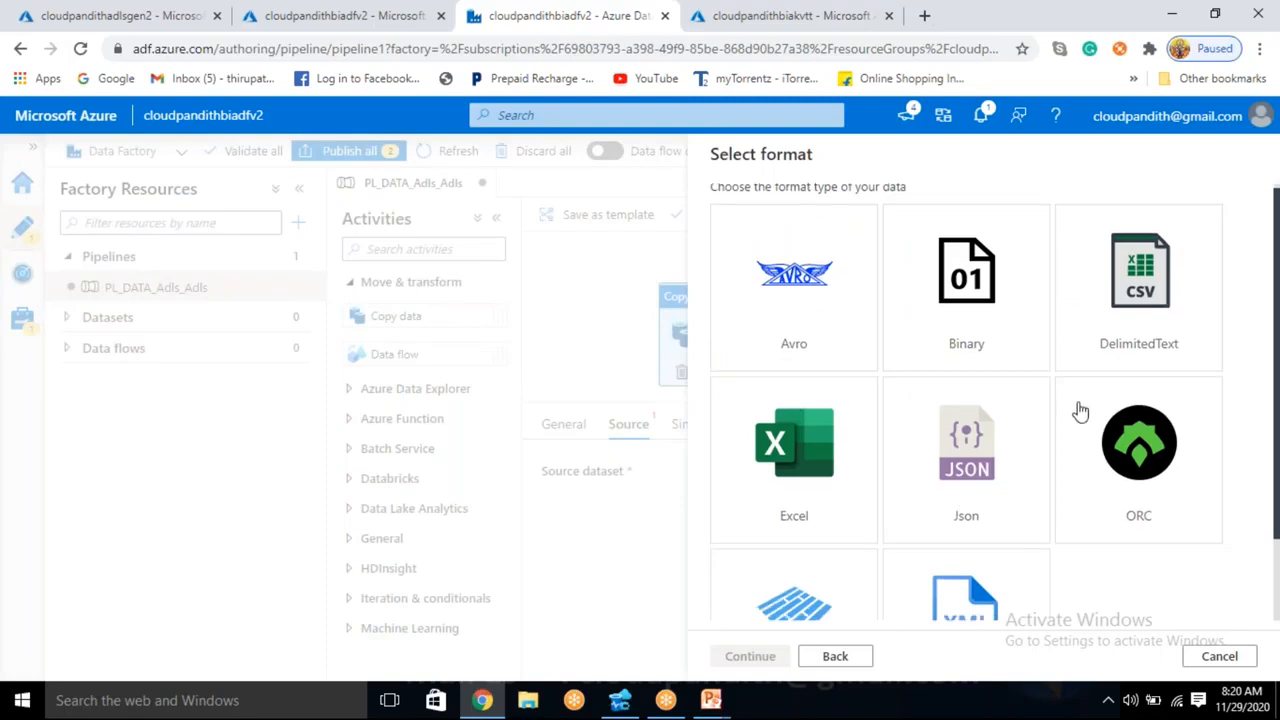
left_click(1137, 243)
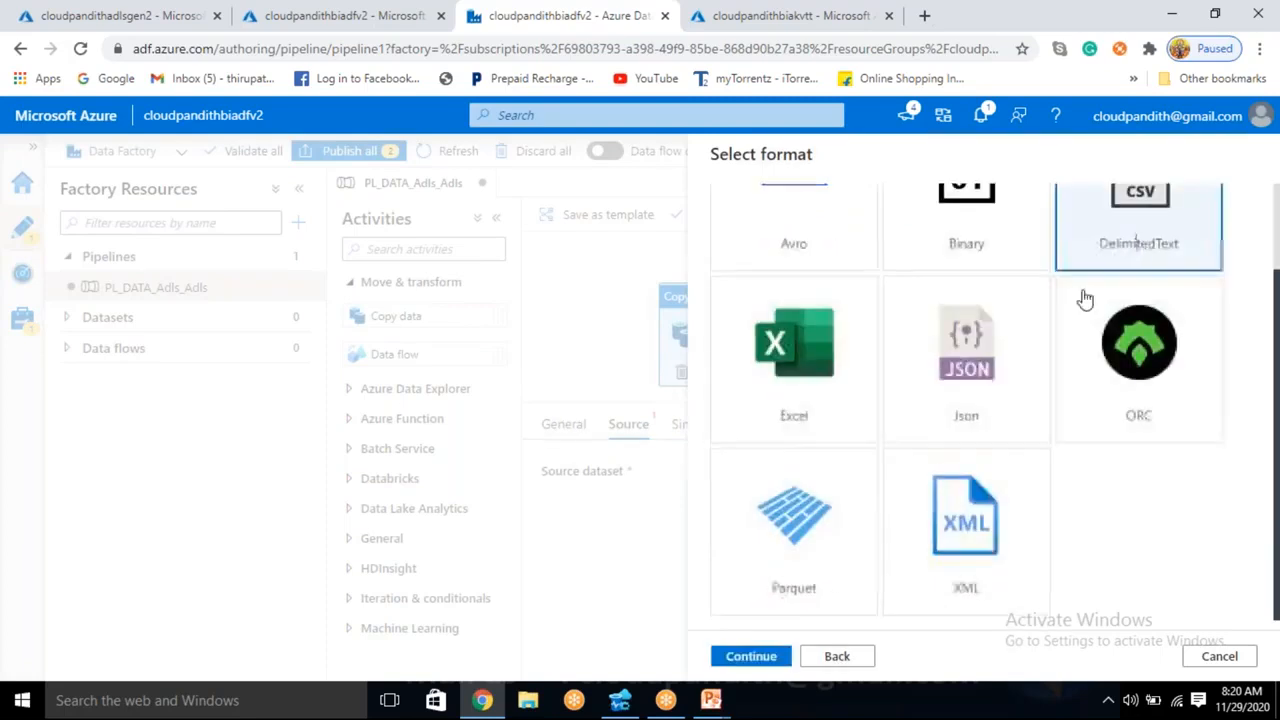
left_click(752, 660)
- Name the source dataset DS_ADLS_Source and assign it the LS_ADLSGEN2 linked service
left_click_drag(806, 206, 631, 203)
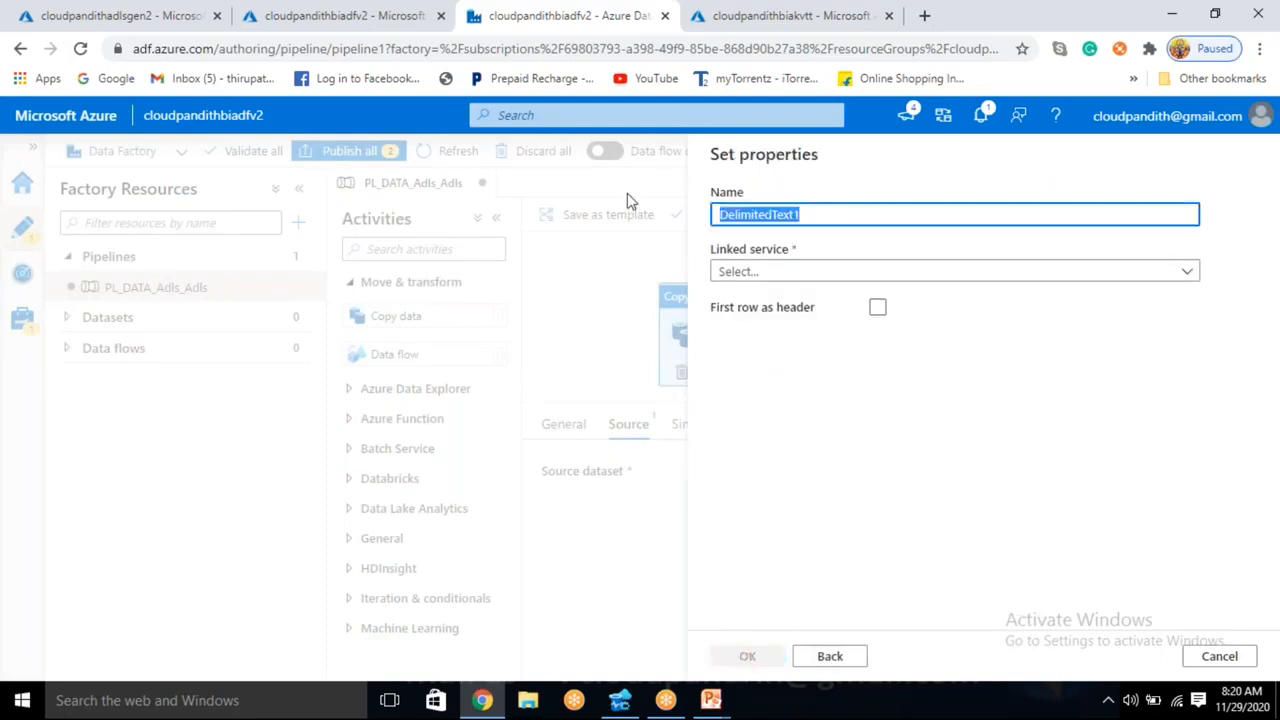
key("BackSpace")
type("DS_")
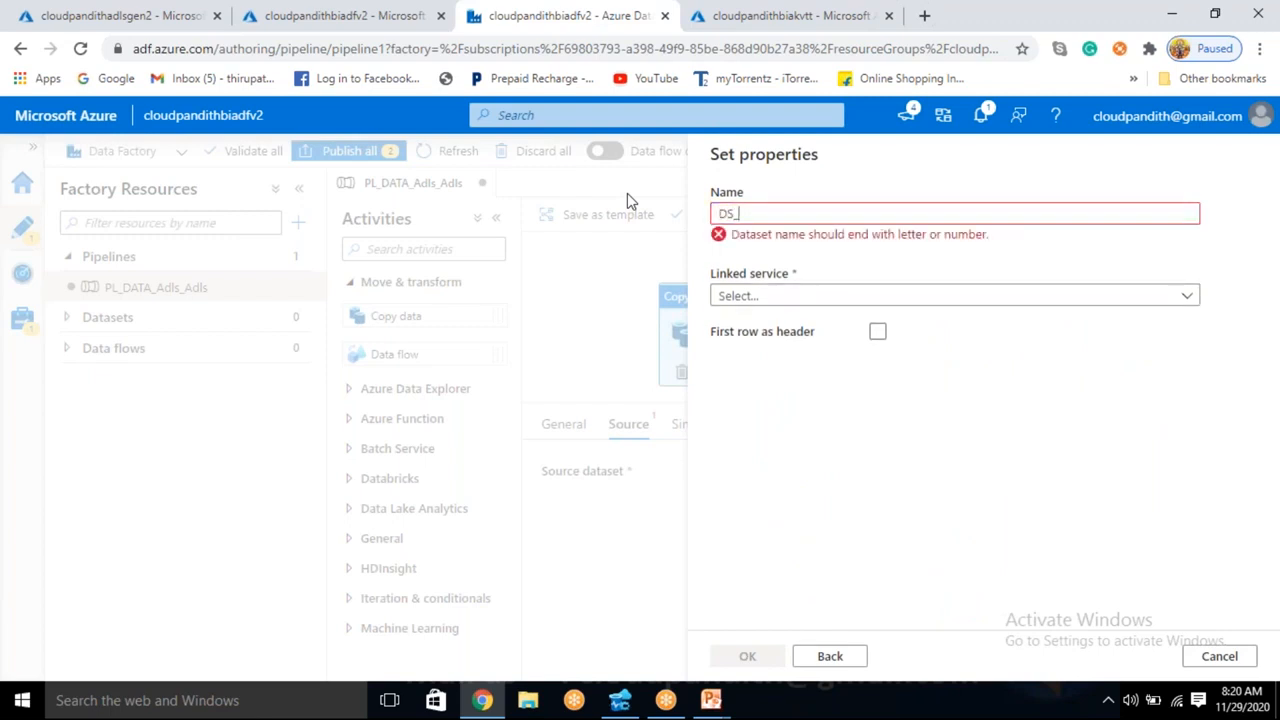
type("ADLS_Source")
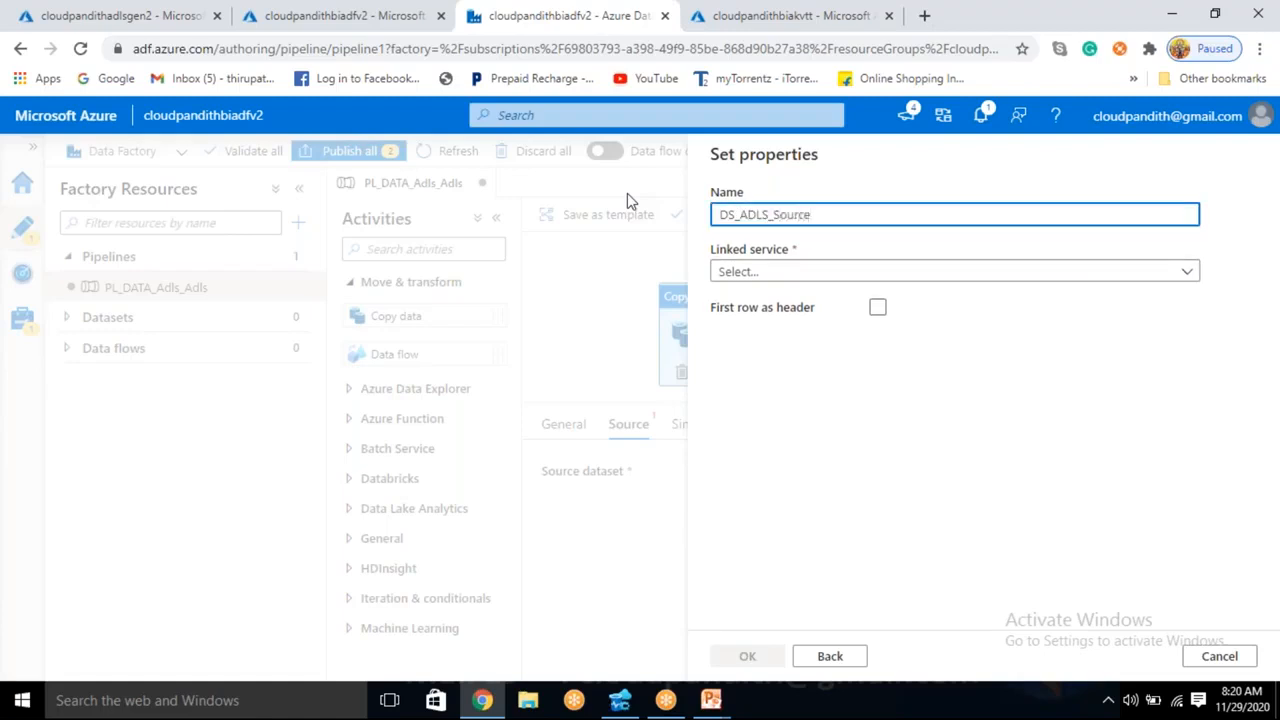
left_click(772, 274)
left_click(765, 392)
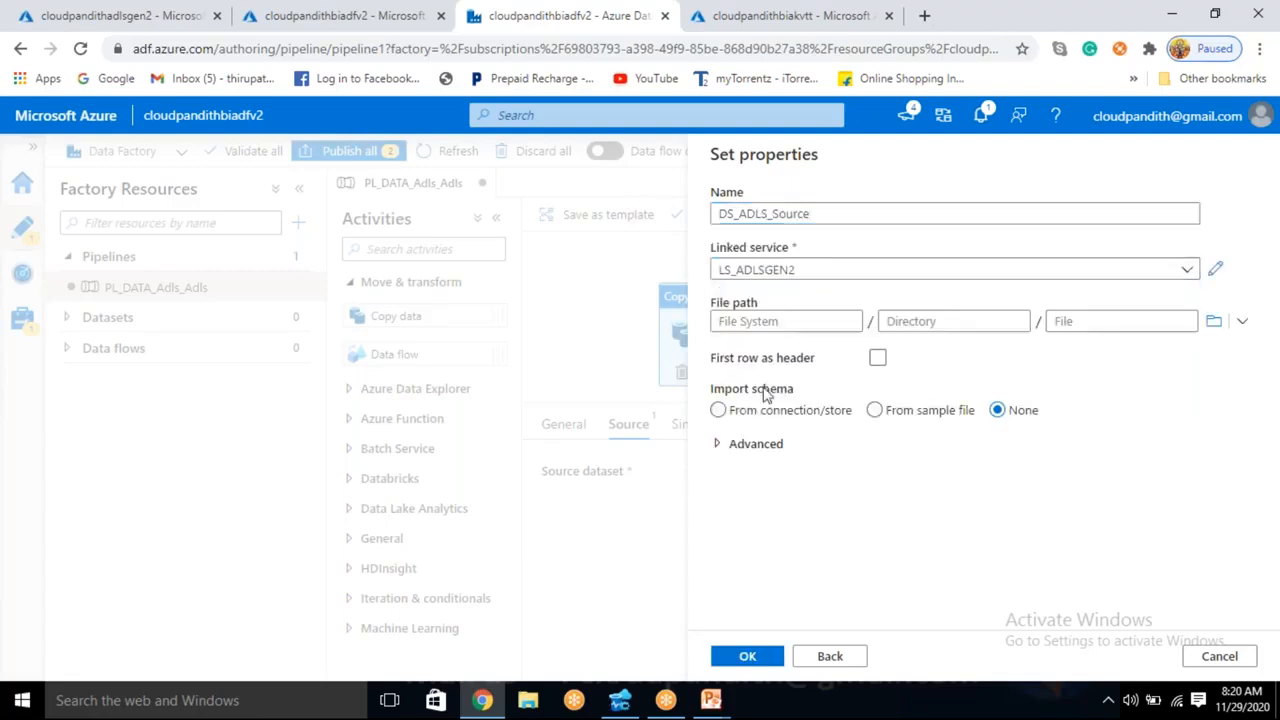
- Set the file system in the source dataset's file path to cloudpandith1
left_click(783, 316)
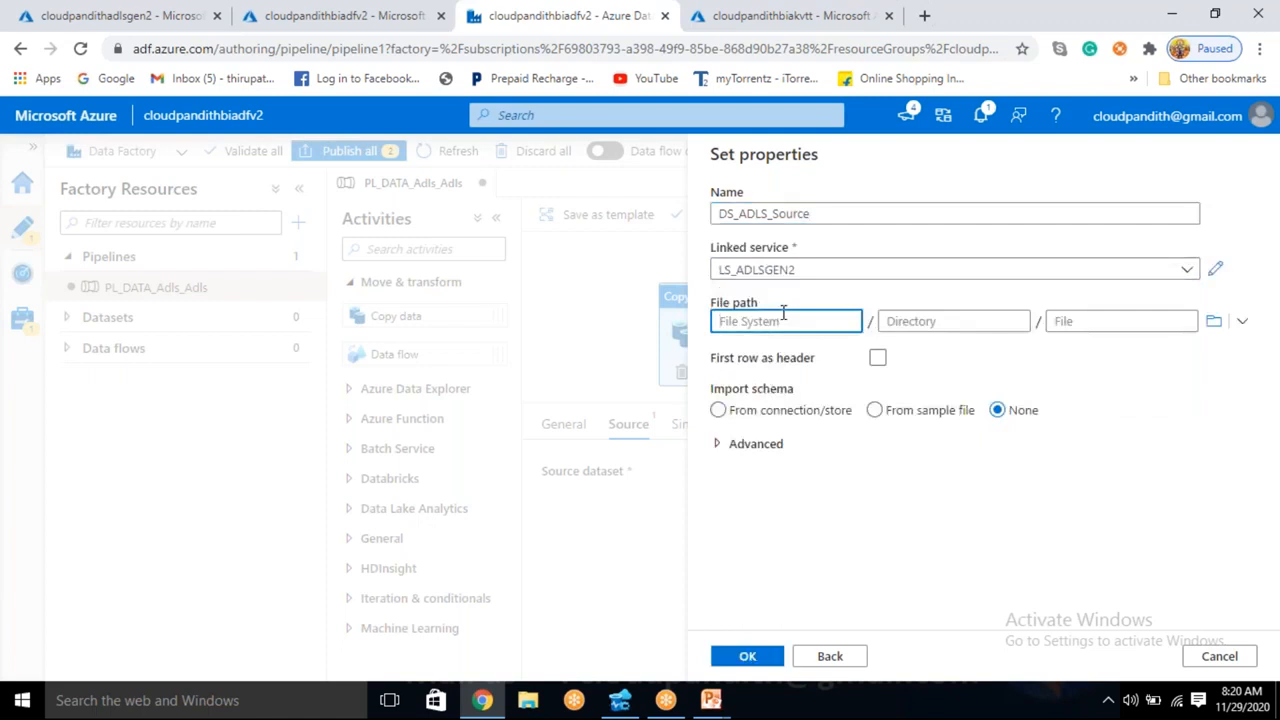
left_click(905, 321)
left_click(1080, 318)
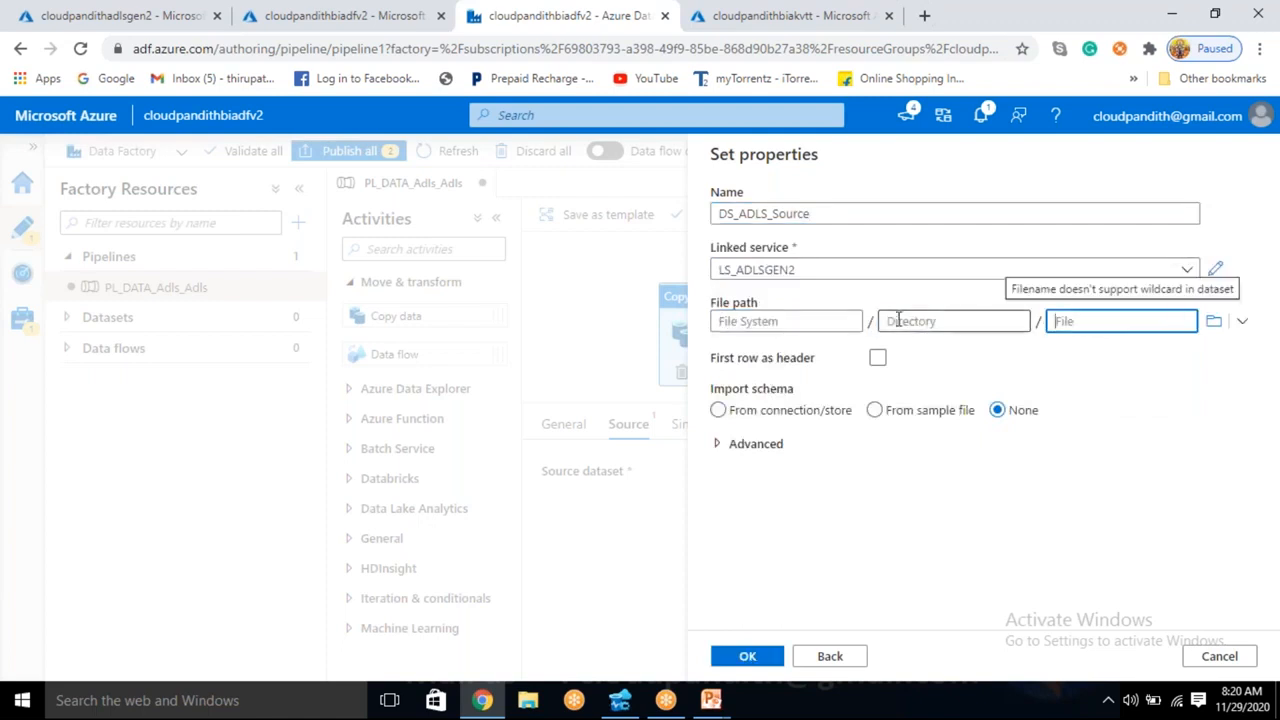
left_click(808, 322)
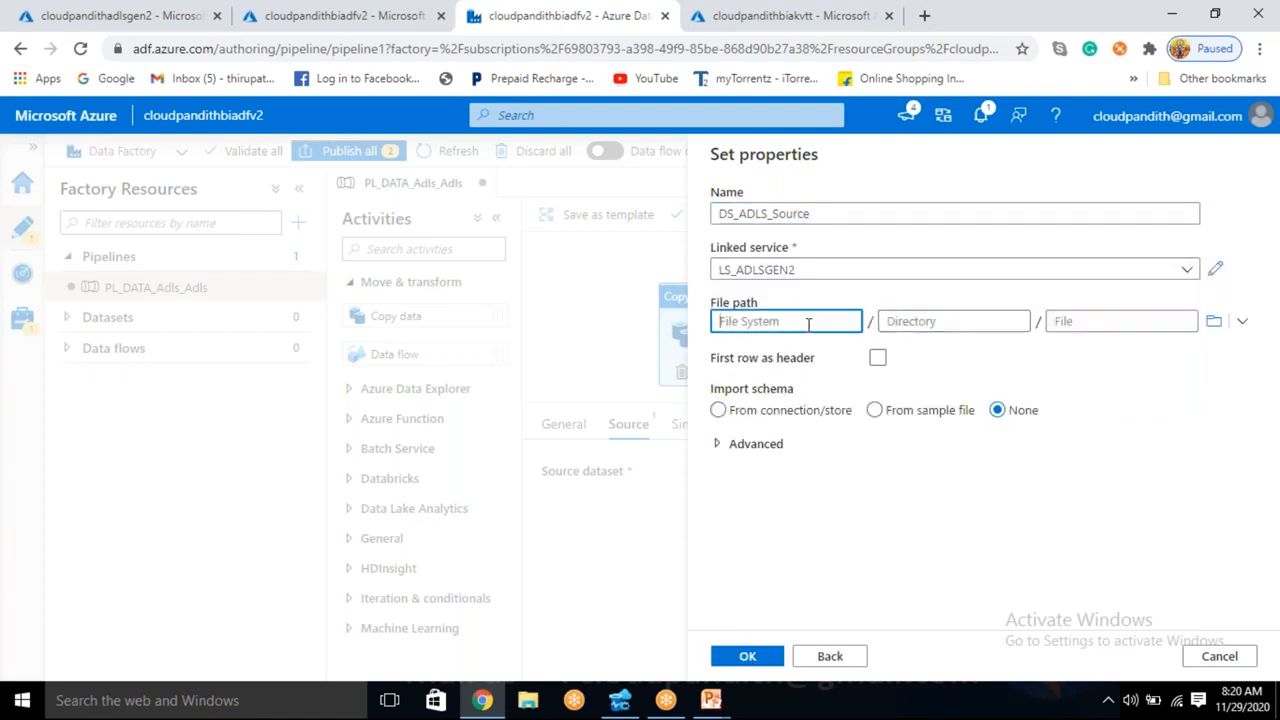
type("cloudpandith1")
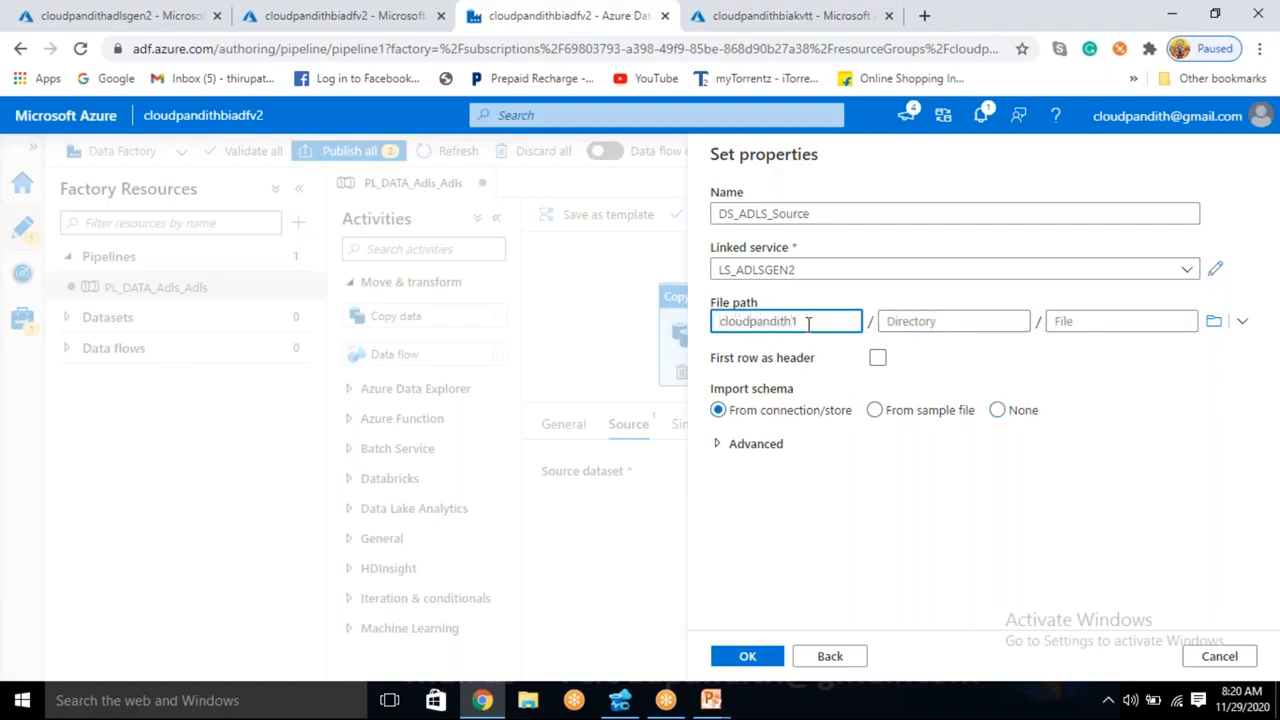
- Check the file system name against the container list of the cloudpandithadlsgen2 storage account, and return to the dataset properties
double_click(772, 322)
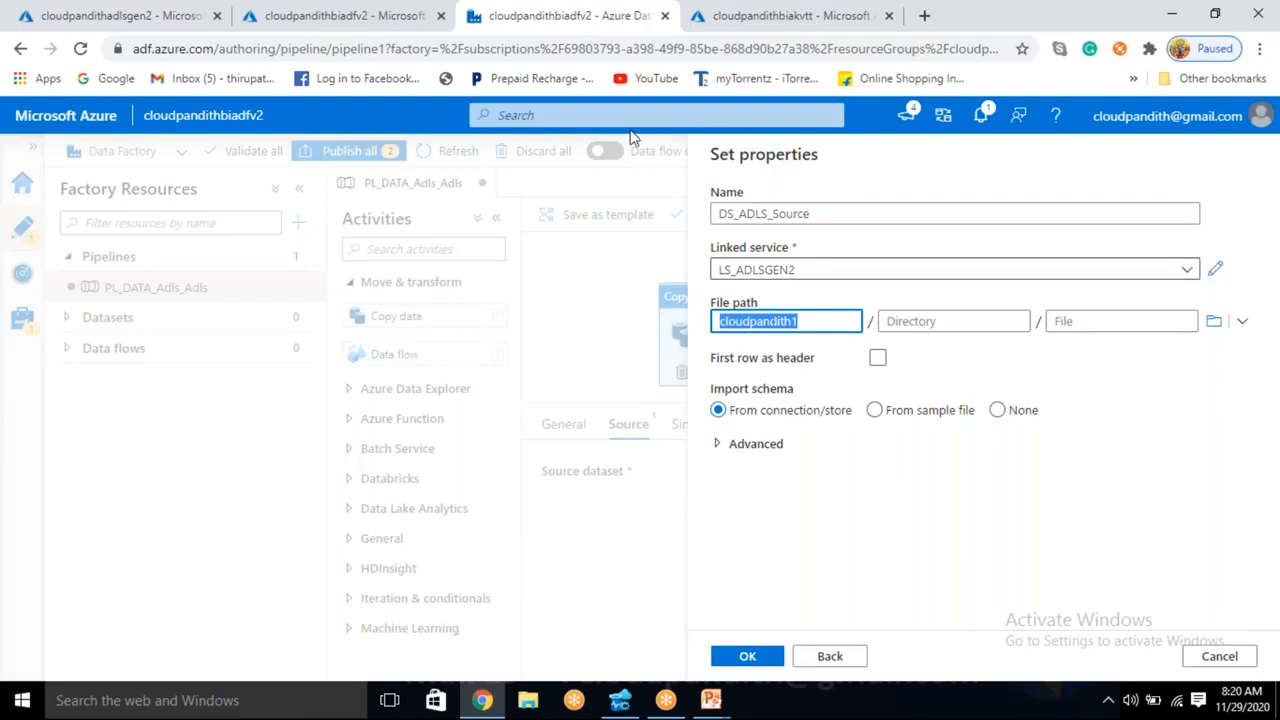
left_click(138, 12)
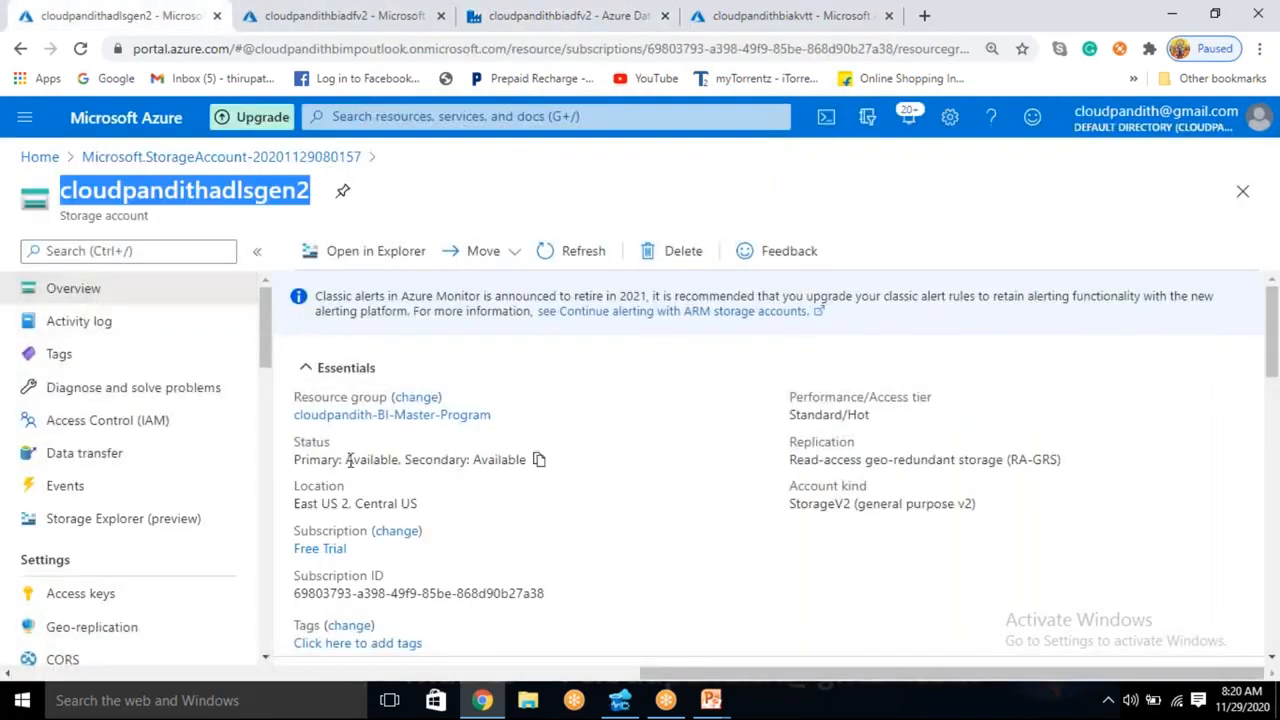
scroll(349, 459, "down", 3)
left_click(380, 516)
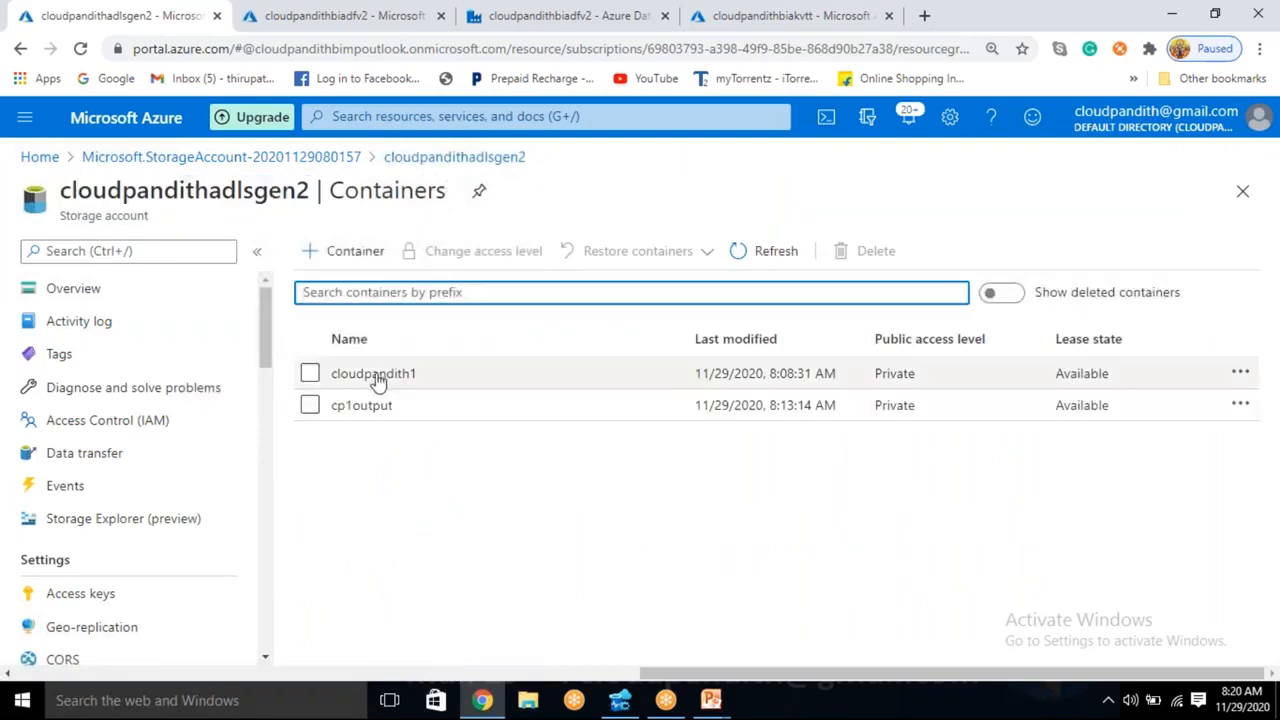
left_click(535, 17)
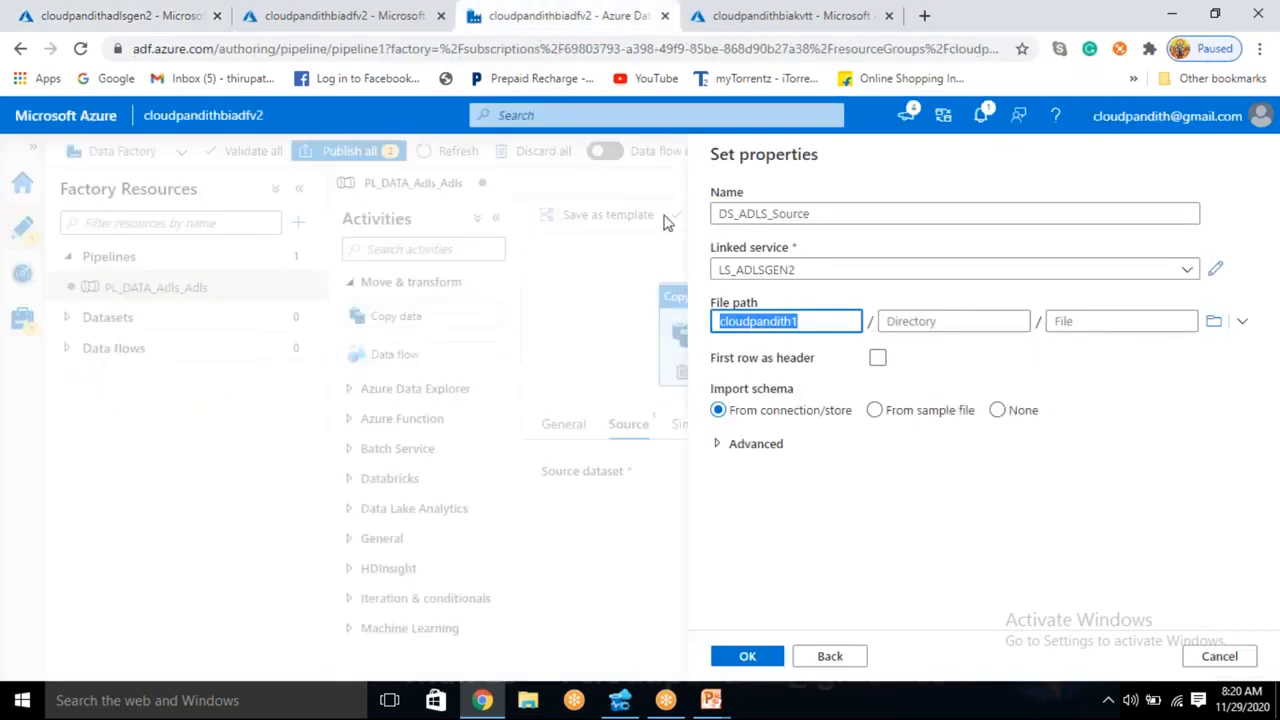
- Leave the directory empty, treat the first row as header, and confirm the source dataset's properties
left_click(881, 321)
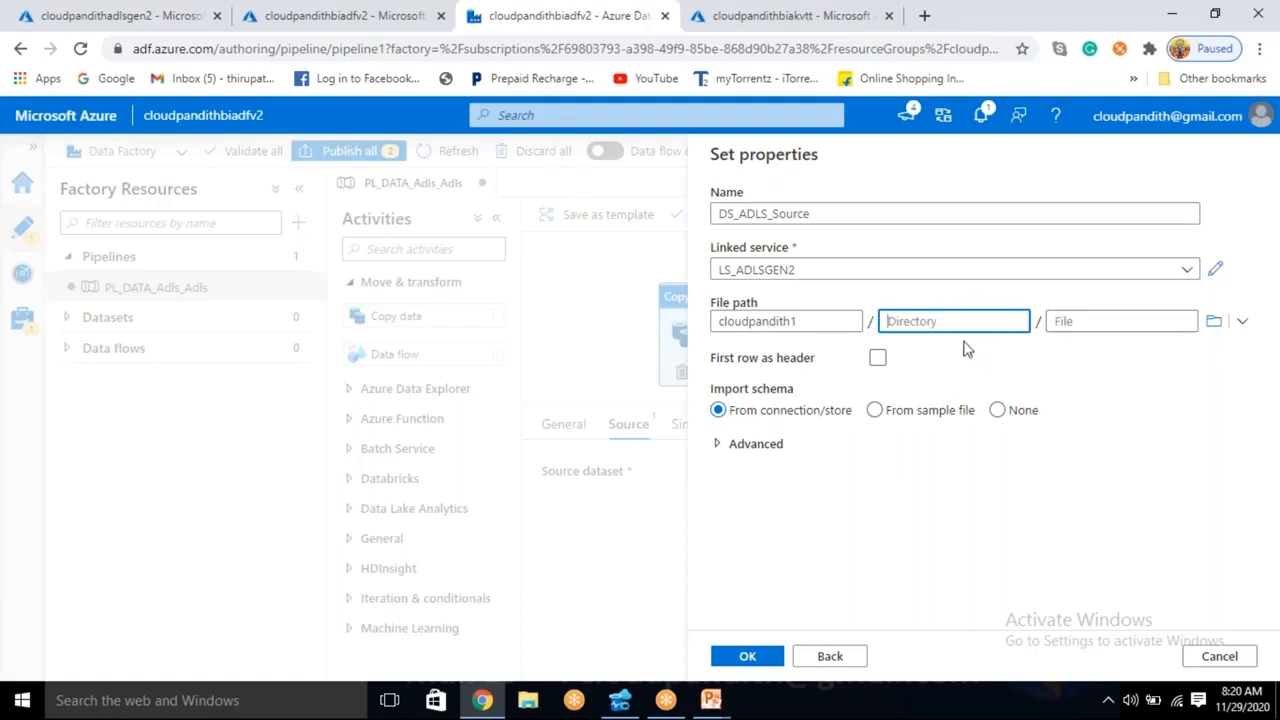
left_click(877, 360)
left_click(877, 361)
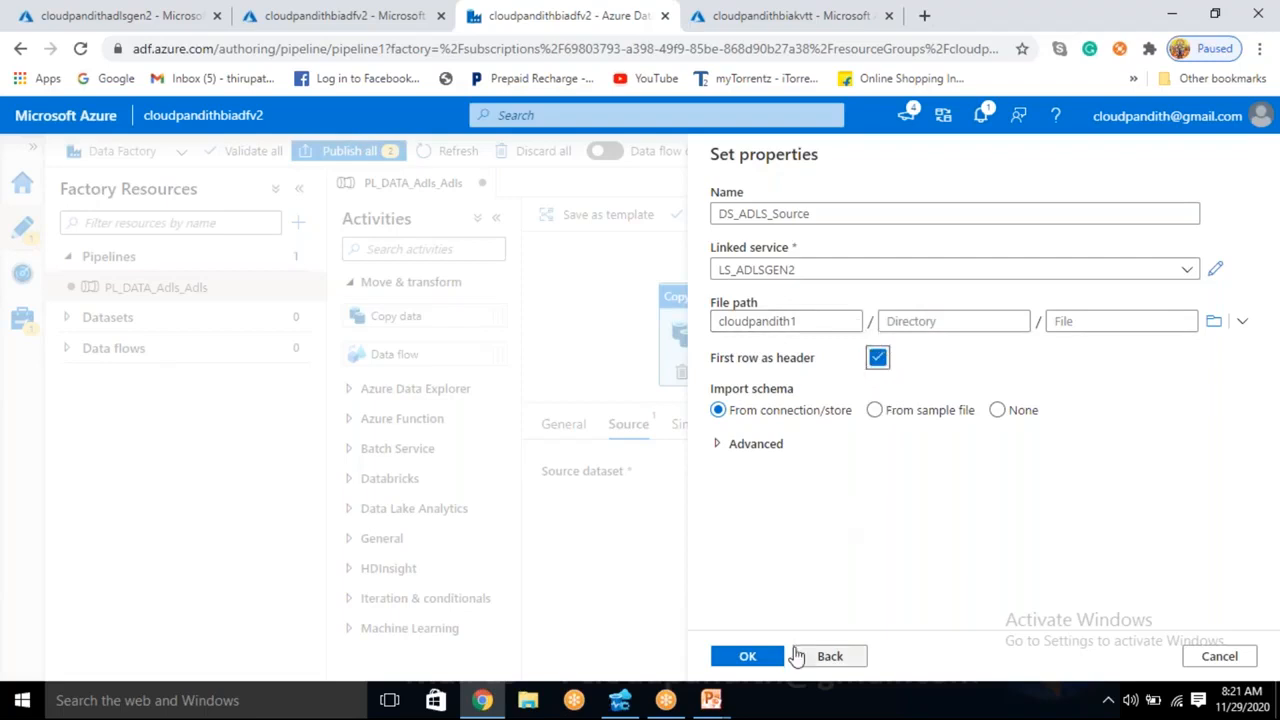
left_click(762, 667)
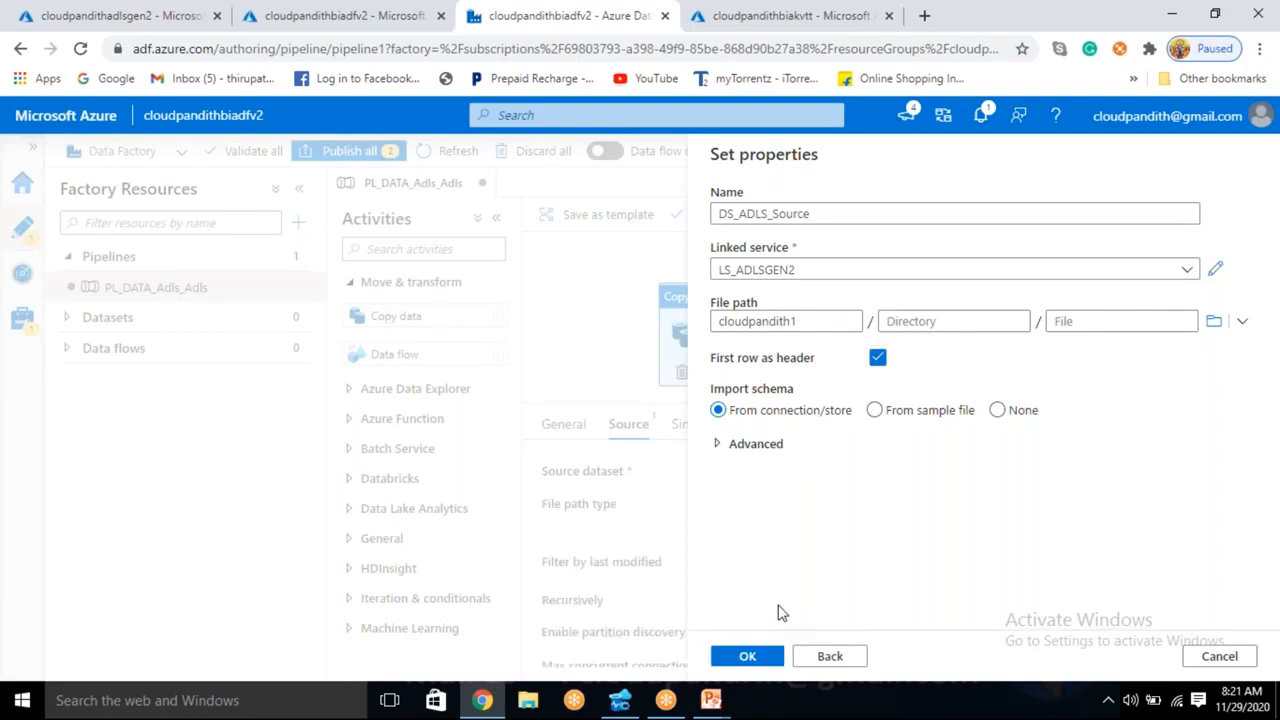
- Start a new sink dataset for the copy activity on Azure Data Lake Storage Gen2 in DelimitedText format
left_click(686, 426)
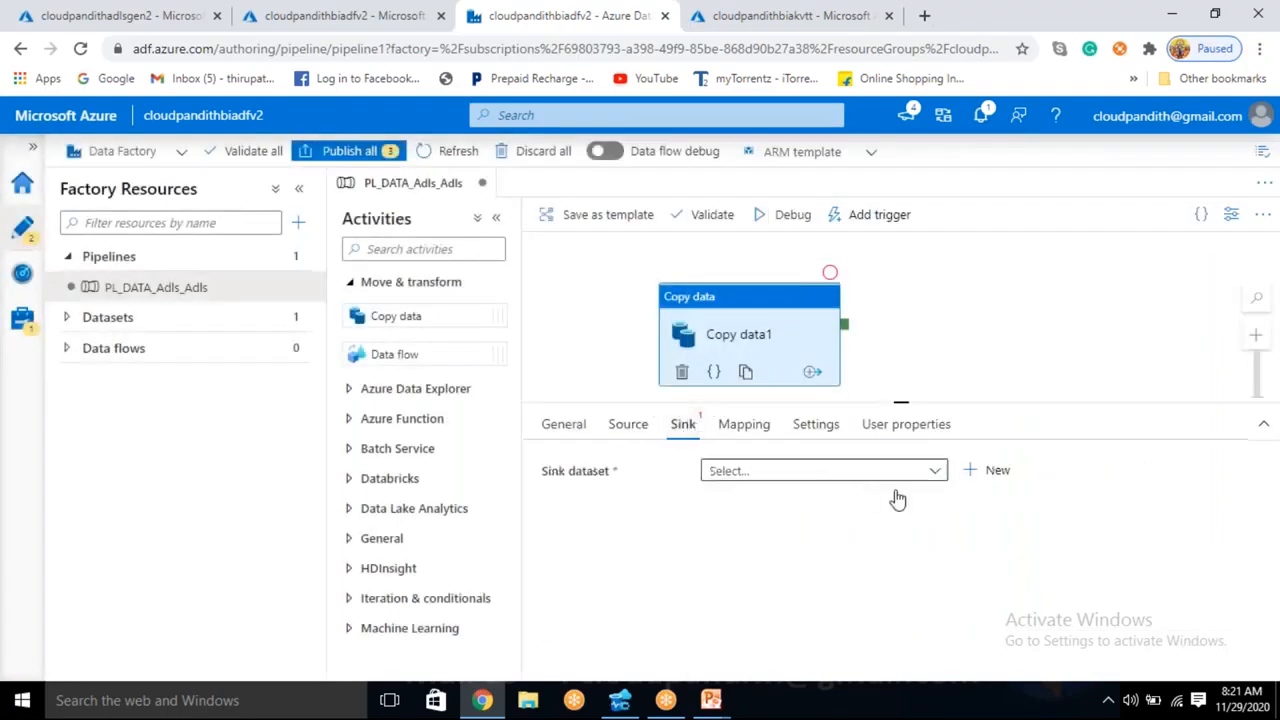
left_click(990, 471)
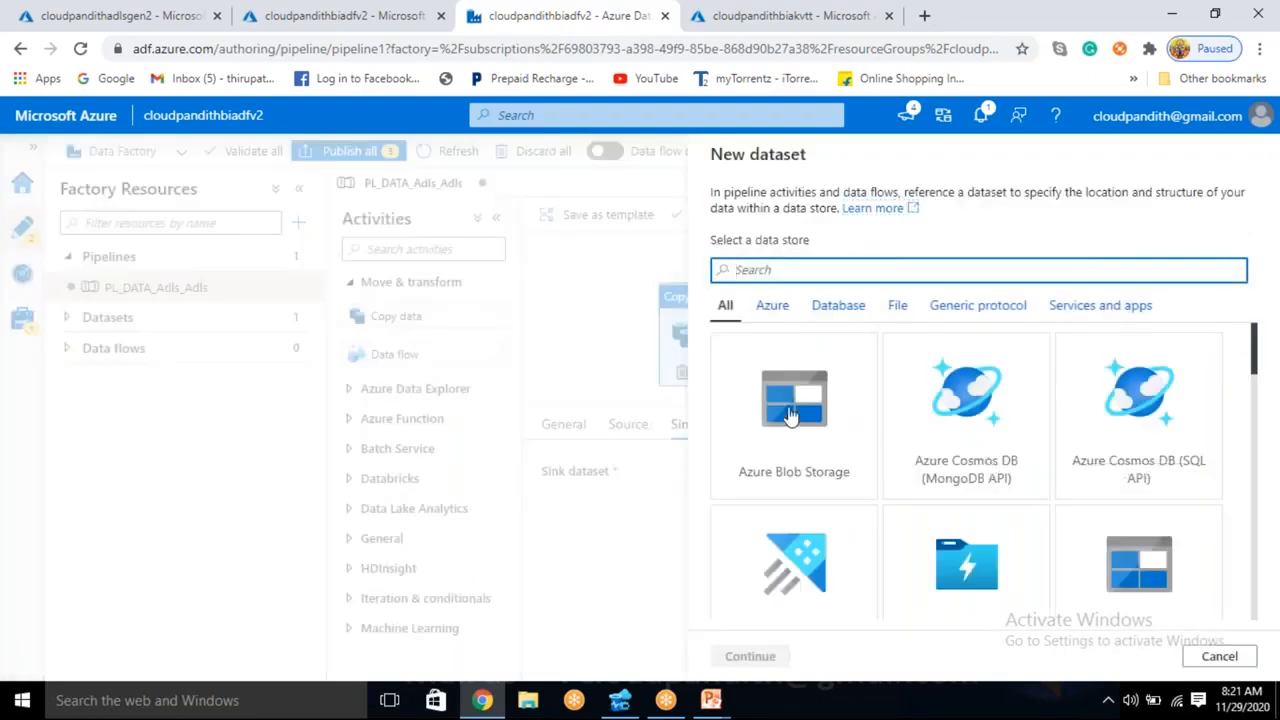
type("data lake")
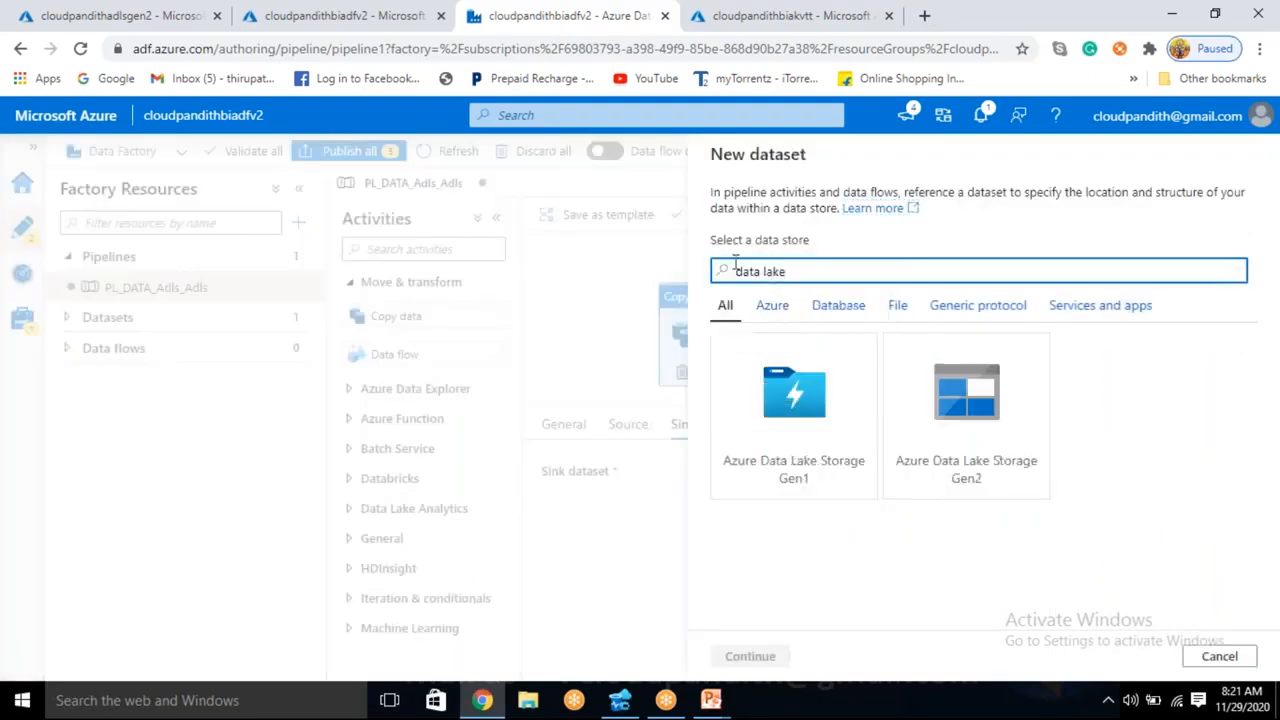
left_click(971, 451)
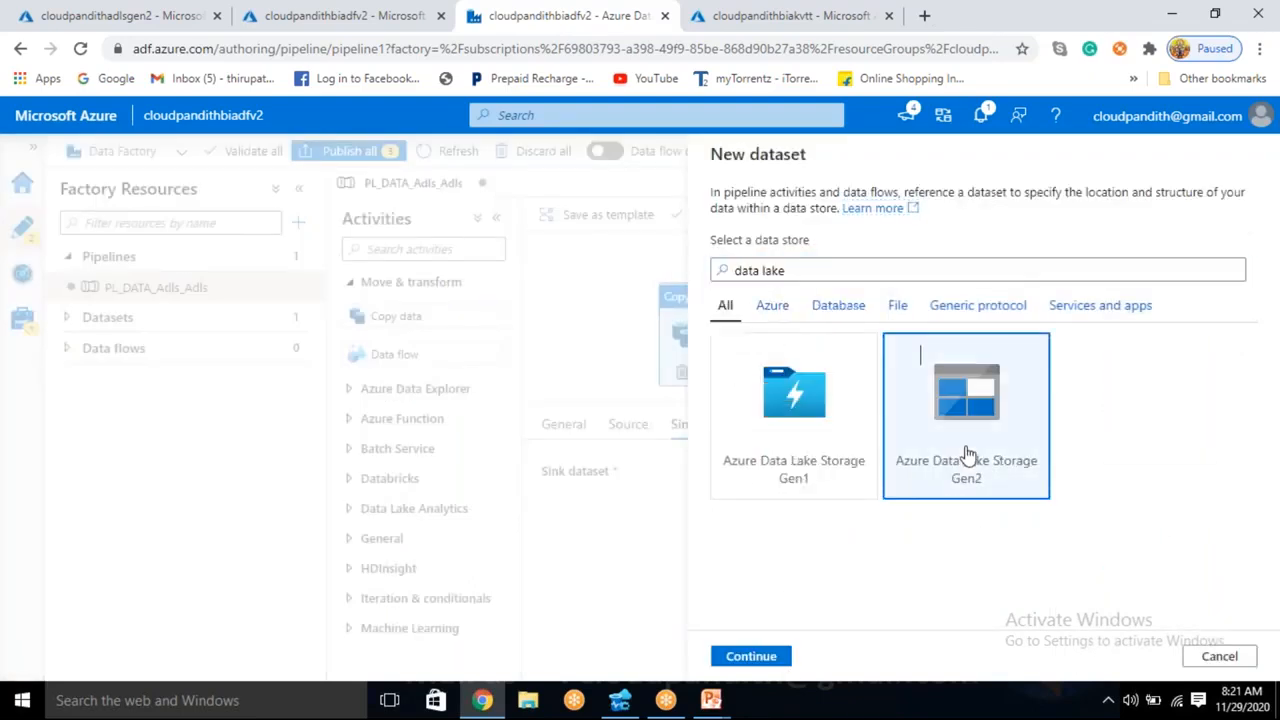
left_click(771, 658)
left_click(1100, 250)
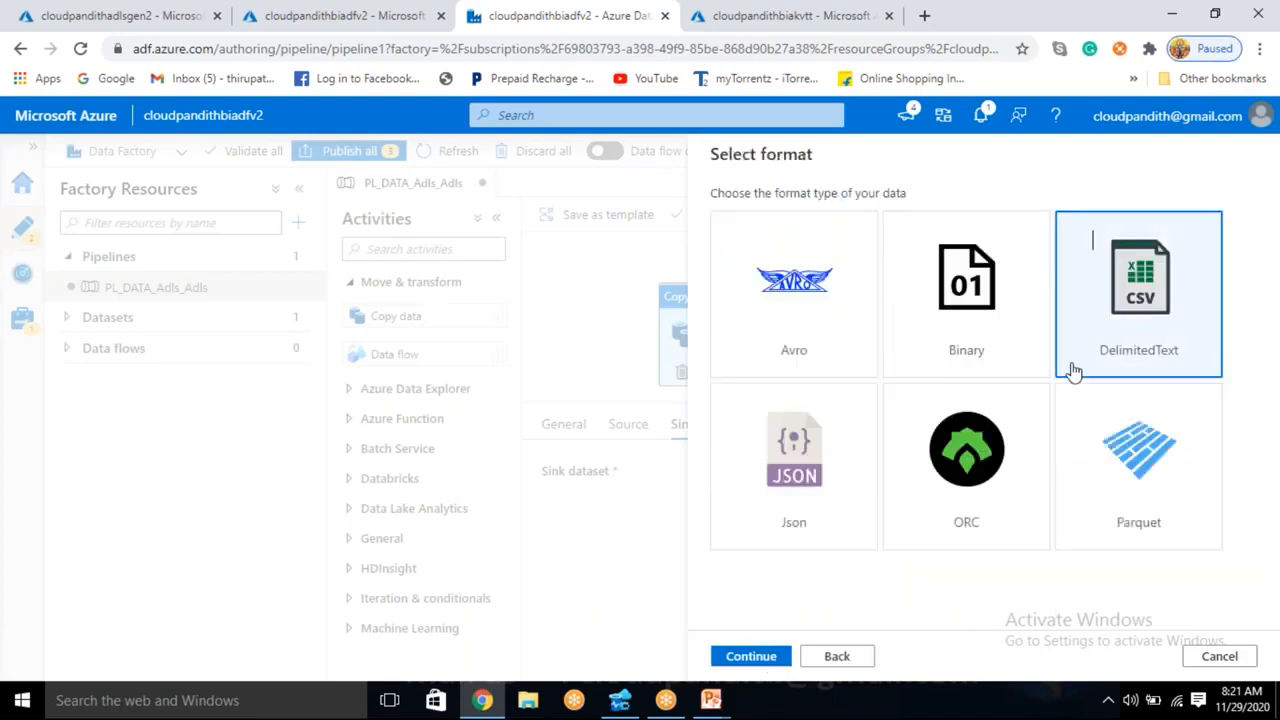
left_click(748, 656)
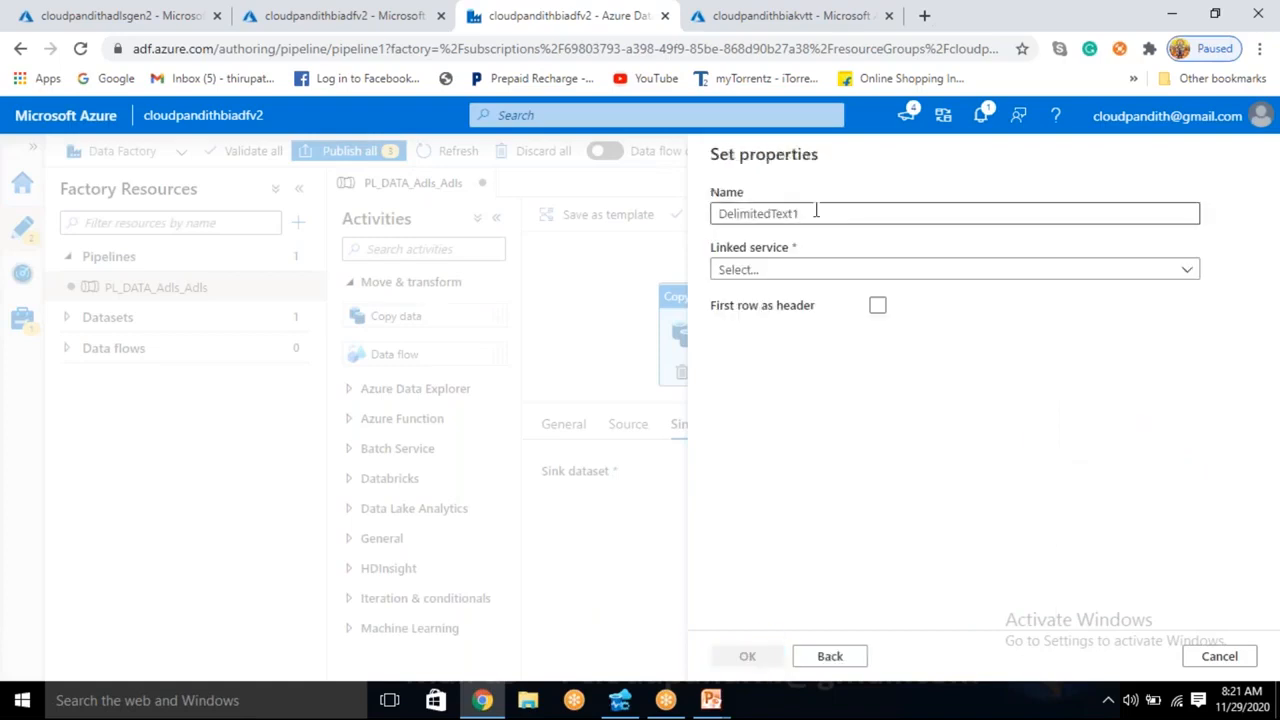
- Name the sink dataset DS_ADLS_Sink and assign it the LS_ADLSGEN2 linked service
left_click_drag(814, 212, 714, 214)
key("BackSpace")
type("JS")
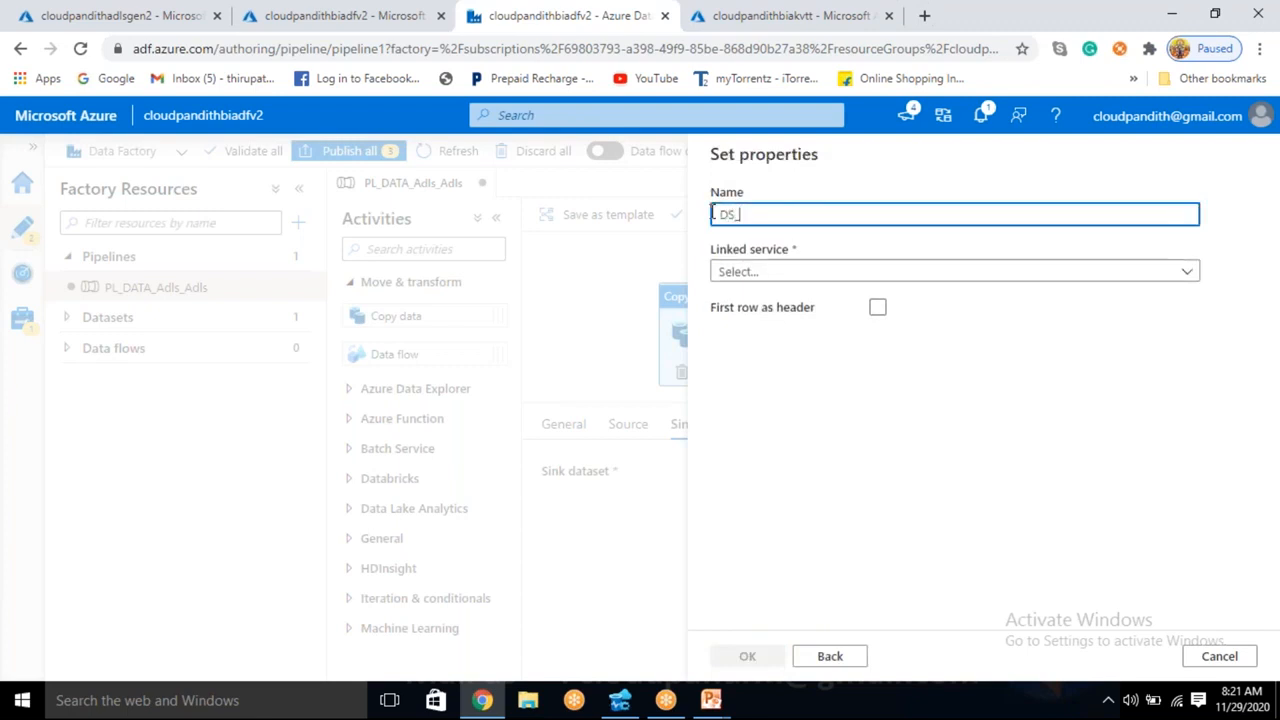
type("_ADLS_S")
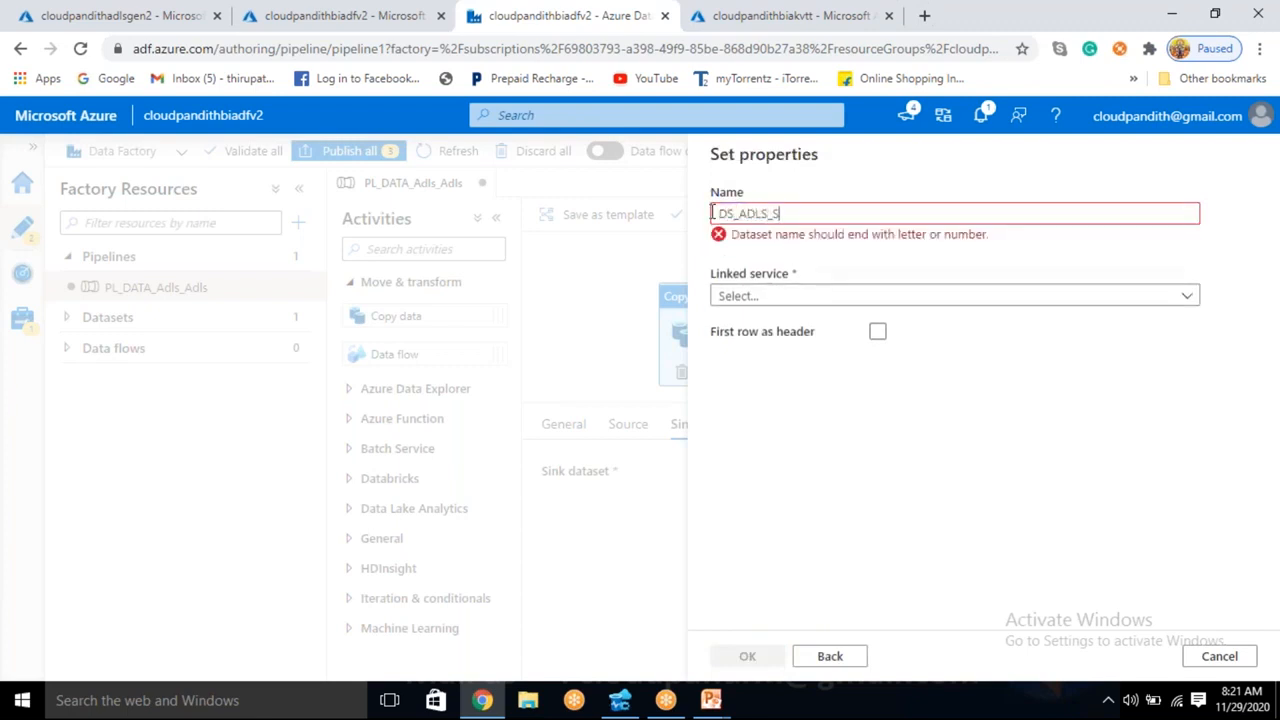
type("ink")
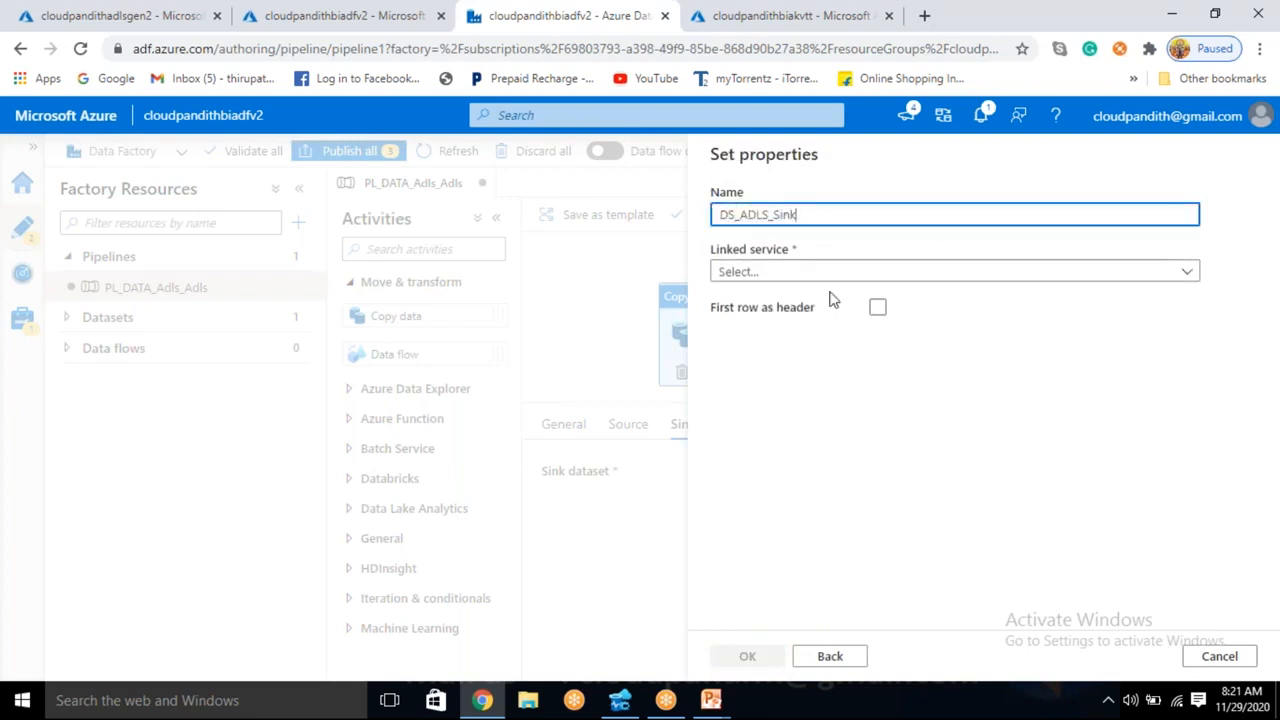
left_click(806, 272)
left_click(752, 389)
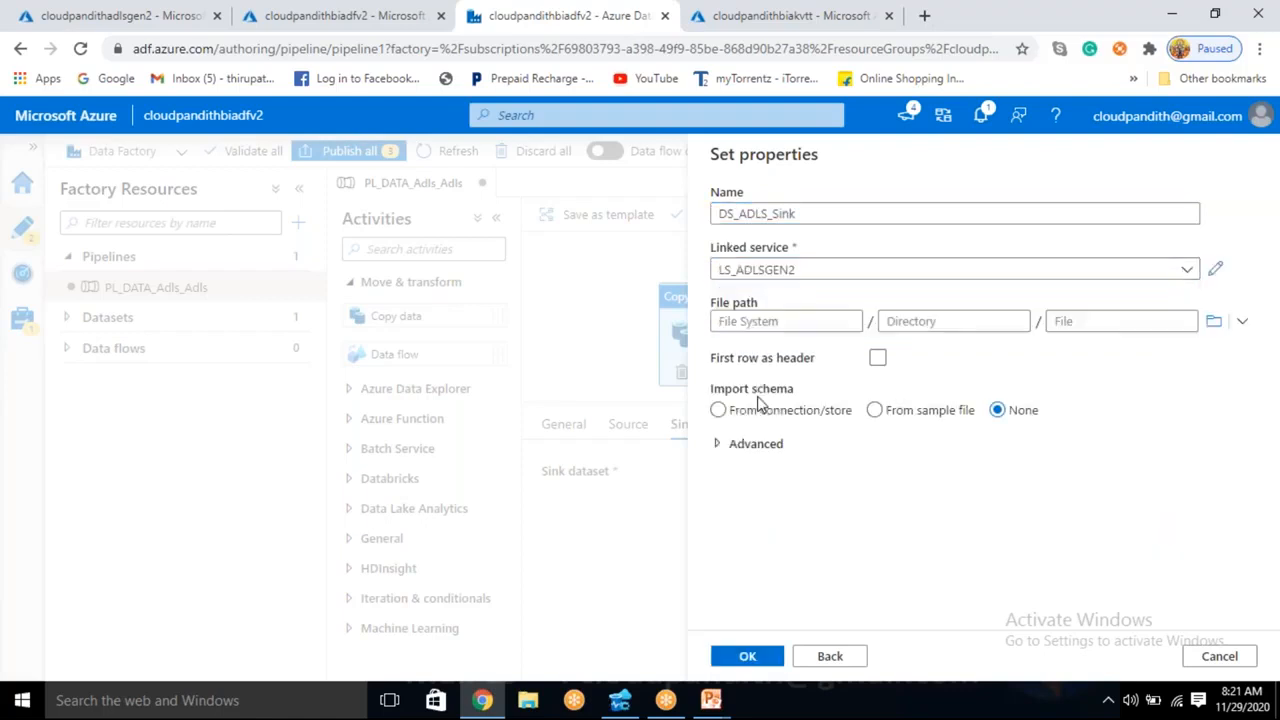
- Copy the cp1output container name from the cloudpandithadlsgen2 storage account into the file system of the sink dataset's file path
left_click(809, 320)
left_click(120, 15)
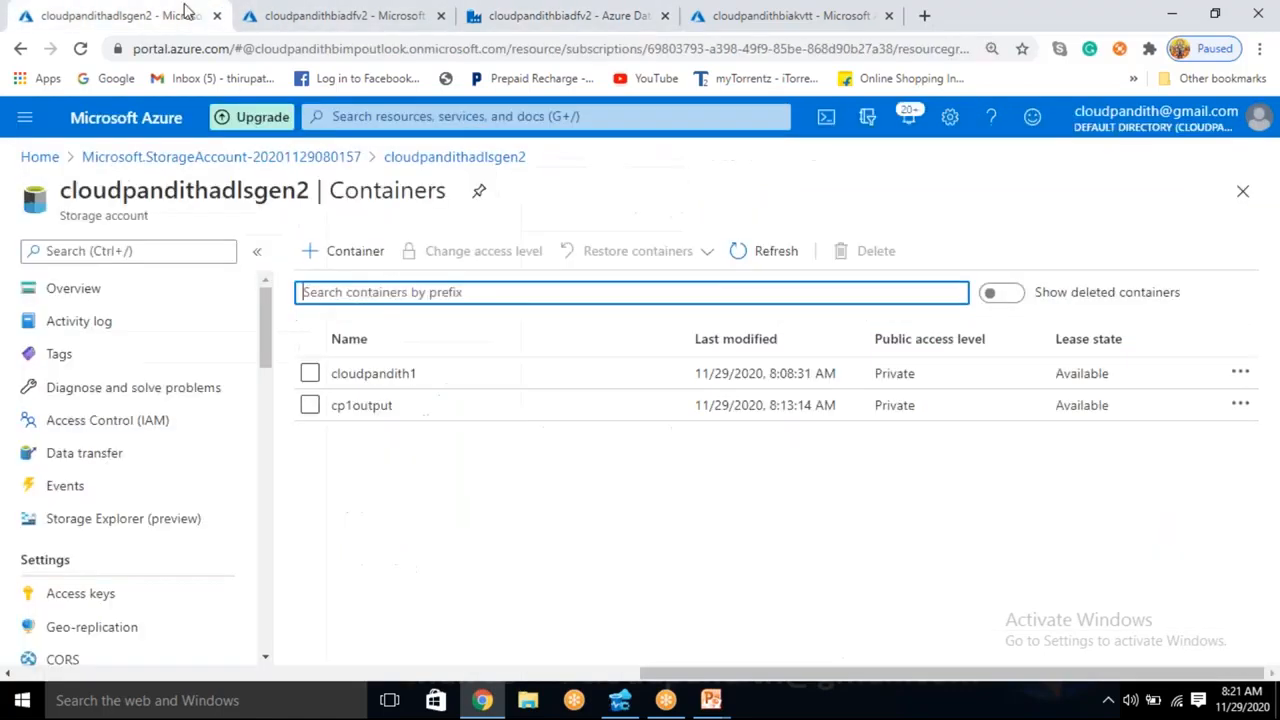
left_click_drag(392, 410, 318, 416)
key("ctrl+c")
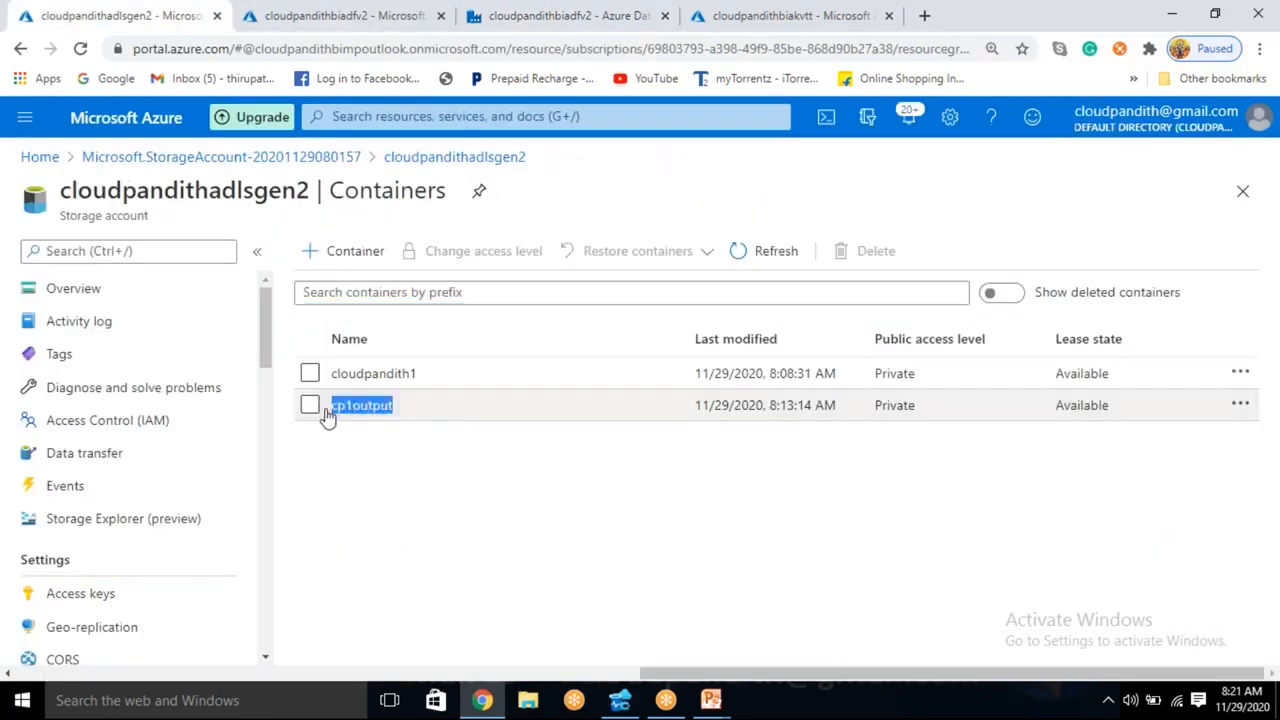
left_click(565, 15)
key("ctrl+v")
- Leave the directory empty, treat the first row as header, and confirm the sink dataset's properties
left_click(951, 321)
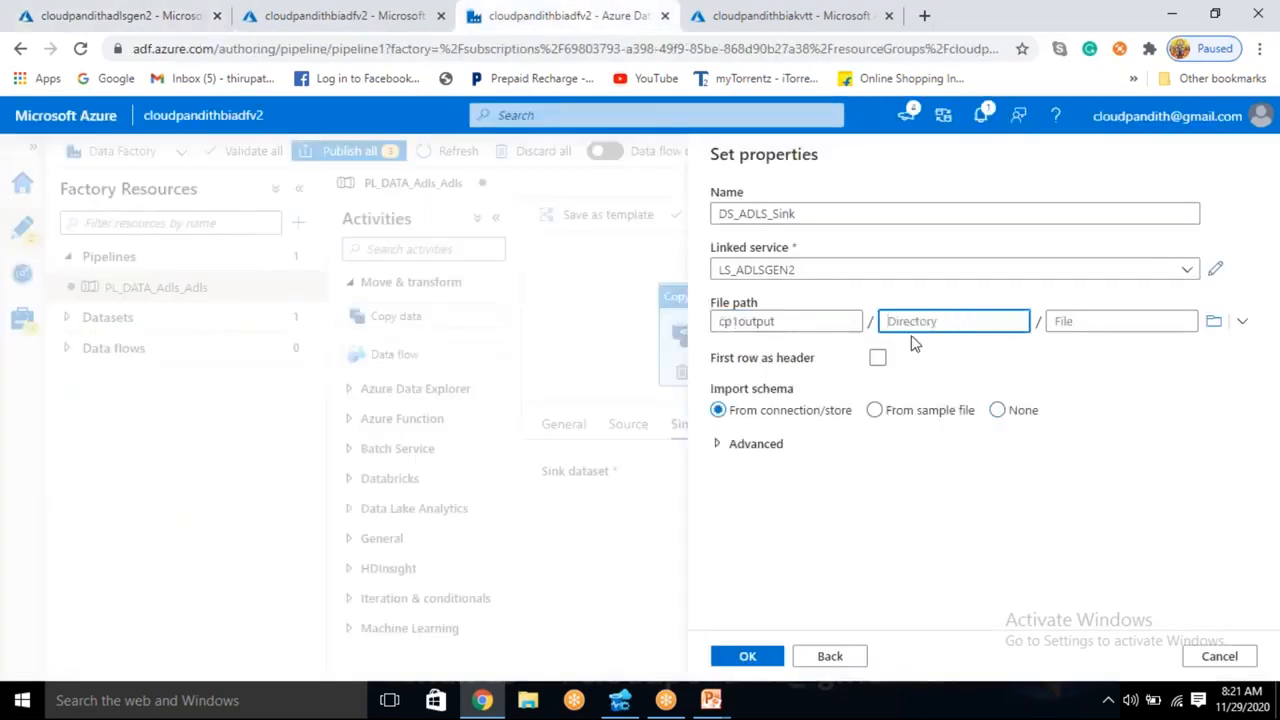
left_click(877, 357)
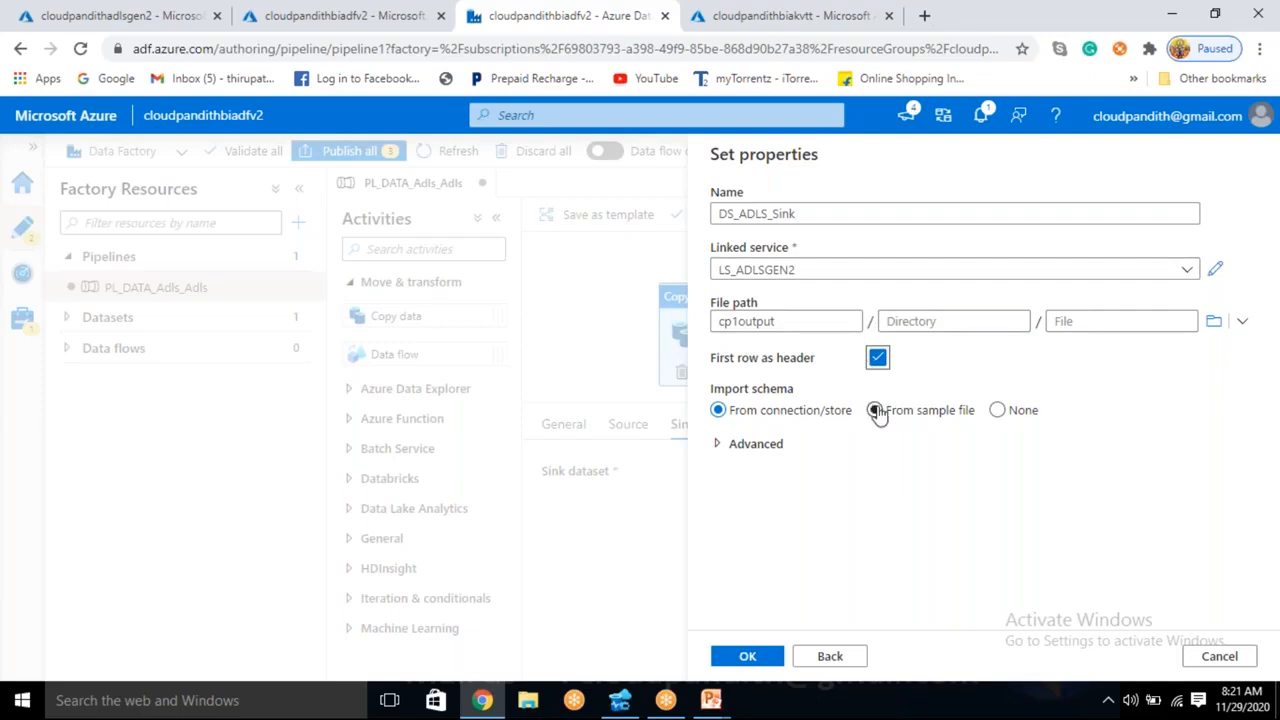
left_click(783, 322)
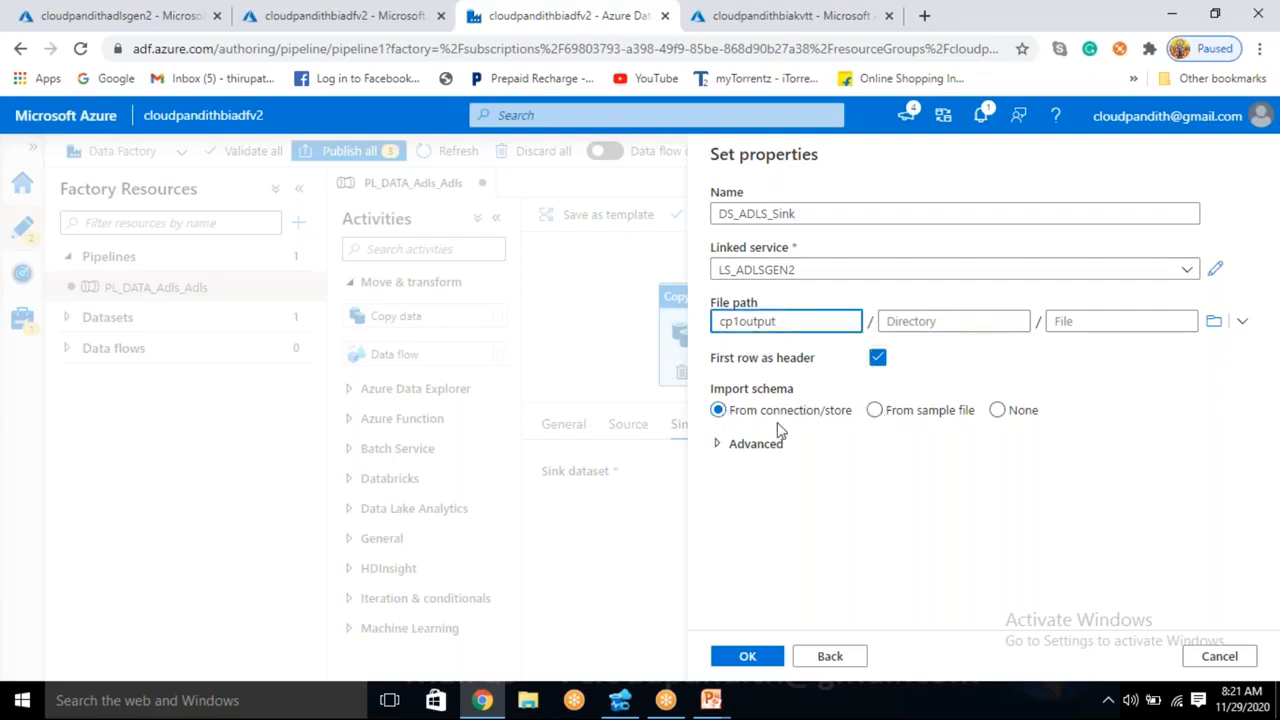
left_click(776, 656)
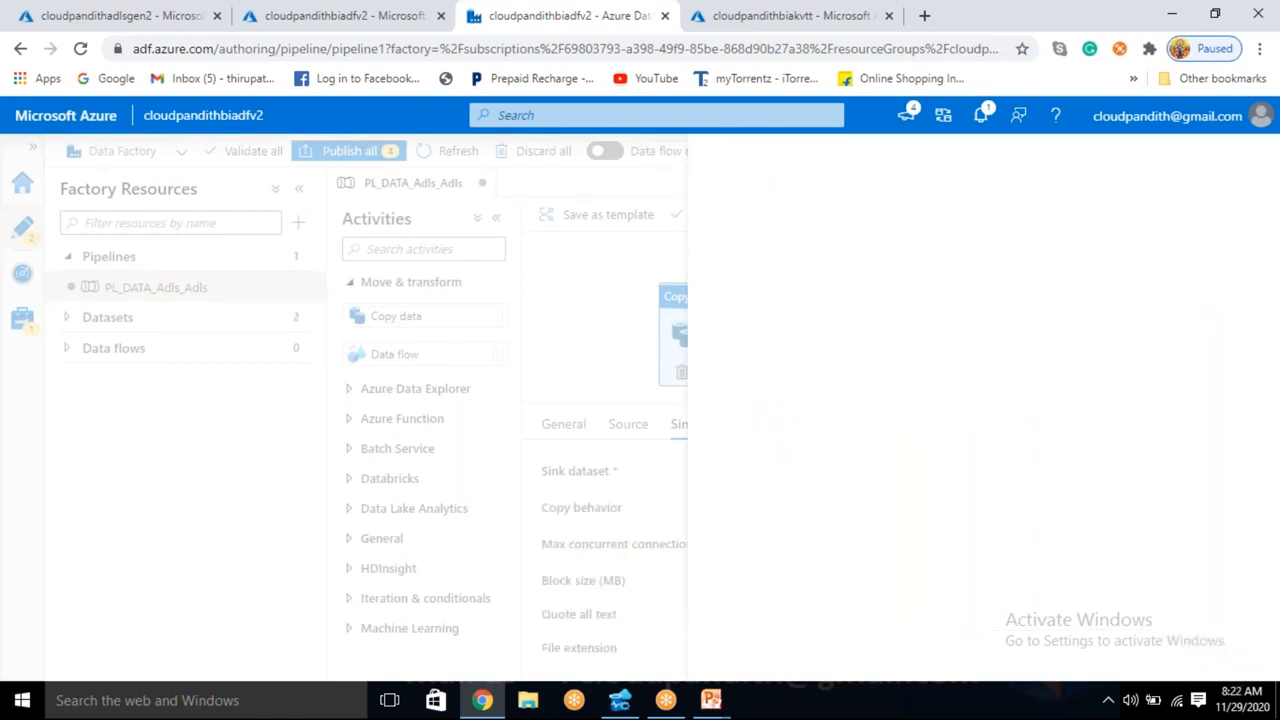
- Review the copy activity's source and sink settings against the containers of the cloudpandithadlsgen2 storage account, and return to the pipeline
left_click(320, 15)
left_click(562, 12)
left_click_drag(751, 337, 777, 317)
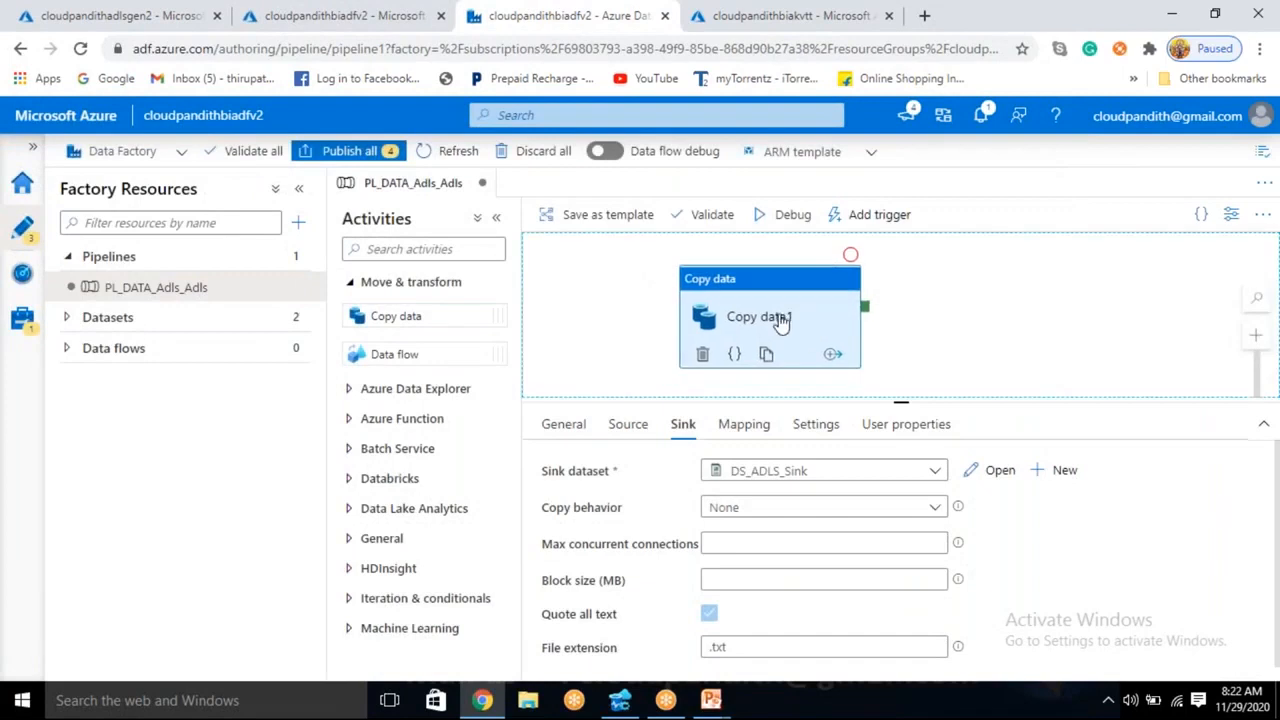
left_click(625, 430)
left_click(681, 438)
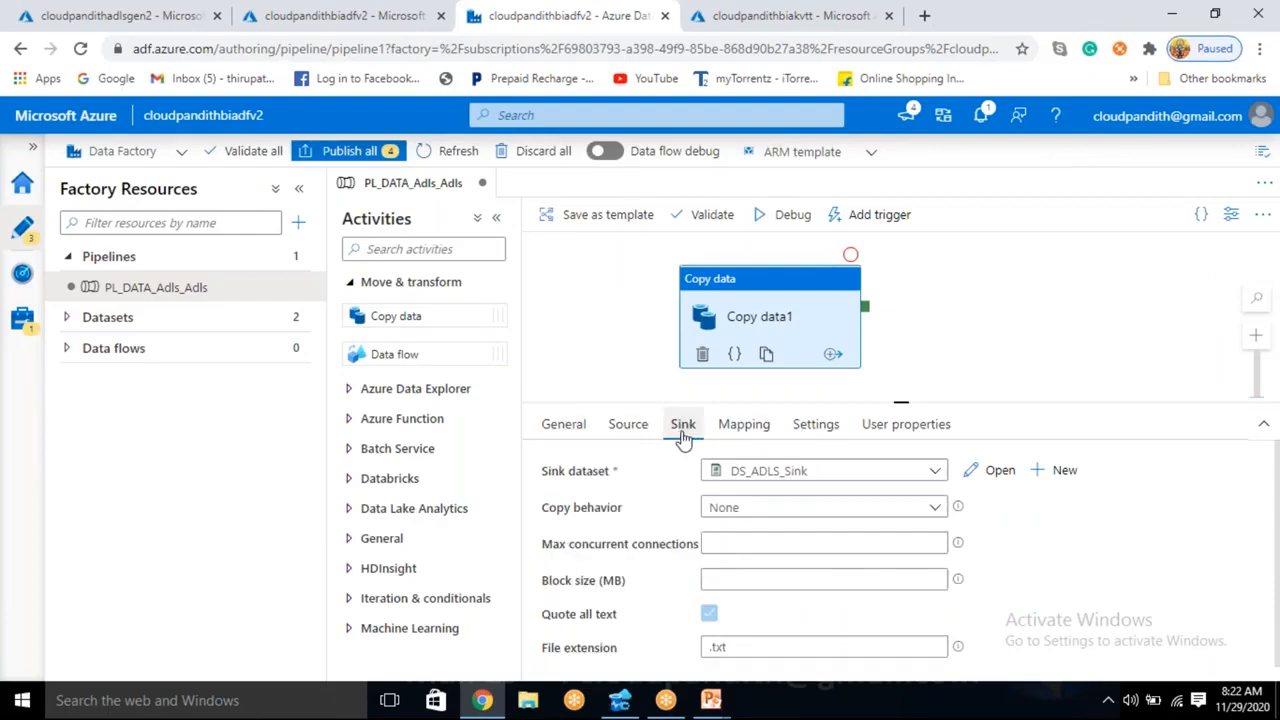
left_click(120, 15)
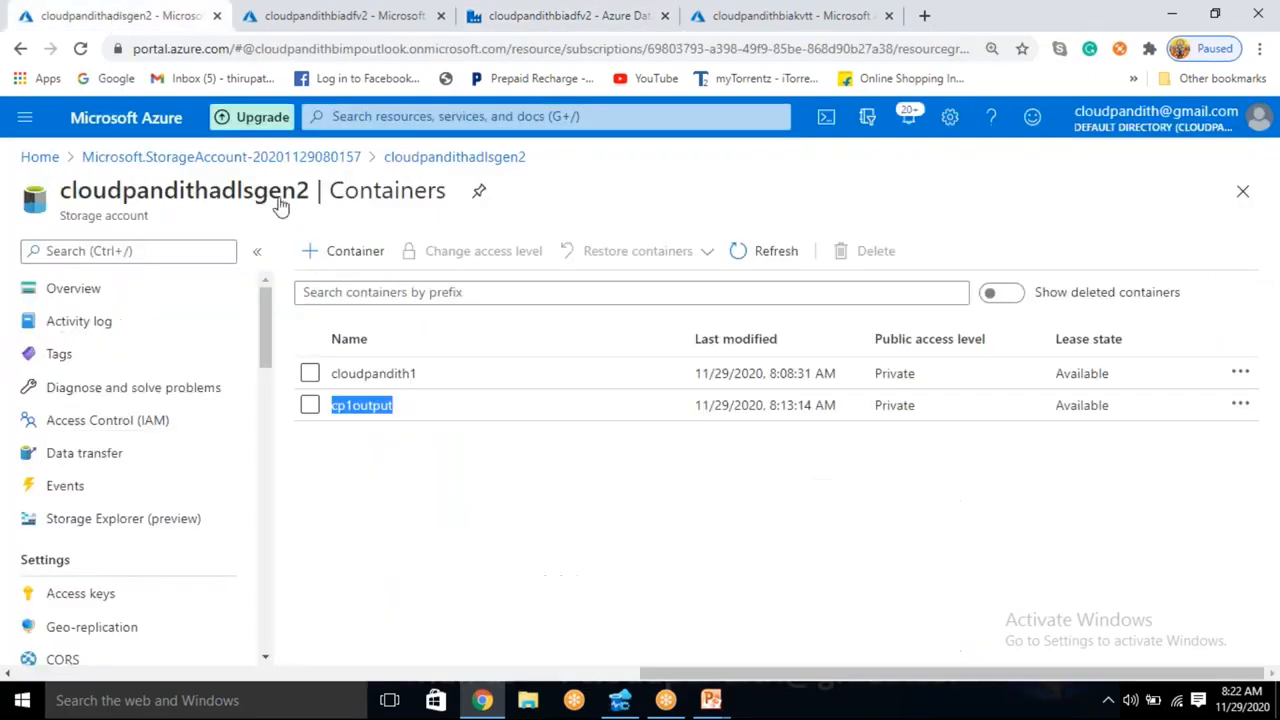
left_click(468, 503)
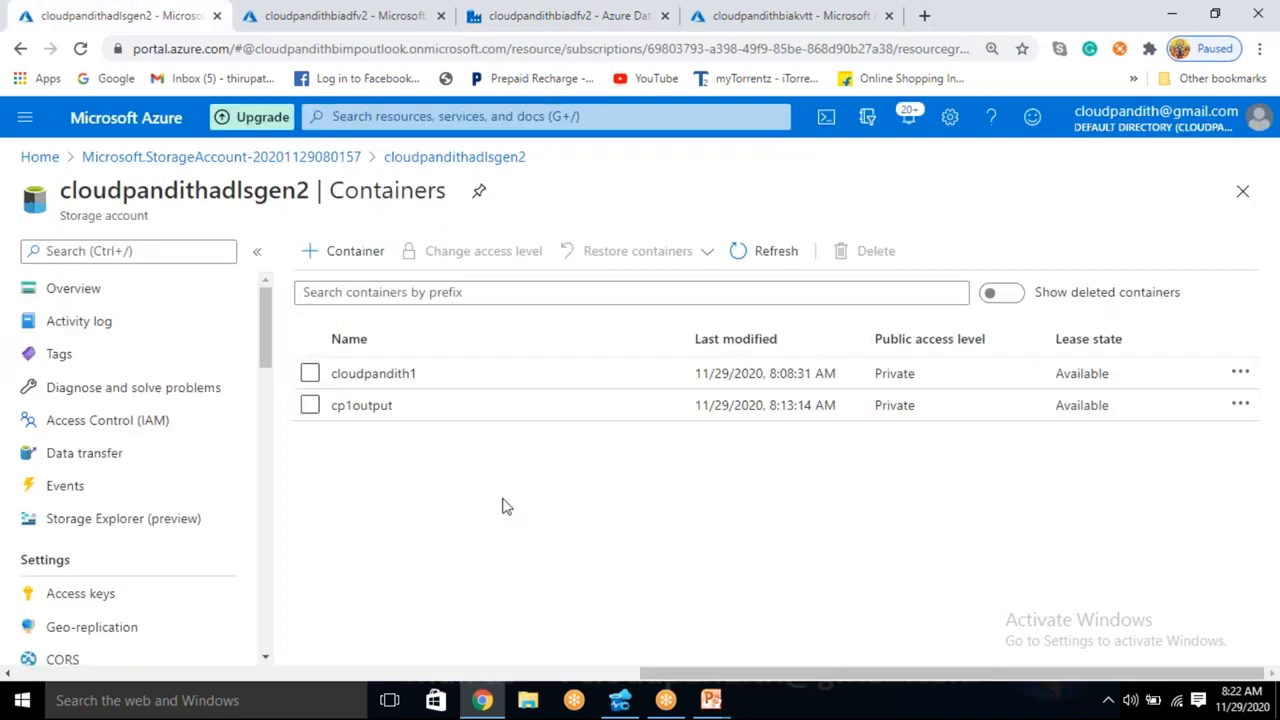
left_click(497, 13)
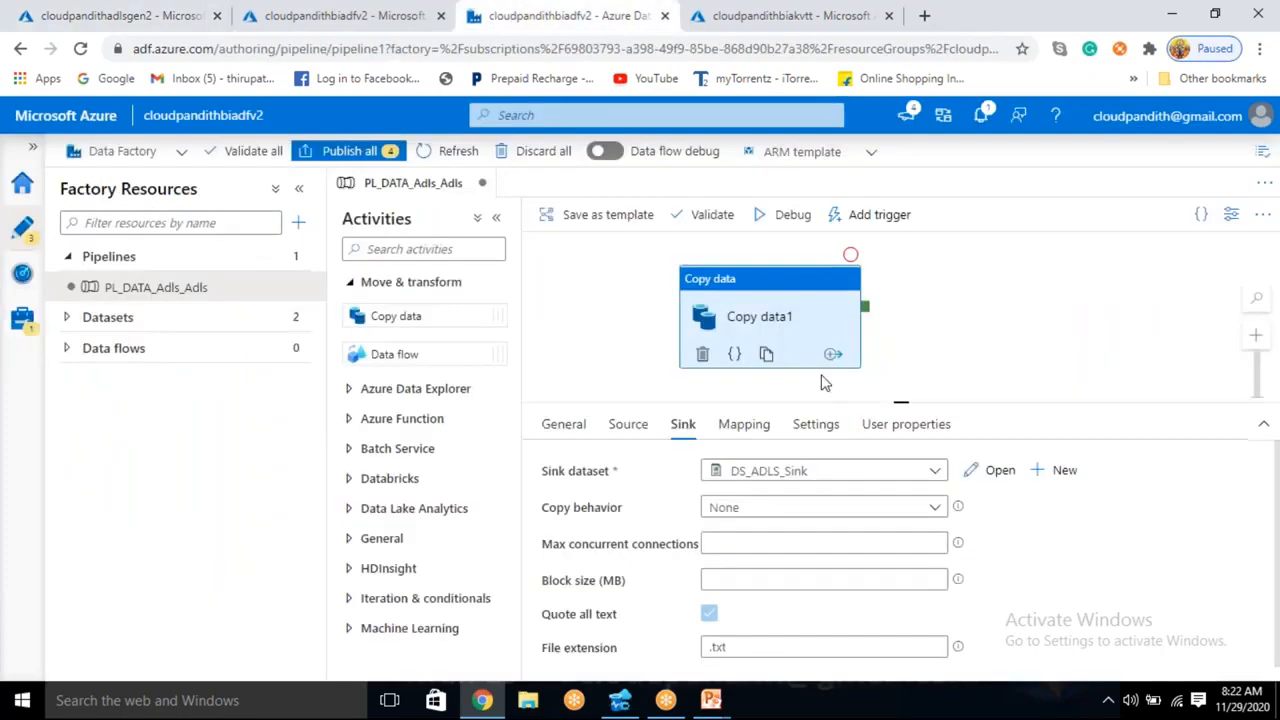
left_click_drag(777, 297, 850, 300)
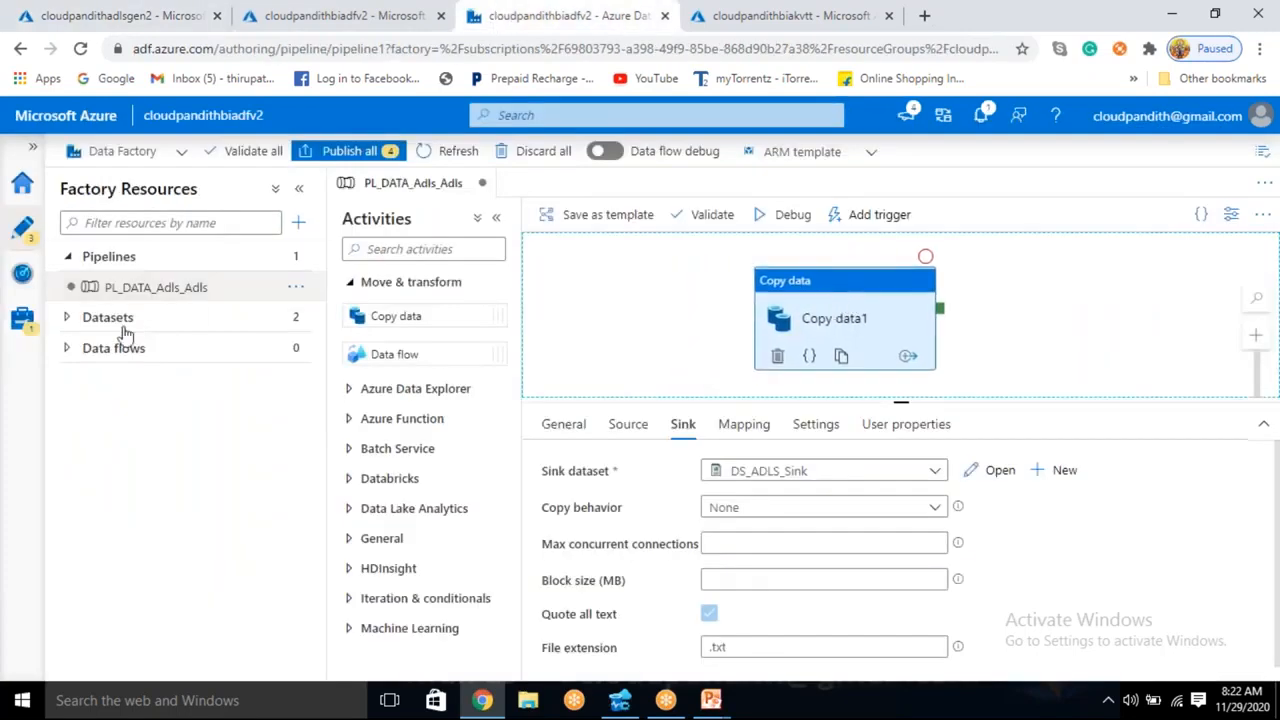
- Add a string parameter named ws to the DS_ADLS_Source dataset and return to its connection settings
left_click(64, 320)
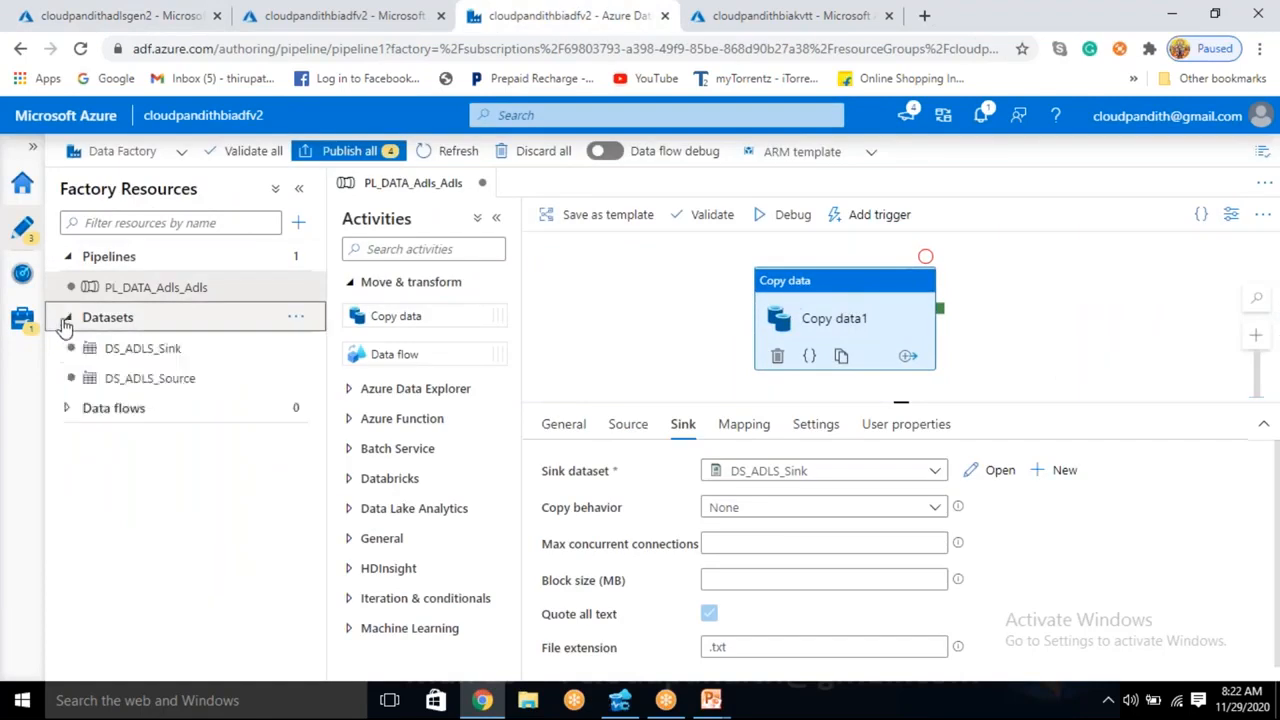
left_click(185, 378)
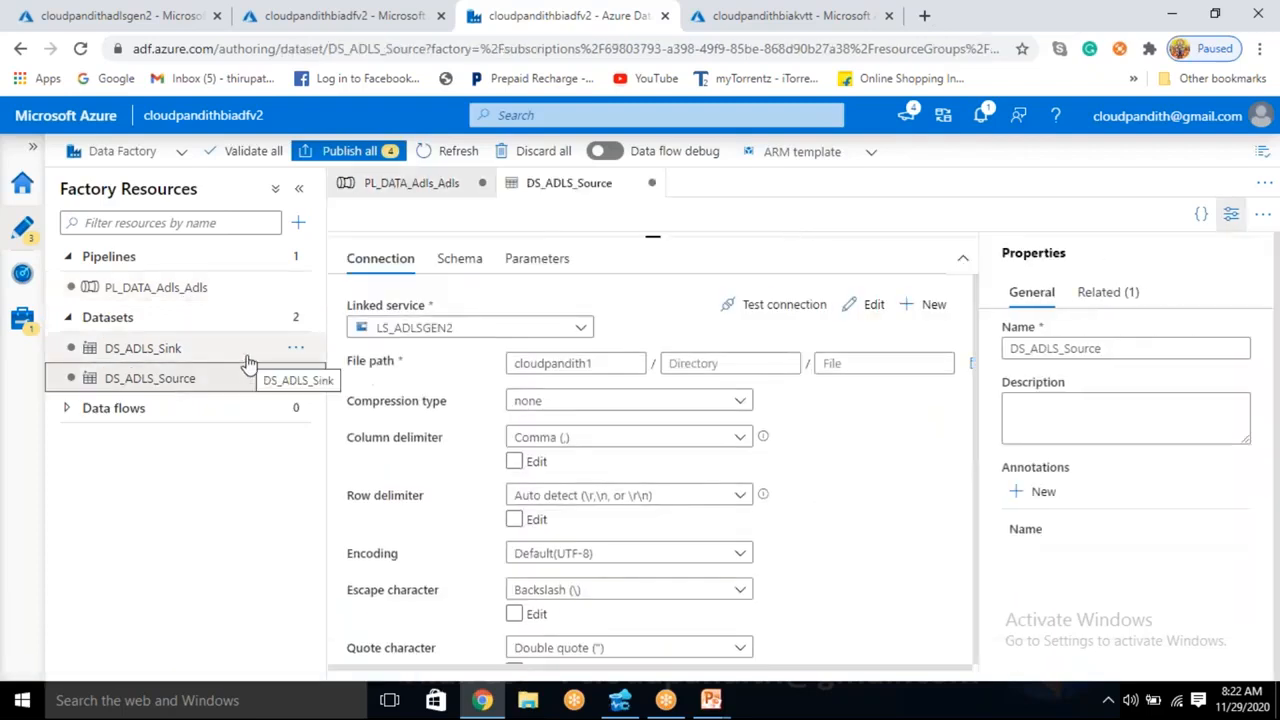
left_click(533, 262)
left_click(391, 315)
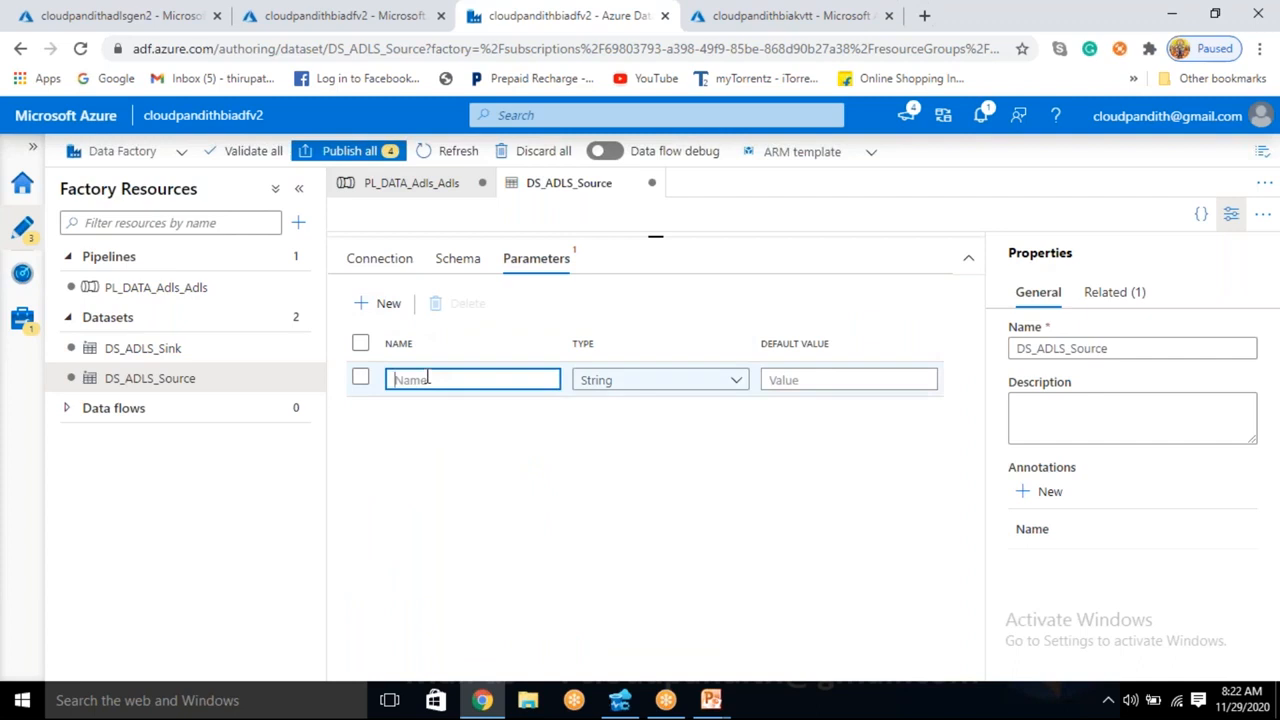
type("ws")
left_click(379, 258)
left_click(694, 364)
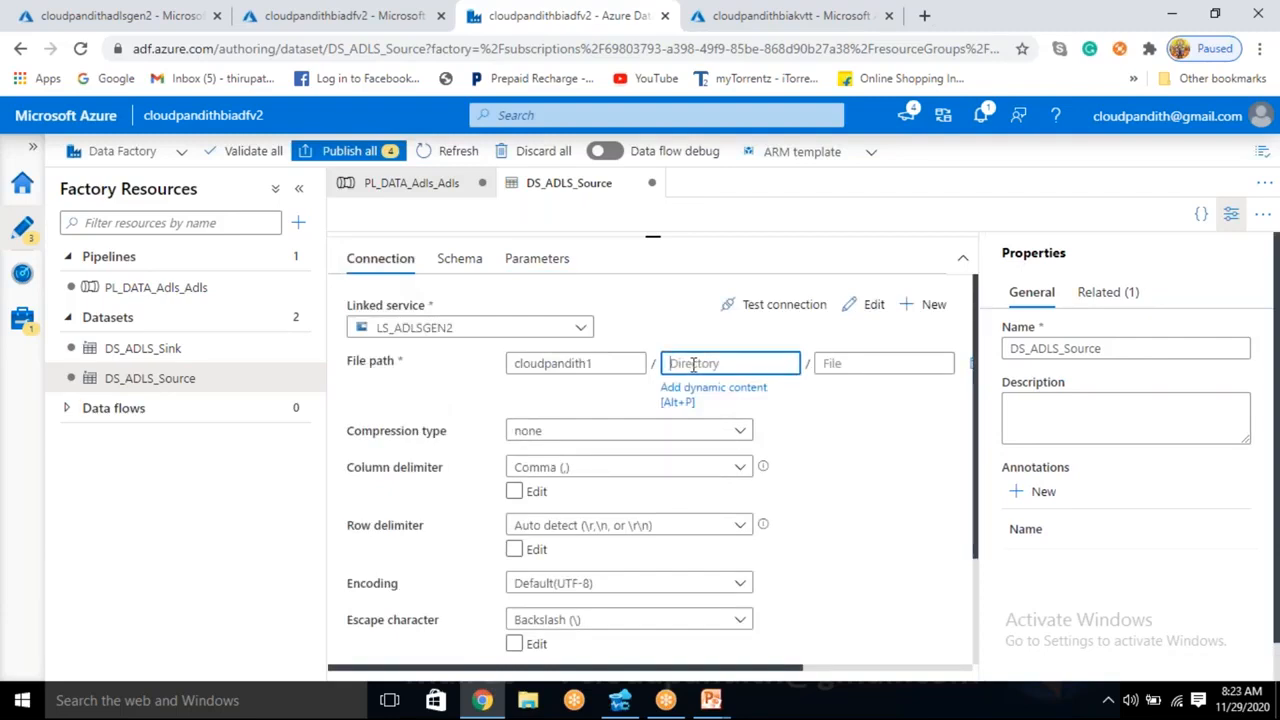
- Add a string parameter named ws without a default value to the DS_ADLS_Sink dataset
left_click(193, 358)
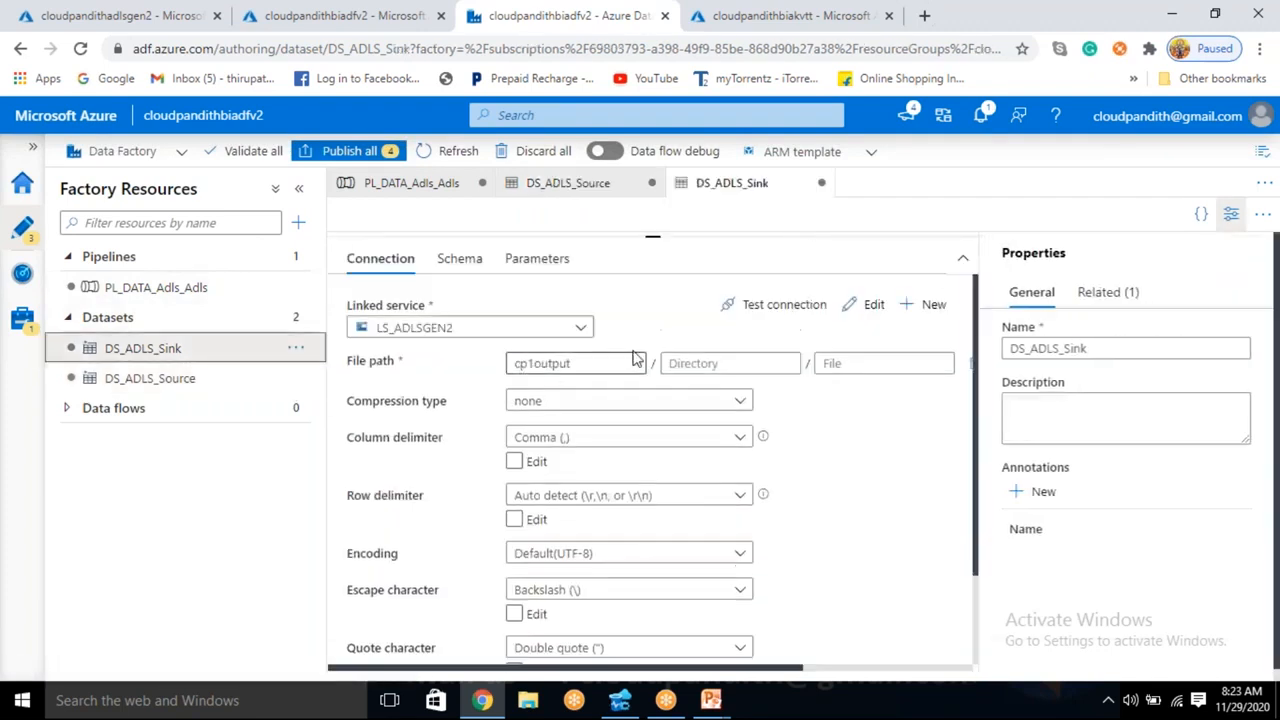
left_click(566, 262)
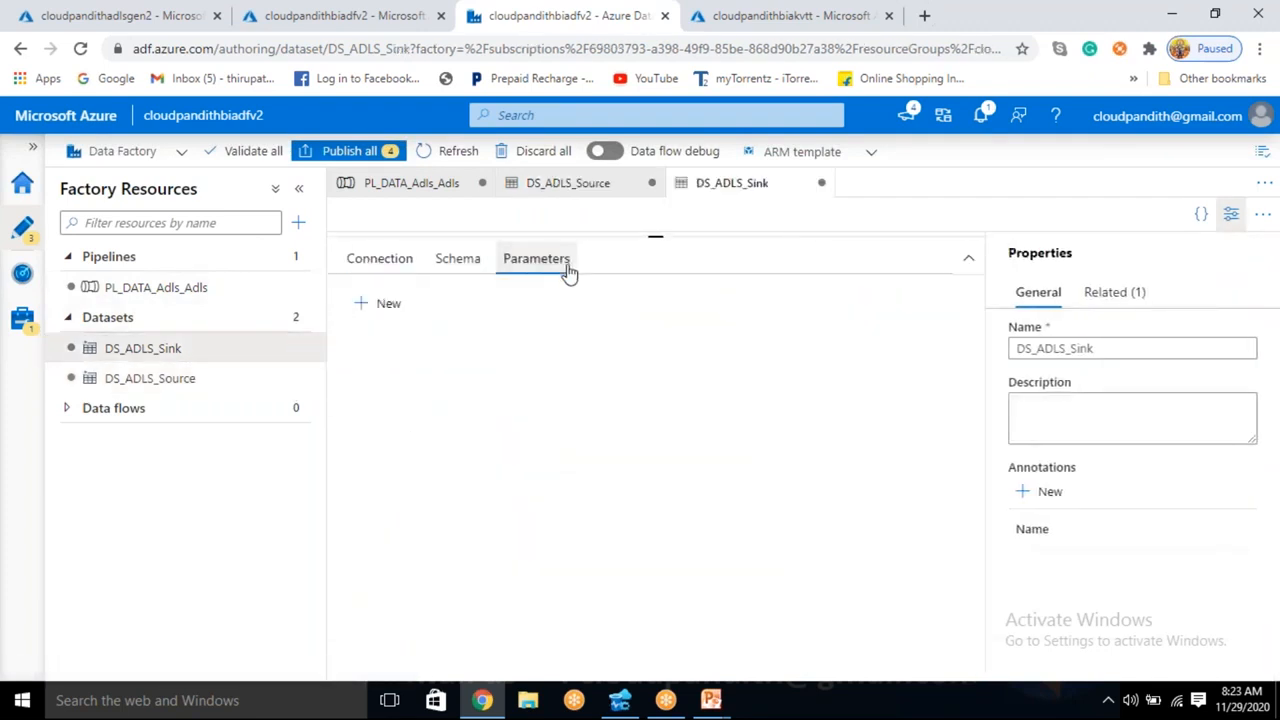
left_click(389, 304)
left_click(410, 382)
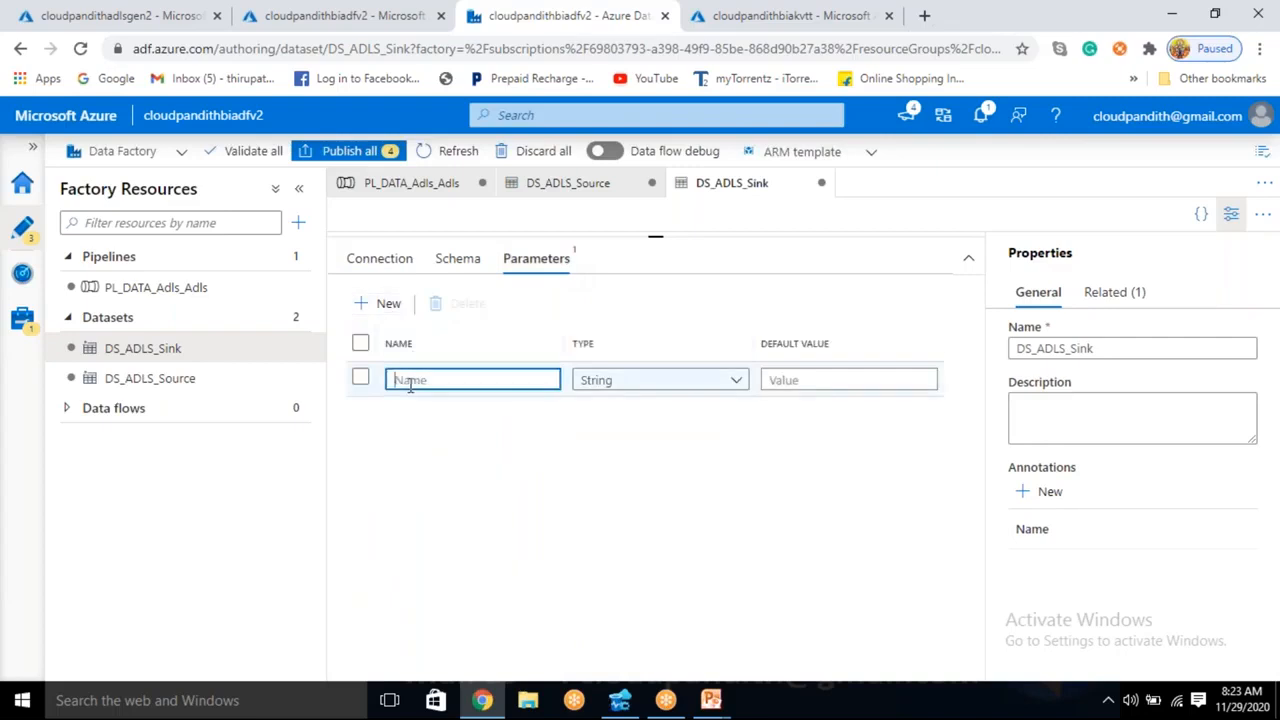
type("ws")
left_click(463, 449)
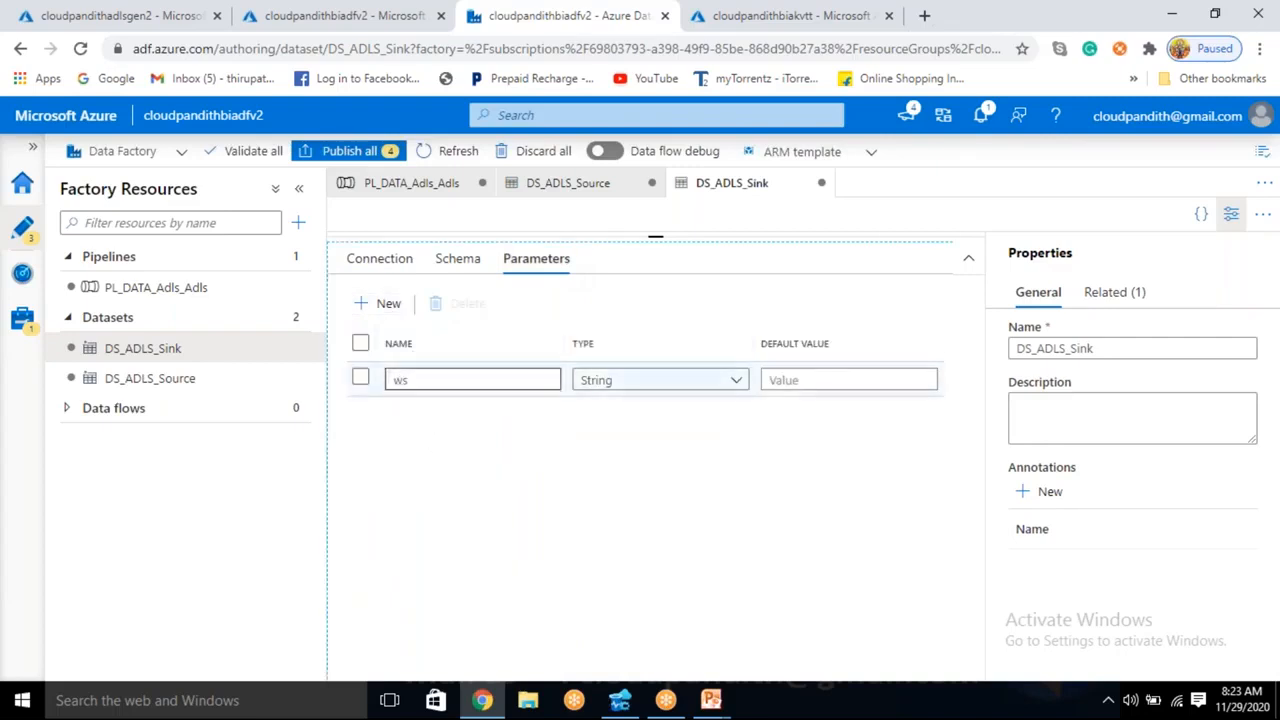
- Return to the PL_DATA_Adls_Adls pipeline and check the ws dataset property in the copy activity's source and sink settings
left_click(210, 290)
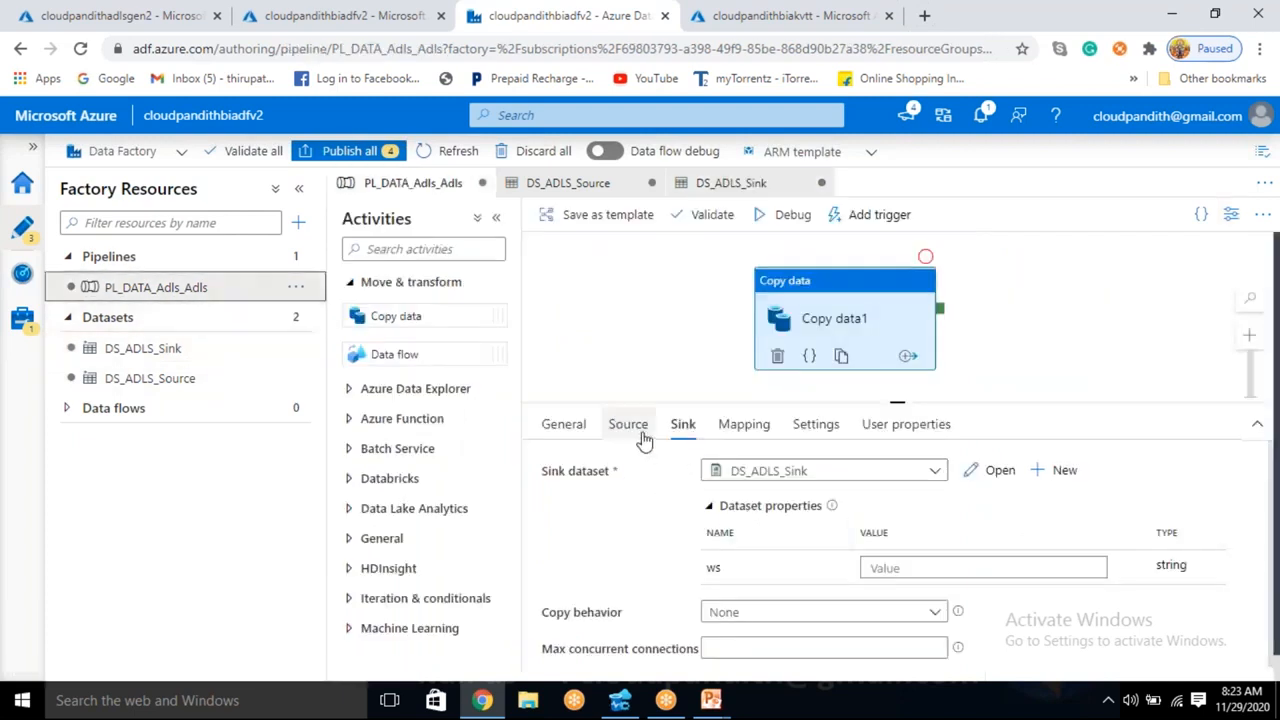
left_click(638, 428)
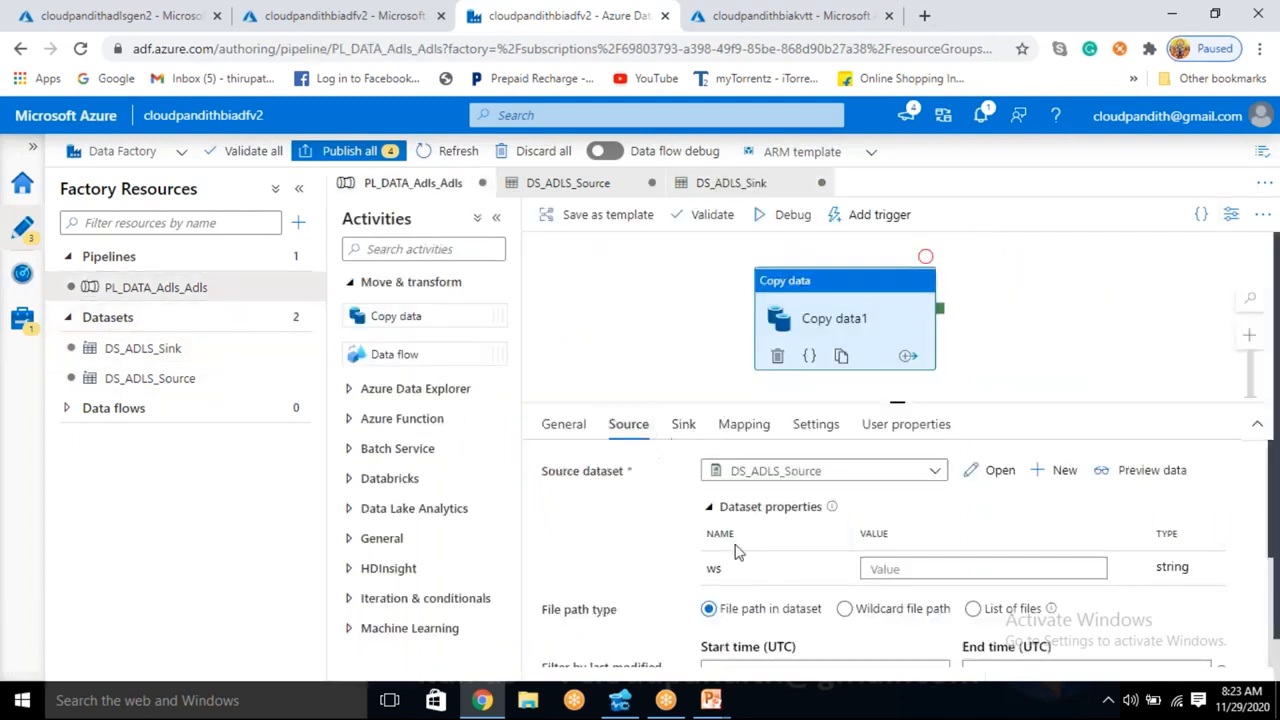
left_click(683, 424)
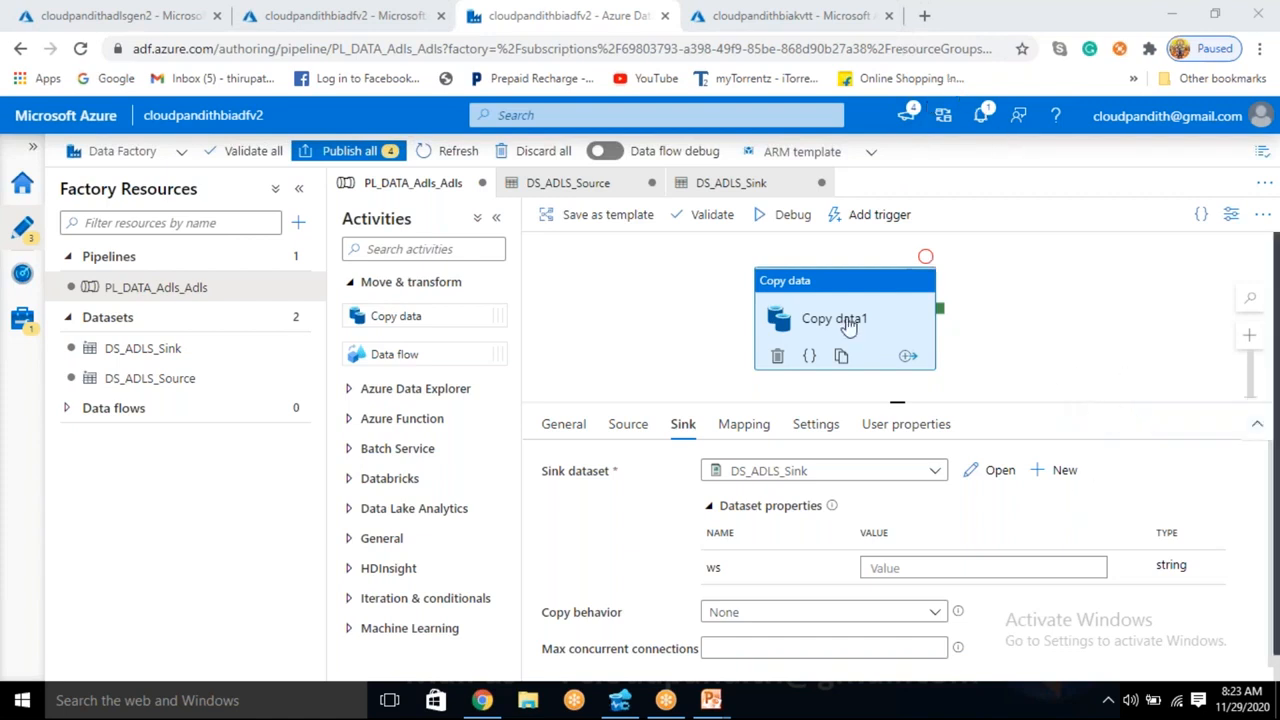
left_click_drag(849, 317, 841, 309)
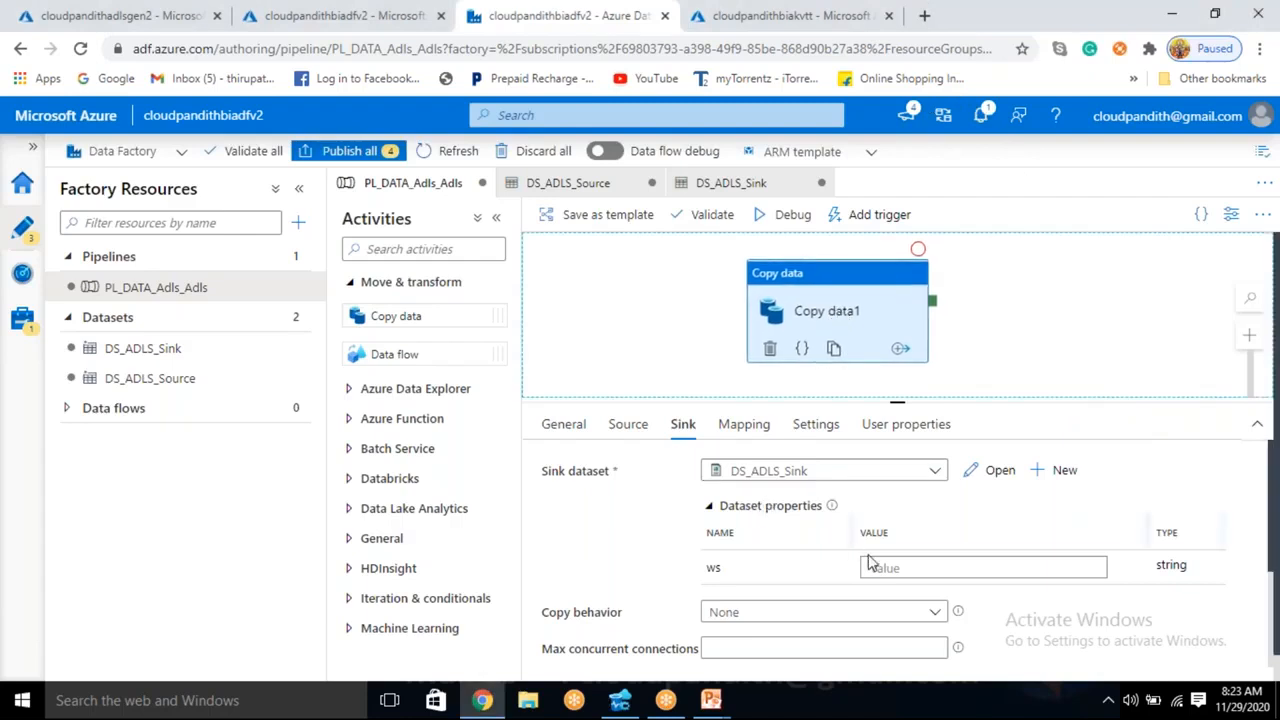
left_click(639, 433)
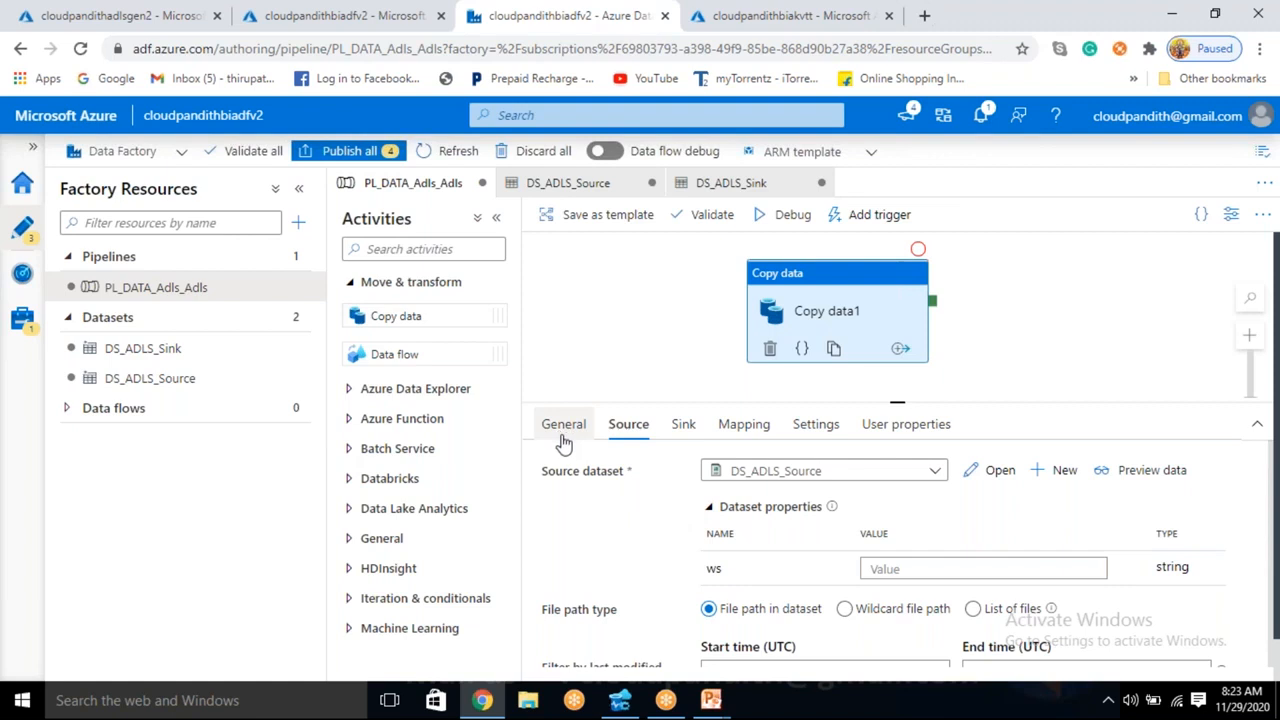
- Add three string parameters to the PL_DATA_Adls_Adls pipeline and name the first one triggerstarttime
left_click(878, 569)
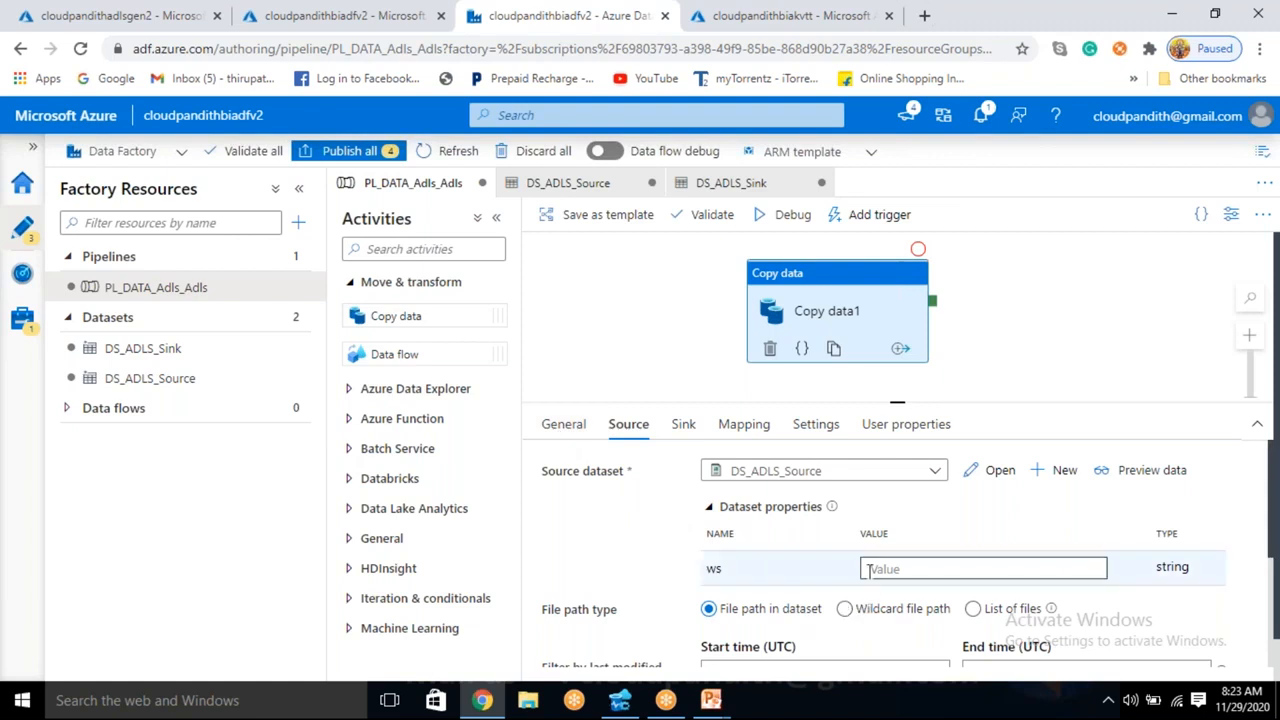
left_click(1007, 343)
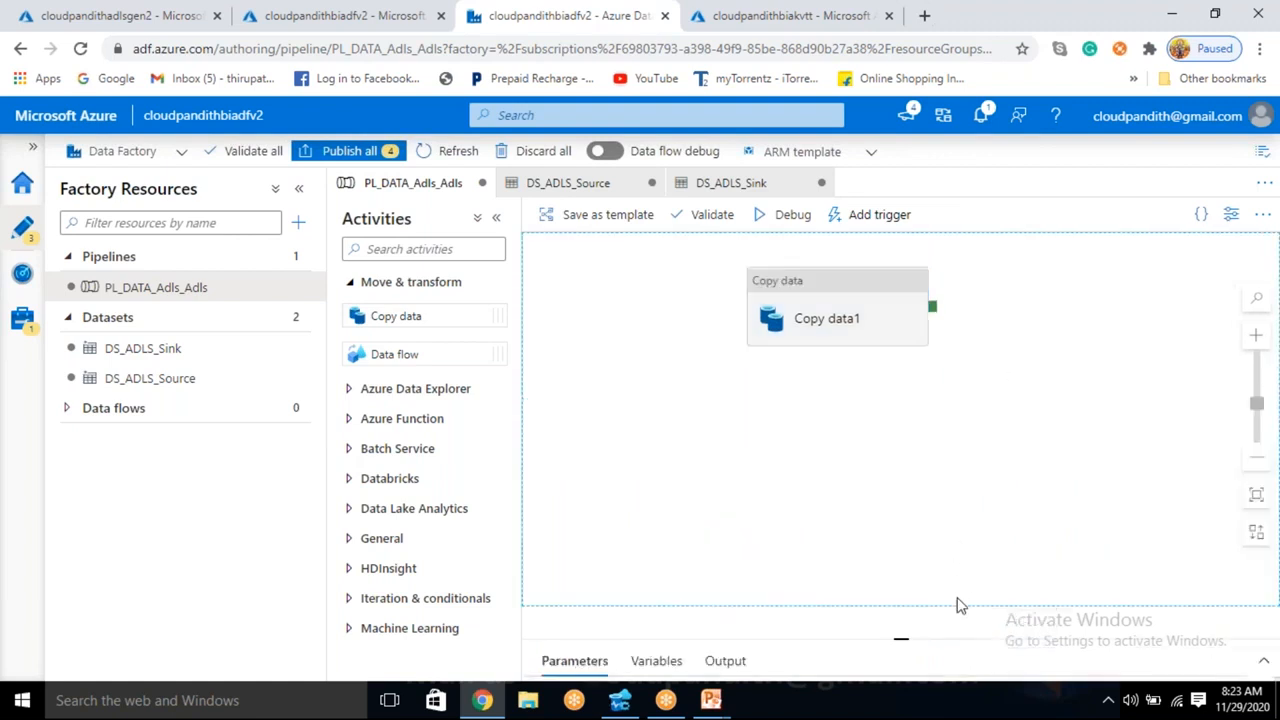
left_click(902, 634)
left_click(574, 520)
left_click(574, 520)
left_click(574, 520)
left_click(574, 520)
left_click(640, 594)
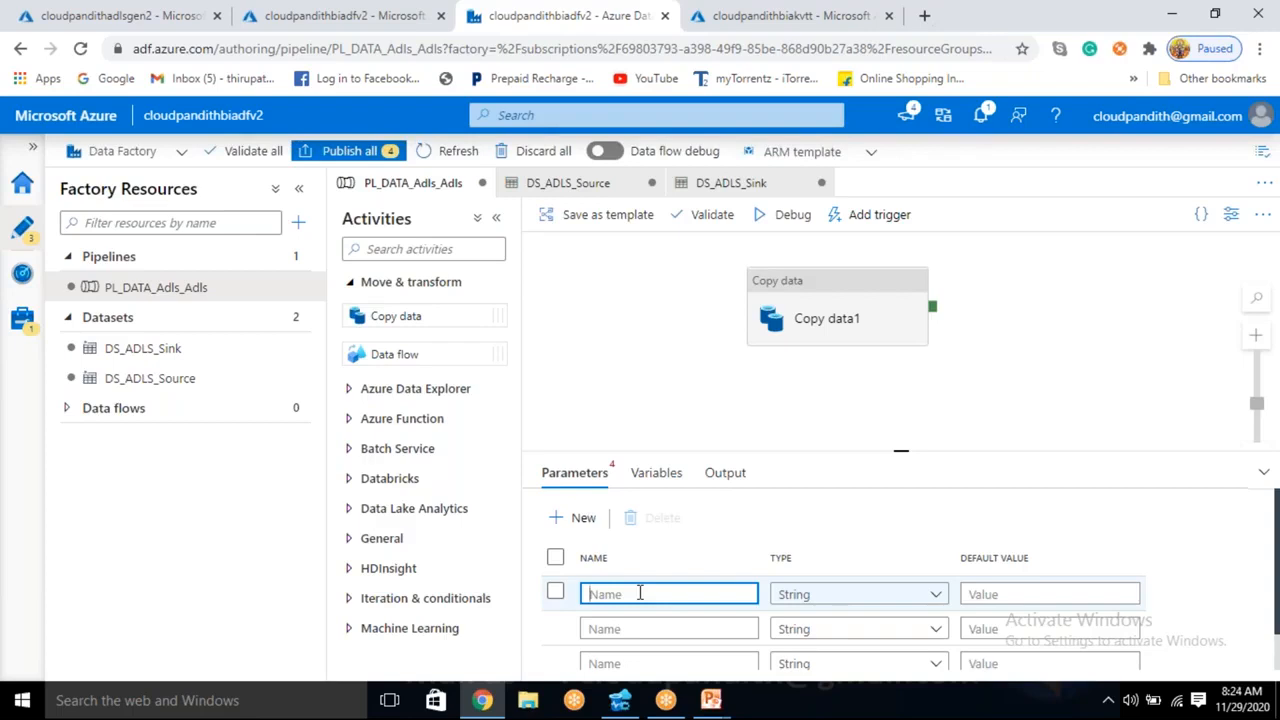
type("triggerstarttime")
- Name the second and third pipeline parameters windowstarttime and windowendtime
left_click(624, 628)
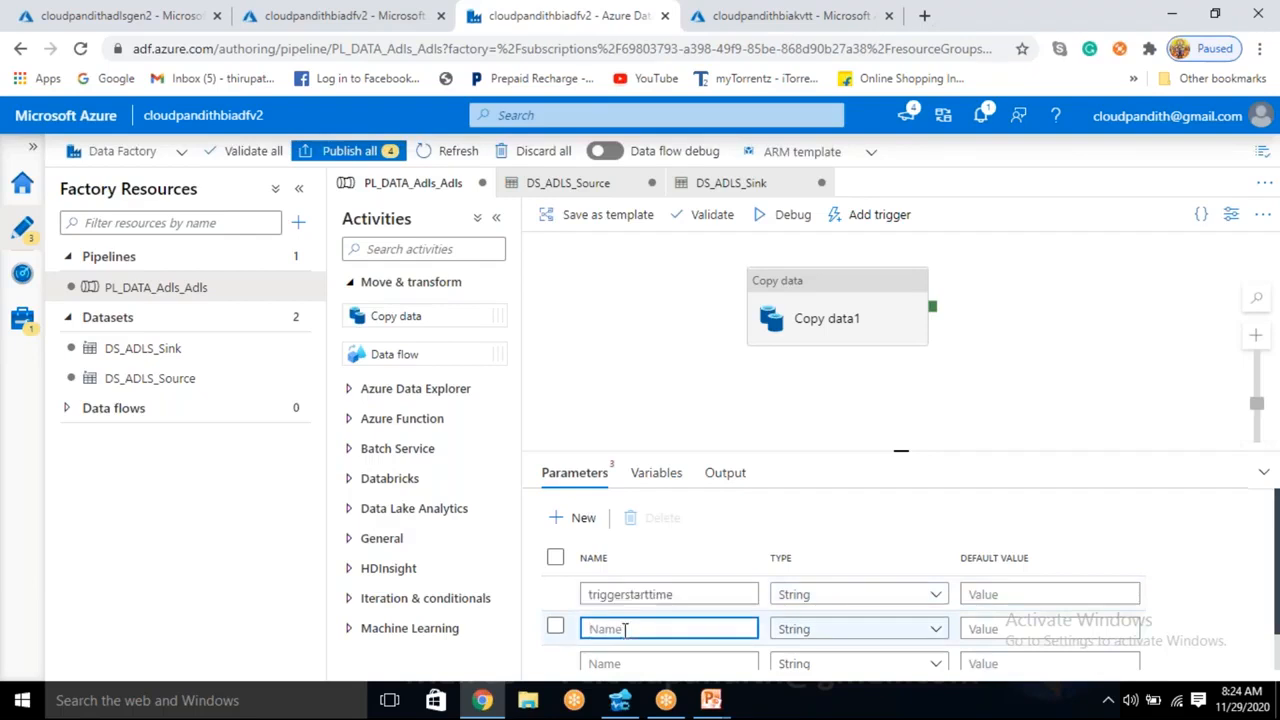
type("windowstarttime")
left_click(601, 662)
type("windowendtime")
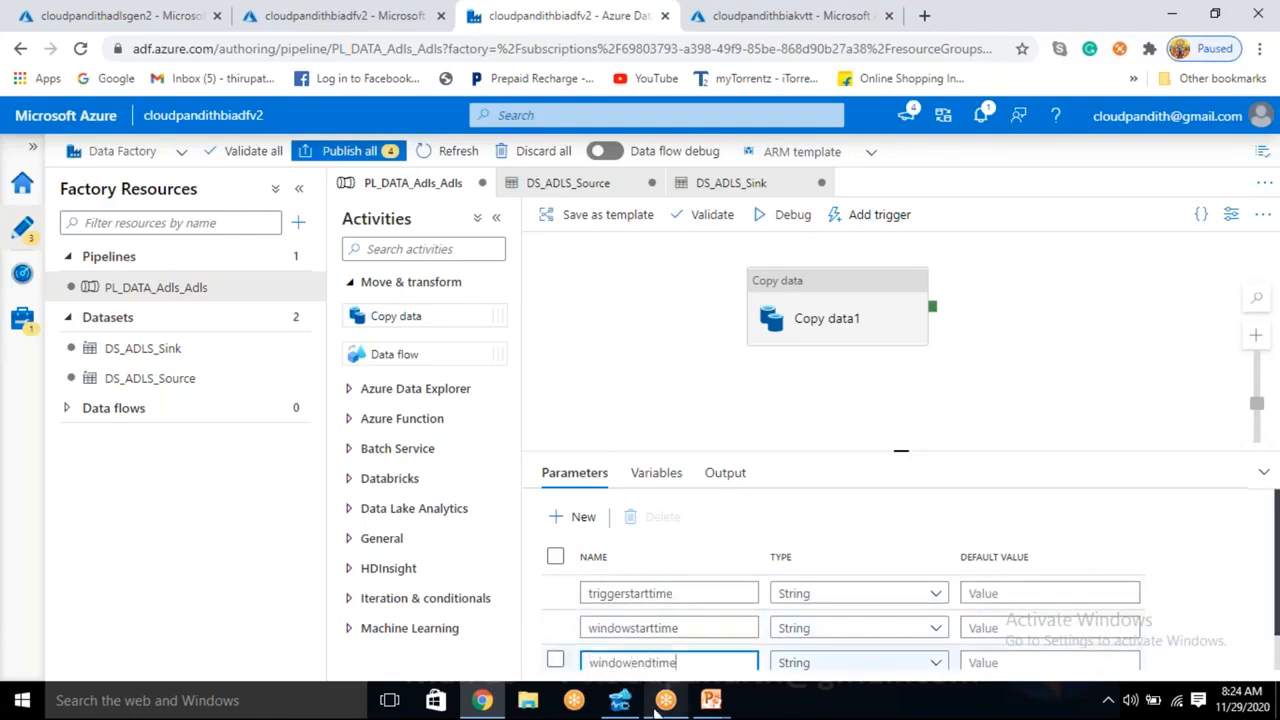
left_click(975, 430)
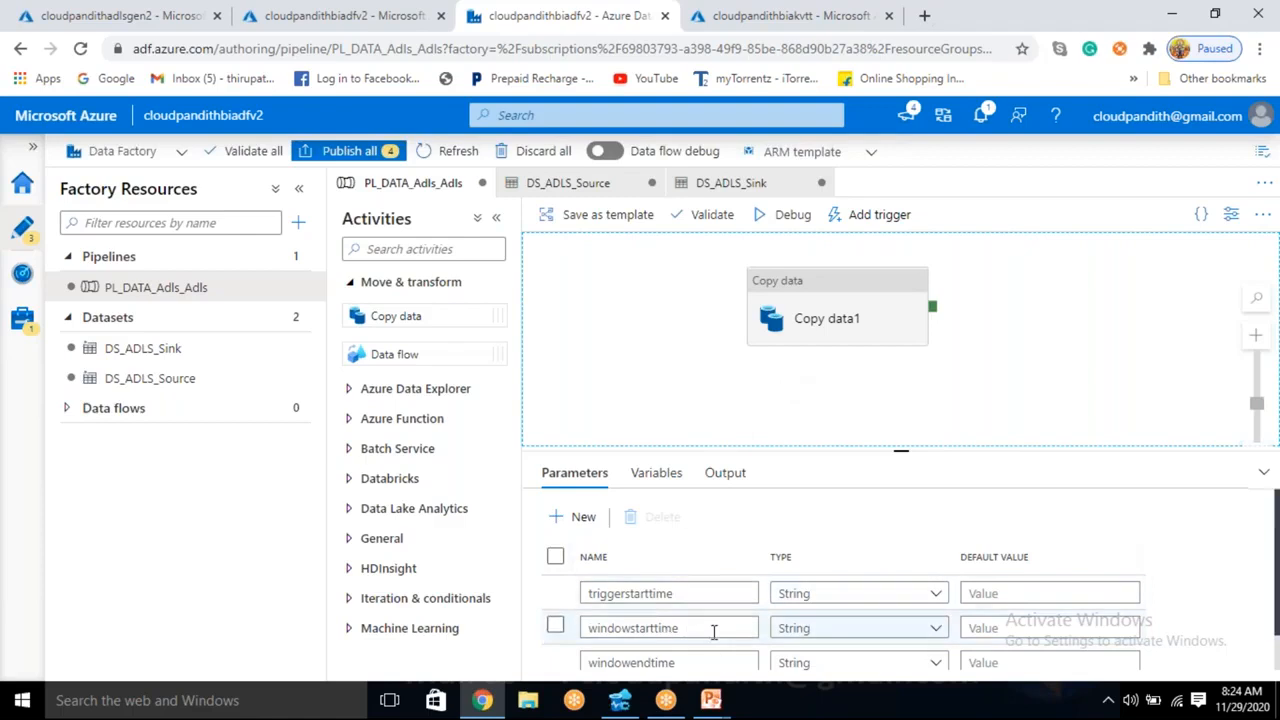
left_click(825, 315)
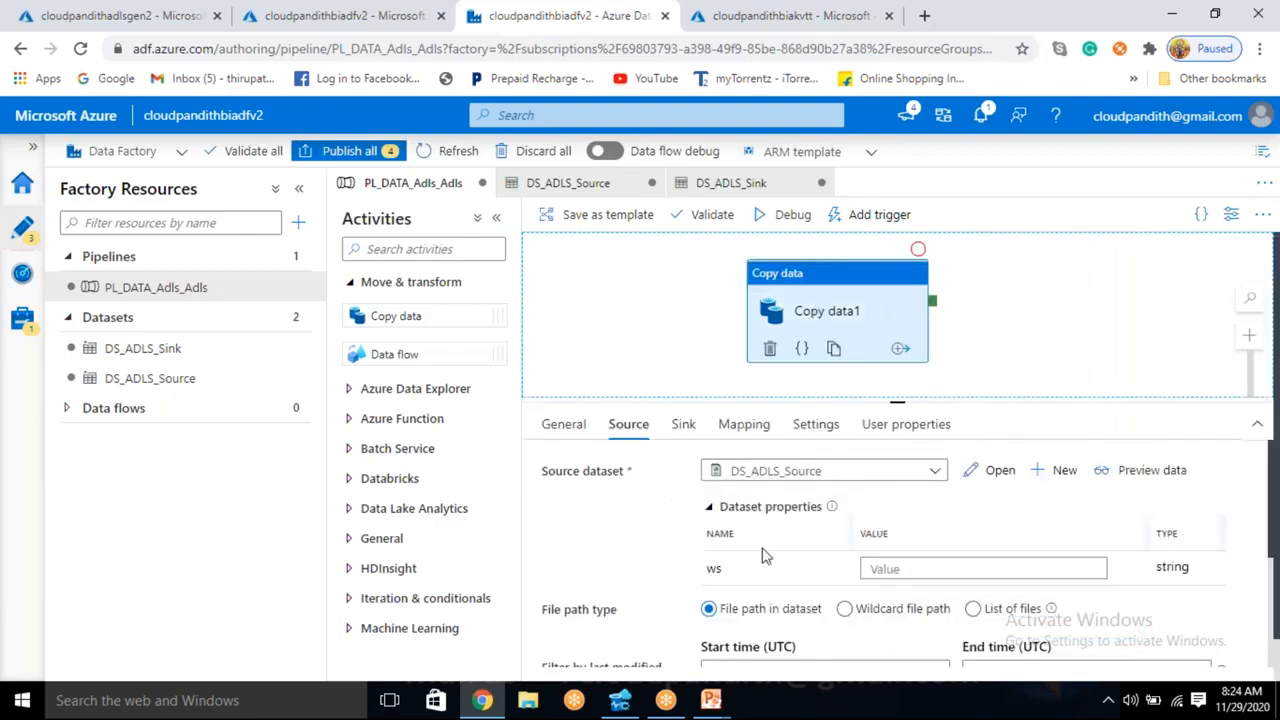
left_click(897, 570)
left_click(893, 600)
scroll(826, 580, "down", 10)
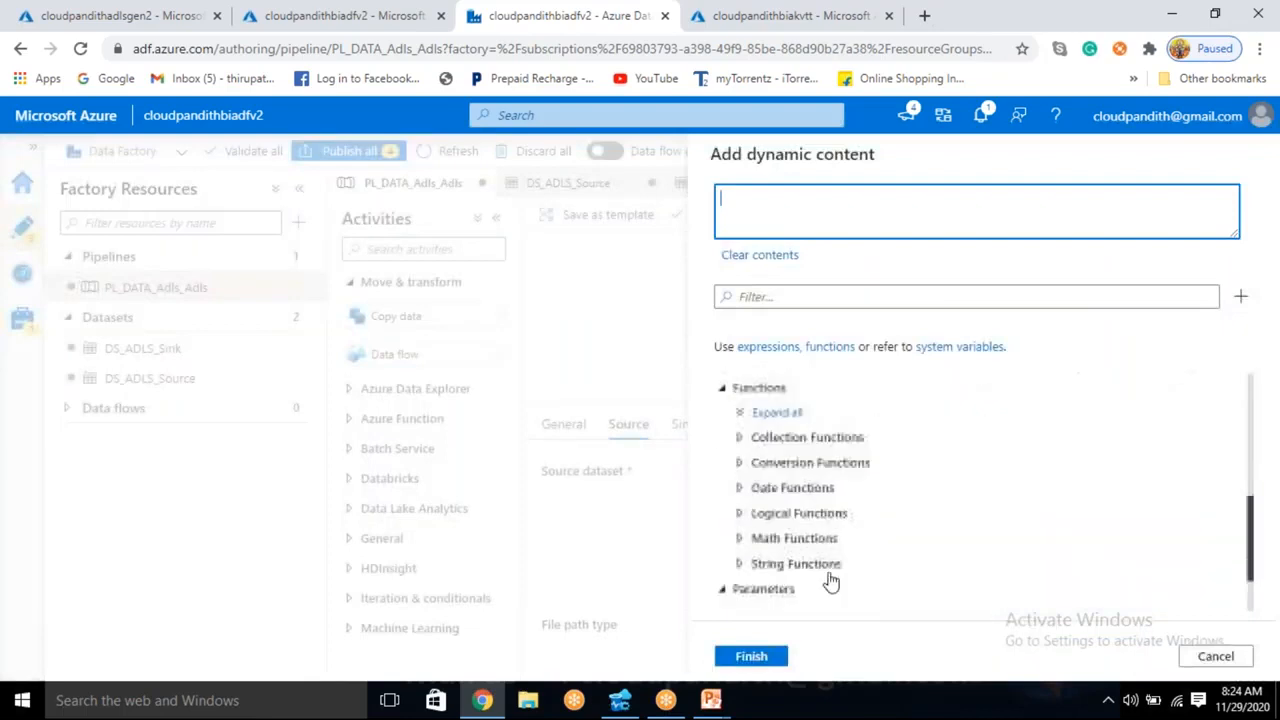
left_click(780, 597)
left_click(751, 656)
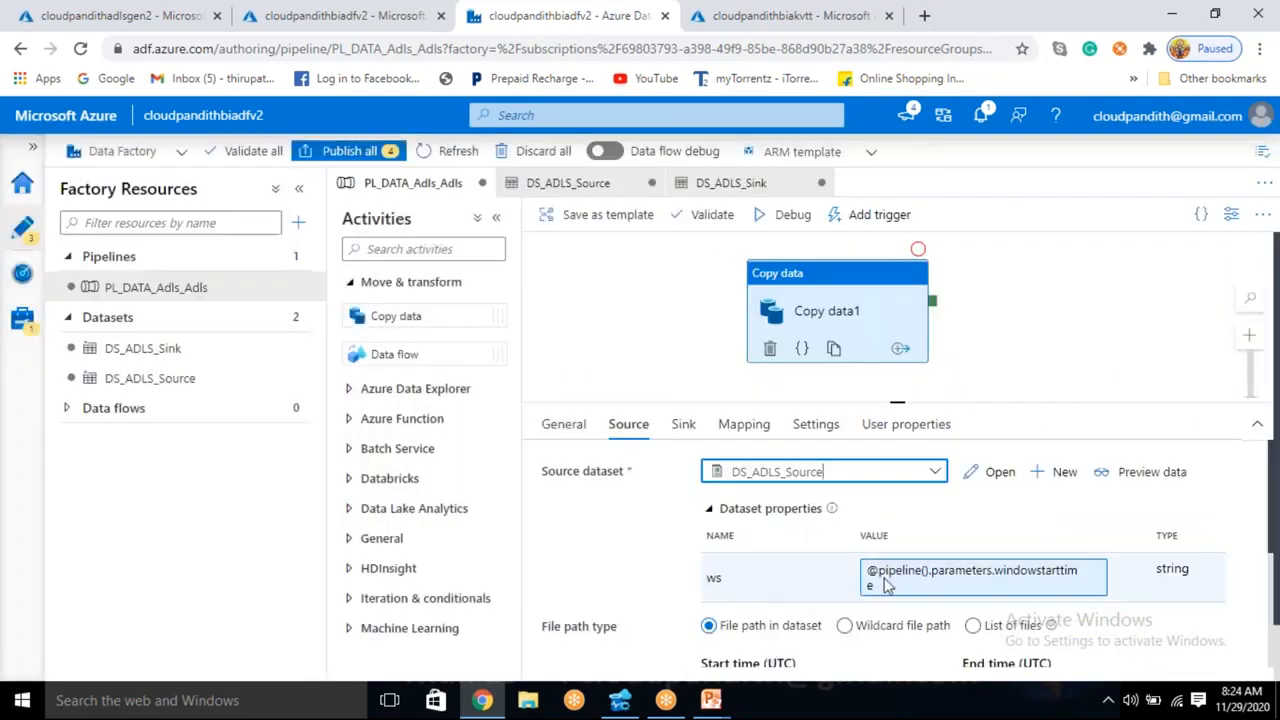
left_click(684, 424)
left_click(903, 569)
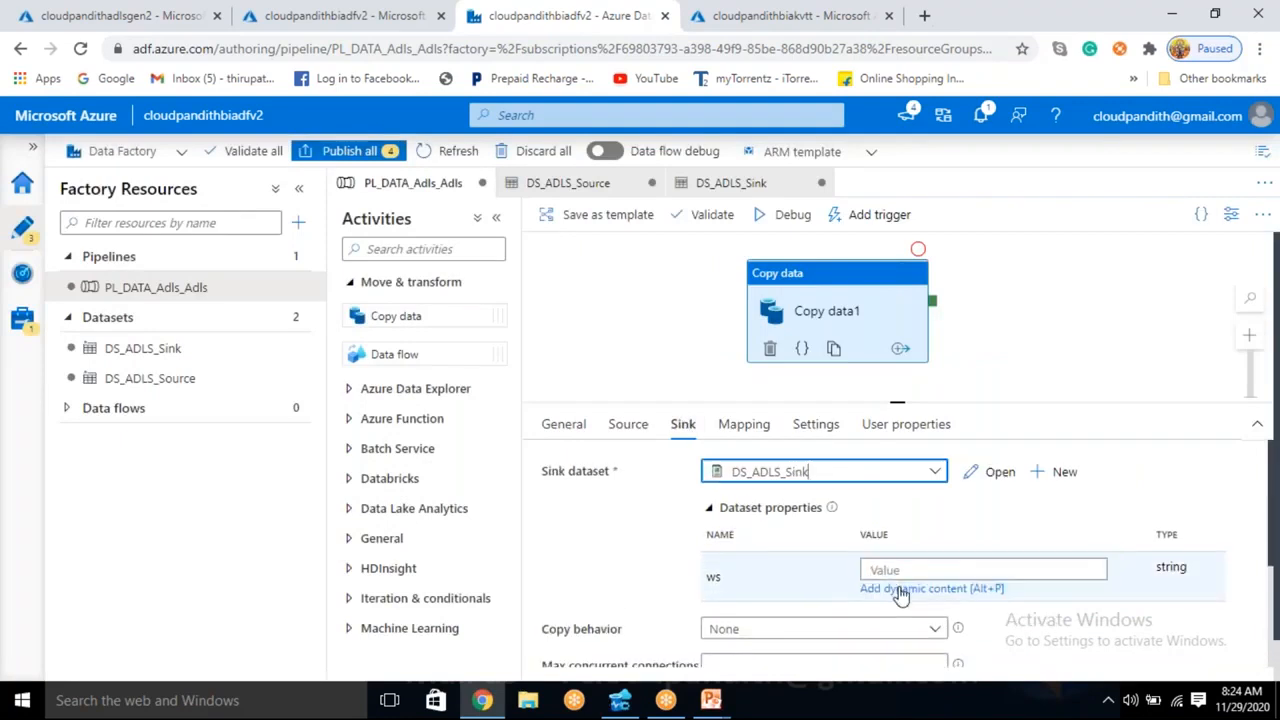
left_click(905, 589)
scroll(865, 595, "down", 5)
left_click(830, 597)
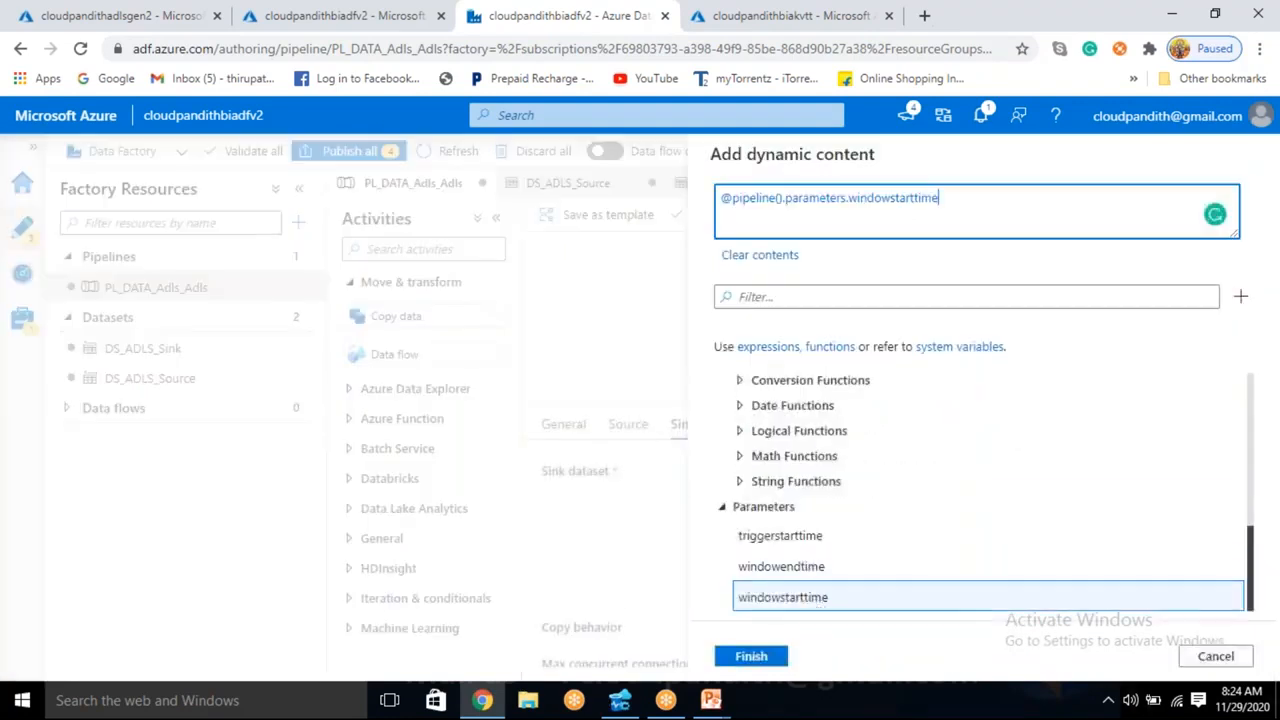
left_click(751, 656)
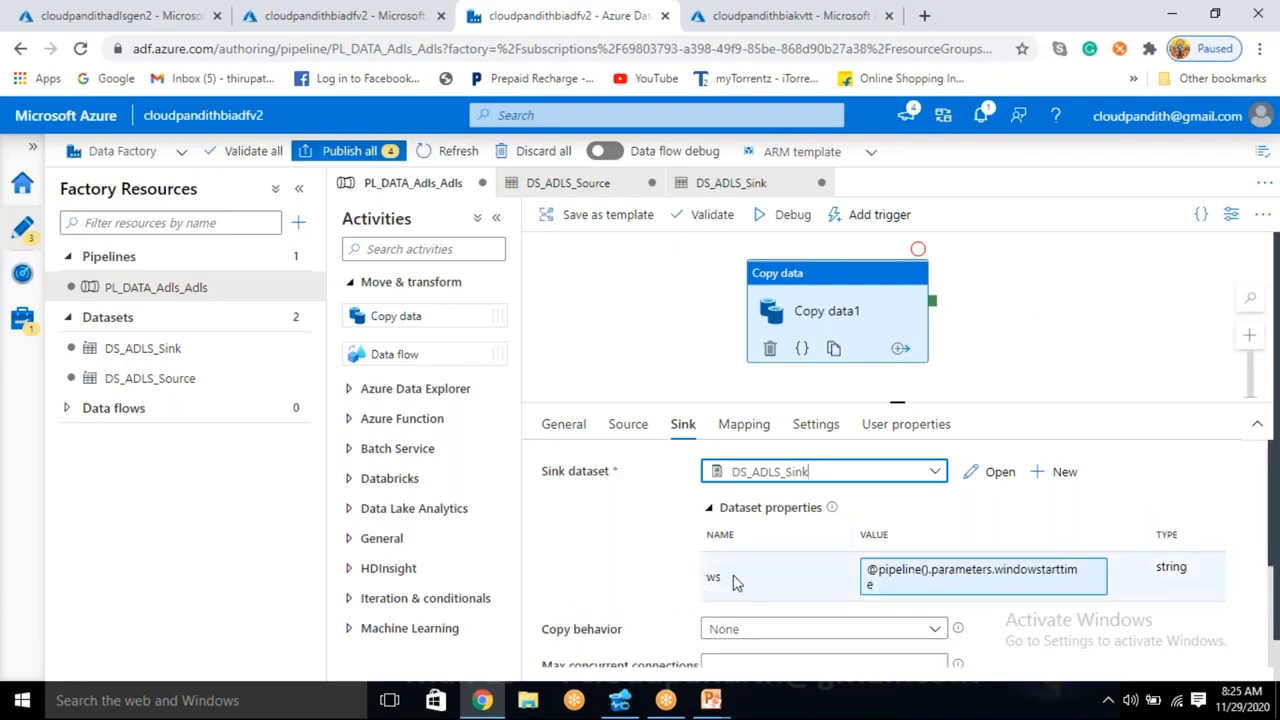
- Check the source's ws value, and open the dynamic content editor for the directory in the DS_ADLS_Source file path
left_click(628, 424)
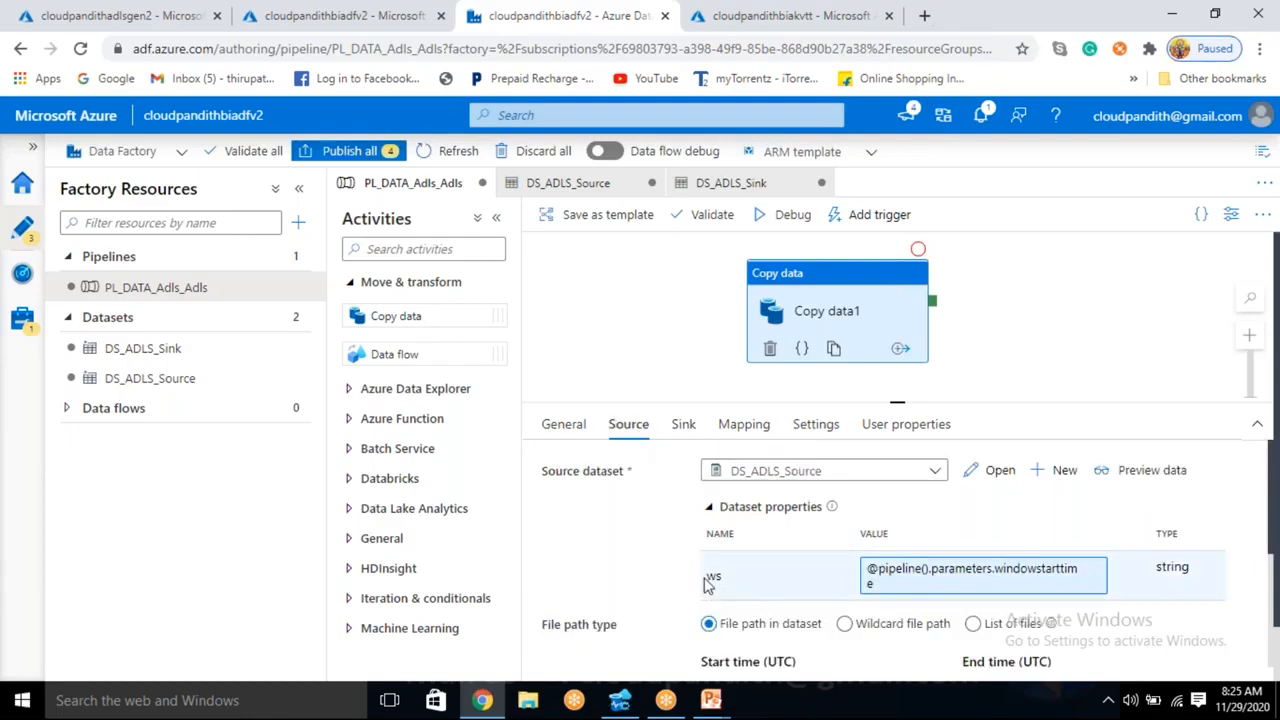
left_click(205, 388)
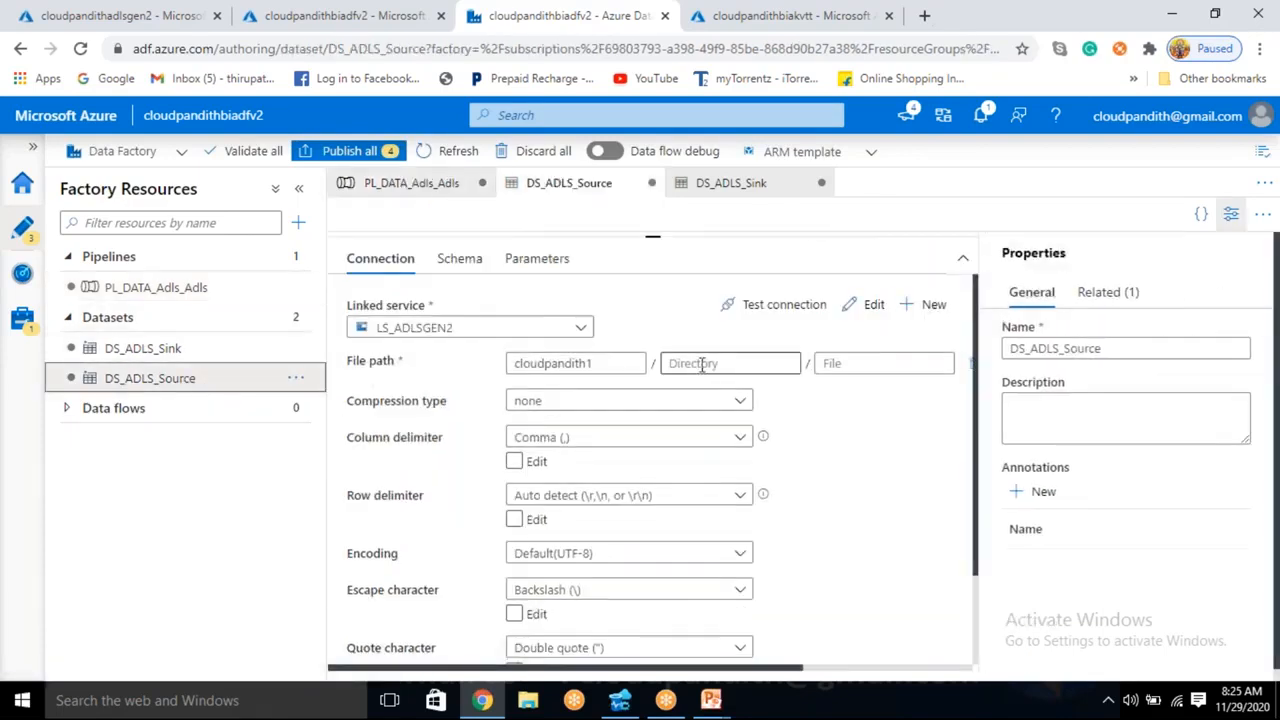
left_click(537, 258)
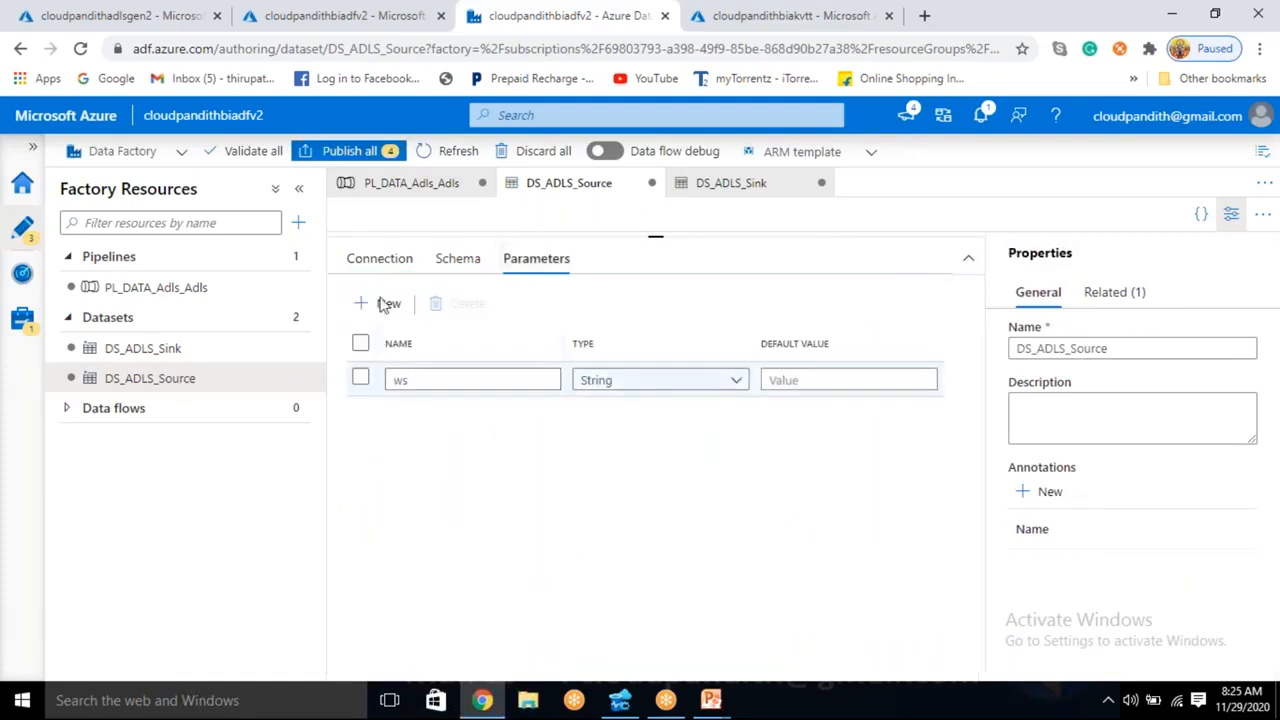
left_click(377, 266)
left_click(712, 365)
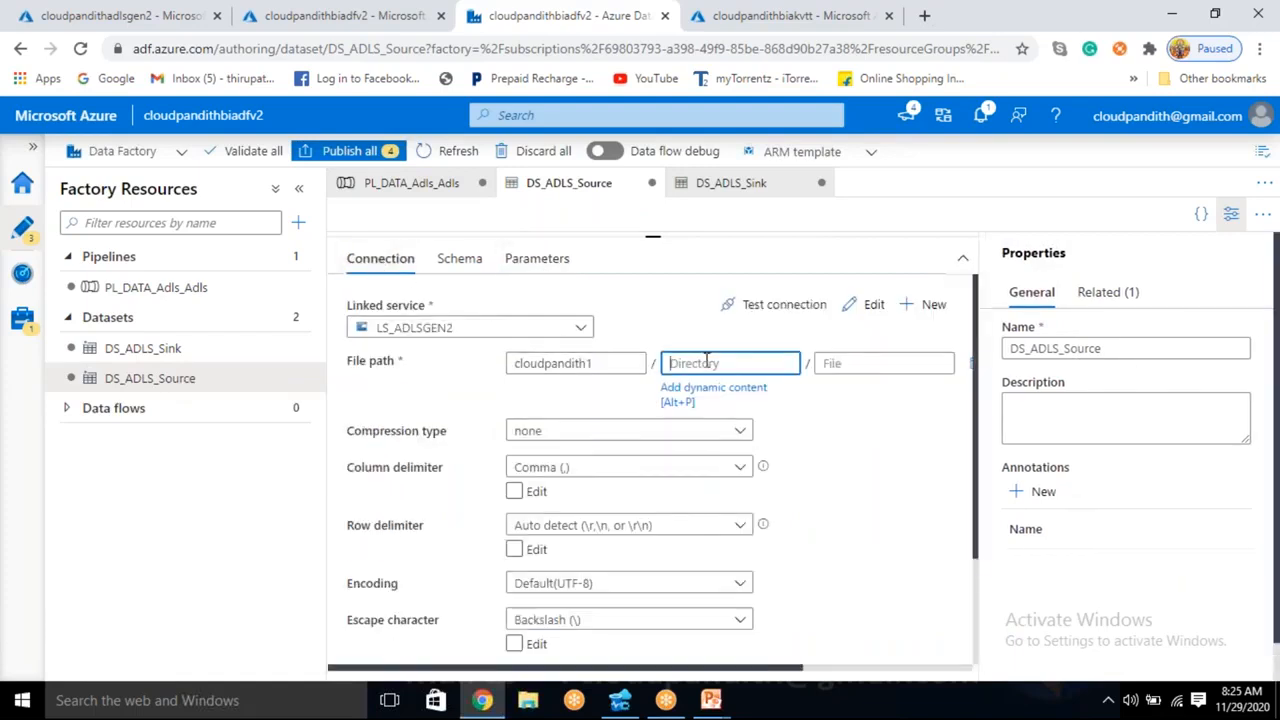
left_click(693, 390)
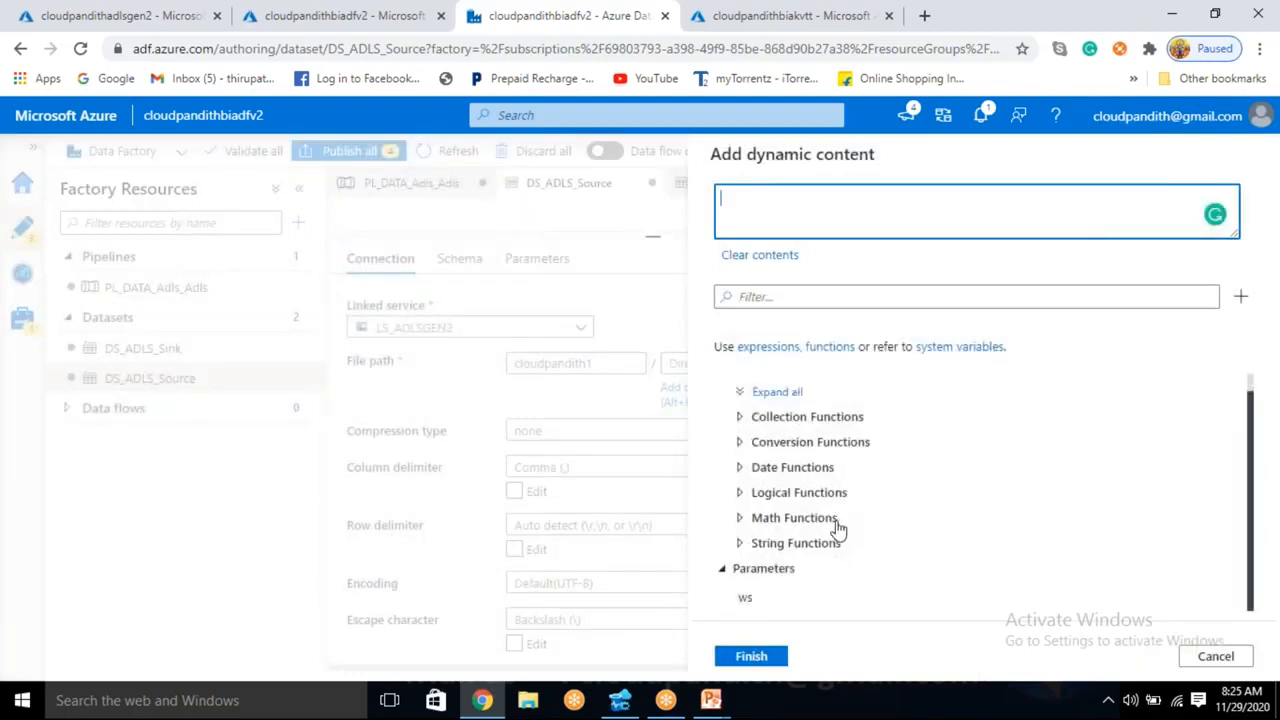
- Switch to a new Notepad document and write the sample timestamp 2020/10/01 01:00:00
left_click(287, 706)
type("note")
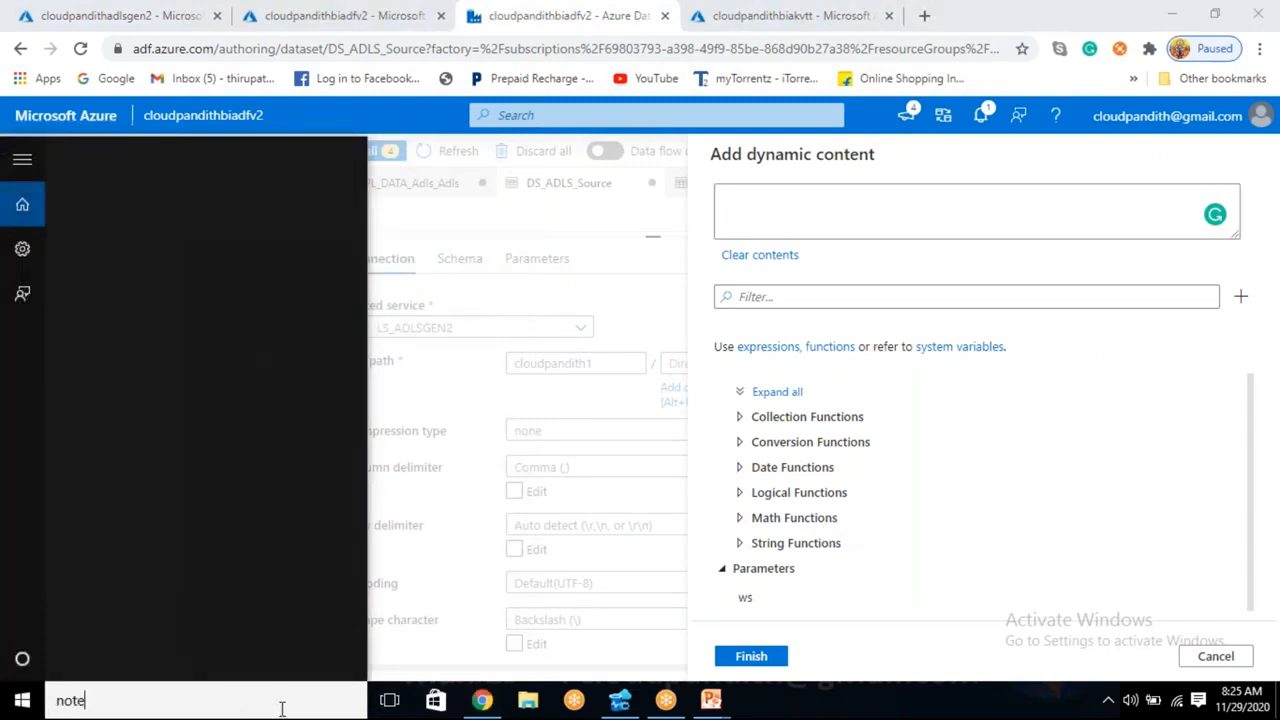
key("Escape")
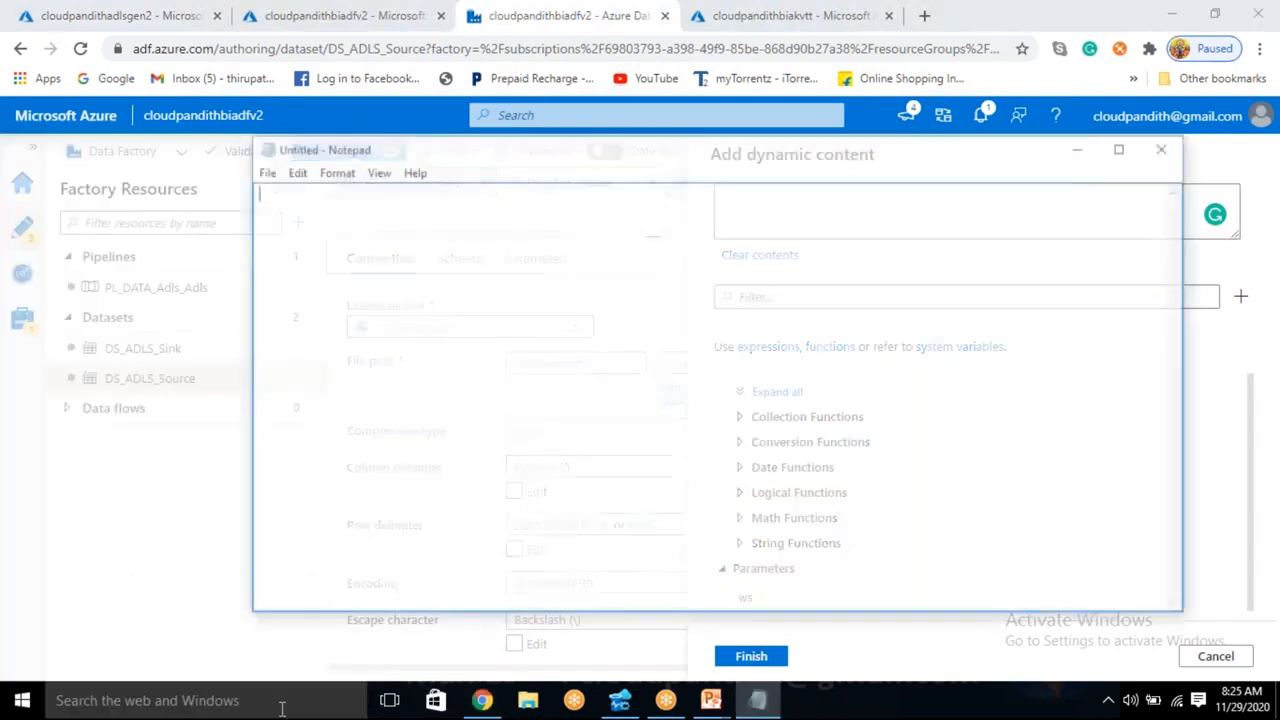
type("2020/10/")
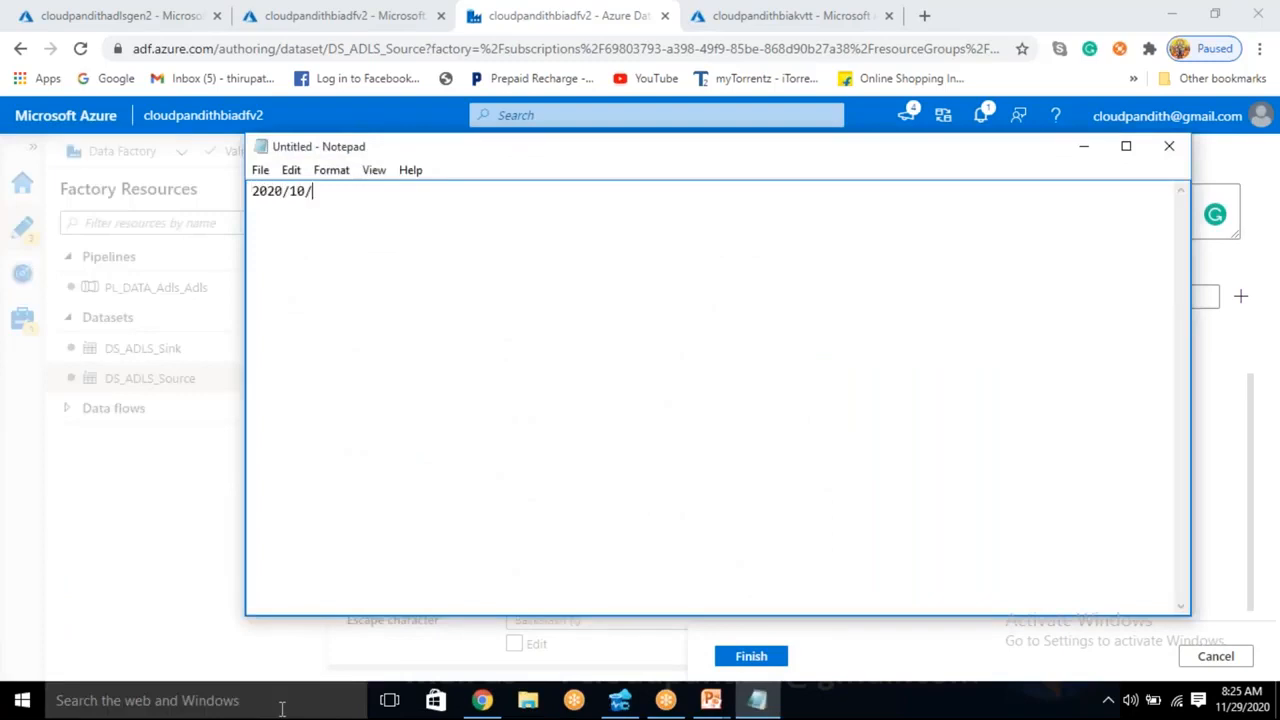
type("01")
type(" 01:0")
type("0:00")
type("@replac")
type("e")
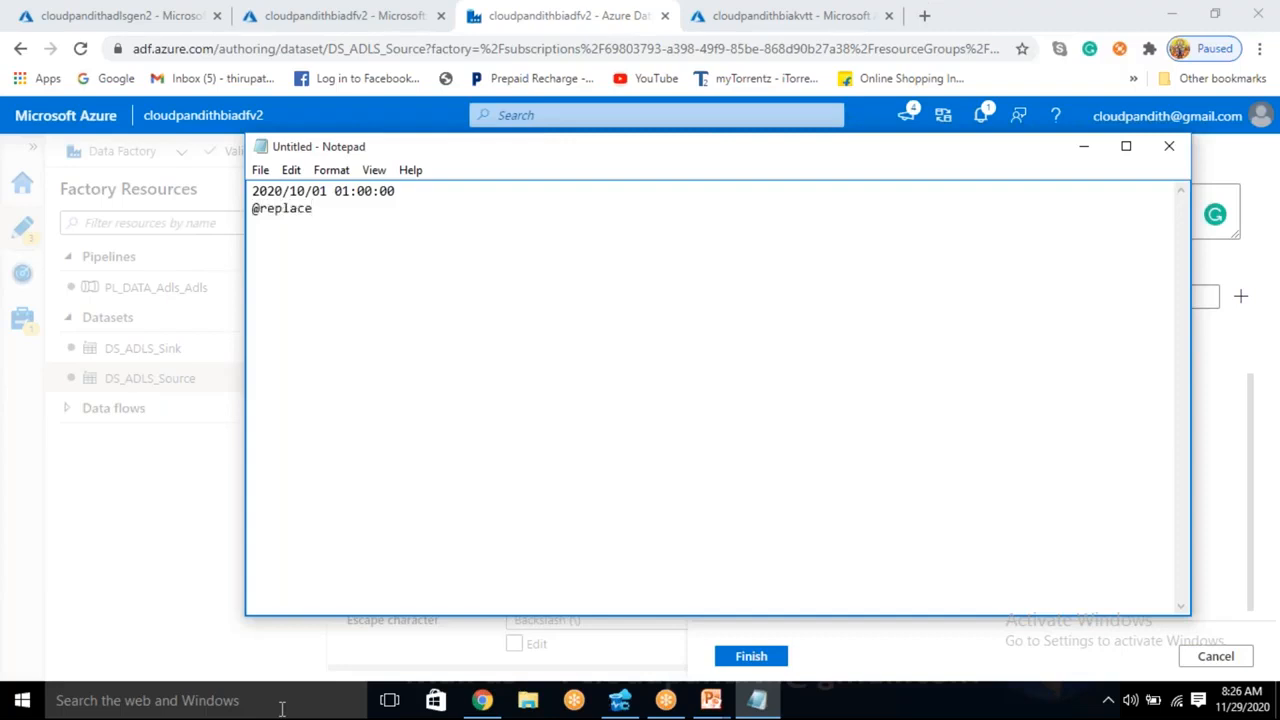
type("(")
left_click(410, 196)
left_click(234, 192, "shift")
left_click(350, 208)
type("dataset().ws")
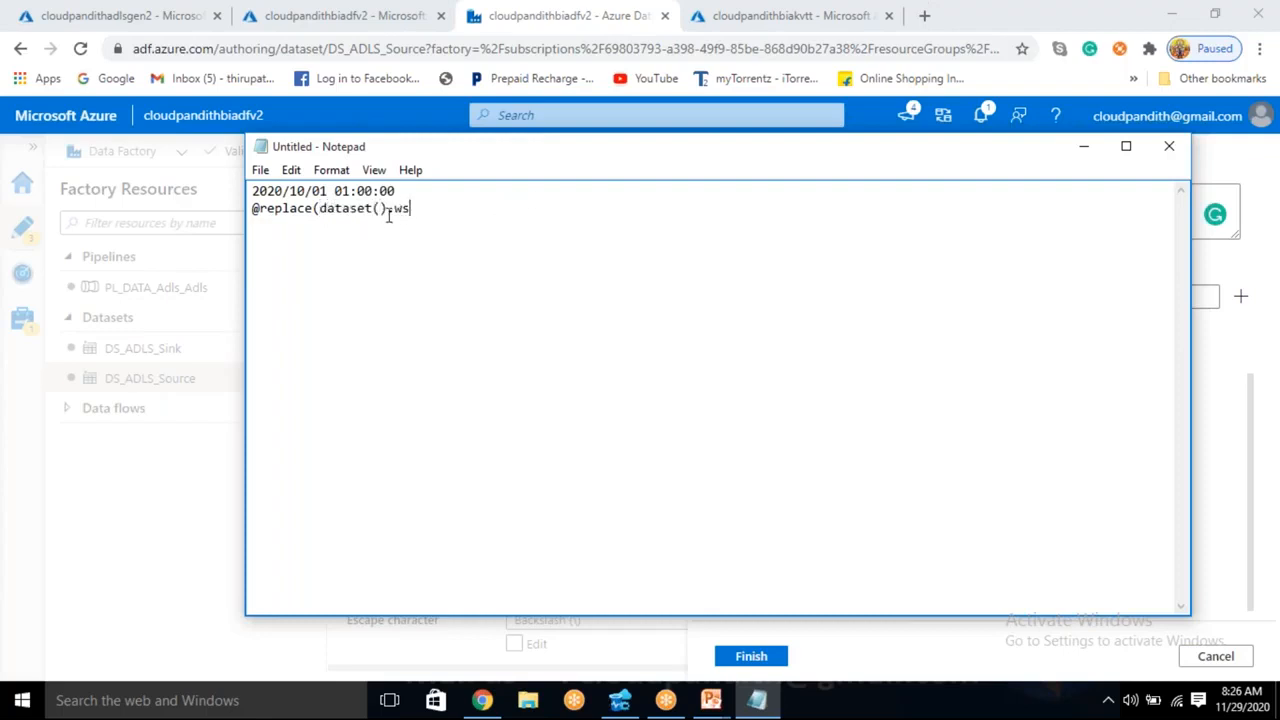
- Add a quoted '/' as the second argument of the replace expression
left_click_drag(266, 190, 371, 208)
left_click(420, 208)
type(",''")
key("Left")
type("/")
left_click(289, 190)
key("BackSpace")
type("-")
key("Right")
key("Right")
key("Right")
key("Right")
key("BackSpace")
type("-")
left_click(431, 207)
key("BackSpace")
type("-','/')")
- Note the expected output ---- 2020/10/01 01:00:00 after the replace expression
left_click_drag(252, 190, 464, 208)
left_click(490, 206)
type("---- 2020-0")
key("BackSpace")
key("BackSpace")
type("/10")
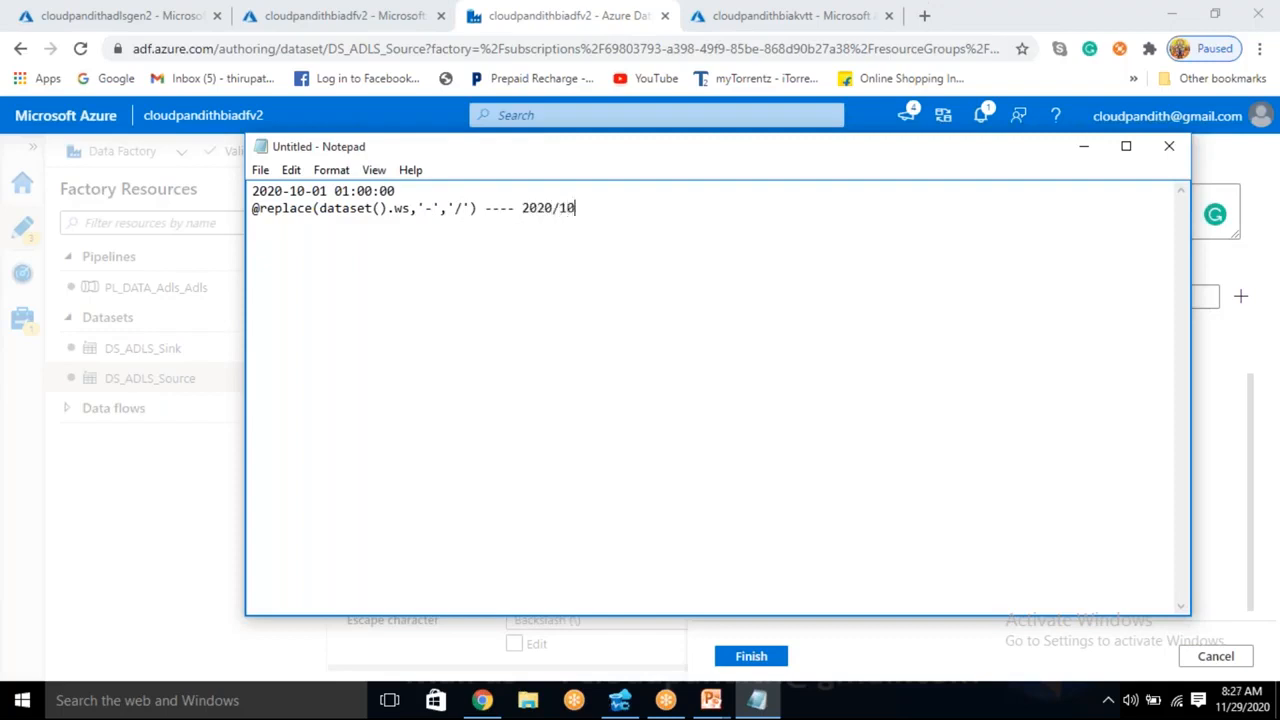
type("/01 01:00:00")
- Examine the year, month and day parts of the expected output beside the replace expression
left_click_drag(521, 207, 599, 207)
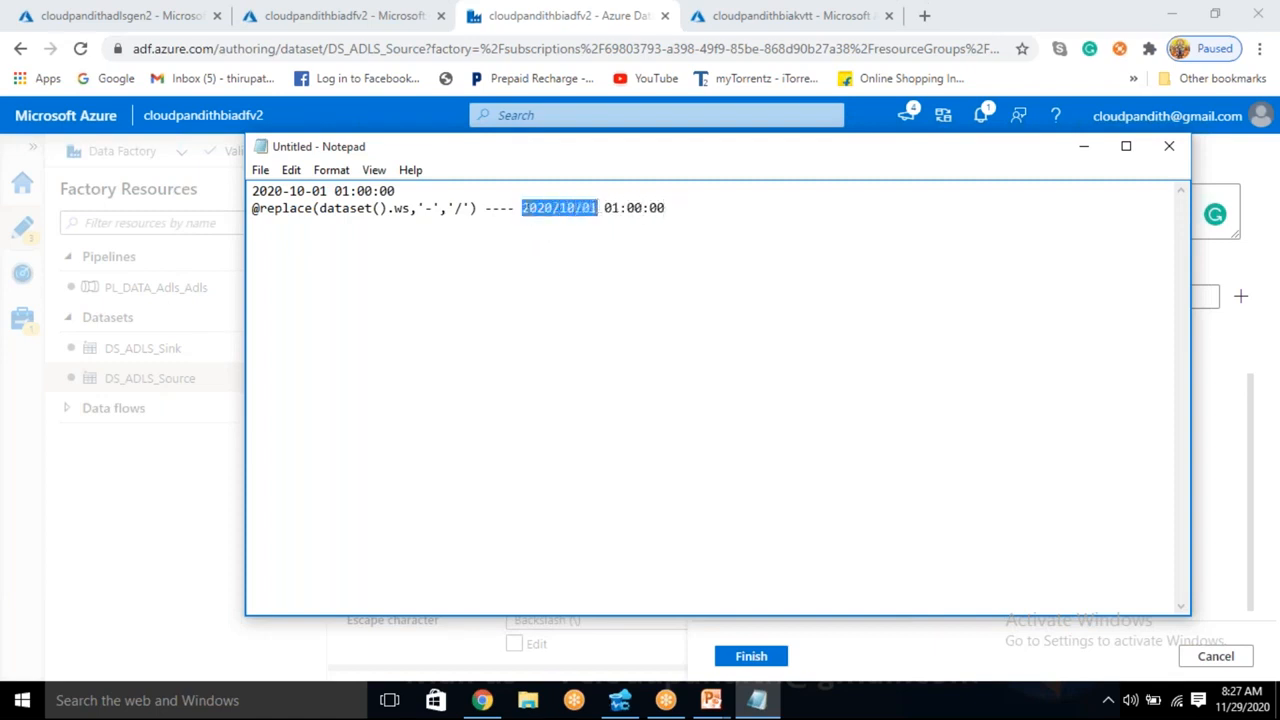
double_click(538, 208)
left_click(569, 208)
left_click_drag(601, 208, 553, 208)
left_click(547, 225)
left_click(481, 208)
left_click(264, 208)
left_click(698, 207)
key("Return")
type("ubstring(")
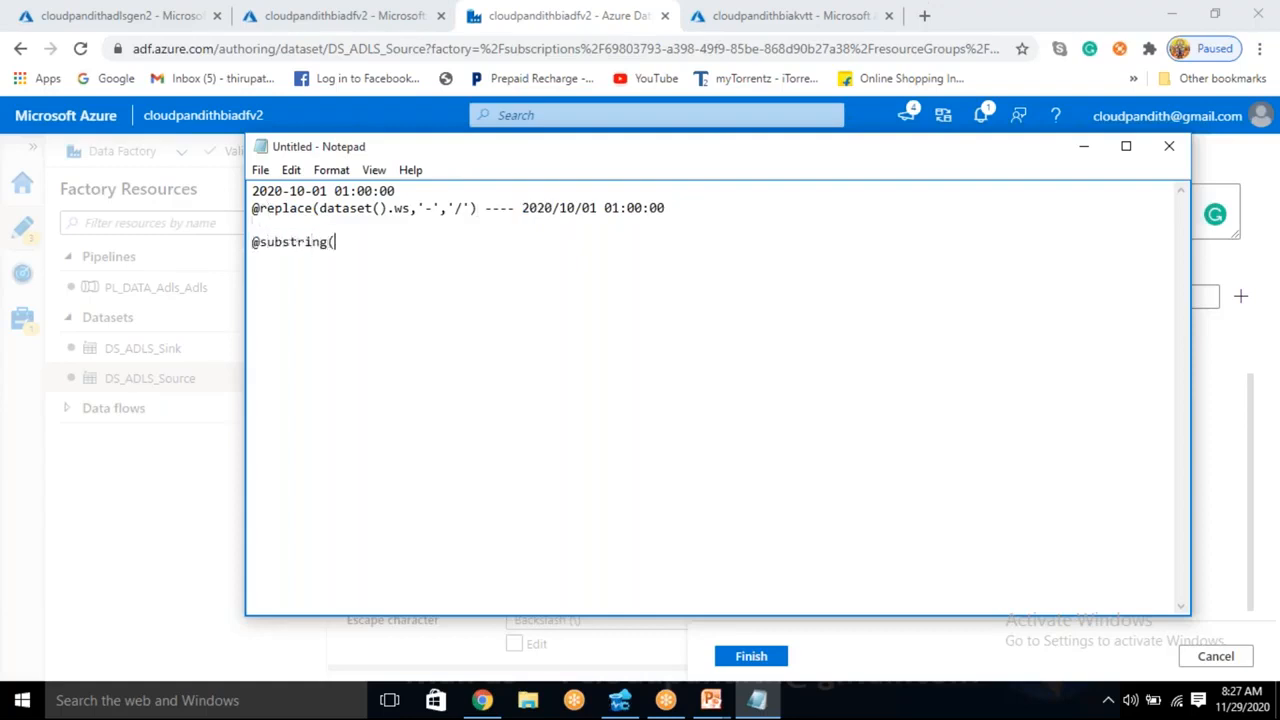
left_click_drag(259, 208, 480, 211)
key("ctrl+c")
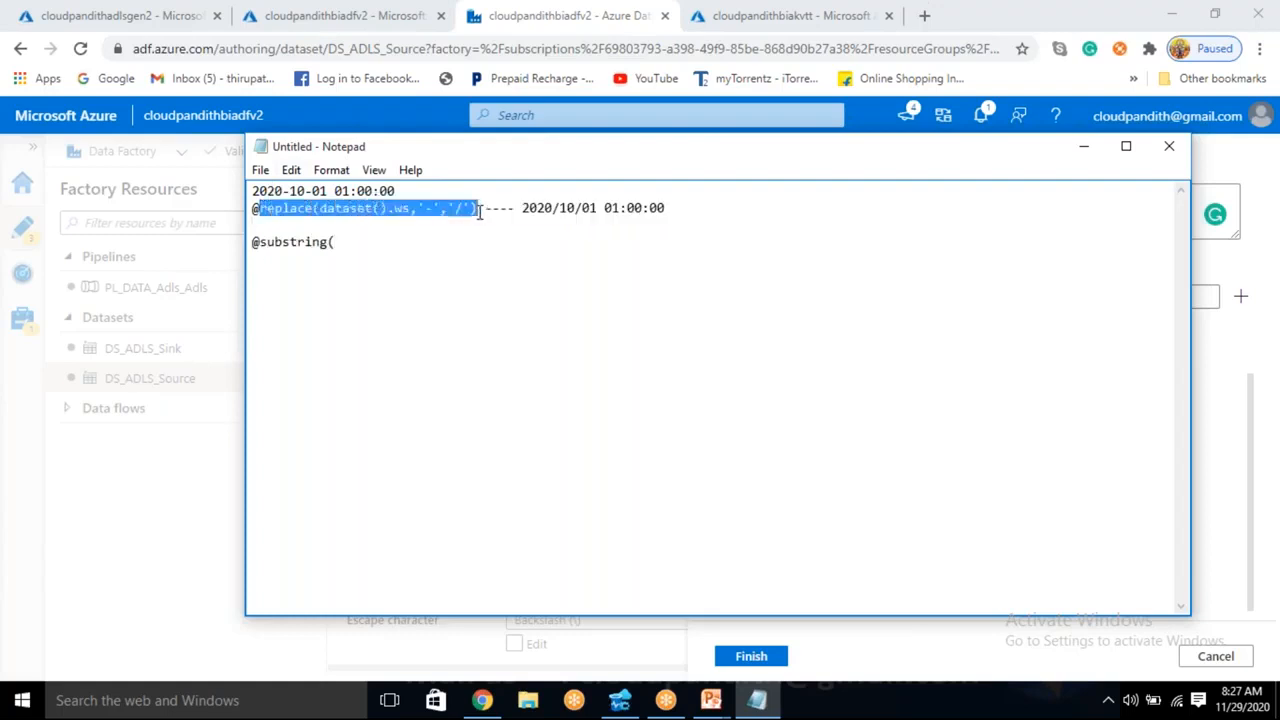
left_click(362, 250)
key("ctrl+v")
type(",")
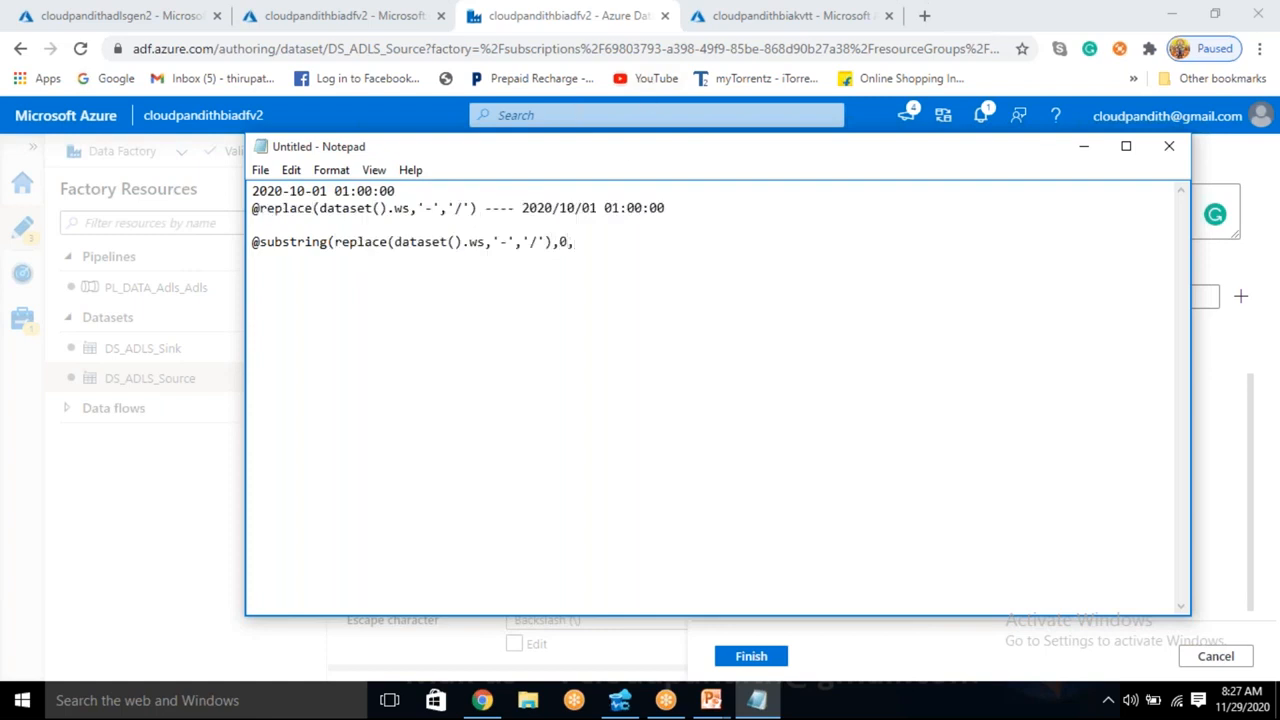
- Count the characters in the date part of the expected output and end the substring expression with the length 10
left_click_drag(522, 208, 604, 208)
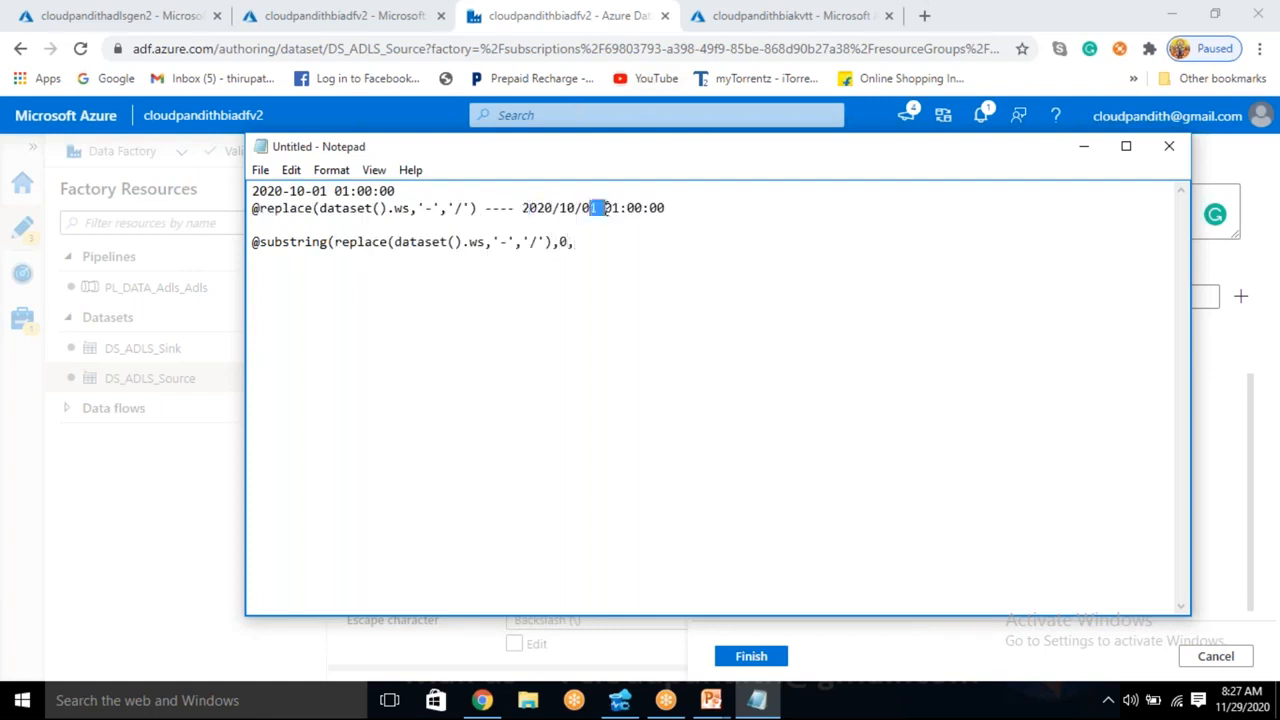
left_click_drag(521, 208, 528, 207)
left_click(531, 208)
left_click_drag(575, 208, 591, 208)
left_click(600, 206)
left_click(576, 245)
type("10)")
- Compare the substring expression's length argument with the date part of the expected output
left_click(593, 208)
double_click(586, 245)
left_click(596, 242)
left_click_drag(598, 208, 511, 207)
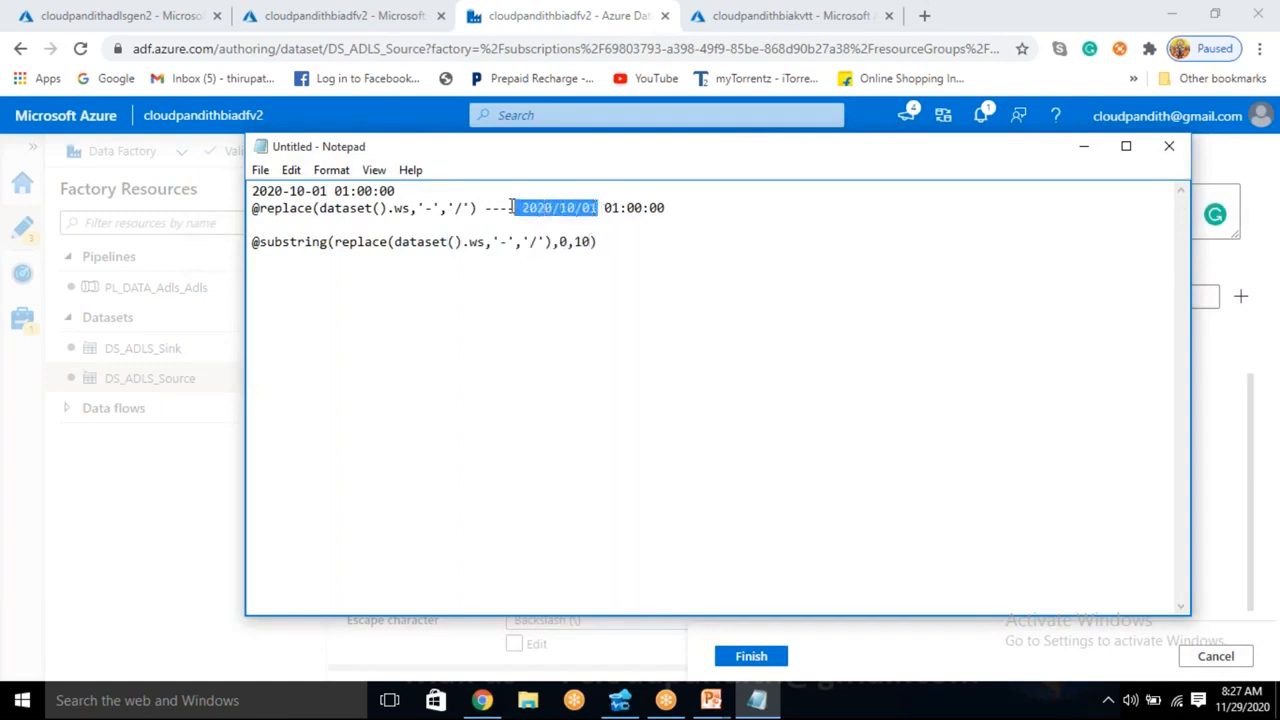
left_click(590, 203)
left_click_drag(599, 242, 256, 254)
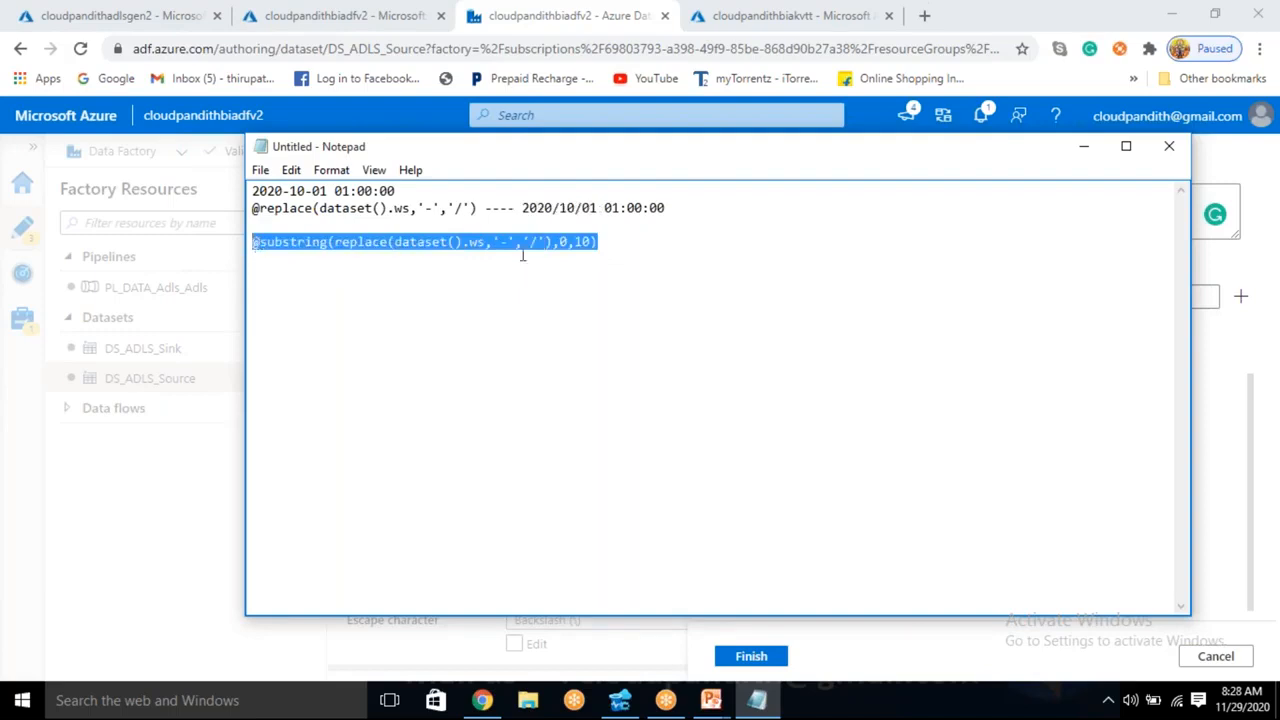
left_click_drag(597, 208, 252, 209)
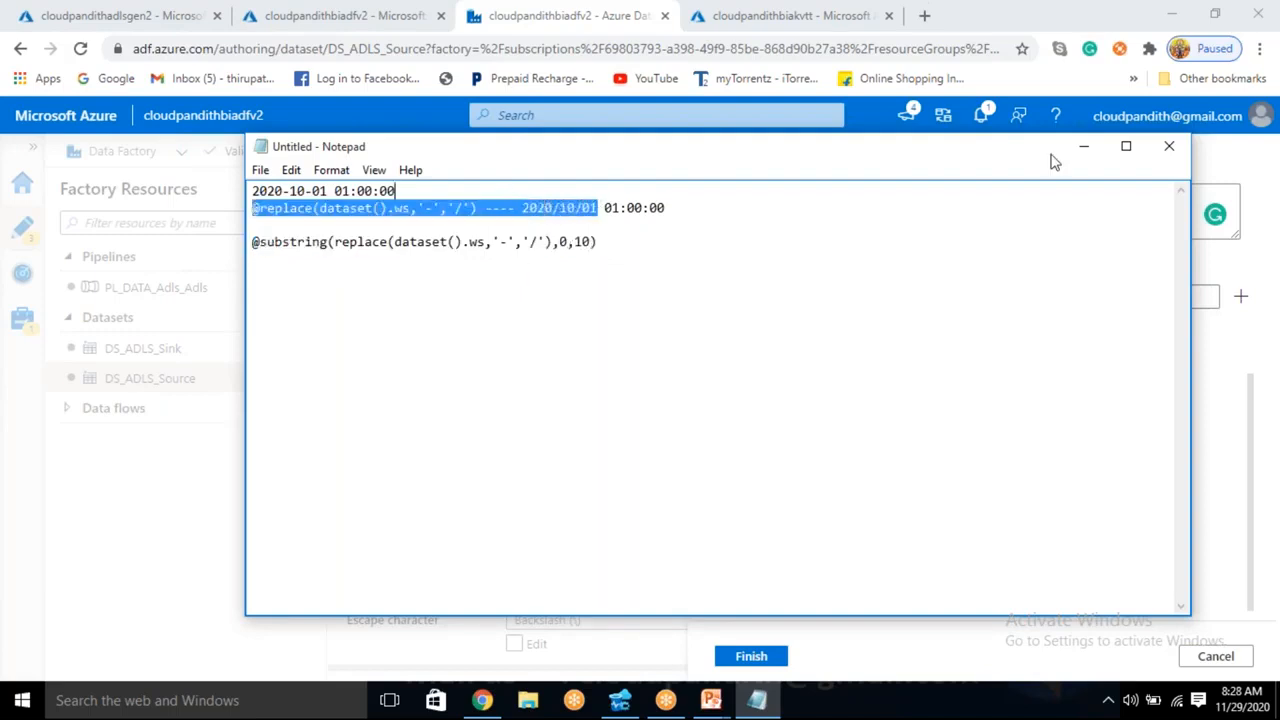
- Return to the dynamic content editor in the browser and filter the functions by subs
left_click(1085, 157)
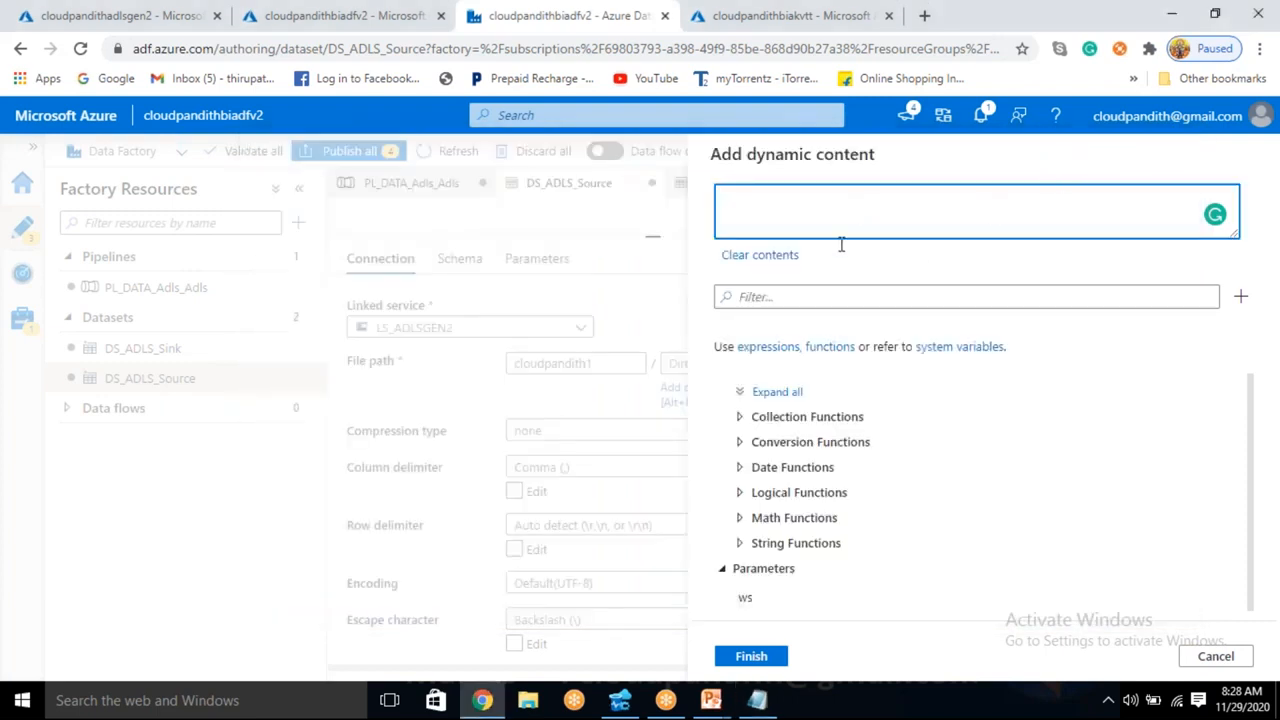
left_click(811, 298)
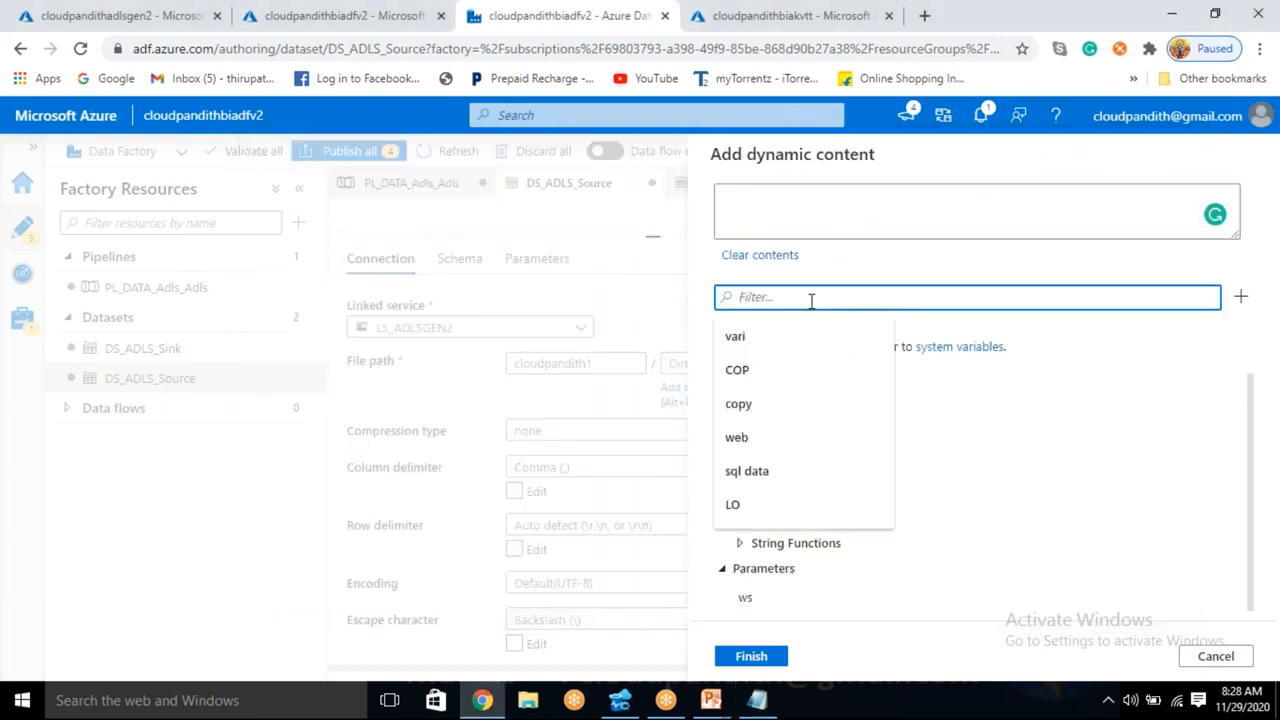
type("subs")
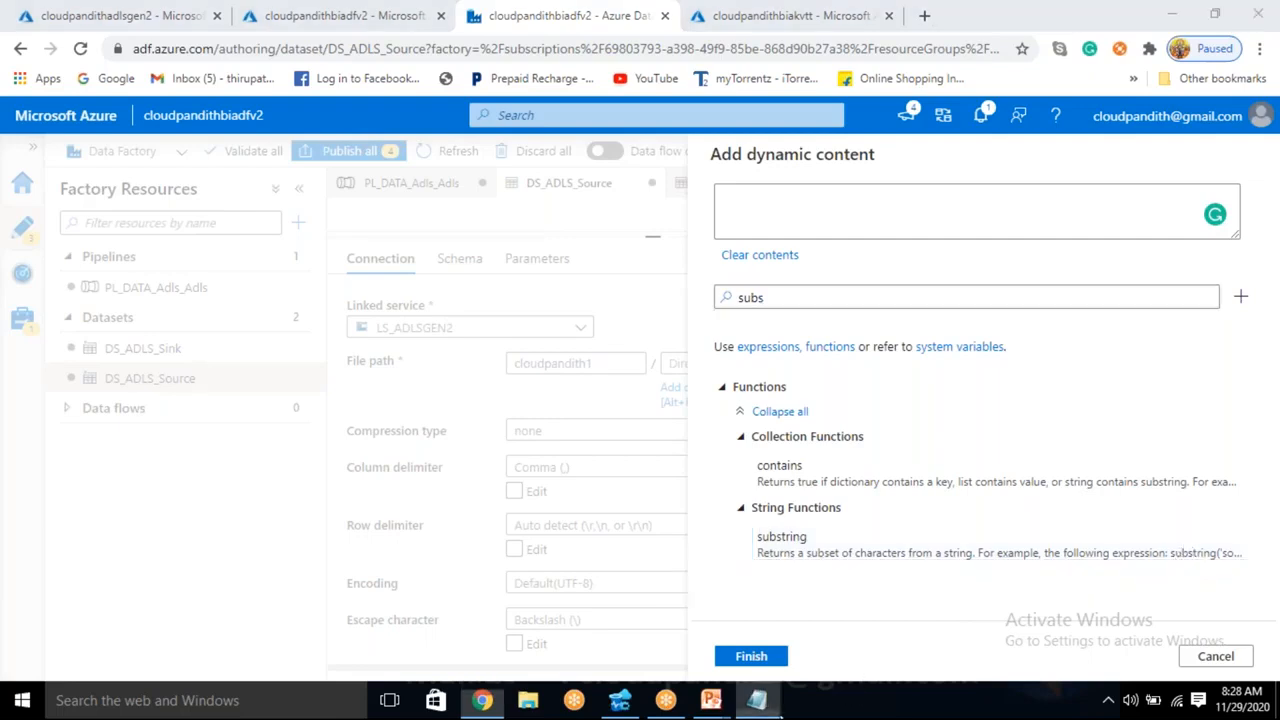
- Review the substring expression's start index and length against the sample date in Notepad, and return to the dynamic content editor
left_click(757, 700)
left_click(611, 247)
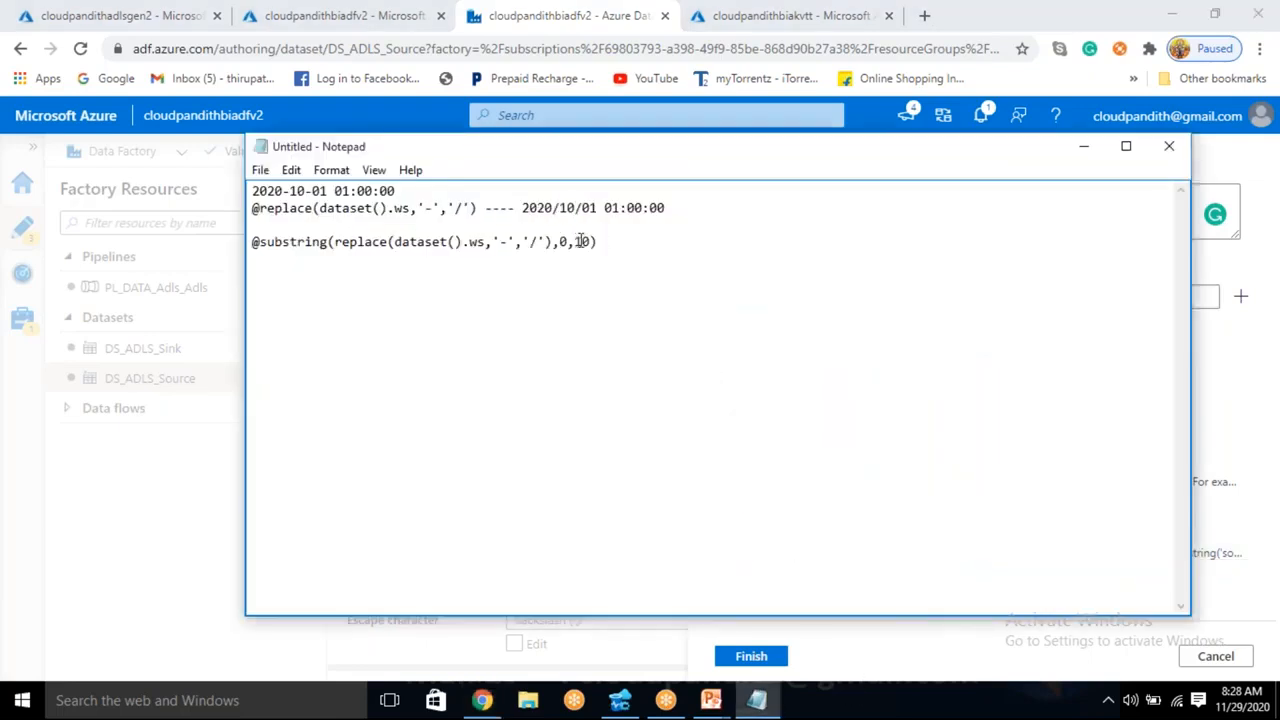
double_click(563, 241)
left_click_drag(576, 241, 594, 241)
left_click_drag(522, 208, 600, 208)
left_click(620, 247)
key("alt+Tab")
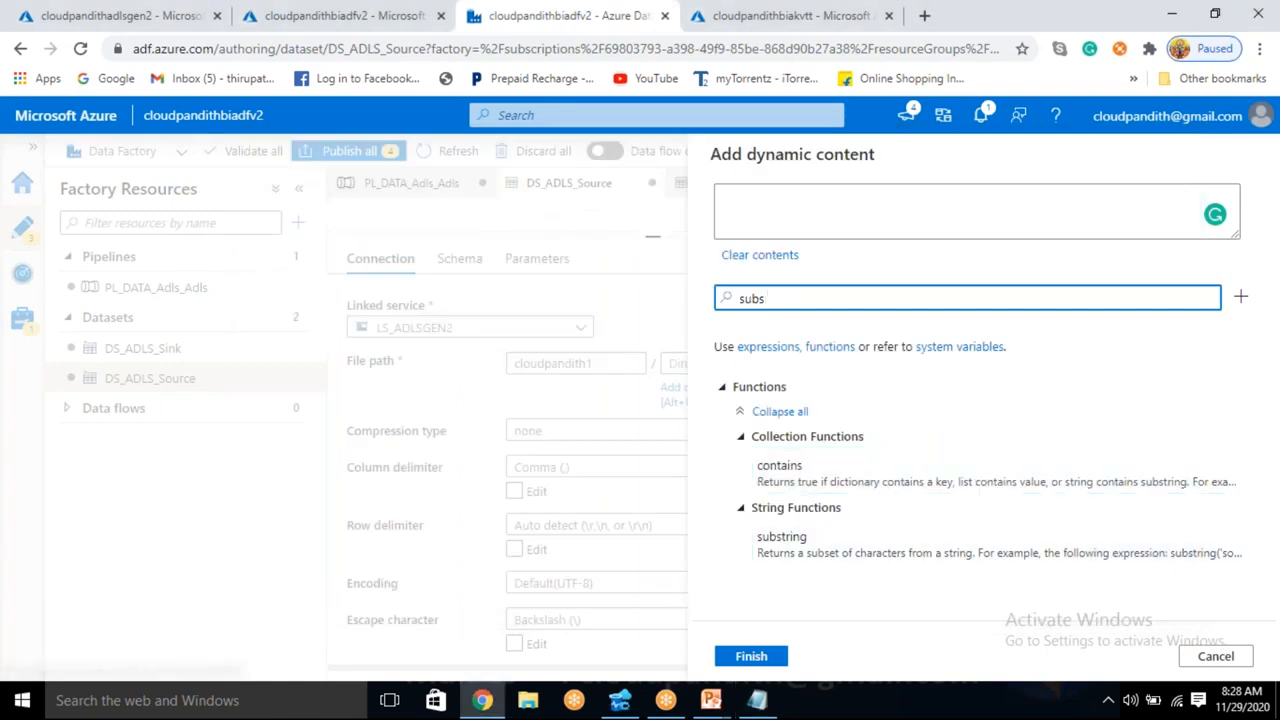
- Add the substring function to the expression and compare it with the sample date and replace output in Notepad
left_click(790, 542)
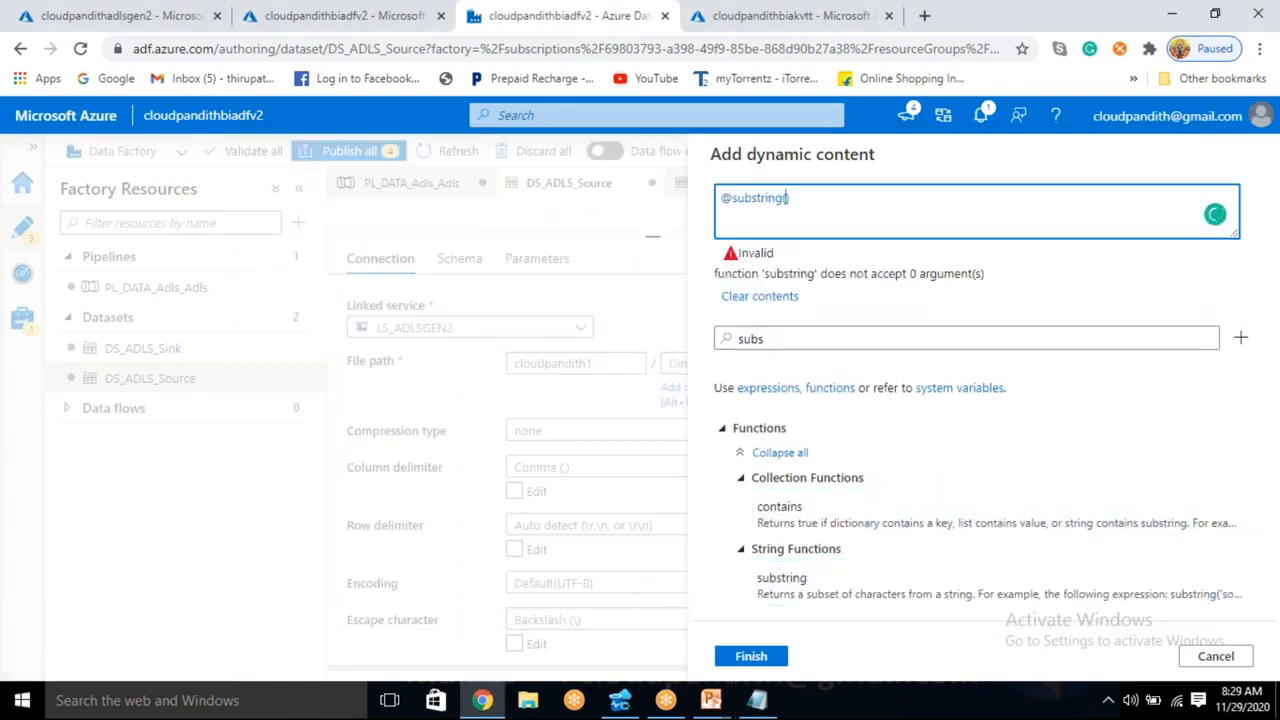
key("alt+Tab")
left_click_drag(258, 190, 316, 199)
left_click(320, 193)
left_click_drag(516, 208, 619, 203)
left_click(442, 212)
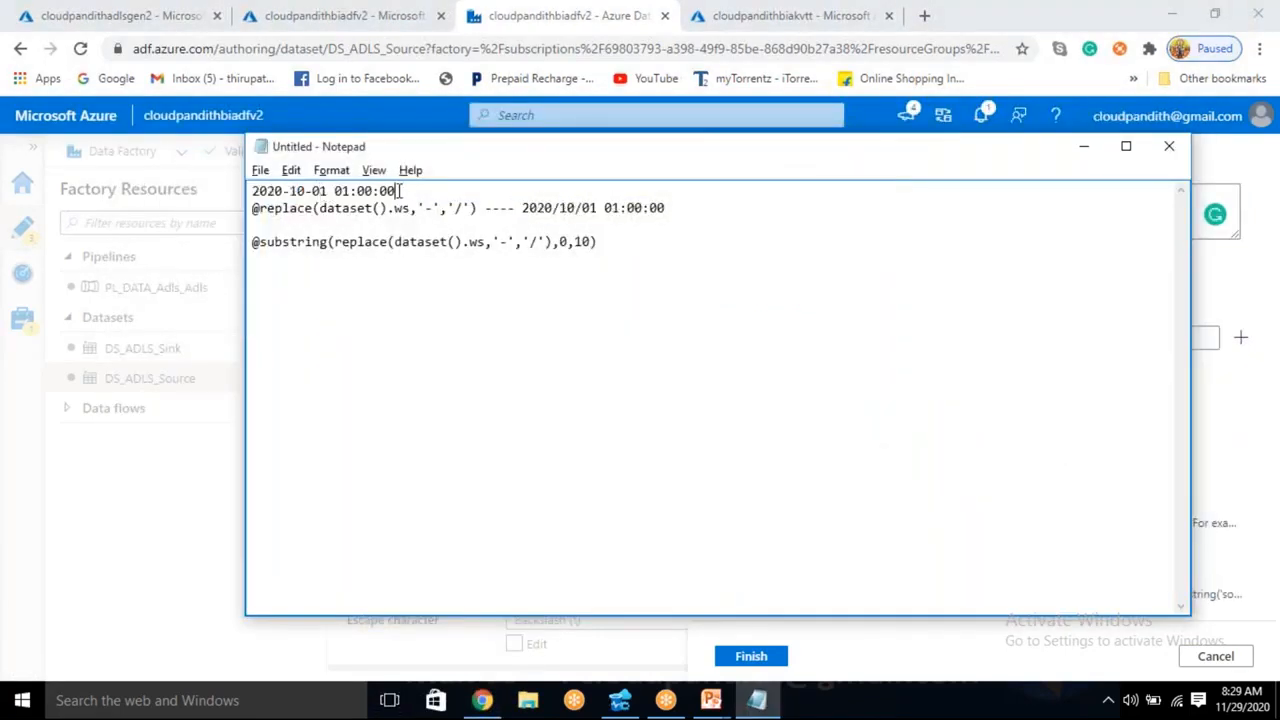
left_click_drag(408, 192, 246, 188)
left_click(296, 190)
key("alt+Tab")
- Nest the replace function inside substring and give it the dataset's ws parameter as its first argument
left_click_drag(765, 340, 700, 334)
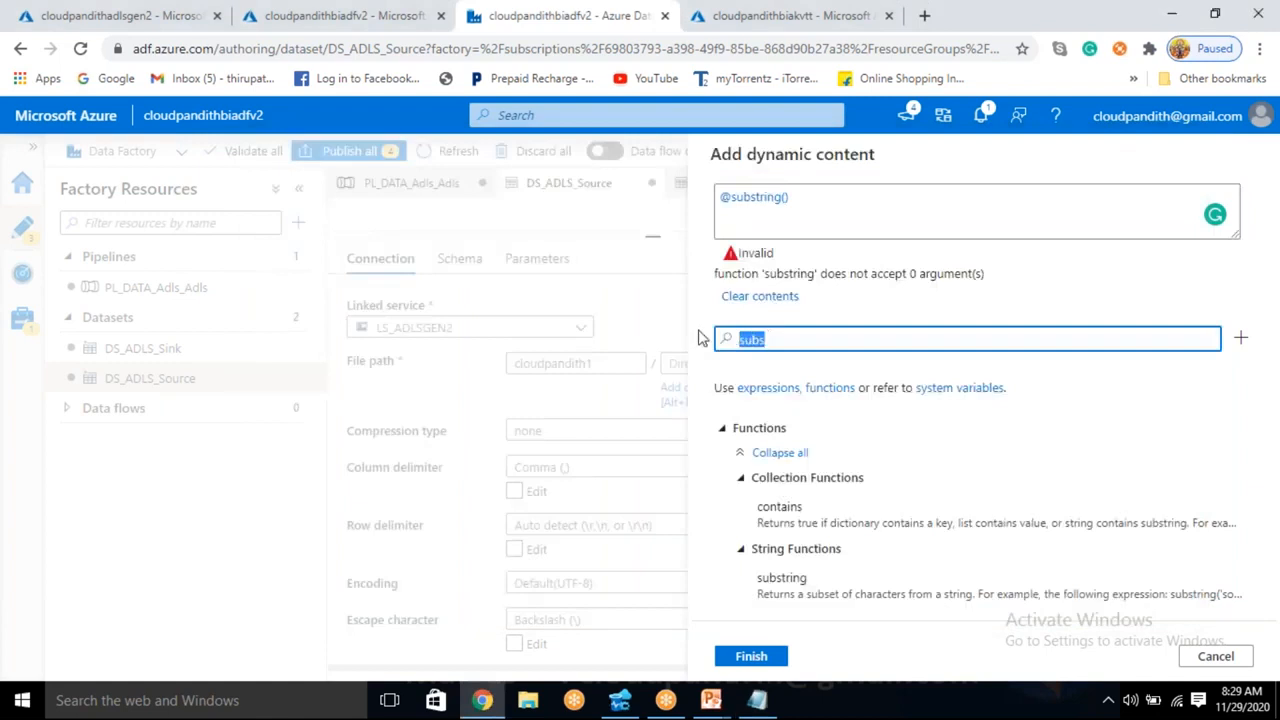
key("BackSpace")
type("replace")
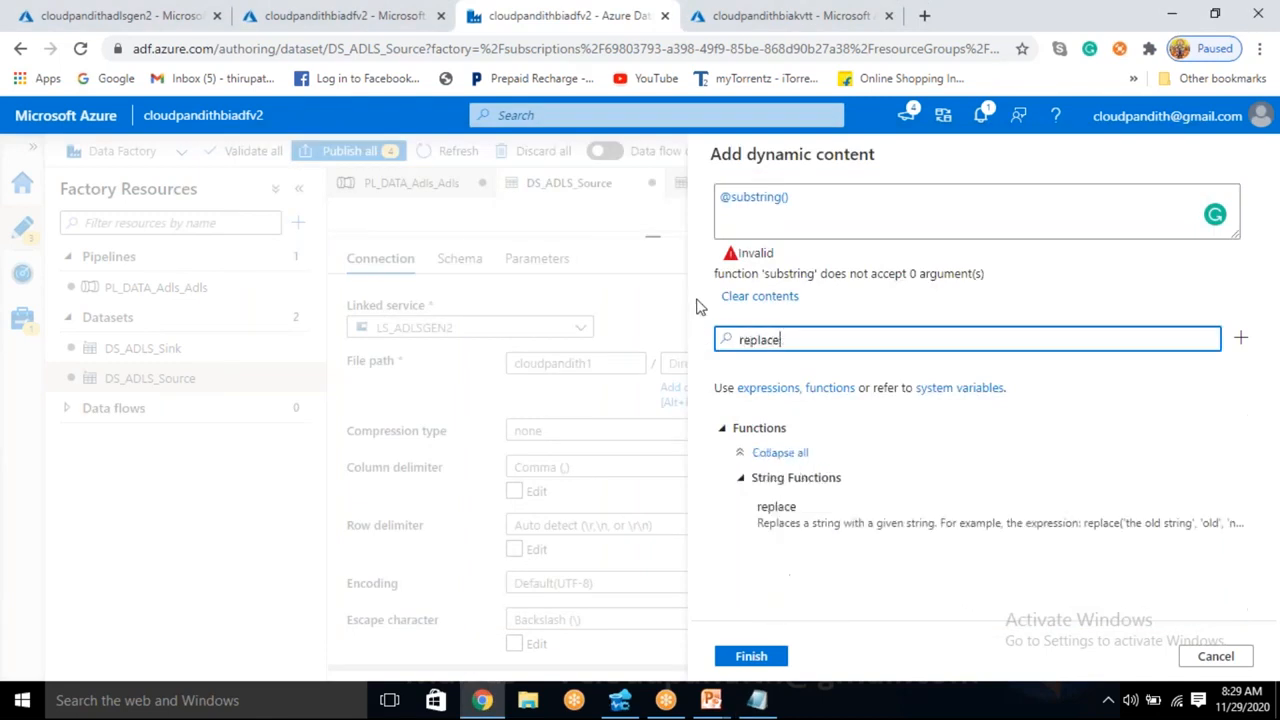
left_click(932, 537)
left_click_drag(806, 340, 720, 342)
key("BackSpace")
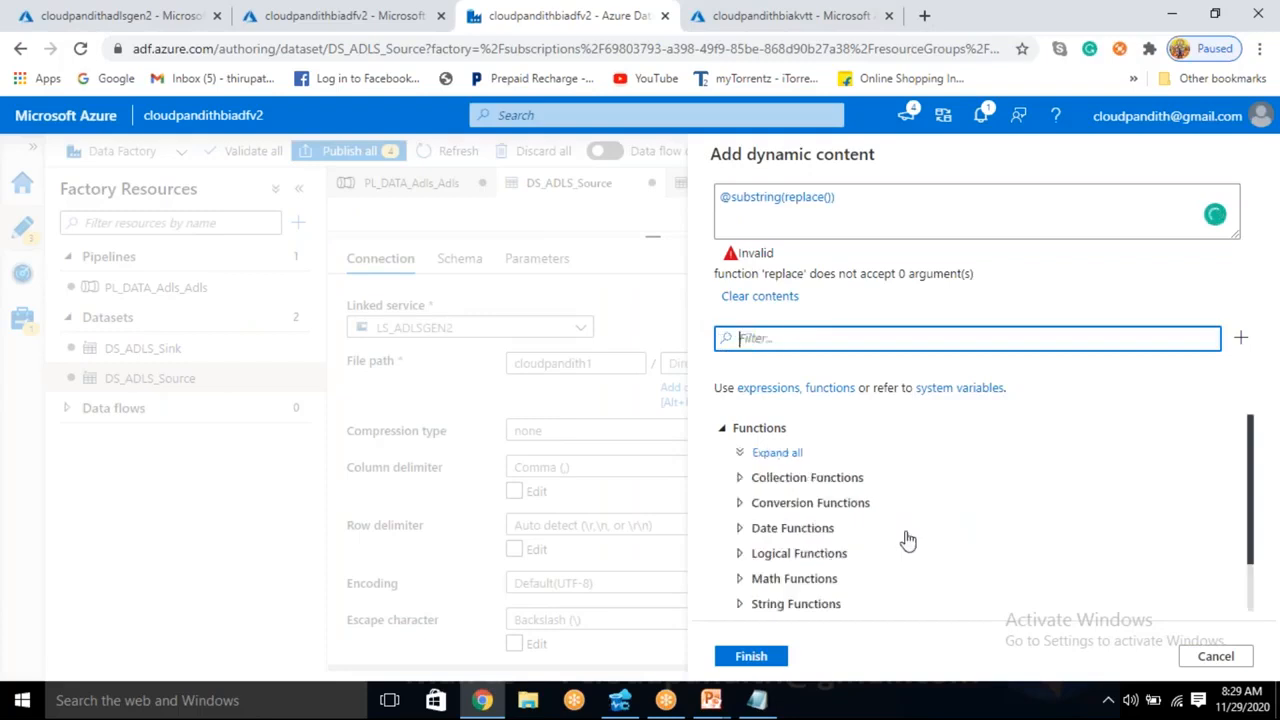
scroll(880, 560, "down", 3)
left_click(781, 606)
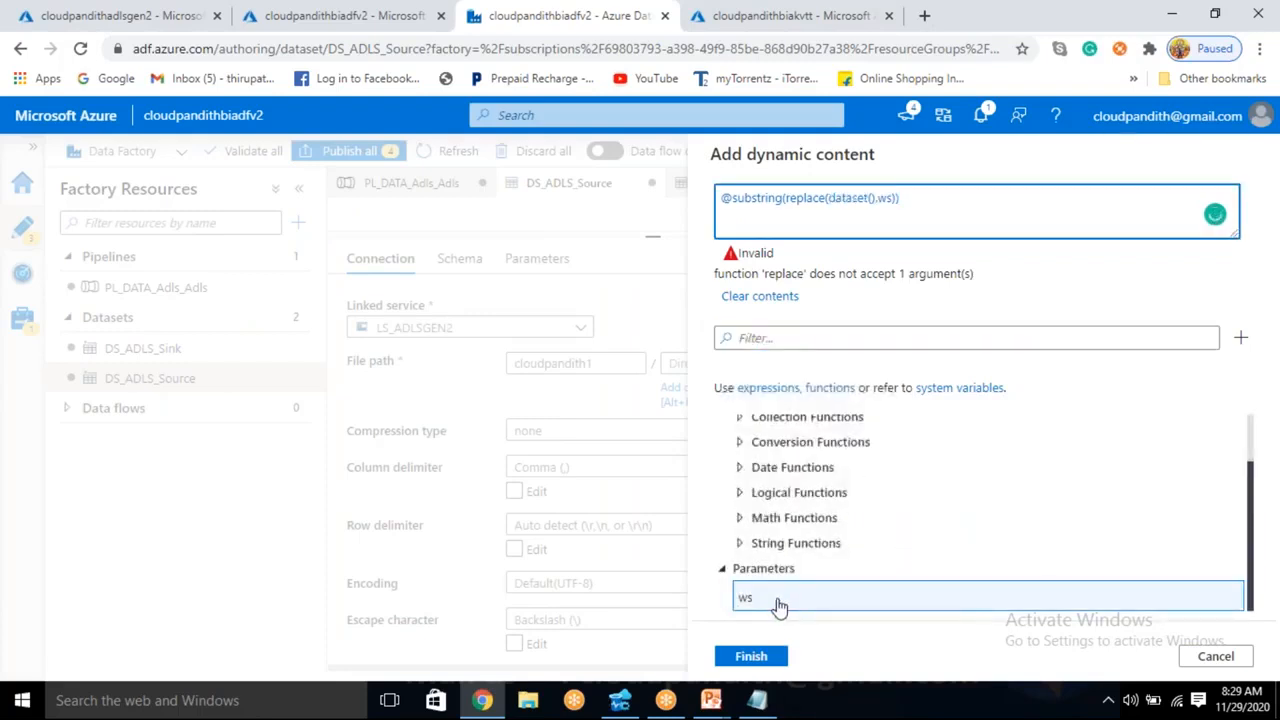
type(",'")
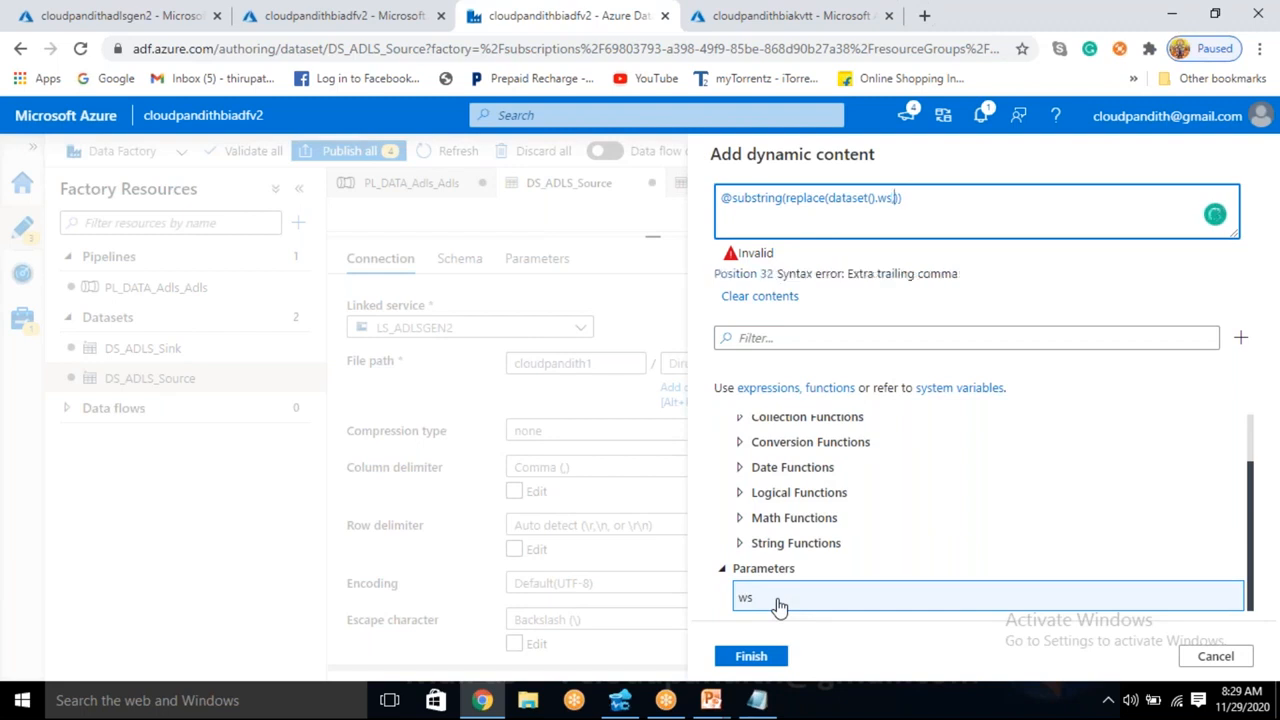
type("-','")
key("BackSpace")
type("/")
type(",0,10)")
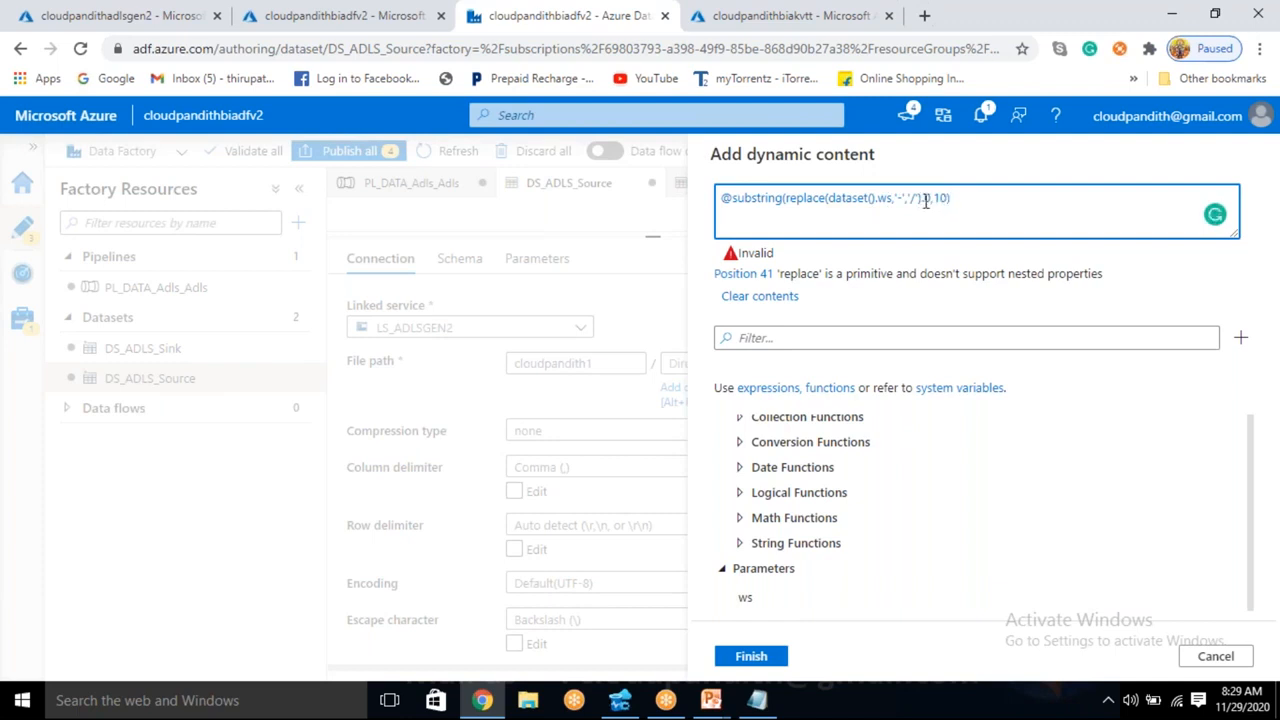
key("BackSpace")
type(",")
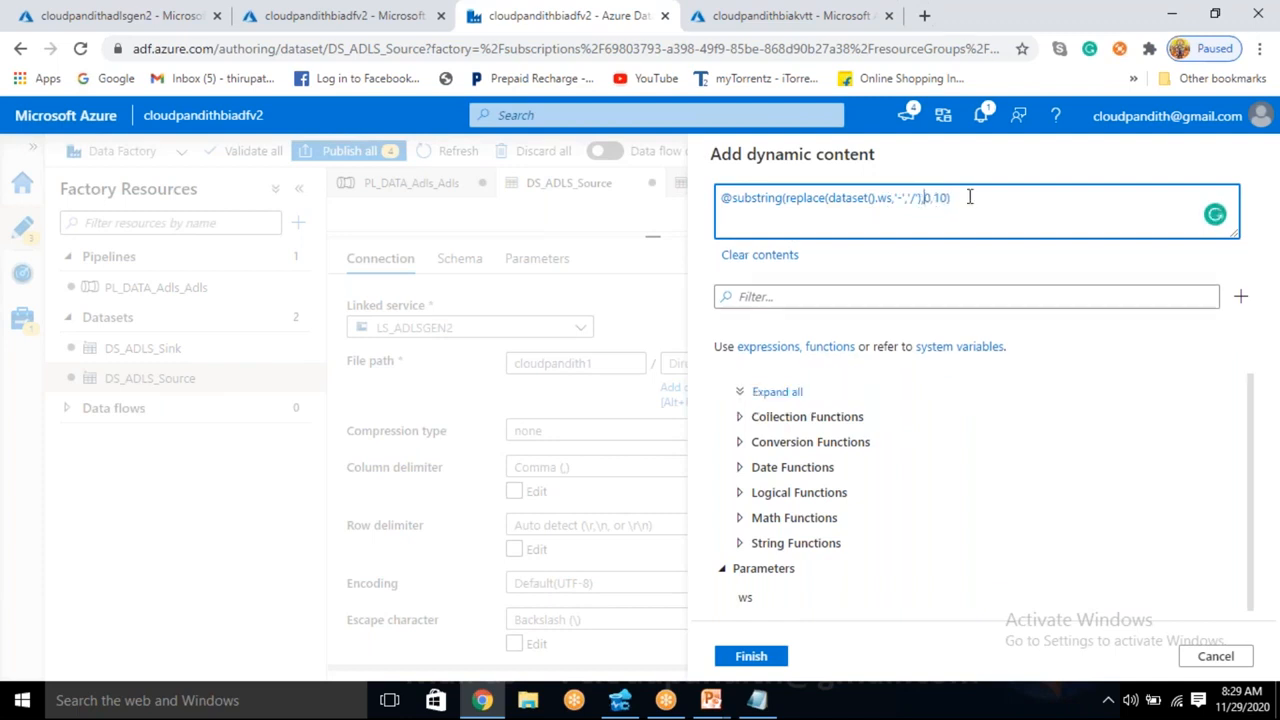
left_click(972, 210)
left_click_drag(955, 197, 720, 195)
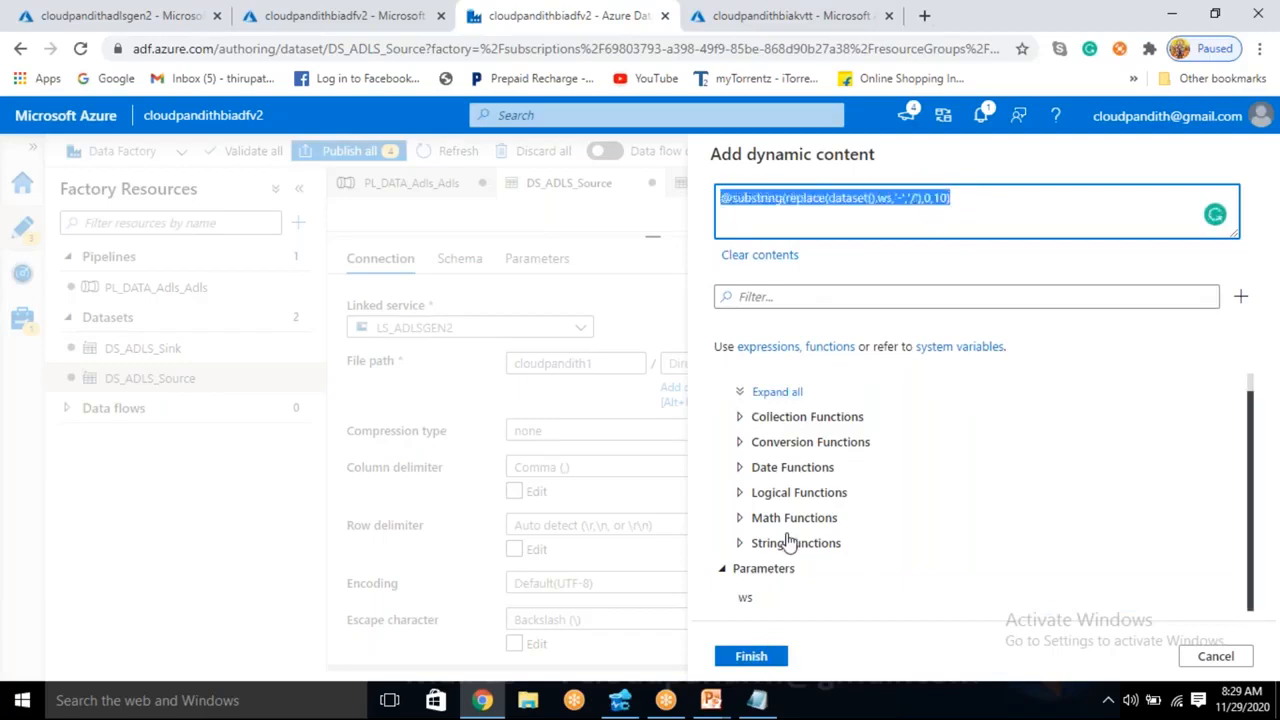
left_click(777, 660)
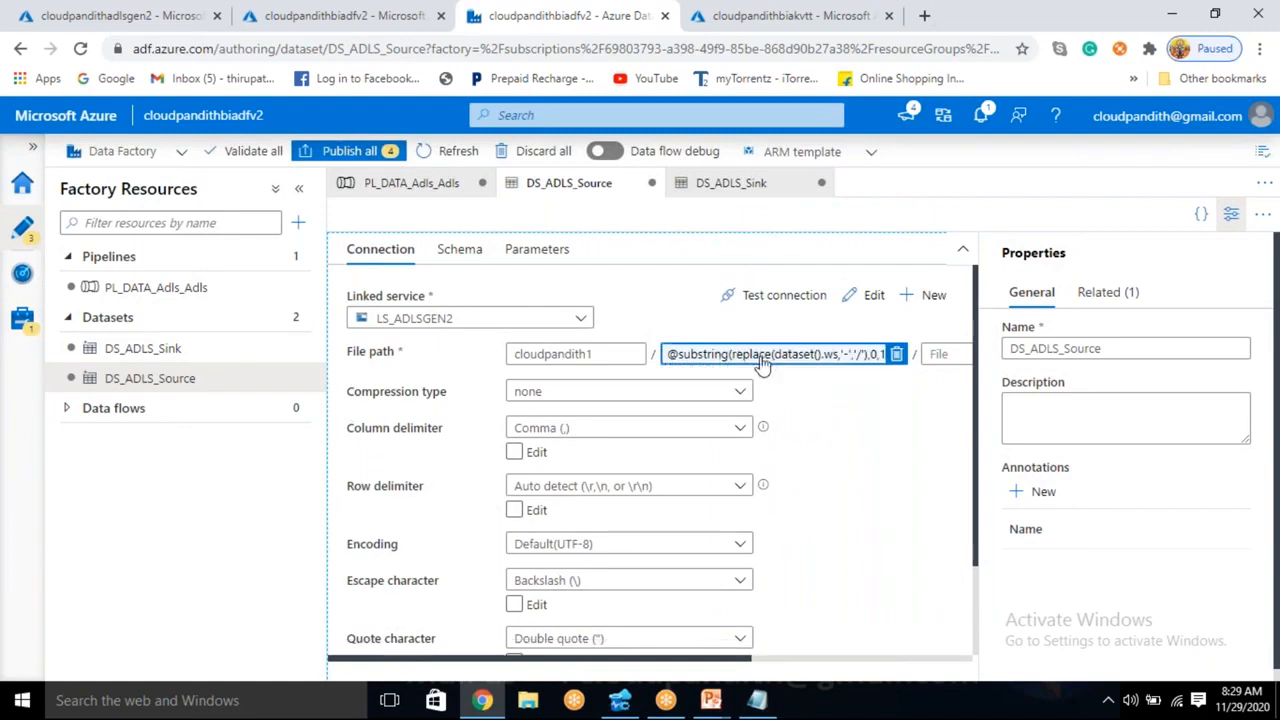
- Write the sample source path cloudpandith1/2020/10/01 below the substring expression in Notepad
left_click(584, 355)
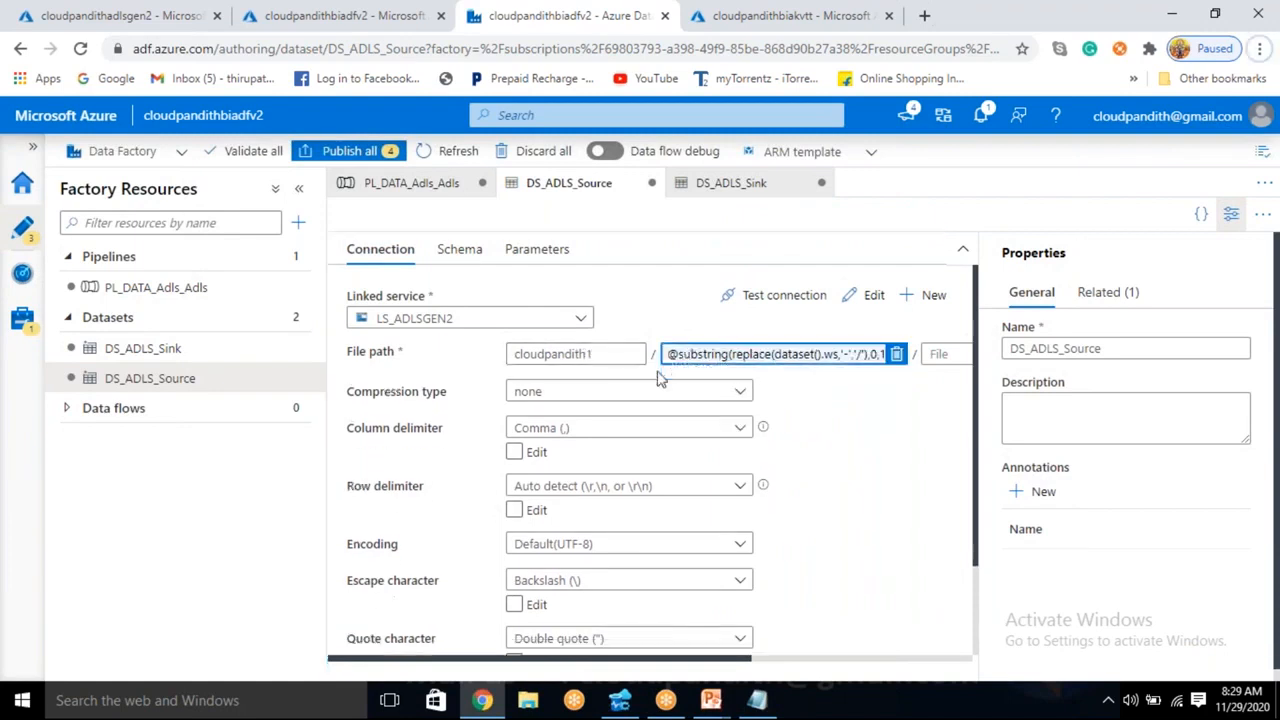
key("alt+Tab")
left_click(372, 272)
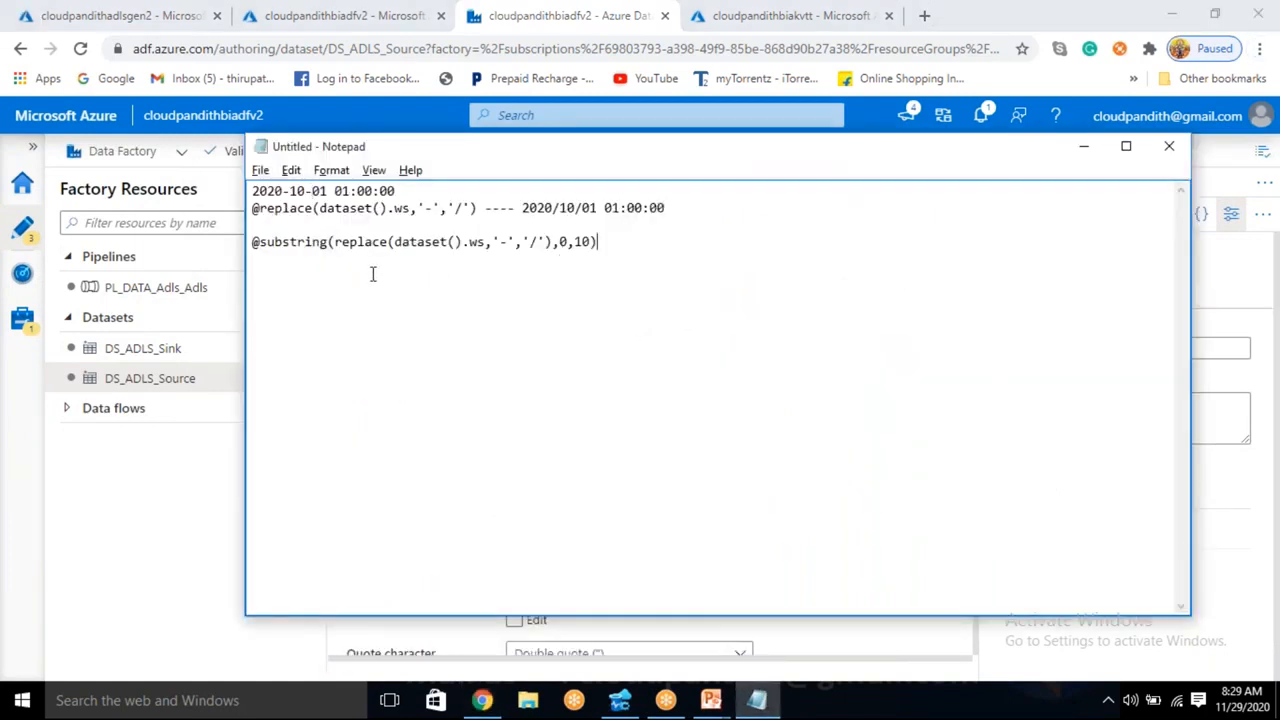
type("lop")
type("dpandith1")
type("/")
left_click_drag(521, 207, 597, 207)
key("ctrl+c")
left_click(367, 286)
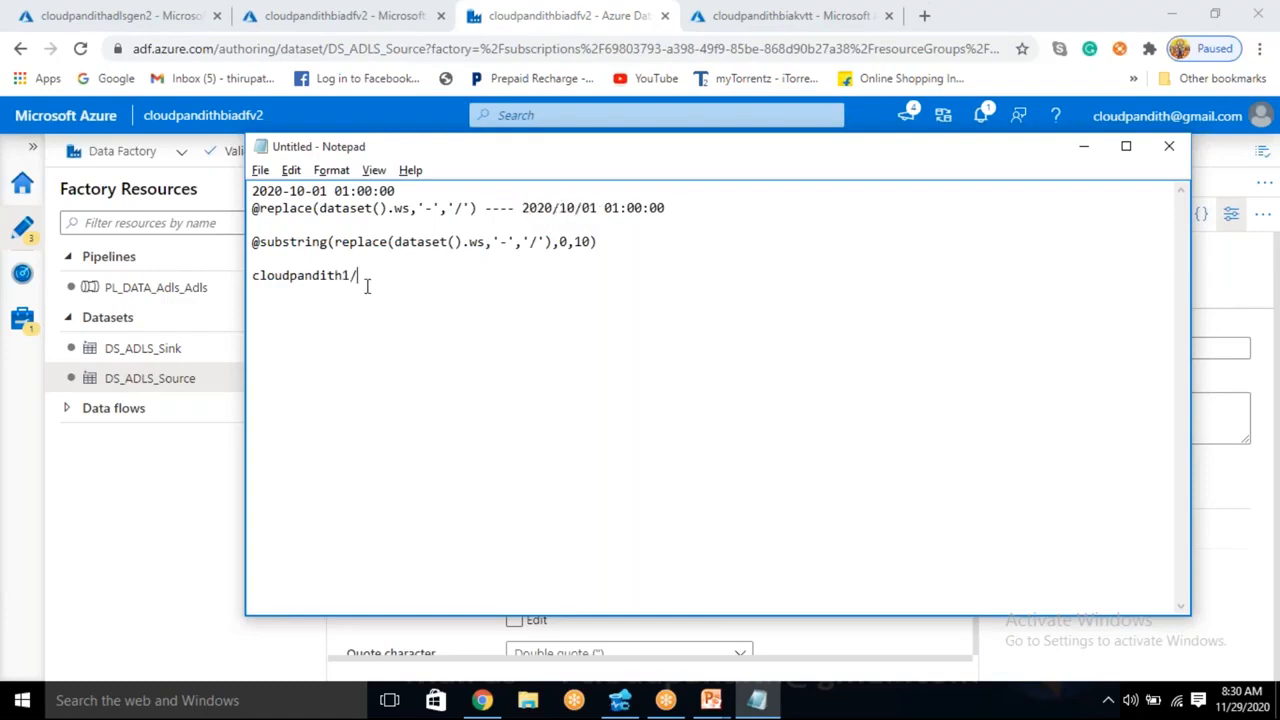
key("ctrl+v")
- Examine the container and date folders of the sample source path in Notepad
left_click_drag(434, 276, 323, 276)
left_click(326, 305)
double_click(324, 278)
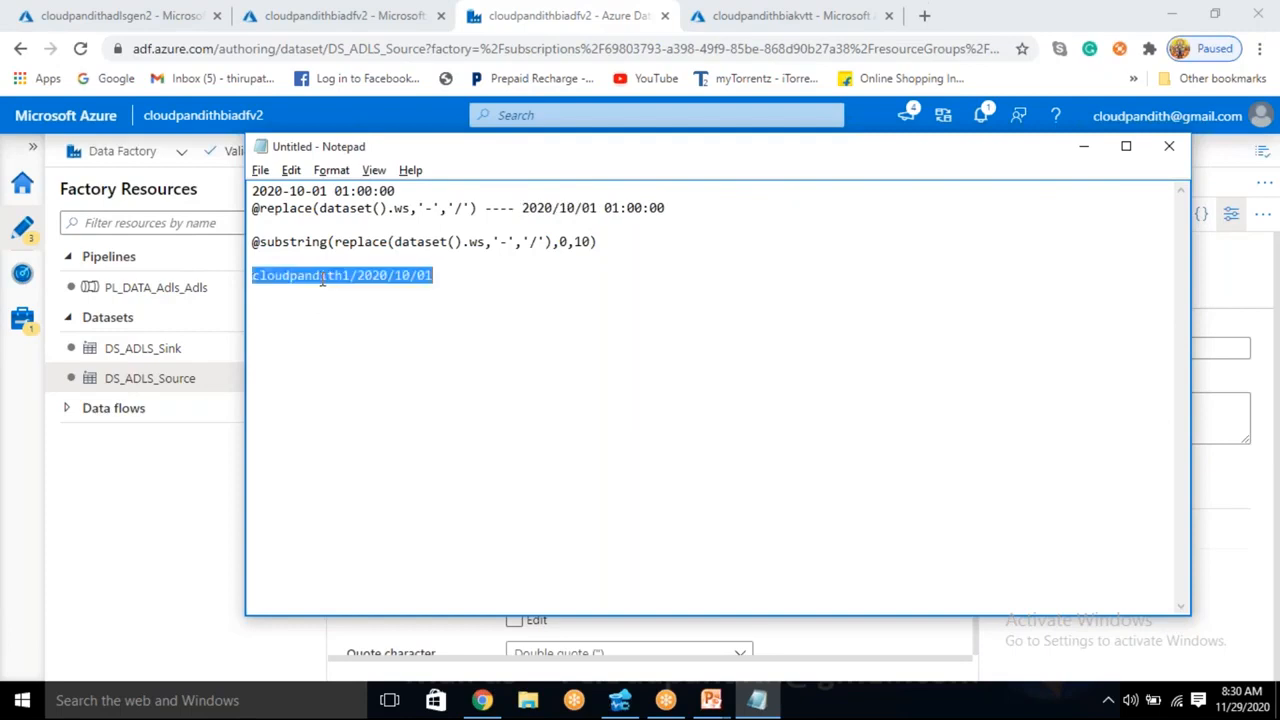
left_click(430, 276)
left_click_drag(445, 276, 252, 284)
left_click(406, 279)
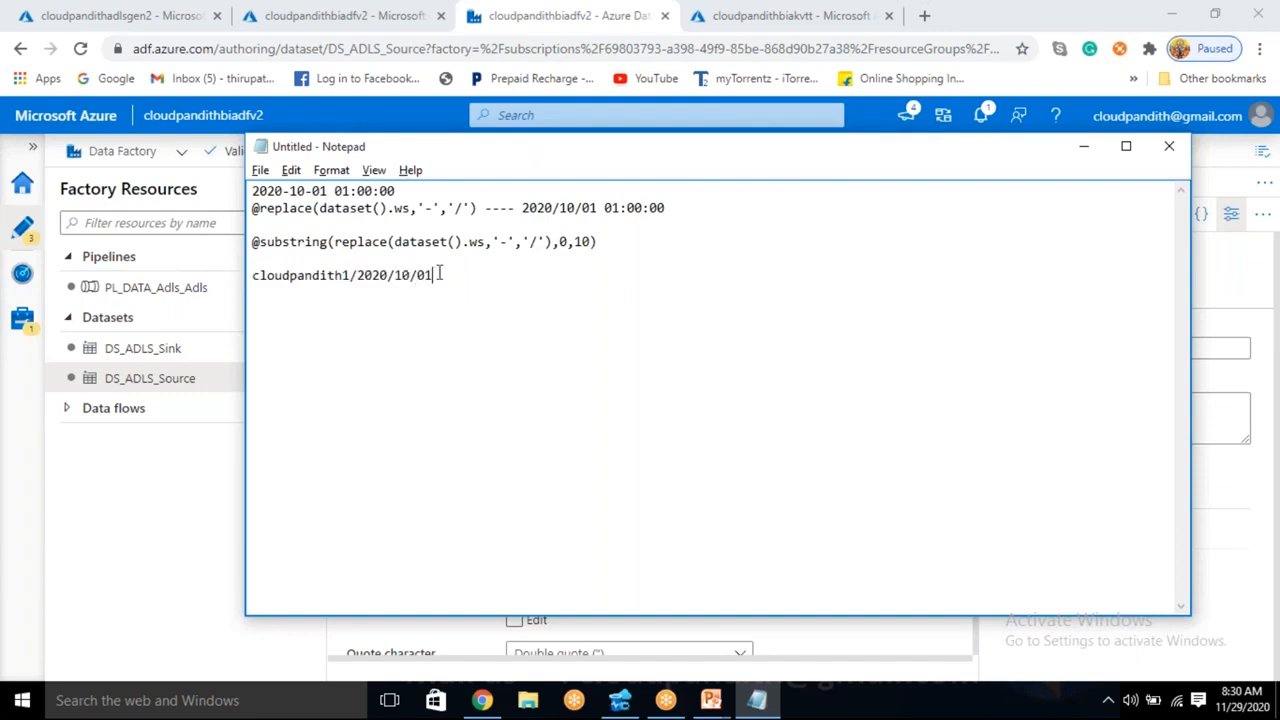
- Change the day at the end of the sample source path to 02
key("BackSpace")
type("2")
left_click(443, 278)
key("BackSpace")
type("2")
- Return to the browser and copy the source dataset's directory expression from the dynamic content editor
key("alt+Tab")
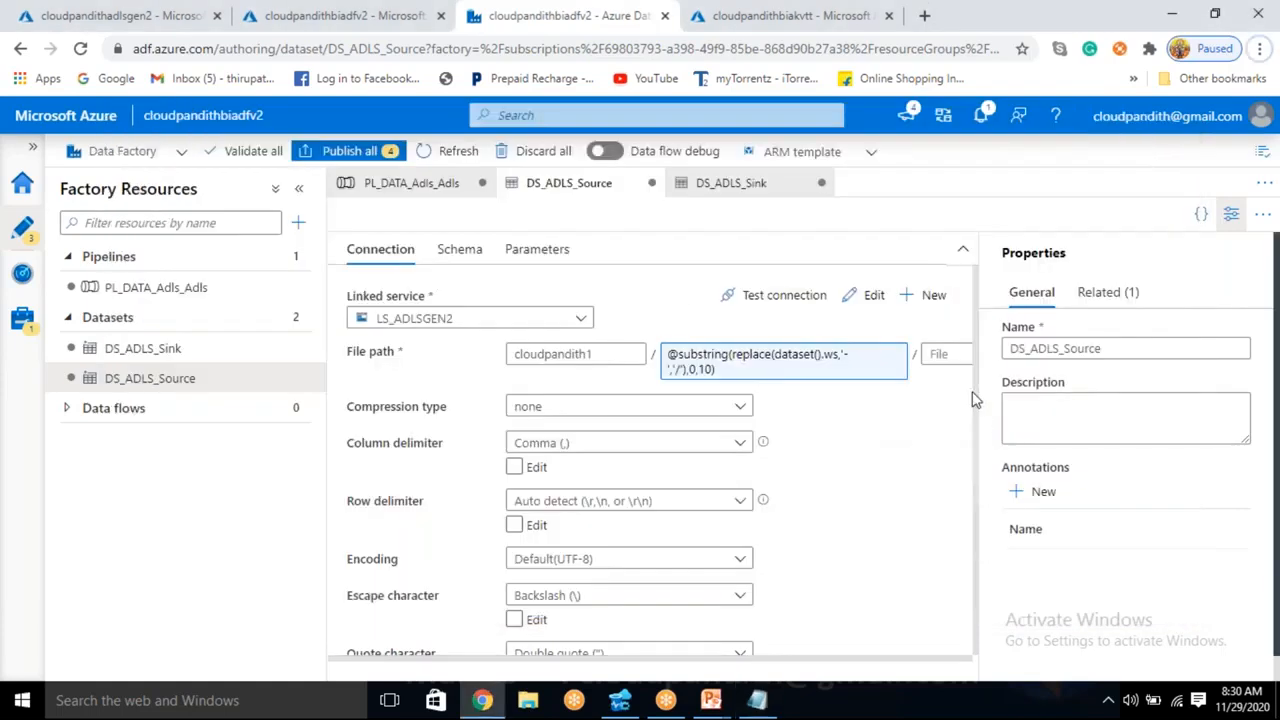
left_click(750, 370)
triple_click(975, 207)
key("ctrl+c")
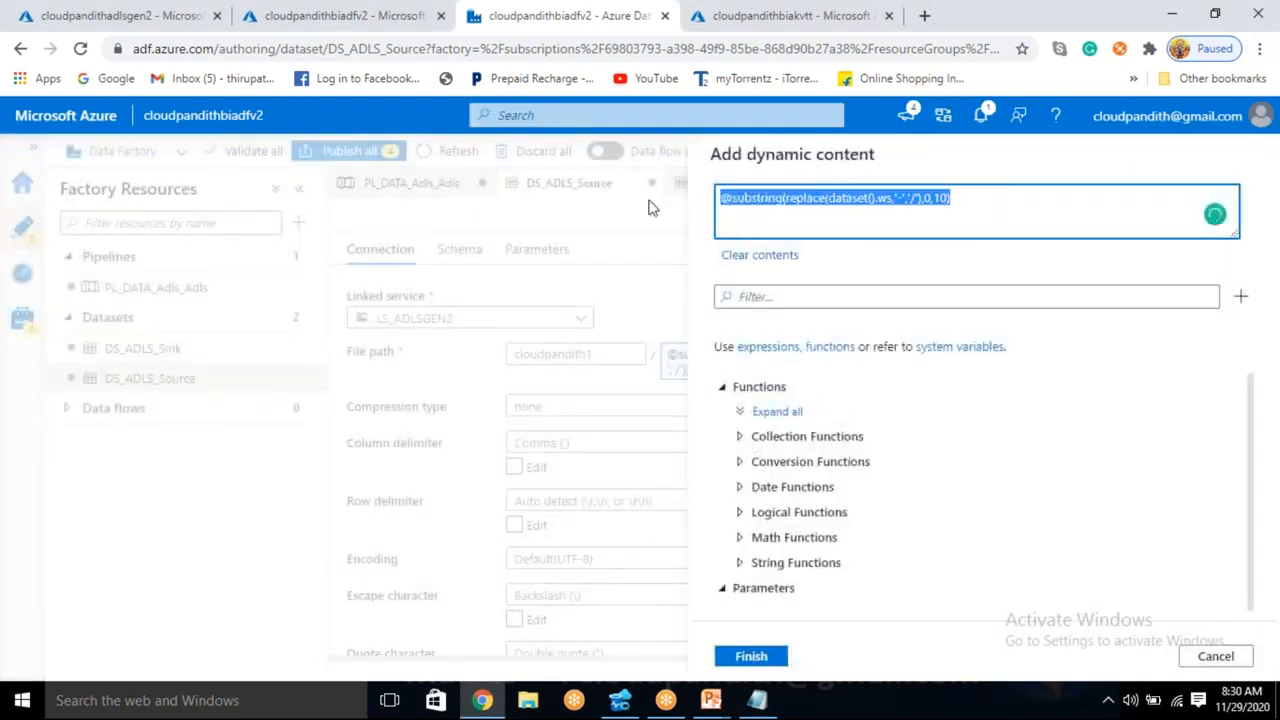
left_click(776, 662)
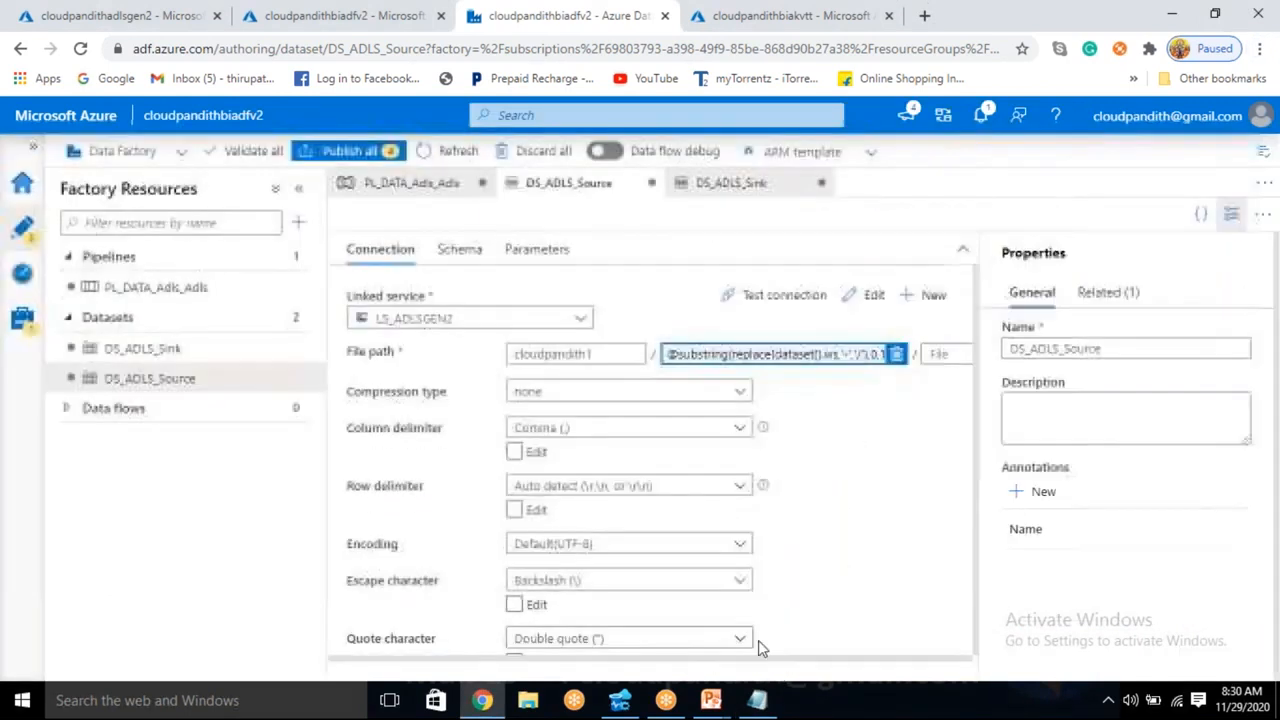
left_click(193, 358)
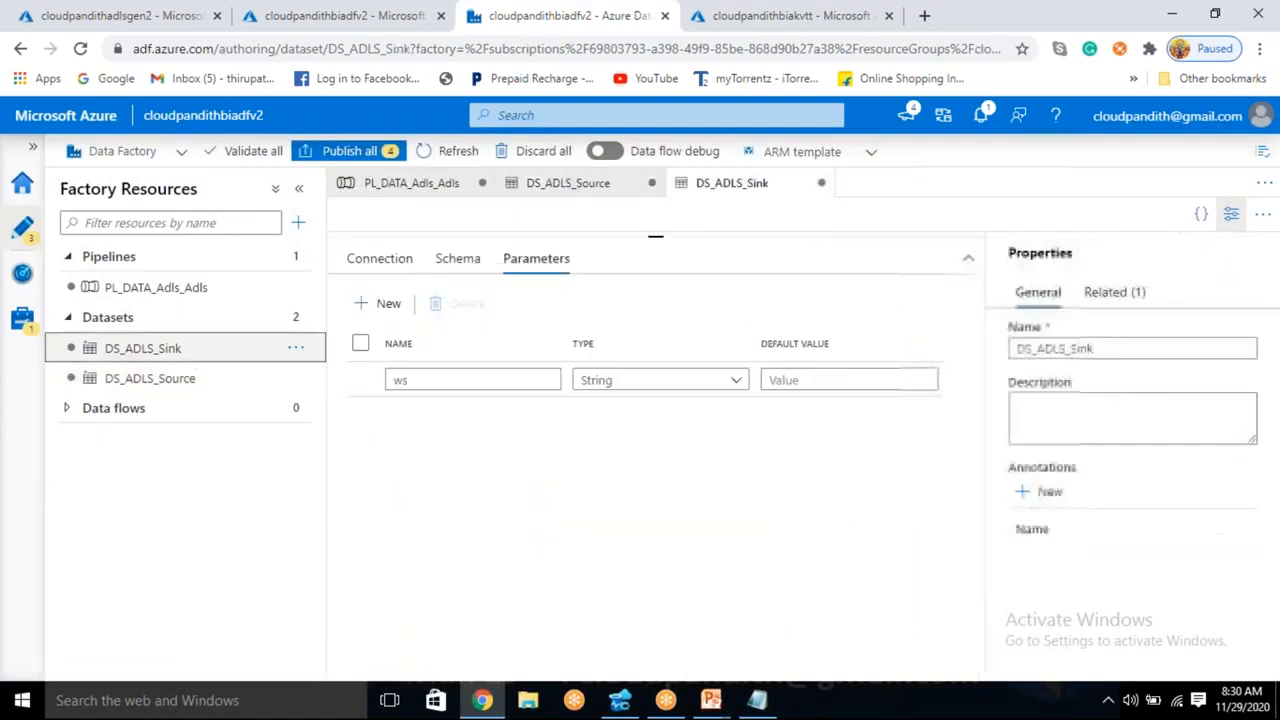
left_click(377, 259)
left_click(672, 365)
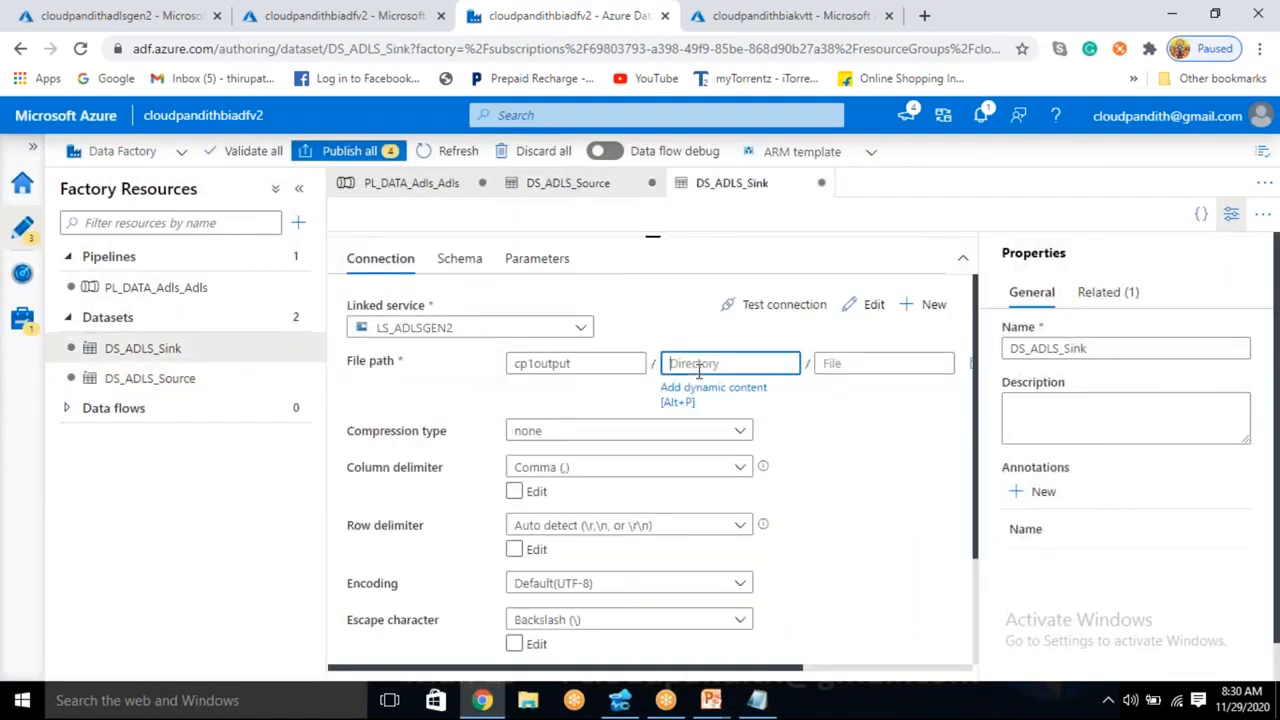
left_click(693, 392)
key("ctrl+v")
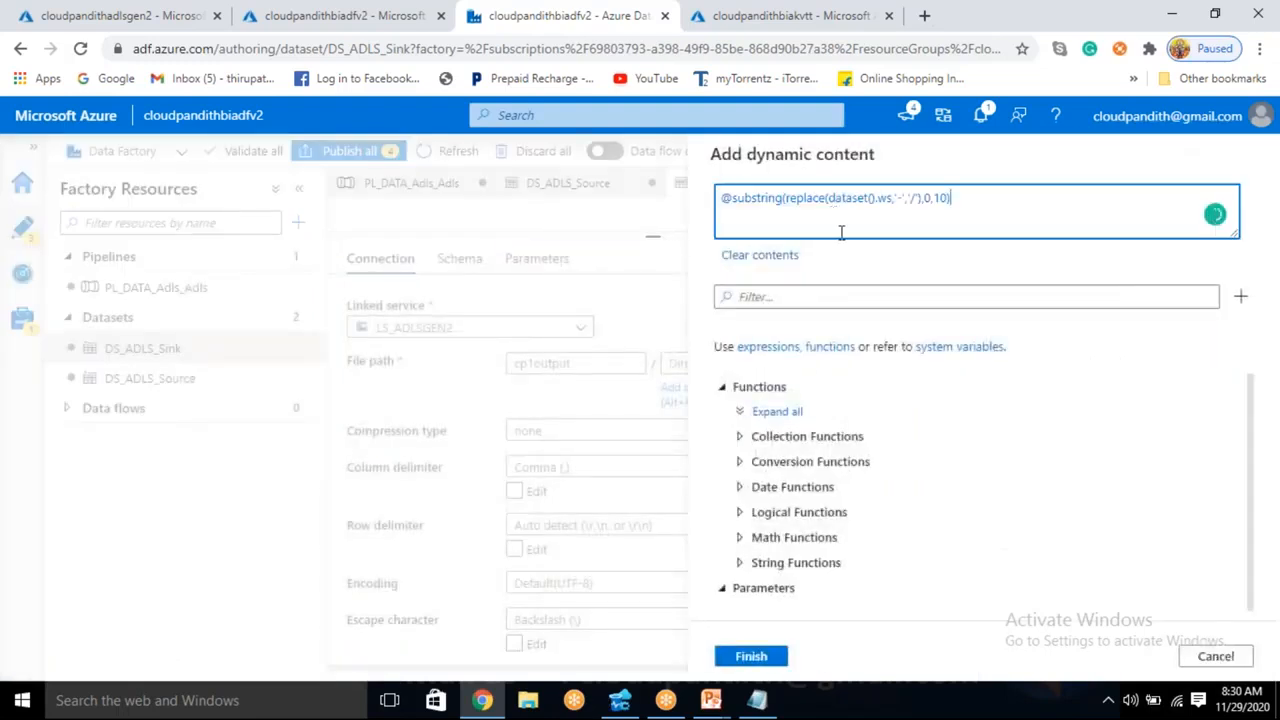
left_click(752, 657)
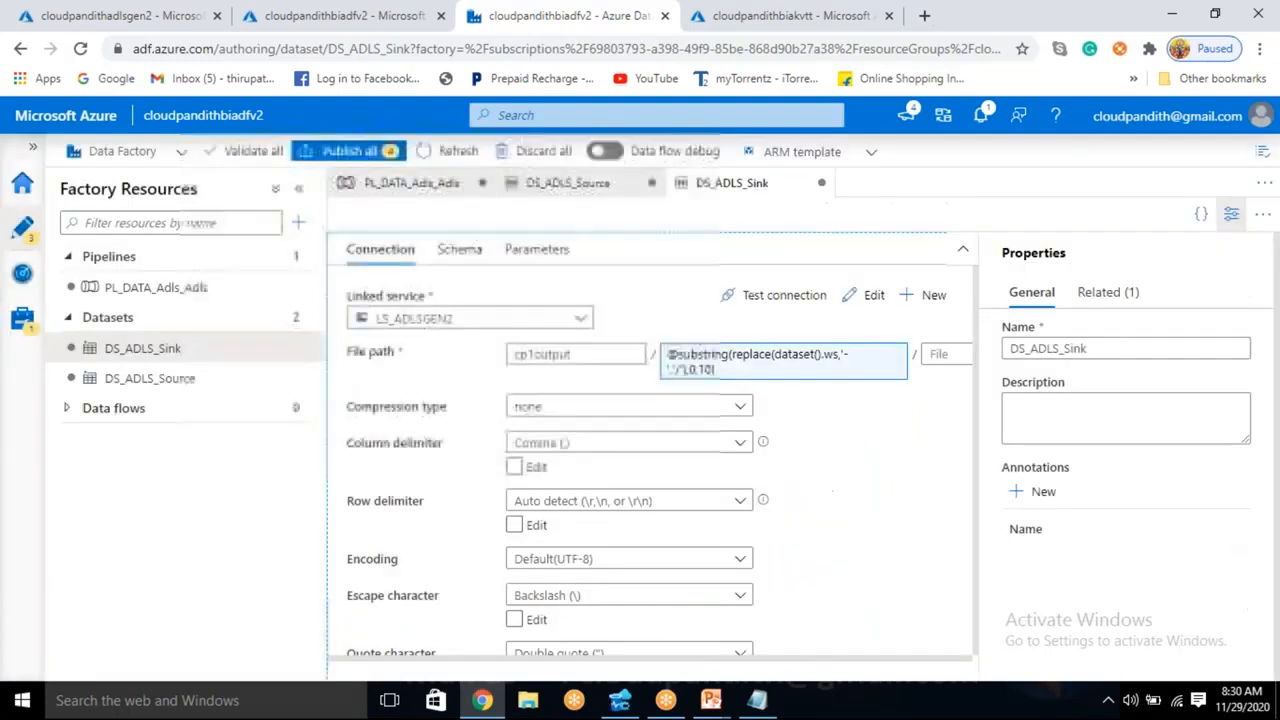
left_click(1231, 214)
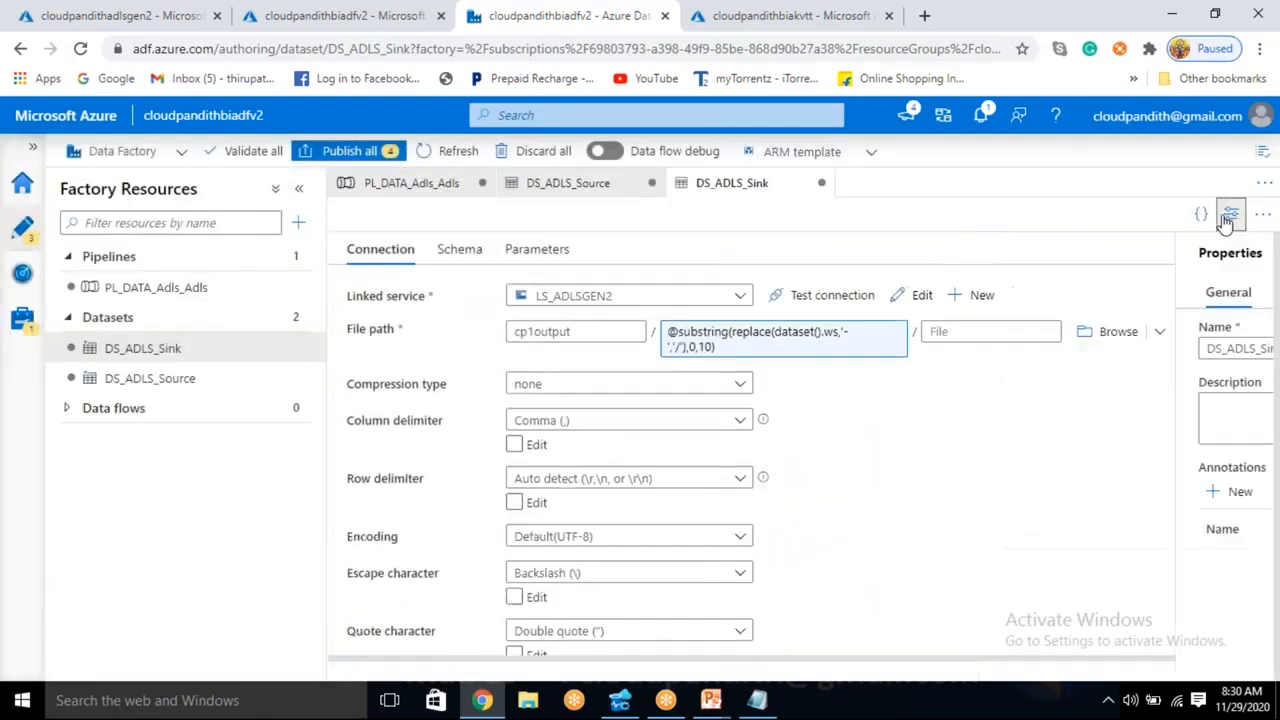
- Open the PL_DATA_Adls_Adls pipeline and start creating a new trigger for it
left_click(180, 295)
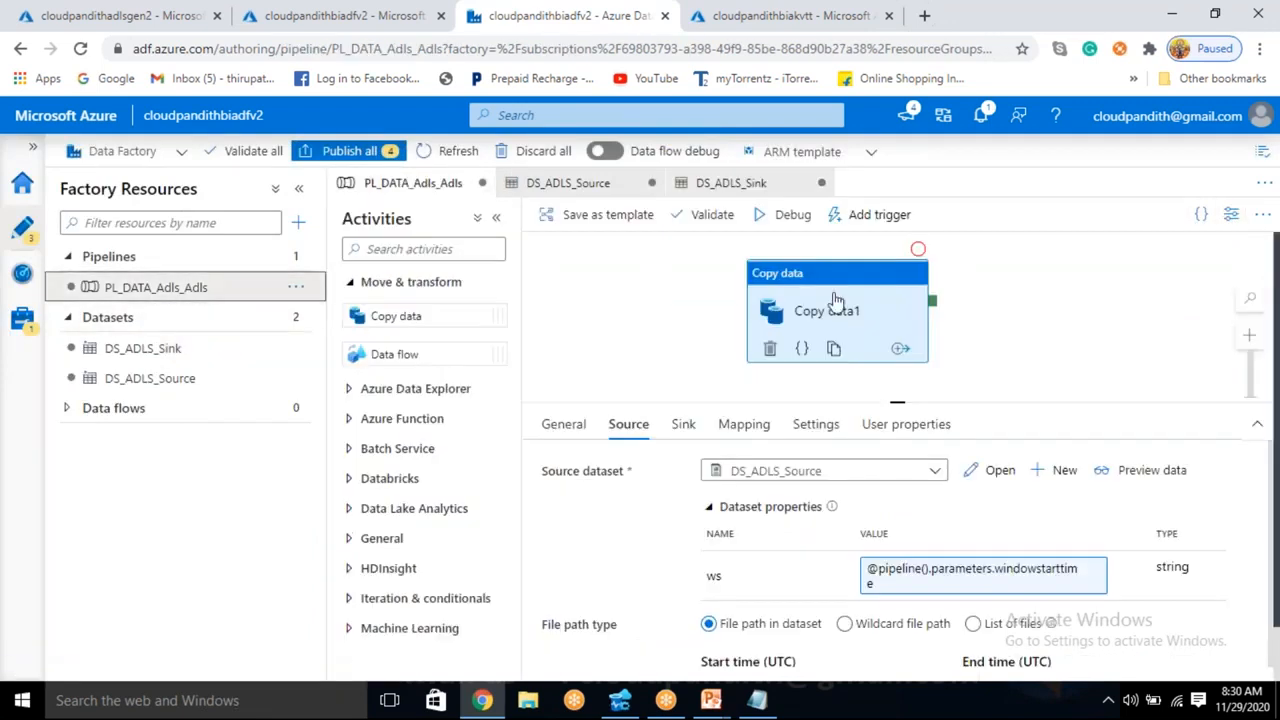
left_click(818, 300)
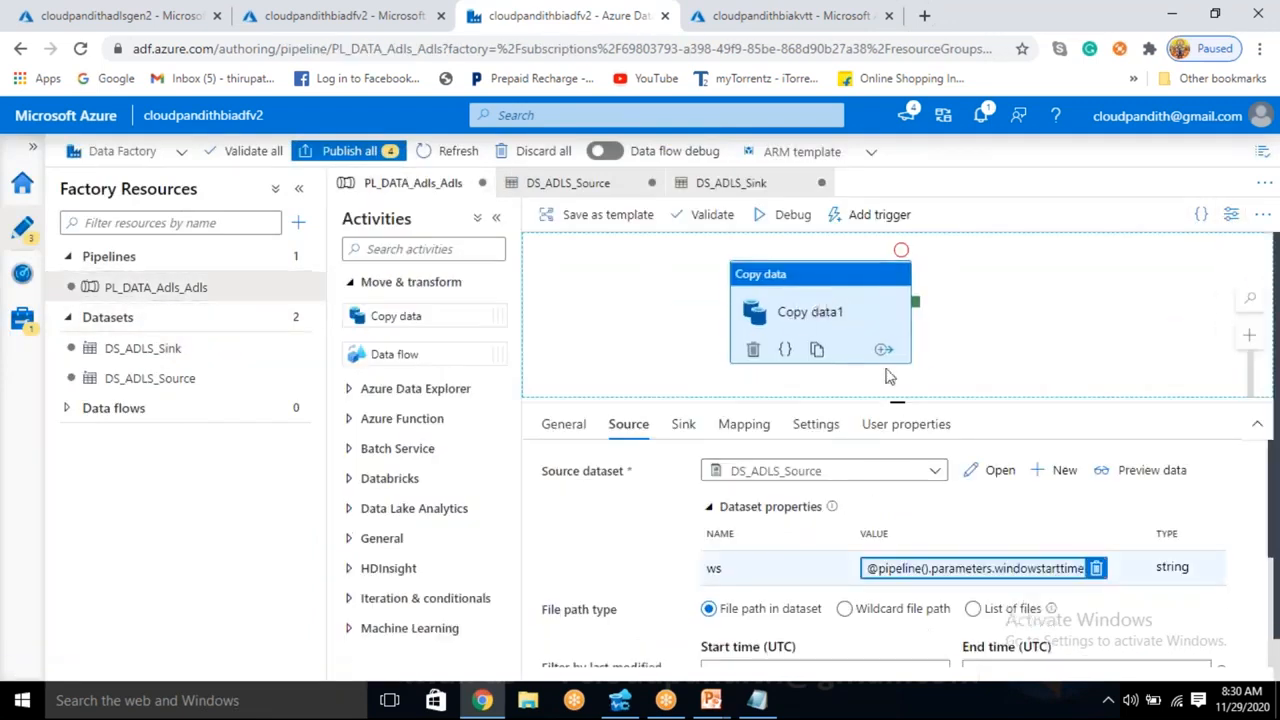
left_click(868, 220)
left_click(860, 274)
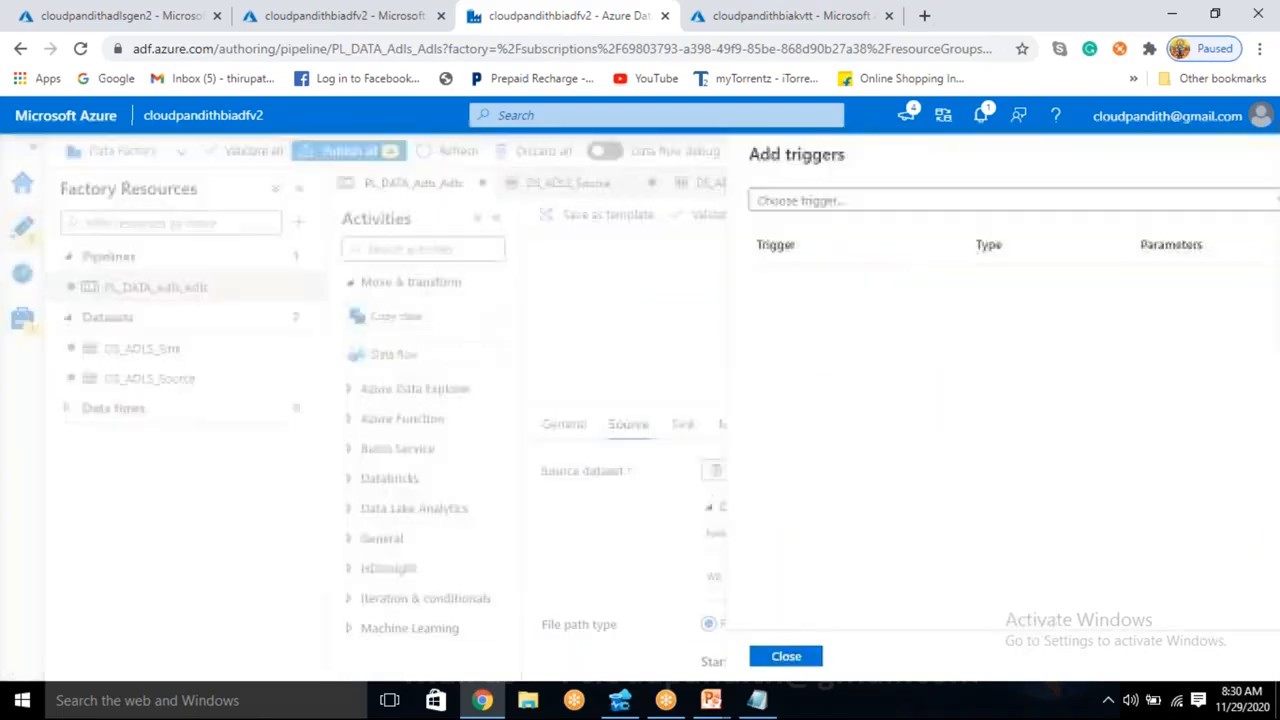
left_click(817, 204)
left_click(794, 255)
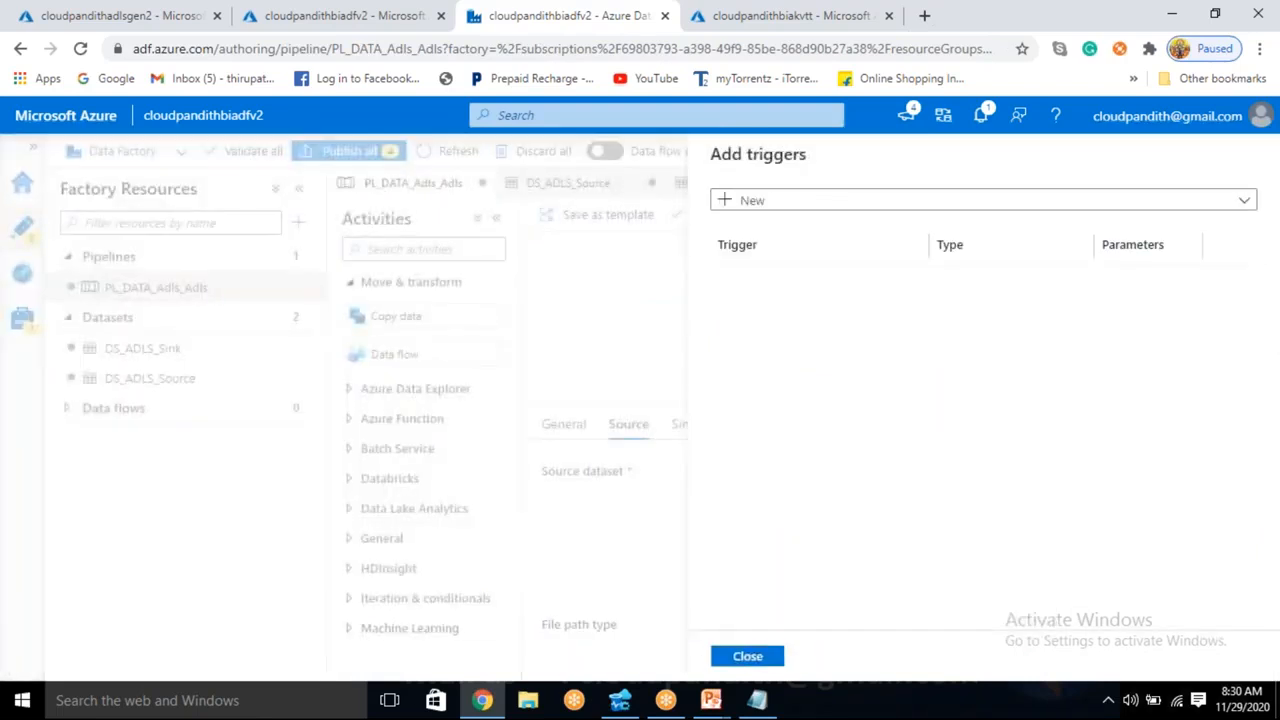
- Name the trigger cloudpandithtt1 and set its type to Tumbling window
double_click(782, 214)
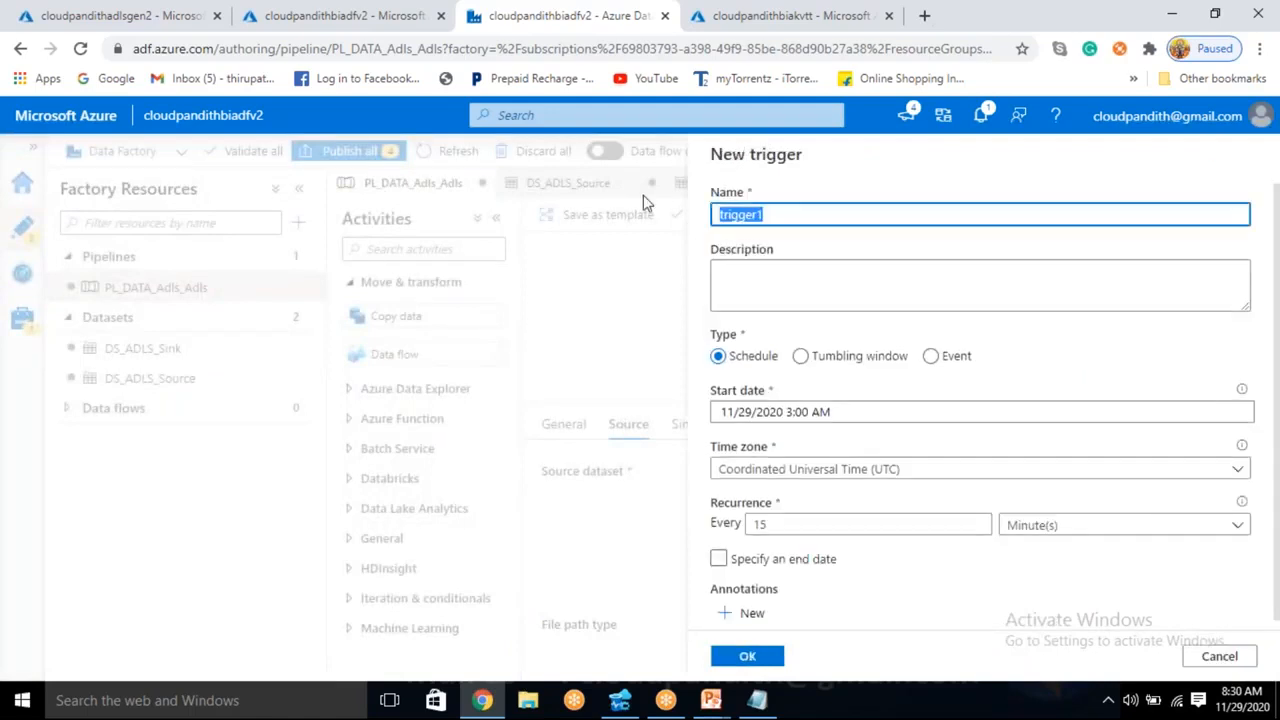
type("cloudpandit")
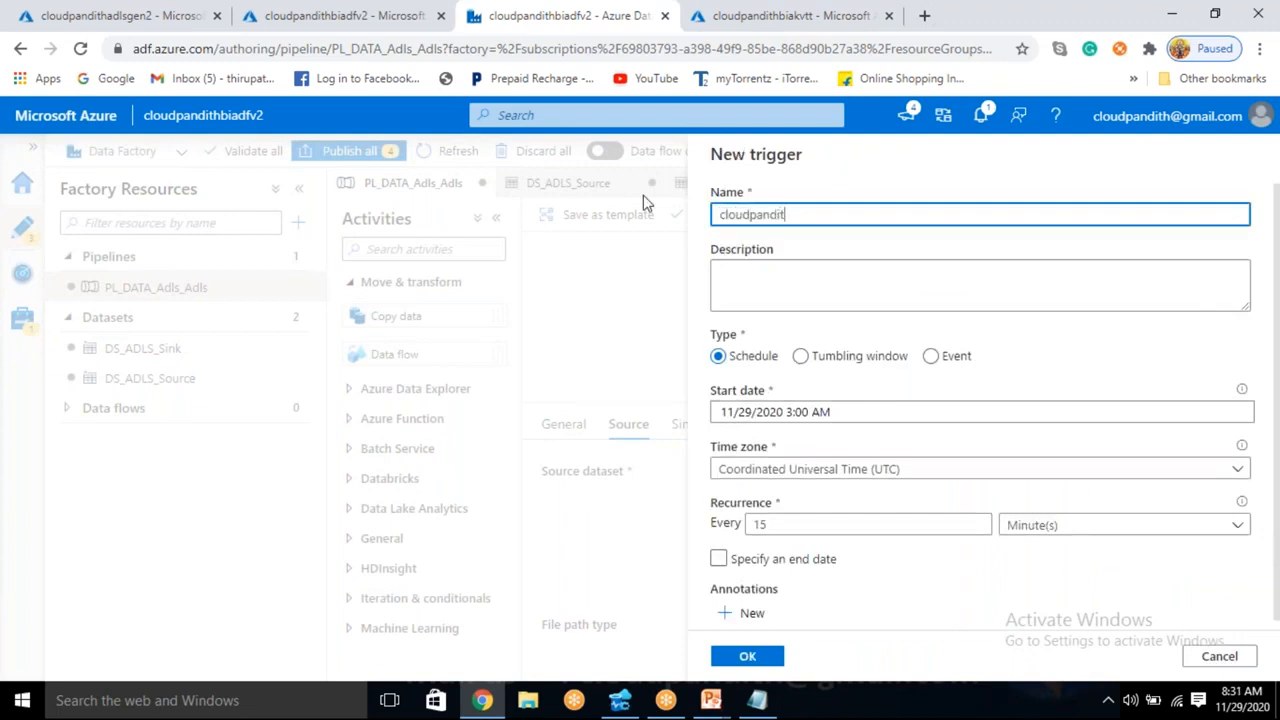
type("htt1")
left_click(800, 356)
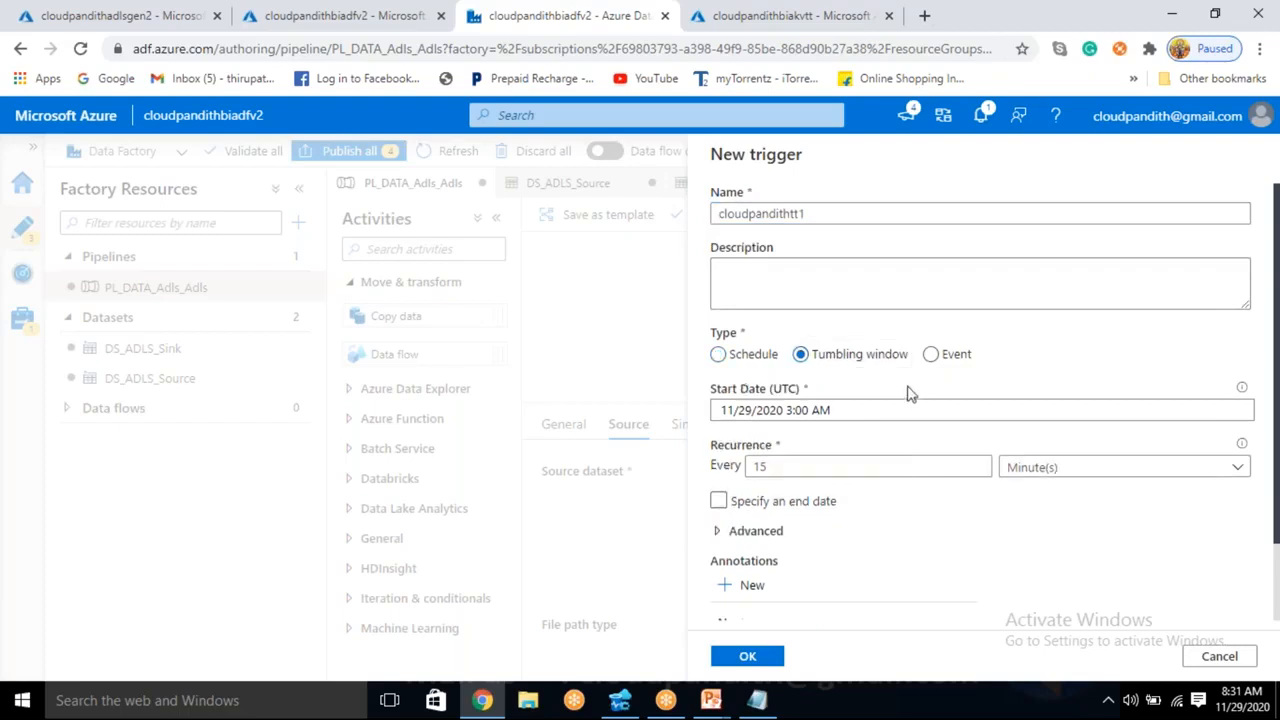
- Set the trigger's start date to 10/01/2020 1:00 AM
left_click(760, 418)
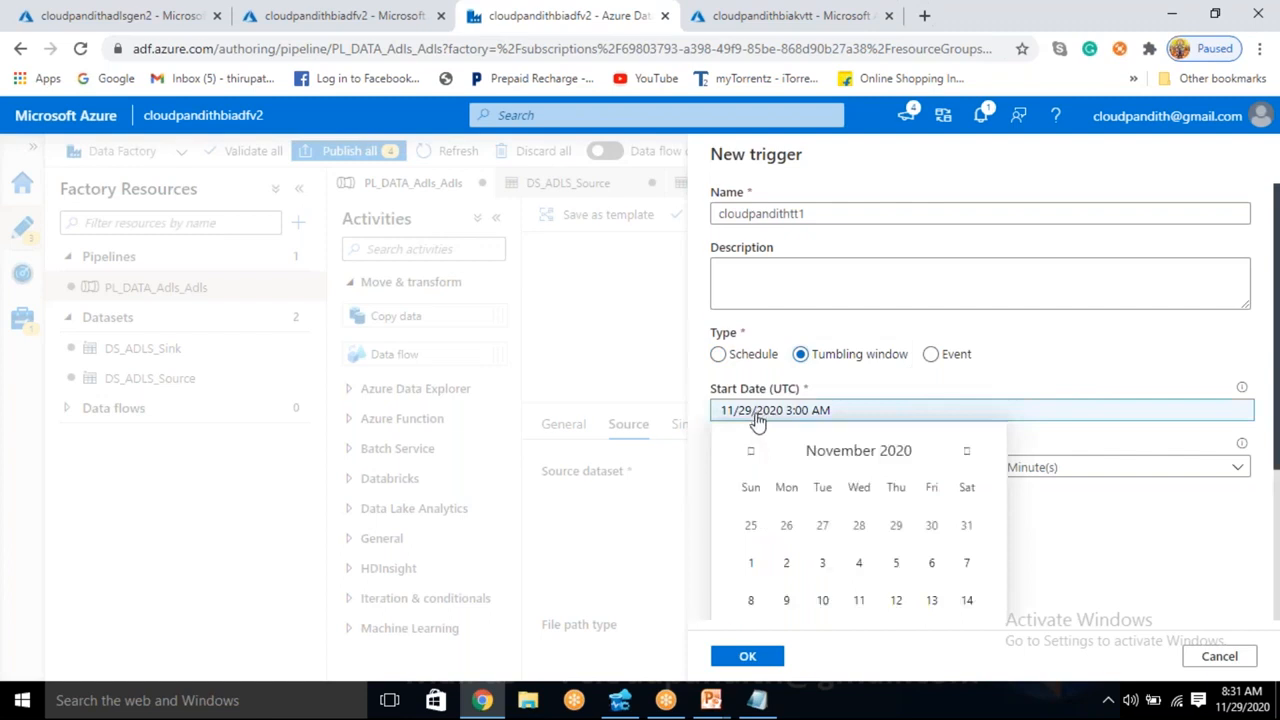
scroll(757, 420, "down", 1)
left_click(751, 357)
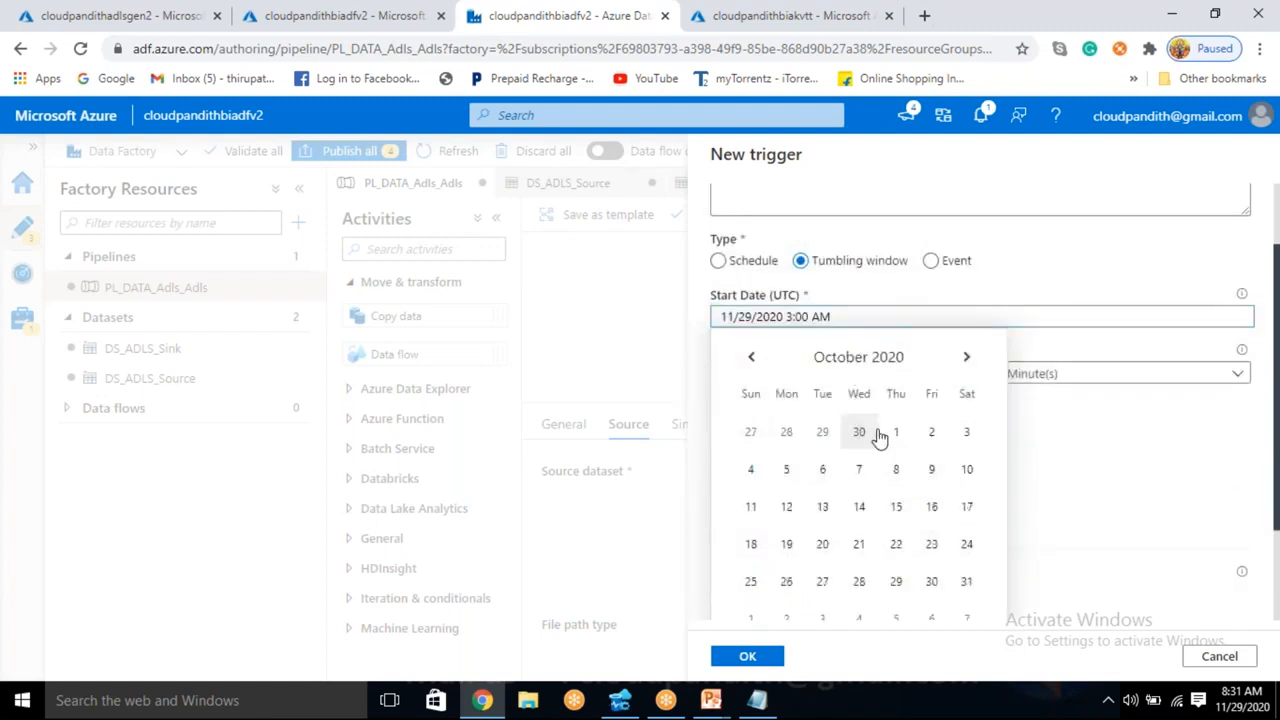
left_click(896, 434)
scroll(871, 457, "down", 2)
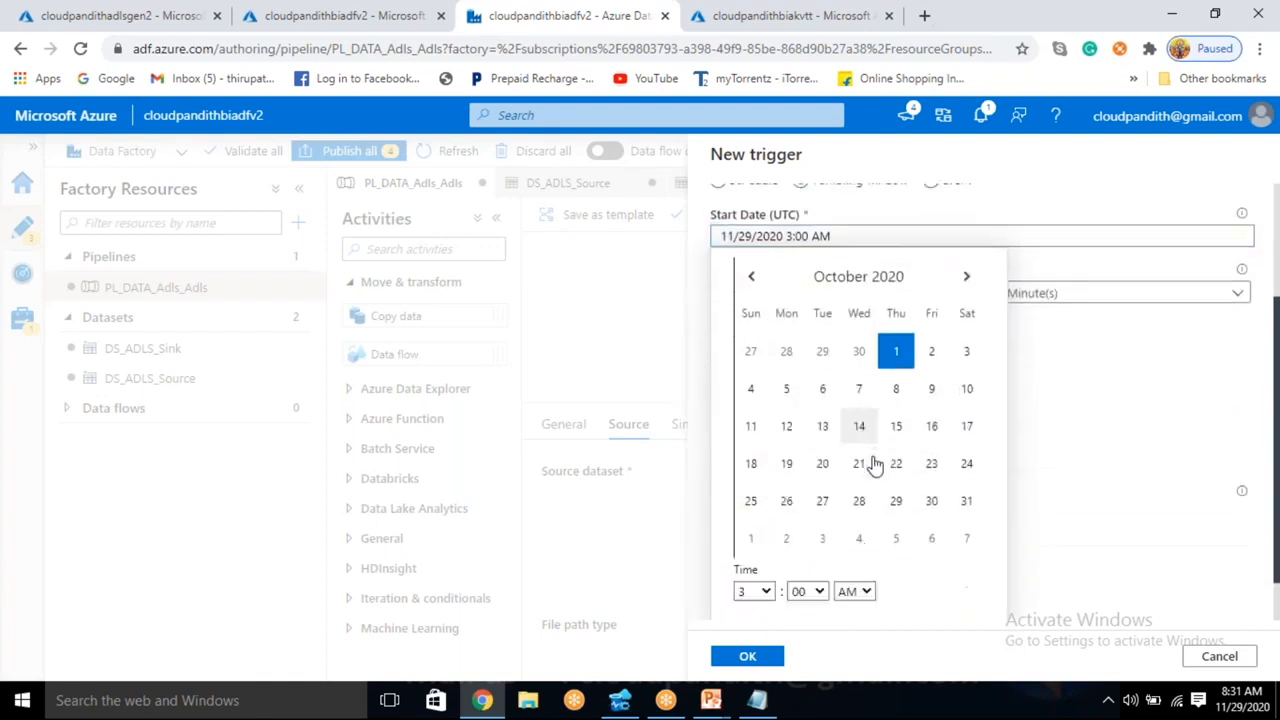
left_click(765, 535)
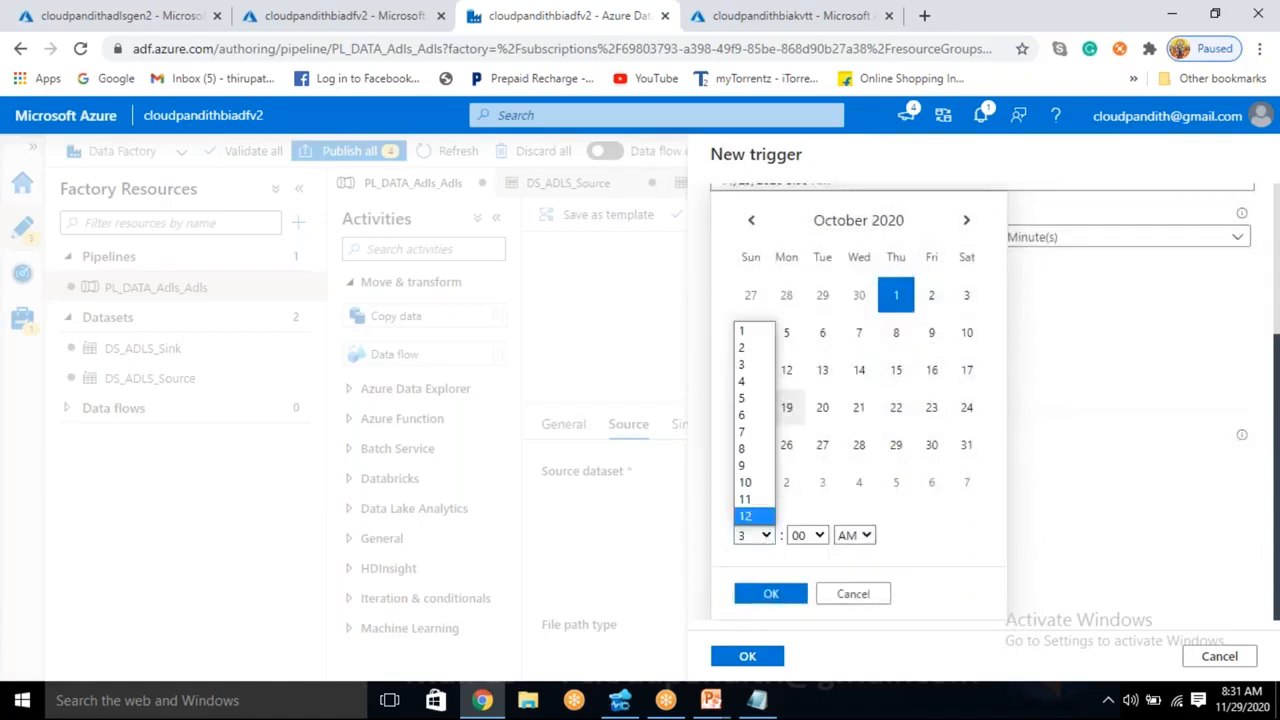
left_click(750, 323)
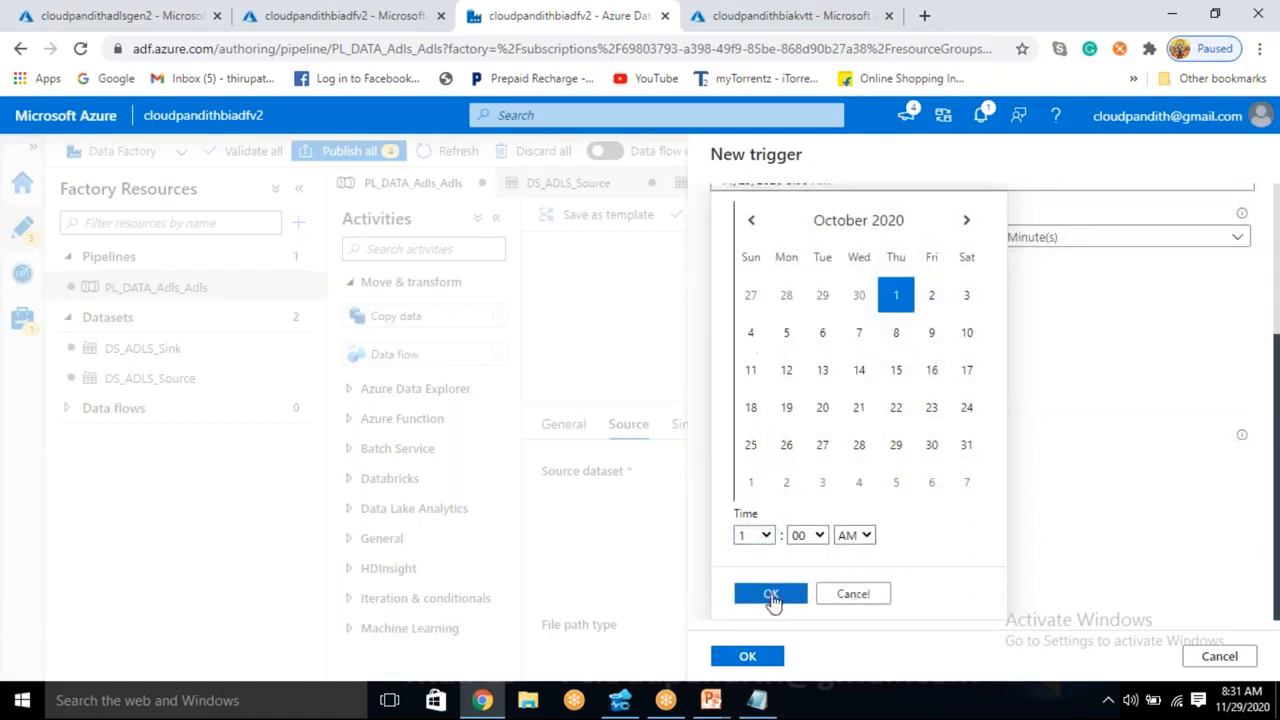
left_click(774, 597)
scroll(818, 497, "up", 1)
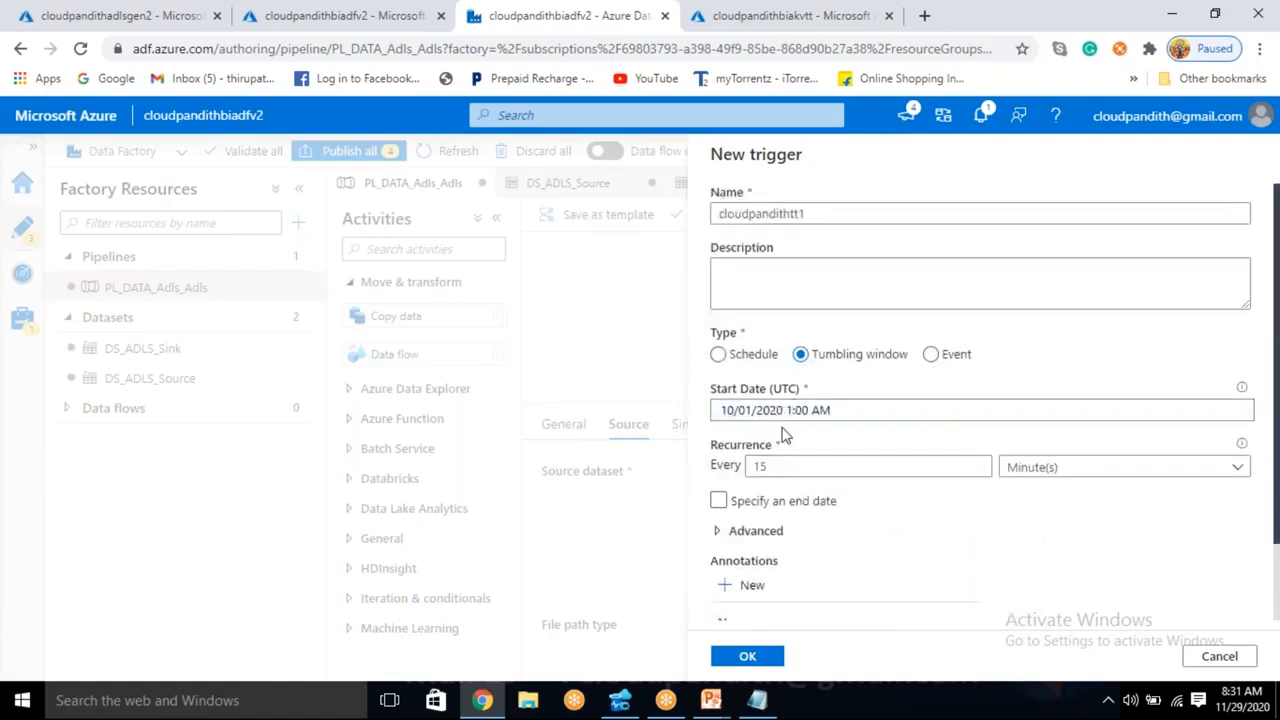
- Set the trigger's recurrence to every 24 hours
left_click(779, 464)
key("BackSpace")
key("BackSpace")
type("24")
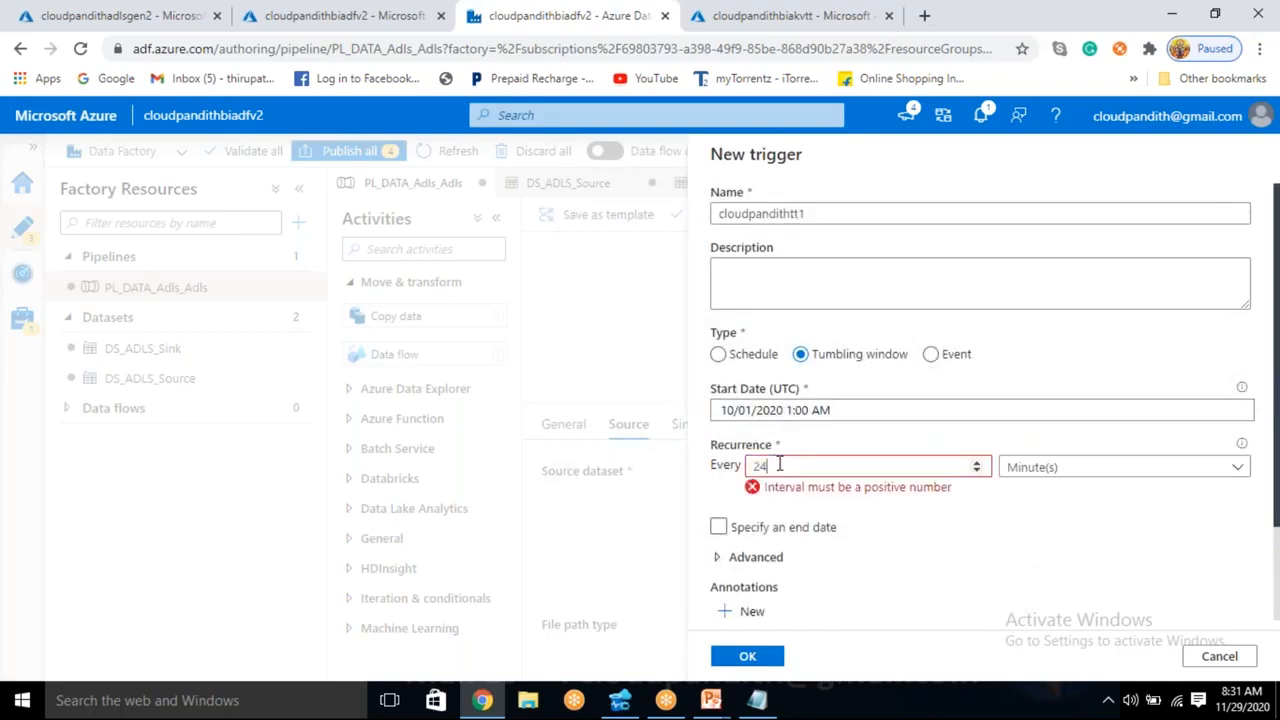
left_click(1050, 478)
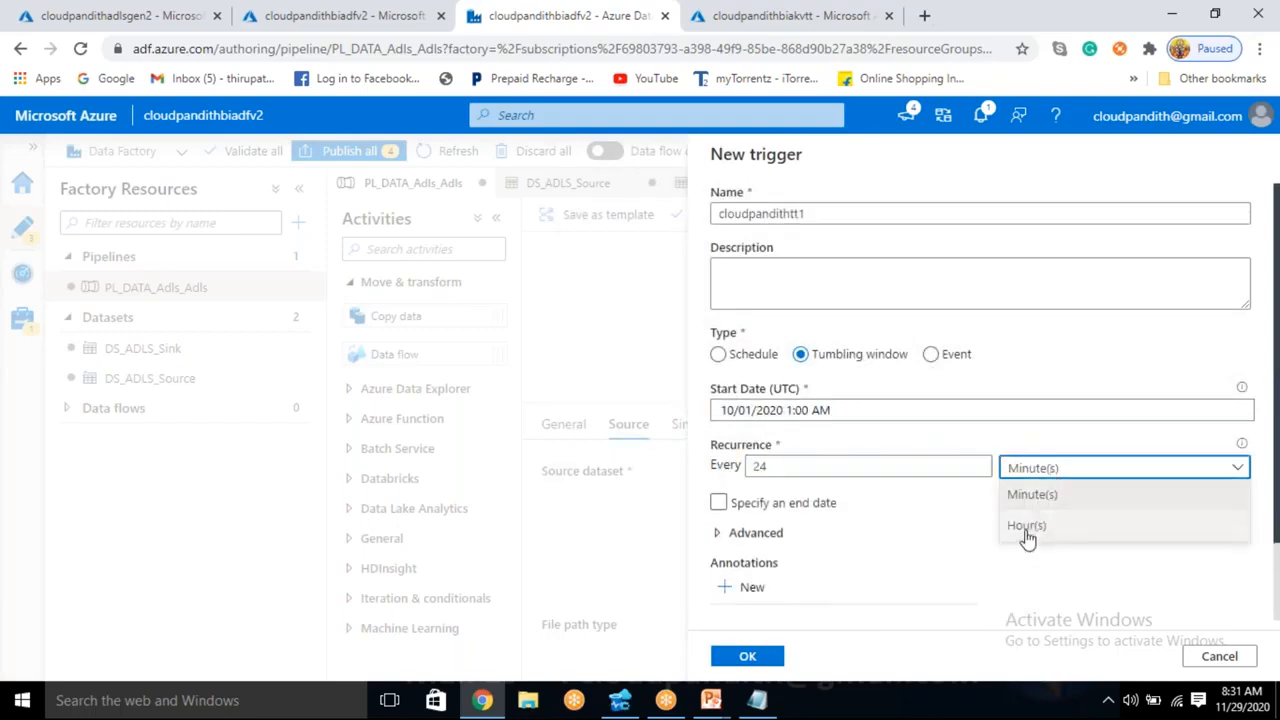
left_click(1028, 534)
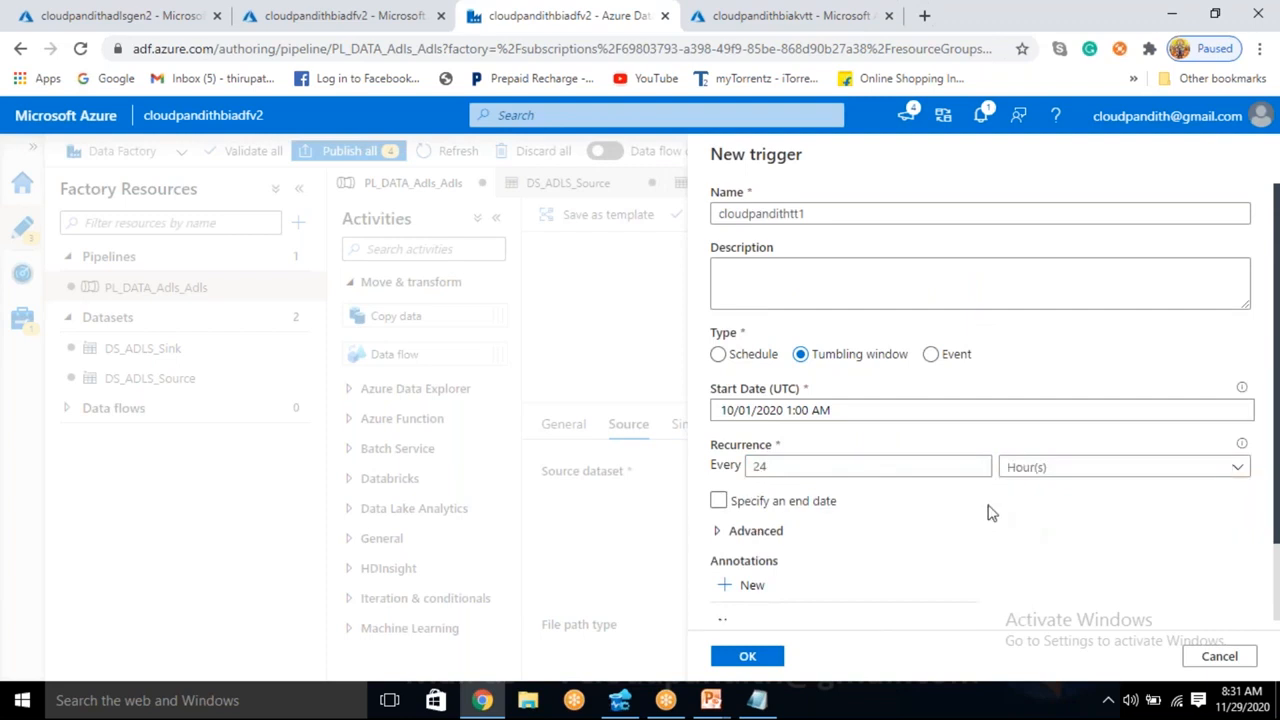
- Specify an end date for the trigger and set it to 10/08/2020, keeping the time at 3:00 AM
scroll(990, 512, "down", 1)
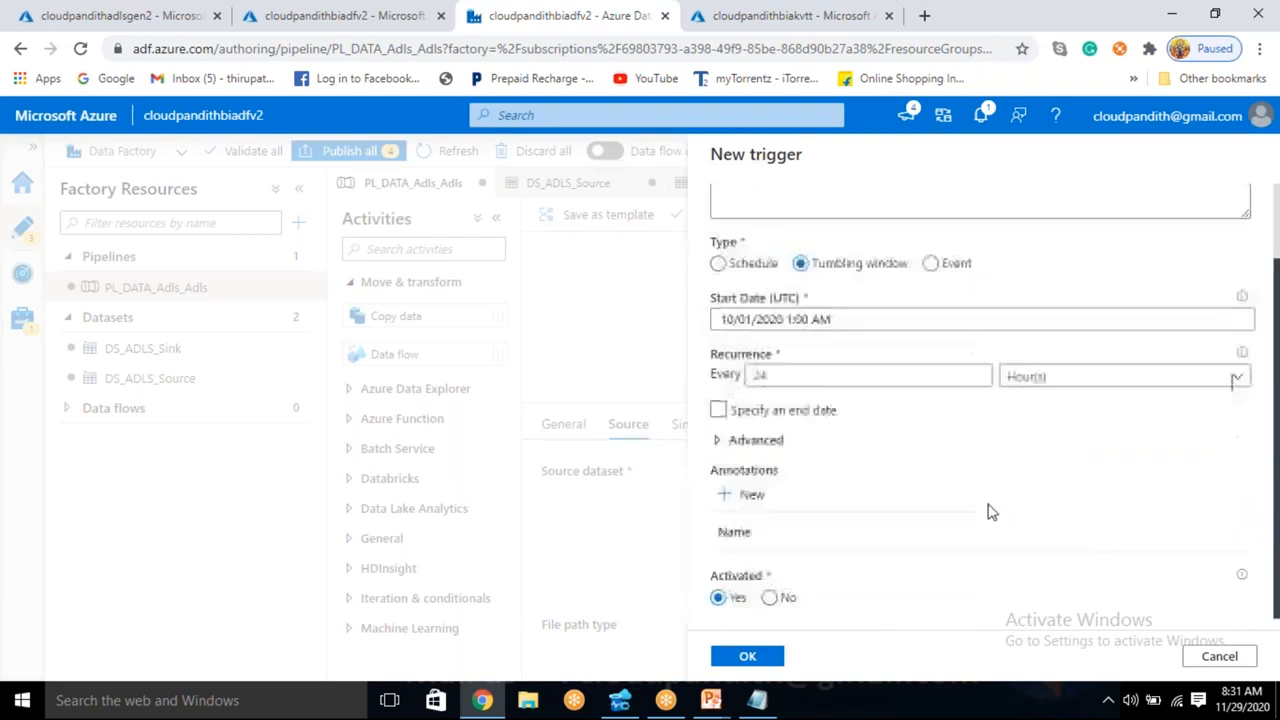
left_click(719, 408)
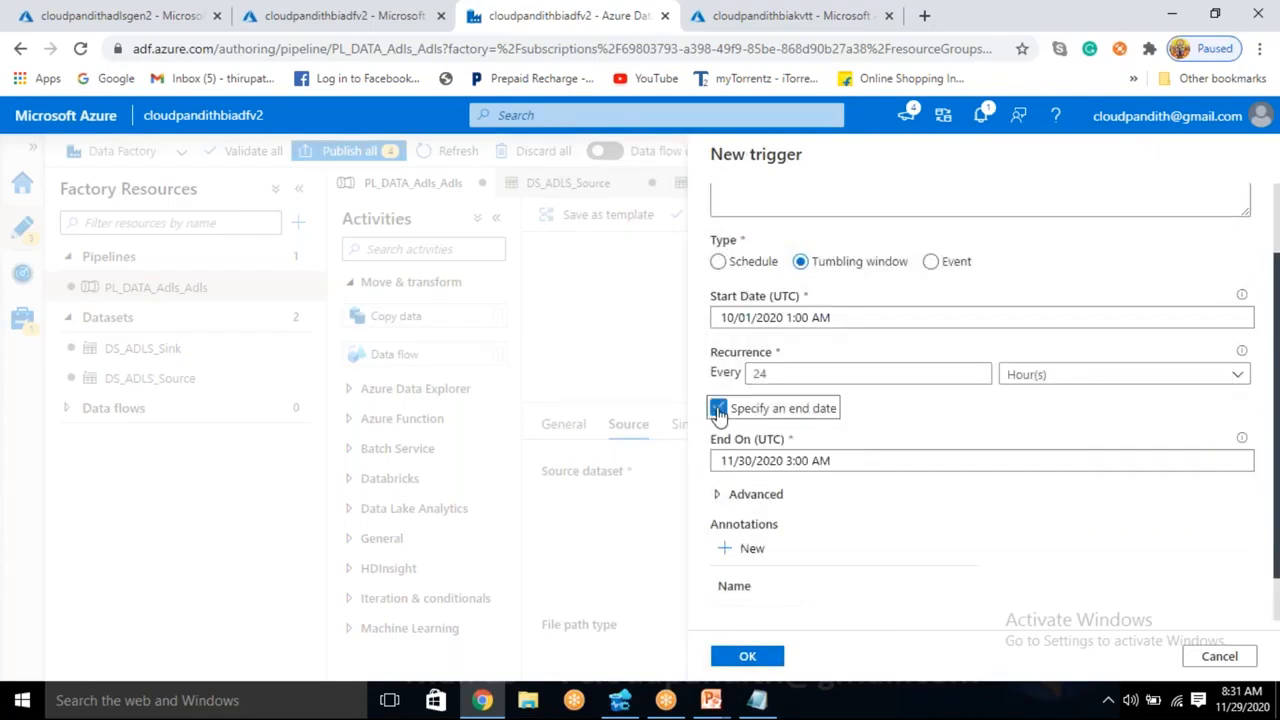
left_click(768, 470)
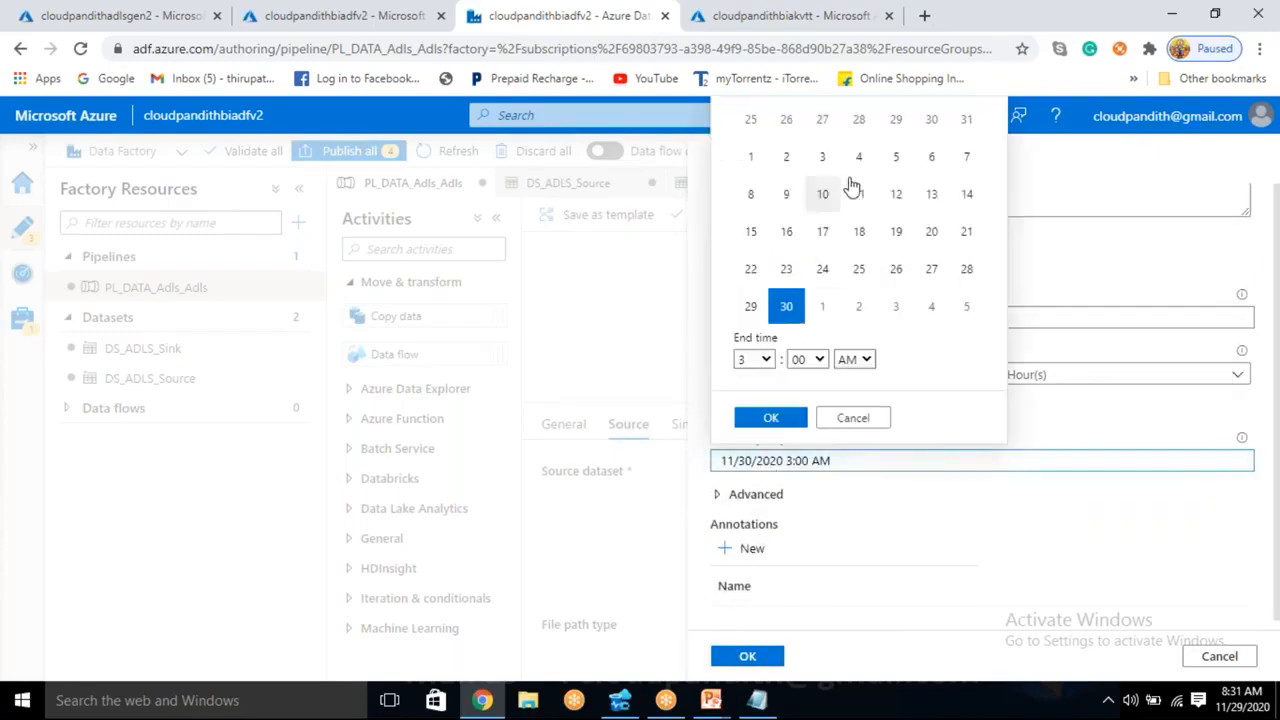
left_click(825, 124)
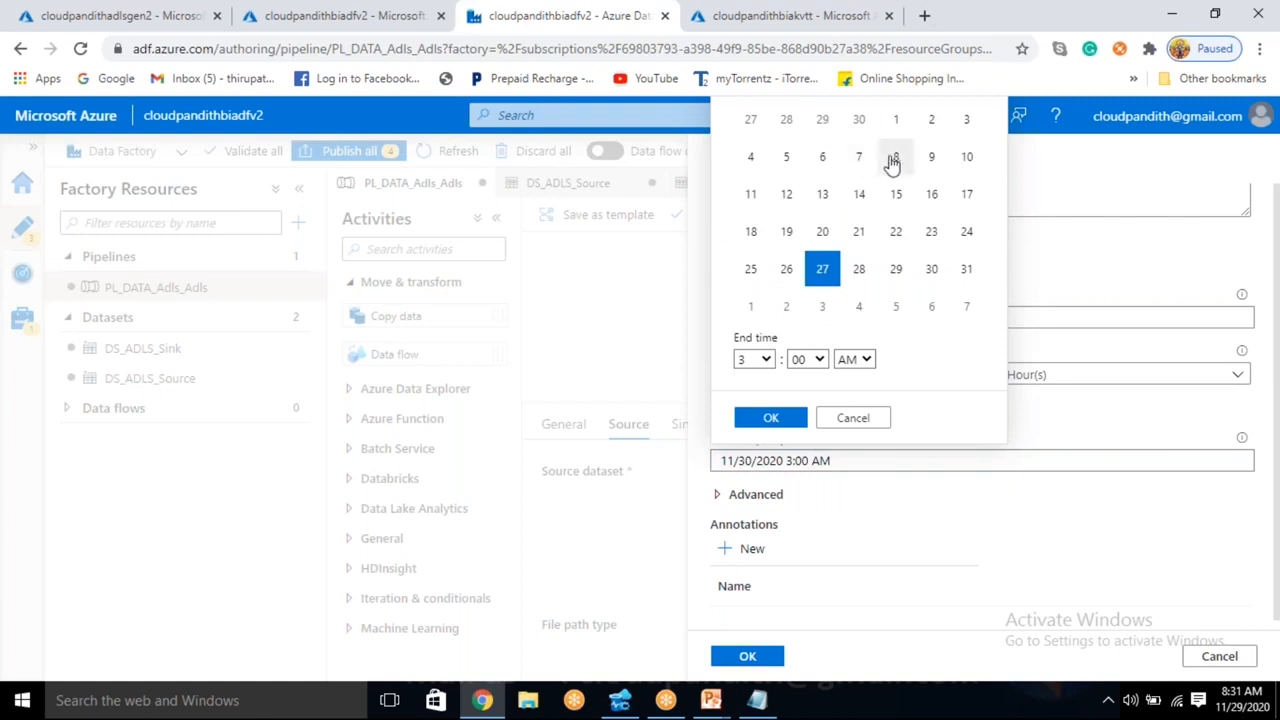
left_click(895, 160)
left_click(770, 420)
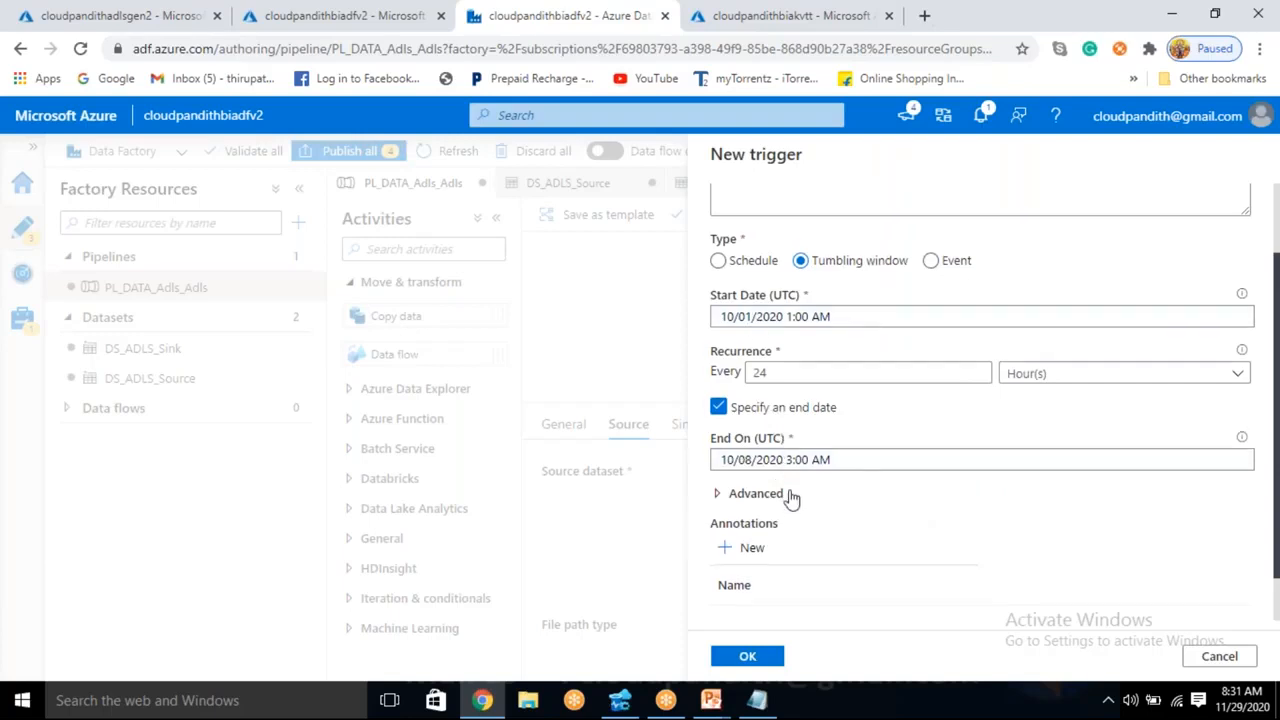
scroll(790, 500, "down", 1)
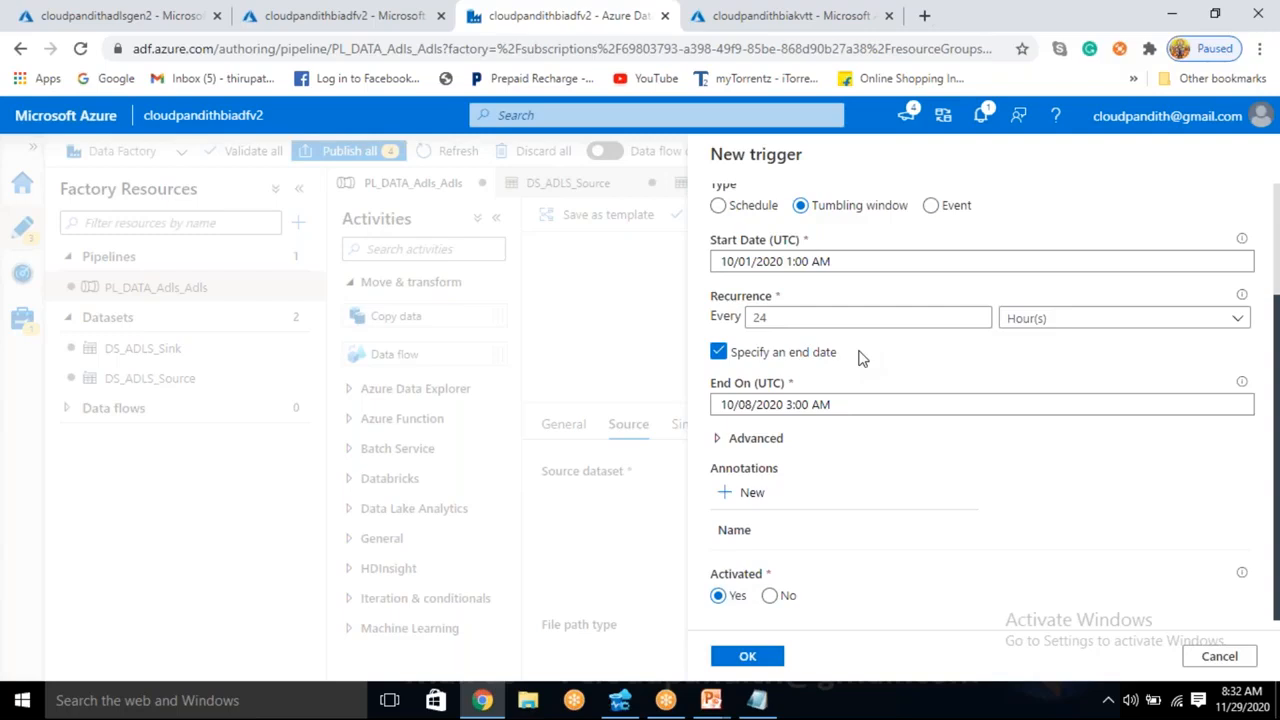
- Switch to Notepad and list the daily windows 1-2, 2-3, 3-4, 4-5, 5-6, 6-7 and 7-8 on separate lines under the cloudpandith1 path
left_click(757, 700)
left_click(668, 430)
key("Return")
type("1-2")
key("Return")
type("2-3")
key("Return")
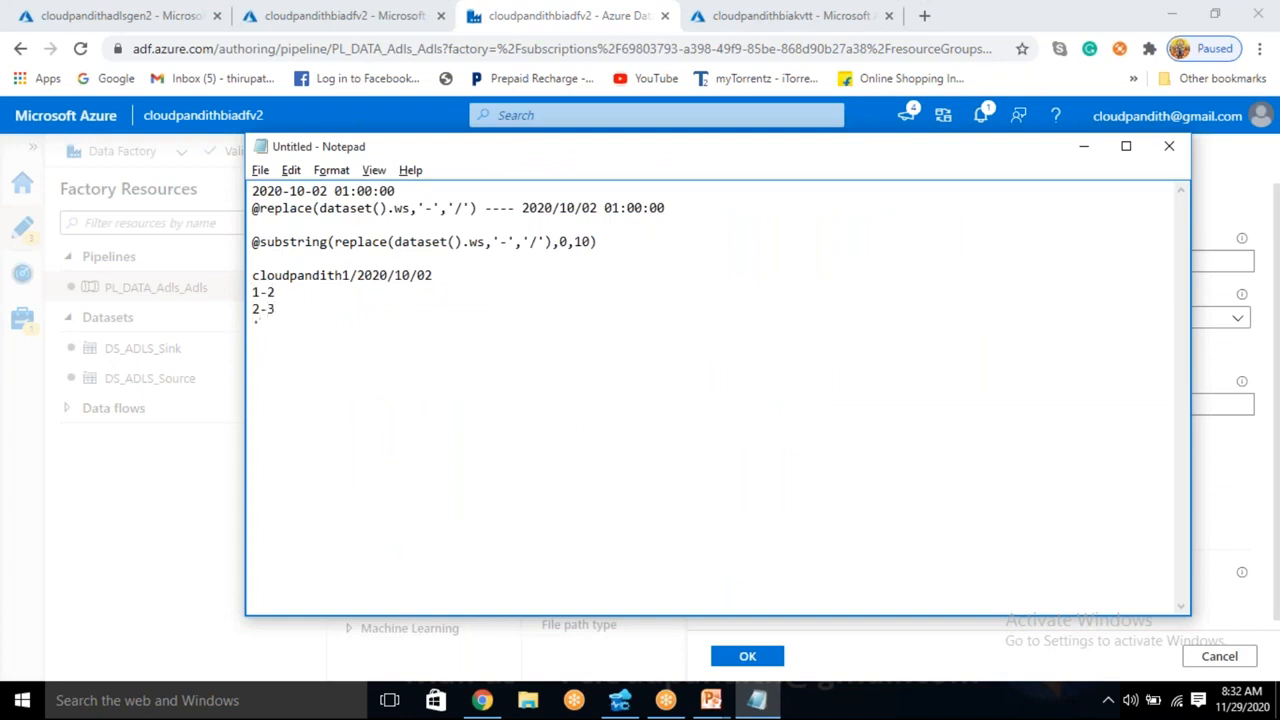
type("3-4")
key("Return")
type("4-5")
key("Return")
type("5-6")
key("Return")
type("6-7")
key("Return")
type("7-8")
- Review the listed daily windows in the note by highlighting them, and return to the trigger form in the browser
left_click_drag(296, 393, 259, 308)
left_click(305, 394)
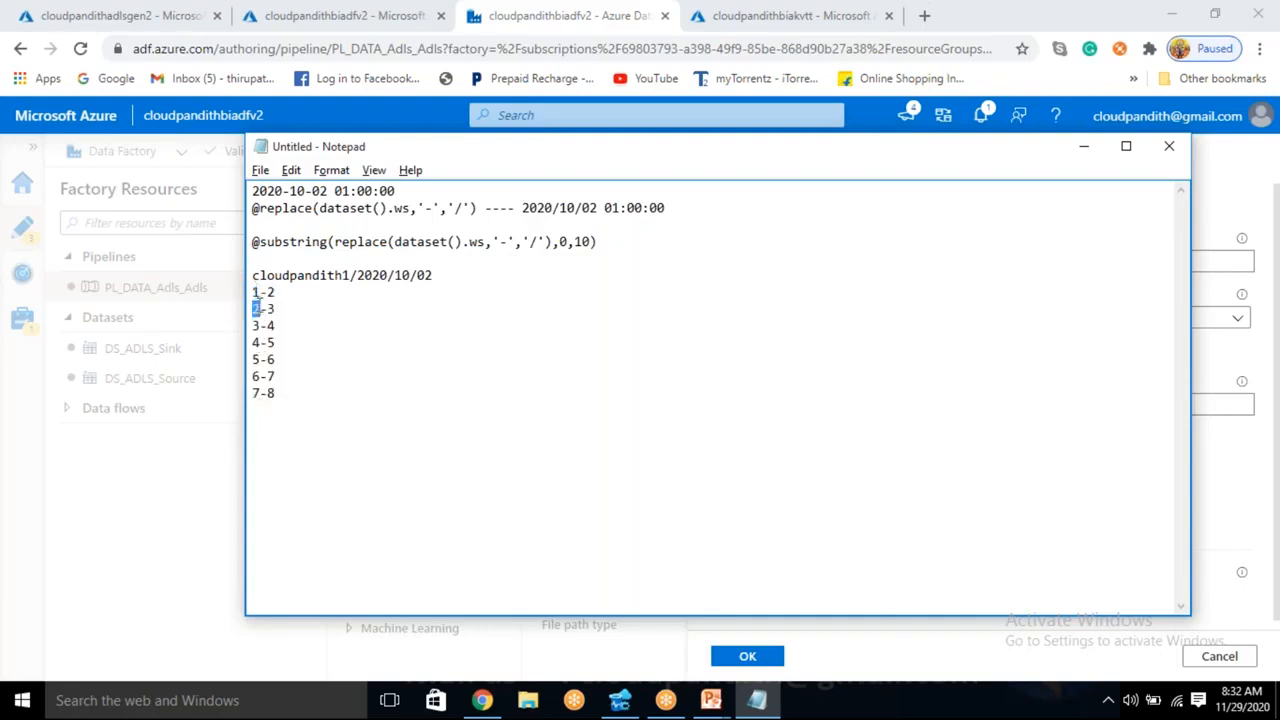
left_click_drag(276, 377, 252, 290)
left_click(253, 399)
left_click(291, 393)
left_click_drag(291, 393, 252, 291)
left_click(176, 517)
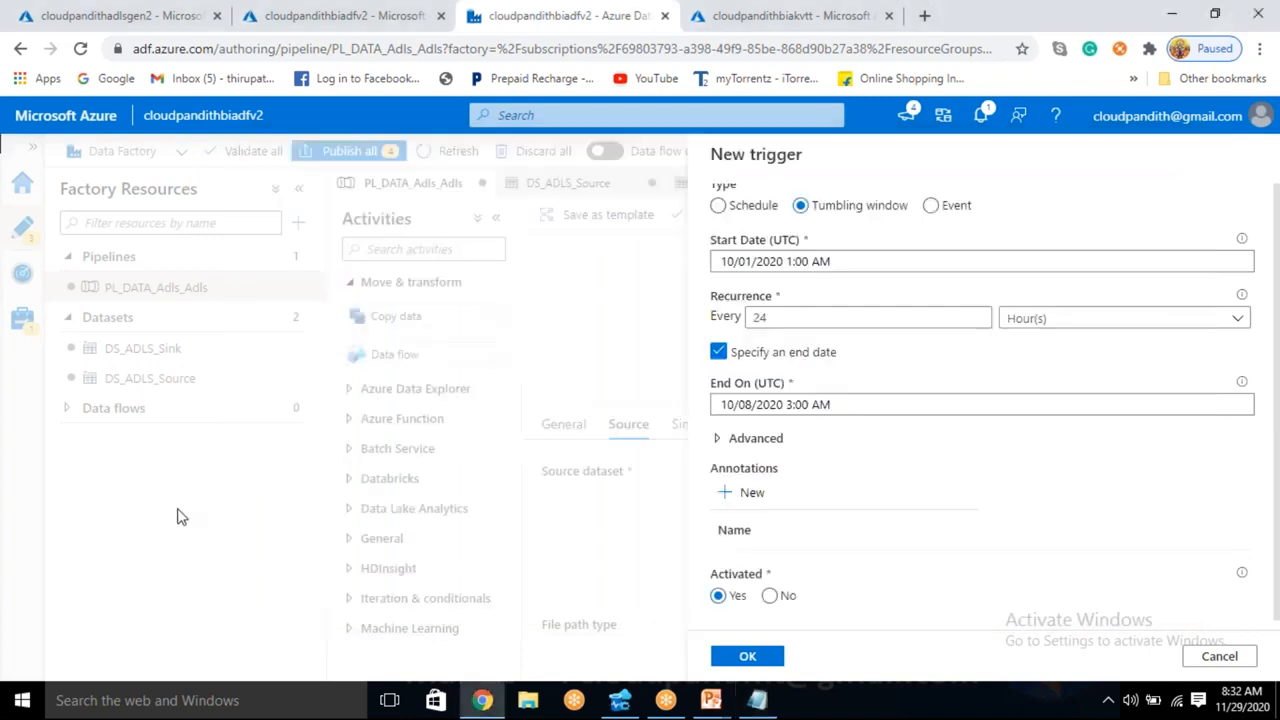
- Expand the trigger's advanced settings and set the max concurrency to 2
left_click(736, 440)
scroll(820, 472, "down", 1)
scroll(819, 468, "down", 1)
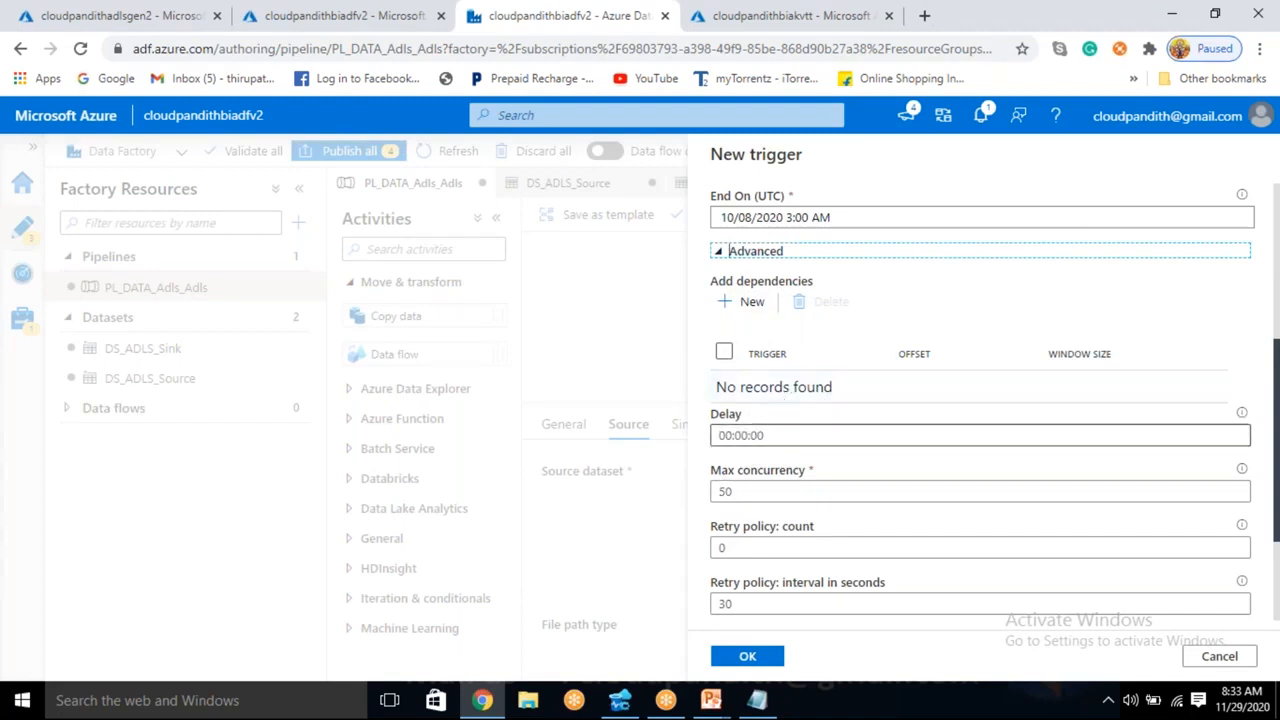
left_click(787, 442)
left_click(752, 491)
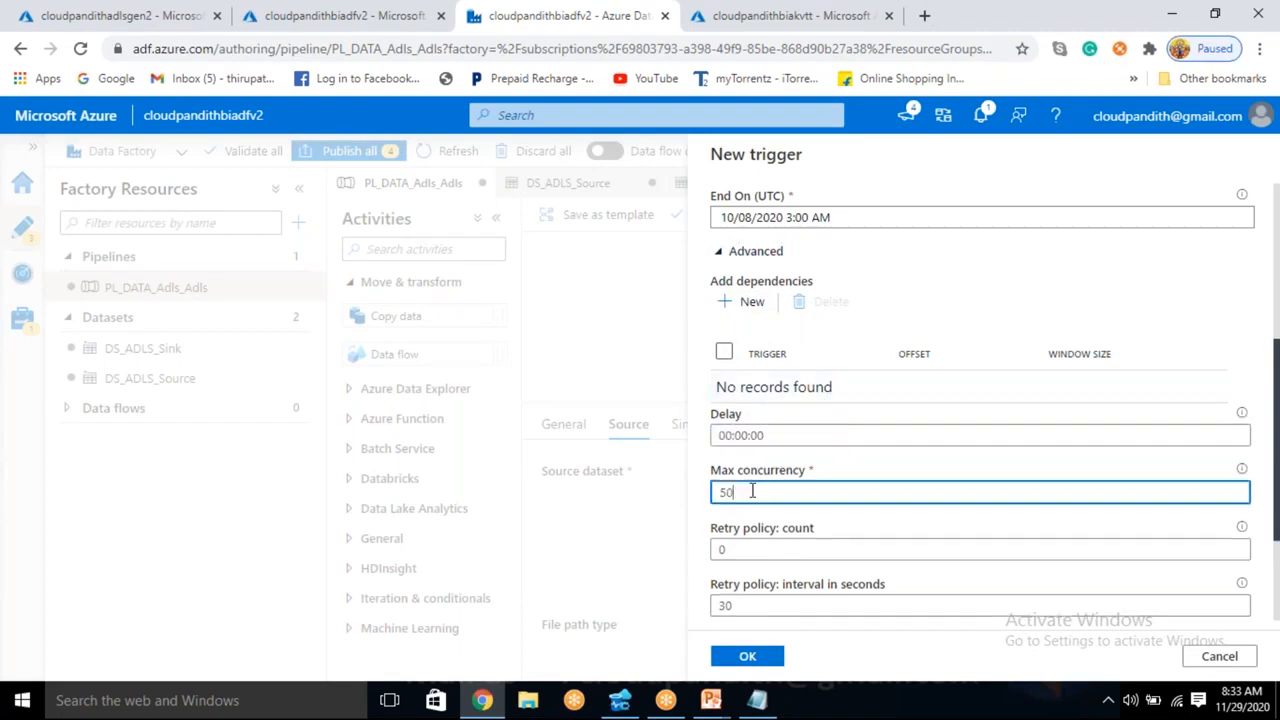
key("BackSpace")
key("BackSpace")
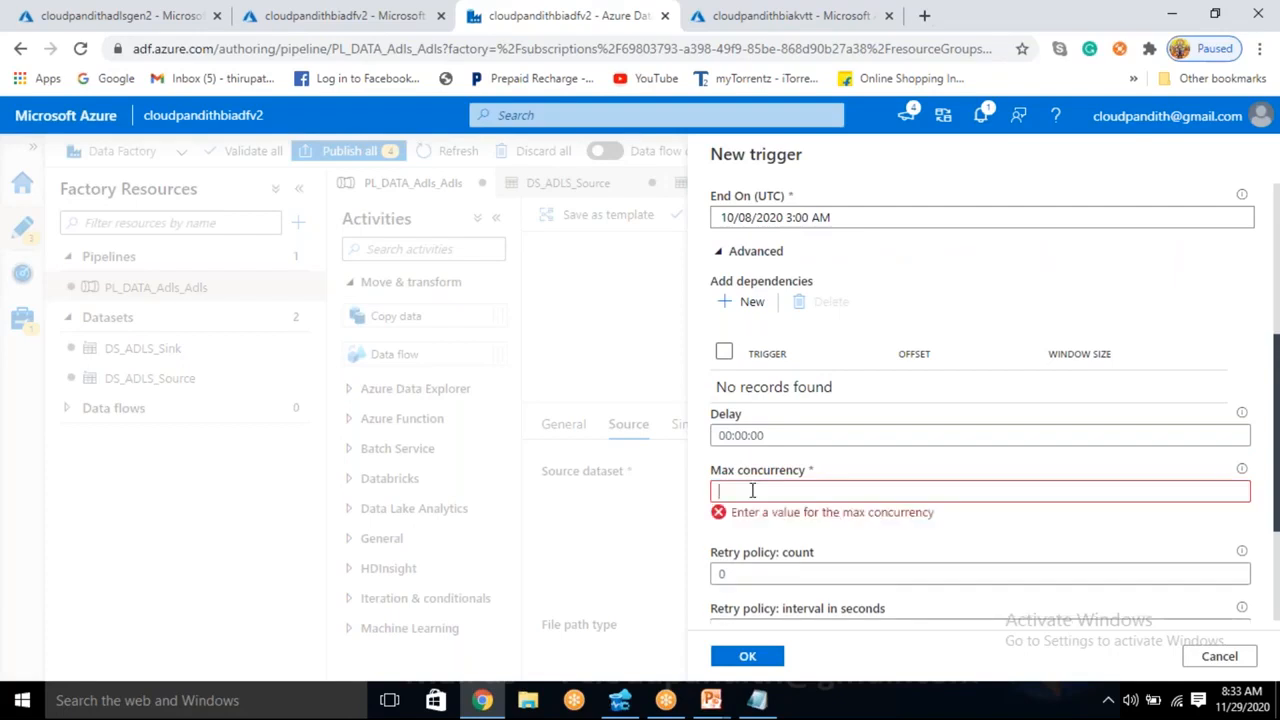
type("2")
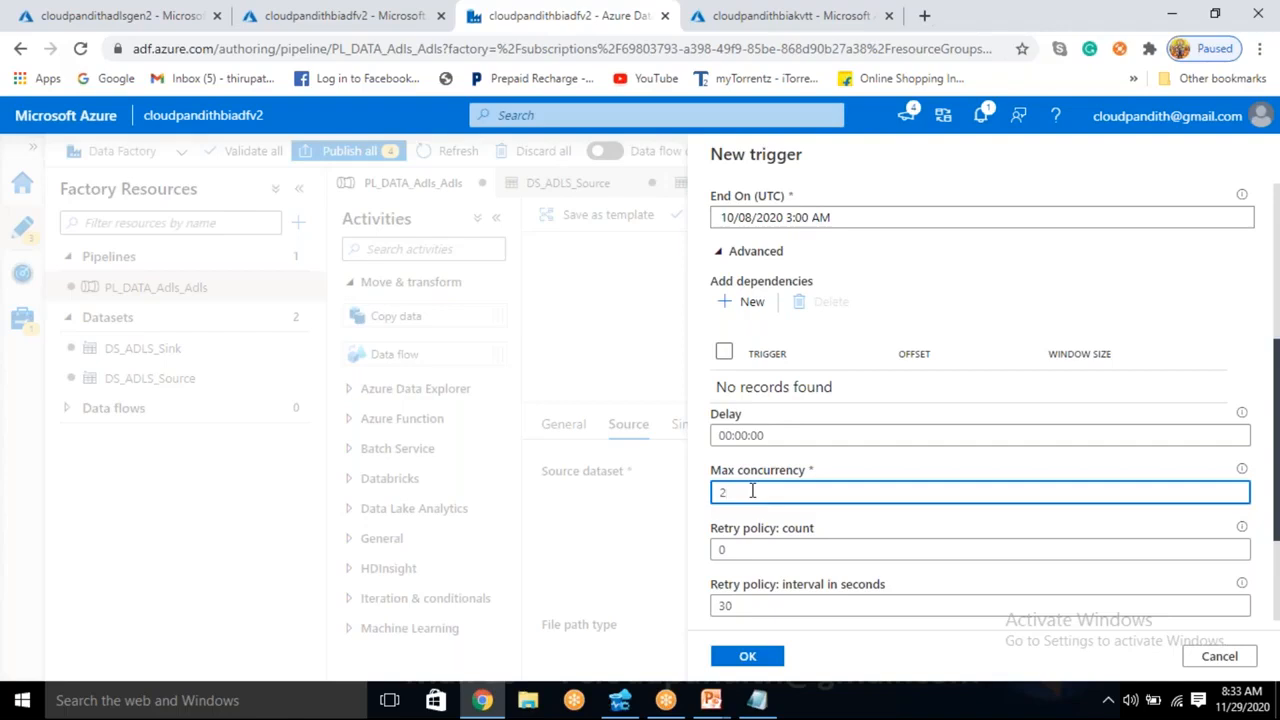
- Set the retry policy interval to 120 seconds and its count to 2, and continue to the trigger run parameters
left_click(742, 607)
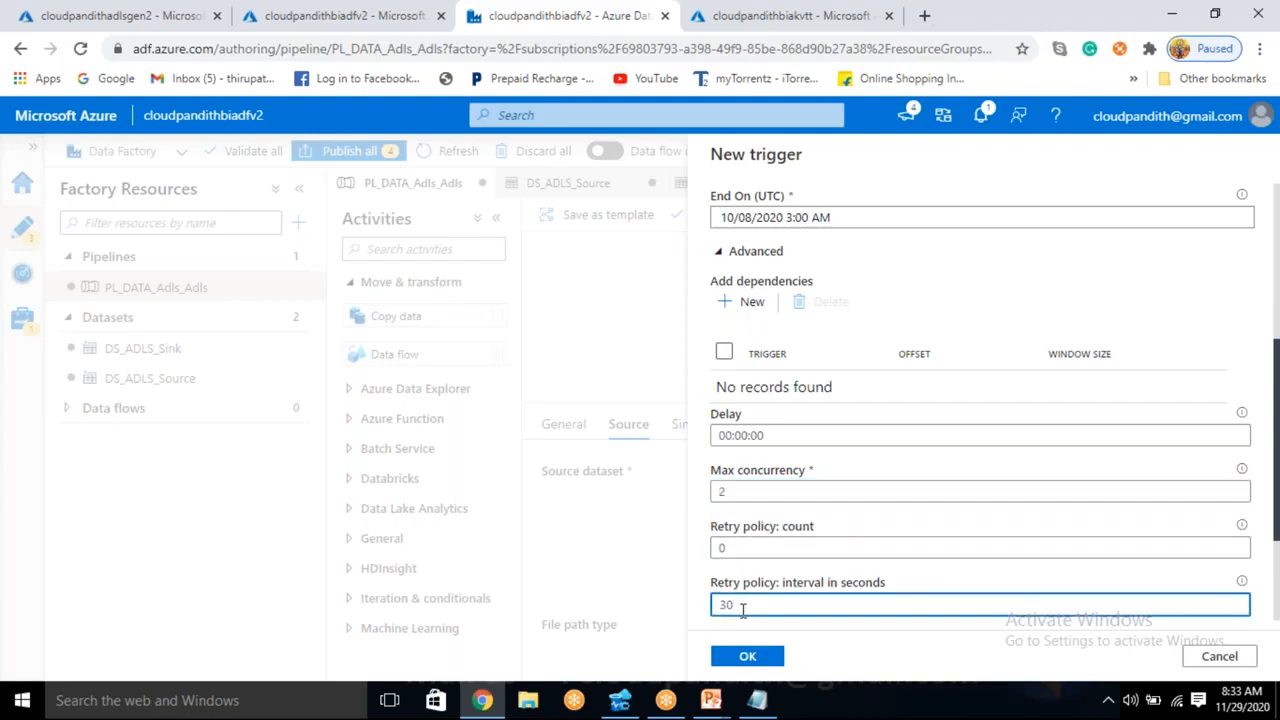
key("BackSpace")
key("BackSpace")
type("120")
left_click(738, 548)
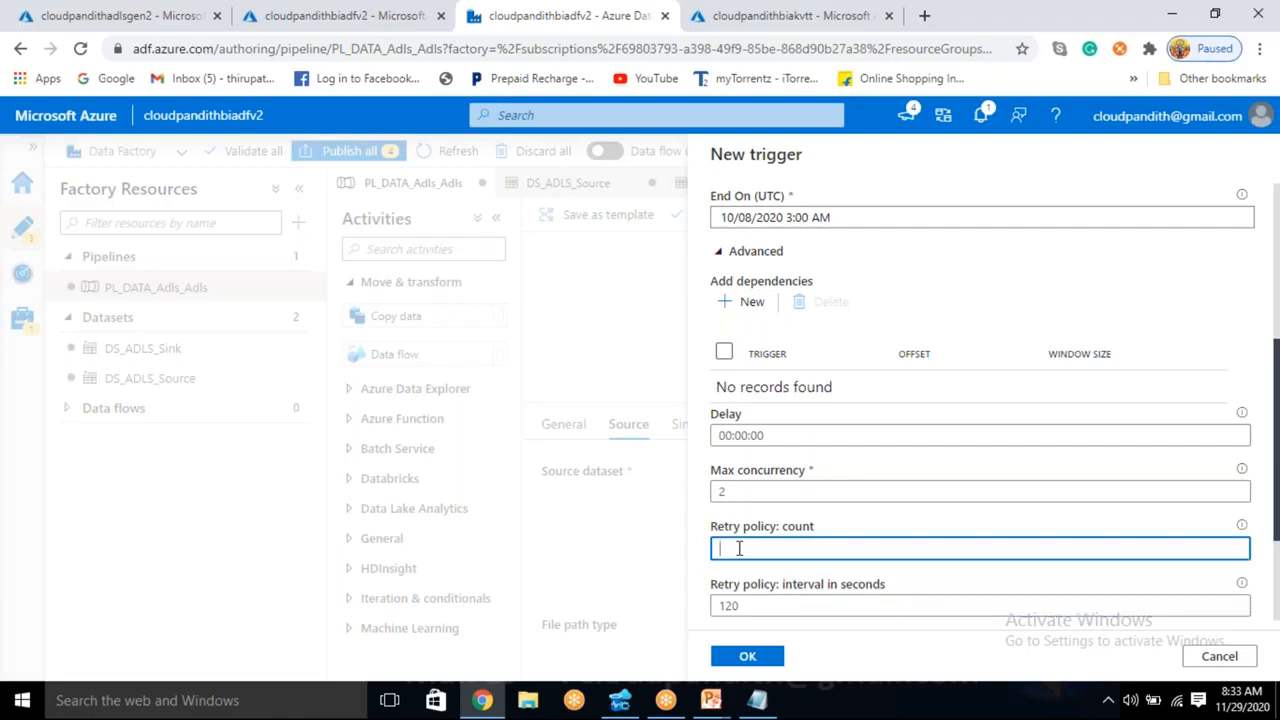
type("2")
scroll(863, 530, "down", 2)
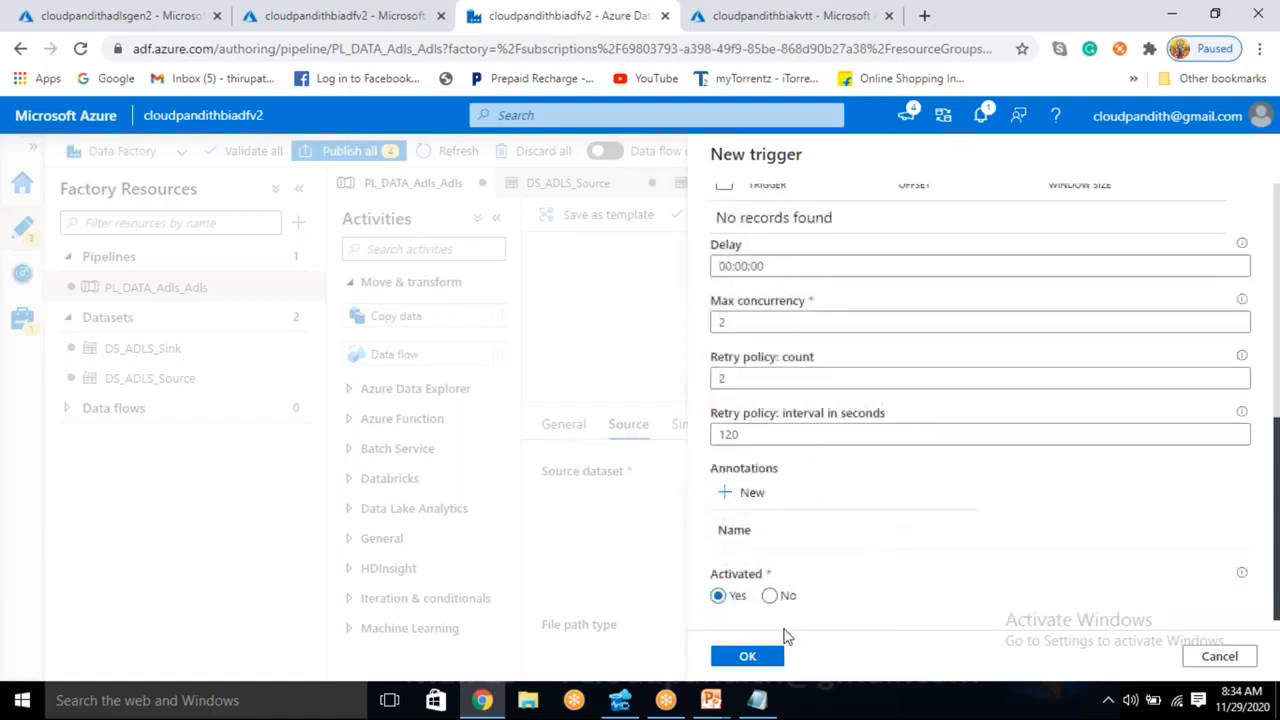
left_click(758, 662)
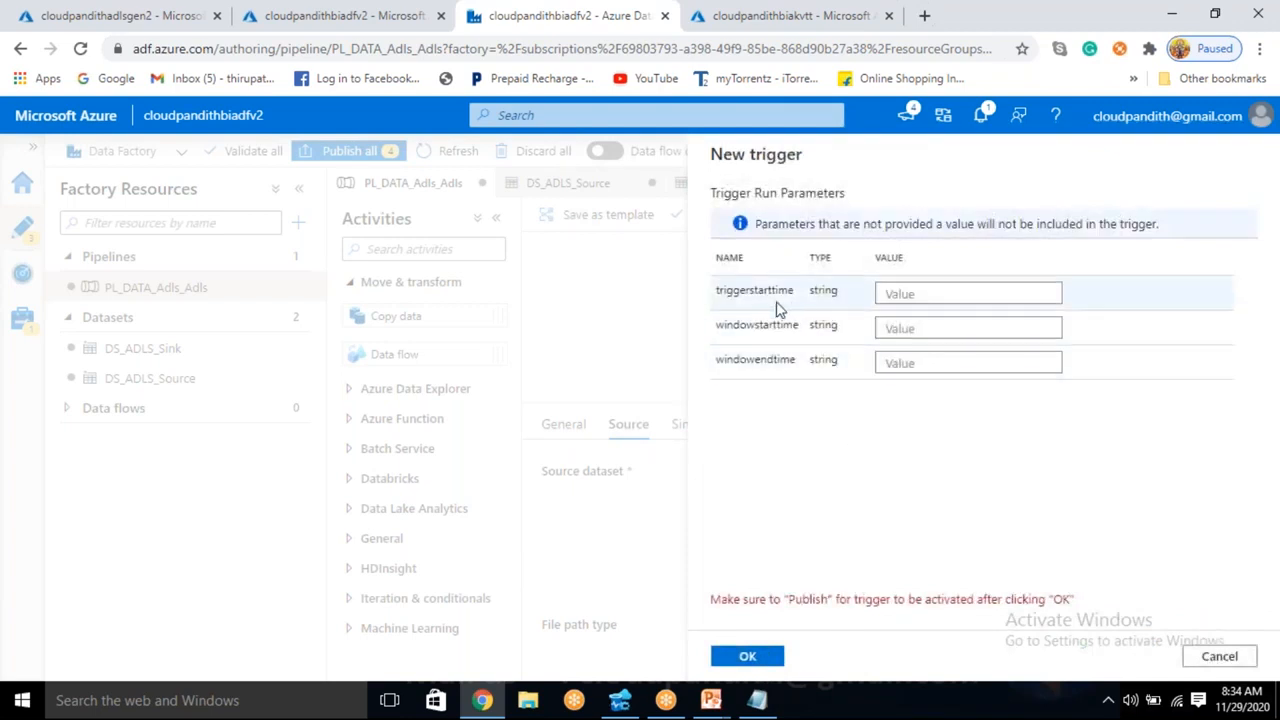
left_click(912, 293)
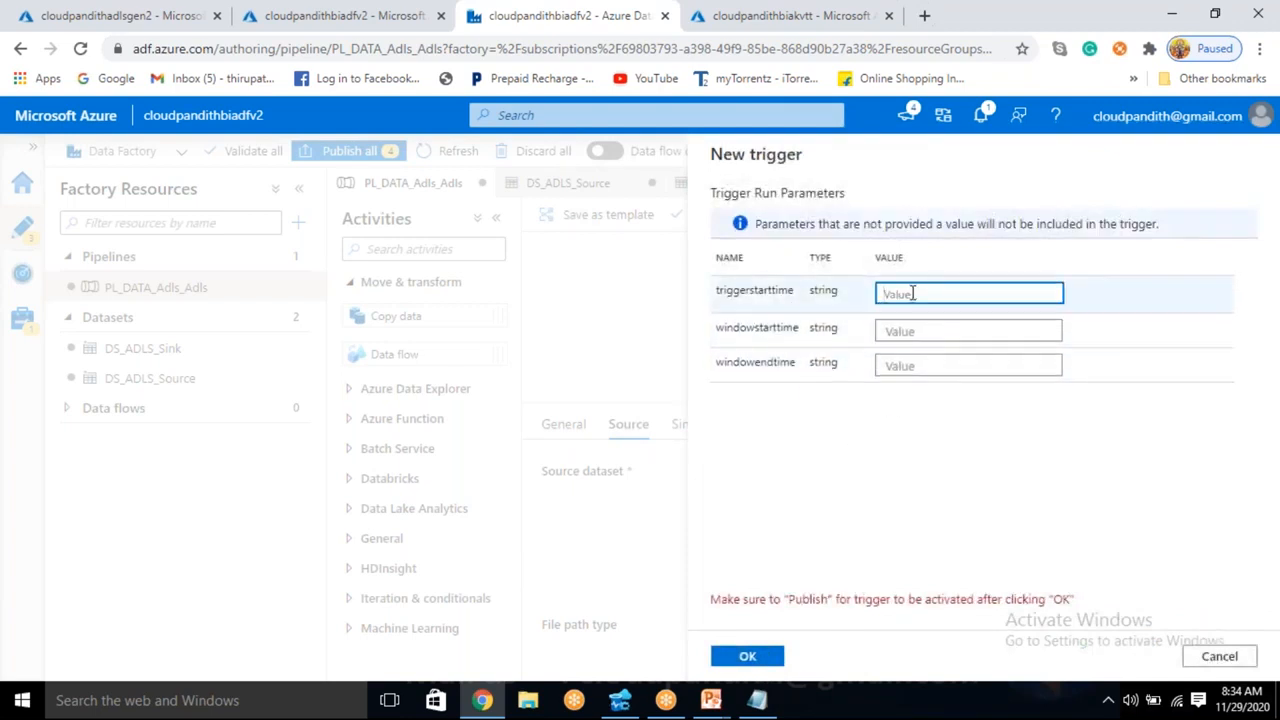
type("@trigger().s")
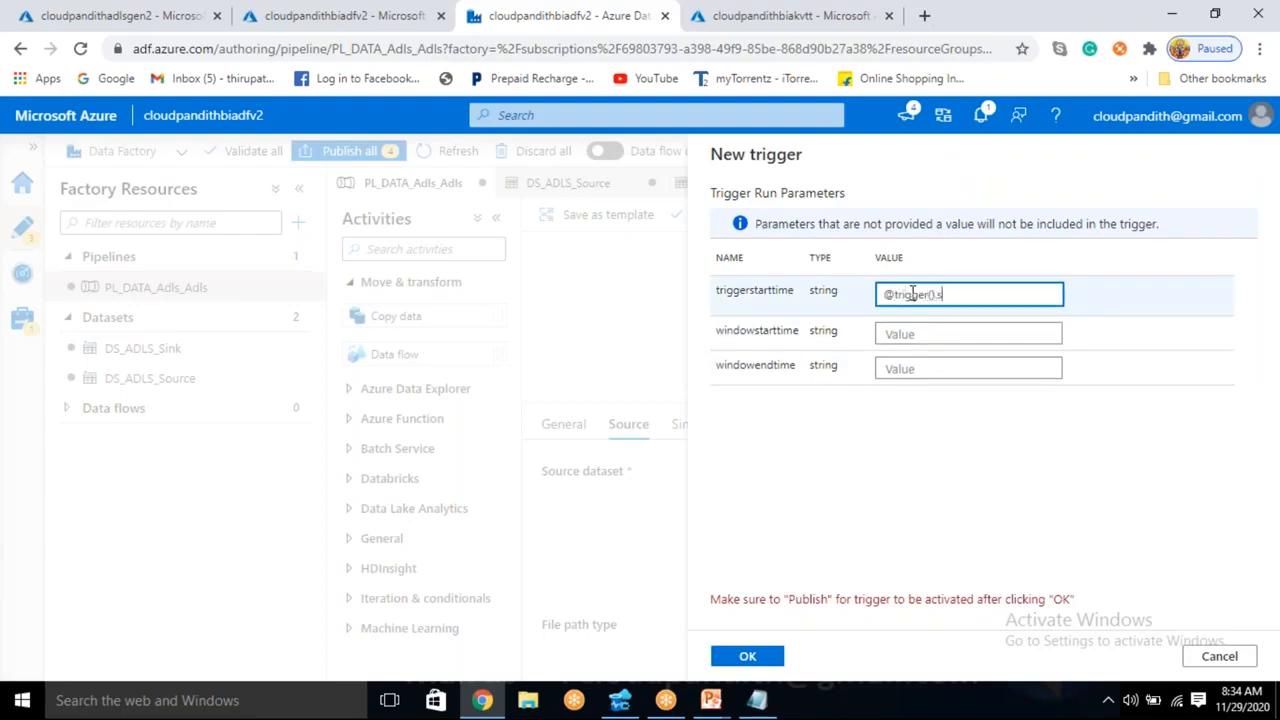
type("tarttime")
left_click(897, 333)
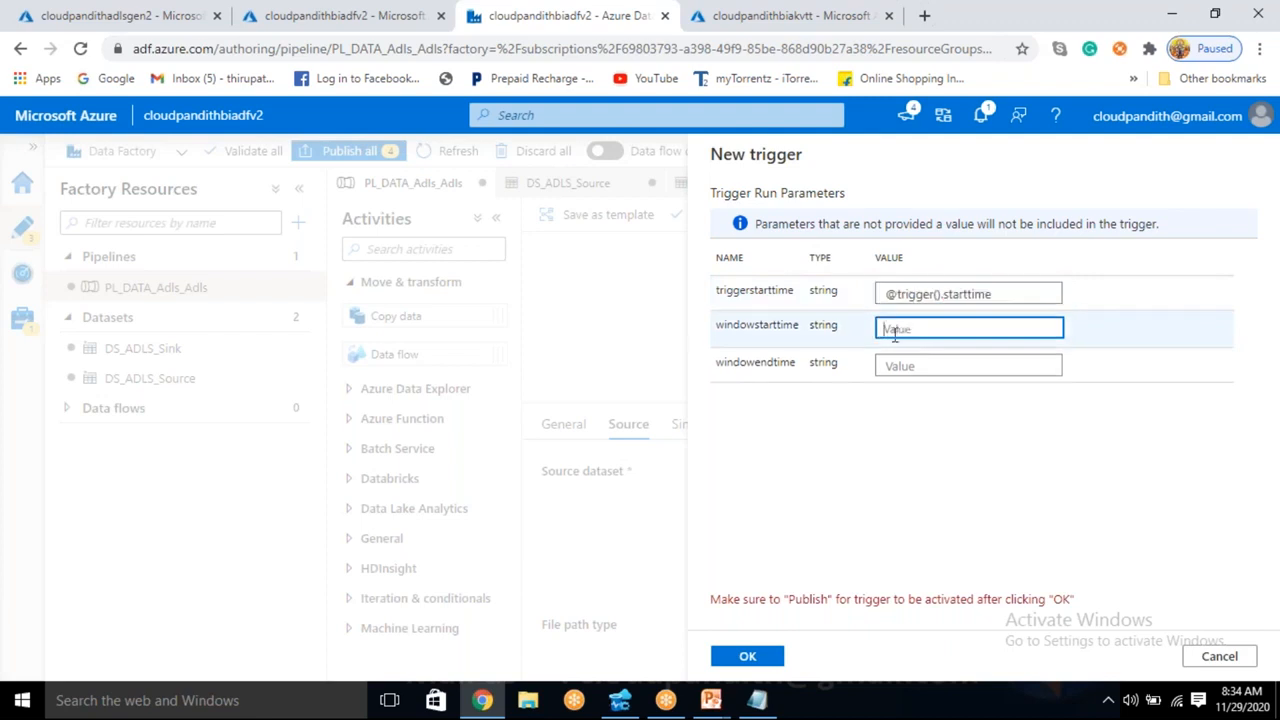
type("@triggeroutputs().")
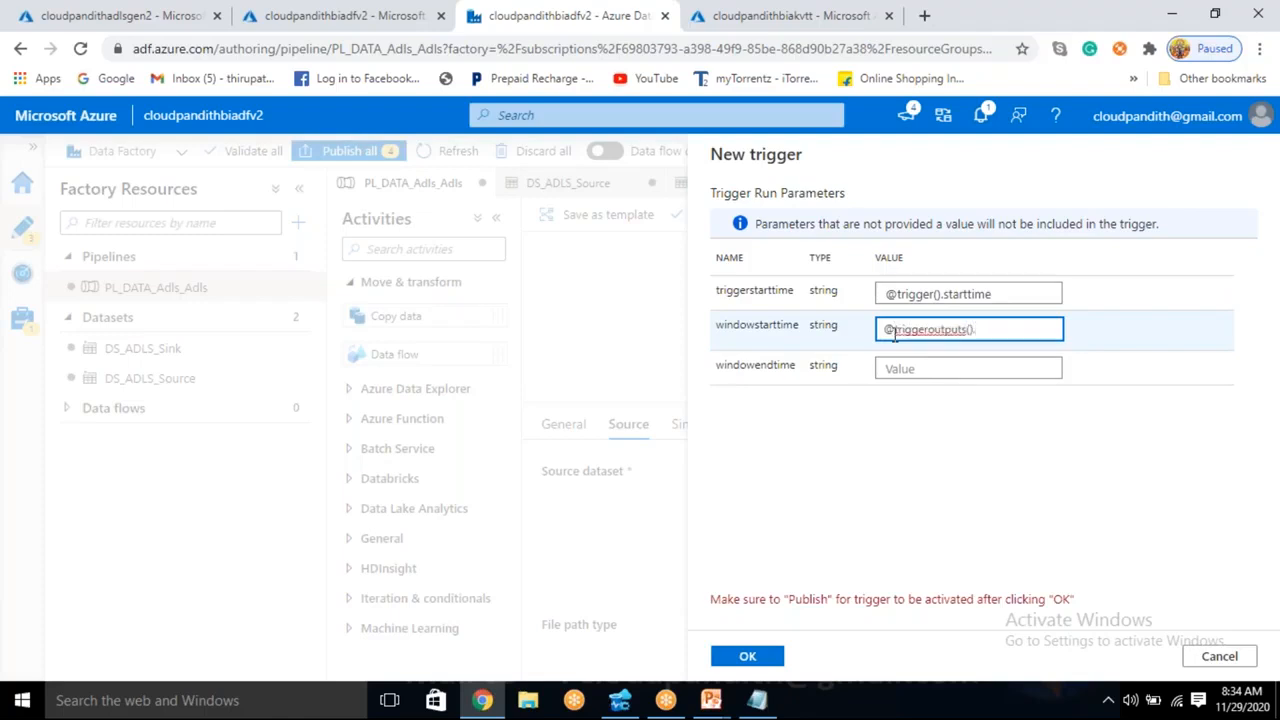
type("windowstarttime")
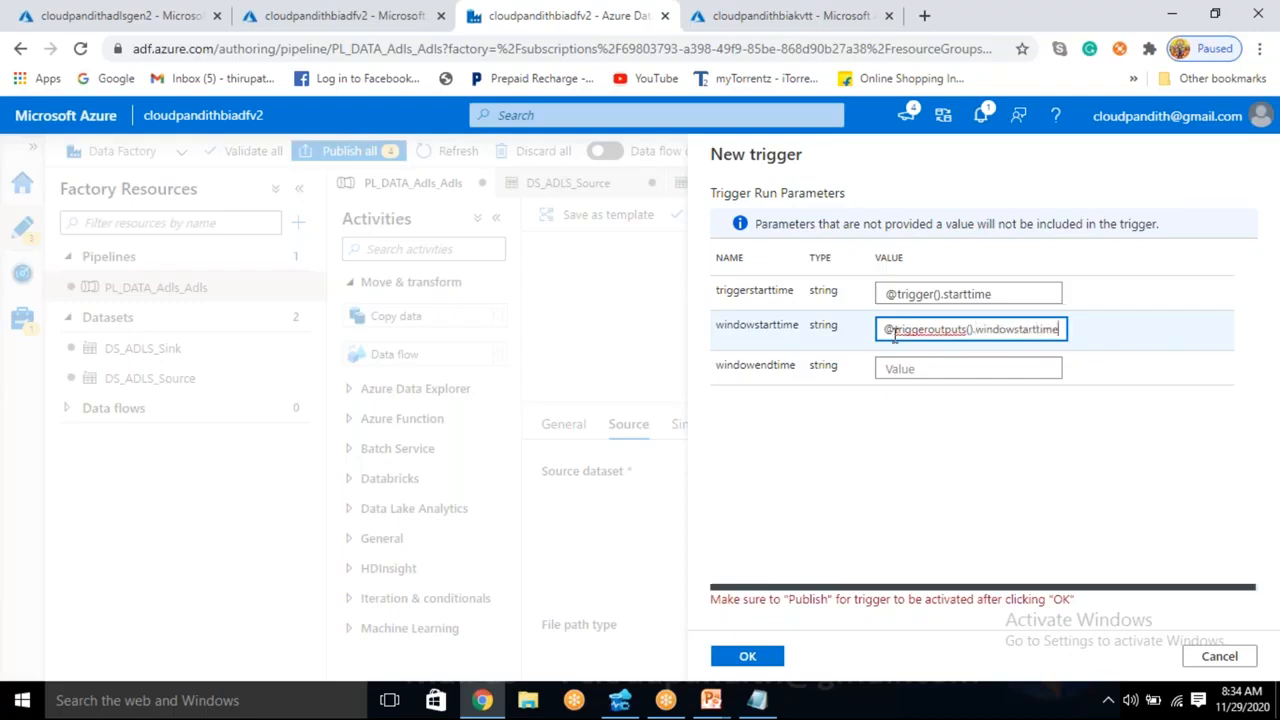
key("ctrl+a")
key("ctrl+c")
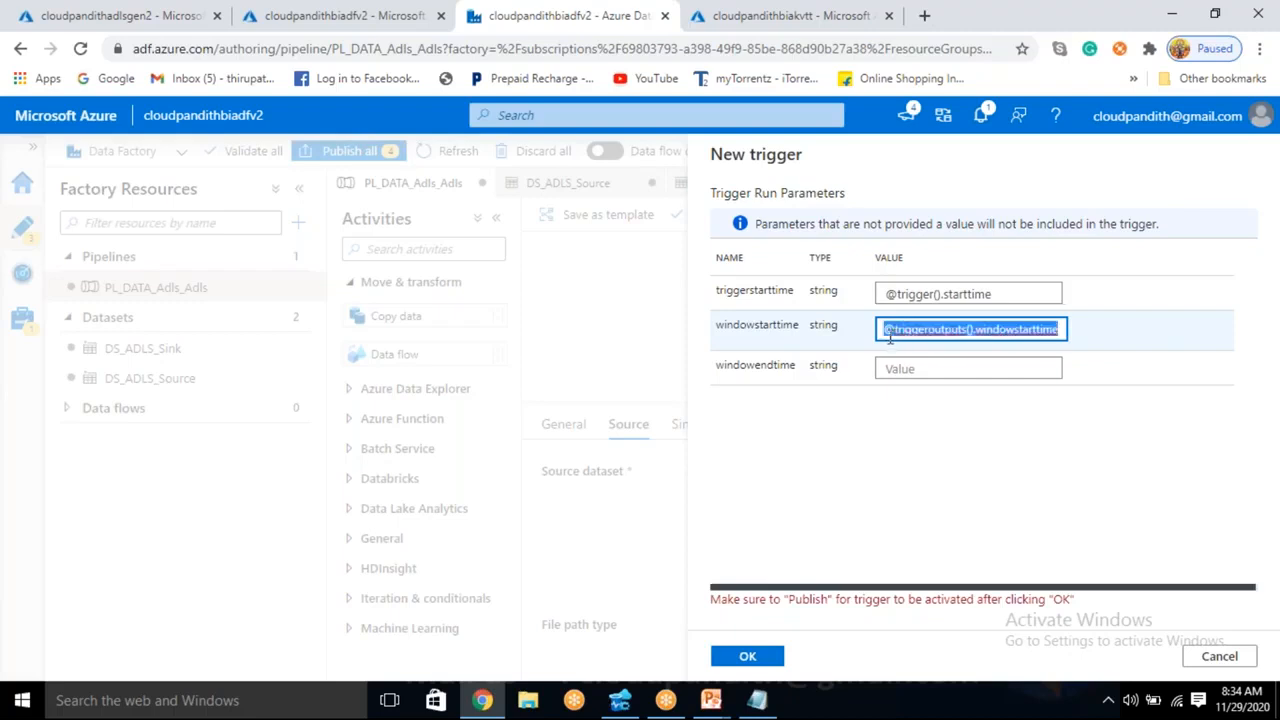
left_click(899, 368)
key("ctrl+v")
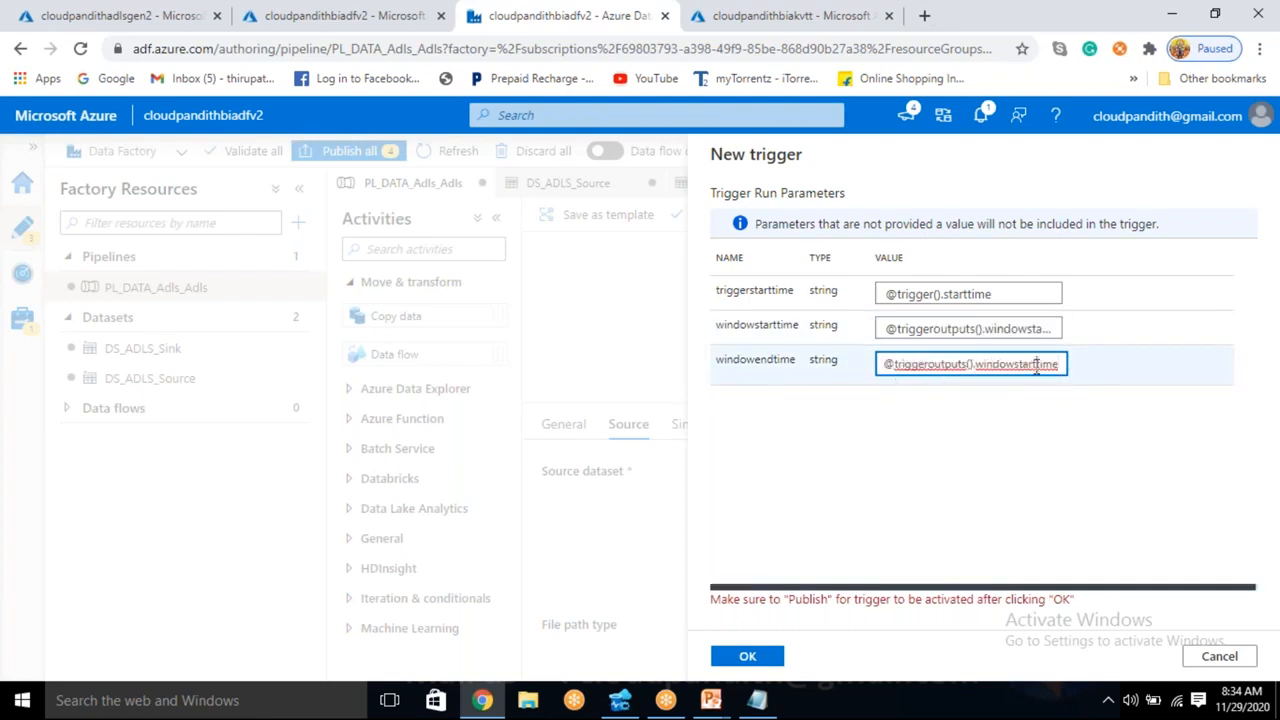
key("BackSpace")
key("BackSpace")
key("BackSpace")
key("BackSpace")
type("end")
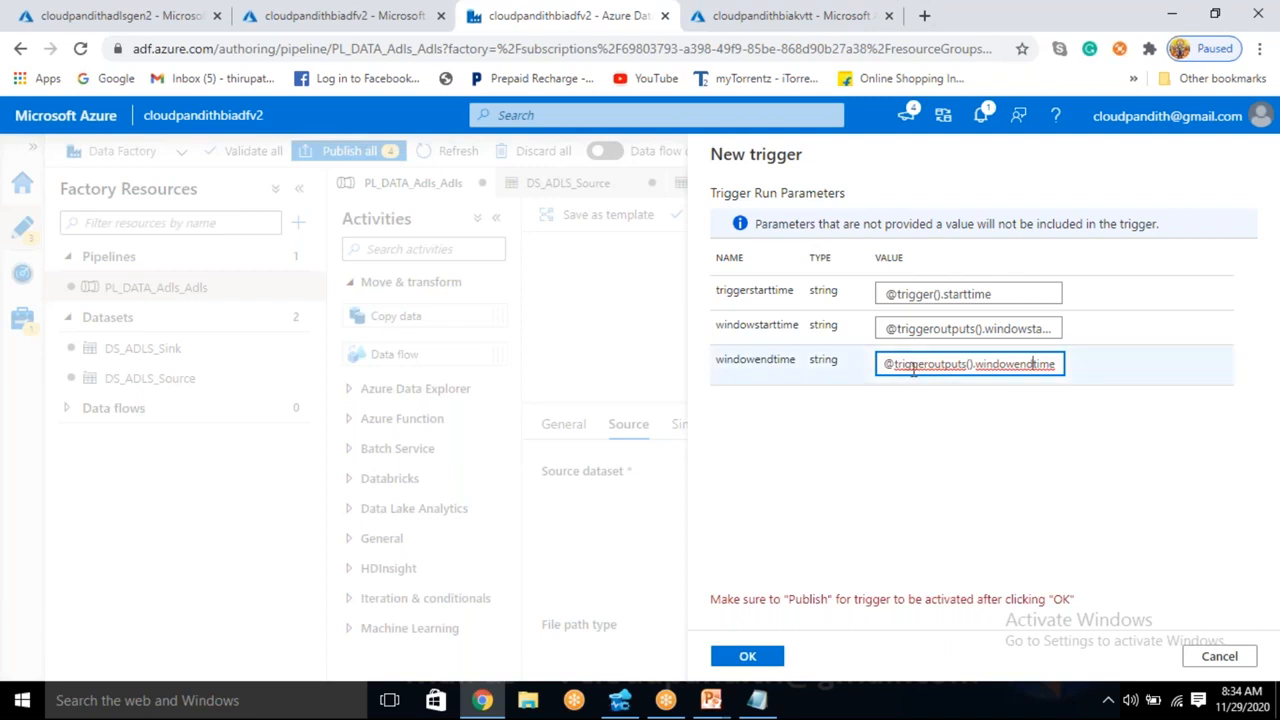
left_click_drag(1027, 365, 1062, 367)
left_click(1025, 331)
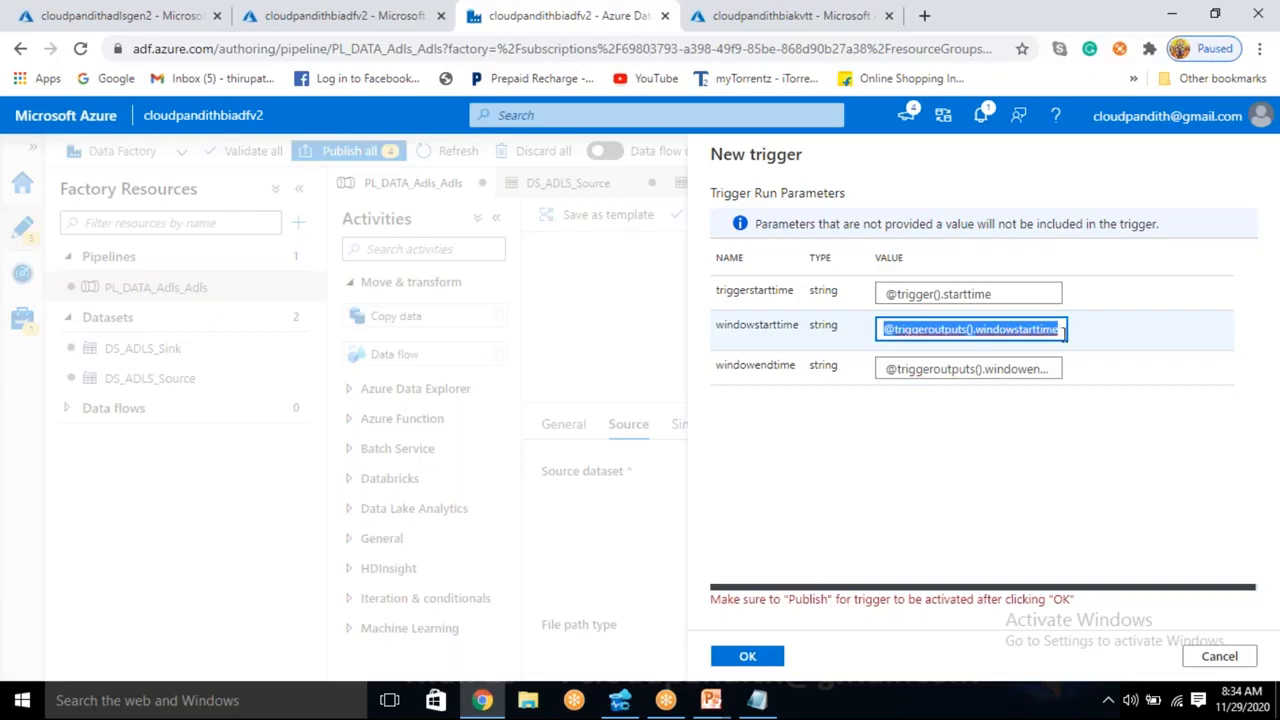
- Confirm the new trigger with its run parameters and try to publish all pending changes
double_click(992, 294)
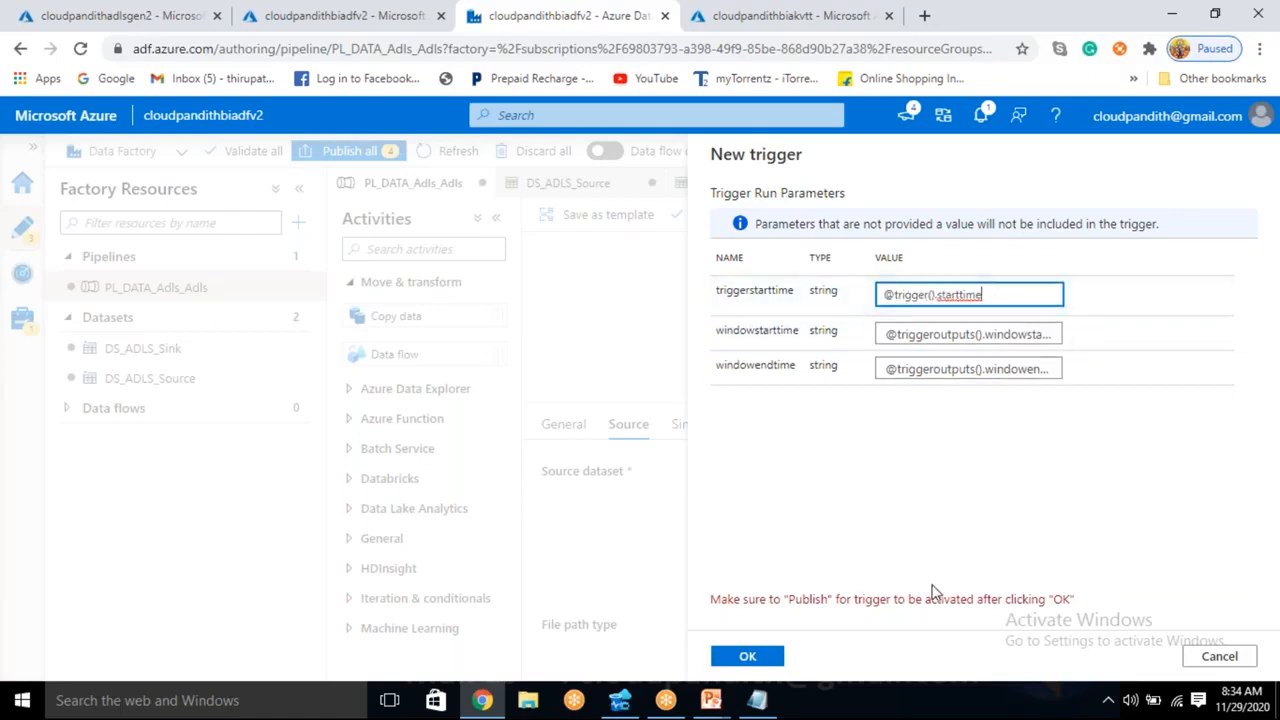
left_click(752, 656)
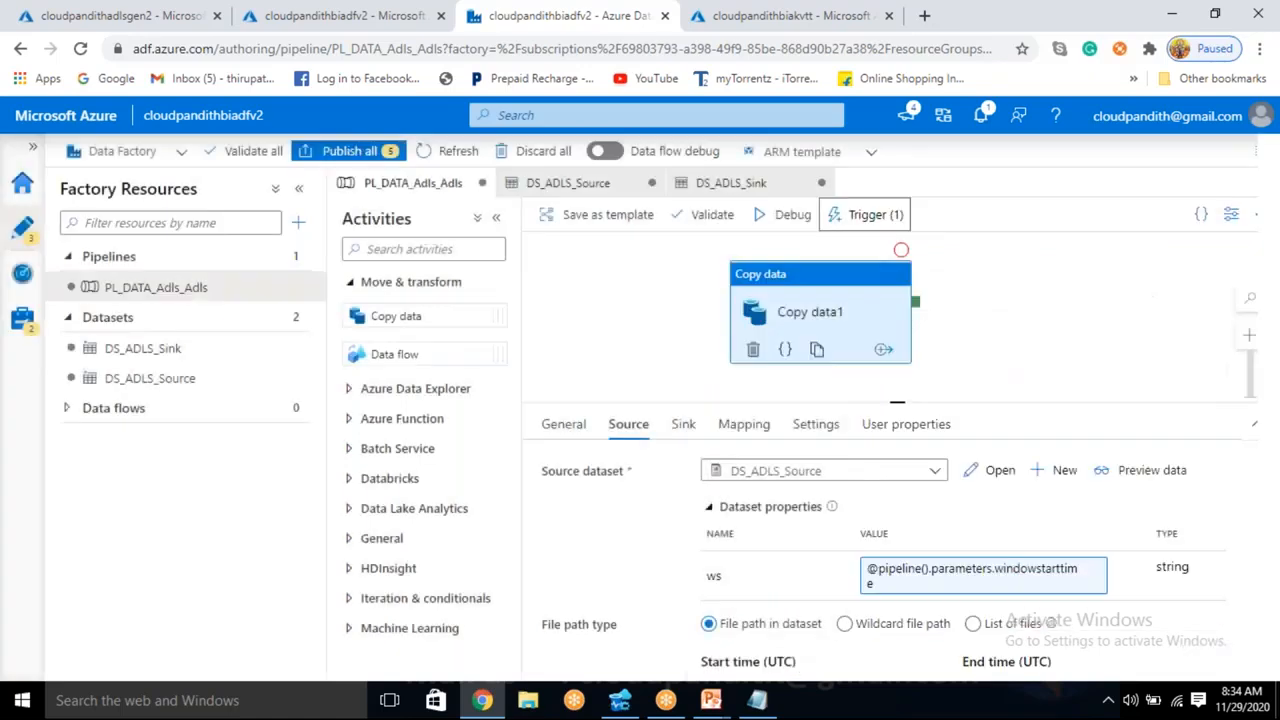
left_click(380, 161)
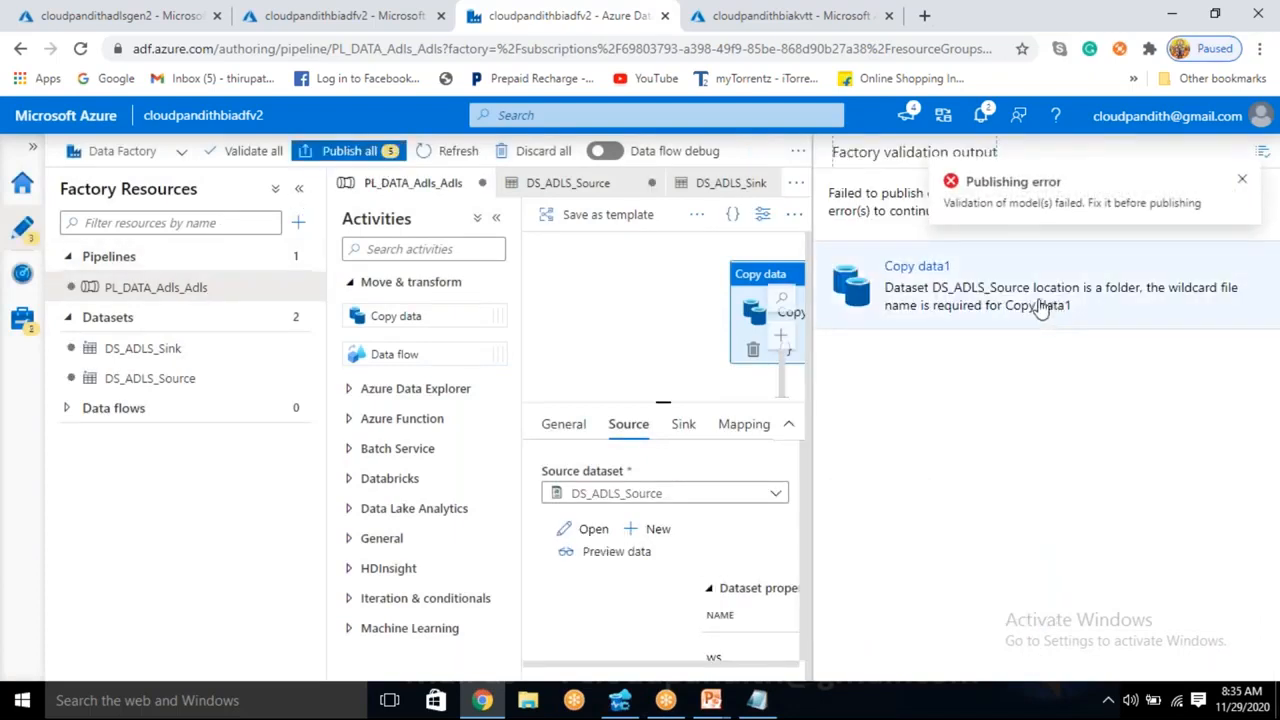
- Open the Copy data1 validation error and switch its source to a wildcard file path with * as the file name
left_click(1242, 179)
left_click(975, 274)
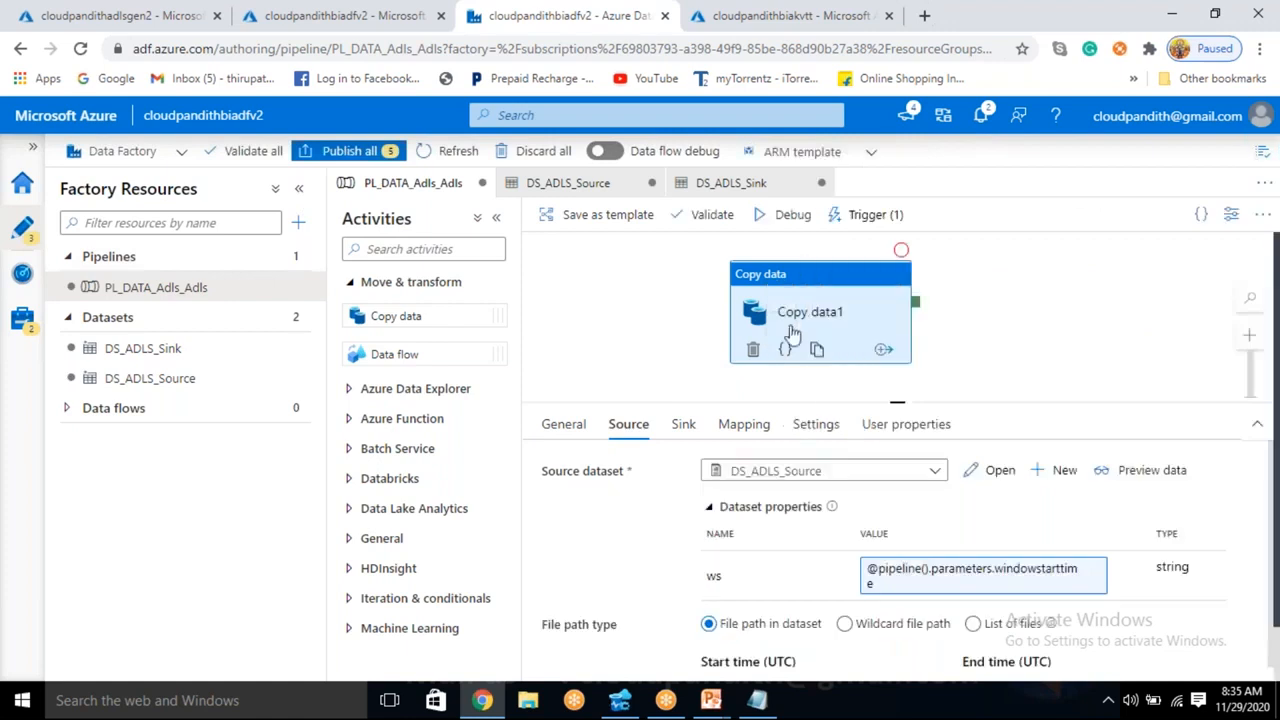
scroll(870, 558, "down", 2)
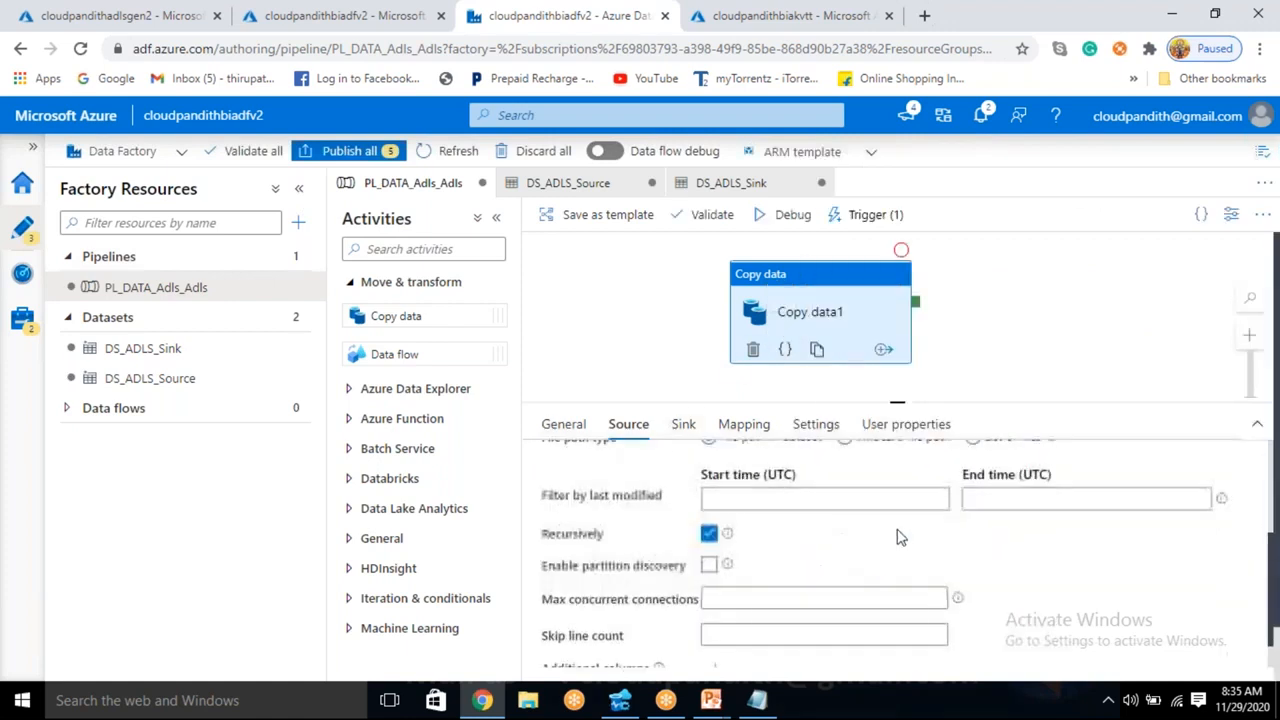
scroll(863, 480, "up", 2)
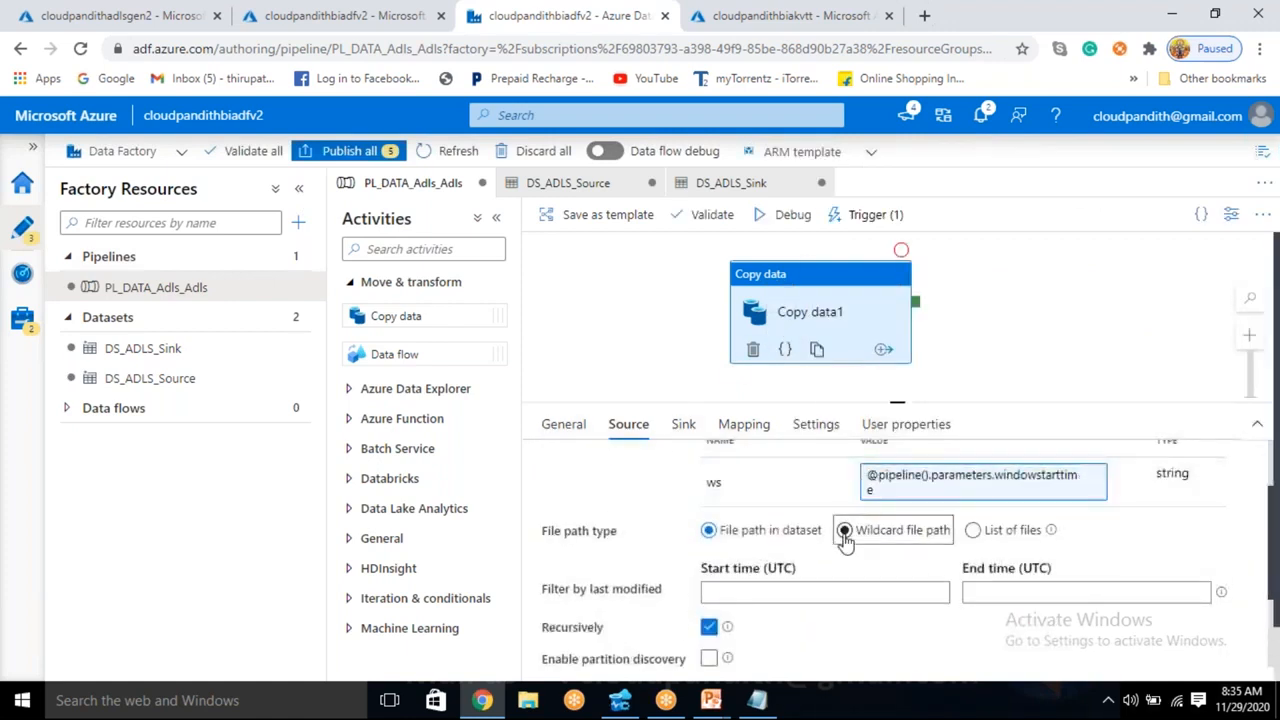
left_click(845, 531)
left_click(1025, 574)
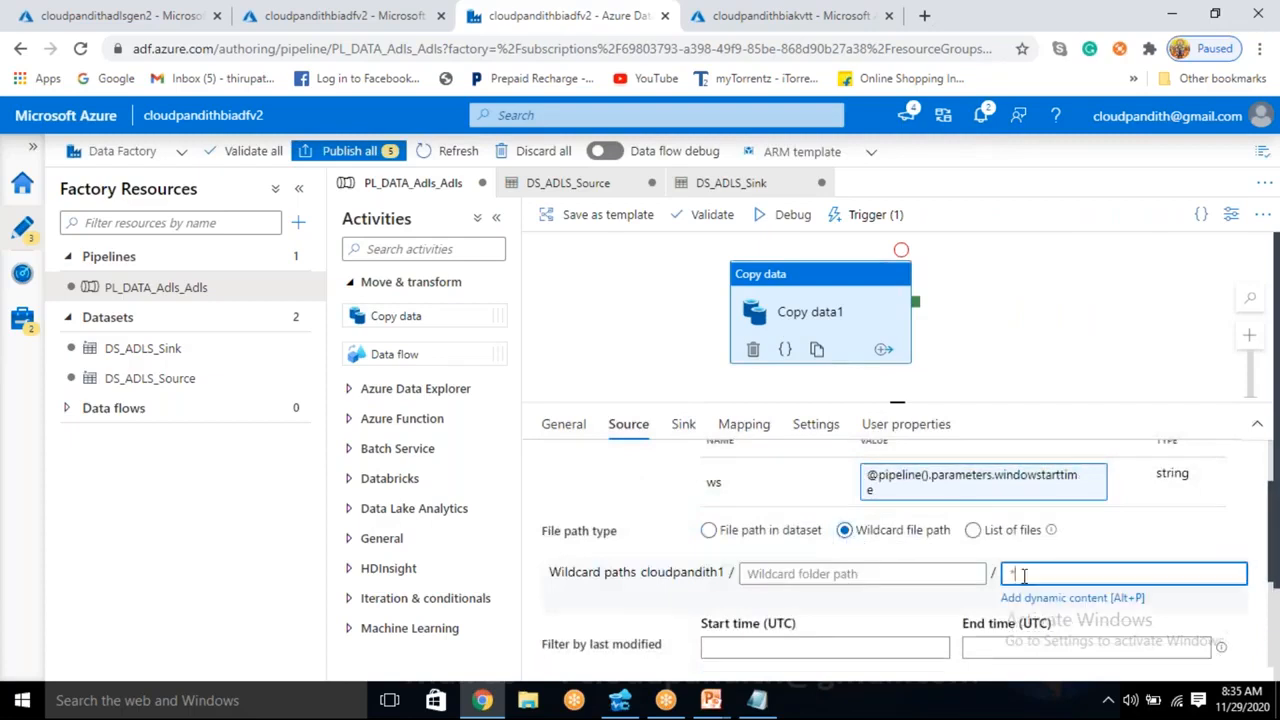
double_click(1013, 575)
left_click_drag(1022, 574, 1008, 574)
- Publish all pending pipeline, dataset, linked service and trigger changes, and open the factory's pipeline run monitoring
left_click(378, 160)
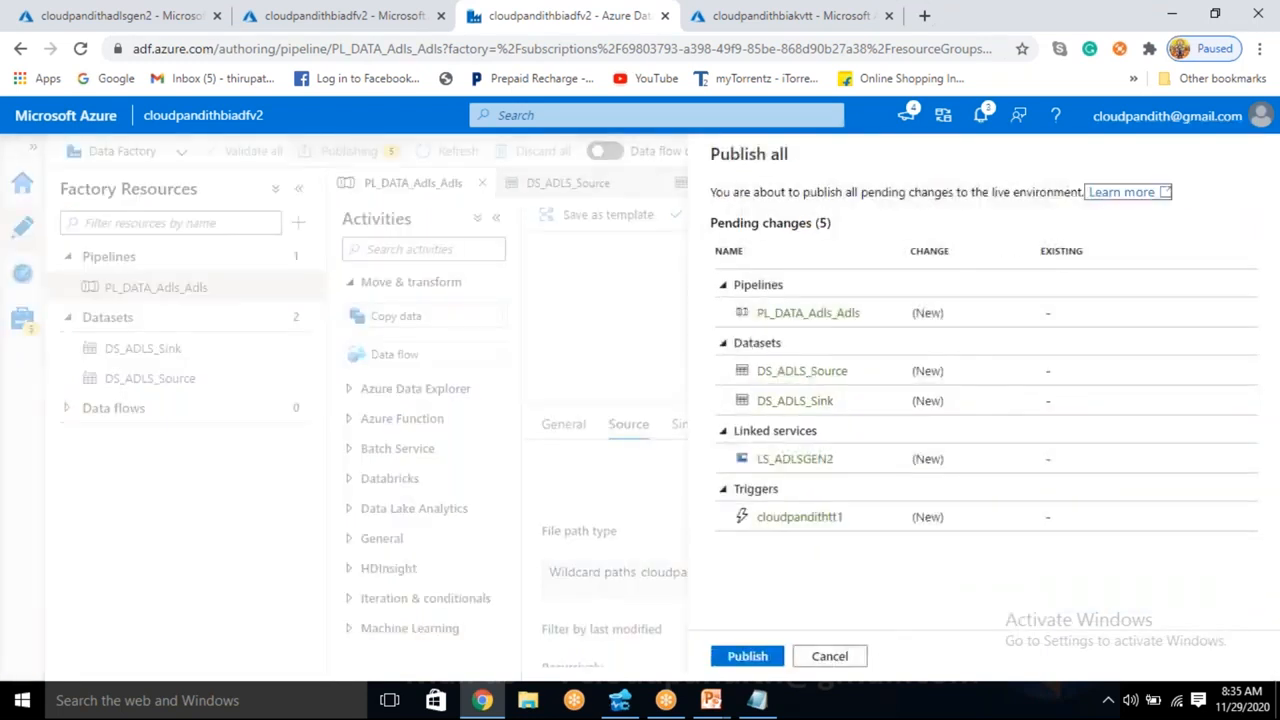
left_click(748, 657)
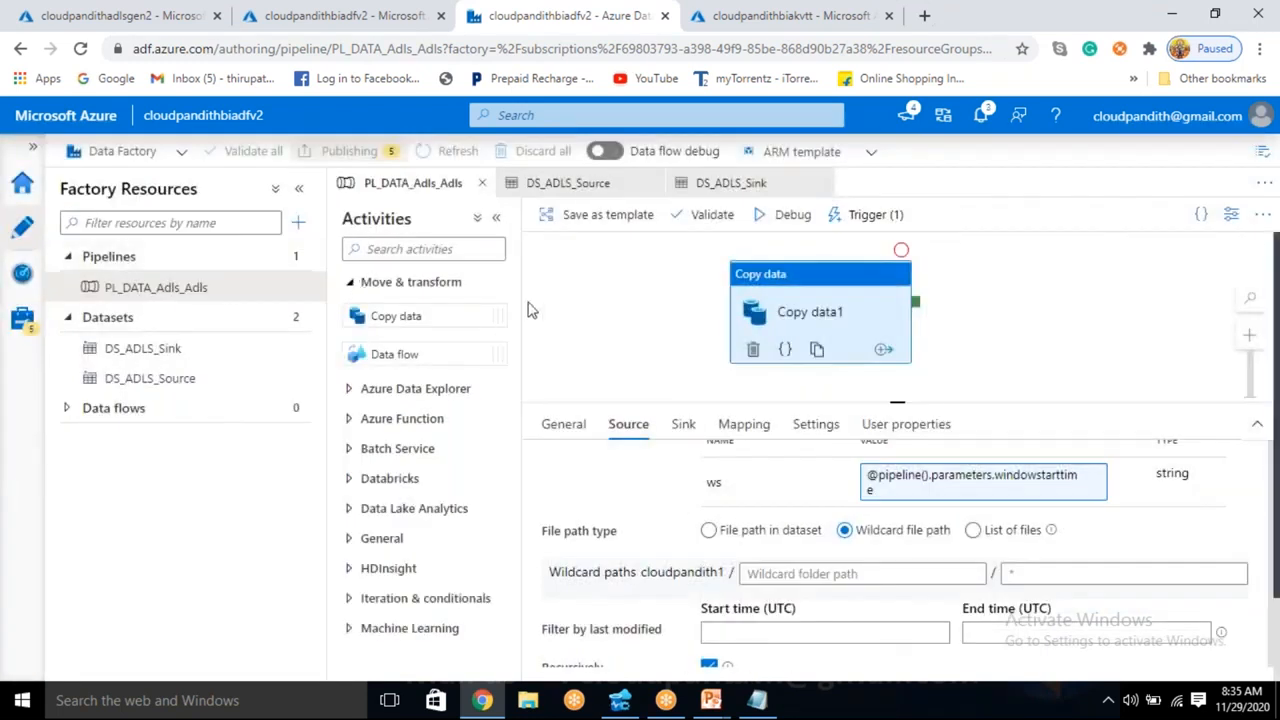
left_click(20, 290)
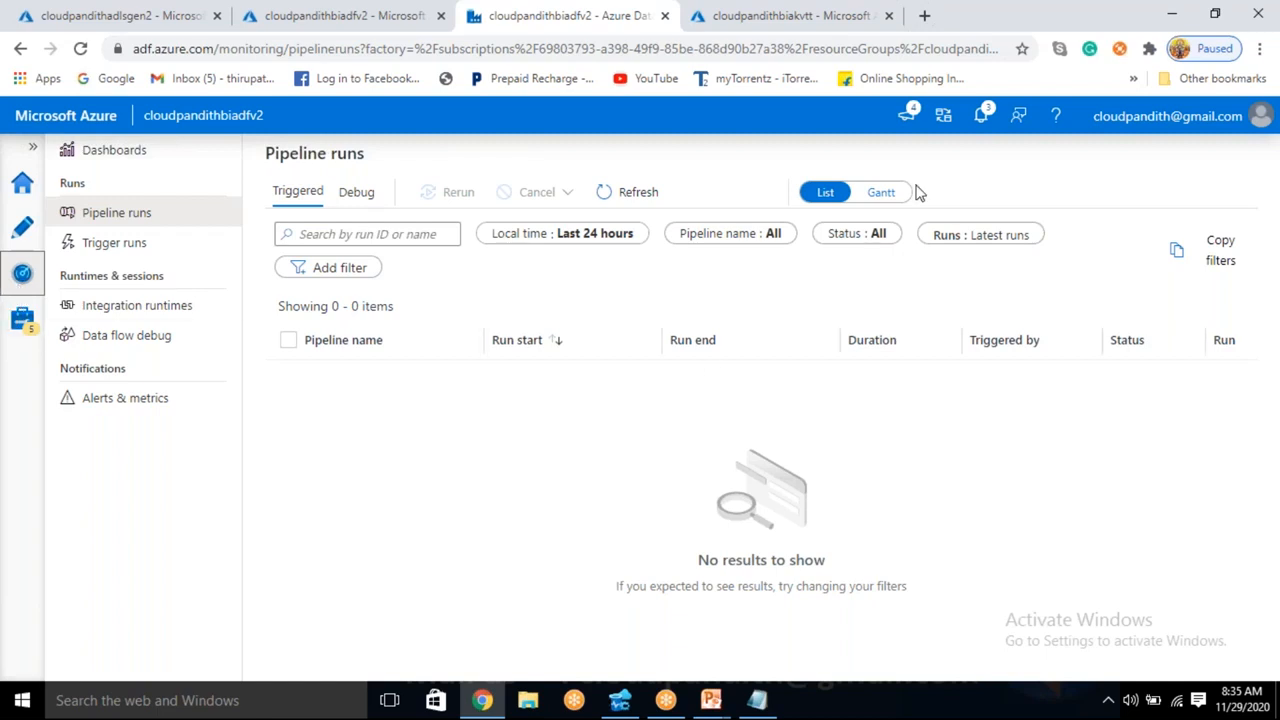
- Refresh the triggered pipeline runs repeatedly to check for the first runs started by the trigger
left_click(632, 195)
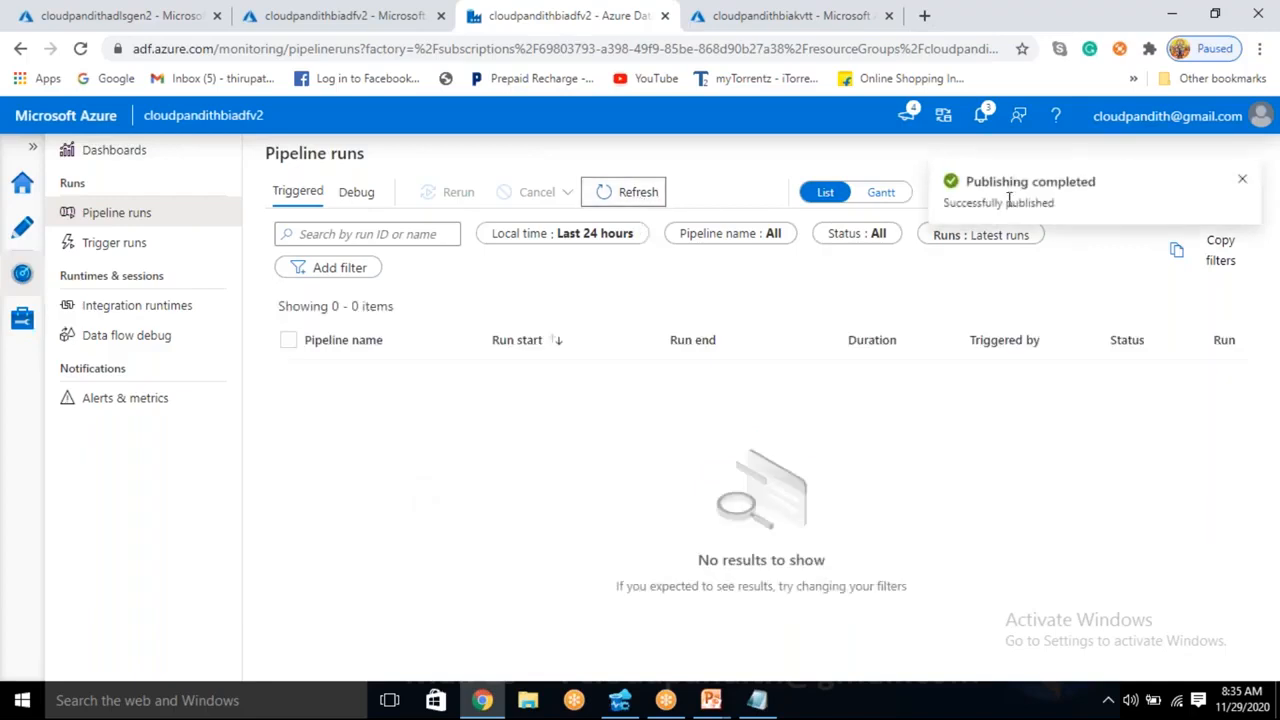
left_click(648, 201)
left_click(642, 199)
left_click(642, 199)
left_click(642, 199)
left_click(642, 199)
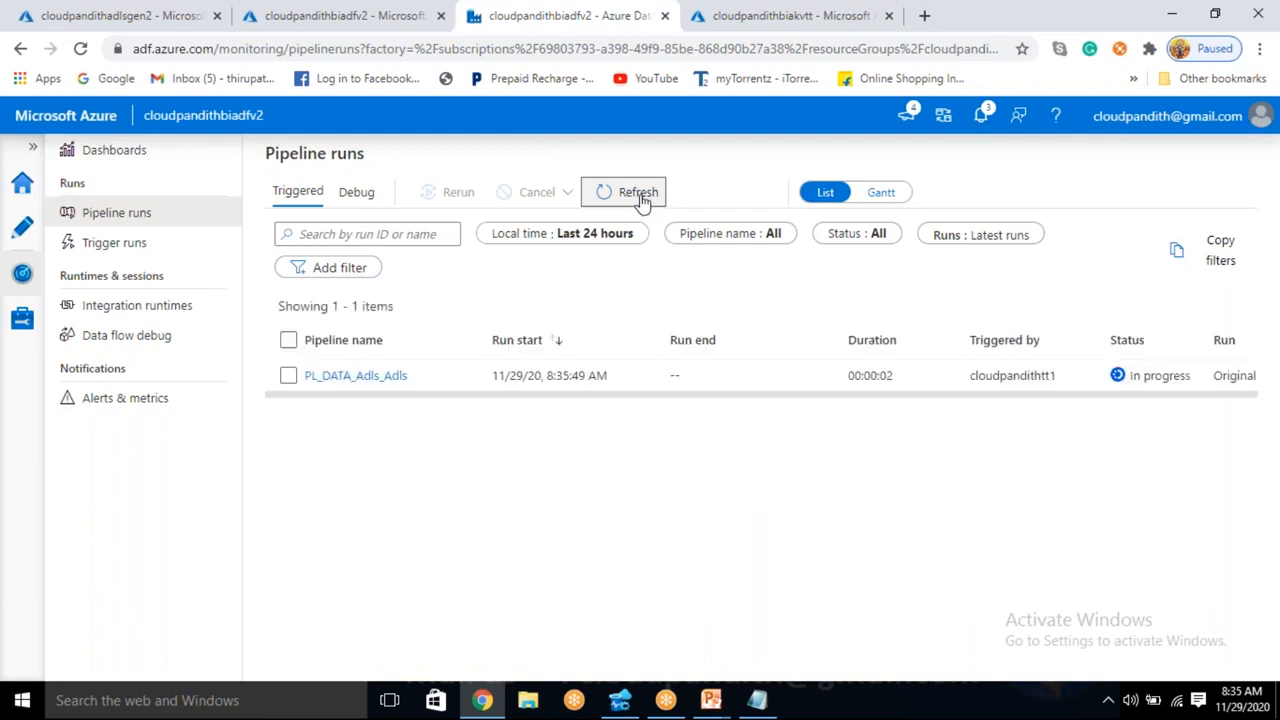
left_click(642, 199)
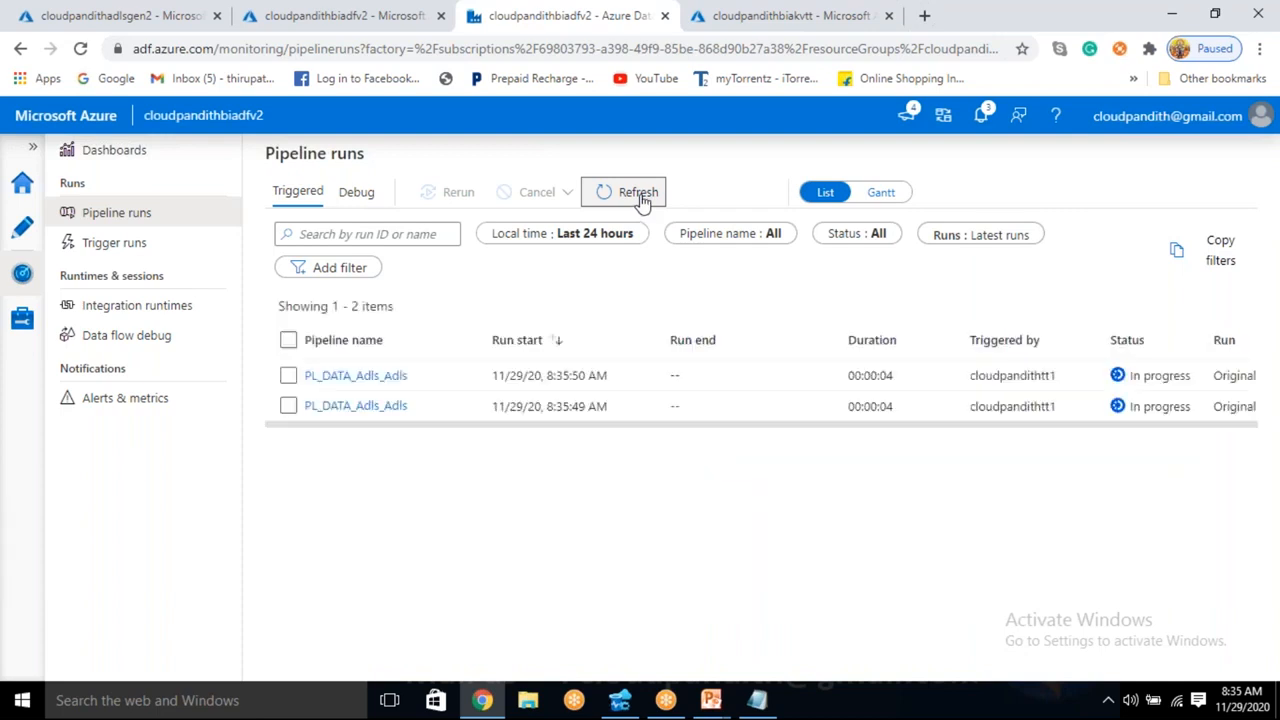
- Inspect the trigger and window time parameters of the first two PL_DATA_Adls_Adls runs
left_click_drag(703, 431, 845, 441)
left_click(1091, 406)
left_click_drag(1025, 257, 1047, 286)
left_click(1014, 380)
left_click(1089, 404)
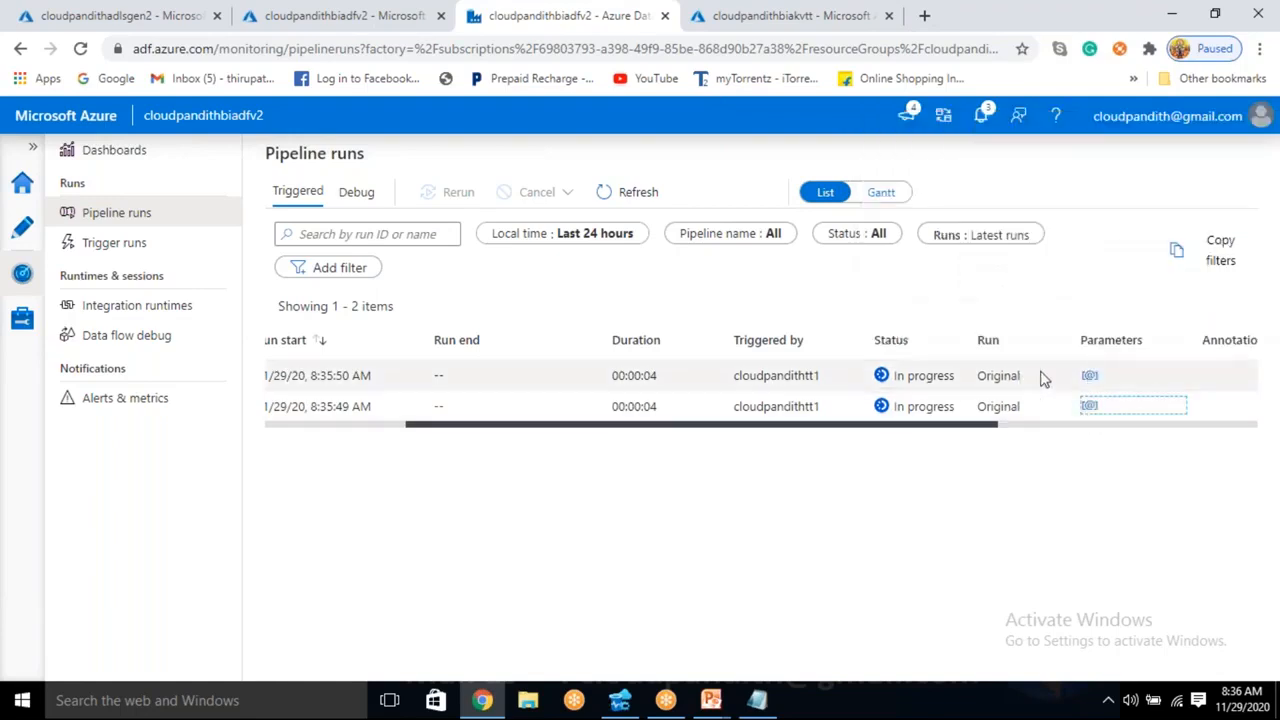
left_click(1089, 378)
left_click_drag(1031, 534, 1067, 564)
left_click(770, 564)
left_click(1090, 407)
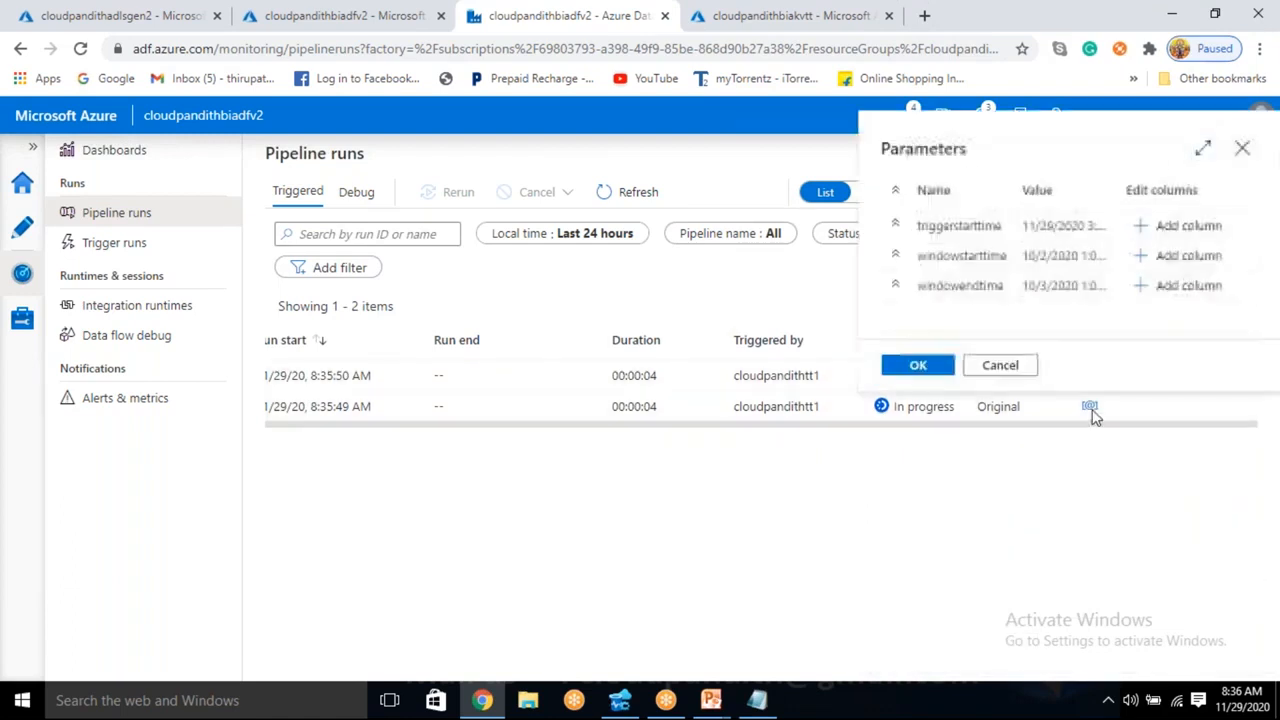
left_click(846, 617)
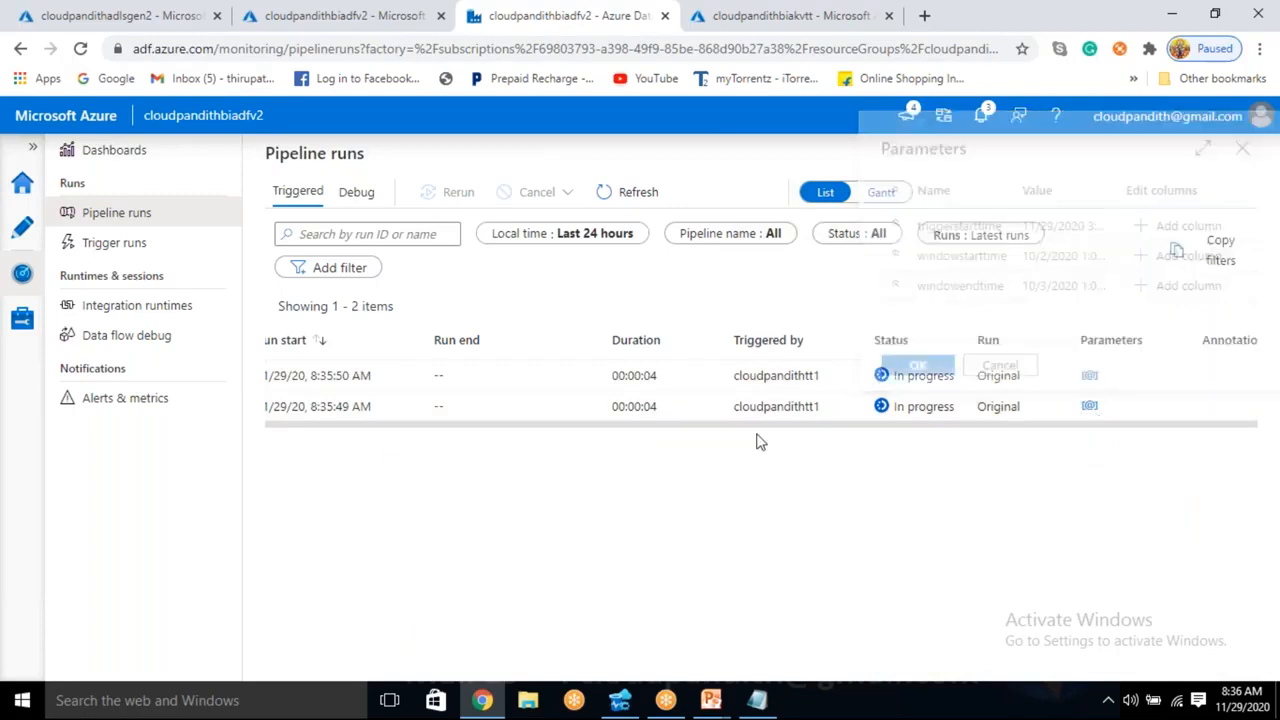
- Refresh the run list and inspect the window start and end parameters of the two newest runs
left_click(640, 193)
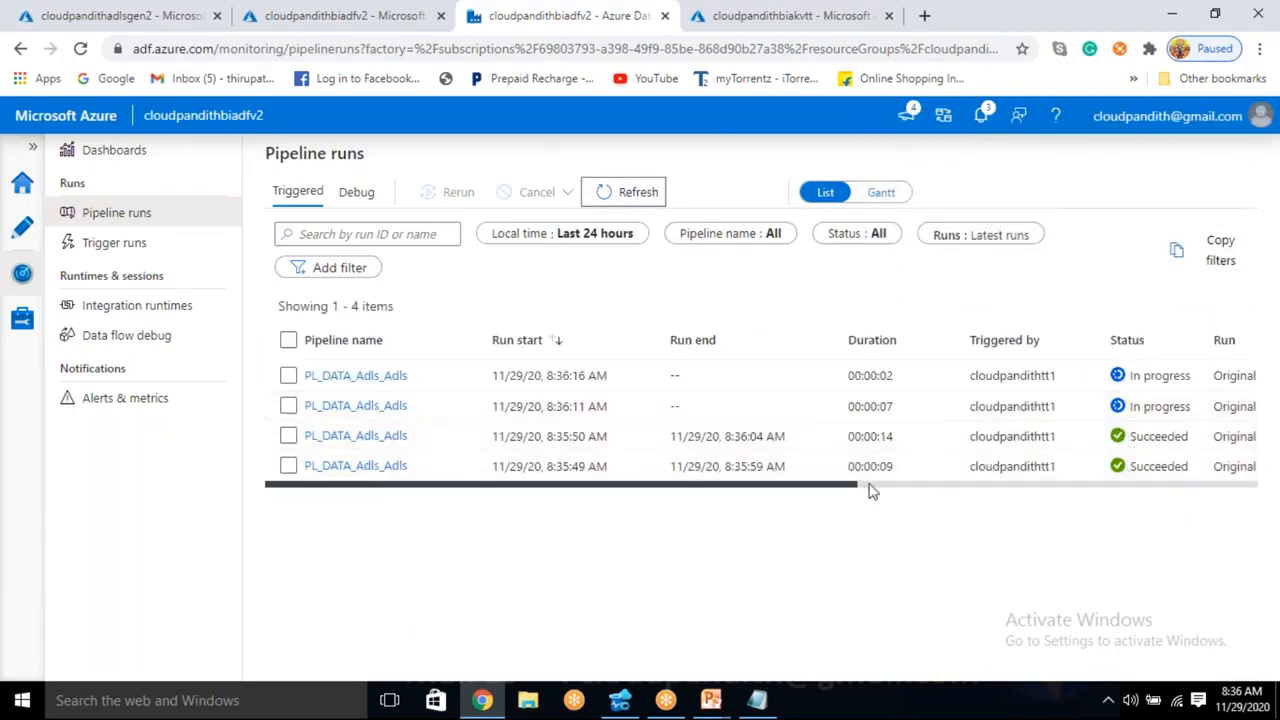
left_click_drag(854, 487, 1058, 474)
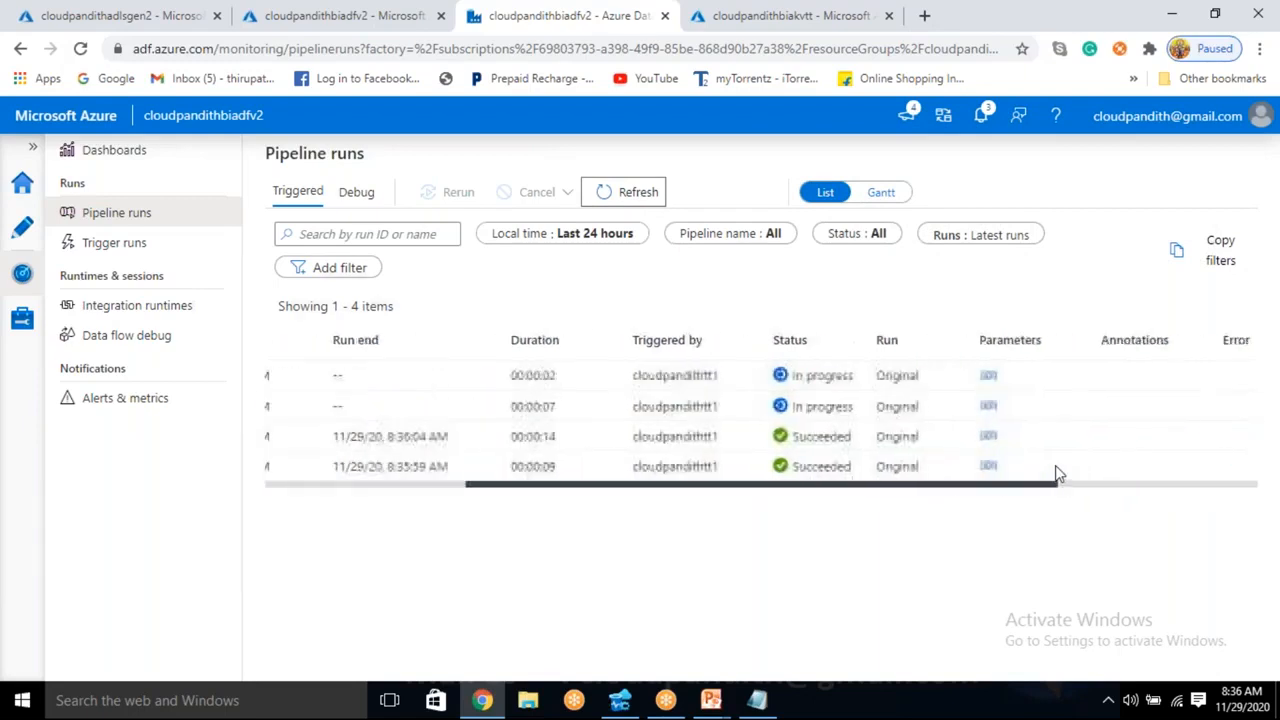
left_click(988, 406)
left_click_drag(947, 260, 963, 260)
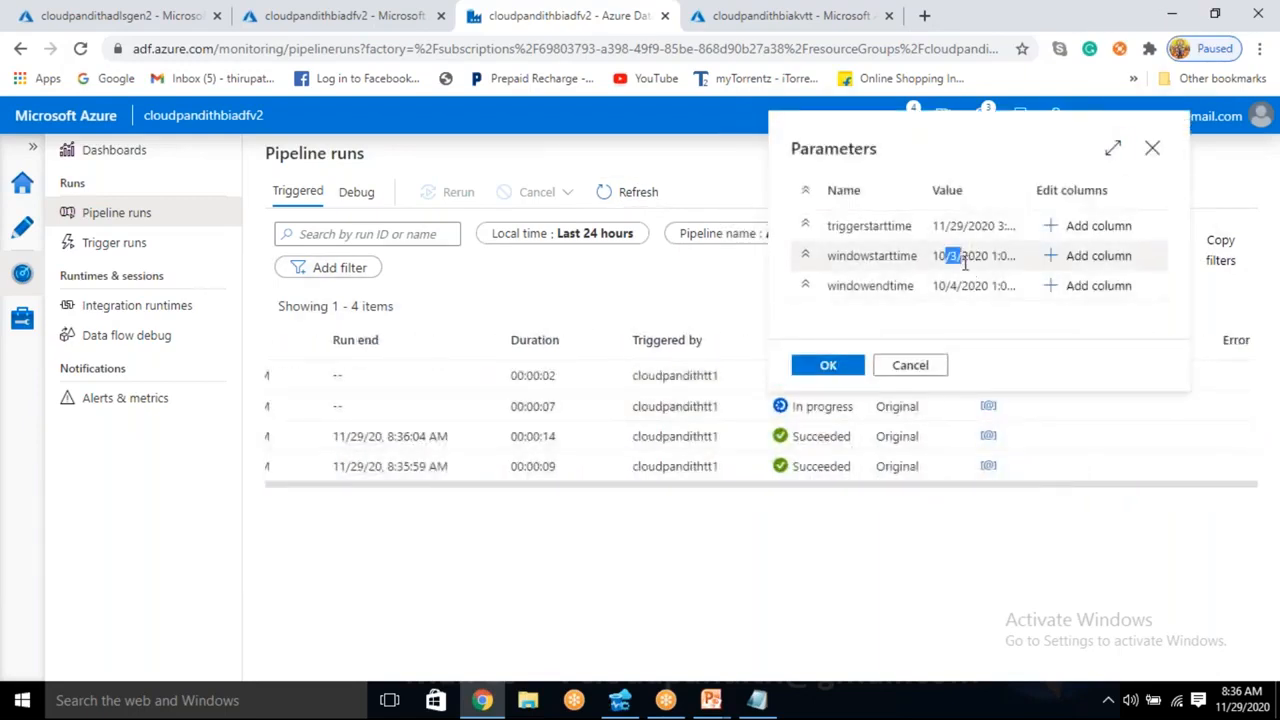
left_click(923, 537)
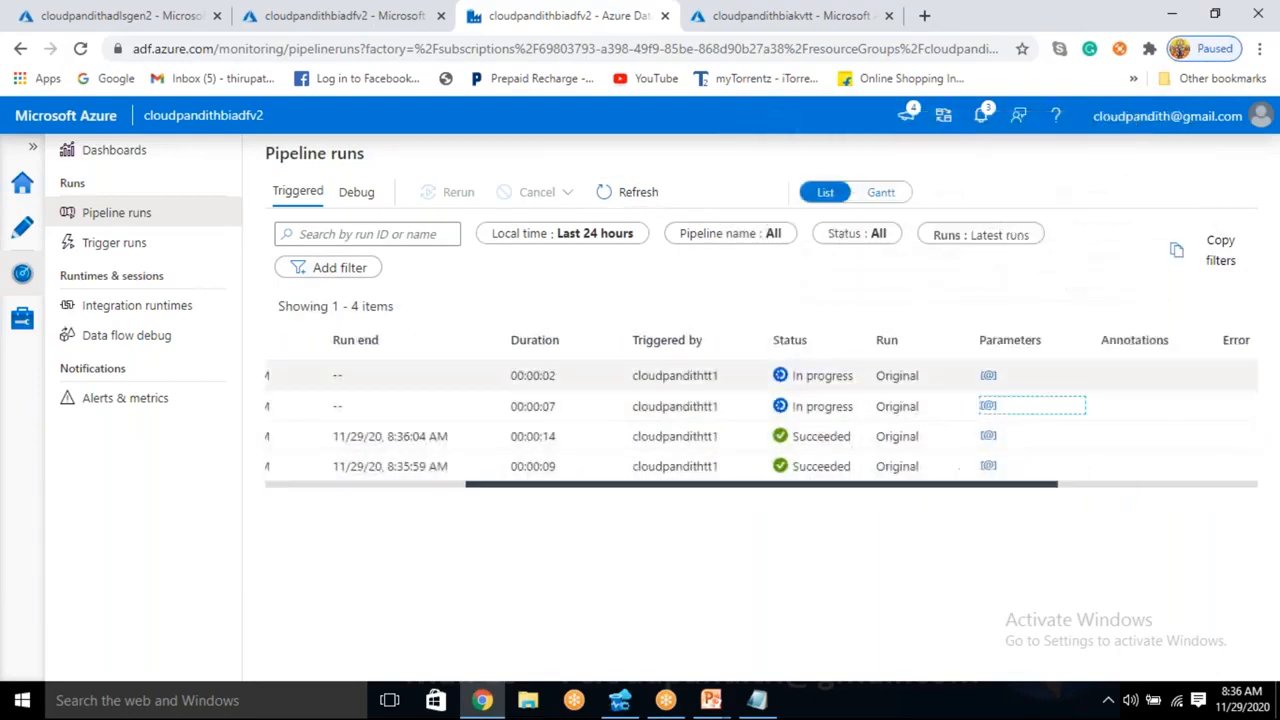
left_click(988, 375)
left_click_drag(933, 535, 956, 568)
left_click(759, 574)
- Keep refreshing the triggered pipeline runs and check the status of every listed run
left_click(643, 199)
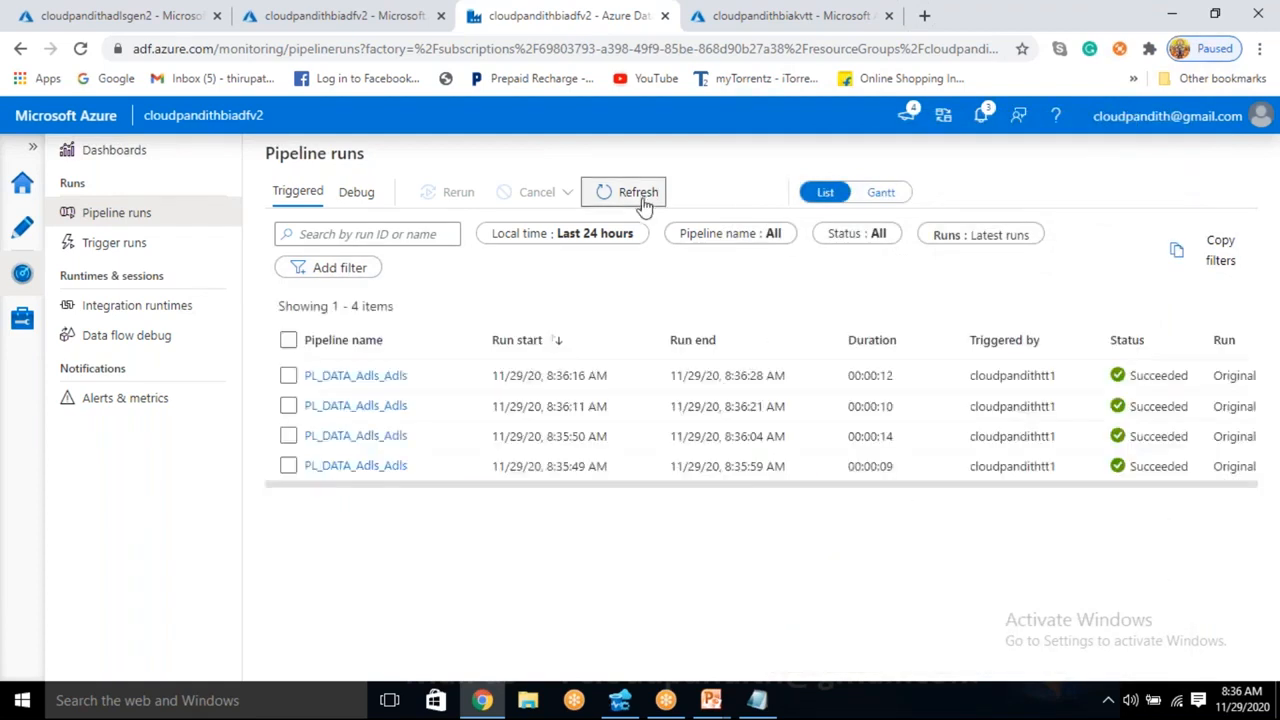
left_click(643, 201)
left_click(643, 198)
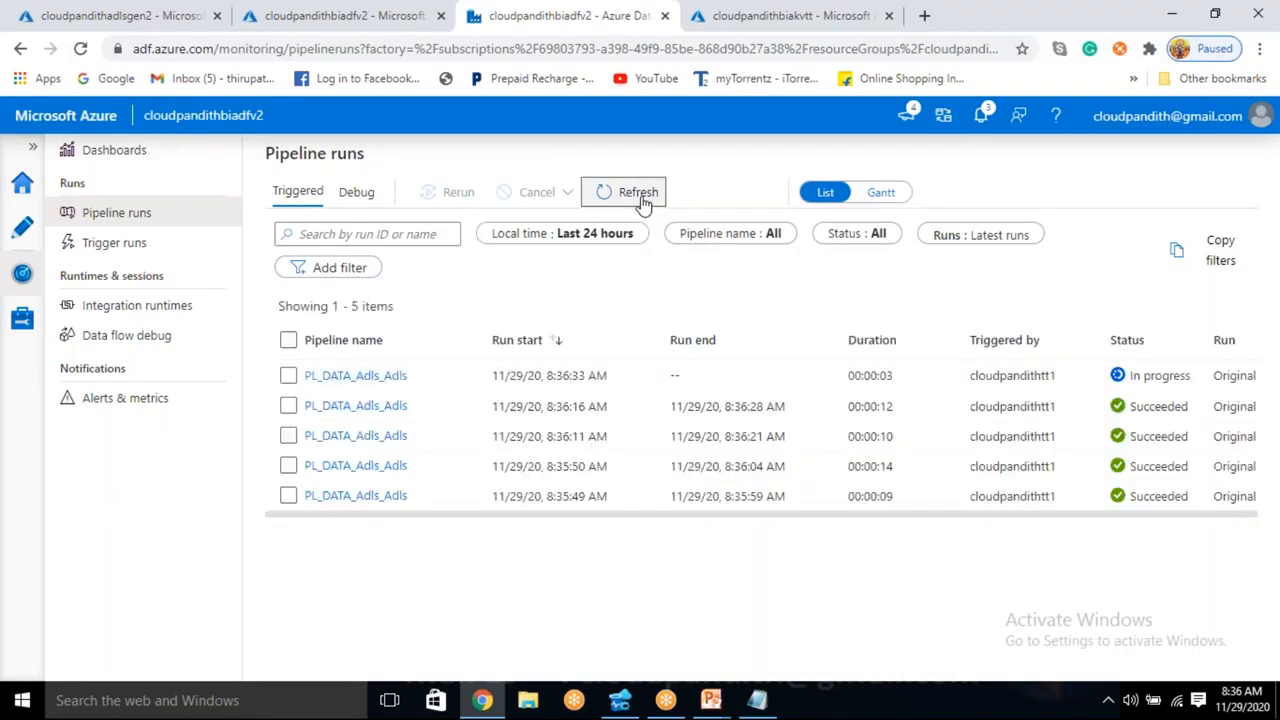
left_click(643, 198)
left_click(643, 198)
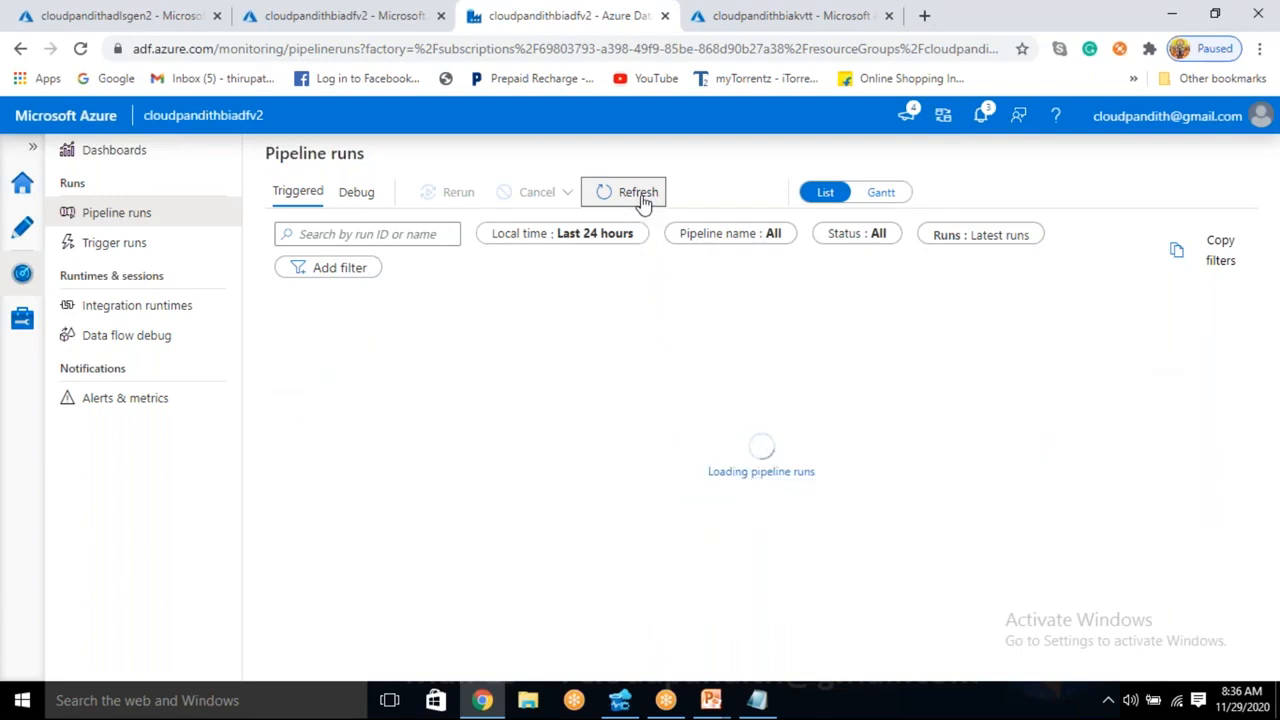
left_click(643, 198)
left_click(643, 198)
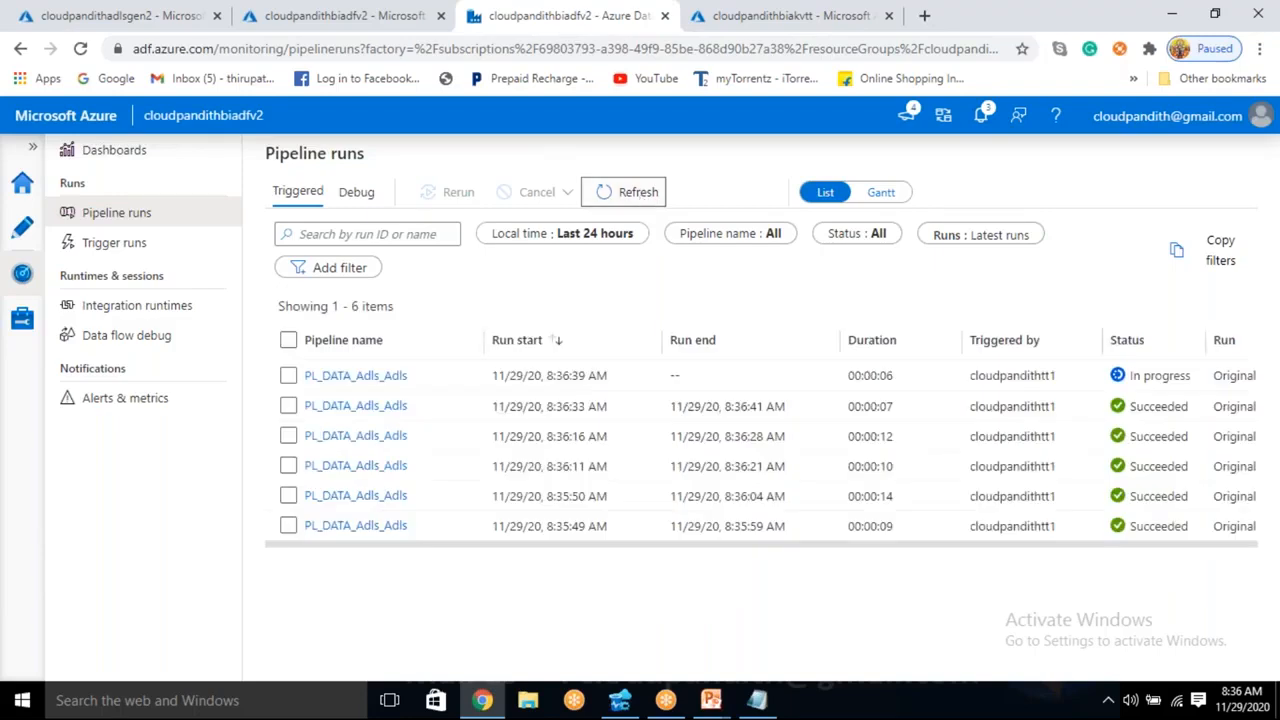
left_click(640, 192)
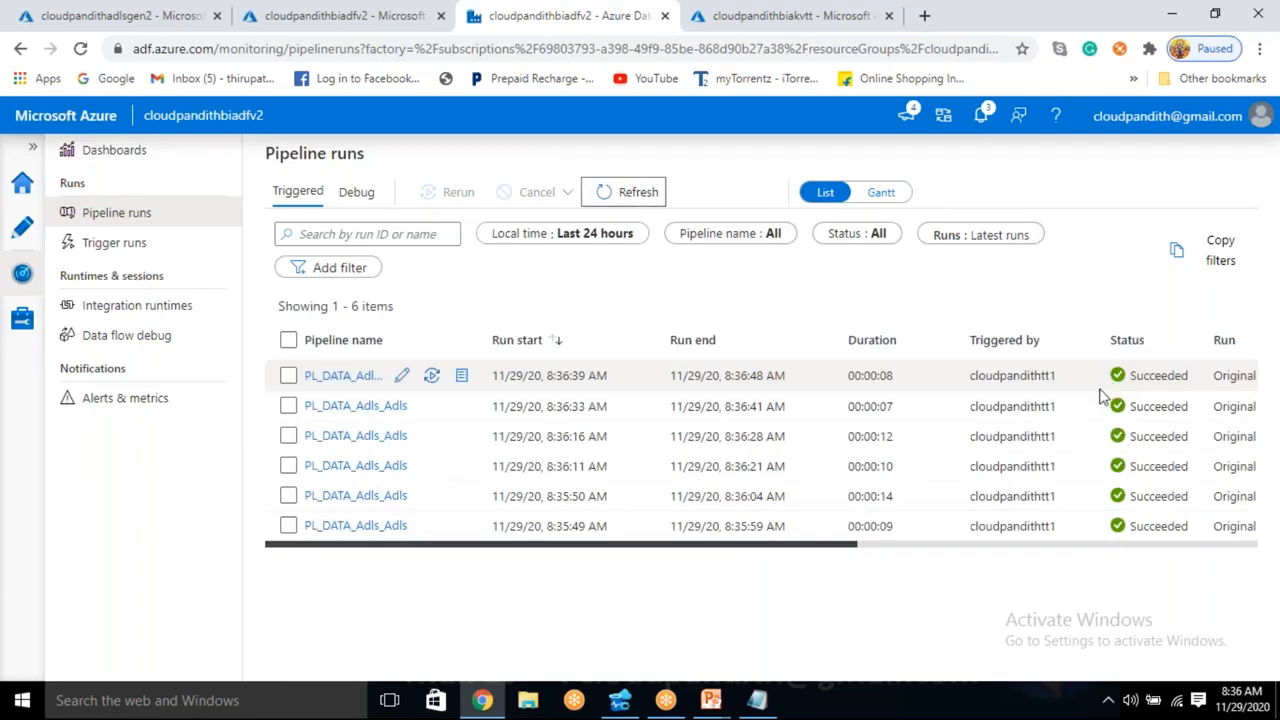
left_click(612, 201)
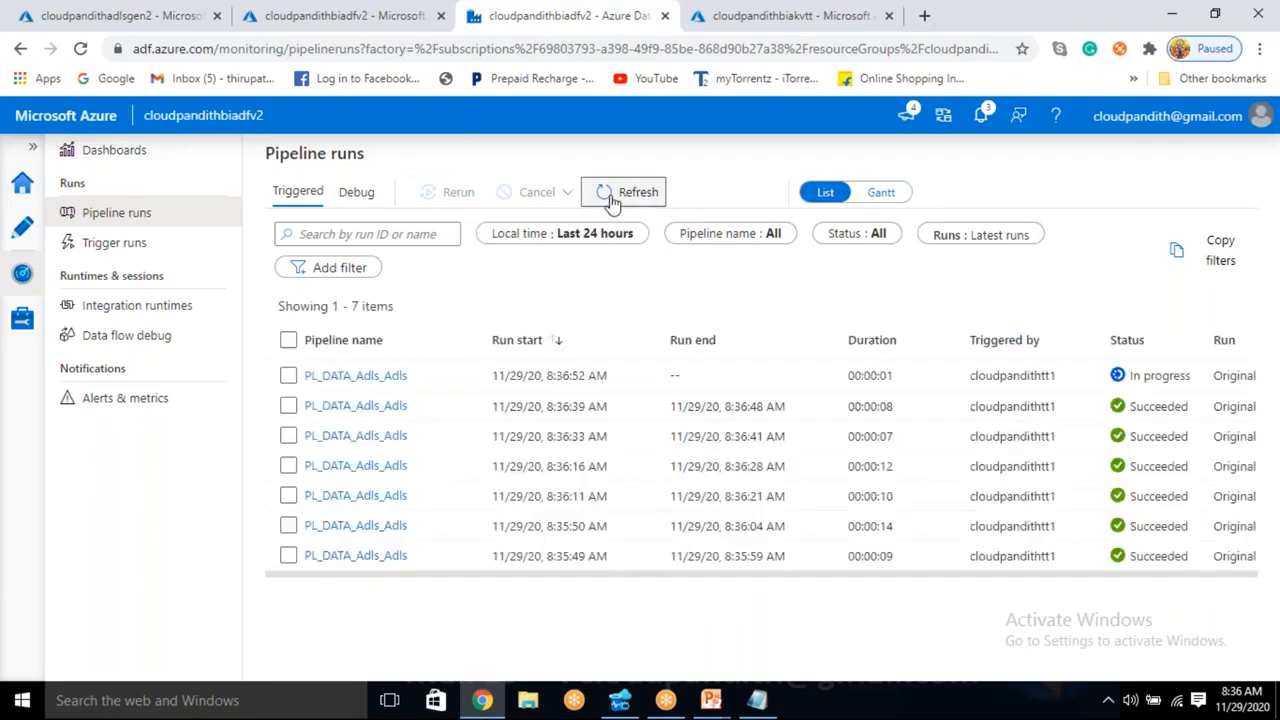
left_click(612, 197)
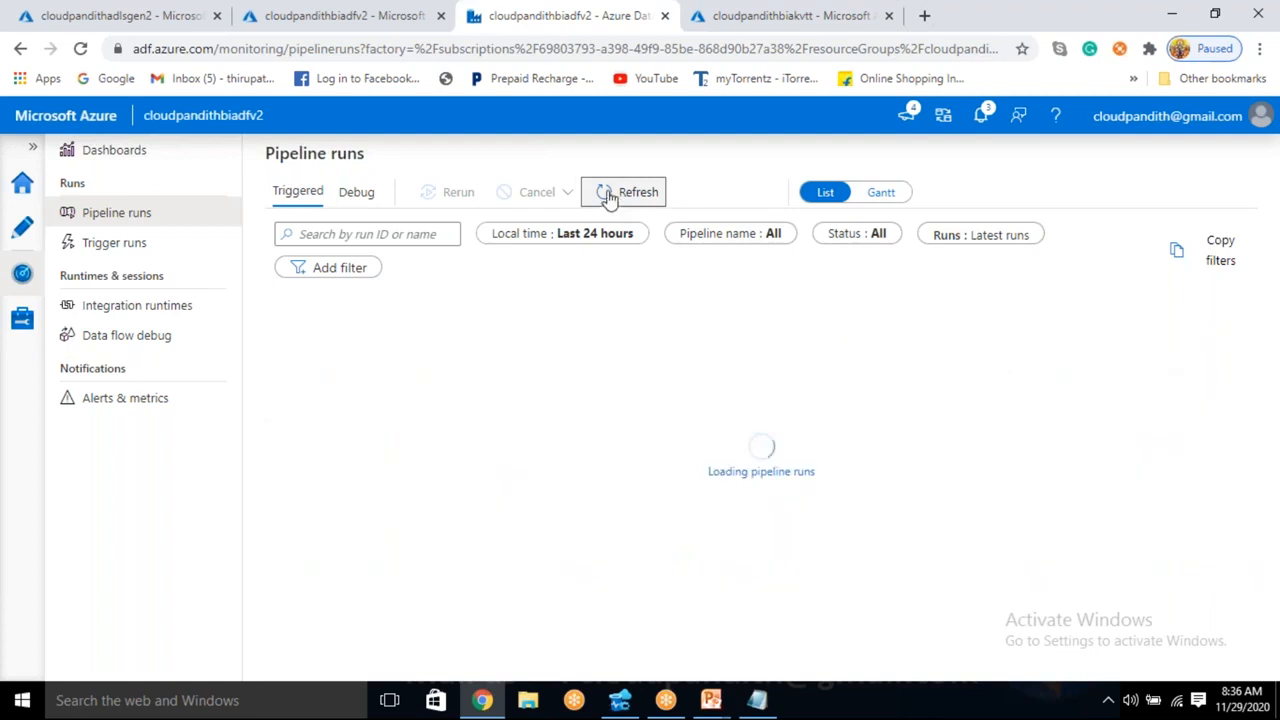
left_click(613, 199)
left_click(613, 199)
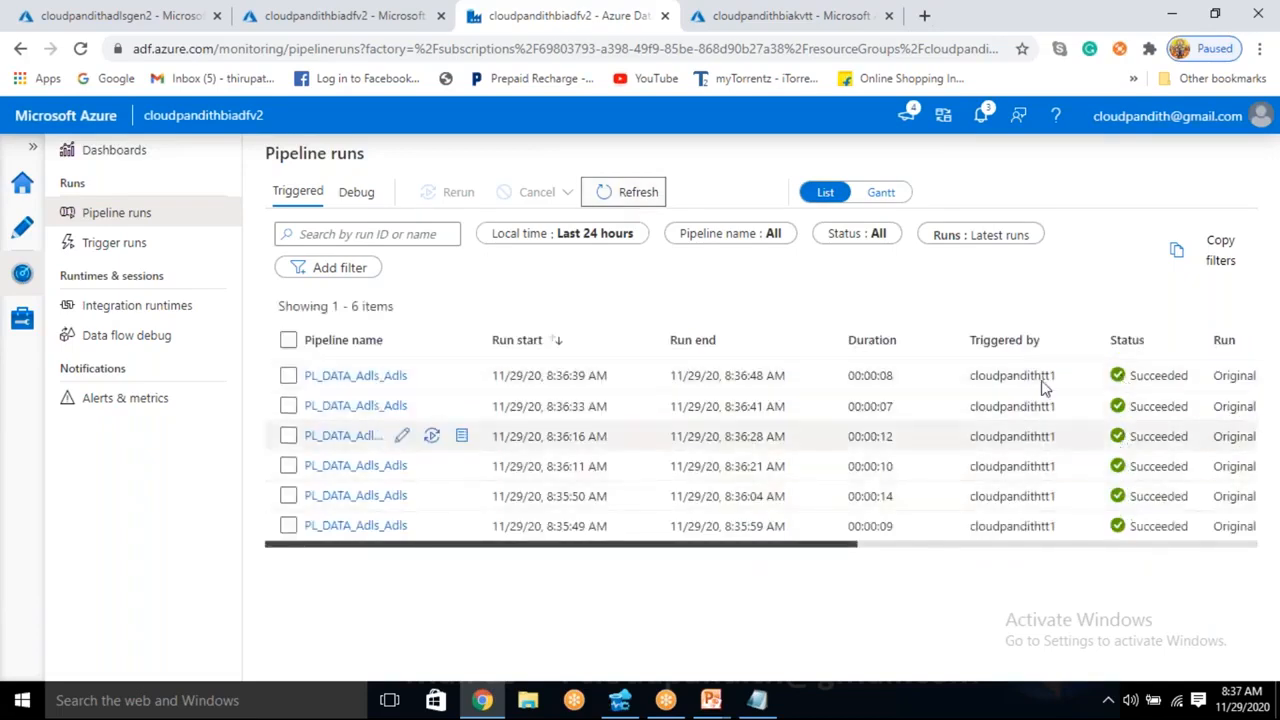
left_click(638, 200)
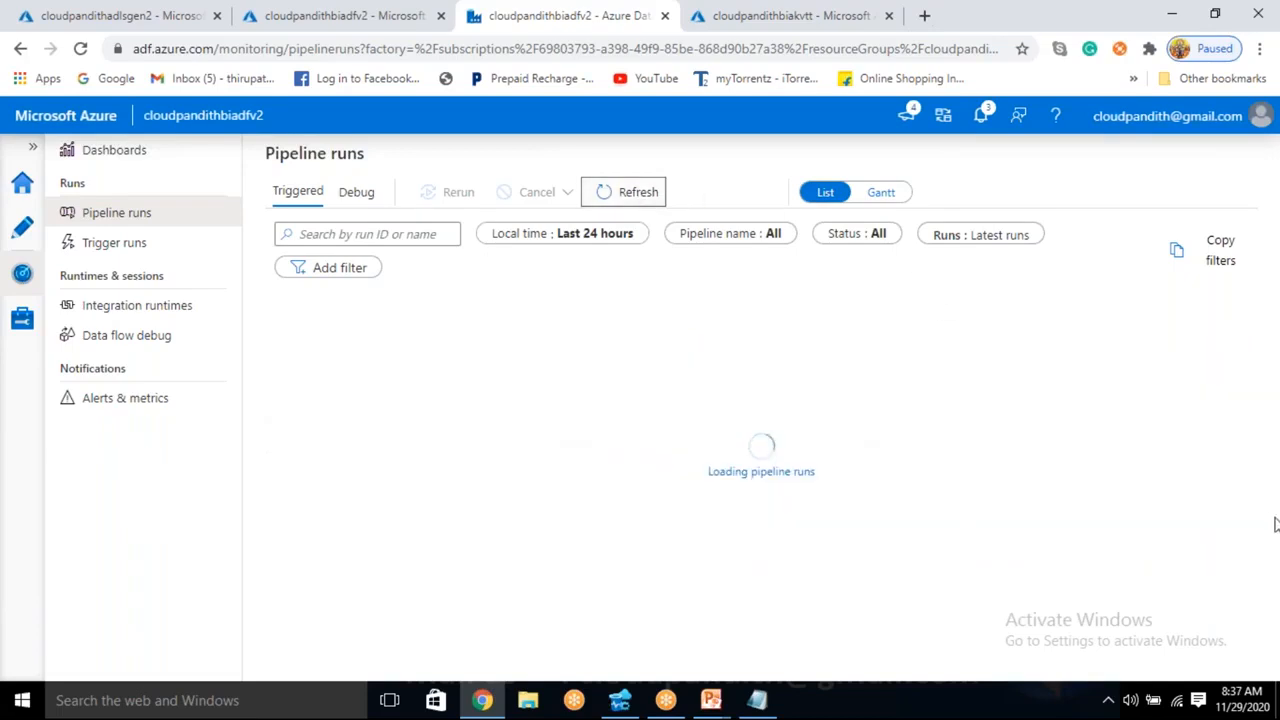
left_click_drag(1133, 376, 1180, 553)
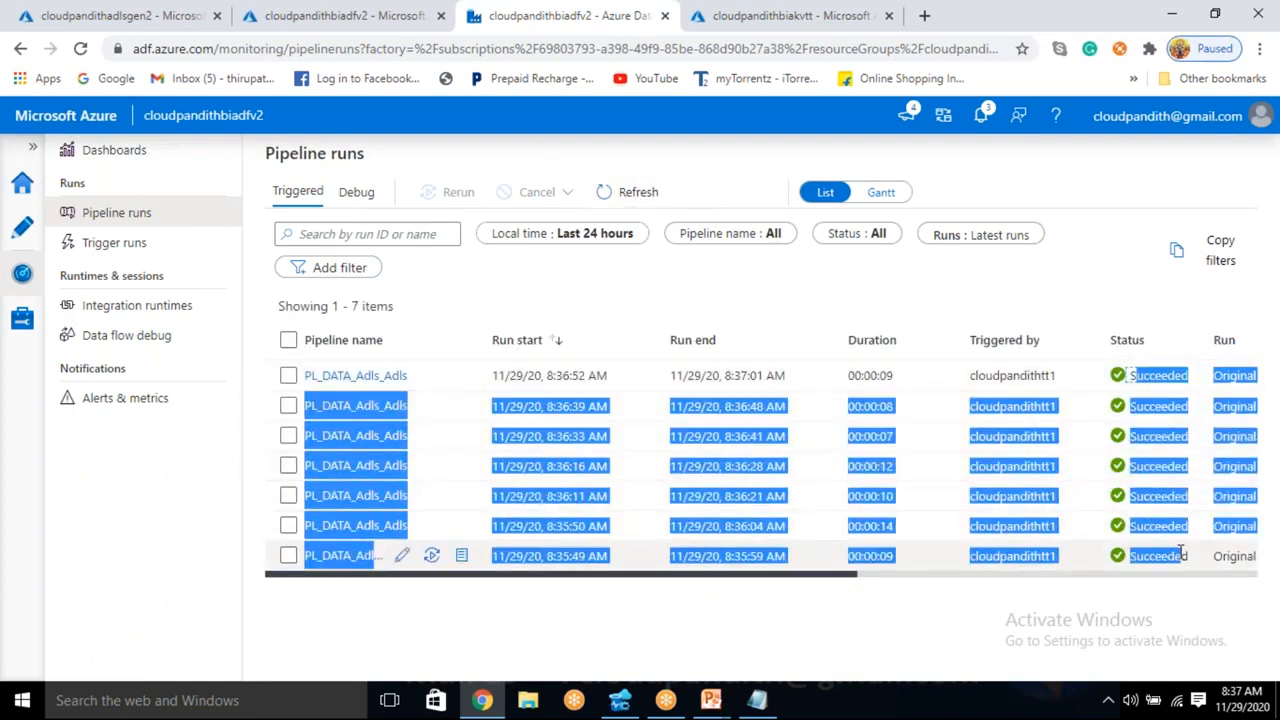
left_click(808, 622)
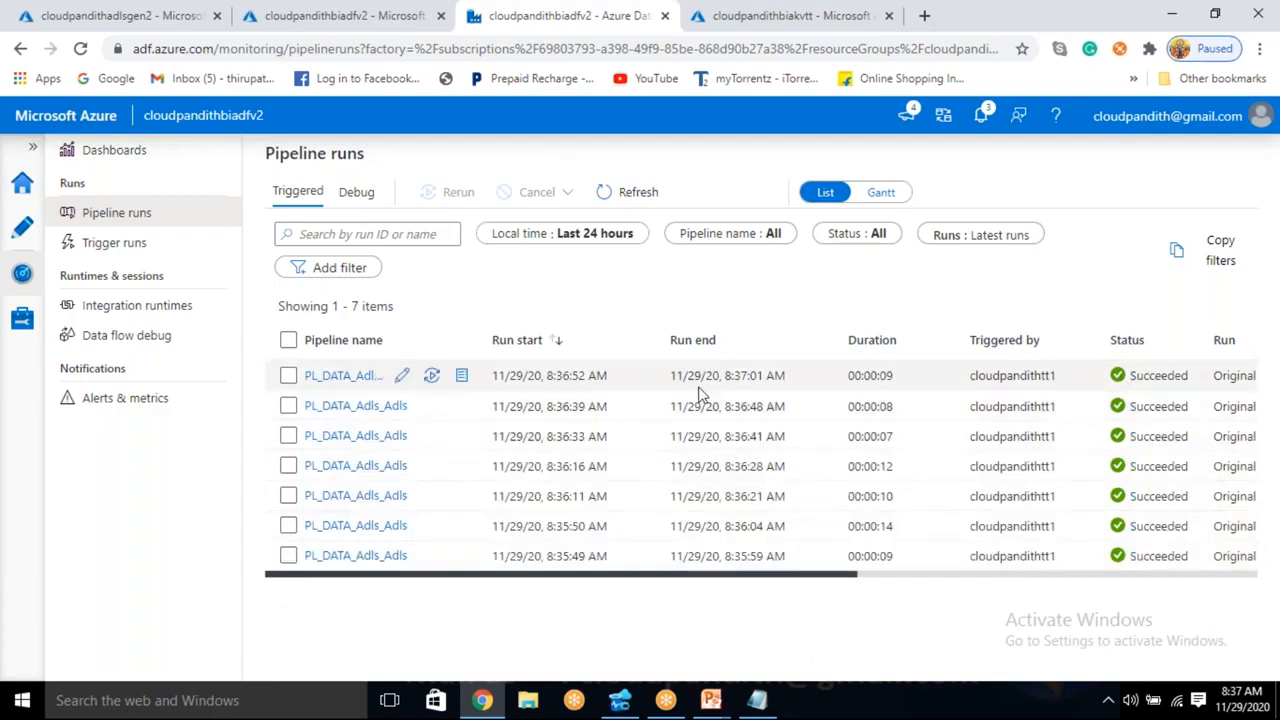
- Open the earliest run's parameters, widen the value column, and examine the trigger start, window start and window end times
left_click_drag(849, 577, 1062, 558)
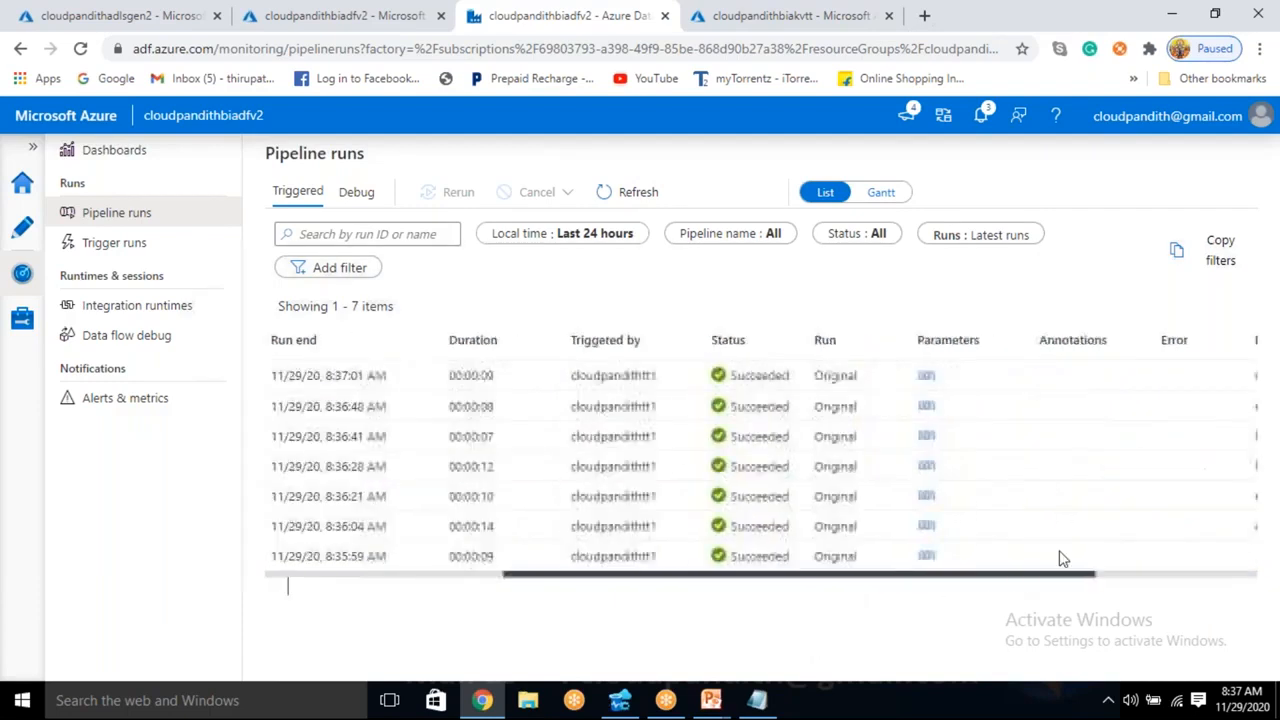
left_click(927, 558)
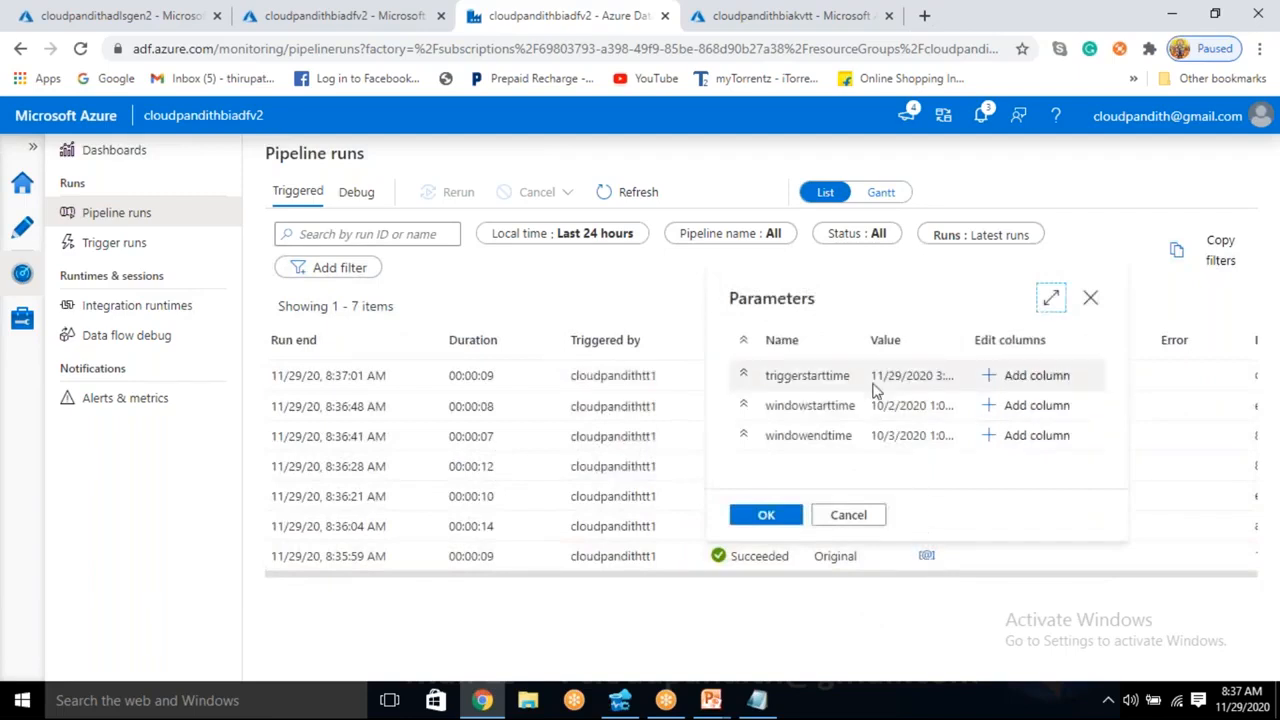
left_click_drag(873, 376, 1060, 343)
left_click_drag(940, 375, 973, 375)
left_click_drag(871, 405, 912, 440)
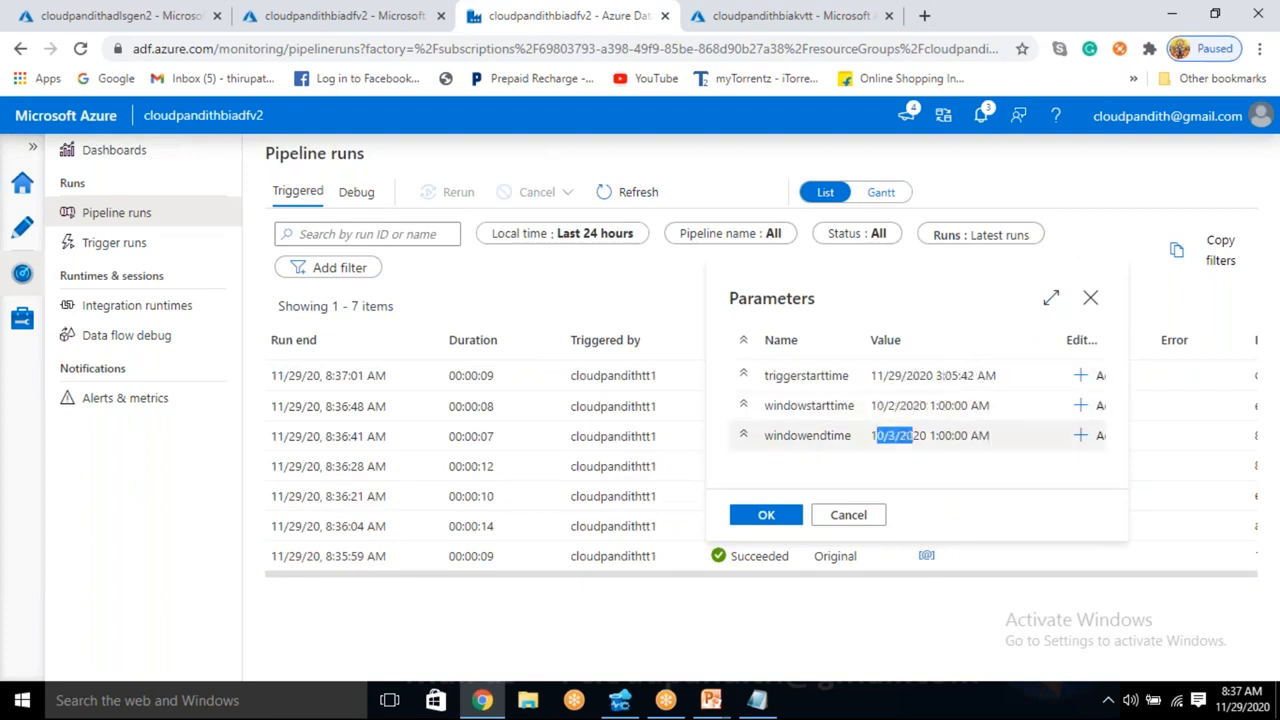
left_click_drag(937, 406, 962, 406)
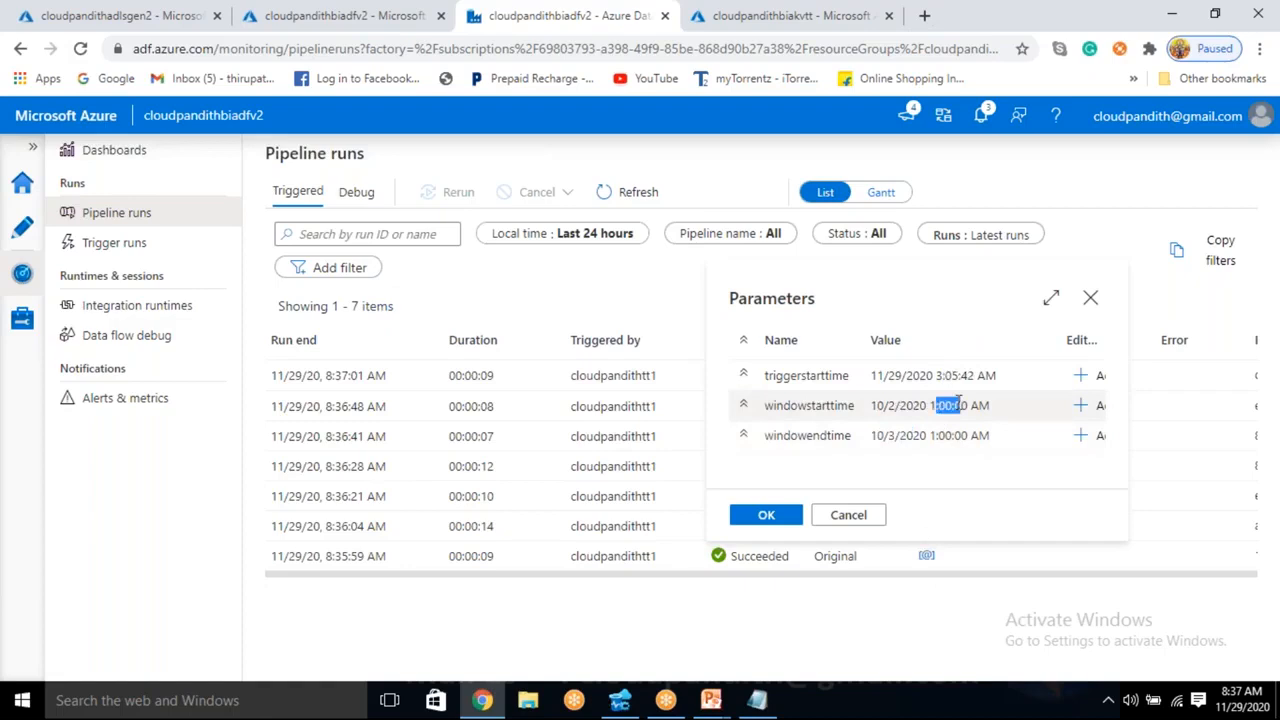
- Open the parameters of the run that ended at 8:36:04 AM, widen the value column, and examine the window start and end times
left_click(903, 629)
left_click(927, 526)
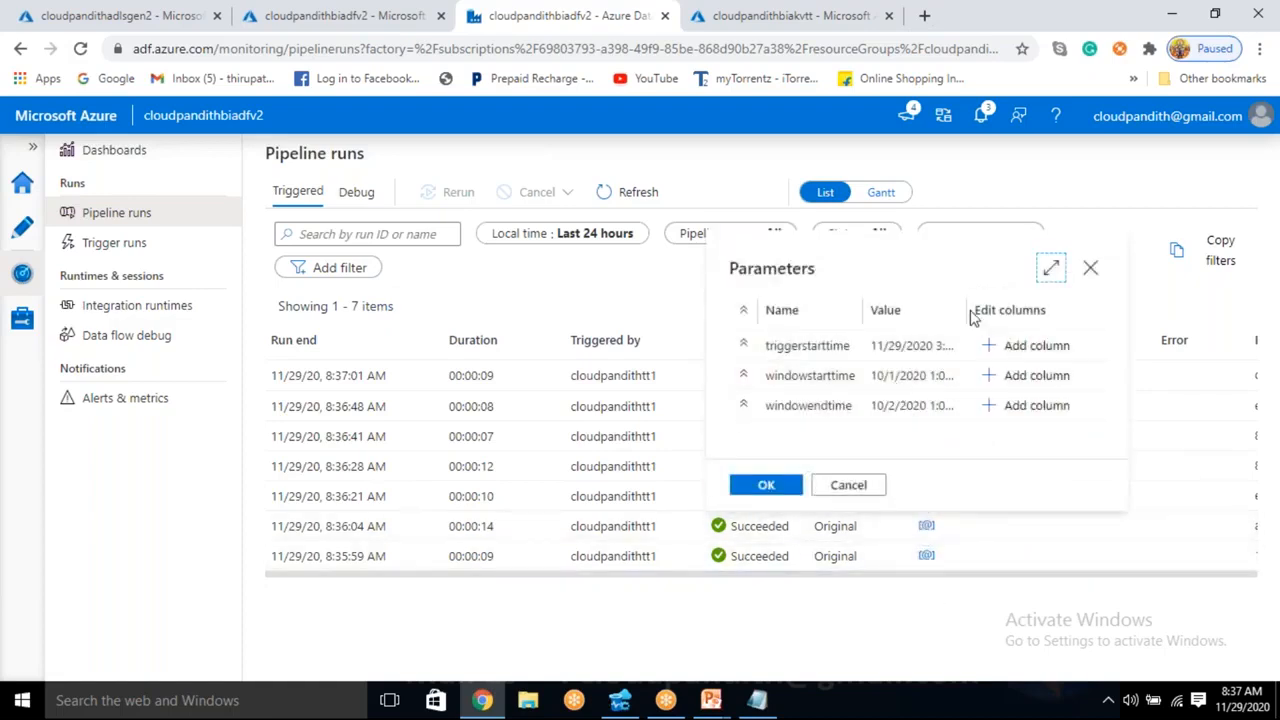
left_click_drag(968, 312, 1066, 314)
left_click_drag(944, 376, 959, 410)
left_click_drag(889, 377, 928, 408)
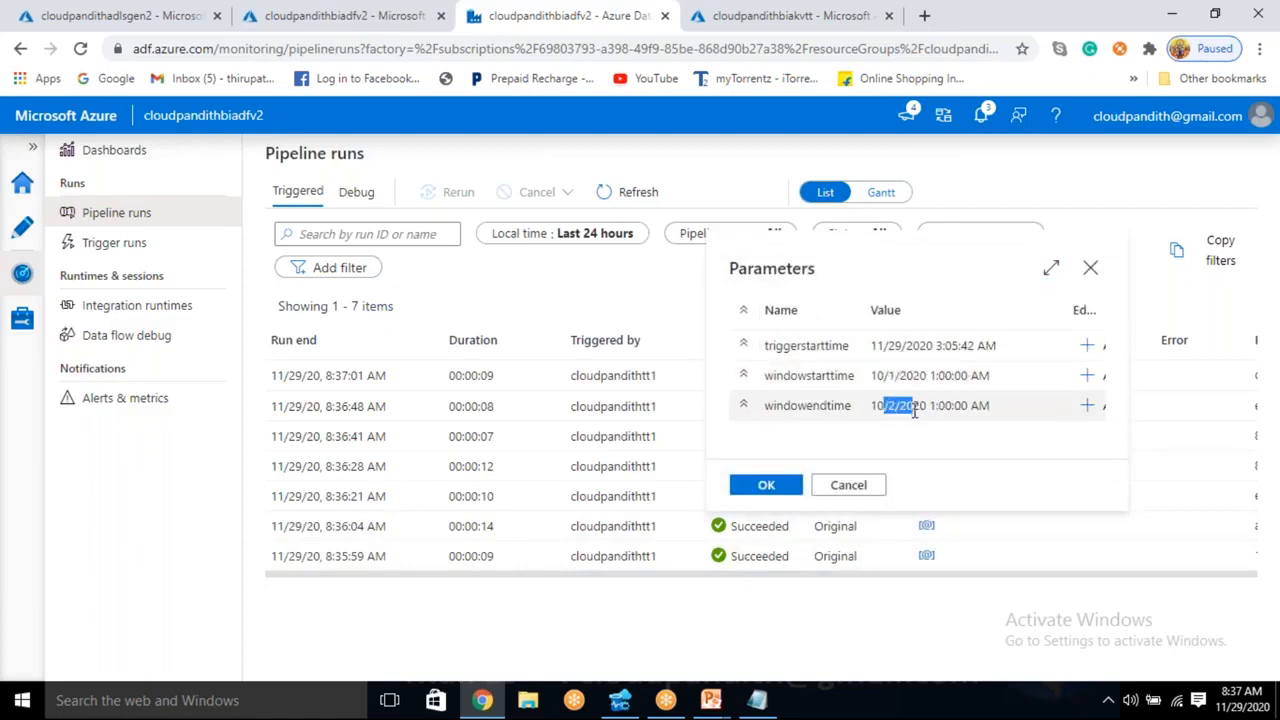
left_click(870, 586)
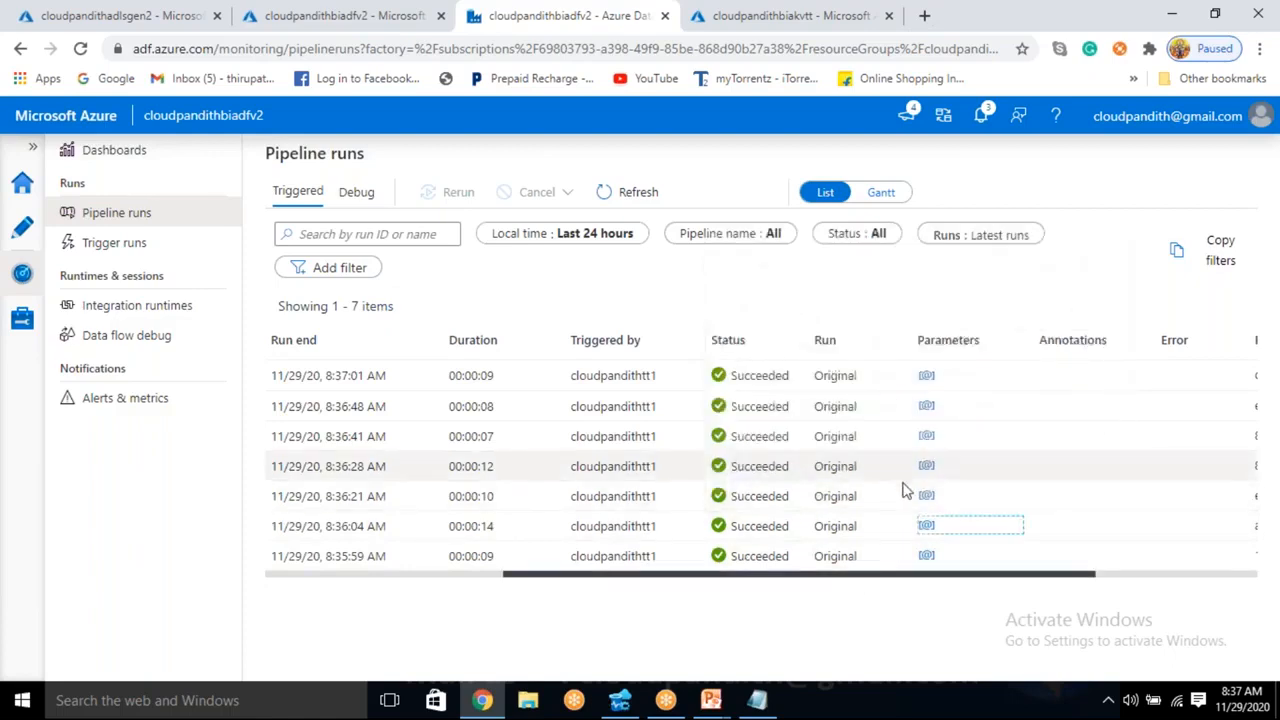
left_click(840, 617)
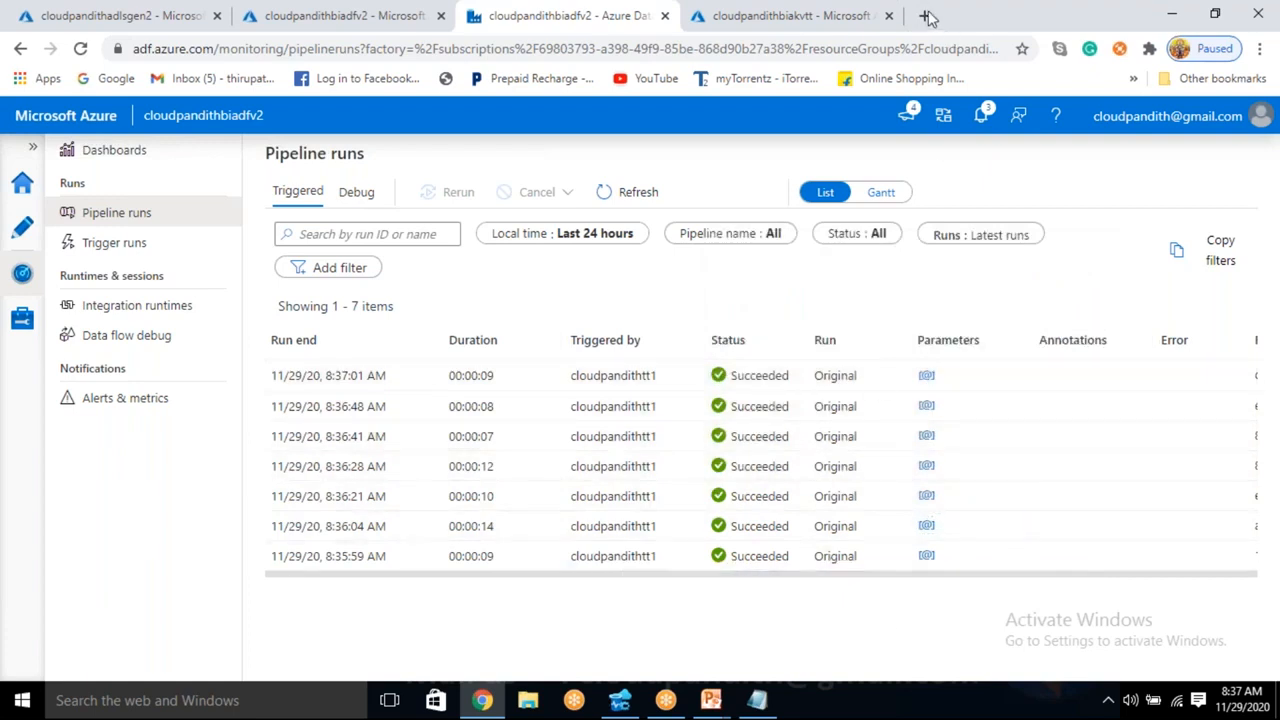
- Refresh the cloudpandithadlsgen2 containers and browse cp1output to the 2020/10/07 directory to examine its copied files
left_click(158, 12)
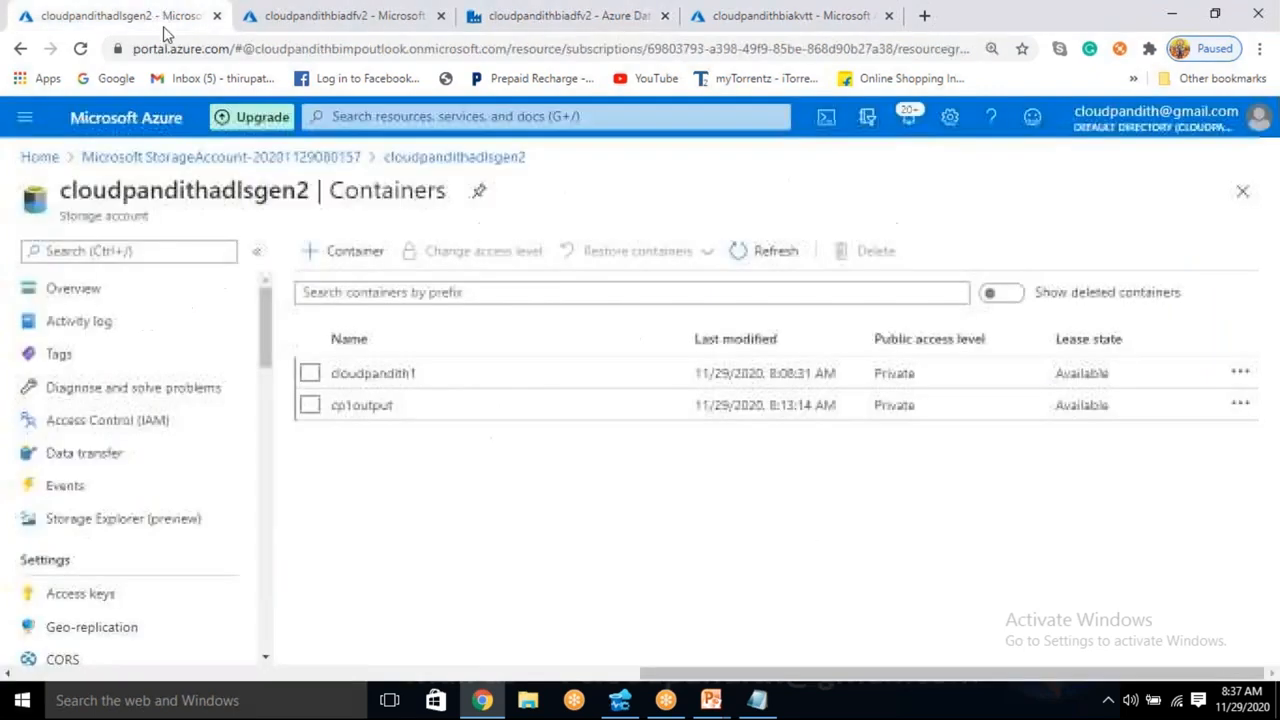
left_click(776, 255)
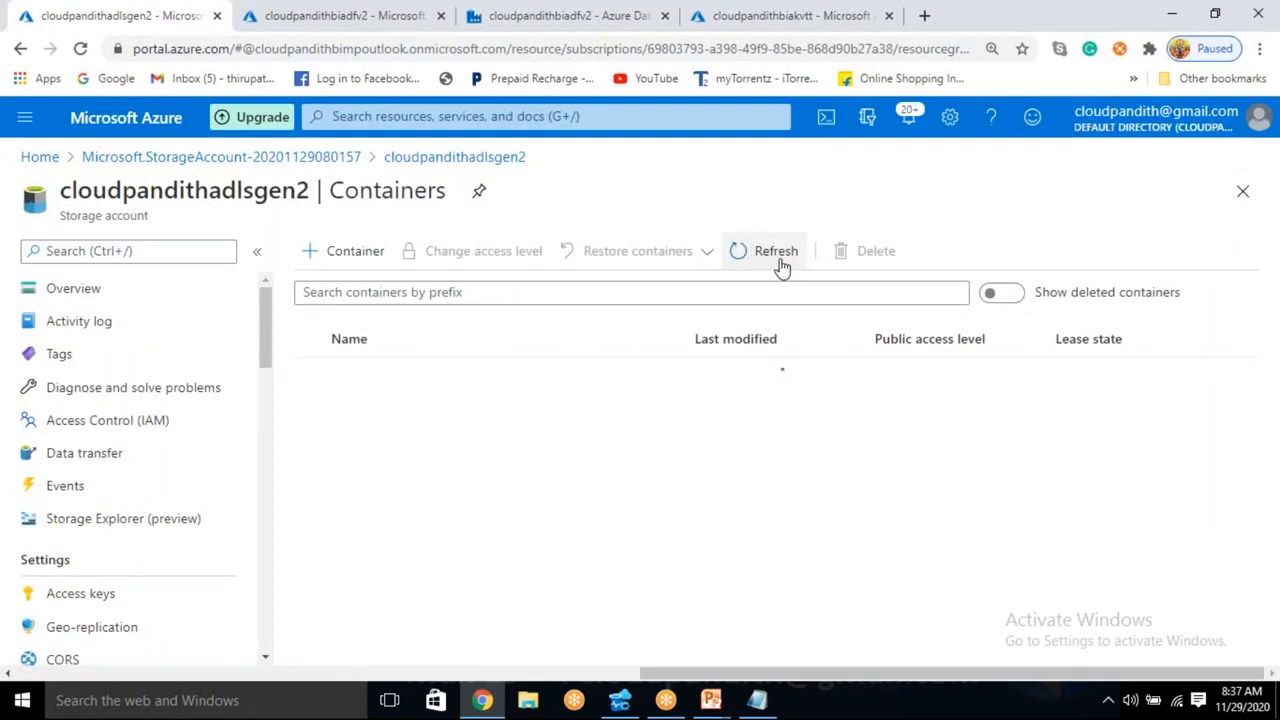
left_click(376, 410)
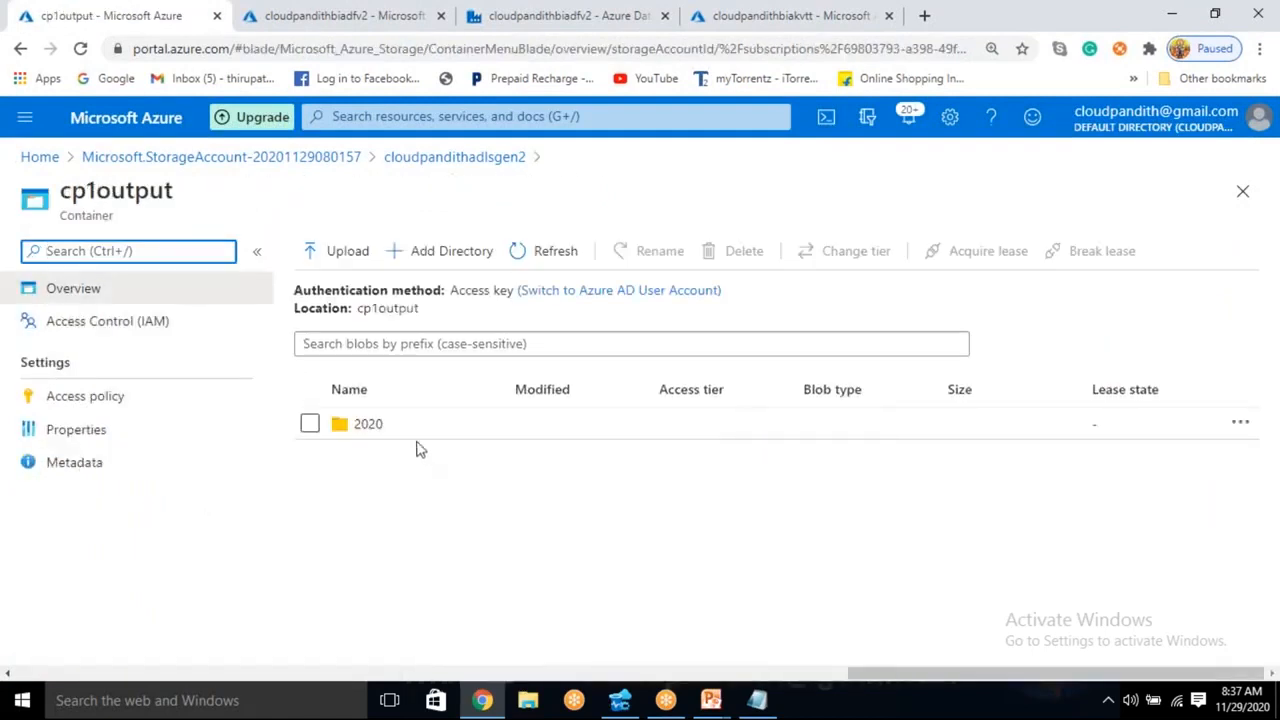
left_click(410, 440)
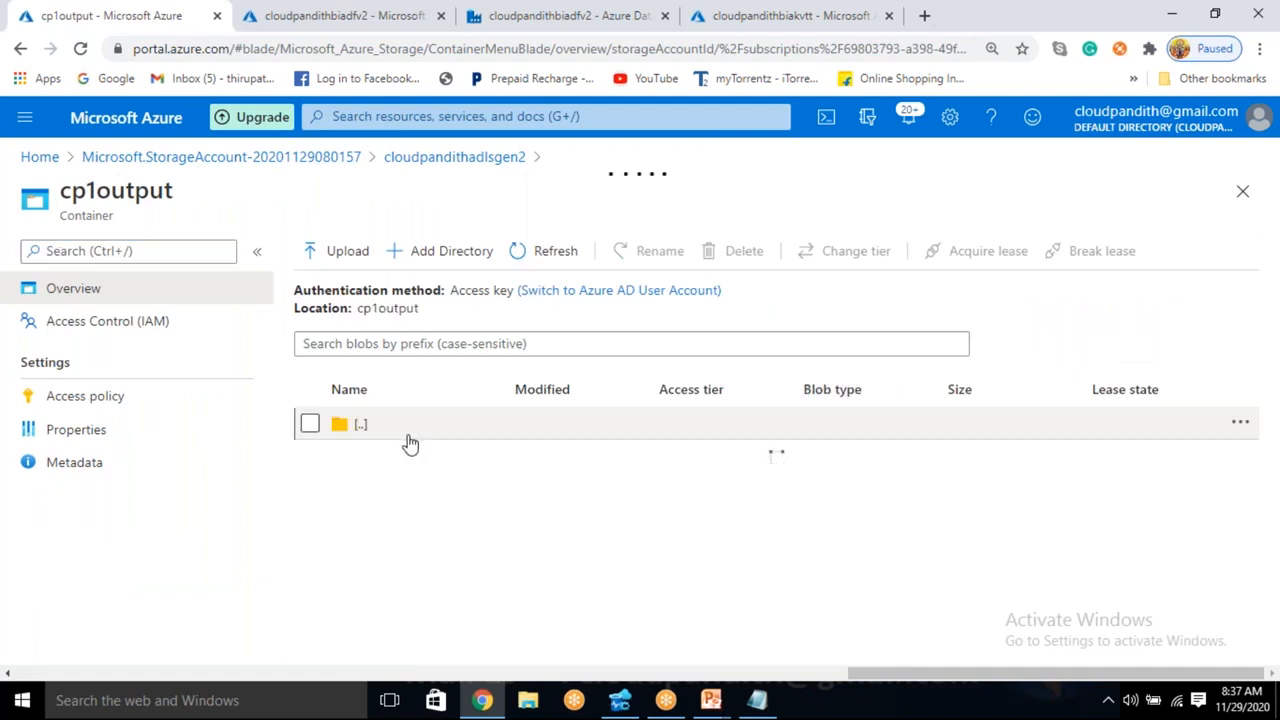
left_click(358, 455)
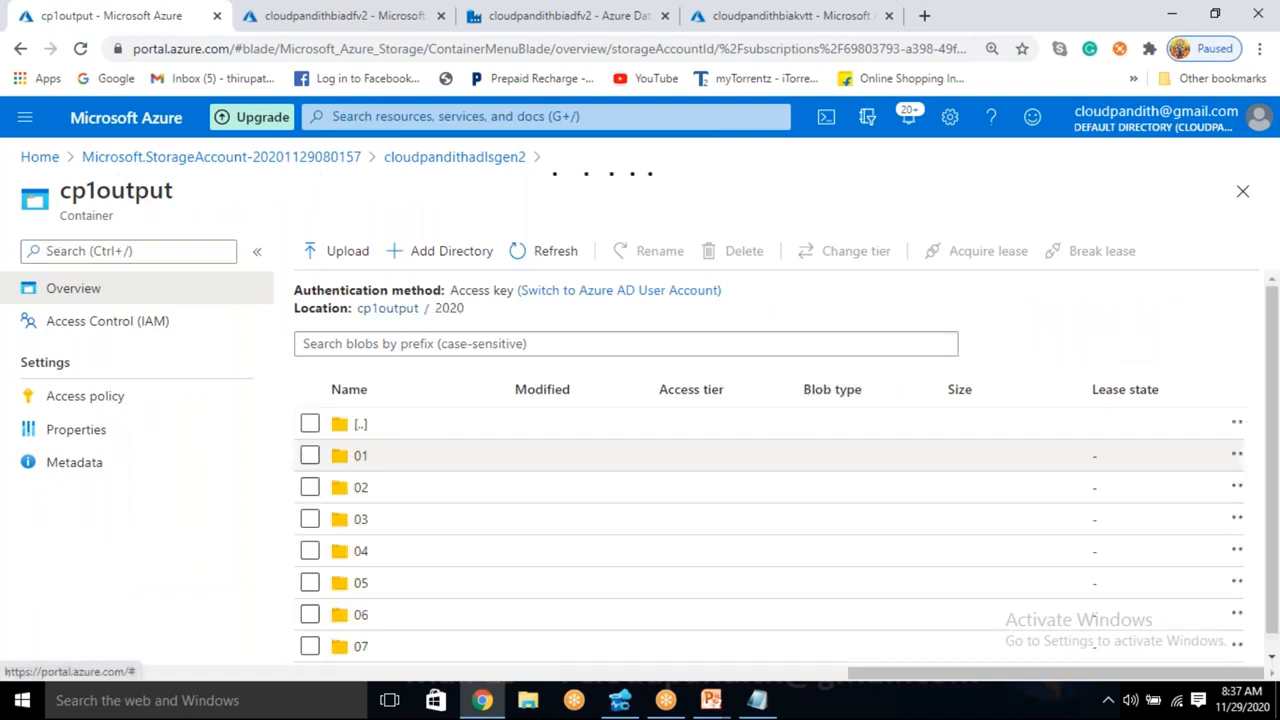
scroll(398, 642, "down", 1)
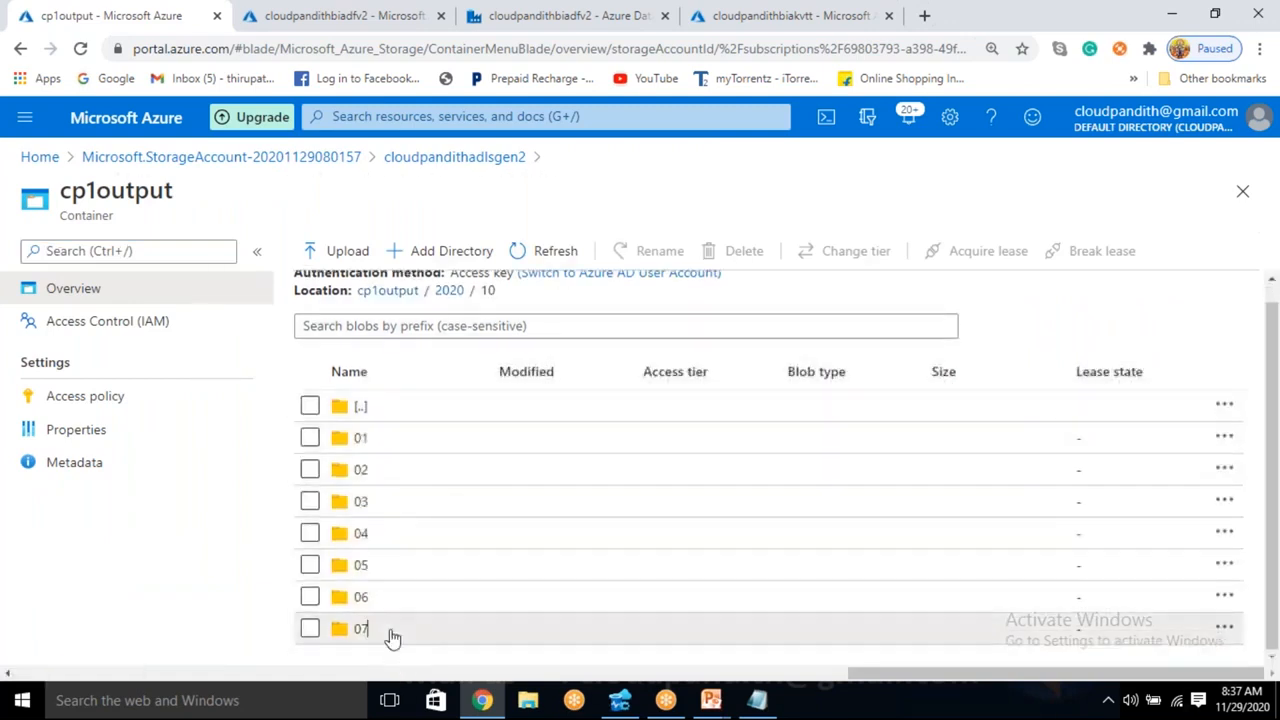
left_click(391, 630)
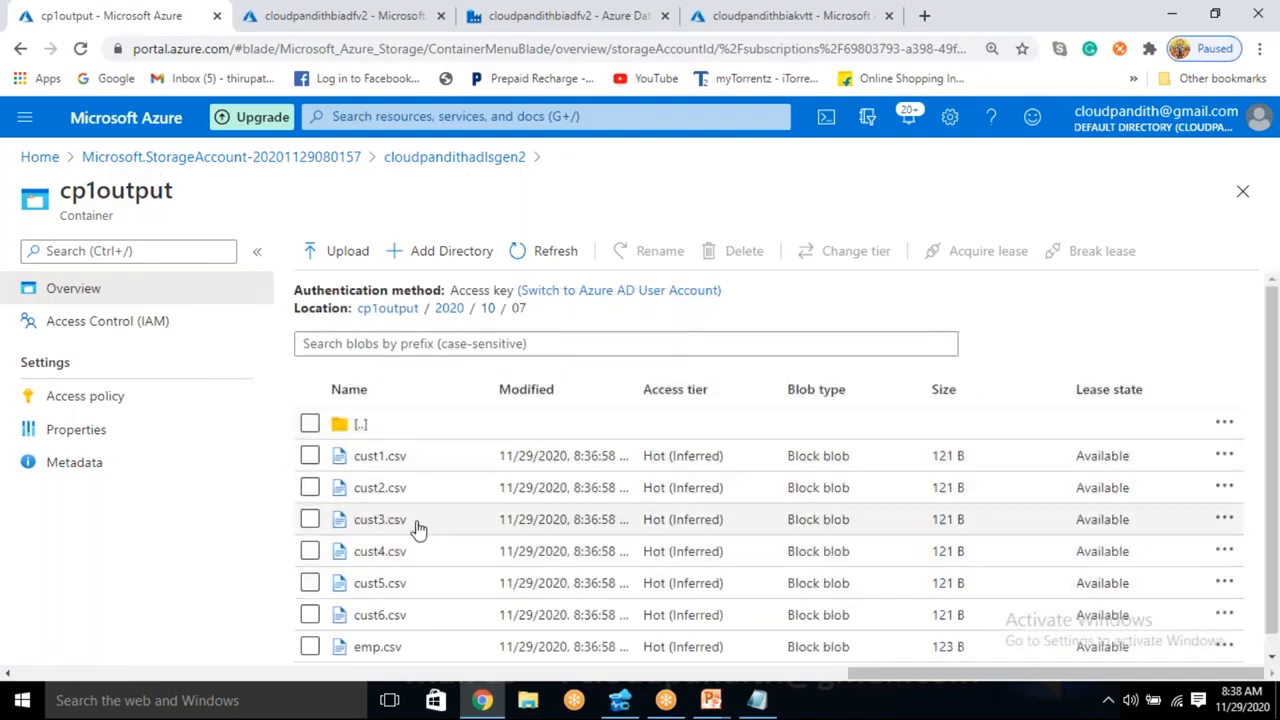
scroll(414, 548, "down", 1)
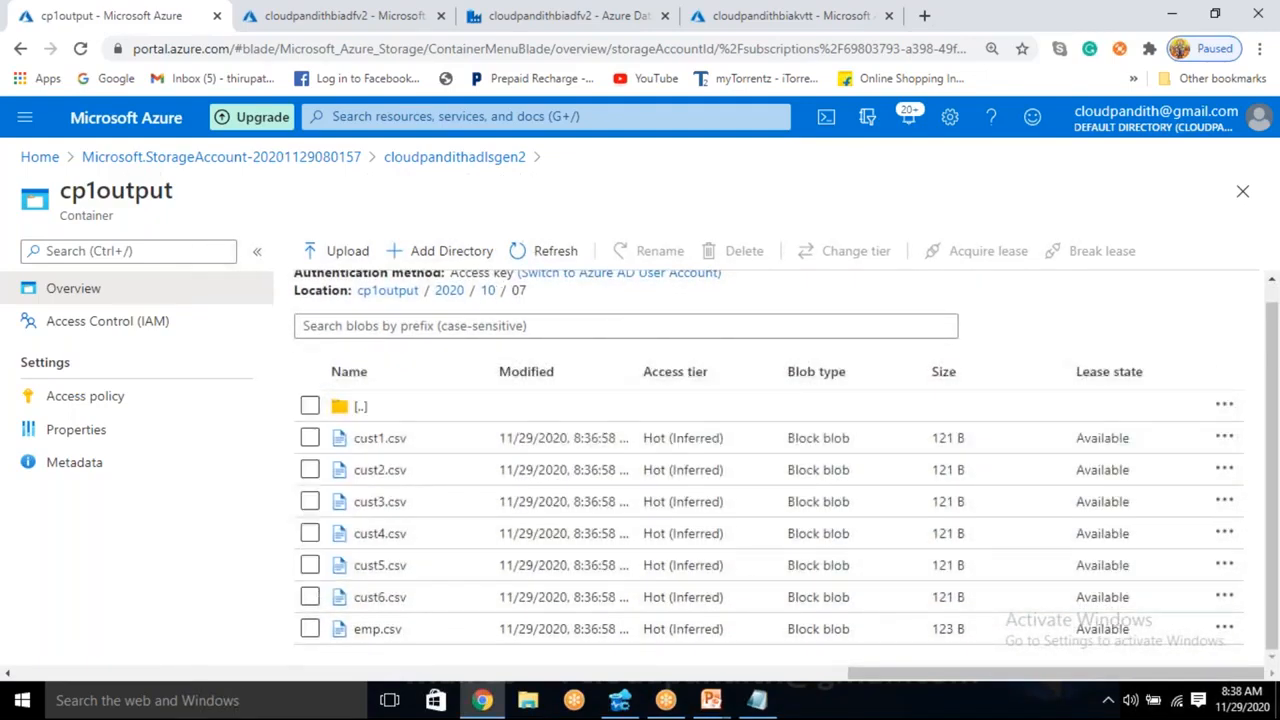
- Check the copied files in the 2020/10/04 directory and return to the cp1output container root
left_click(488, 290)
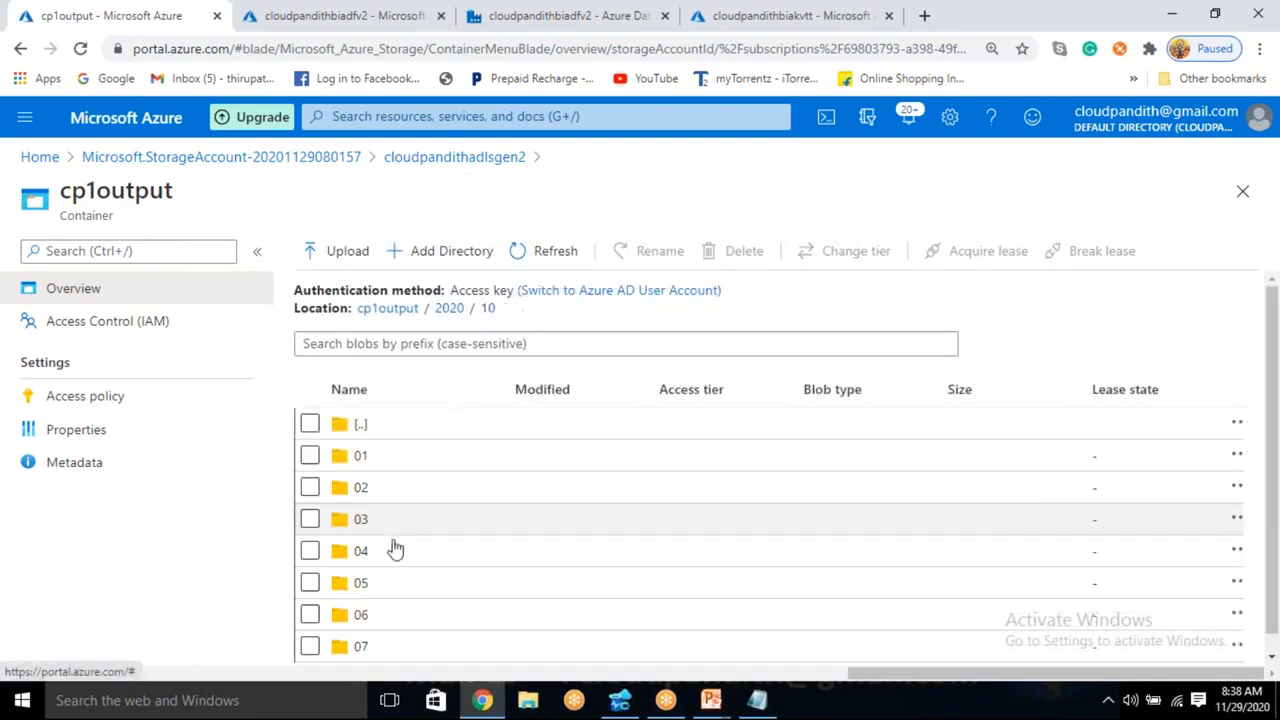
left_click(390, 552)
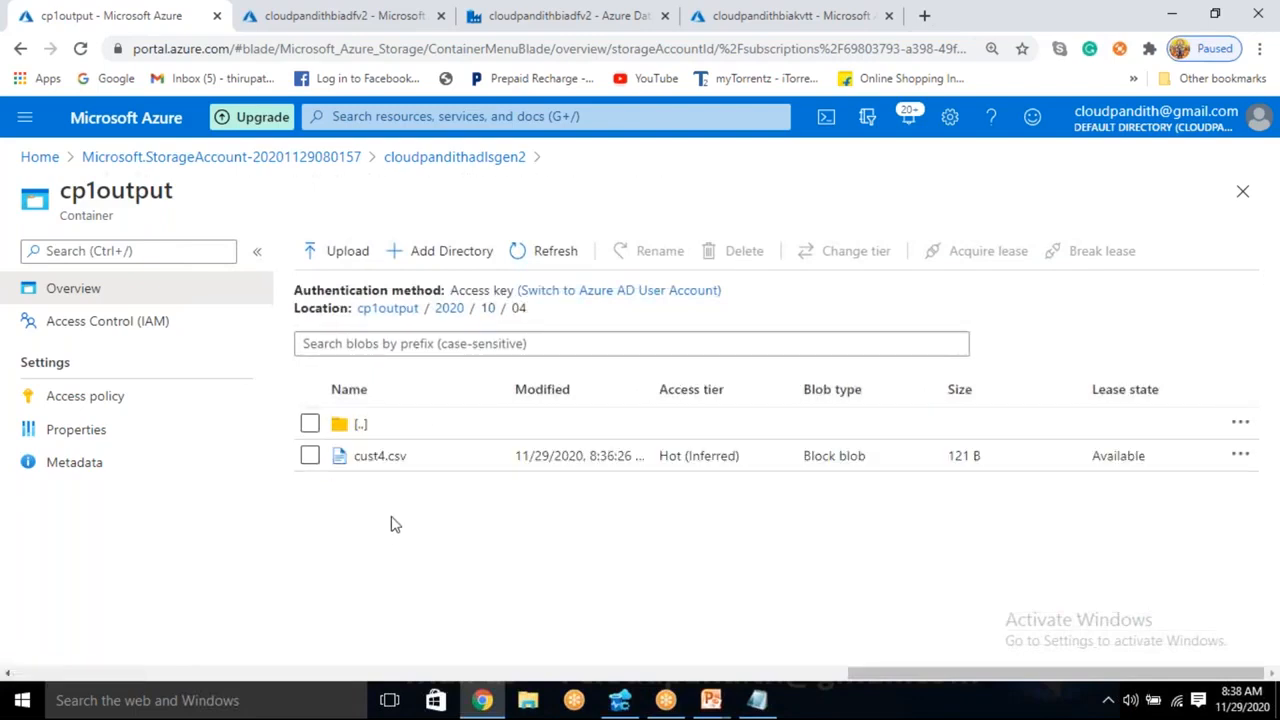
left_click(404, 310)
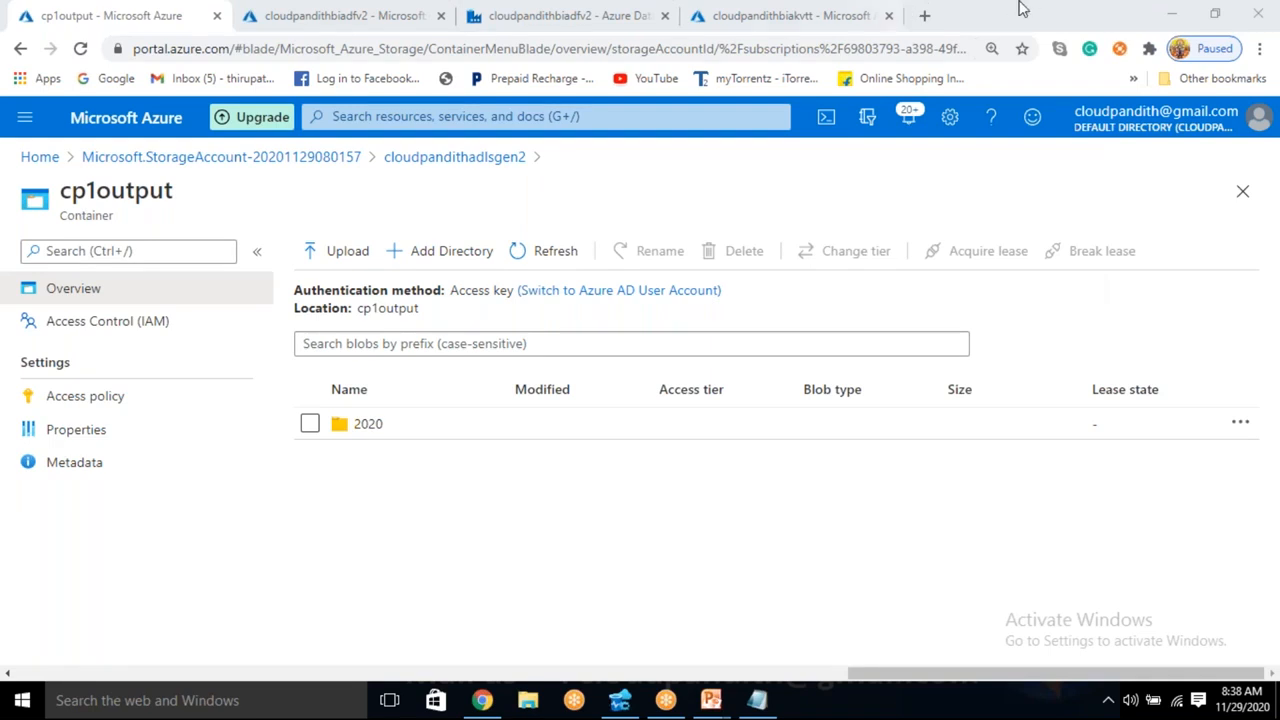
- Switch to the secrets list of the cloudpandithbiakvtt key vault
left_click(764, 14)
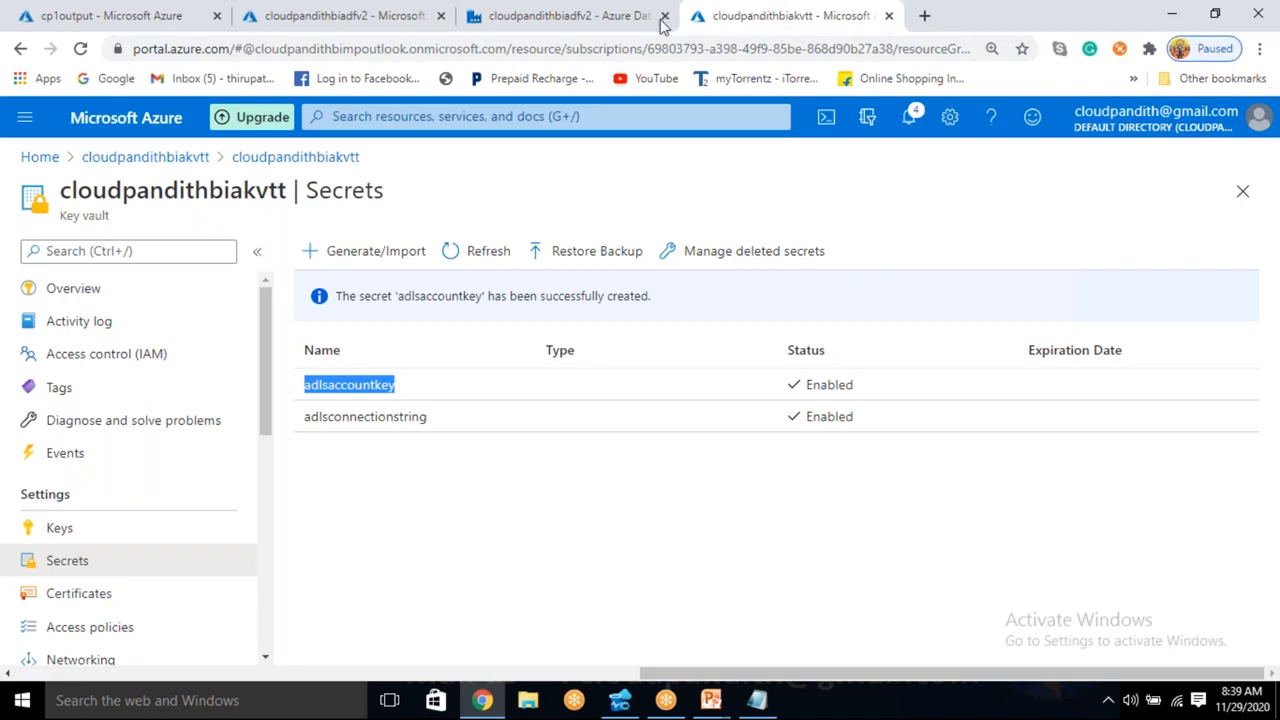
- Check the portal notifications from the cloudpandithbiadfv2 data factory overview
left_click(605, 10)
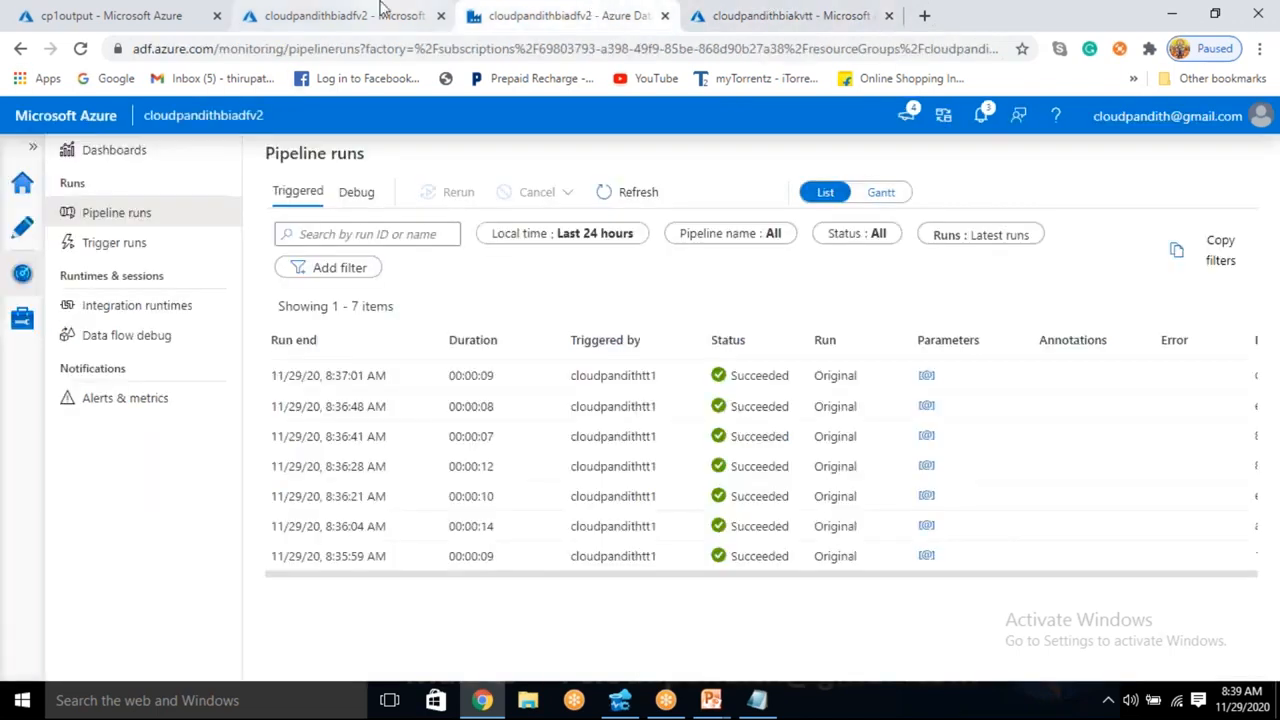
left_click(340, 15)
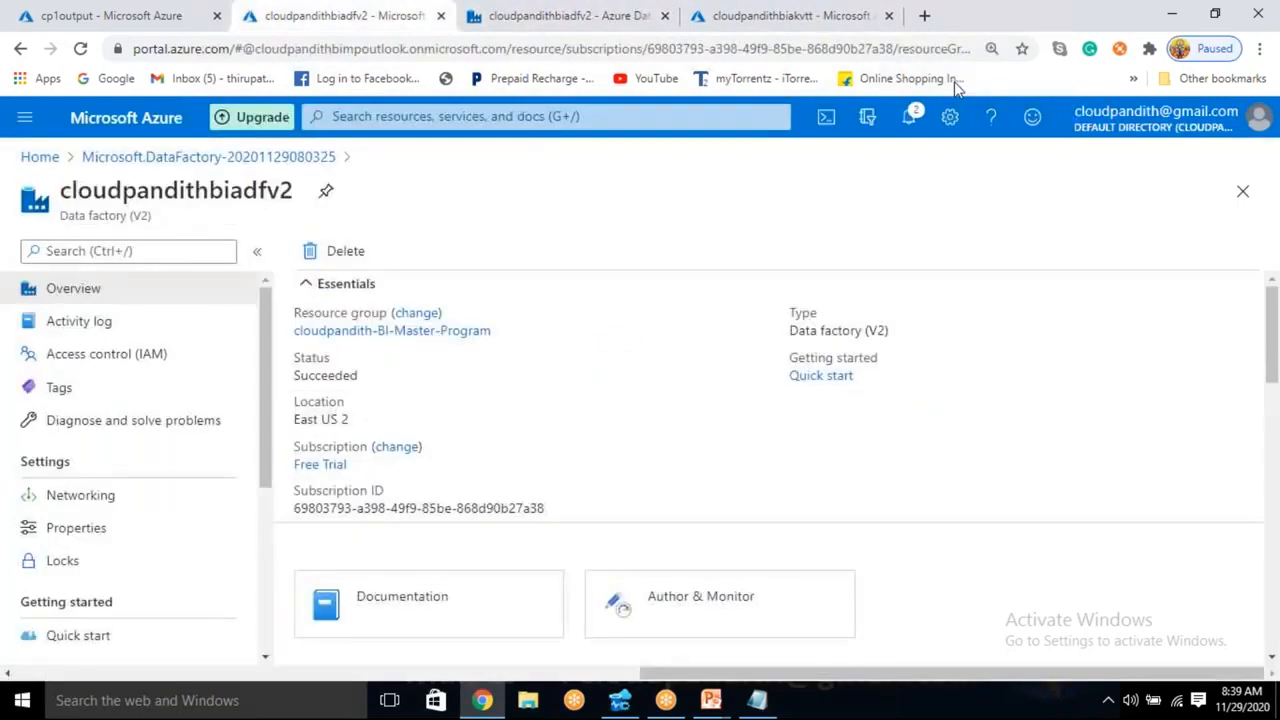
left_click(881, 164)
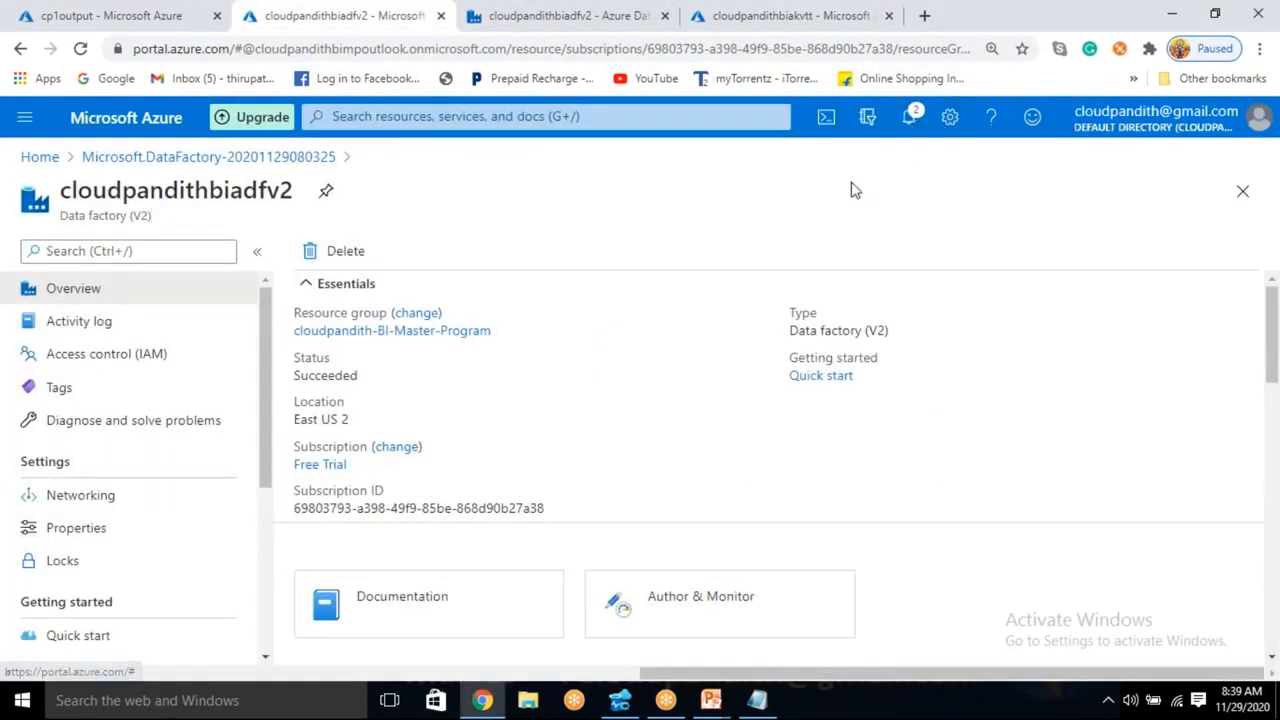
left_click(908, 122)
left_click(908, 122)
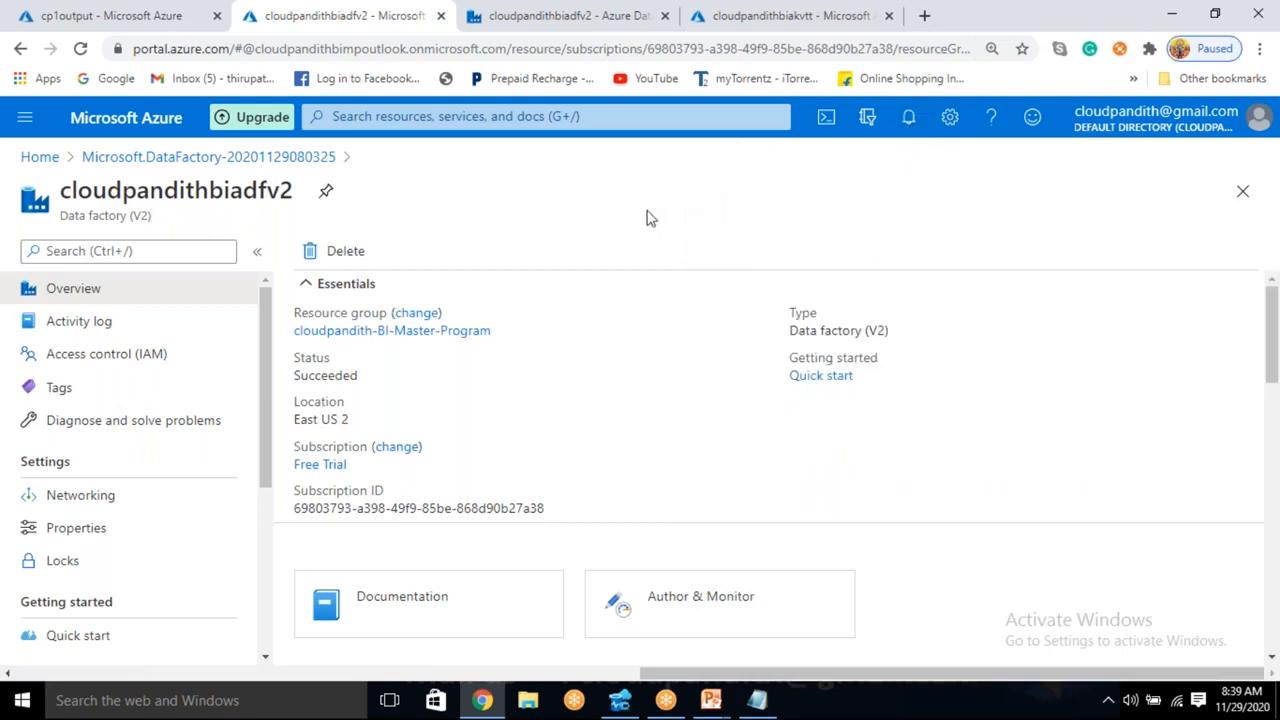
- Delete the cloudpandithtt1 trigger from the cloudpandithbiadfv2 data factory
left_click(585, 13)
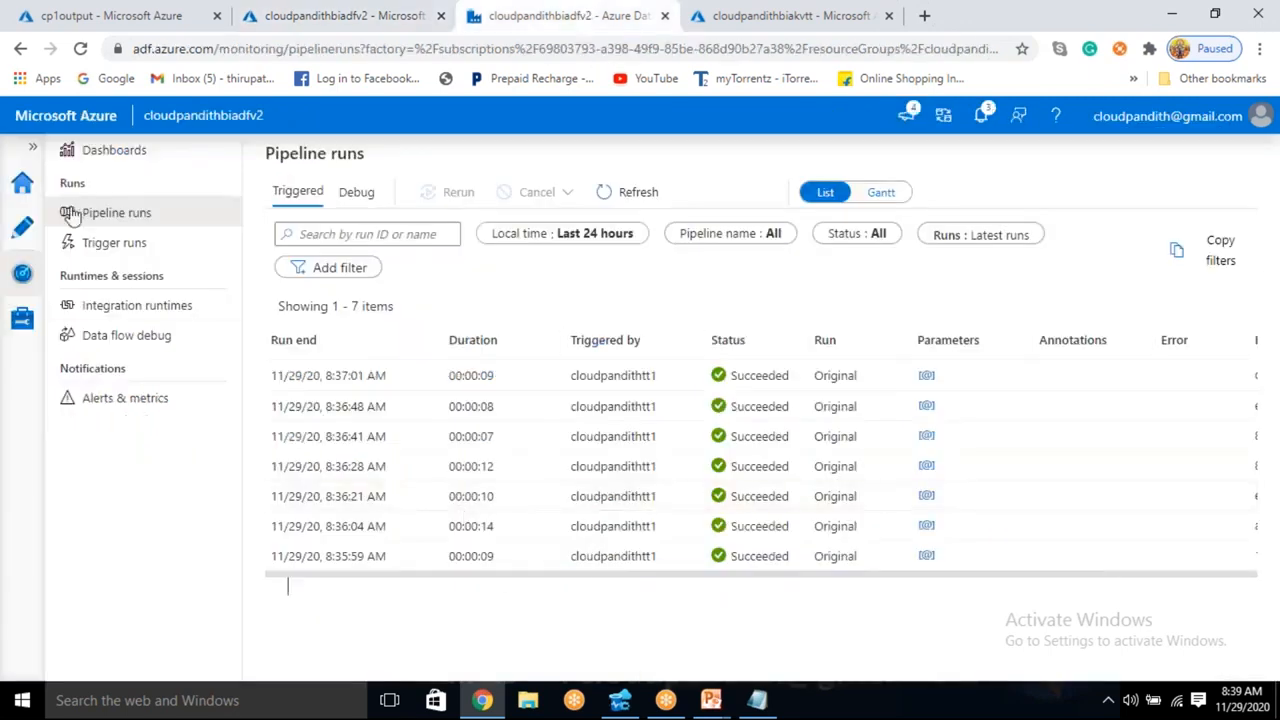
left_click(25, 234)
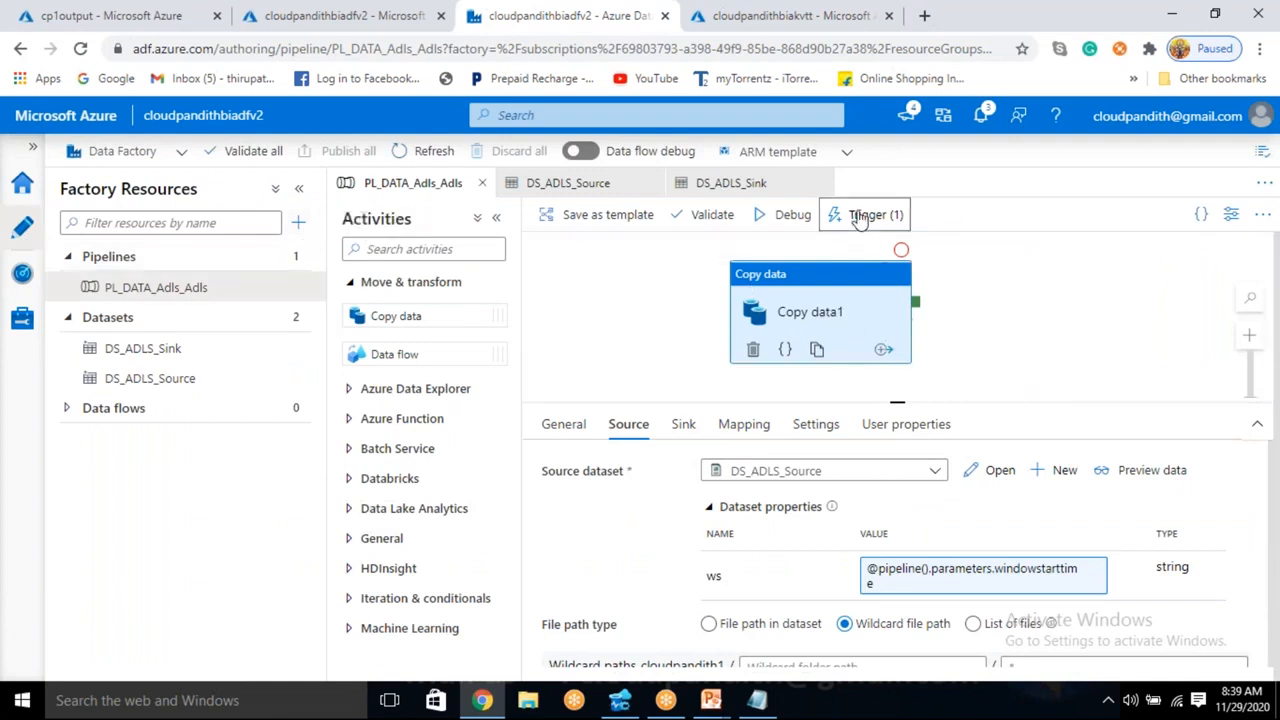
left_click(858, 214)
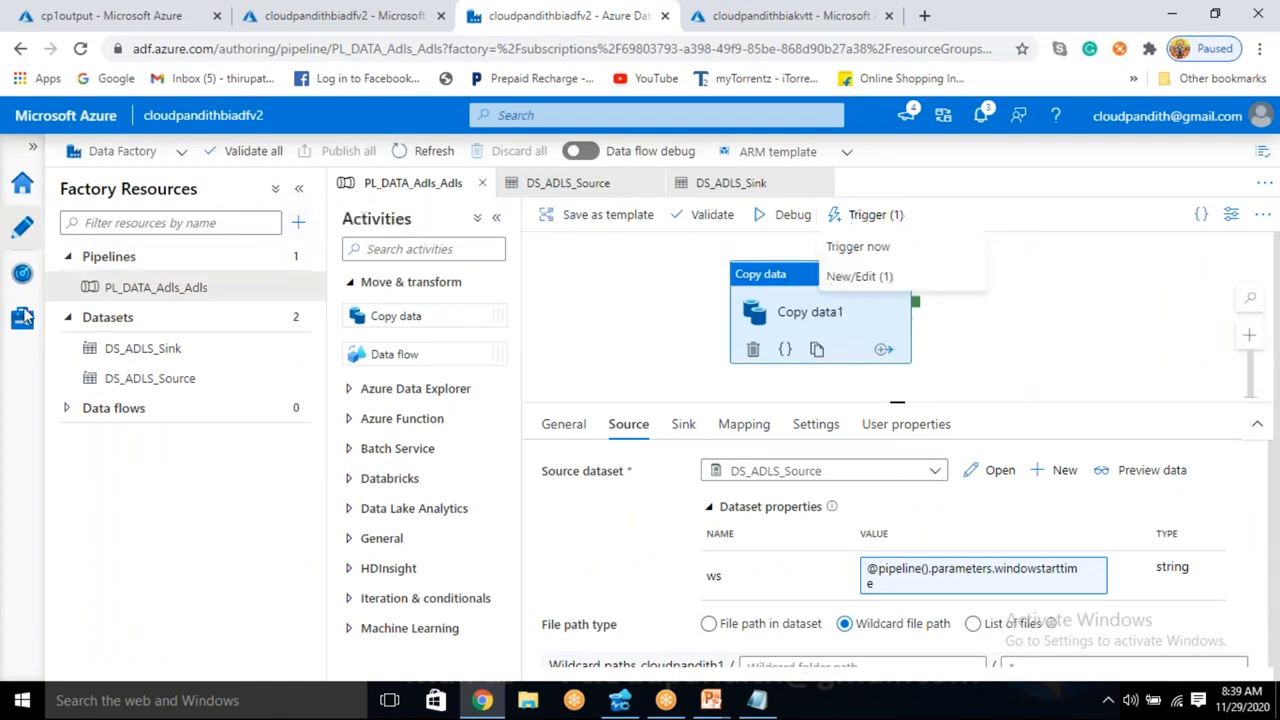
left_click(24, 318)
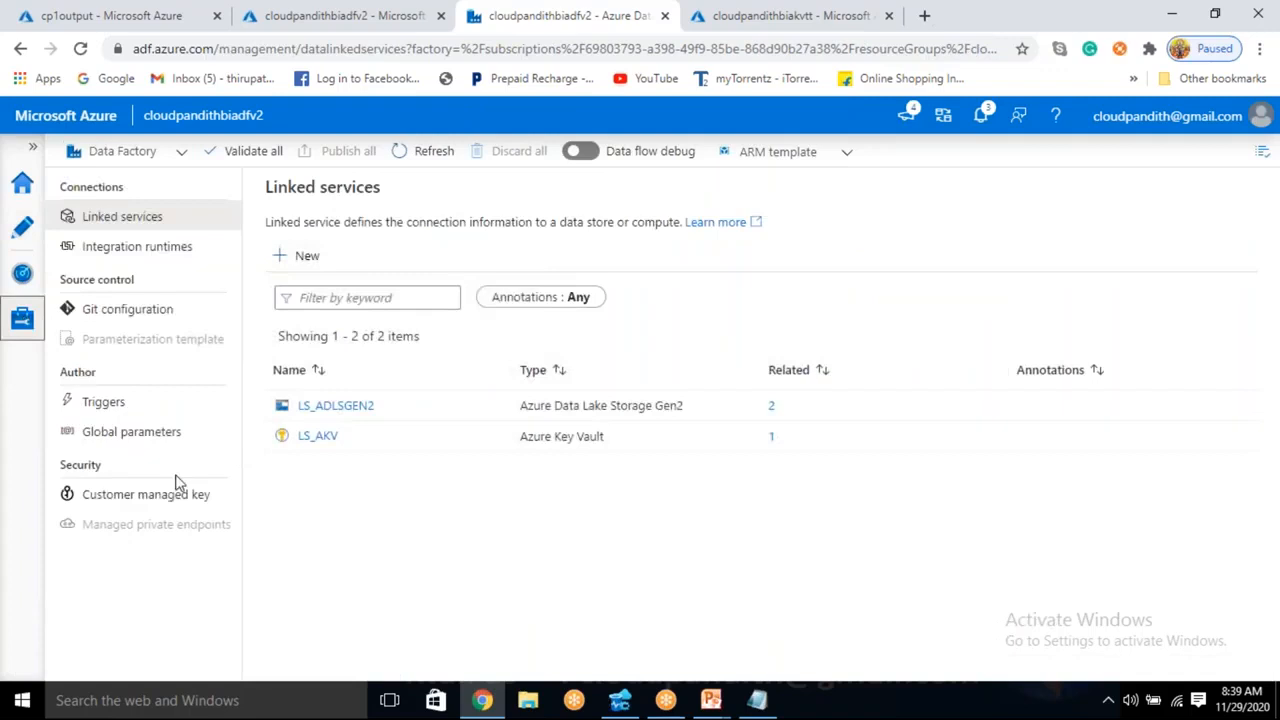
left_click(139, 406)
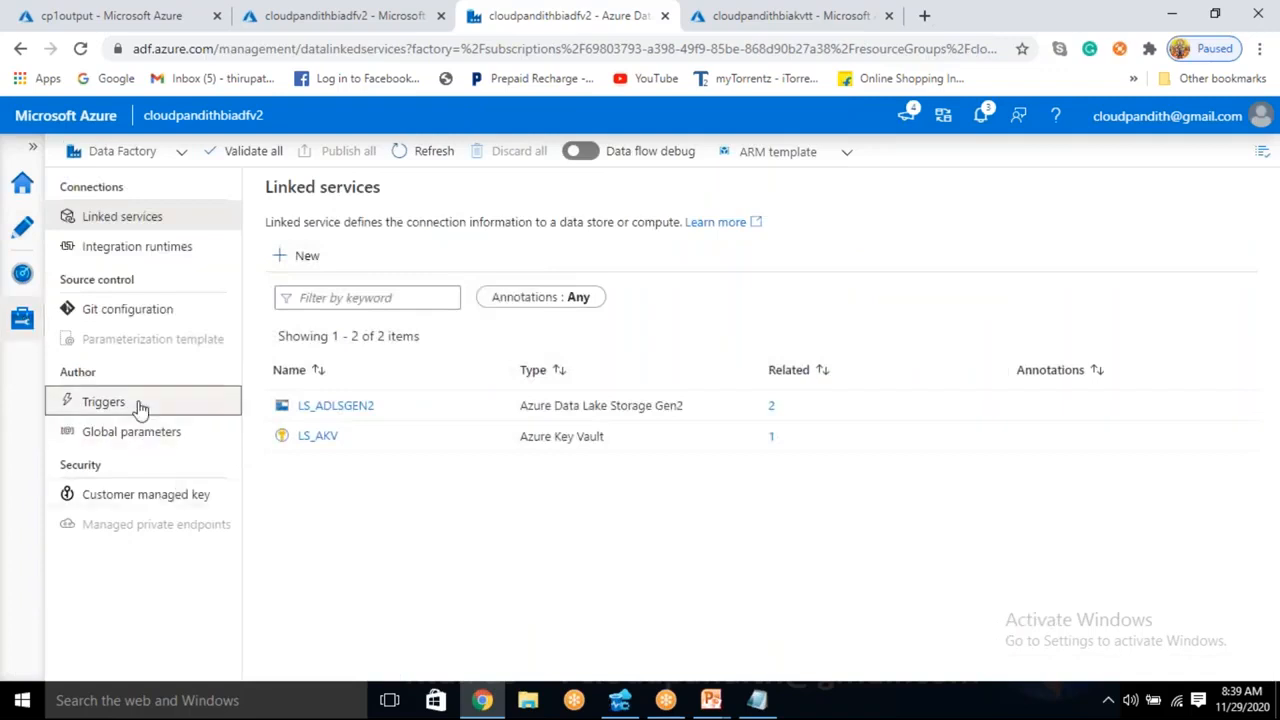
left_click(443, 410)
left_click(523, 465)
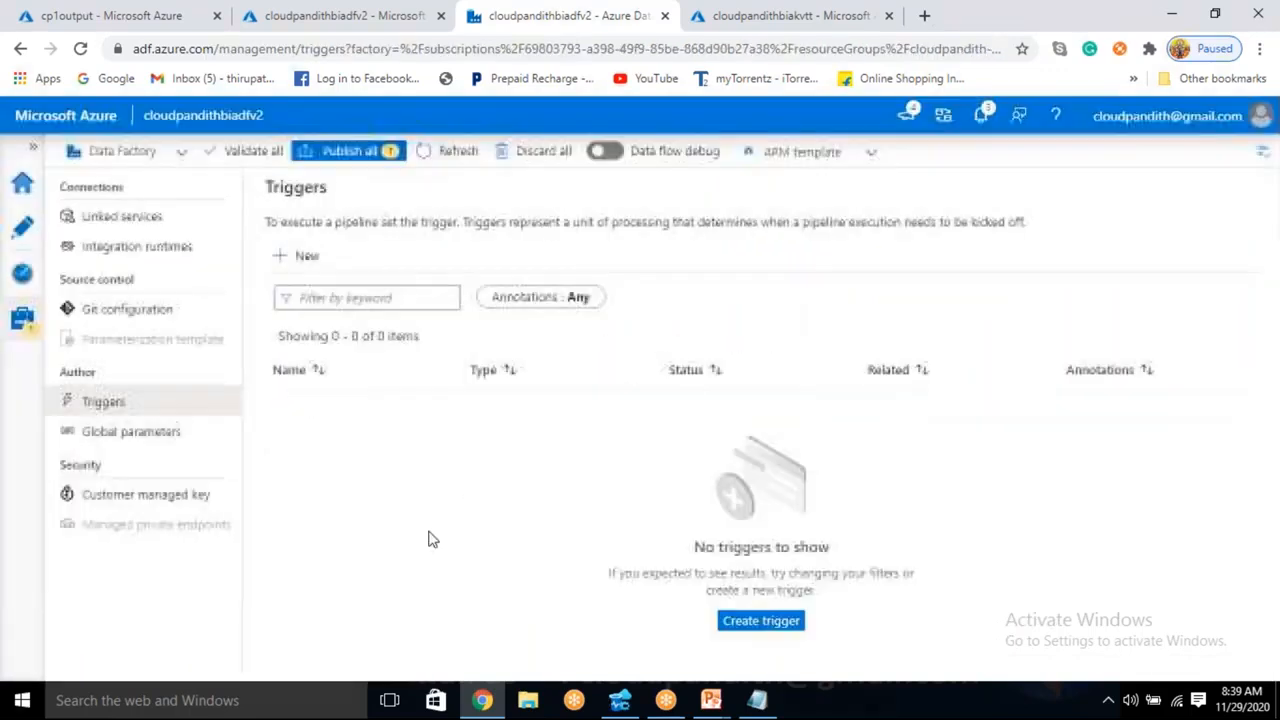
- Publish the pending trigger deletion and check the trigger options of the PL_DATA_Adls_Adls pipeline
left_click(355, 152)
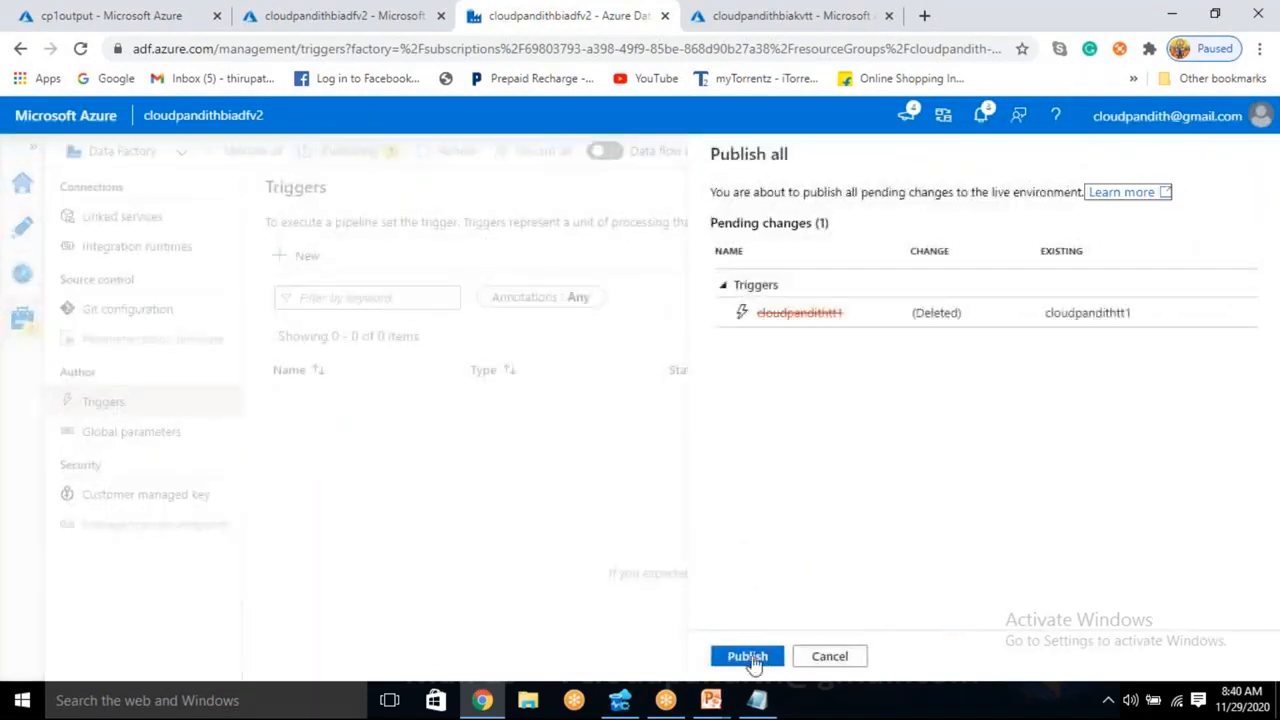
left_click(287, 396)
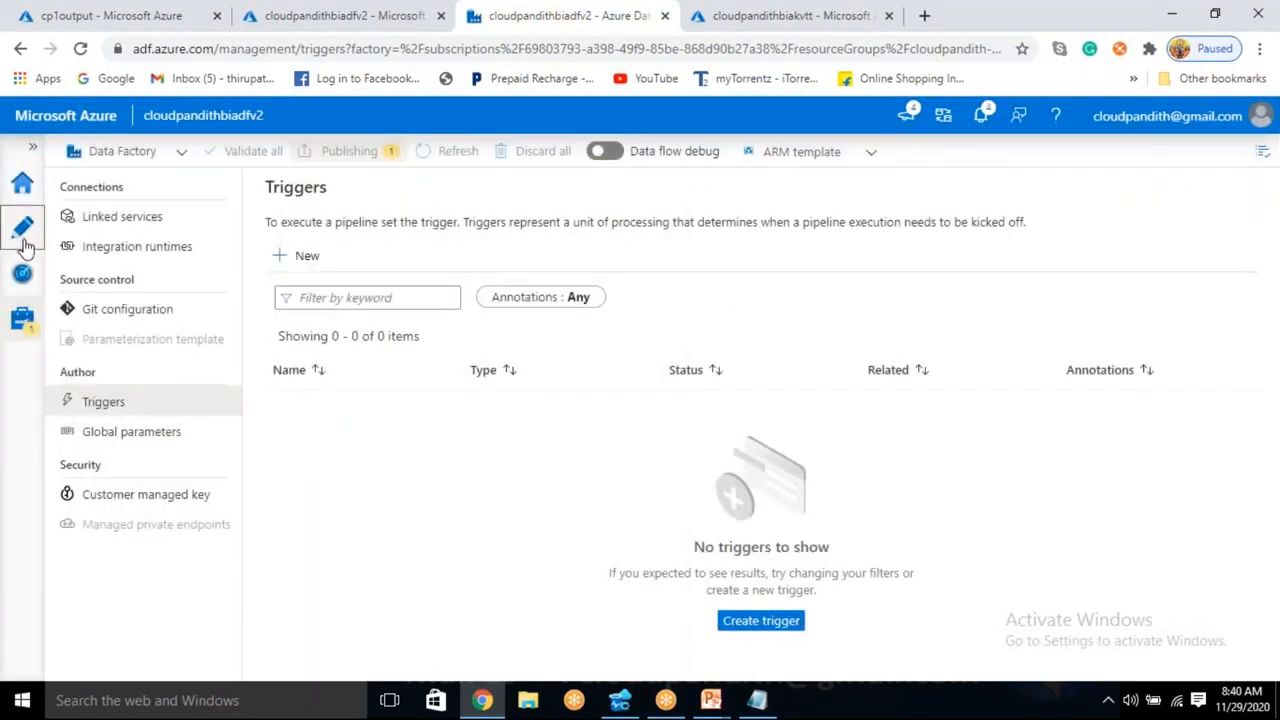
left_click(24, 238)
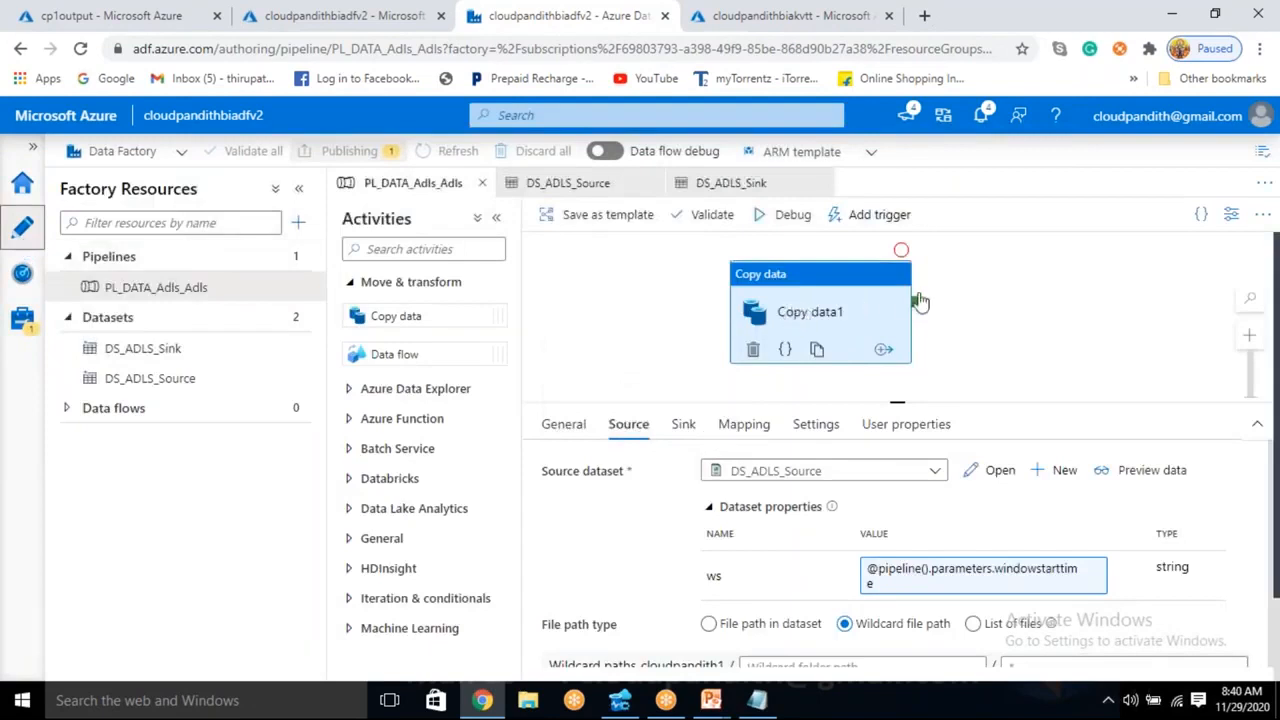
left_click(870, 225)
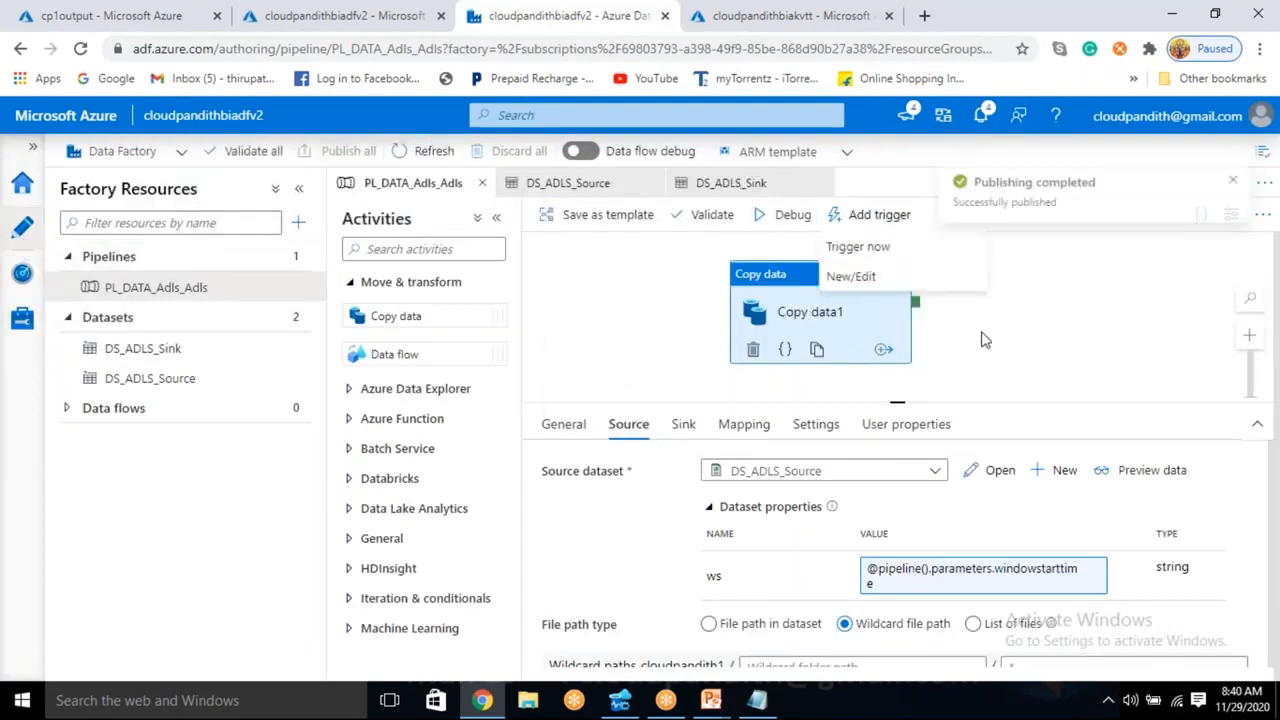
key("Escape")
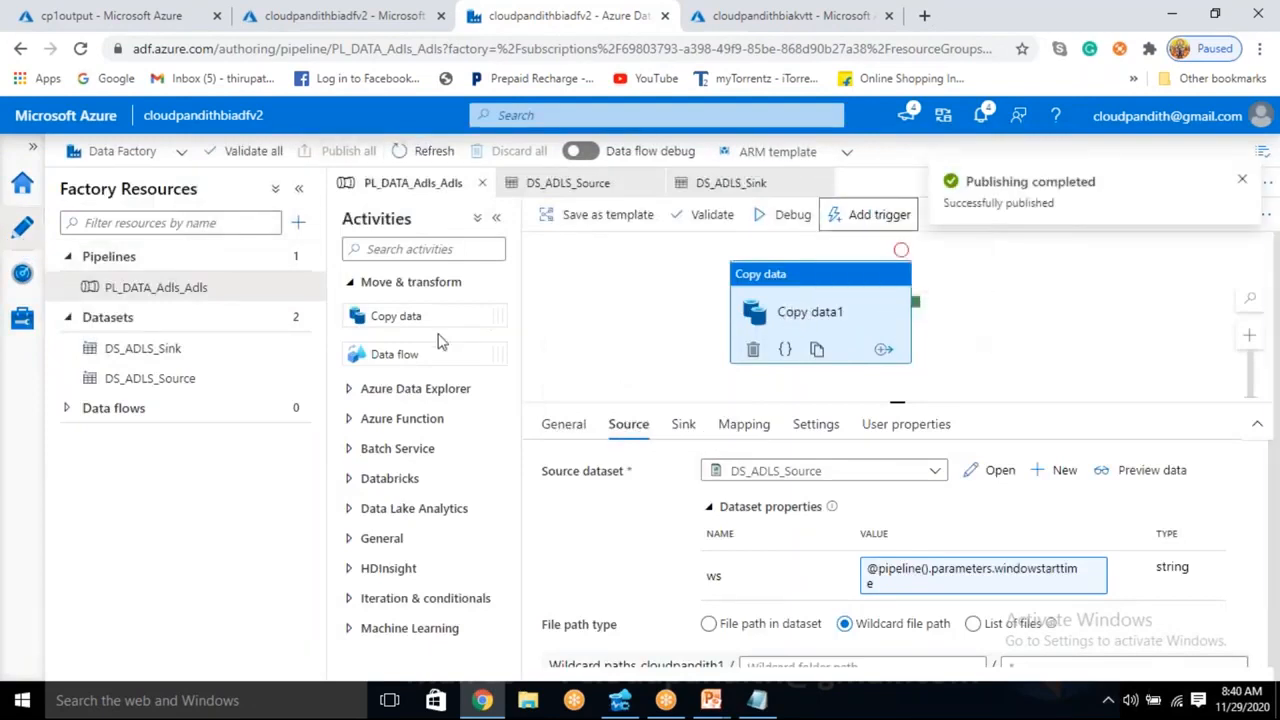
left_click(298, 222)
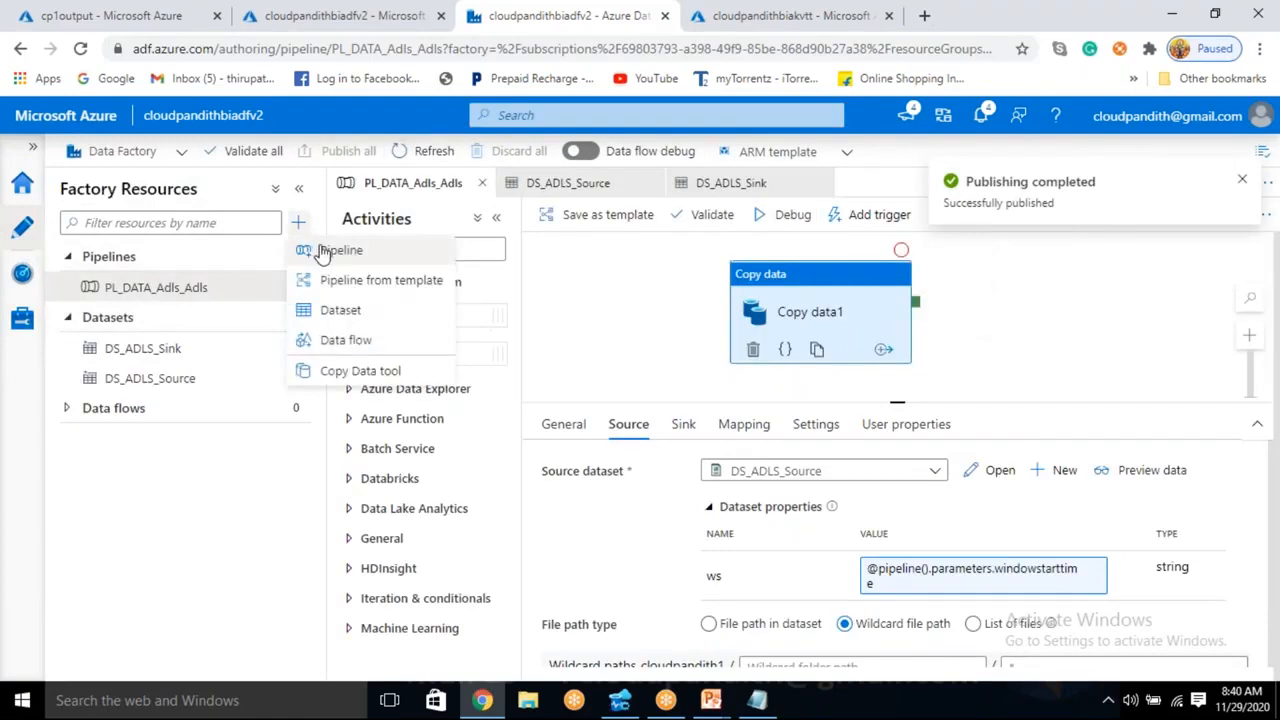
left_click(335, 250)
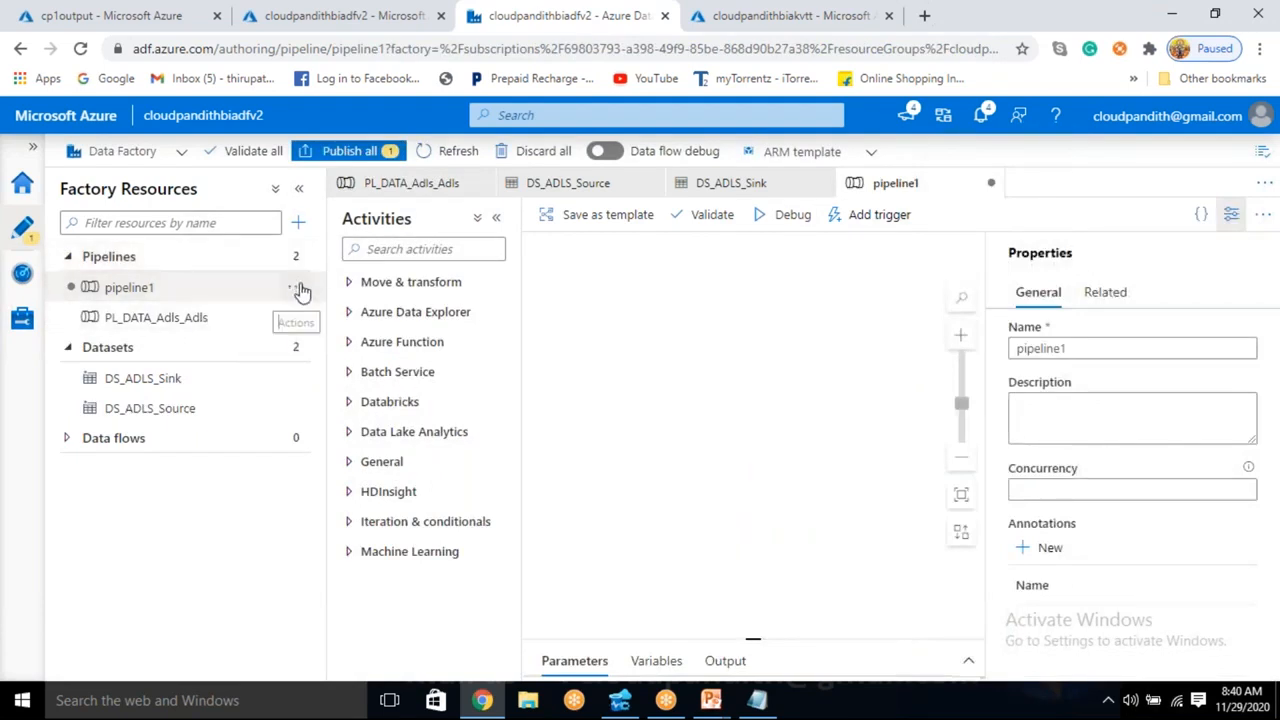
left_click(295, 286)
left_click(356, 472)
left_click(527, 470)
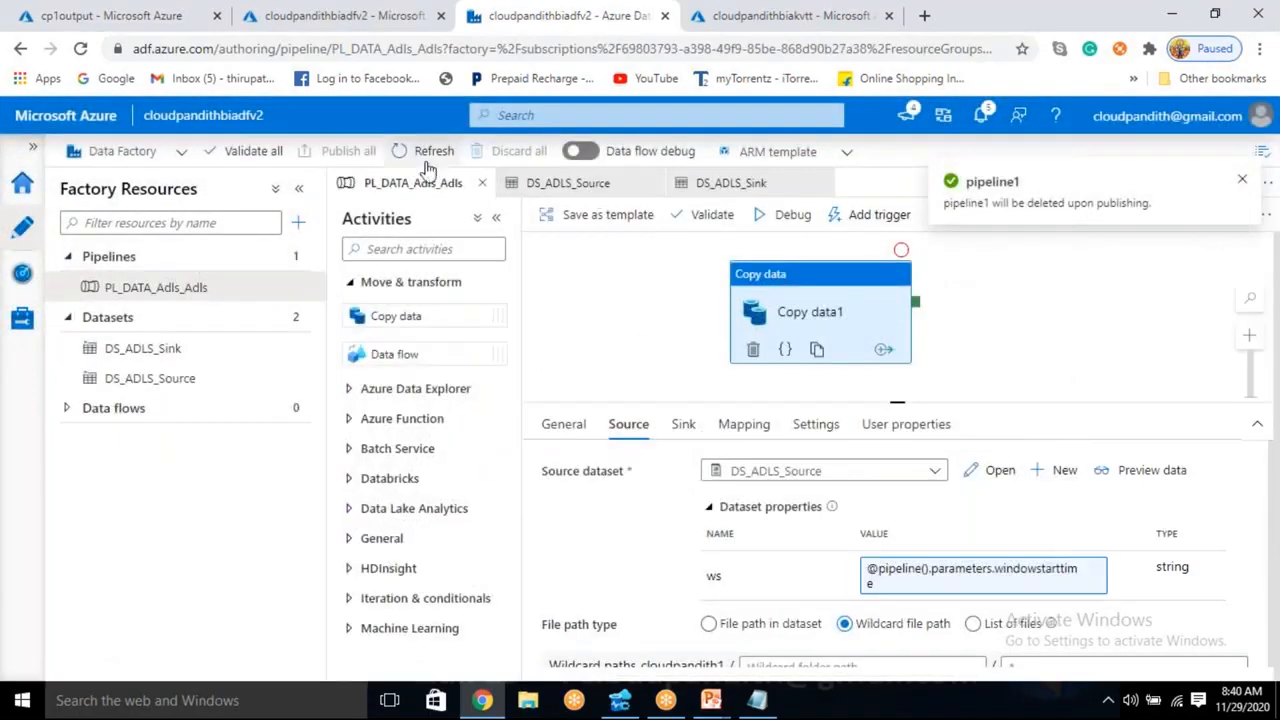
- Create a container named cloudpandith2 in the cloudpandithadlsgen2 storage account
left_click(108, 14)
left_click(445, 157)
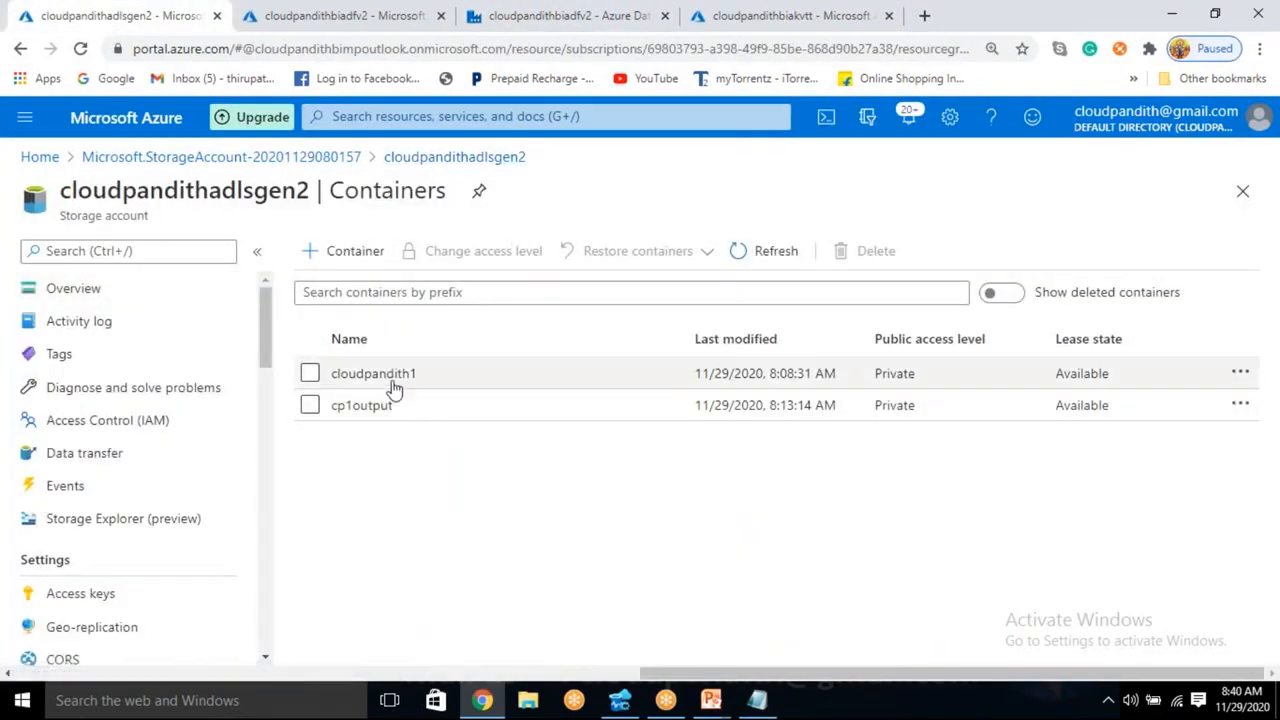
left_click(355, 251)
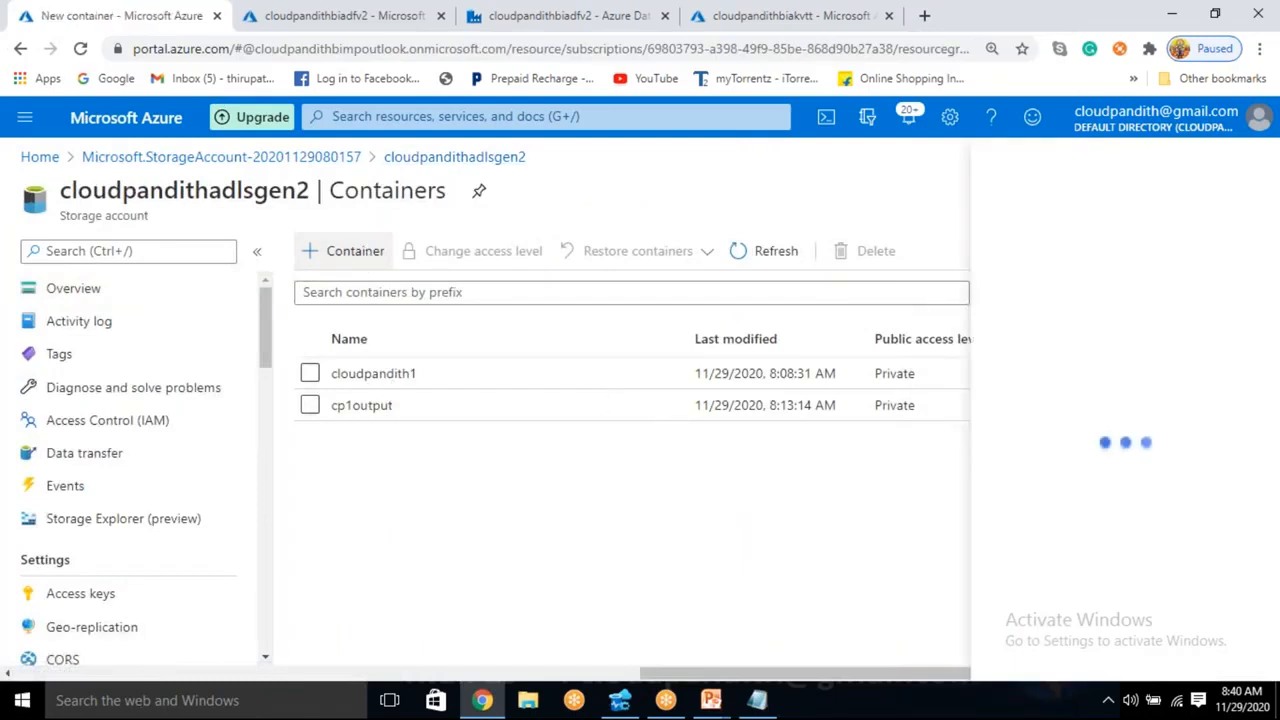
type("cloudpandith2")
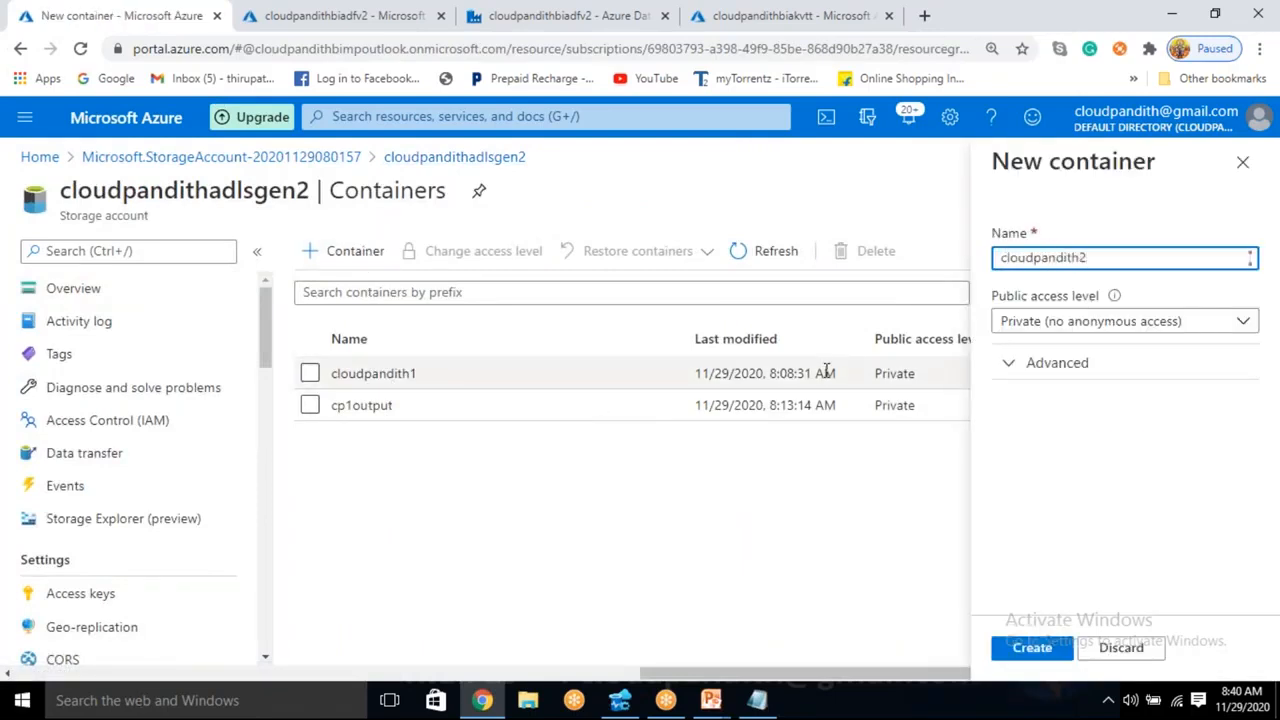
left_click(1025, 648)
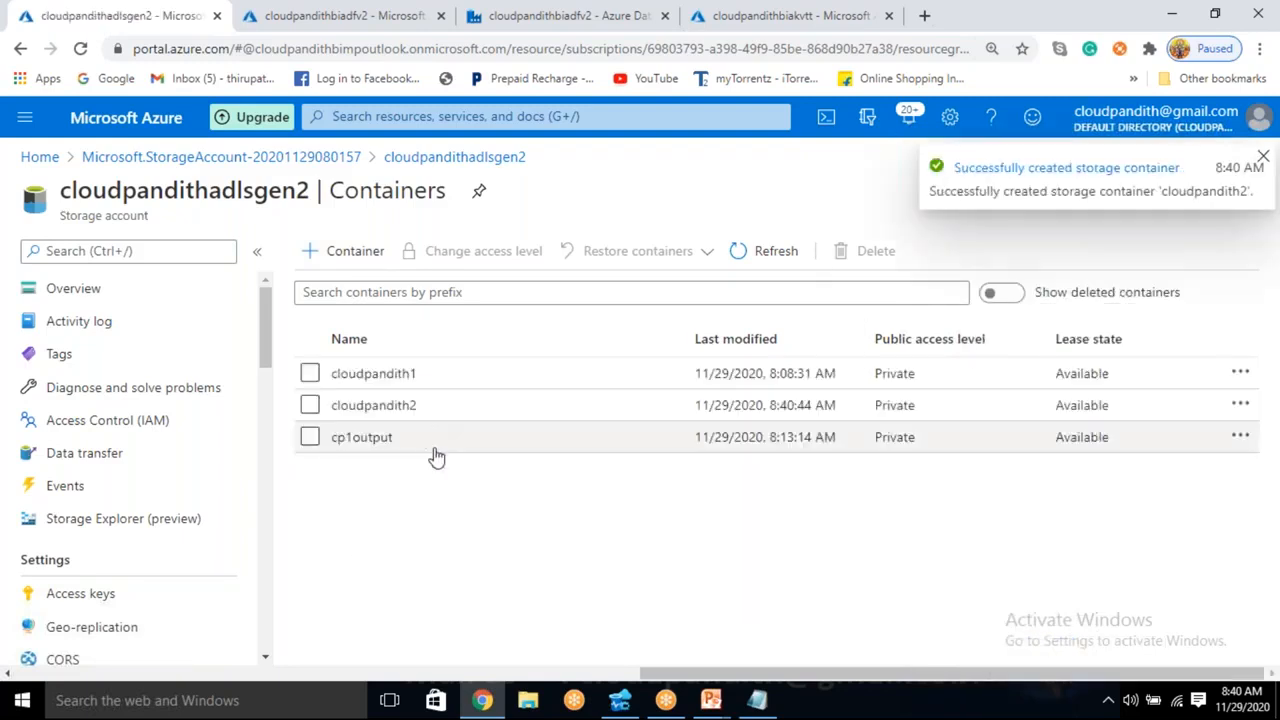
- Create a container named cp2output in the same storage account, view it, and return to the container list
left_click(345, 251)
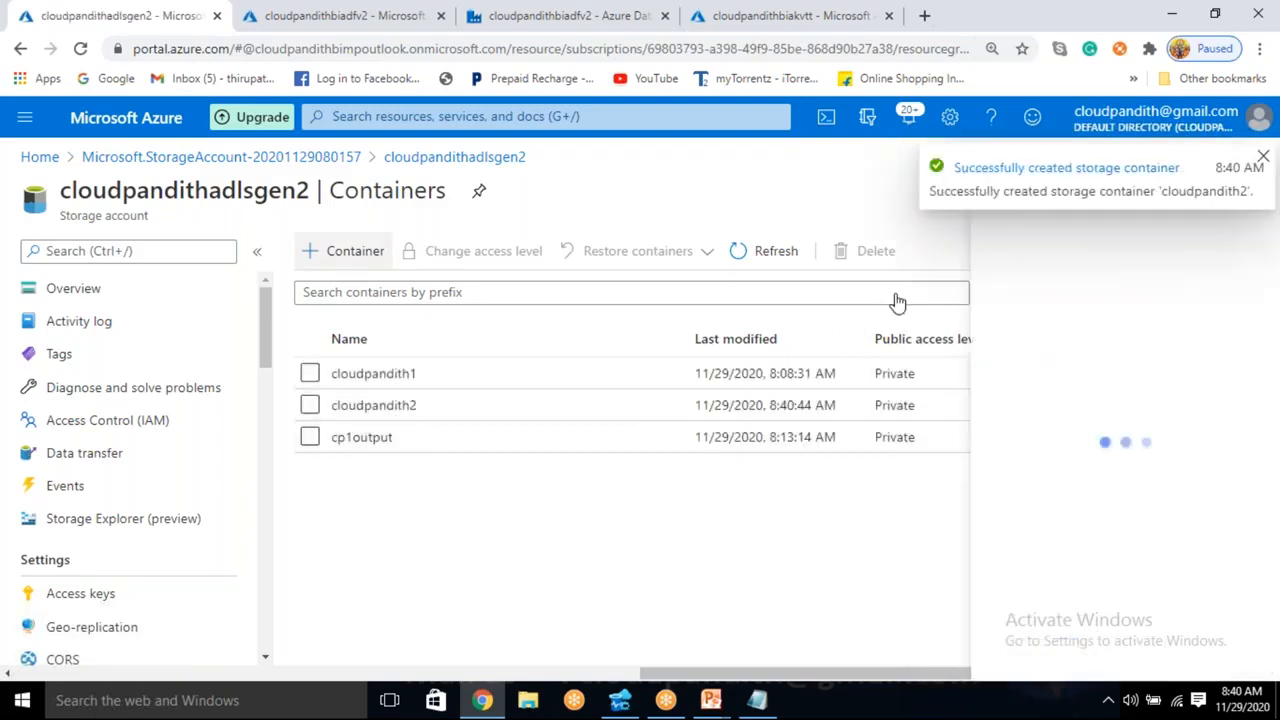
type("cp2output")
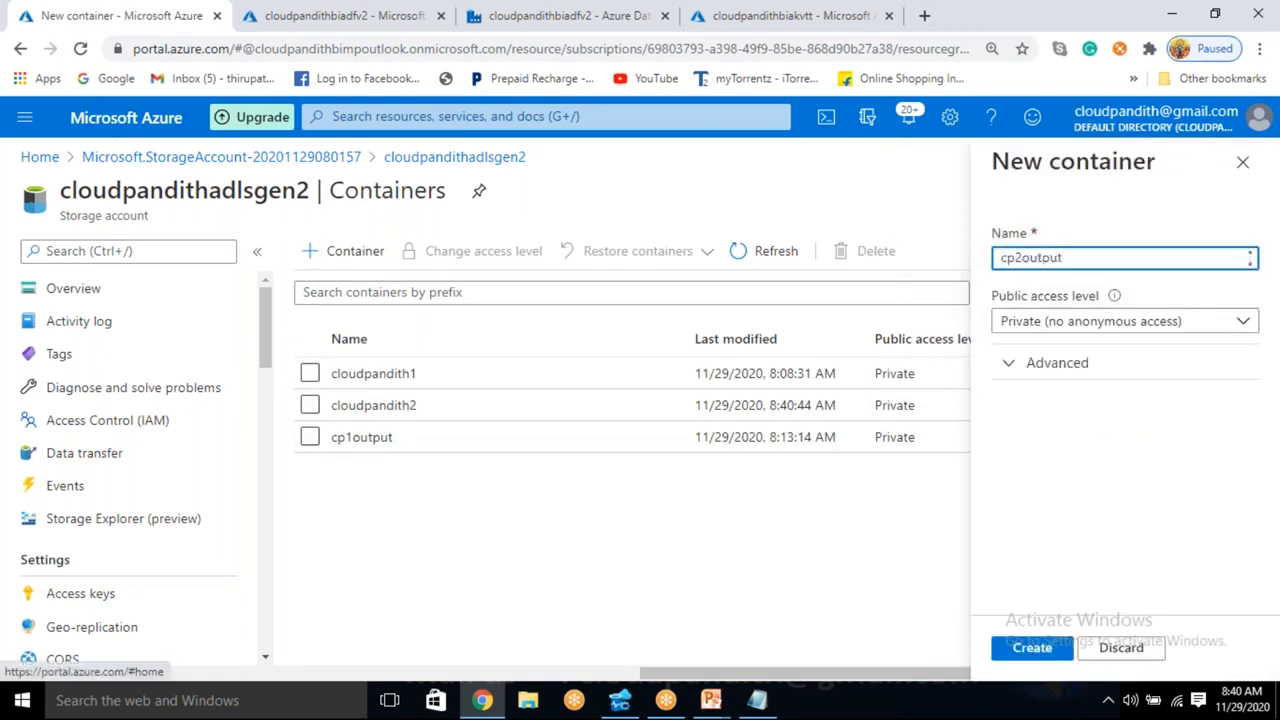
left_click(1027, 647)
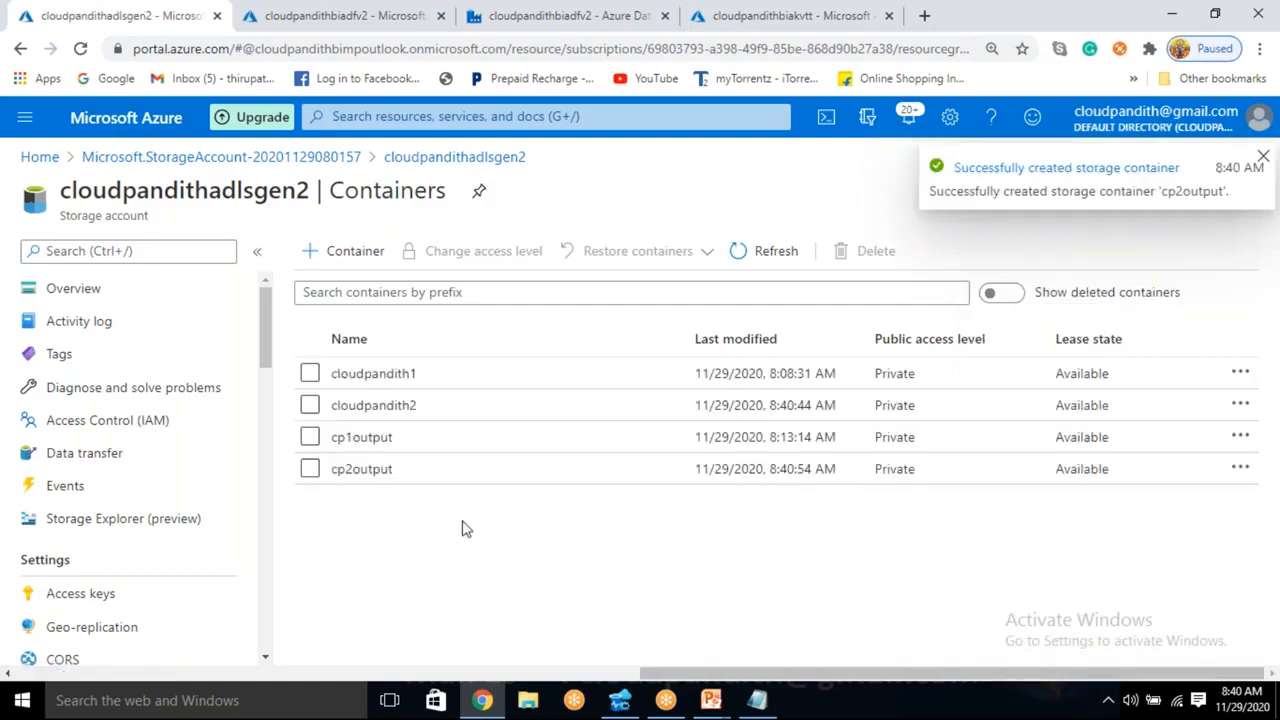
left_click(361, 469)
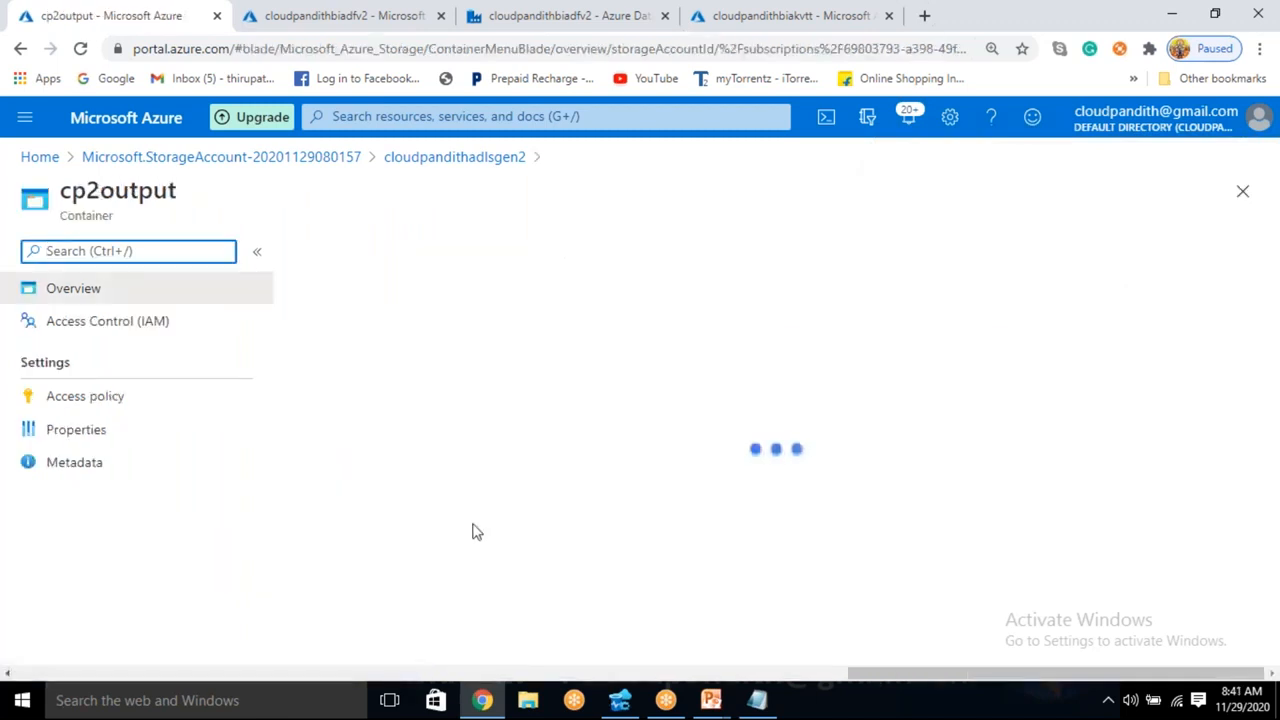
left_click(423, 158)
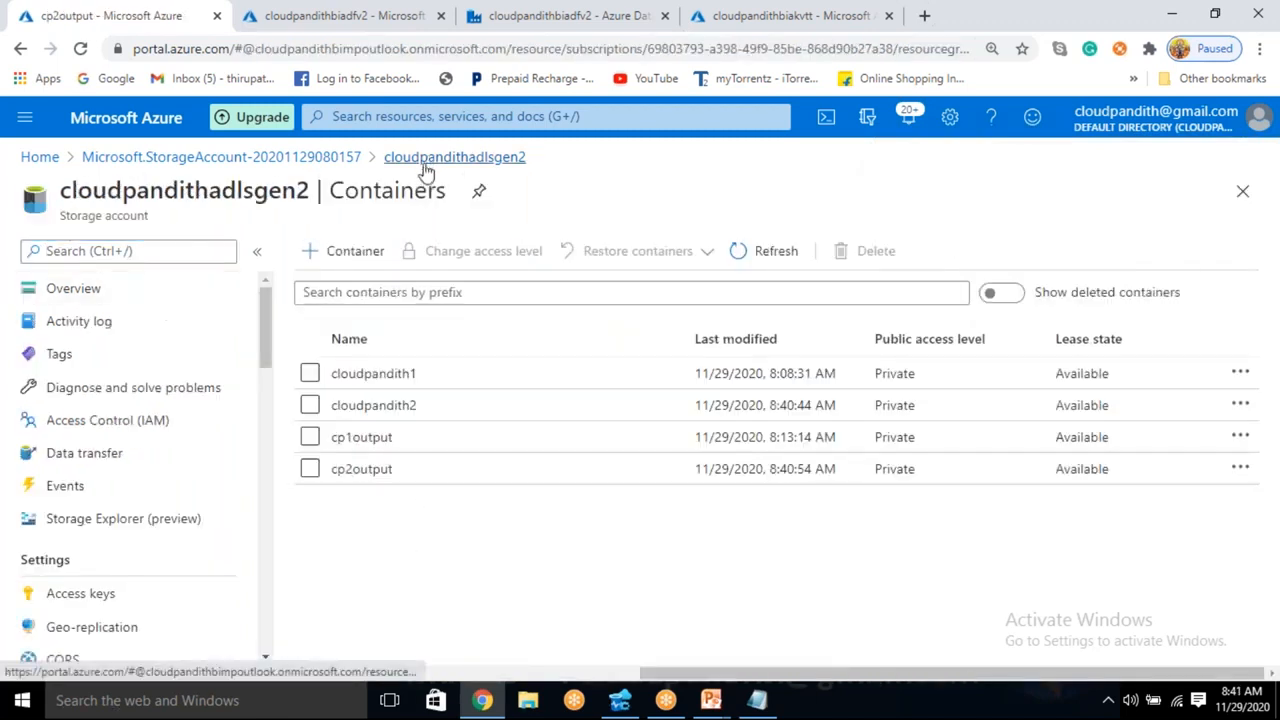
- Delete the 2020 directory from the cp1output container and return to the container list
left_click(361, 440)
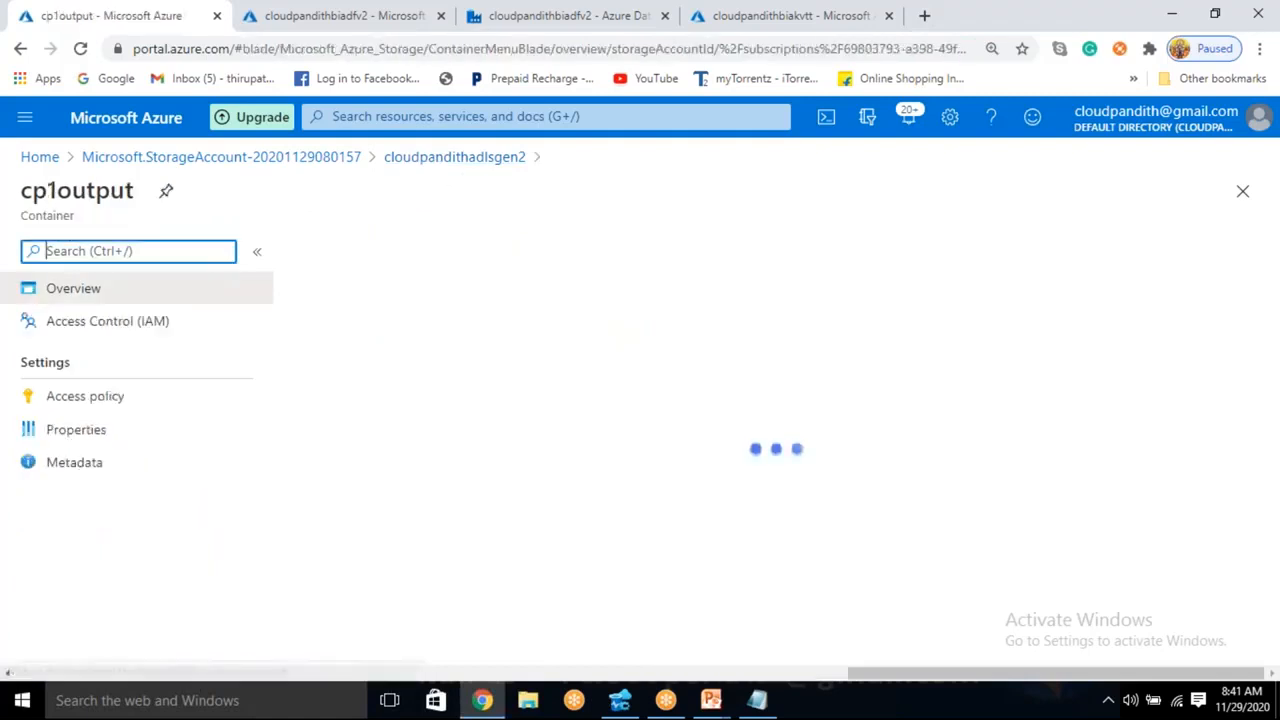
left_click(309, 423)
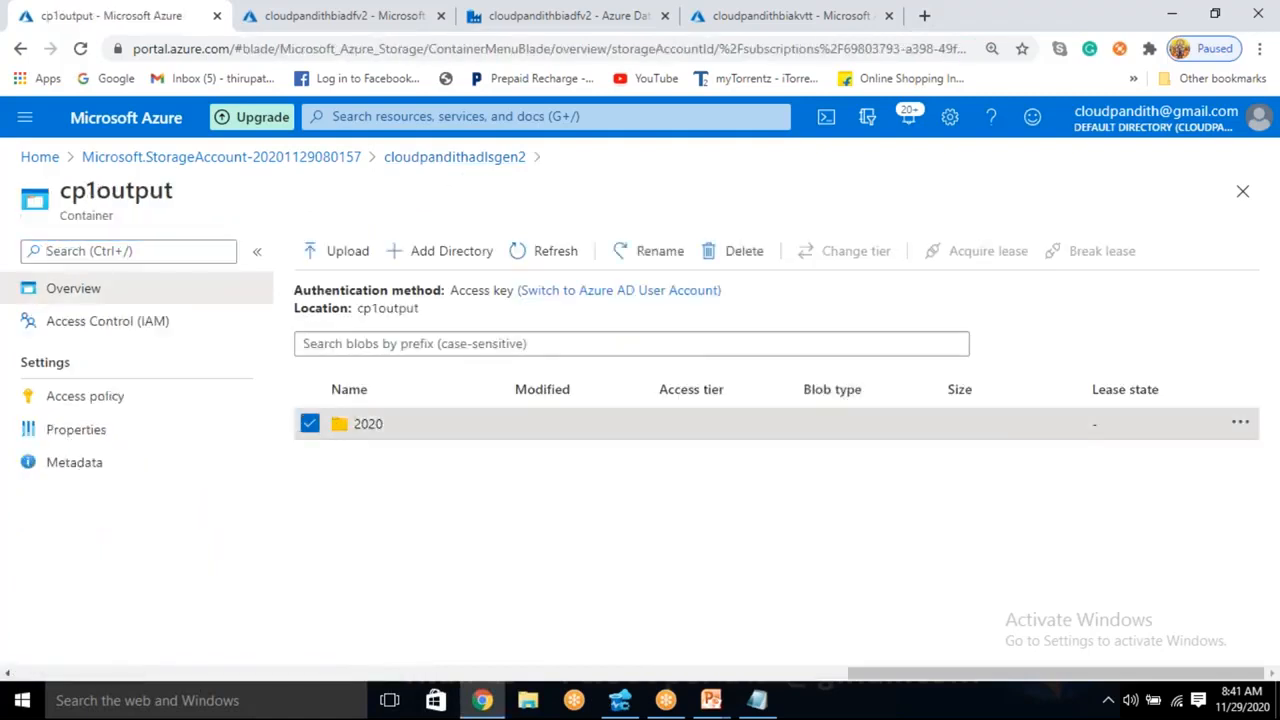
left_click(720, 251)
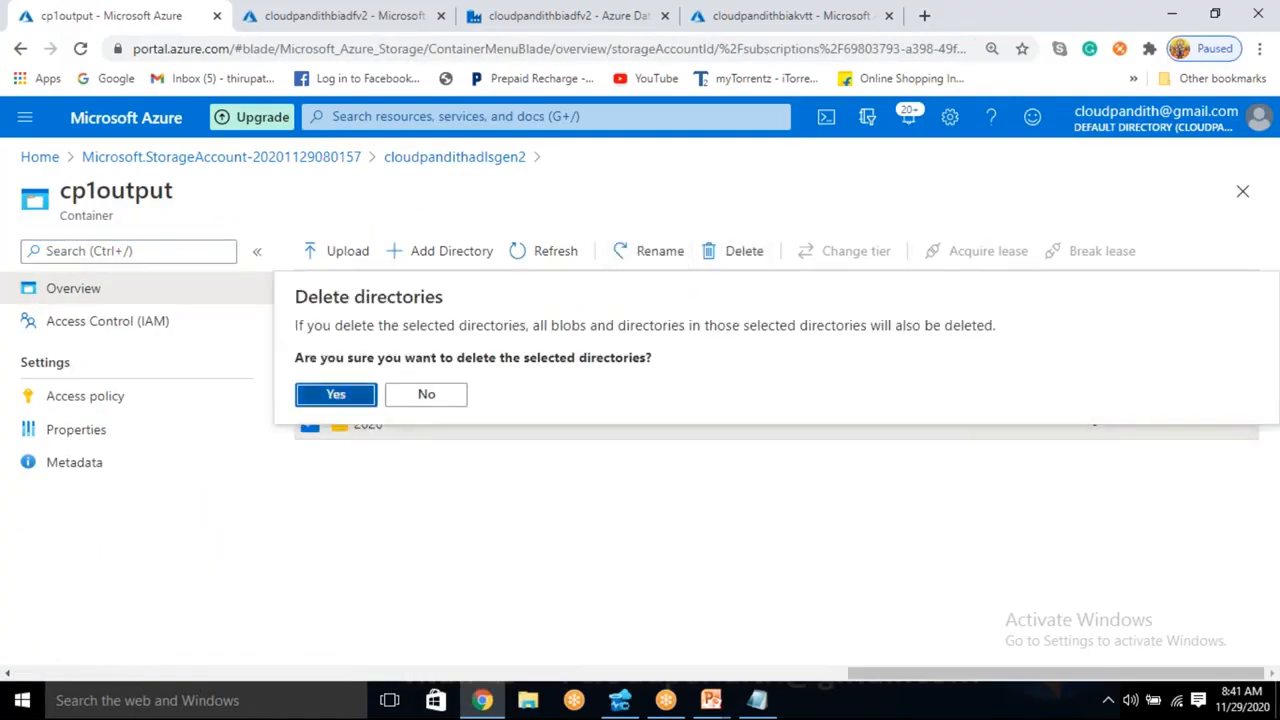
left_click(336, 394)
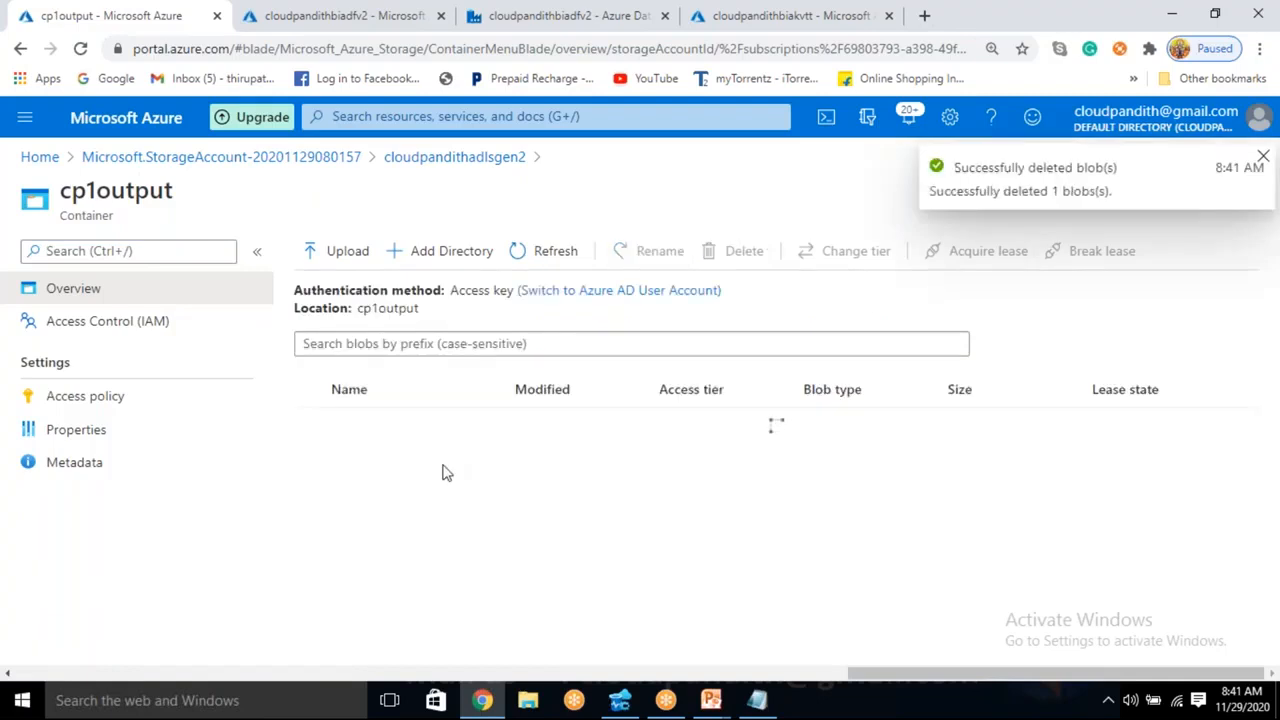
left_click(456, 158)
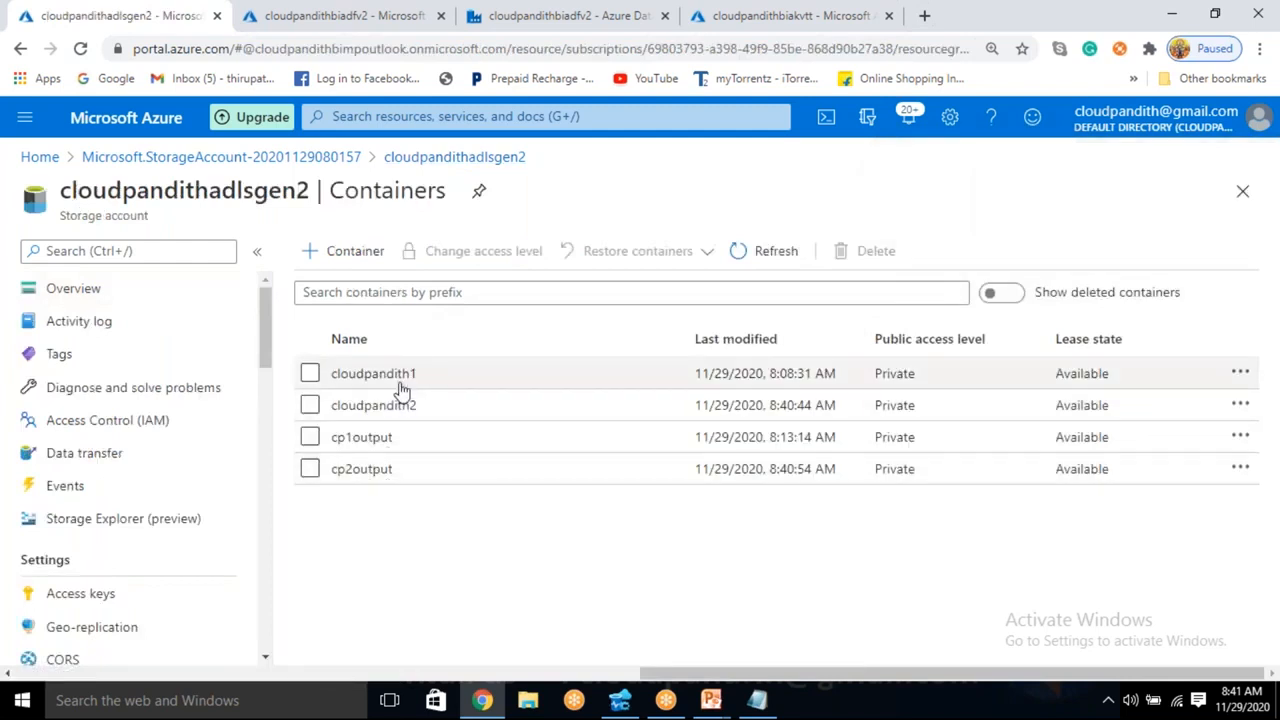
left_click(400, 406)
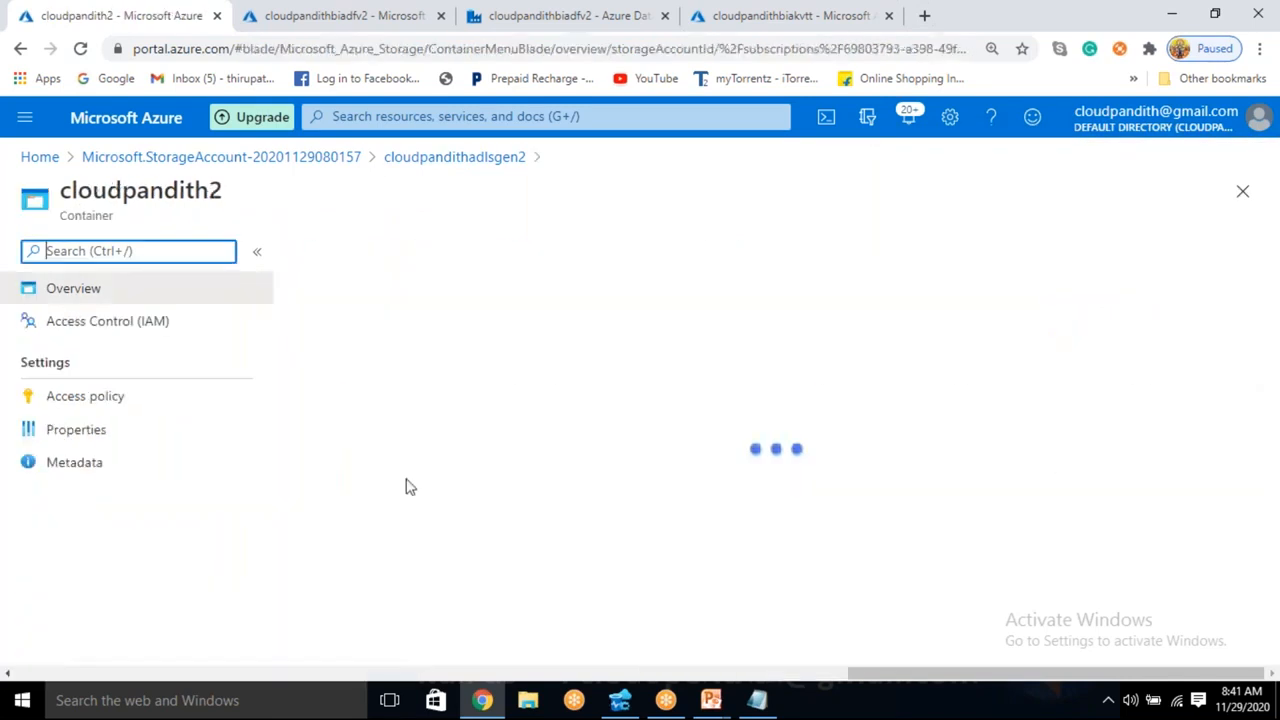
left_click(338, 251)
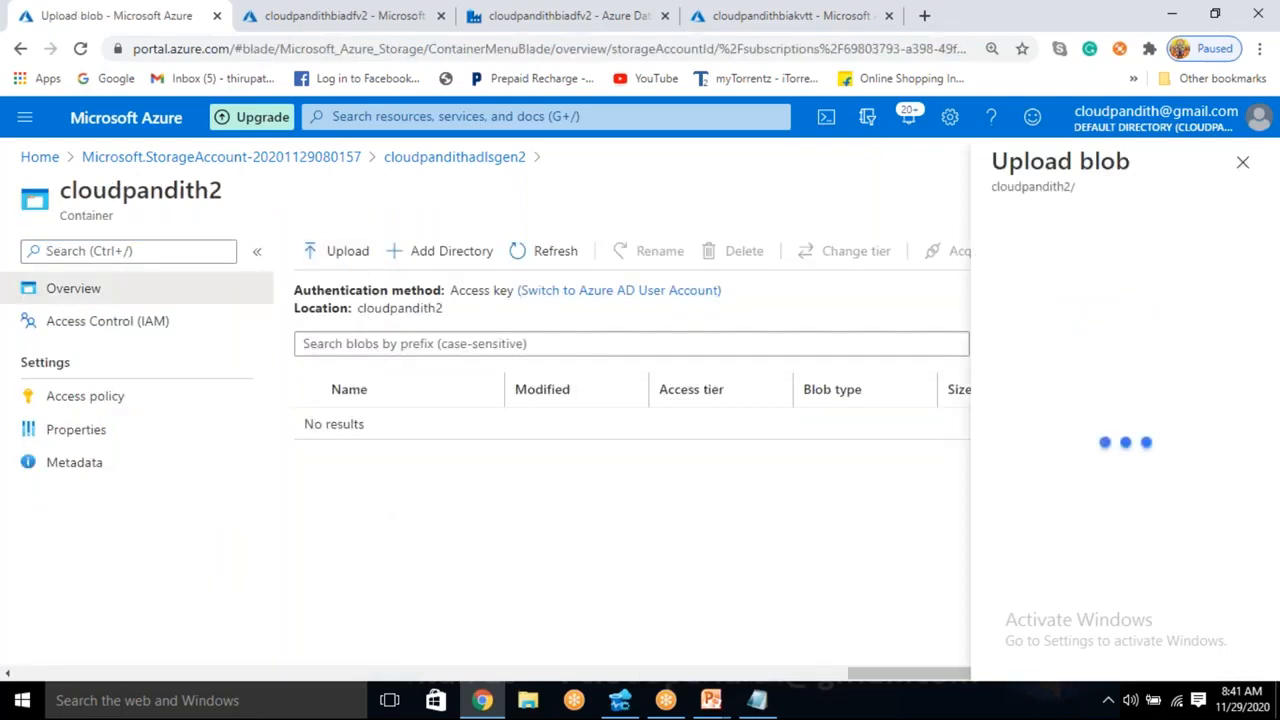
left_click(965, 247)
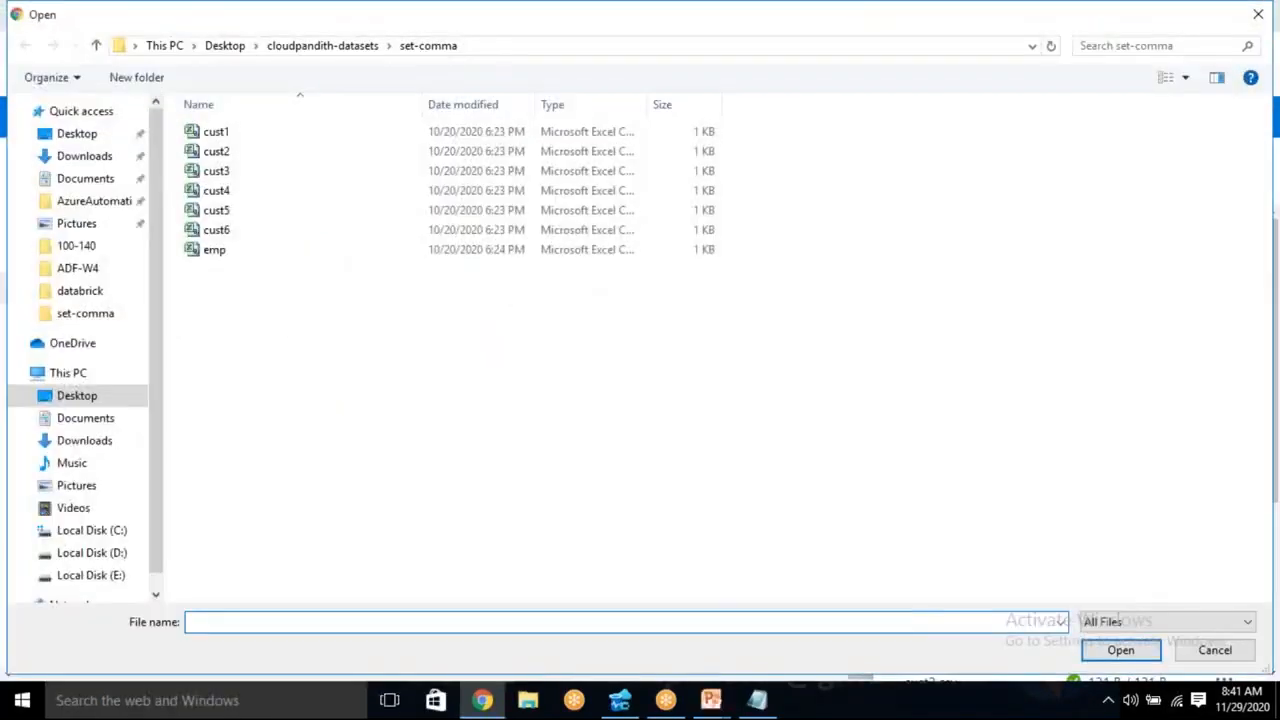
left_click(1215, 650)
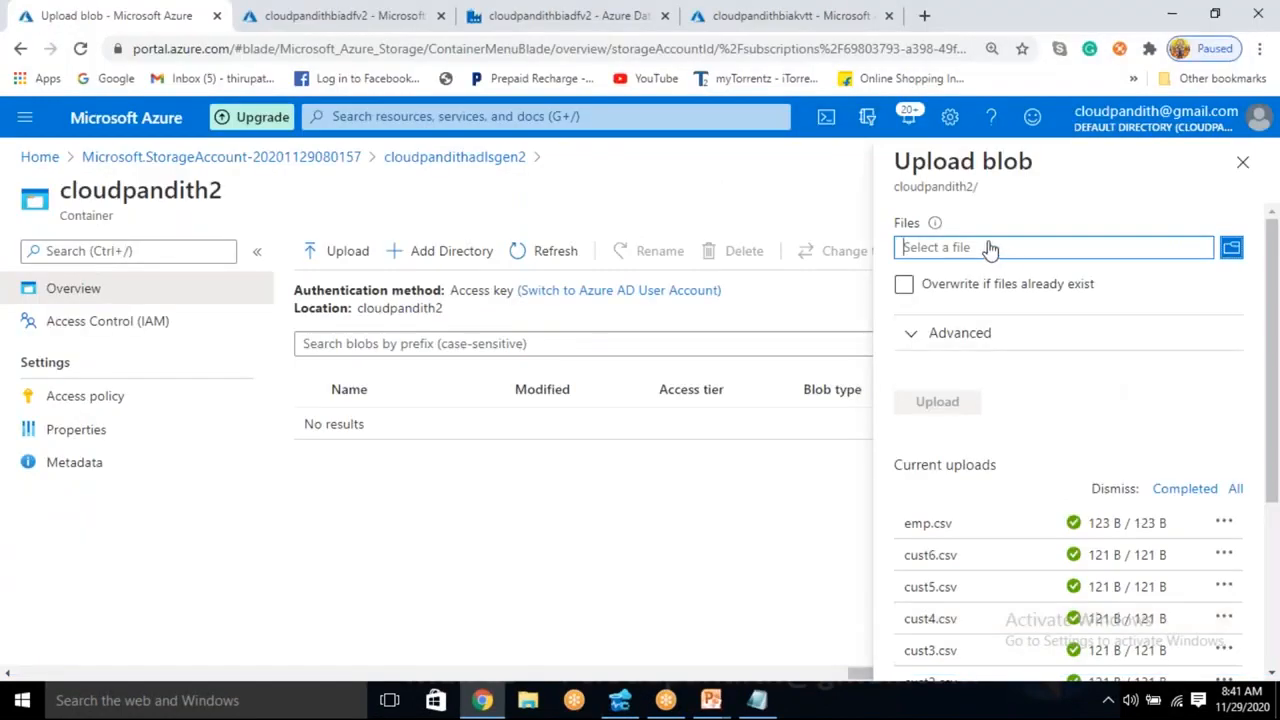
left_click(1243, 162)
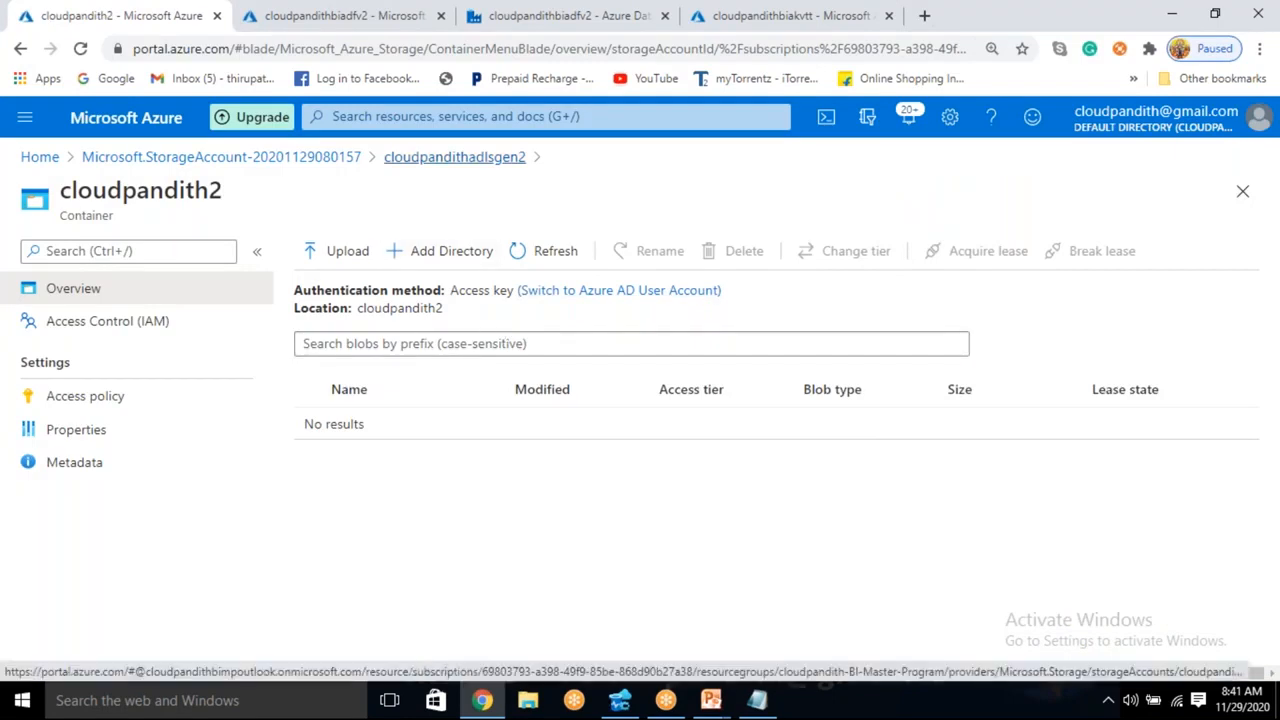
- Delete the cloudpandith2 container from the cloudpandithadlsgen2 storage account
left_click(455, 157)
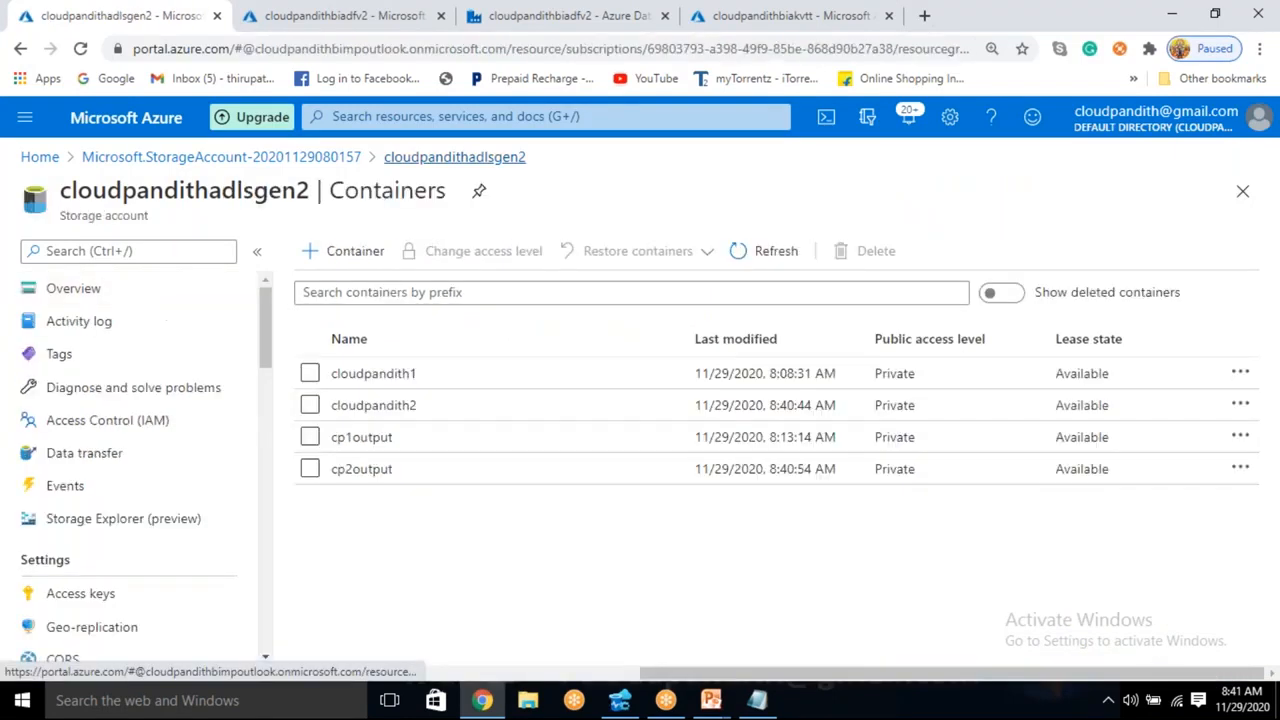
left_click(309, 405)
left_click(848, 251)
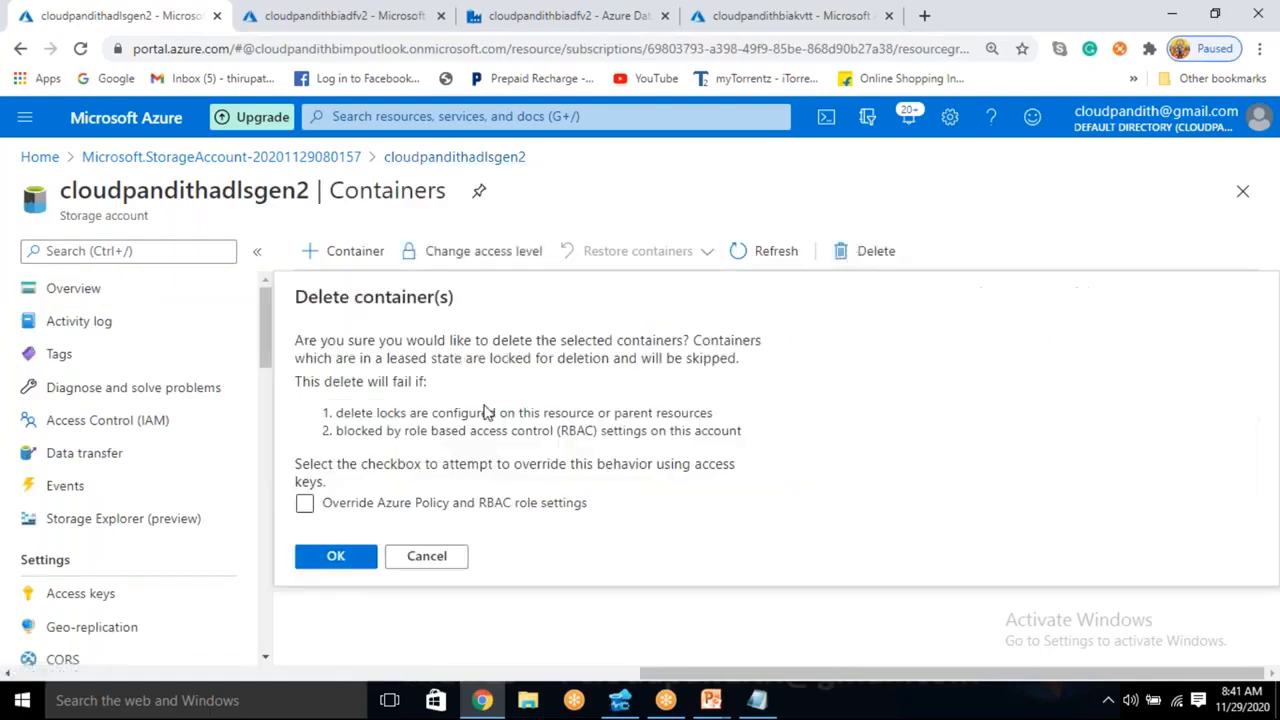
left_click(364, 560)
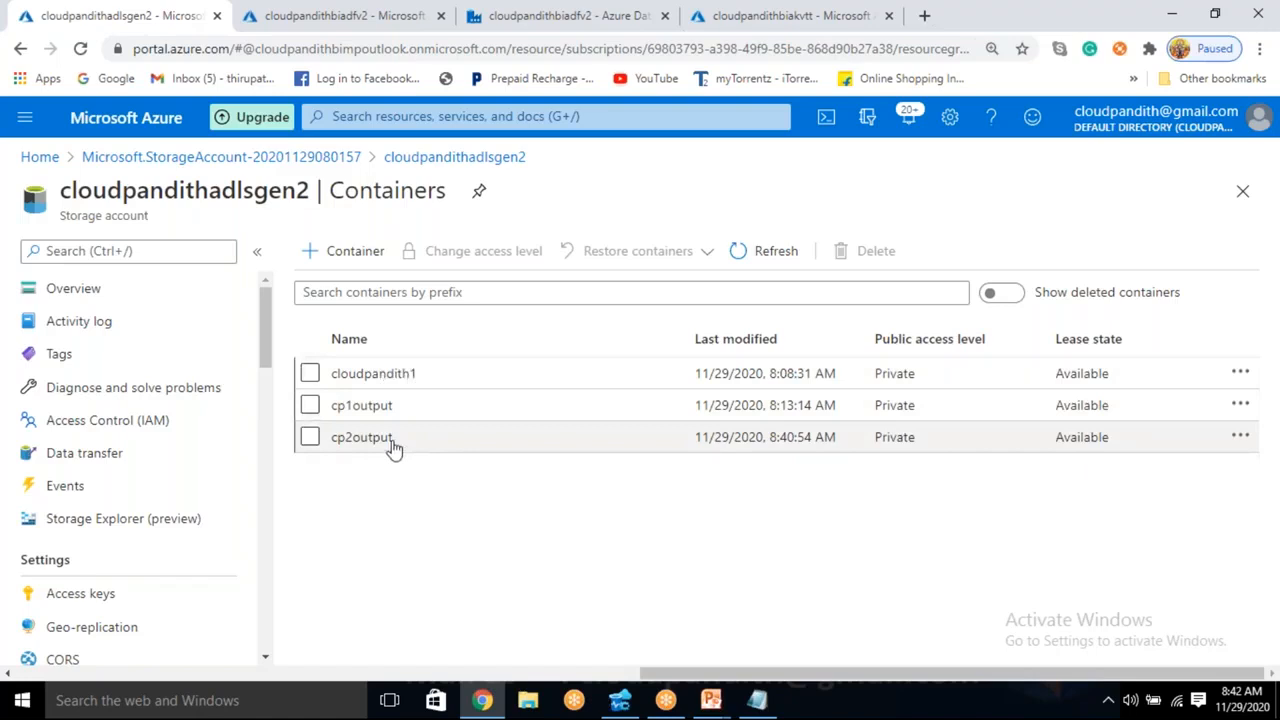
- Switch to Azure Data Factory, clone the PL_DATA_Adls_Adls pipeline and name the clone PL_DATA_Adls_Adls_2
left_click(537, 12)
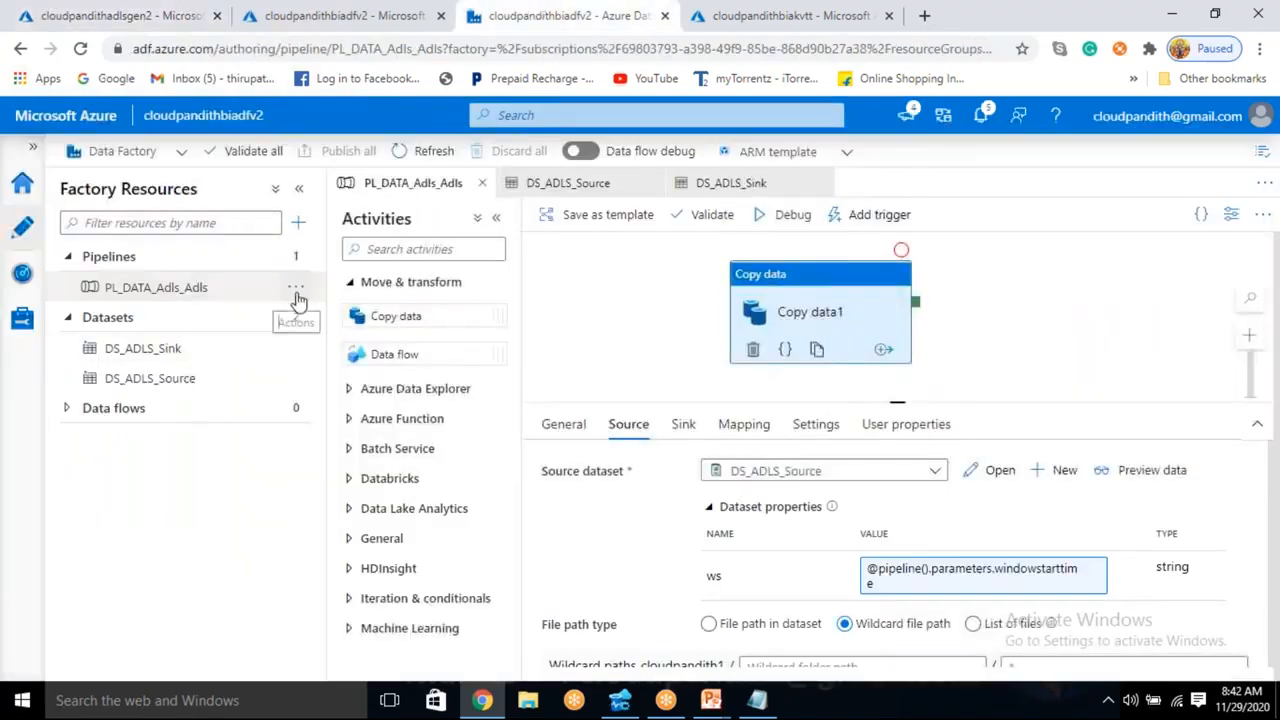
left_click(296, 290)
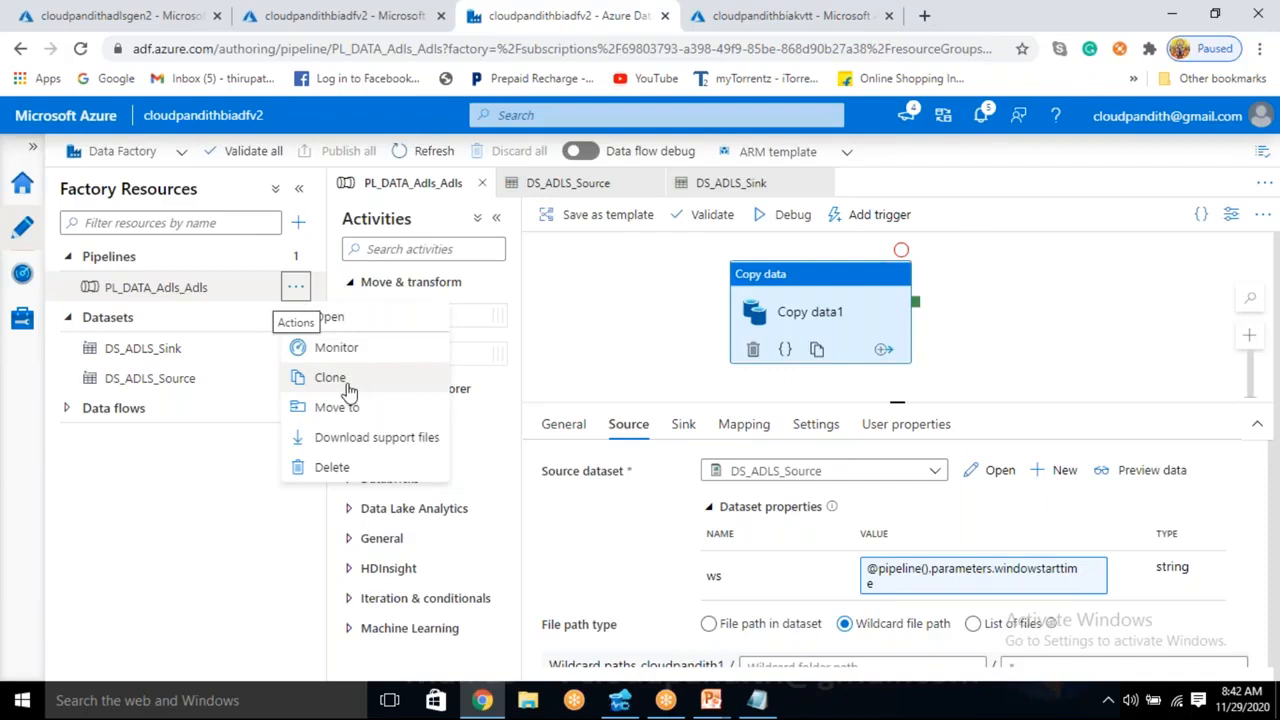
left_click(331, 378)
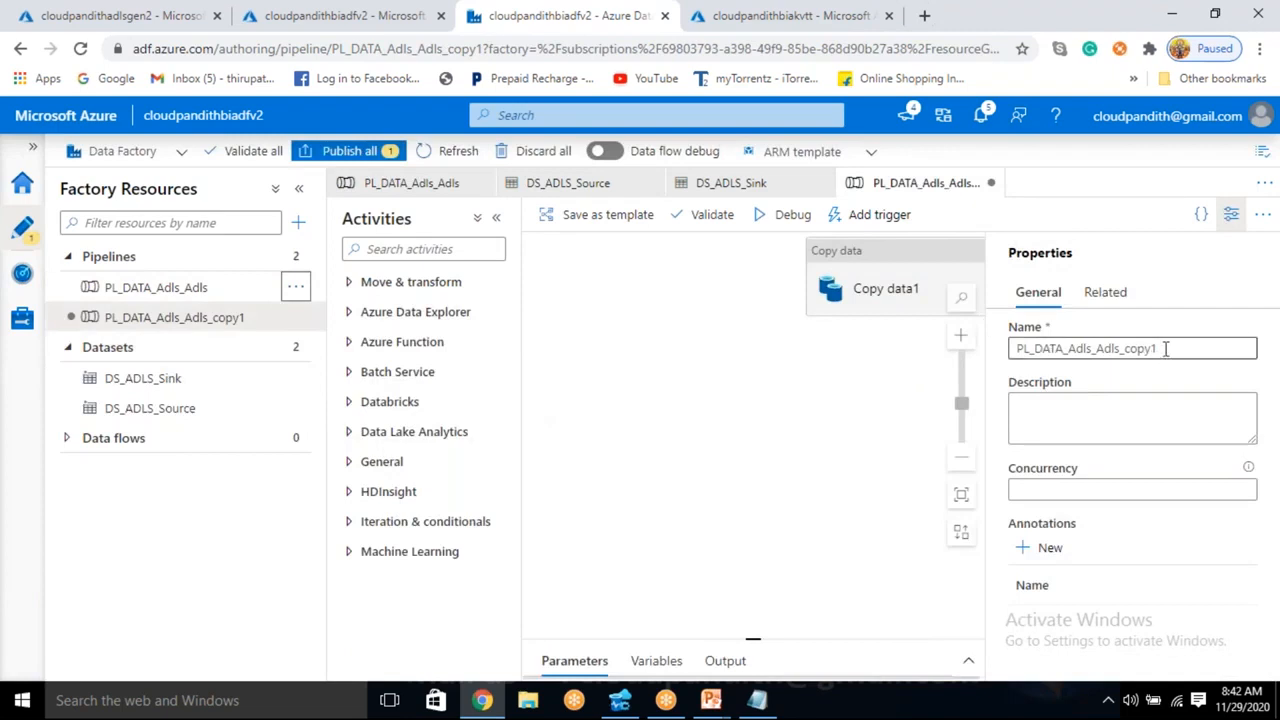
left_click(1165, 349)
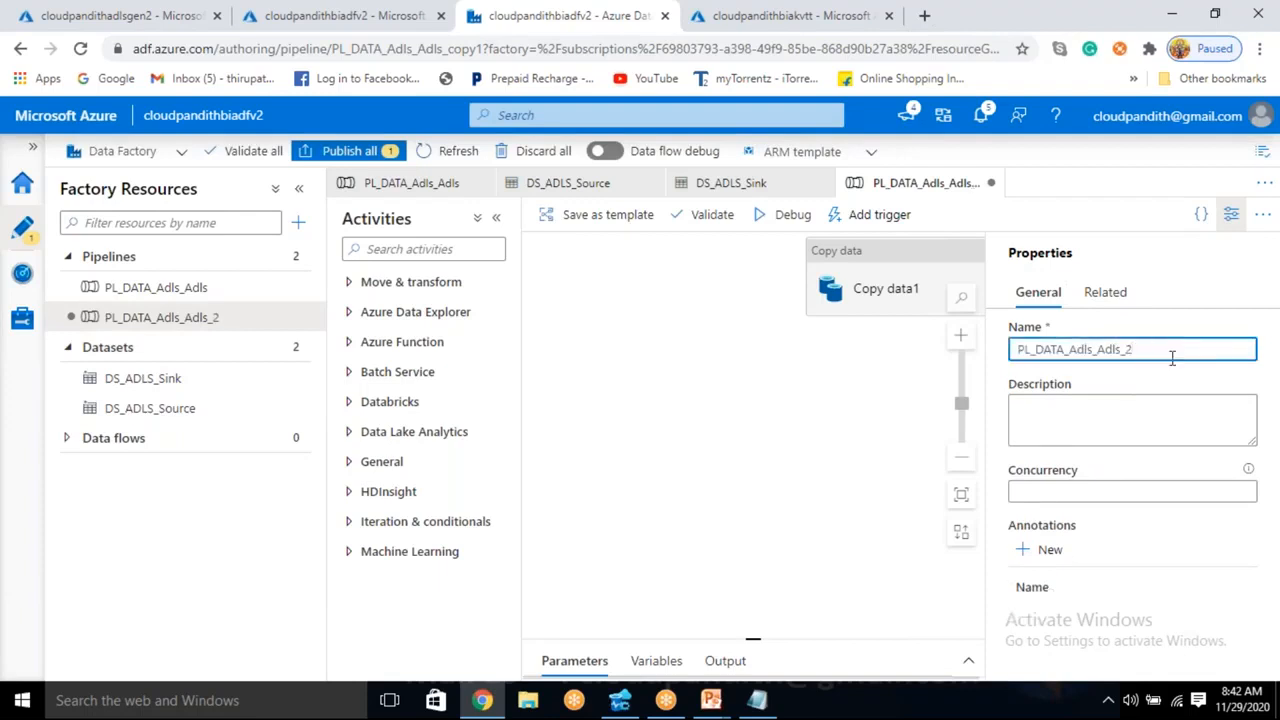
left_click(1231, 214)
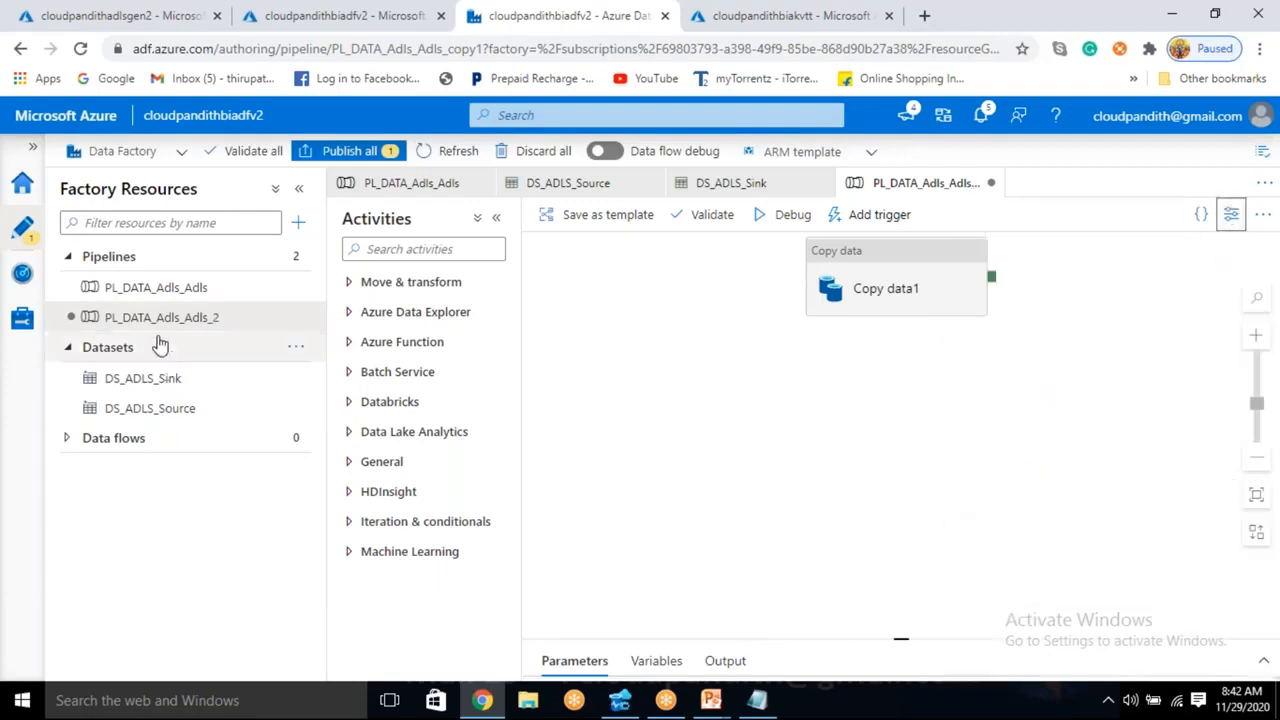
- Start a new sink dataset for Copy data1 in PL_DATA_Adls_Adls_2, using Azure Data Lake Storage Gen2 and the DelimitedText format
left_click(177, 287)
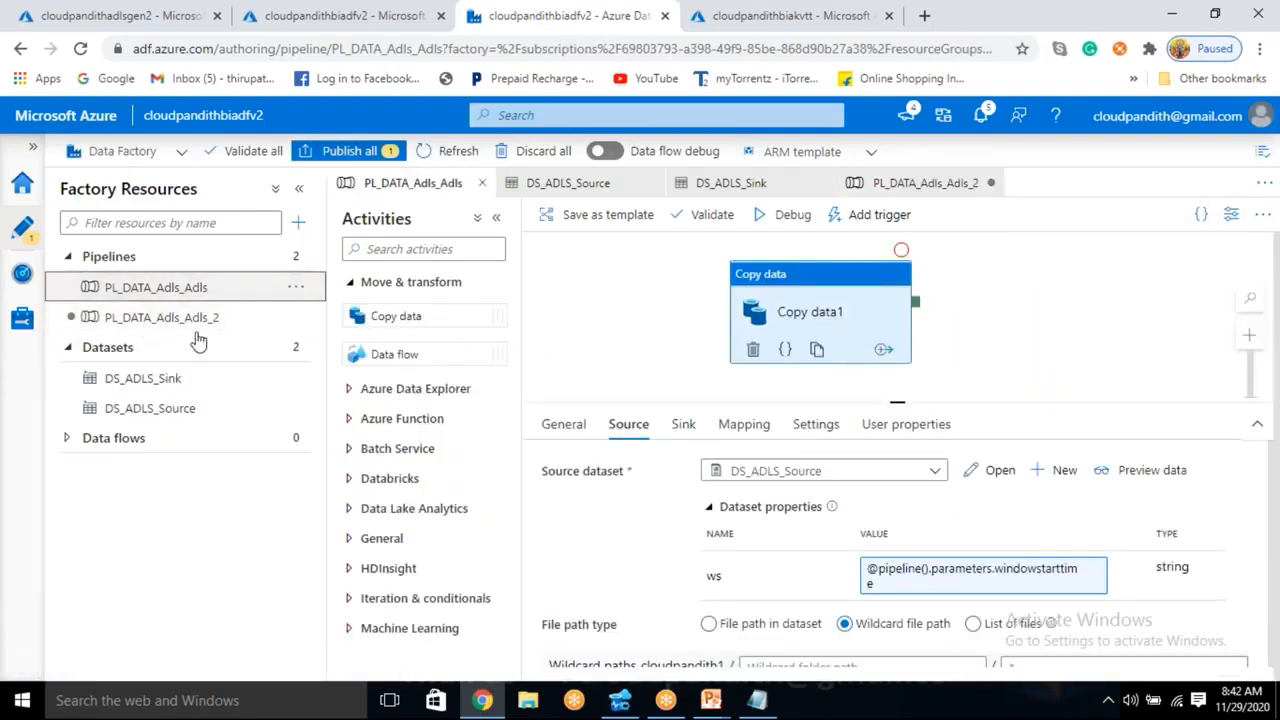
left_click(199, 320)
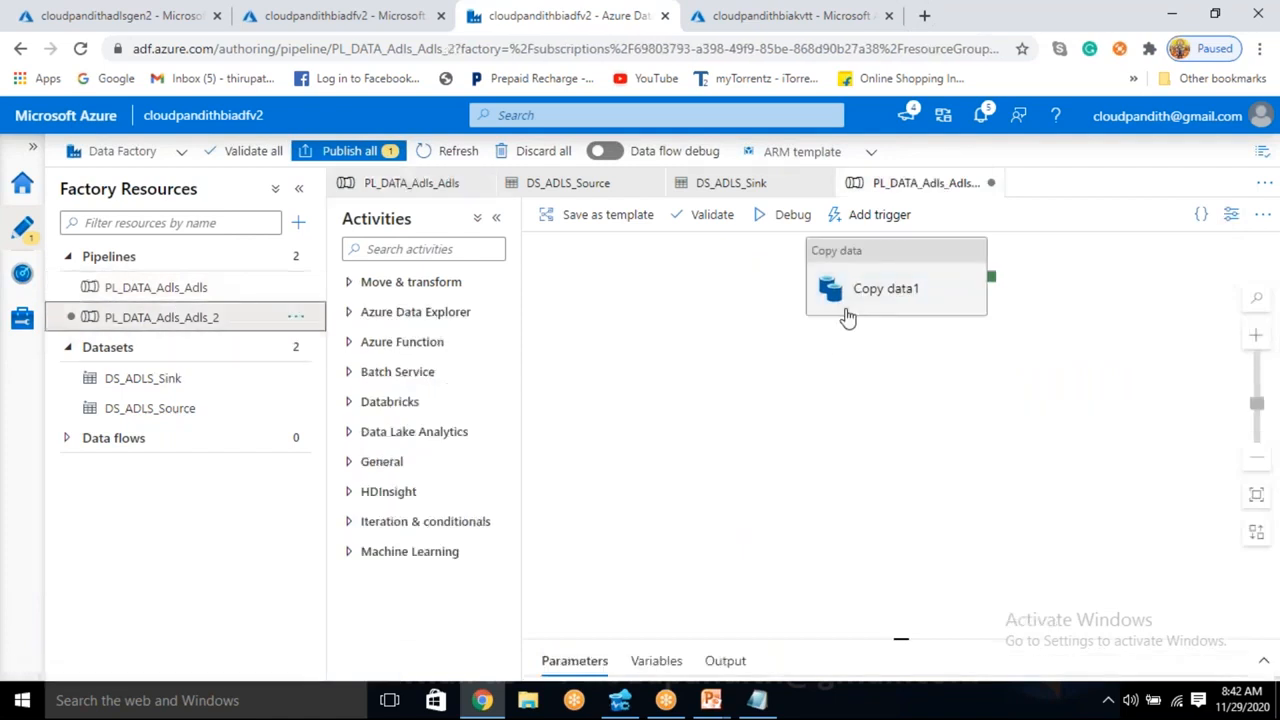
left_click(853, 311)
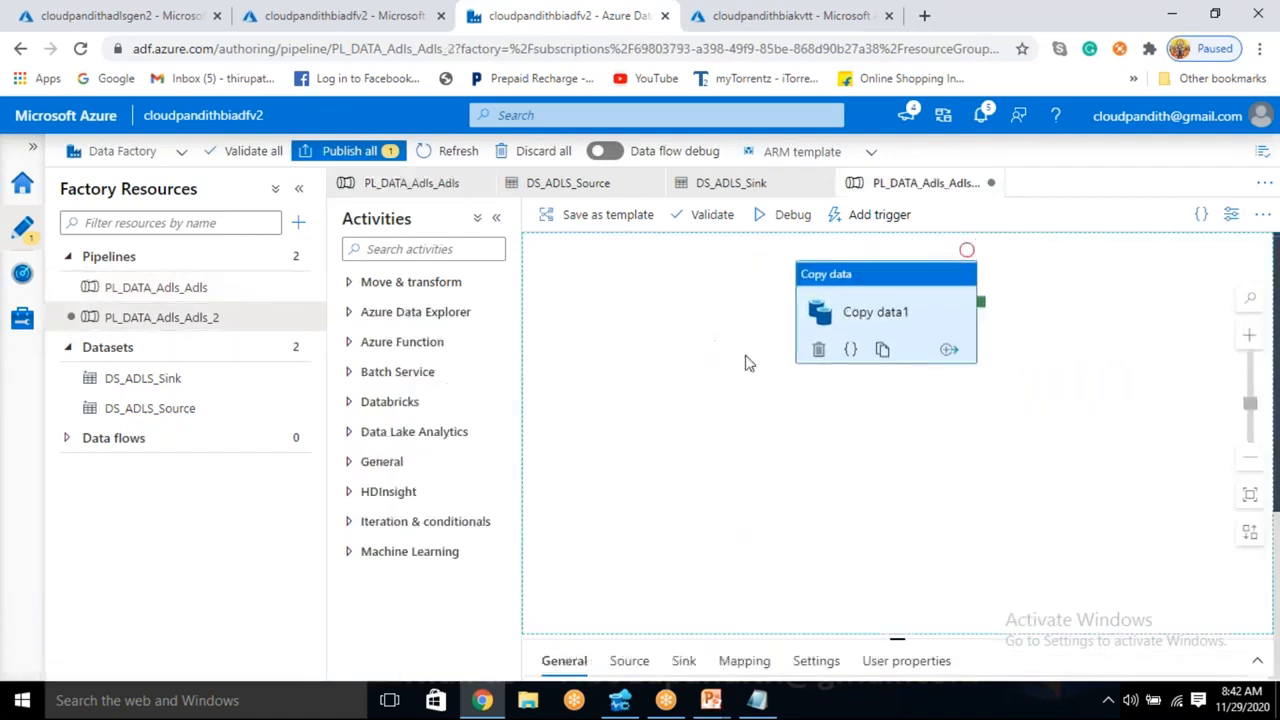
left_click(683, 425)
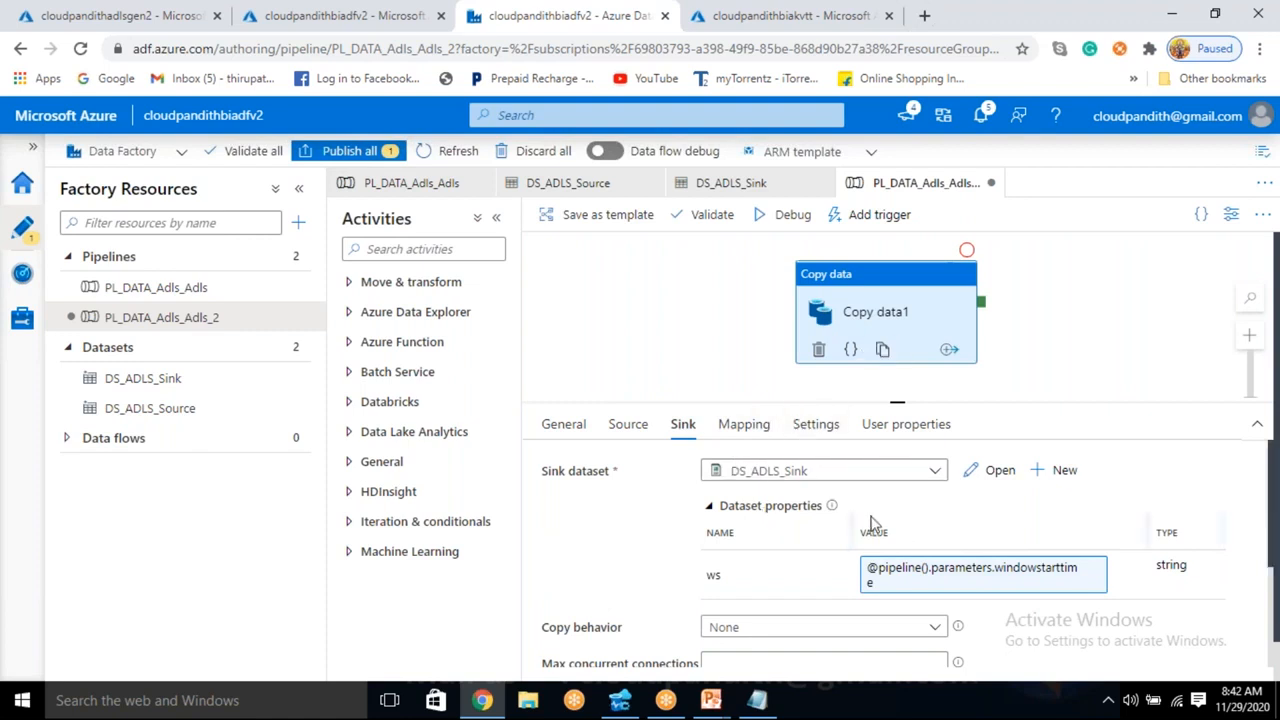
left_click(1060, 484)
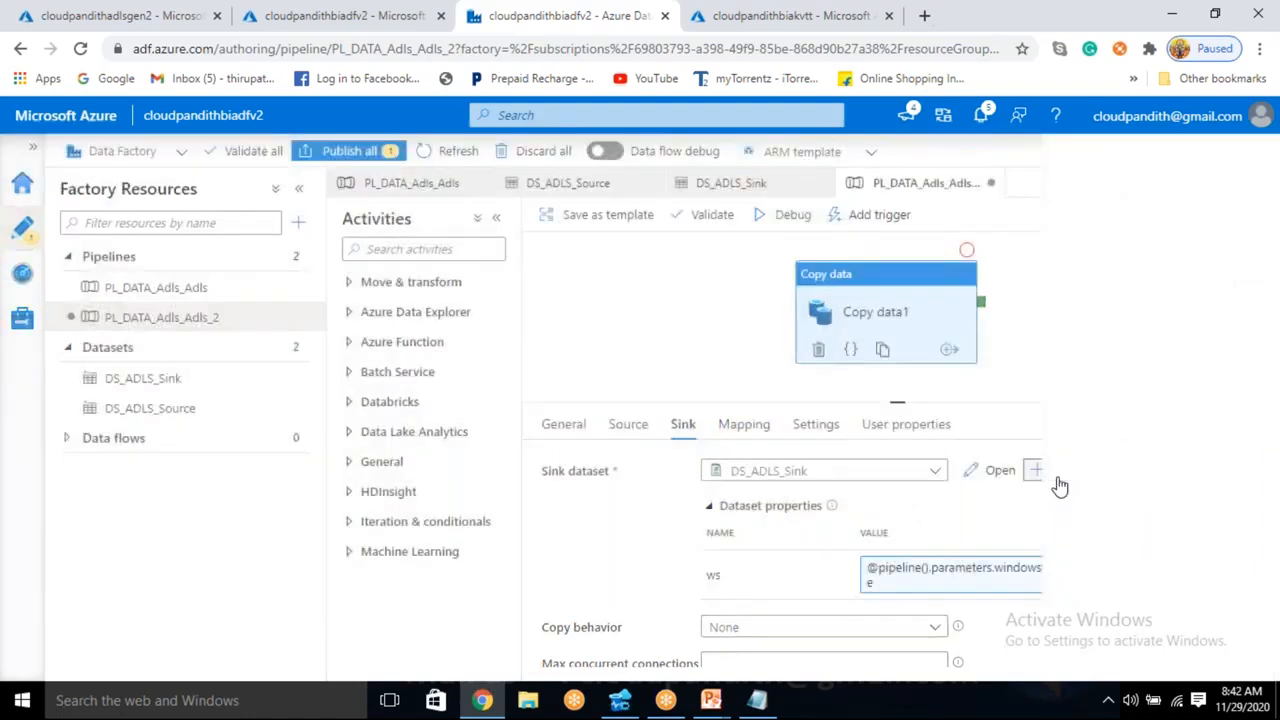
type("data lak")
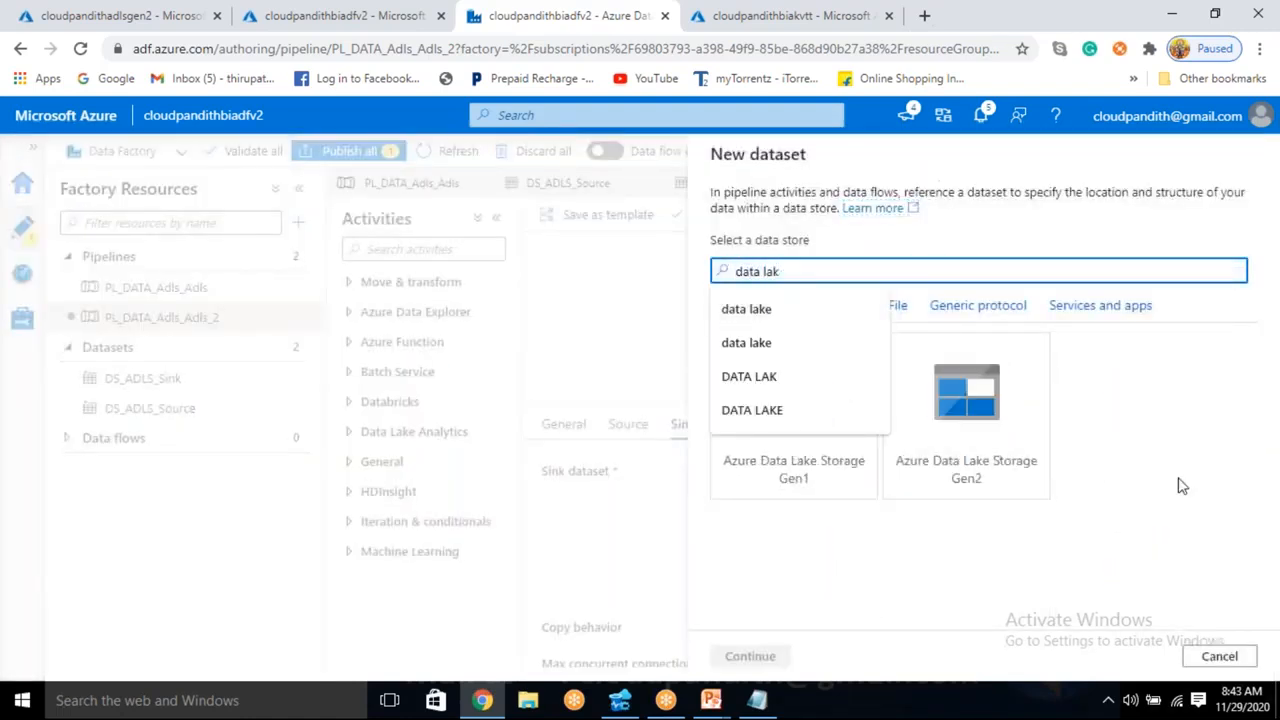
left_click(963, 449)
left_click(756, 662)
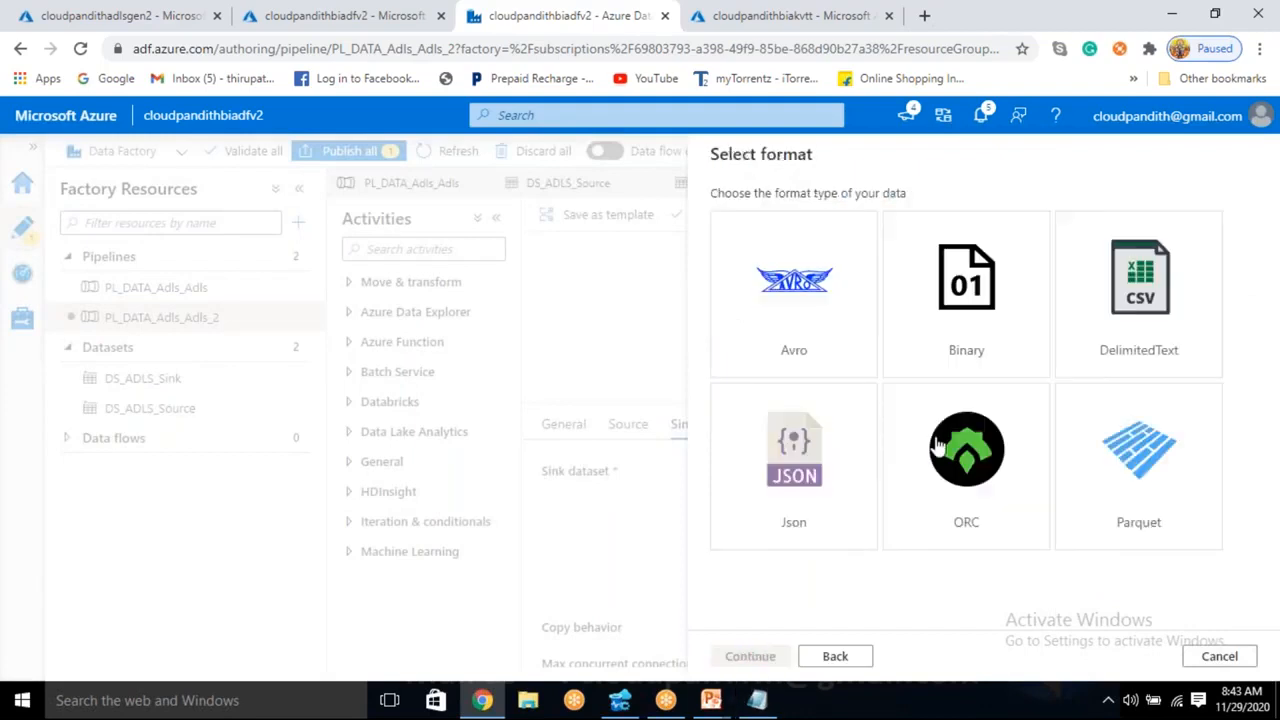
left_click(1090, 348)
left_click(748, 659)
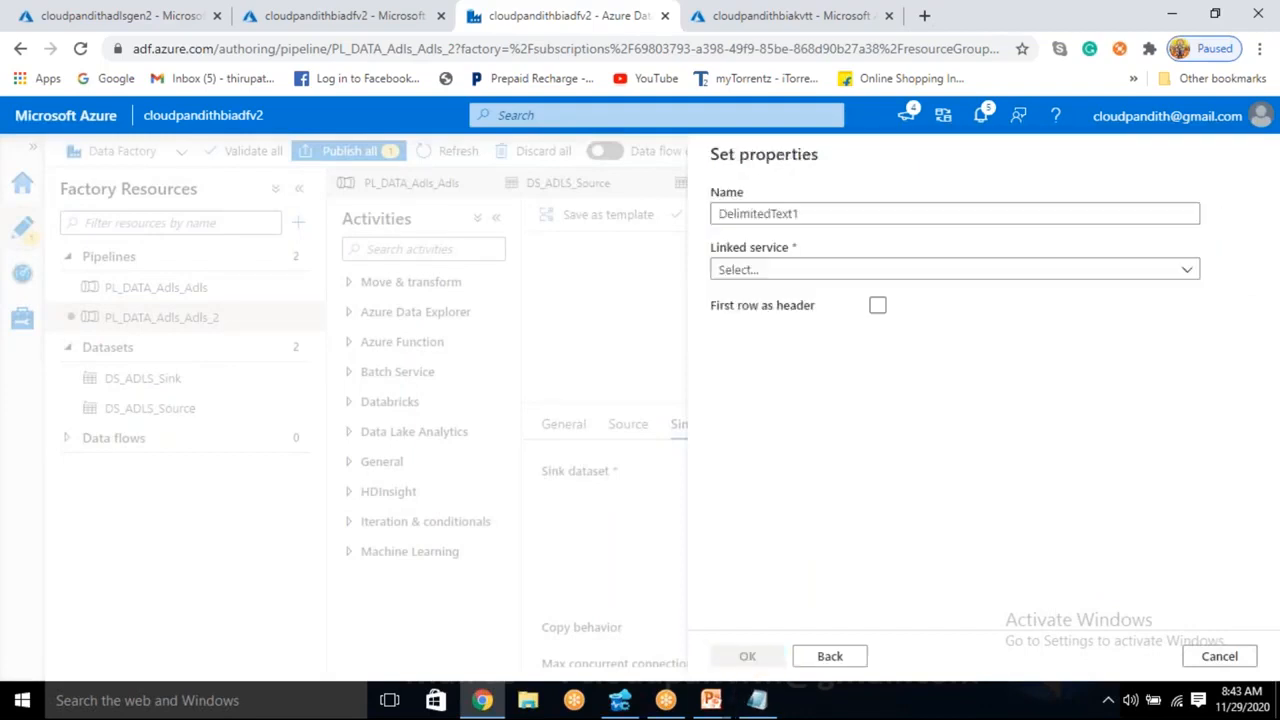
- Name the new dataset DS_ADLS_cp2_Sink and assign it the LS_ADLSGEN2 linked service
left_click_drag(808, 215, 614, 220)
key("BackSpace")
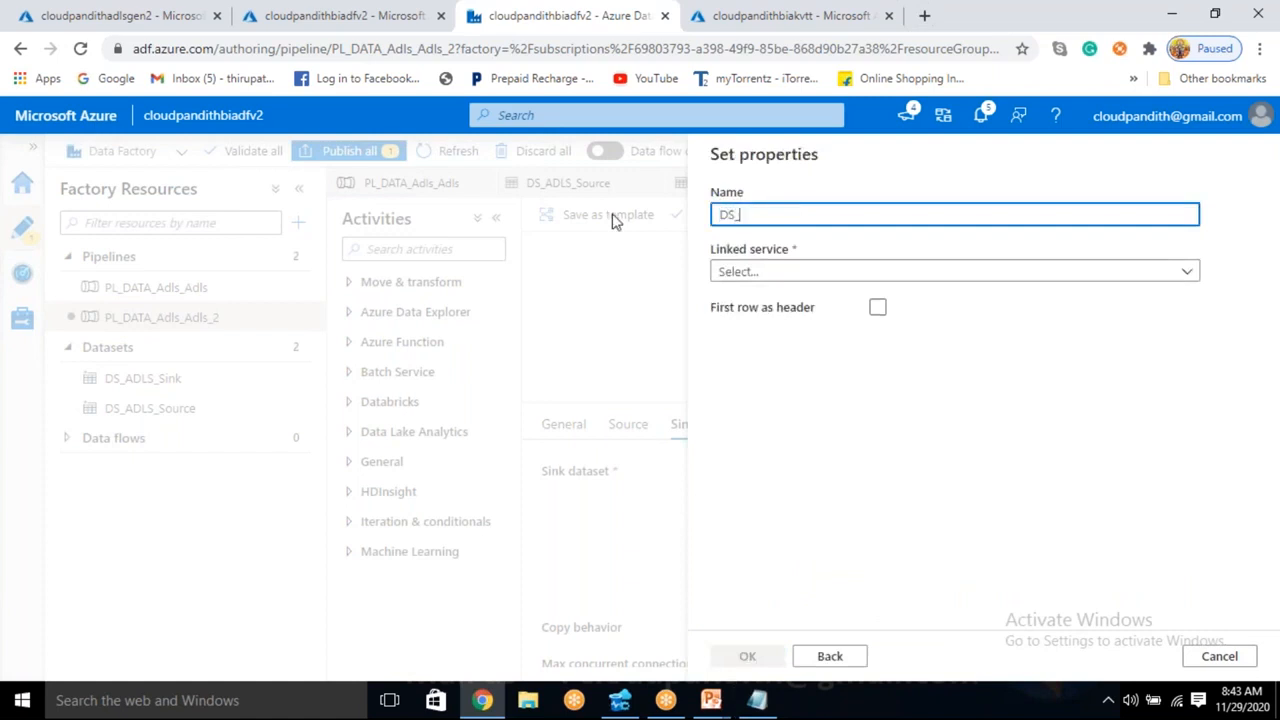
type("DS_ADLS_cp2_Sink")
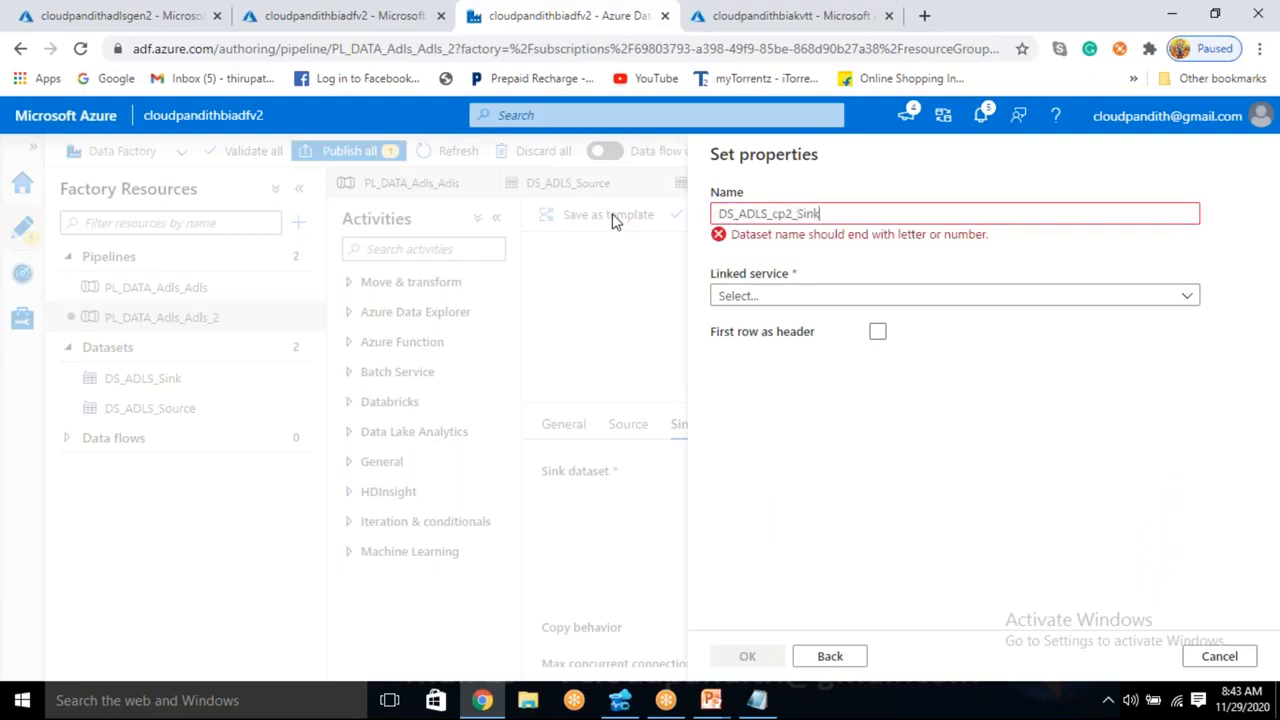
double_click(778, 216)
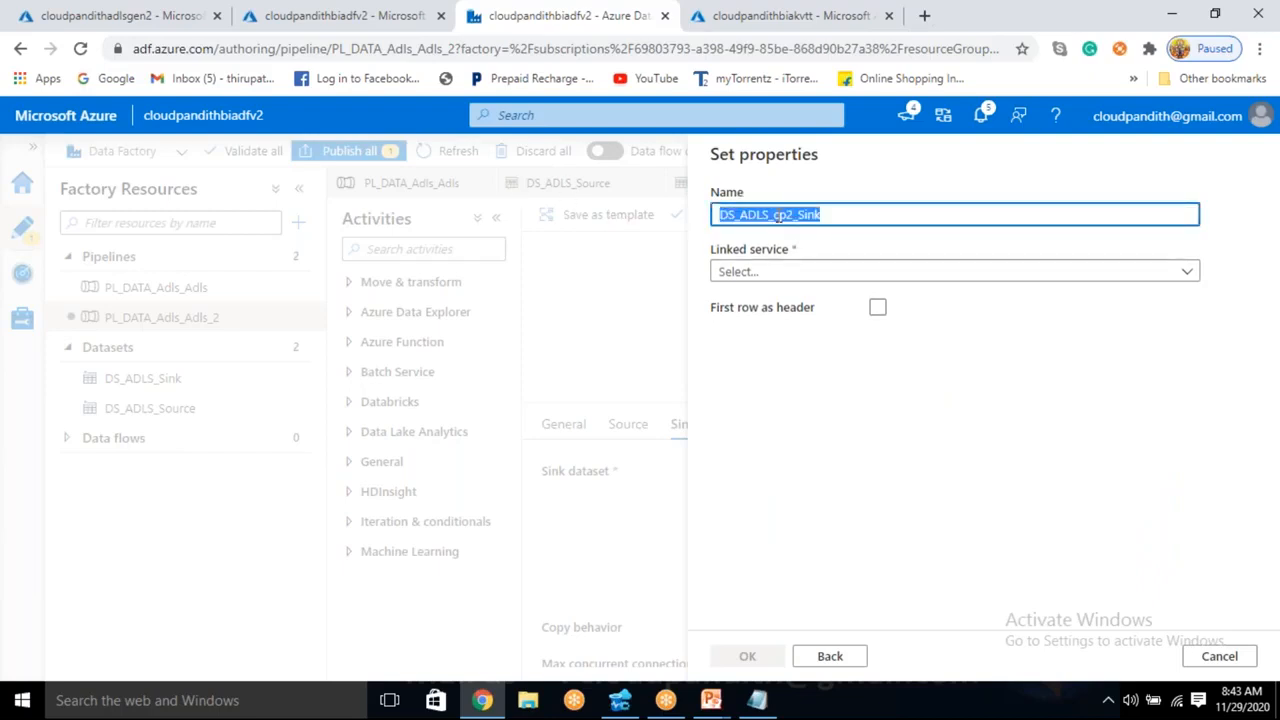
left_click(788, 270)
left_click(757, 389)
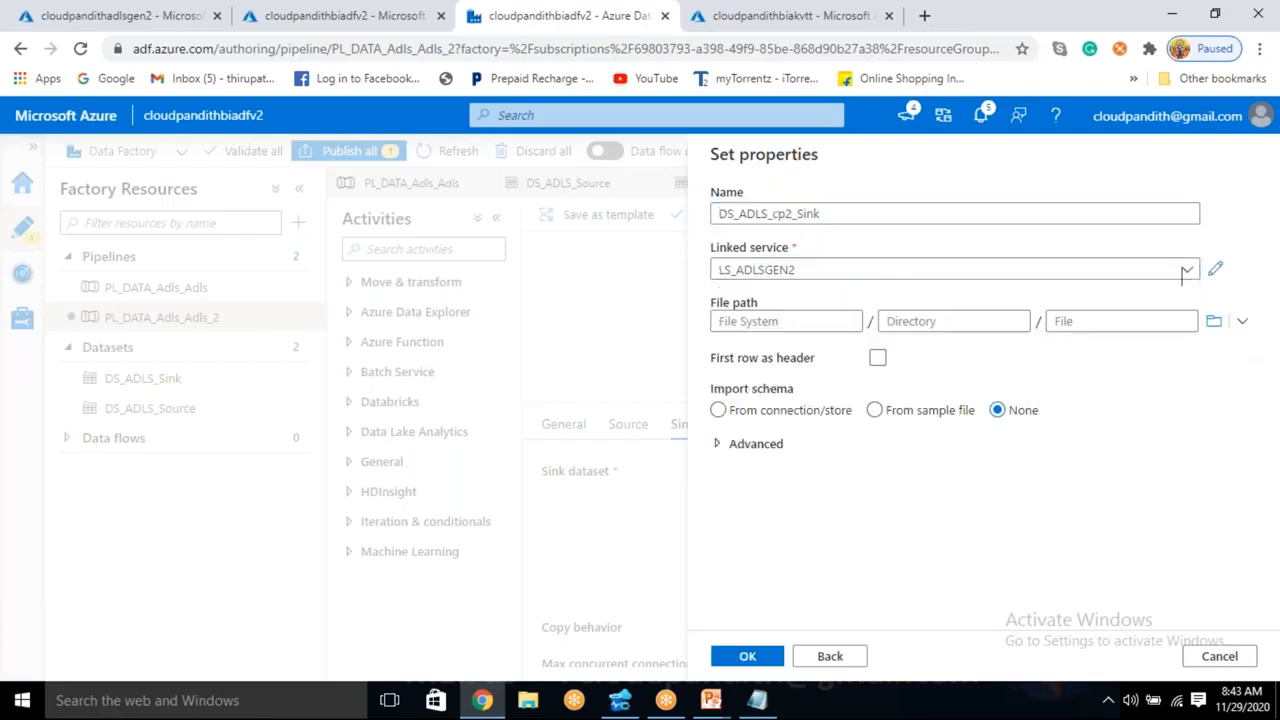
- Set the dataset's file path to the cp2output container, treat the first row as header, and create the dataset
left_click(1213, 321)
left_click(837, 318)
left_click(748, 656)
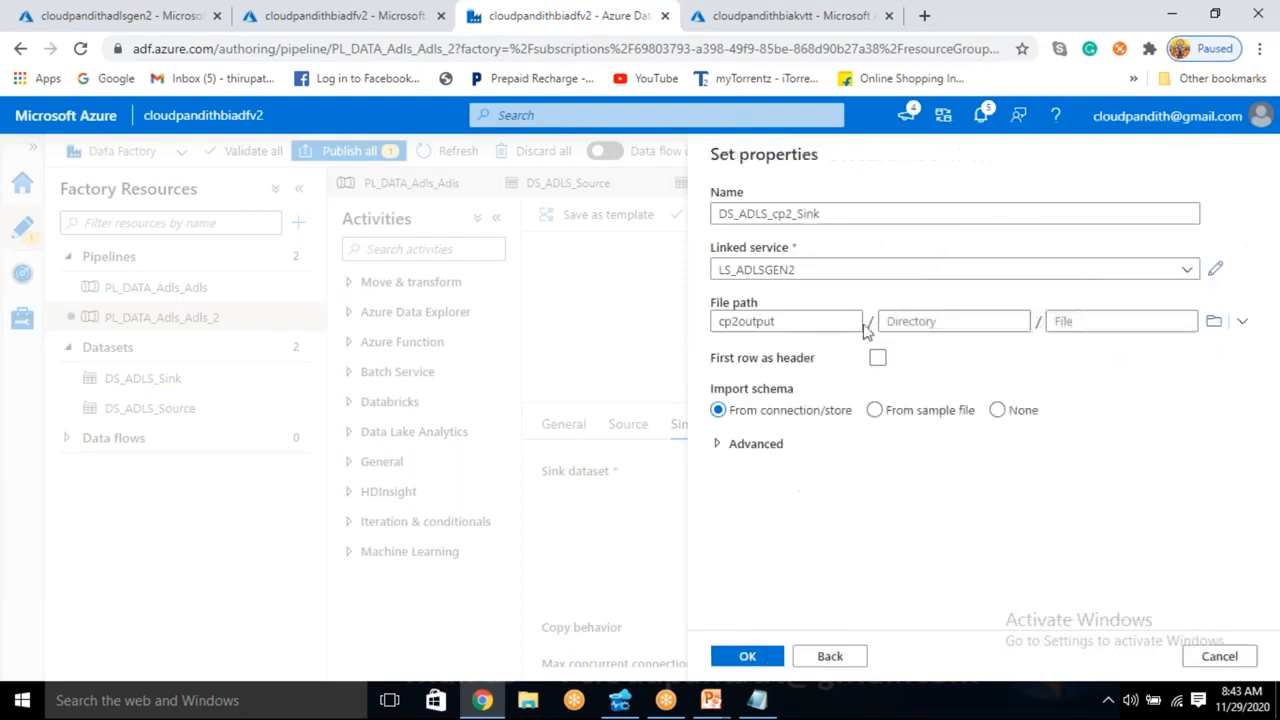
left_click(877, 357)
left_click(907, 323)
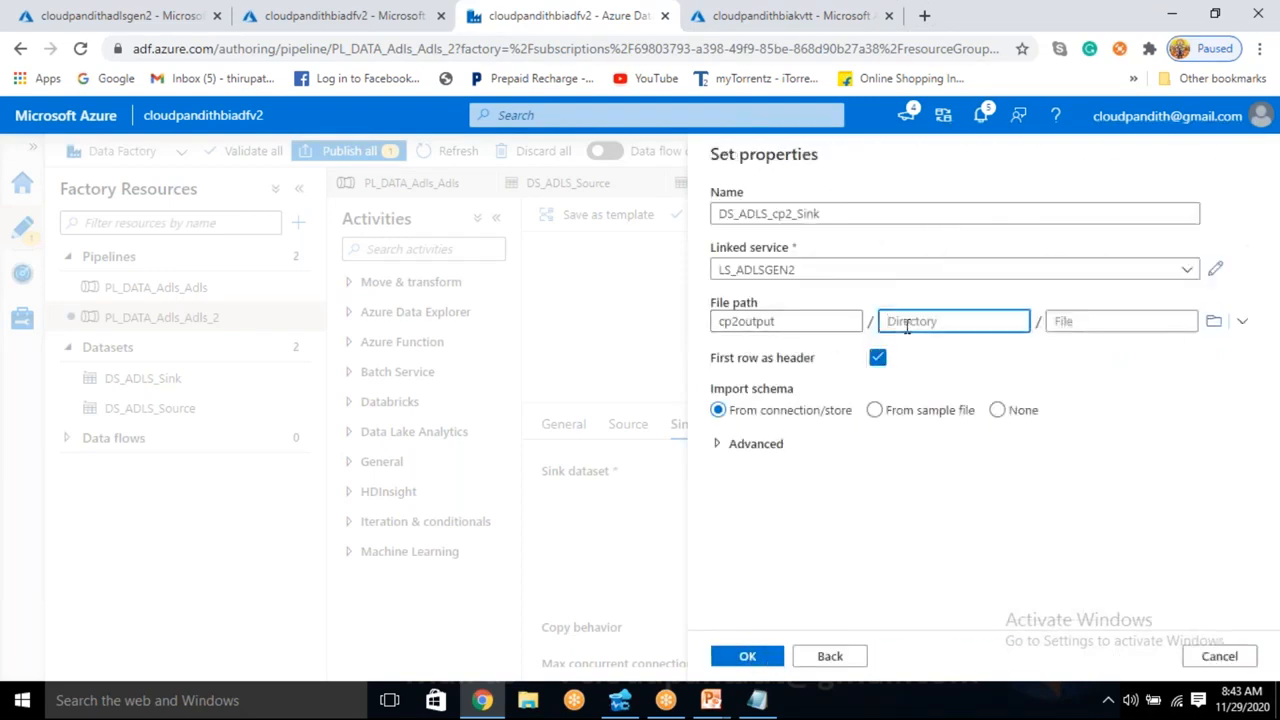
left_click(748, 656)
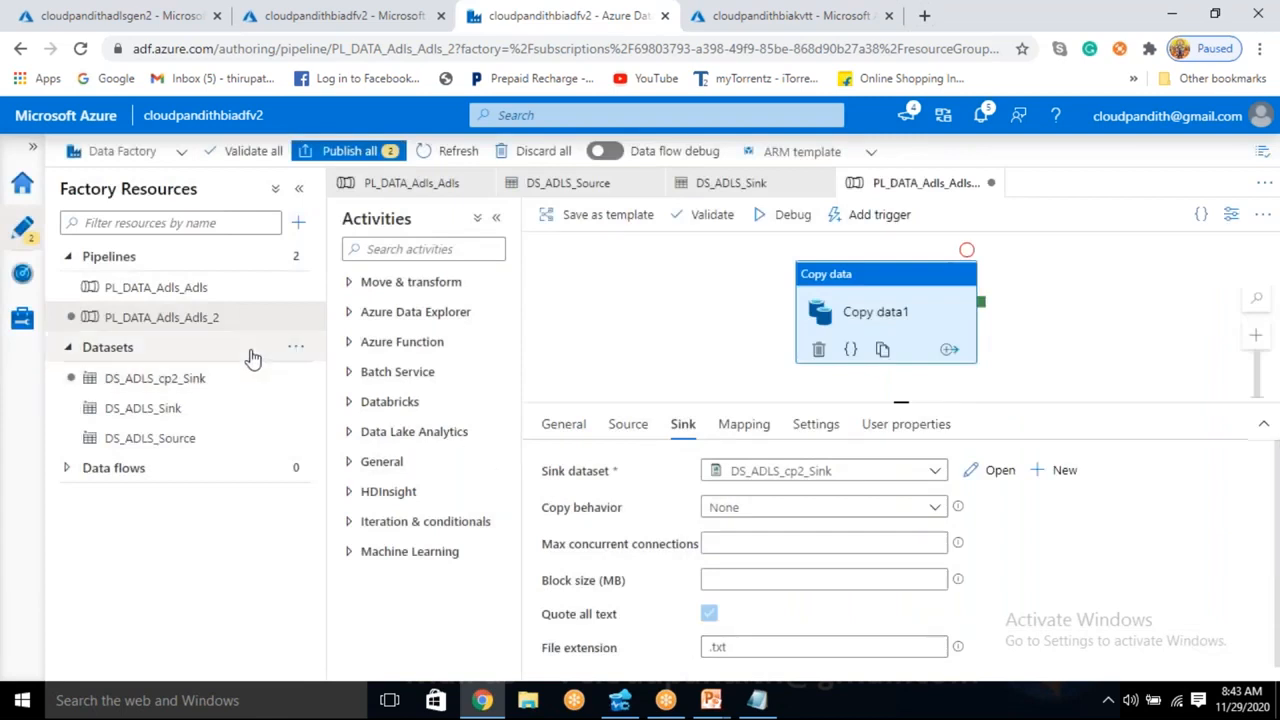
- Add a String parameter named wo to the DS_ADLS_cp2_Sink dataset
left_click(188, 392)
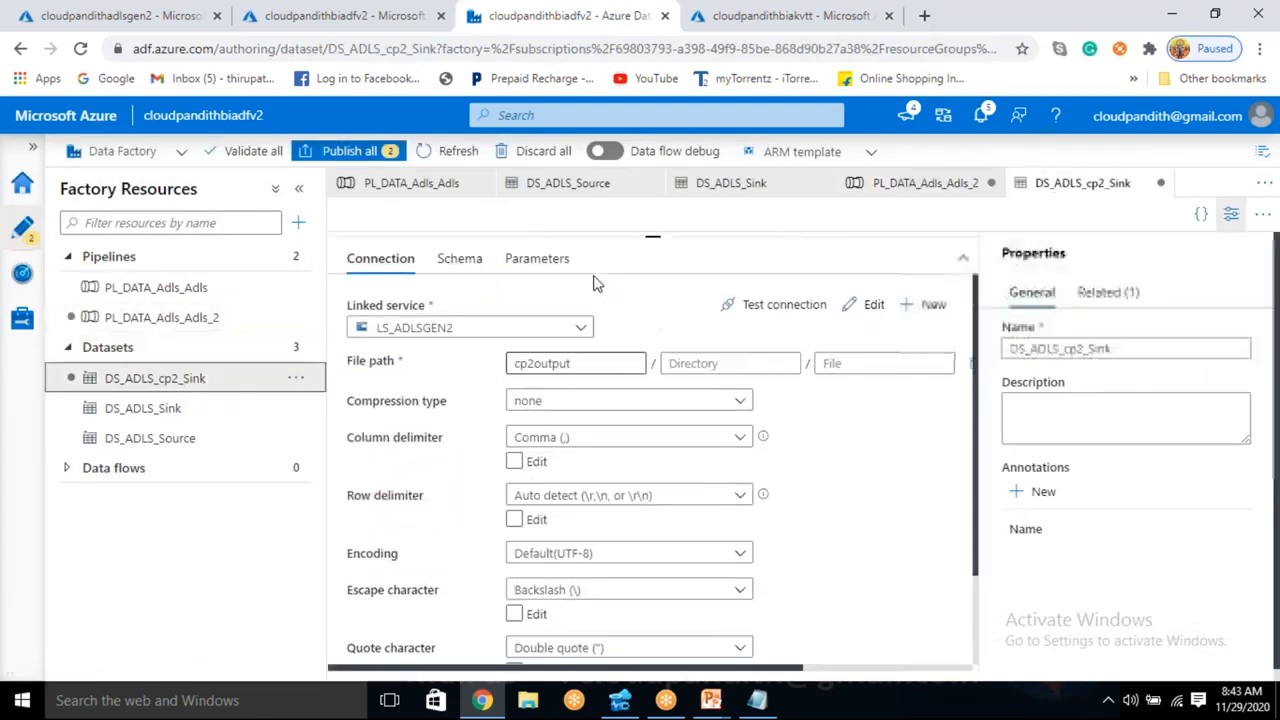
left_click(562, 262)
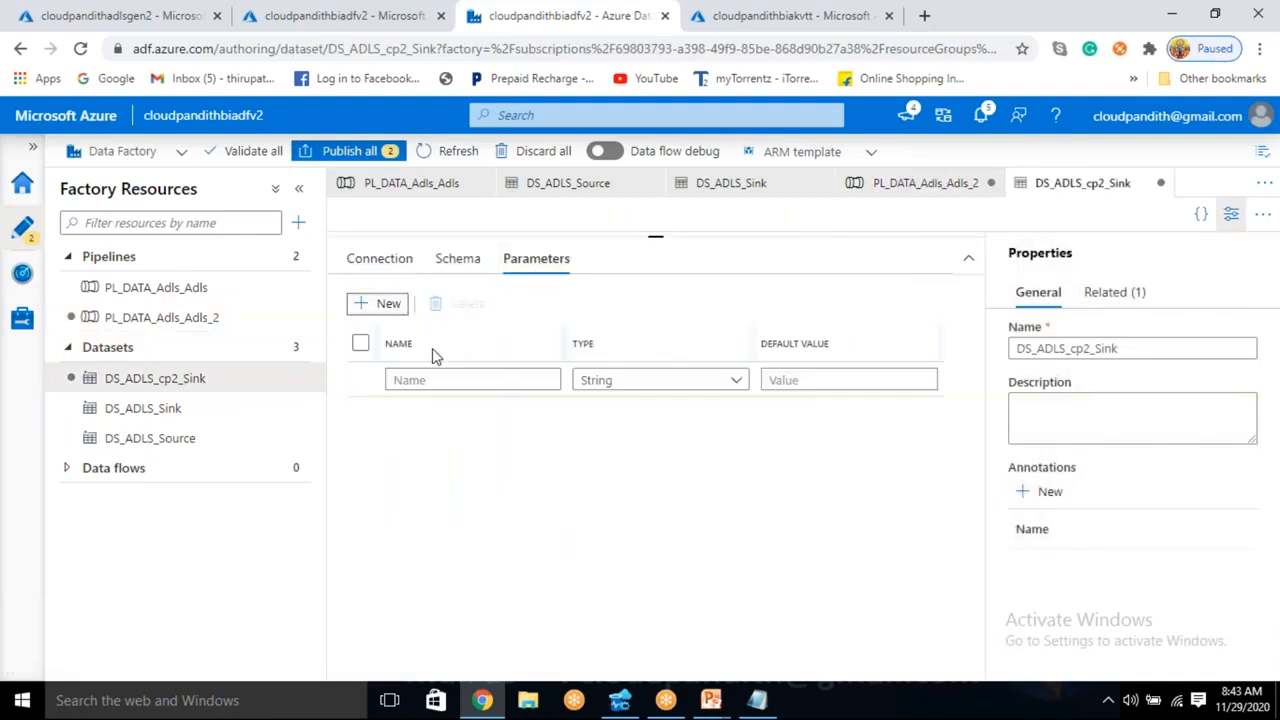
left_click(427, 379)
type("wo")
left_click(395, 264)
left_click(711, 364)
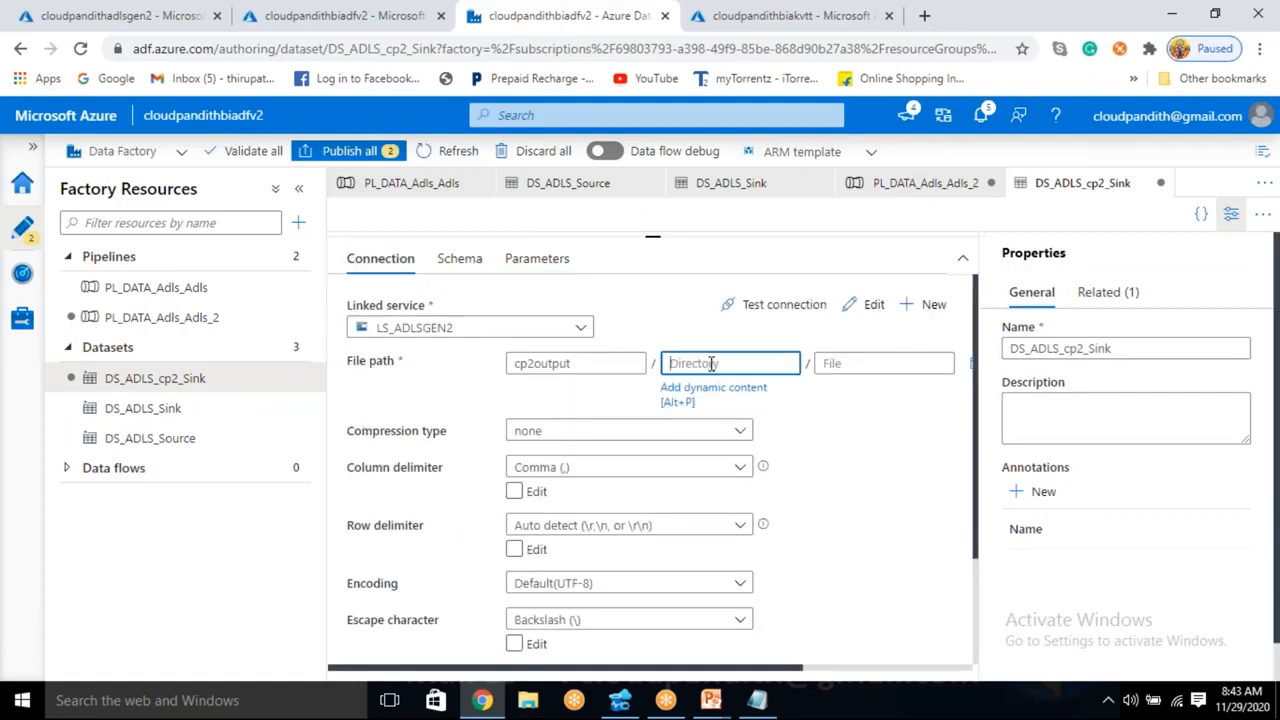
left_click(761, 706)
left_click(763, 708)
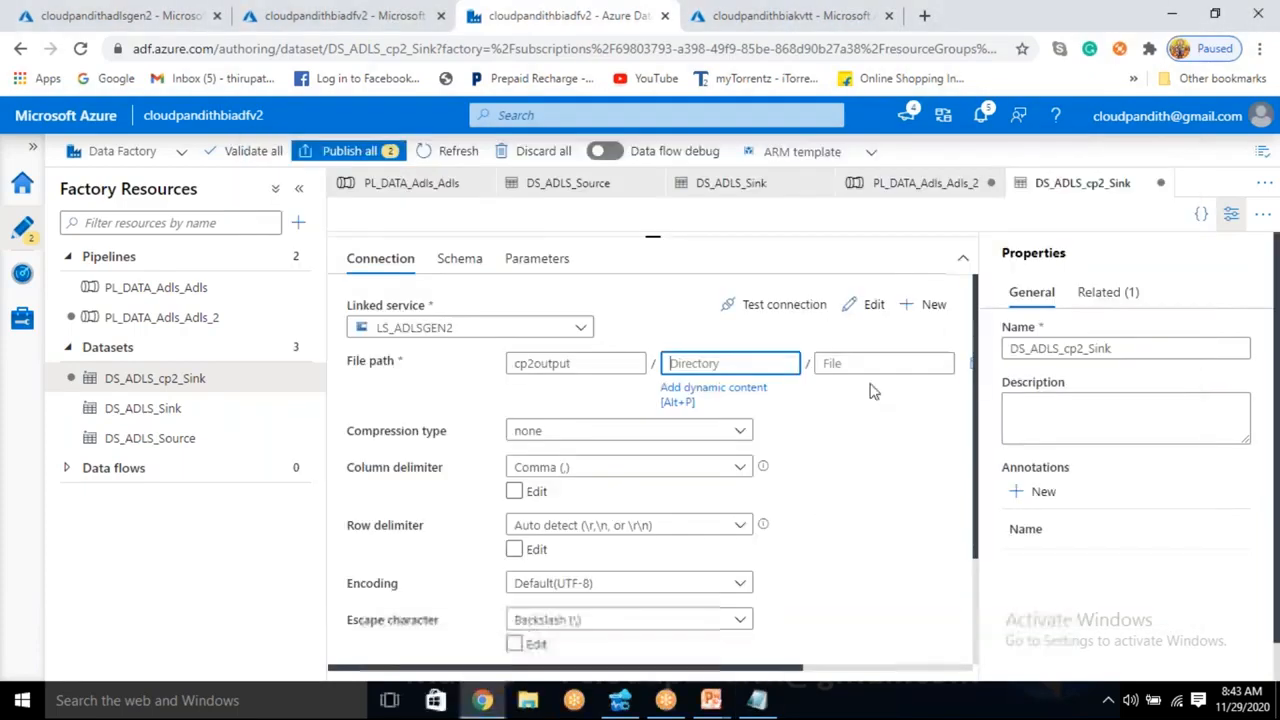
left_click(724, 183)
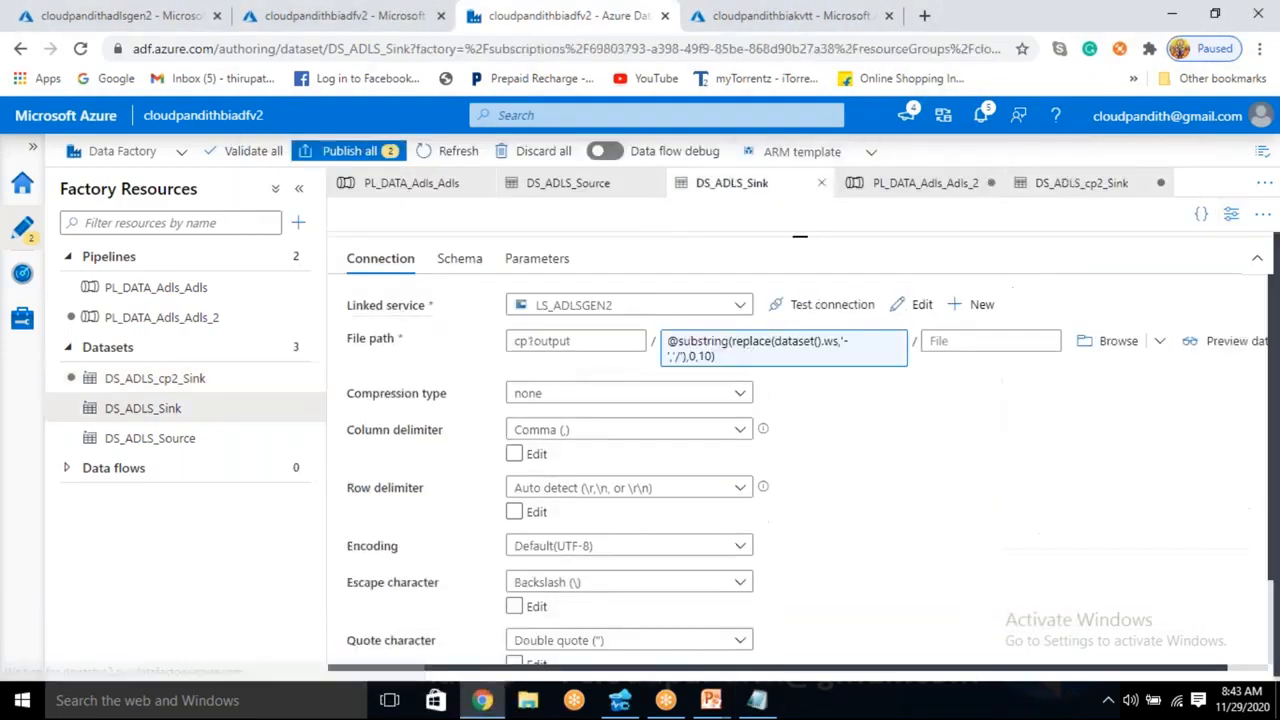
left_click(752, 345)
left_click_drag(1086, 206, 700, 205)
key("ctrl+c")
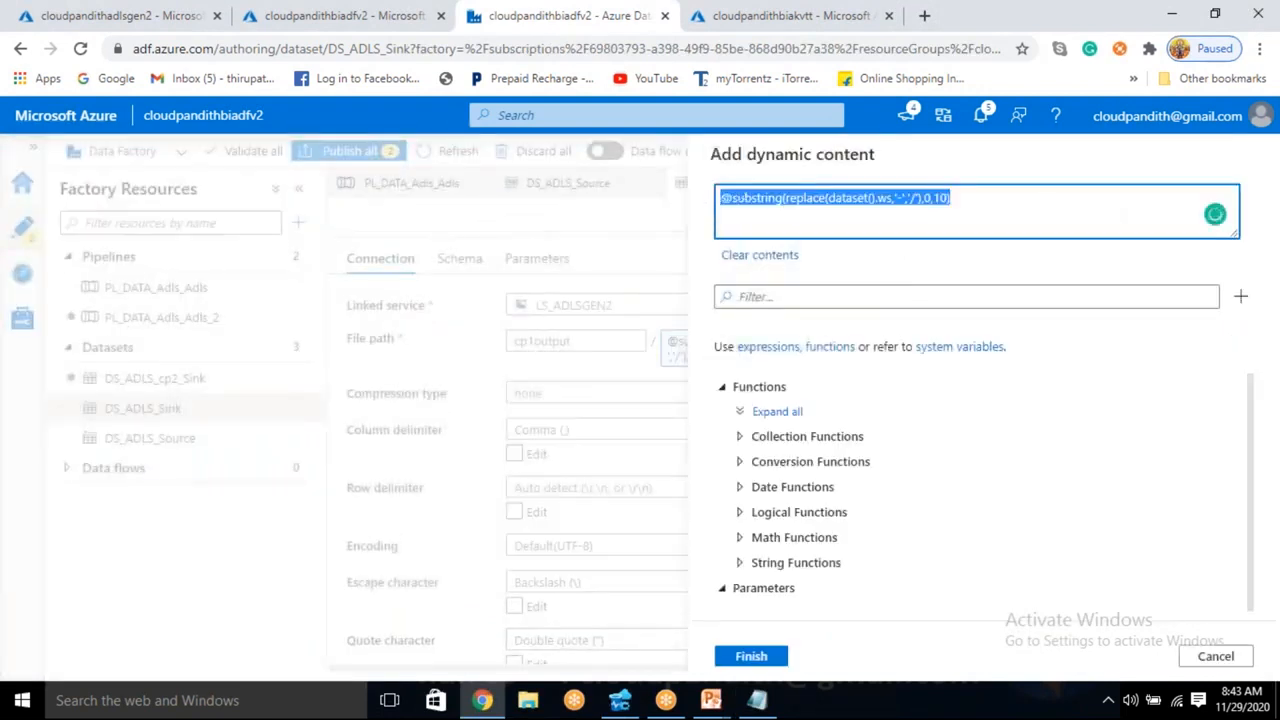
left_click(1216, 656)
left_click(1035, 190)
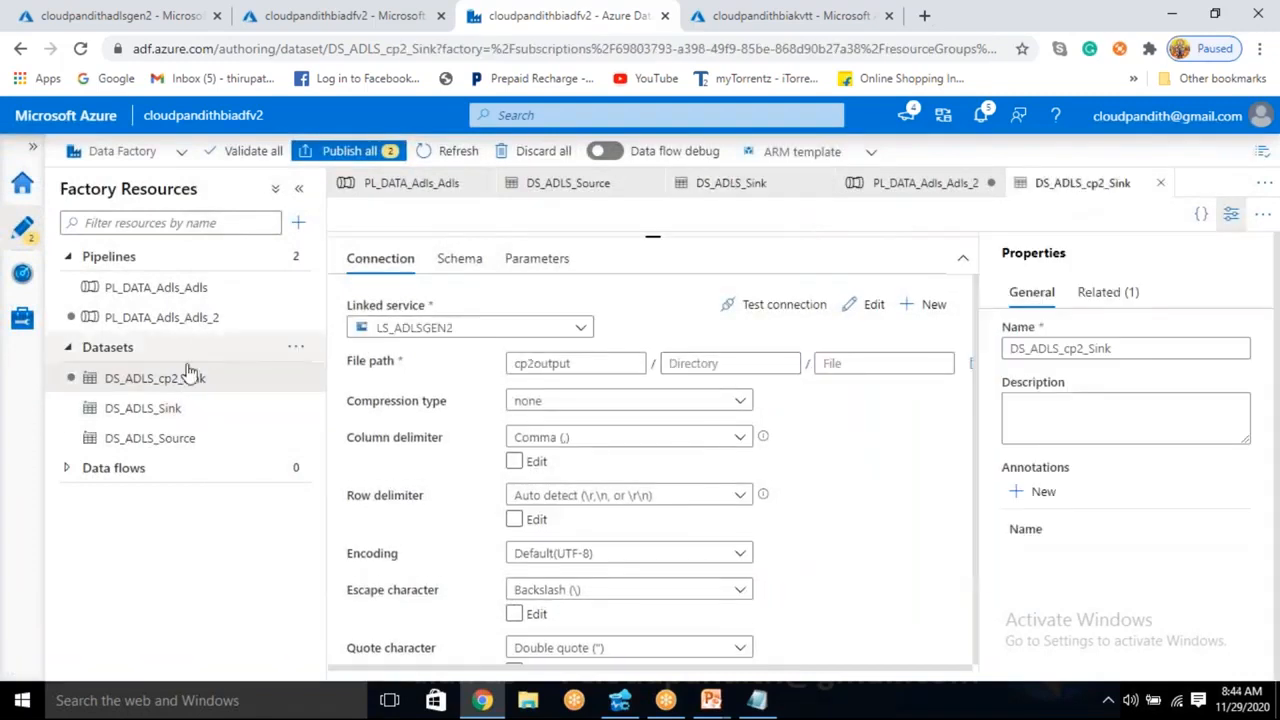
left_click(763, 362)
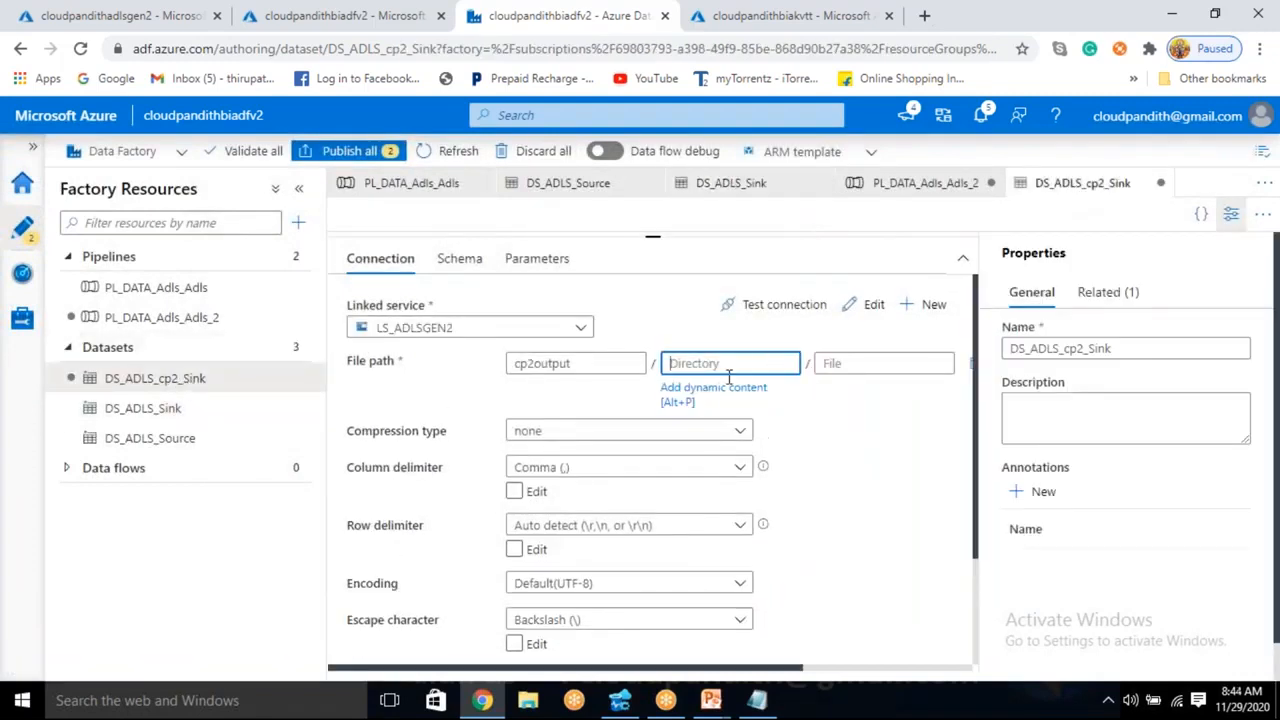
left_click(709, 395)
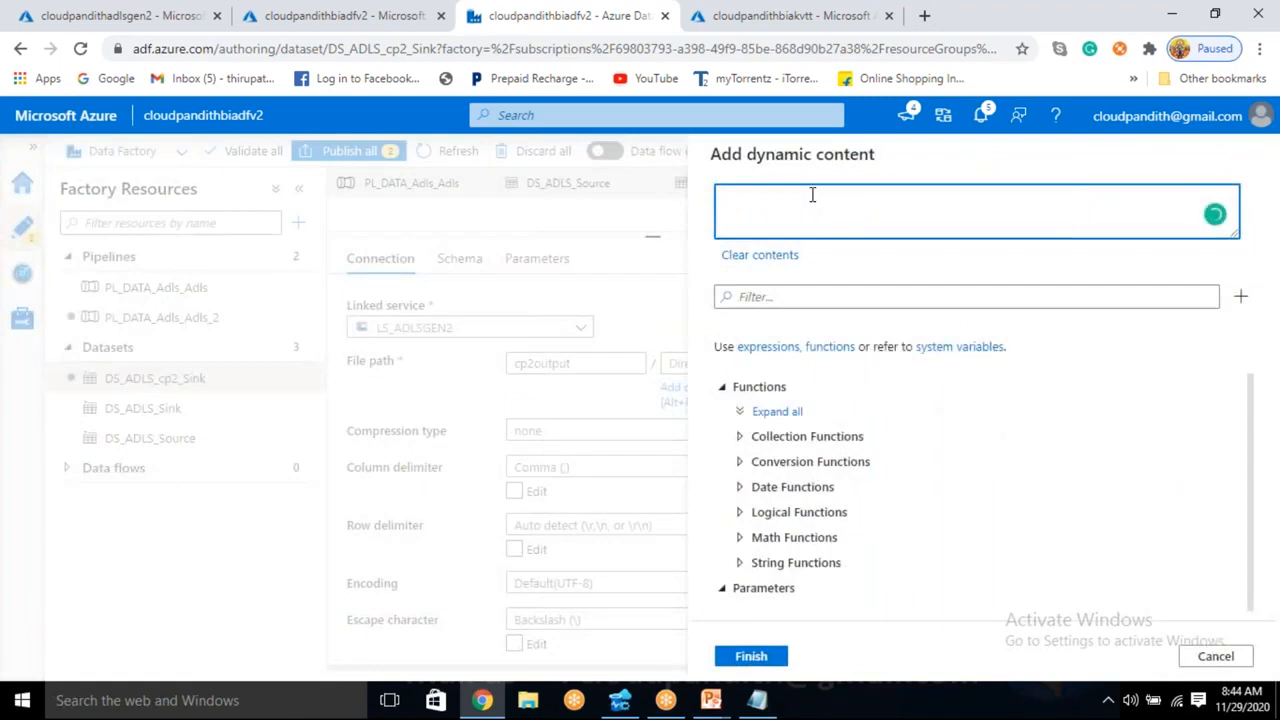
key("ctrl+v")
double_click(808, 201)
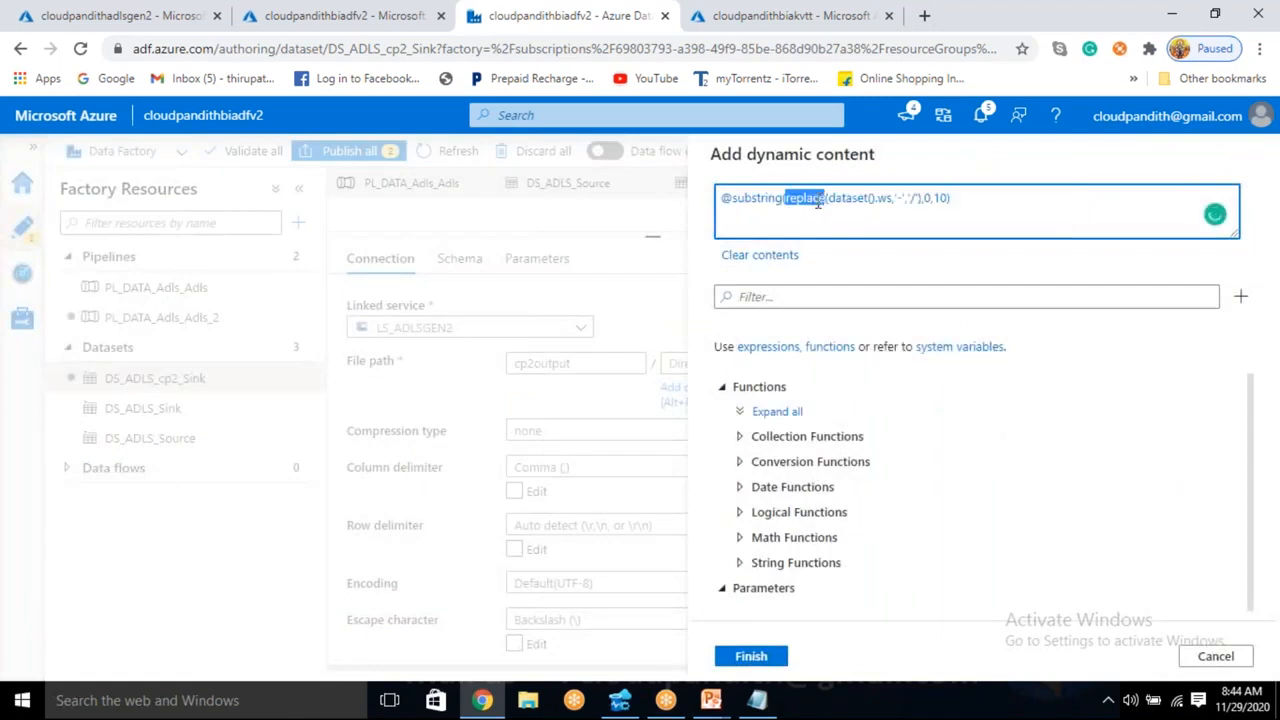
left_click(868, 204)
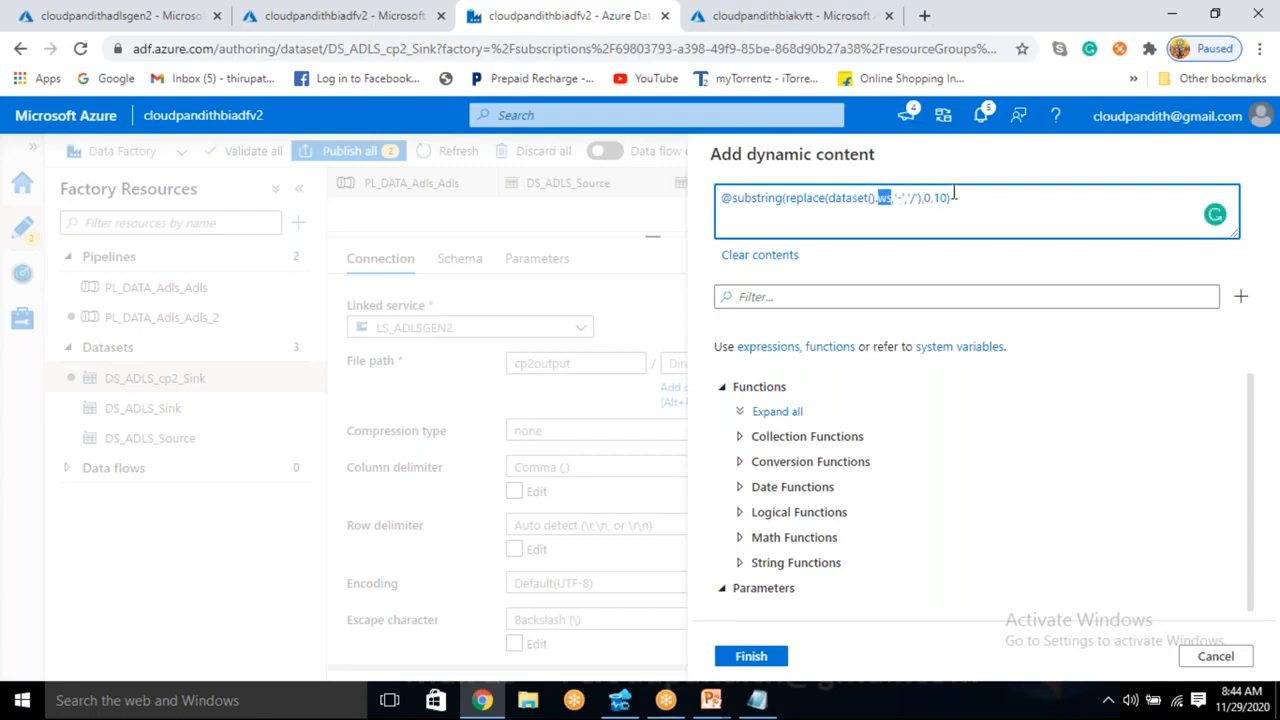
left_click(751, 656)
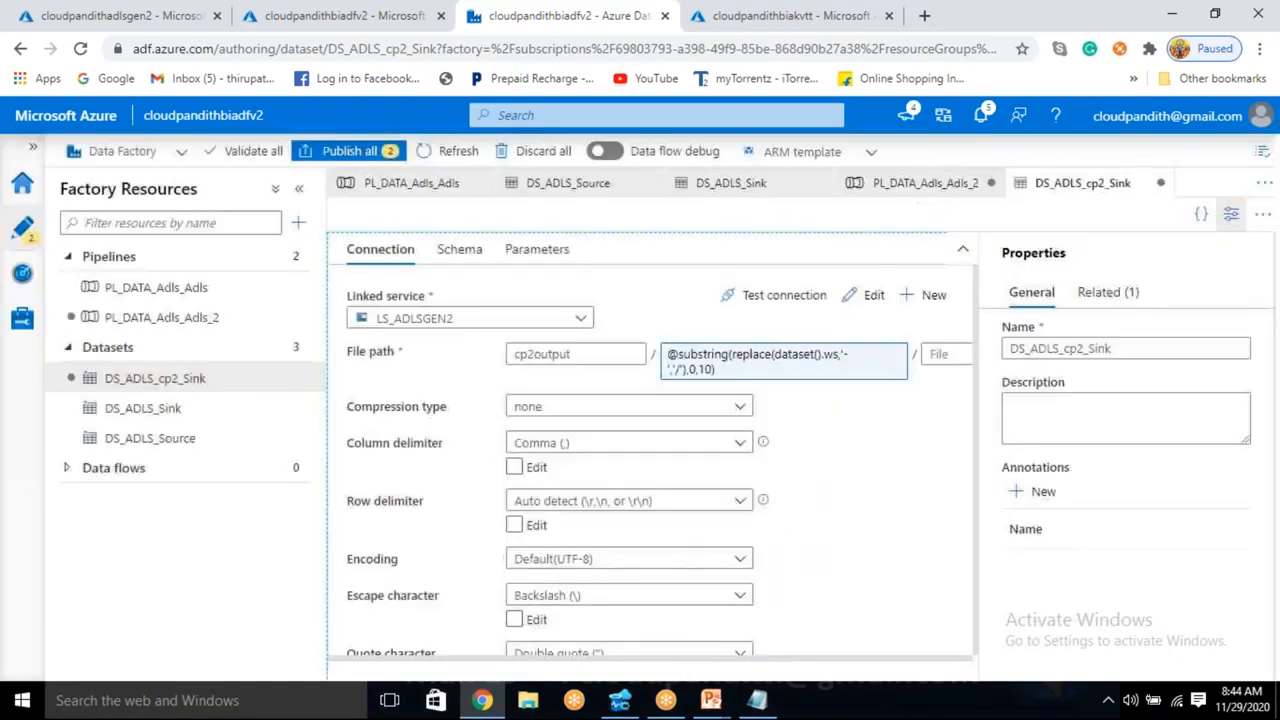
left_click(1231, 214)
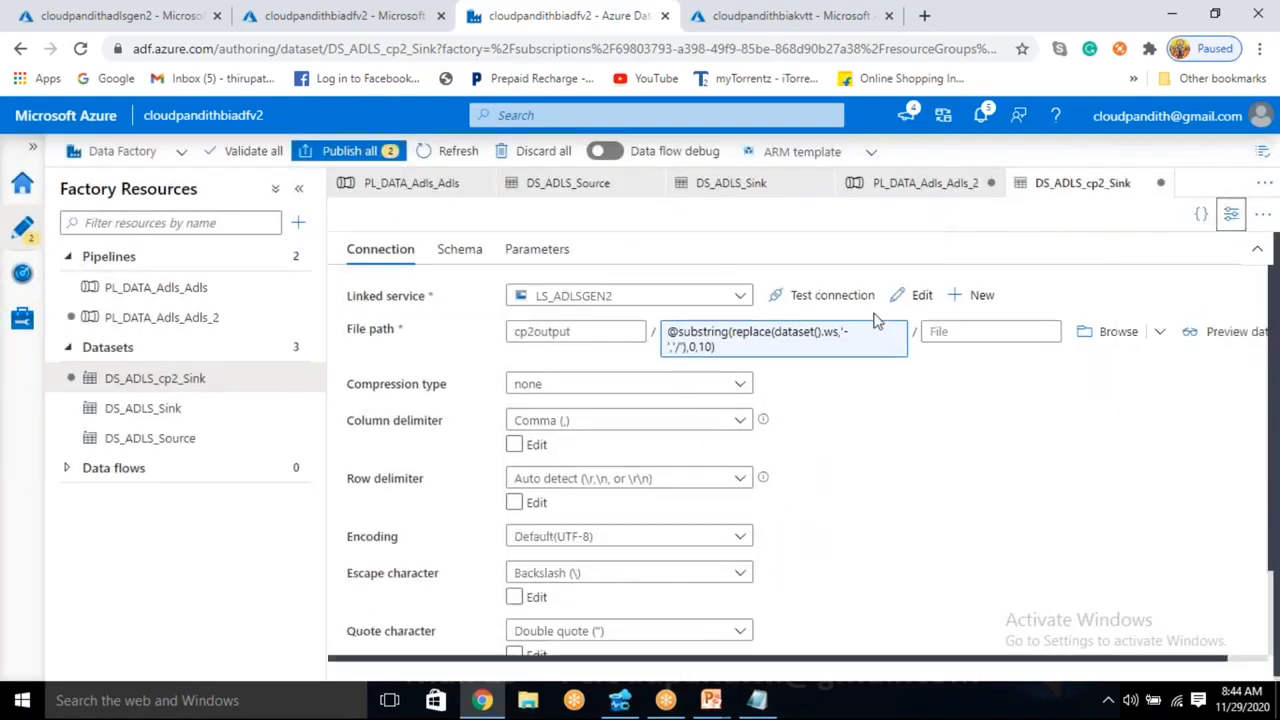
- Start a new trigger named cp1 for the PL_DATA_Adls_Adls pipeline and make it a tumbling window trigger
left_click(200, 290)
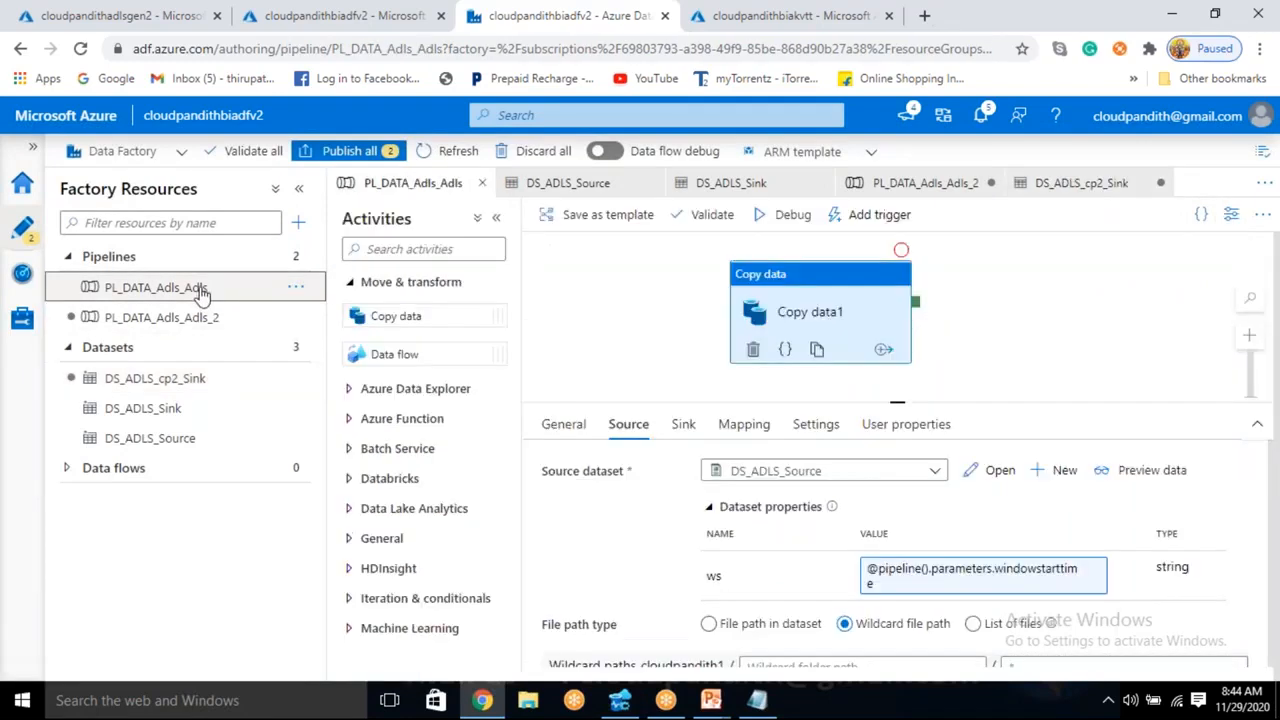
left_click(192, 14)
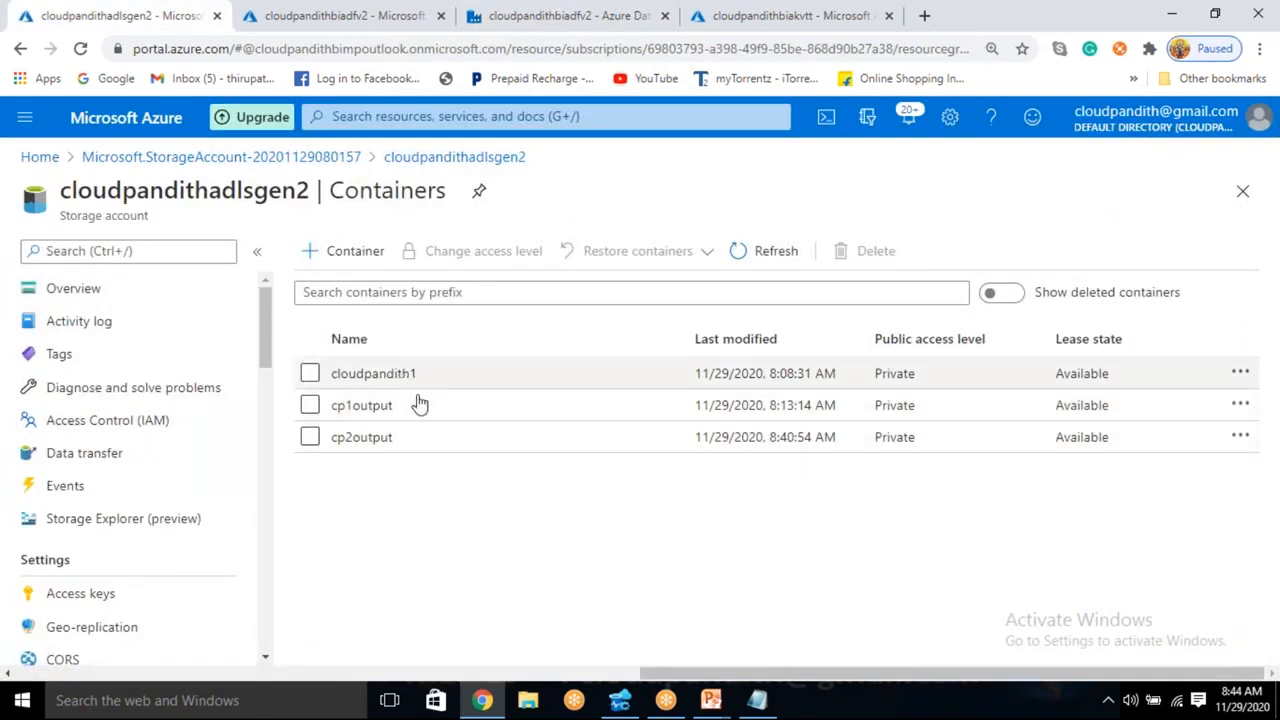
left_click(600, 12)
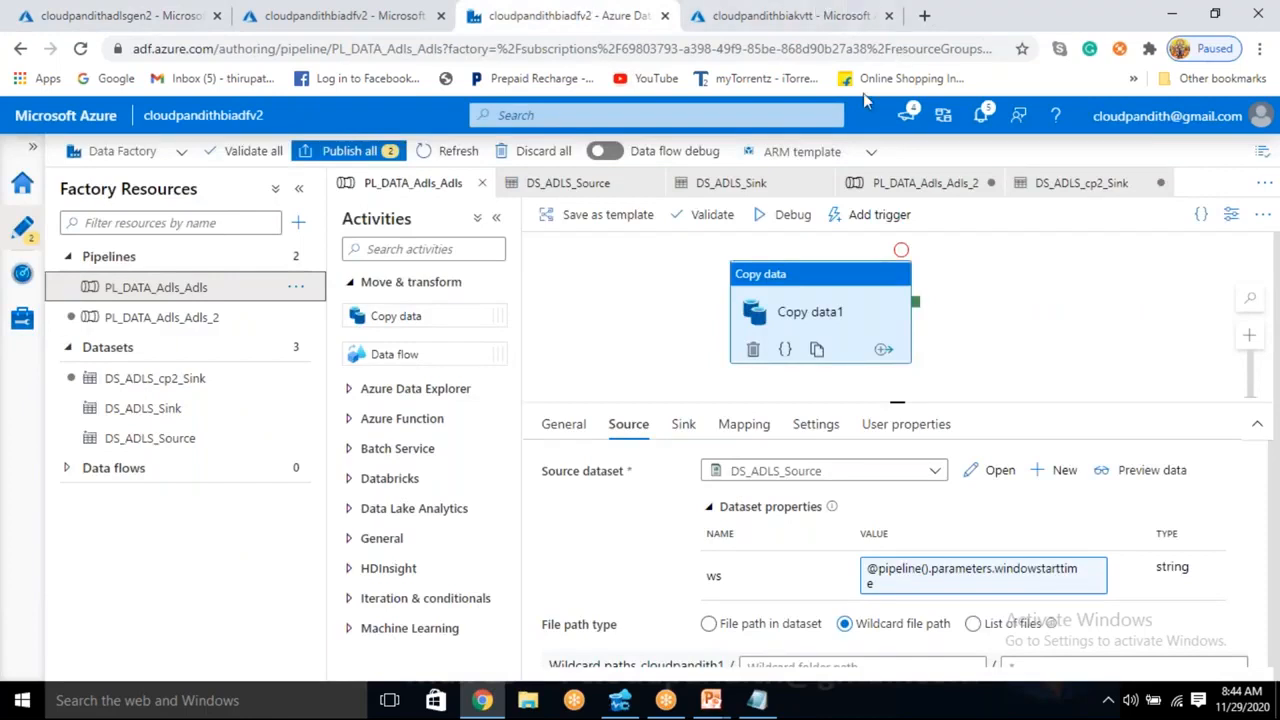
left_click(868, 220)
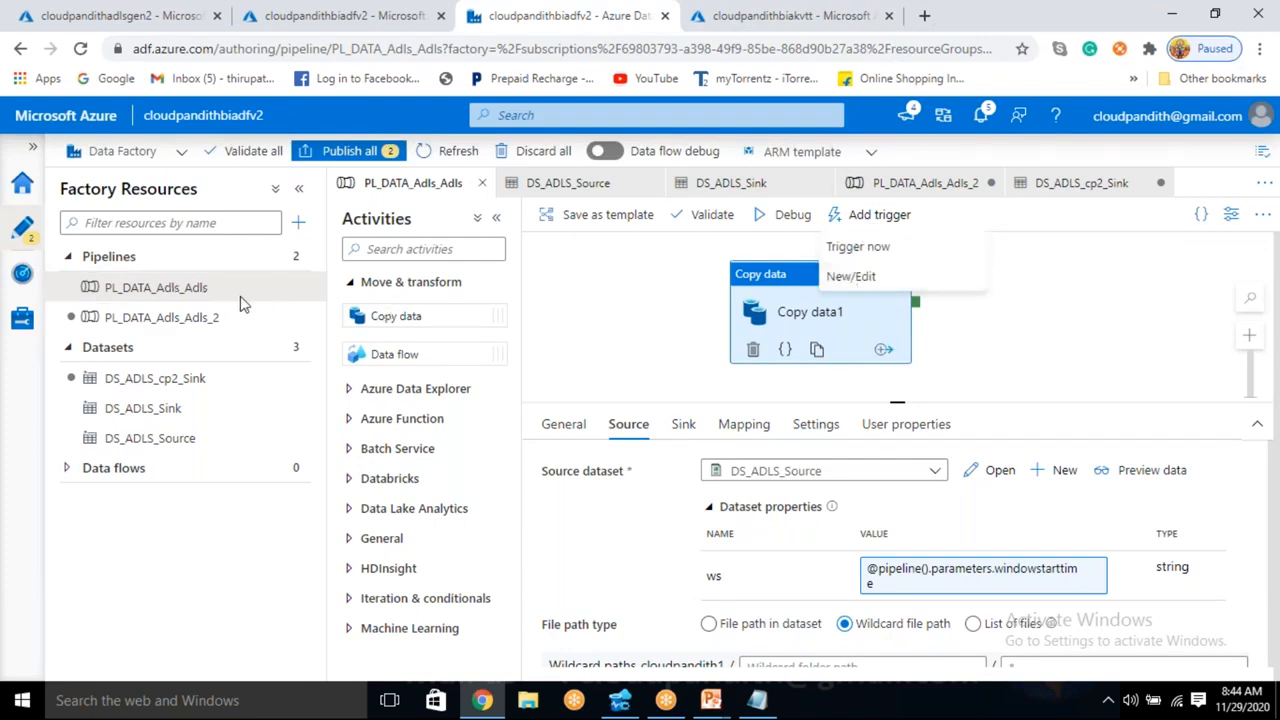
left_click(830, 277)
left_click(790, 205)
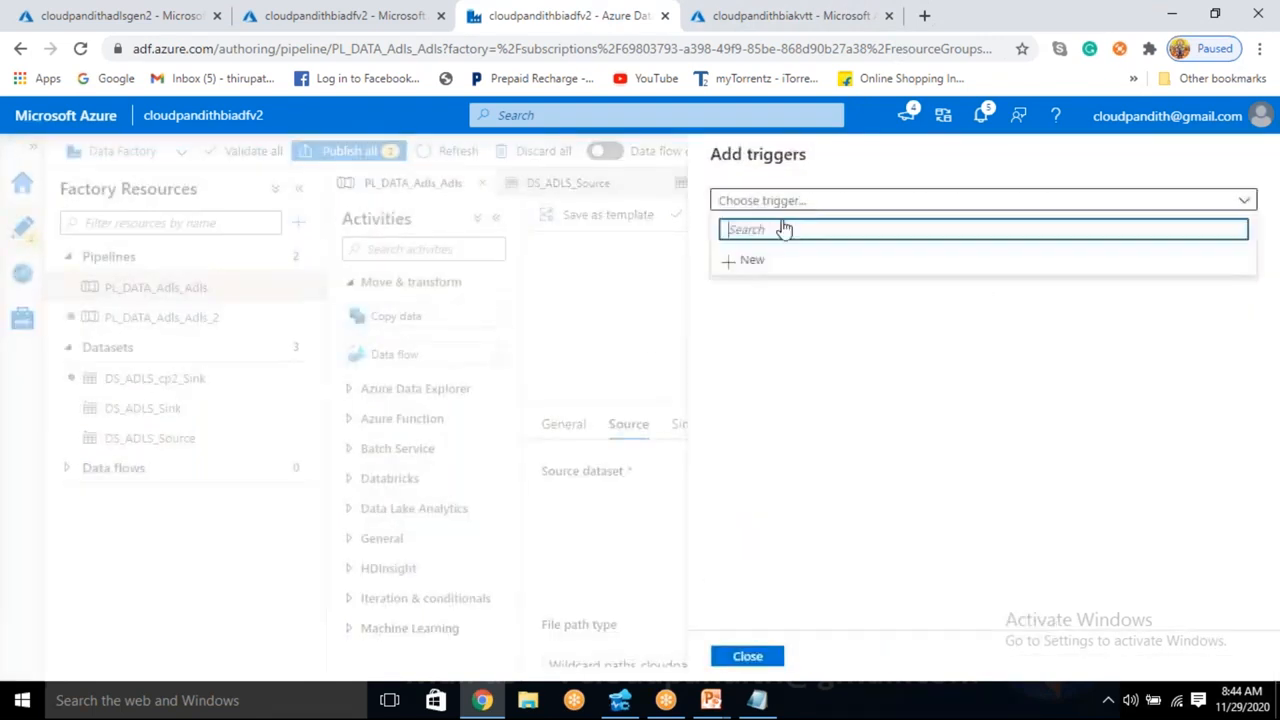
left_click(766, 260)
left_click(1243, 204)
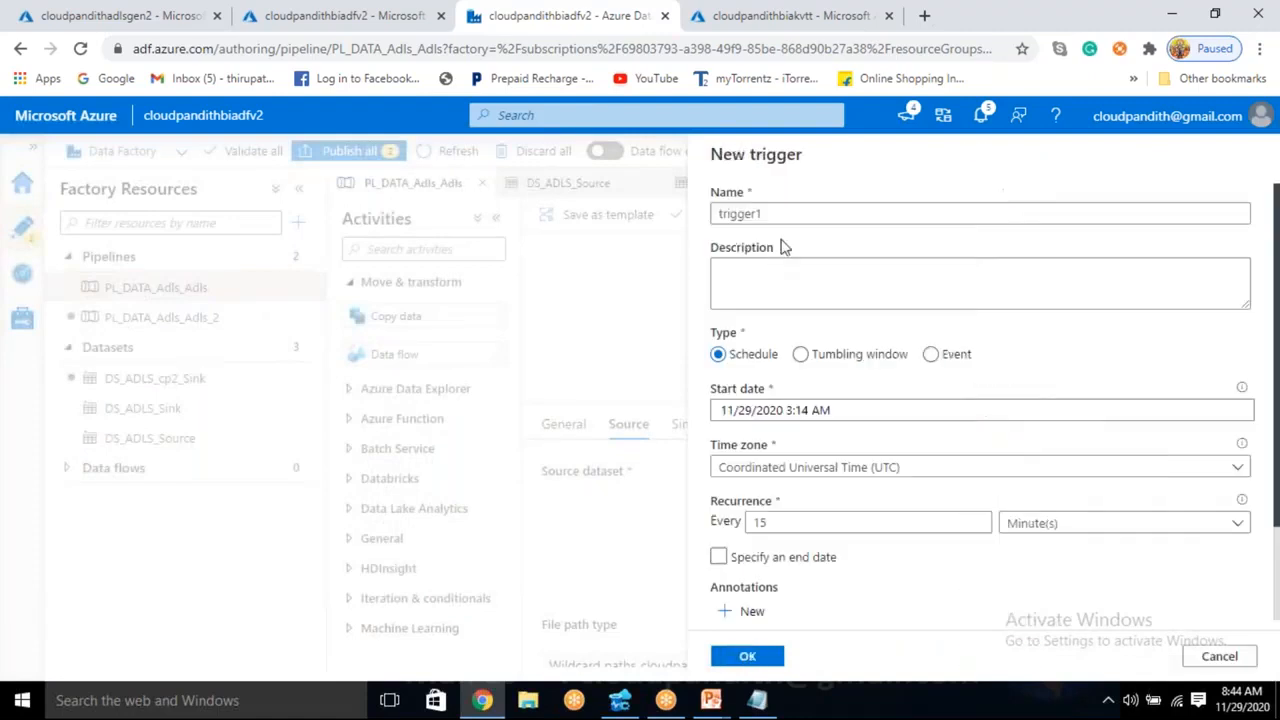
type("cp1")
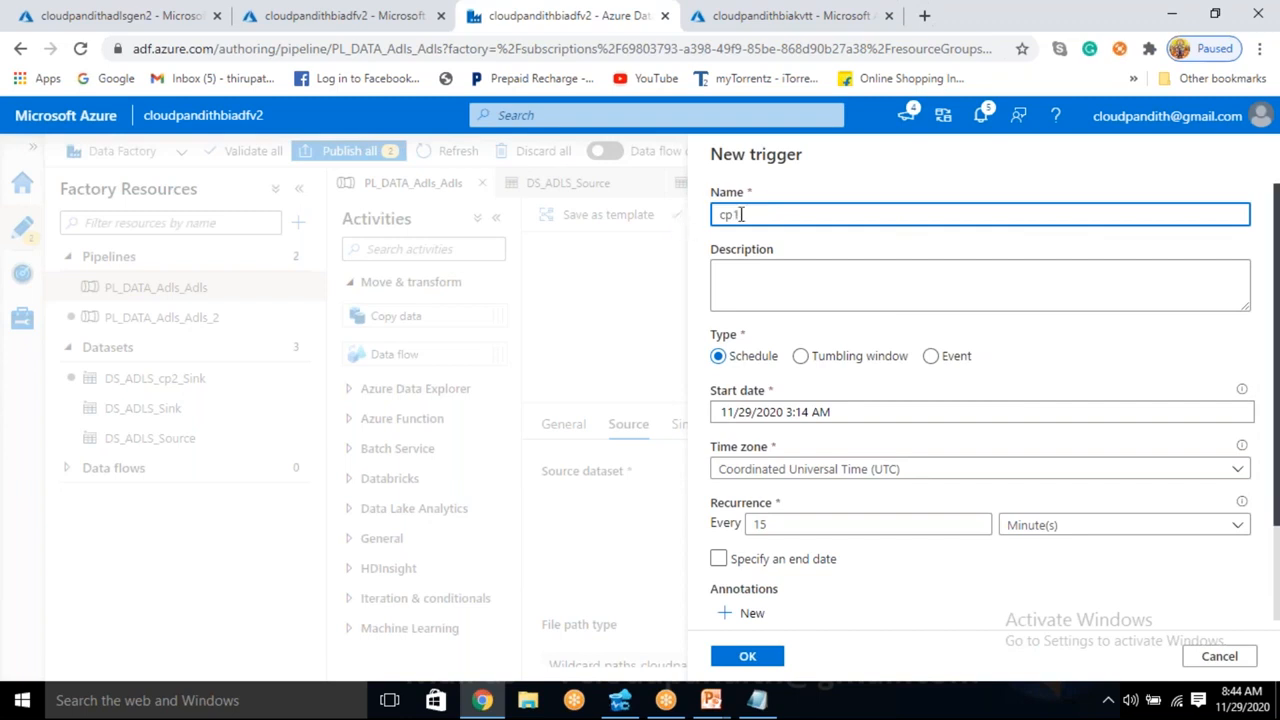
left_click(800, 356)
scroll(814, 405, "down", 1)
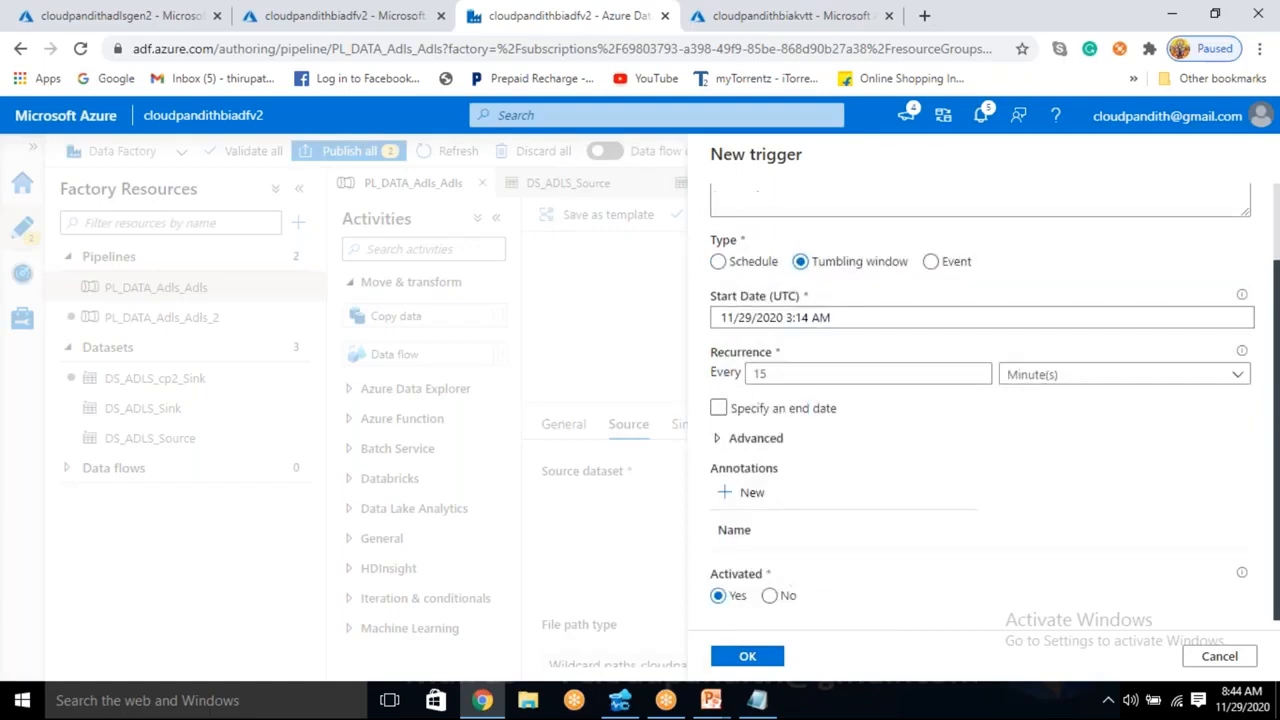
- Set the trigger's UTC start date to 10/01/2020 1:00 AM
left_click(818, 318)
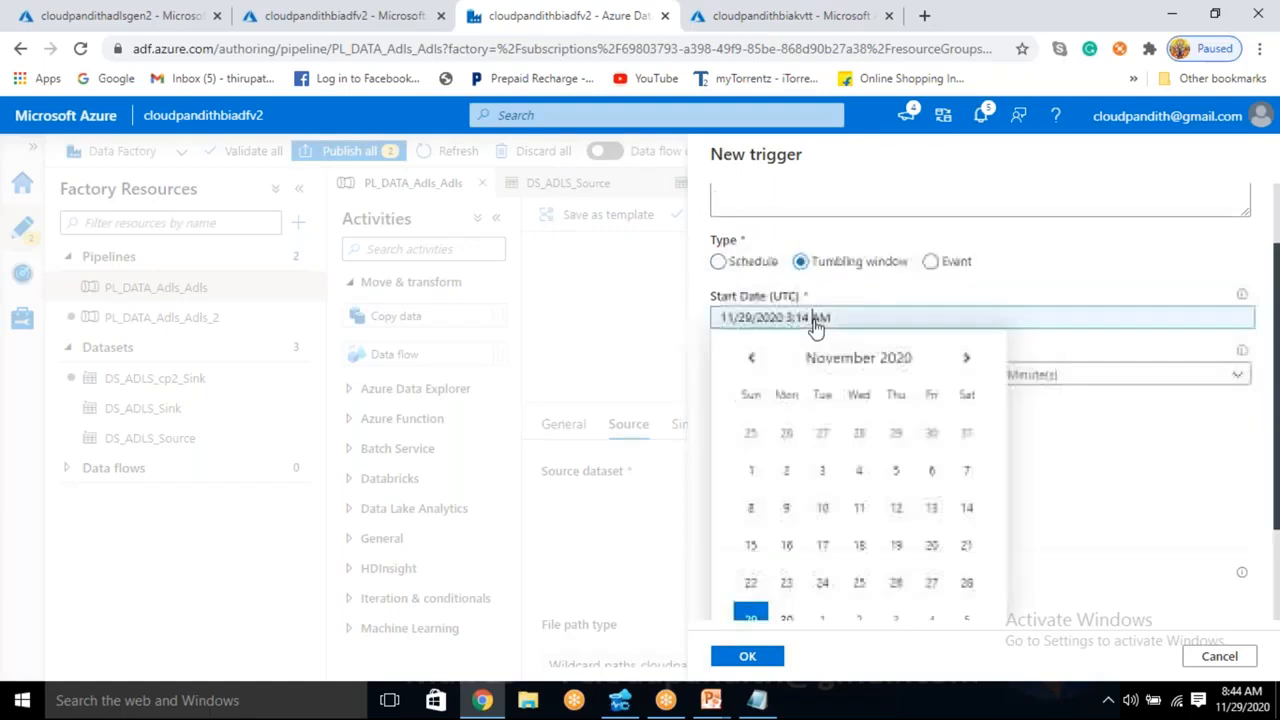
left_click(761, 367)
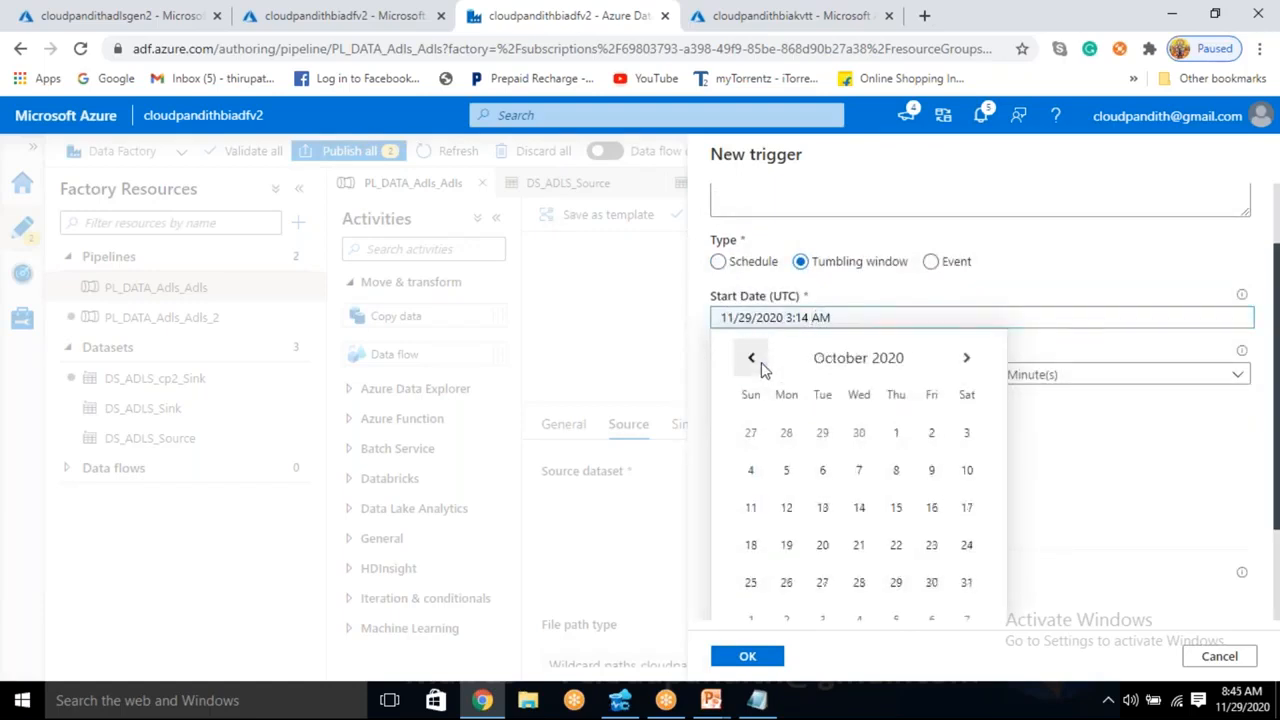
left_click(893, 433)
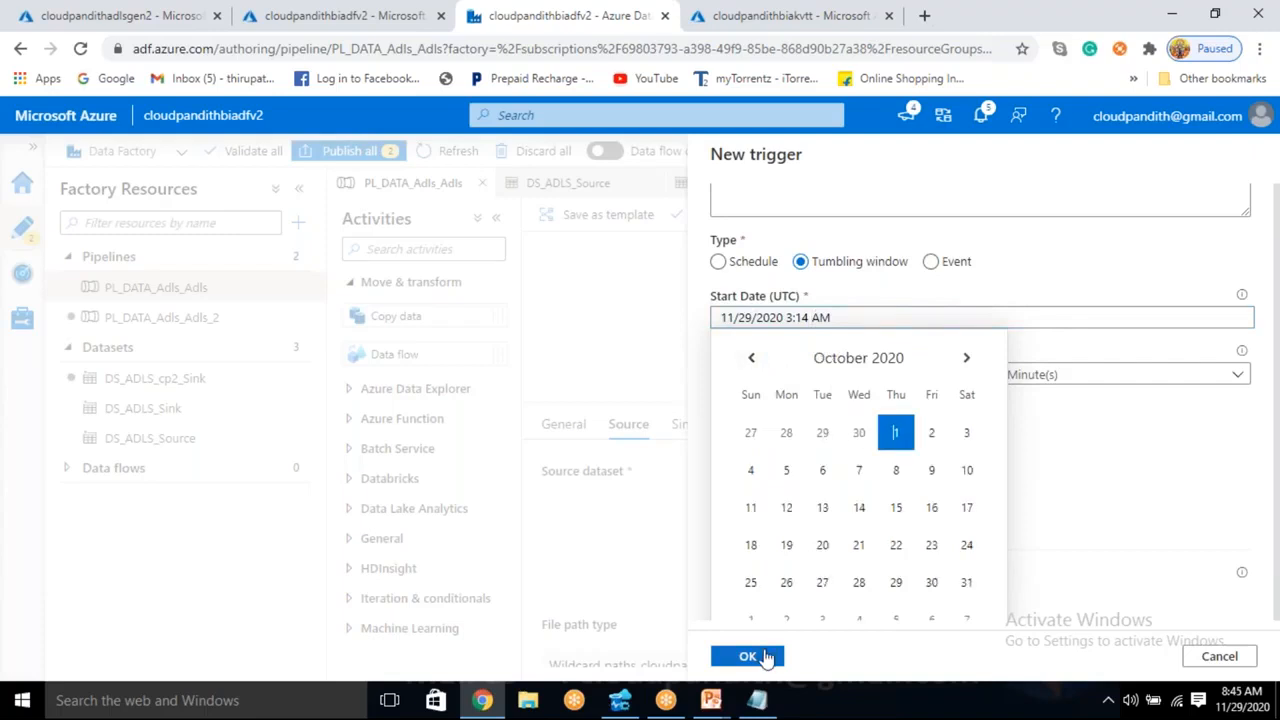
scroll(795, 543, "down", 2)
left_click(752, 579)
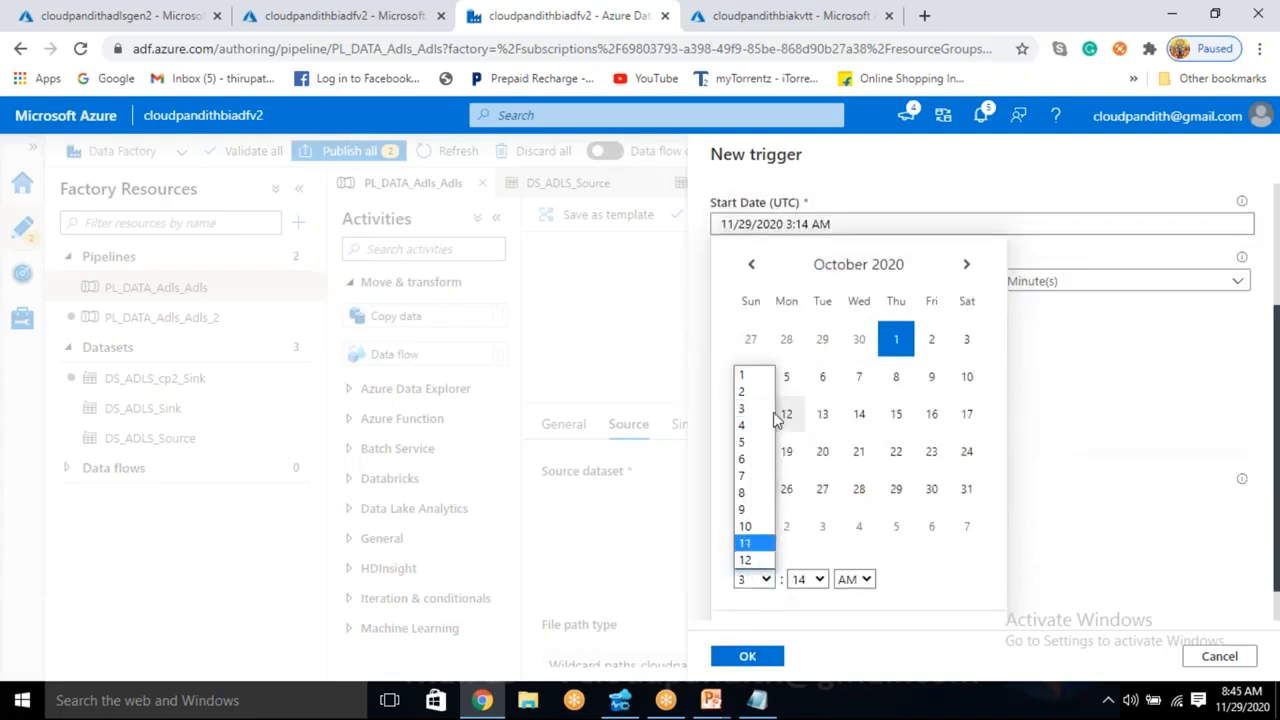
left_click(745, 375)
left_click(810, 579)
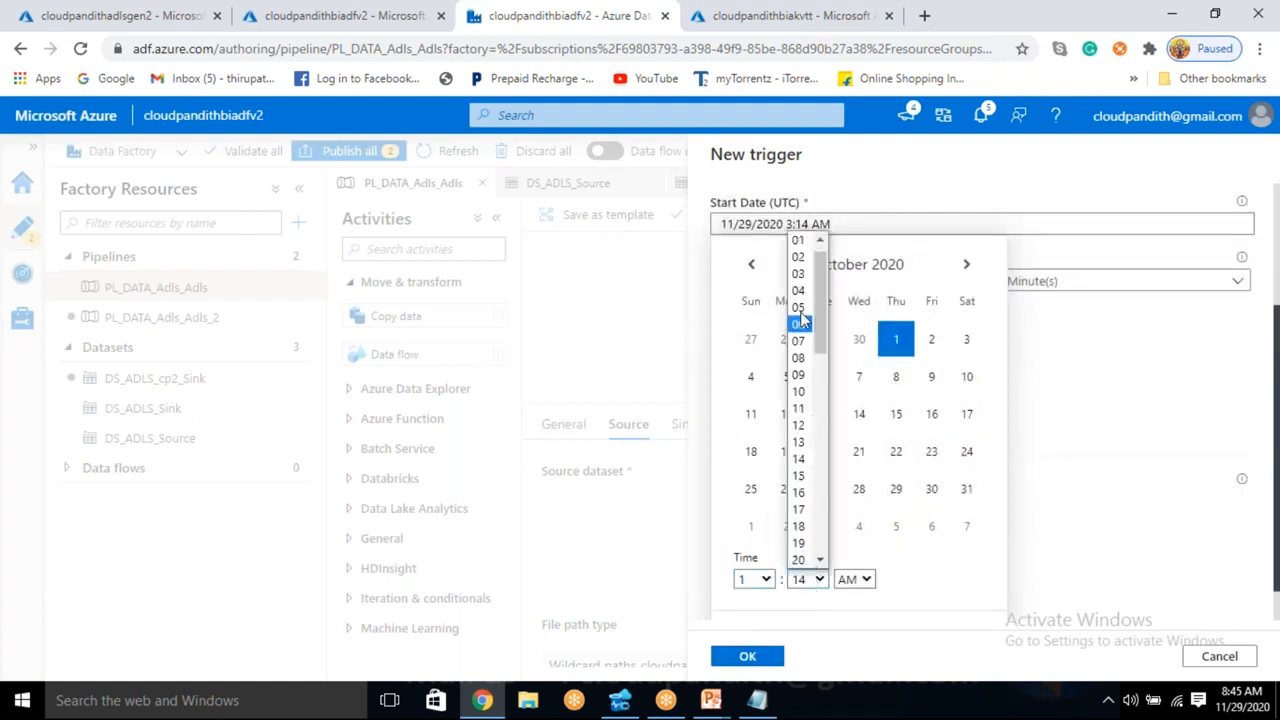
scroll(799, 248, "up", 1)
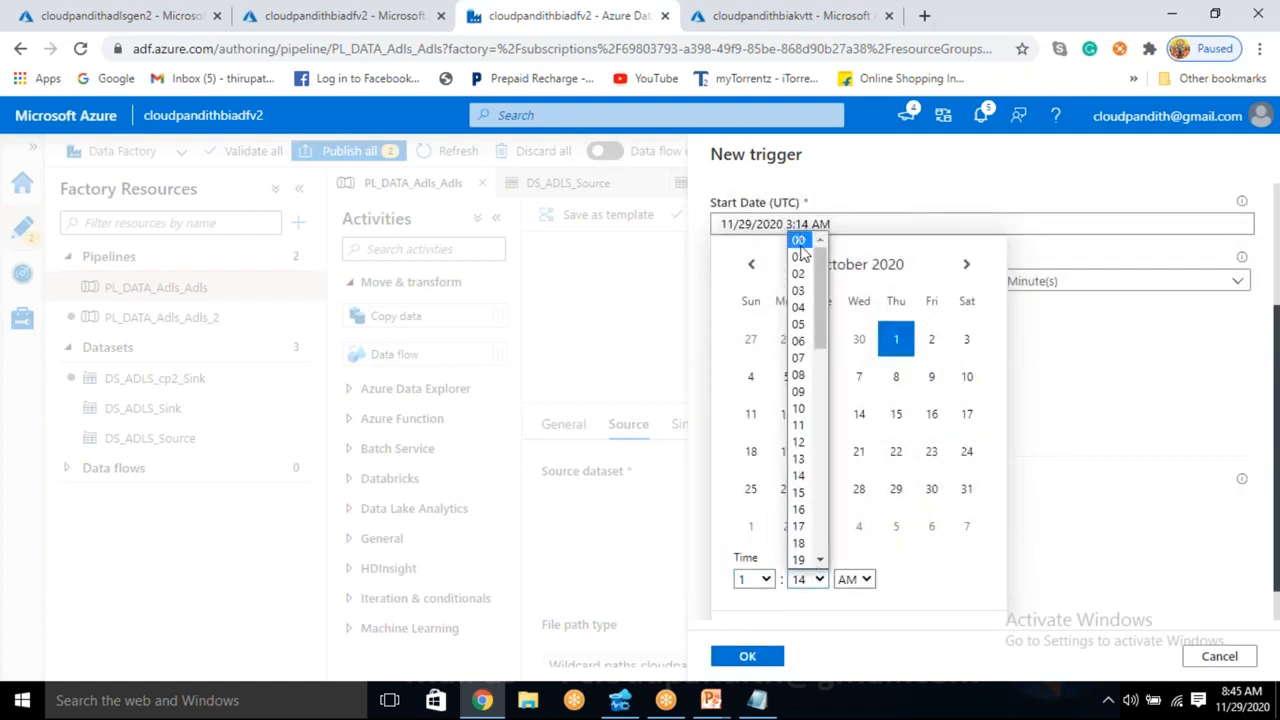
left_click(799, 241)
left_click(748, 656)
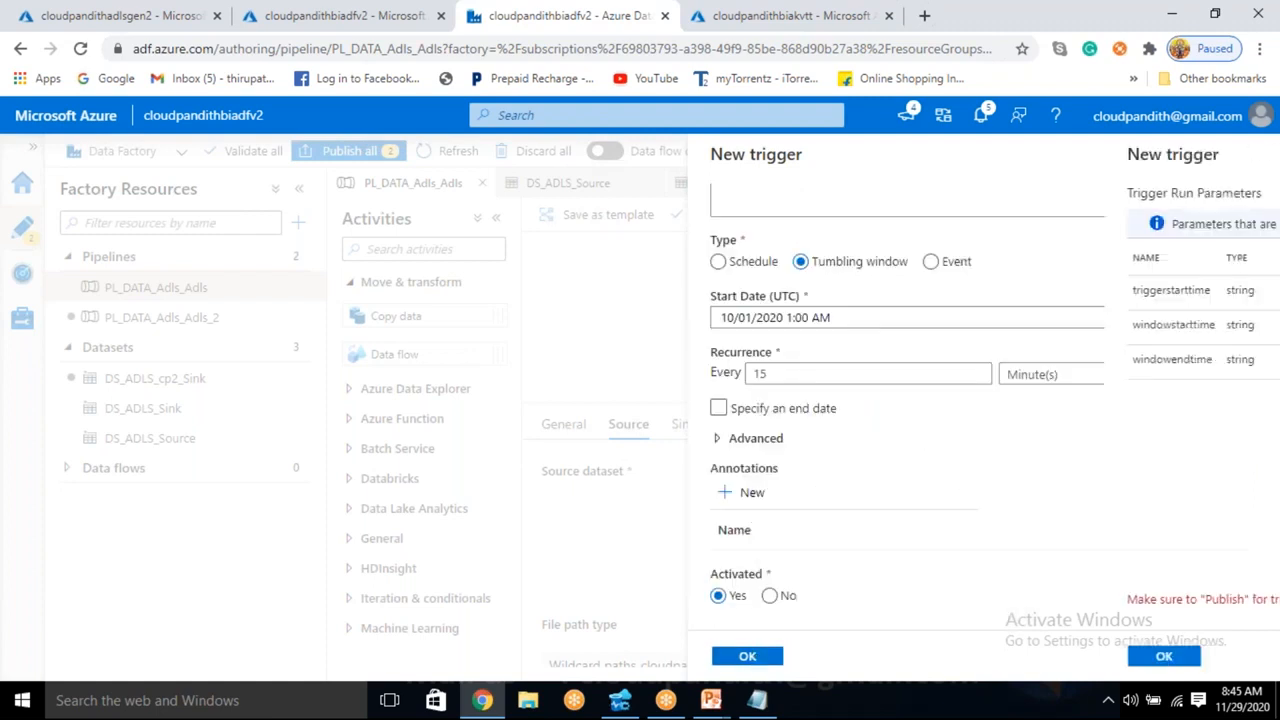
left_click(1214, 656)
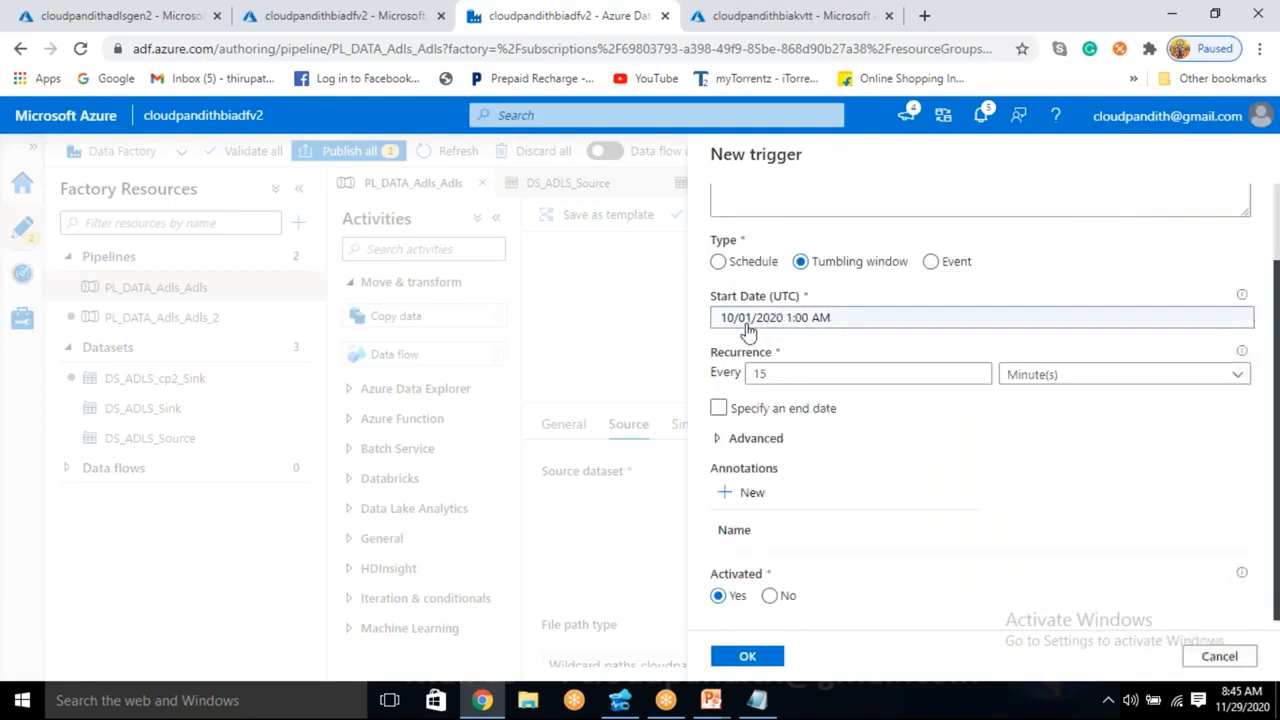
- Set the trigger's recurrence to every 24 hours
left_click(785, 372)
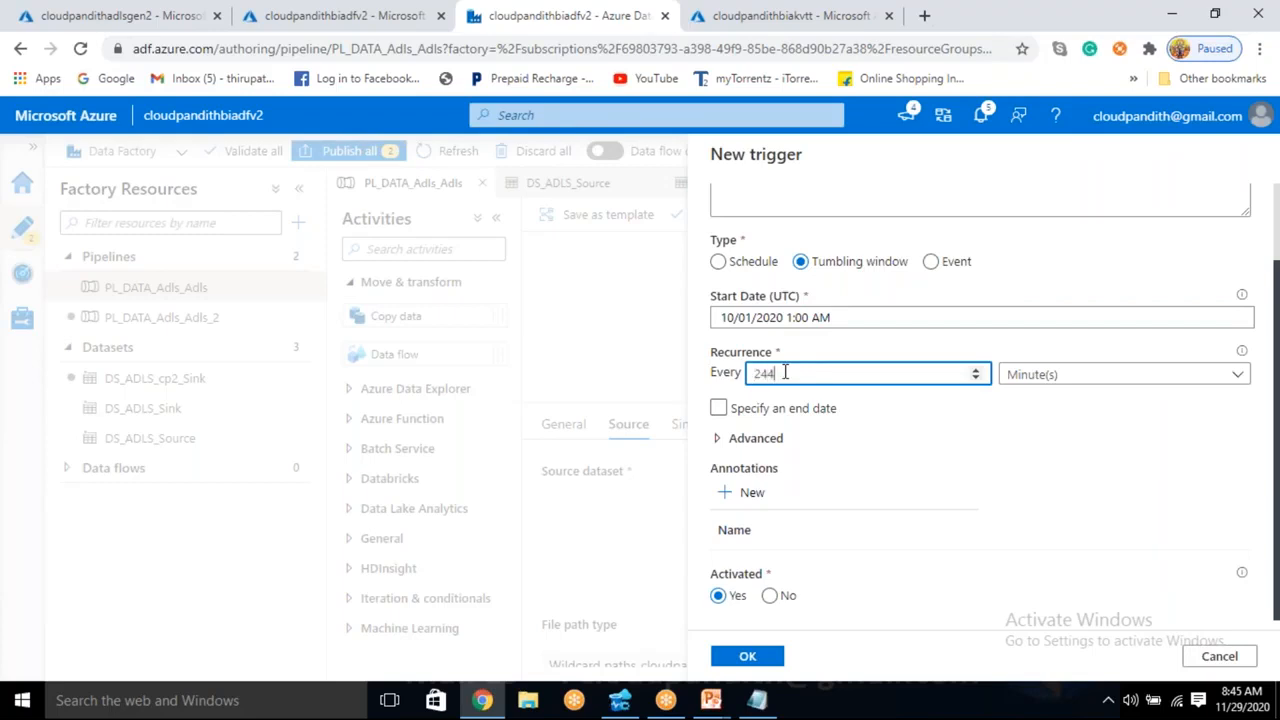
type("244")
key("BackSpace")
left_click(1043, 376)
left_click(1029, 431)
- Specify an end date for the trigger of 10/08/2020 1:00 AM UTC
left_click(783, 410)
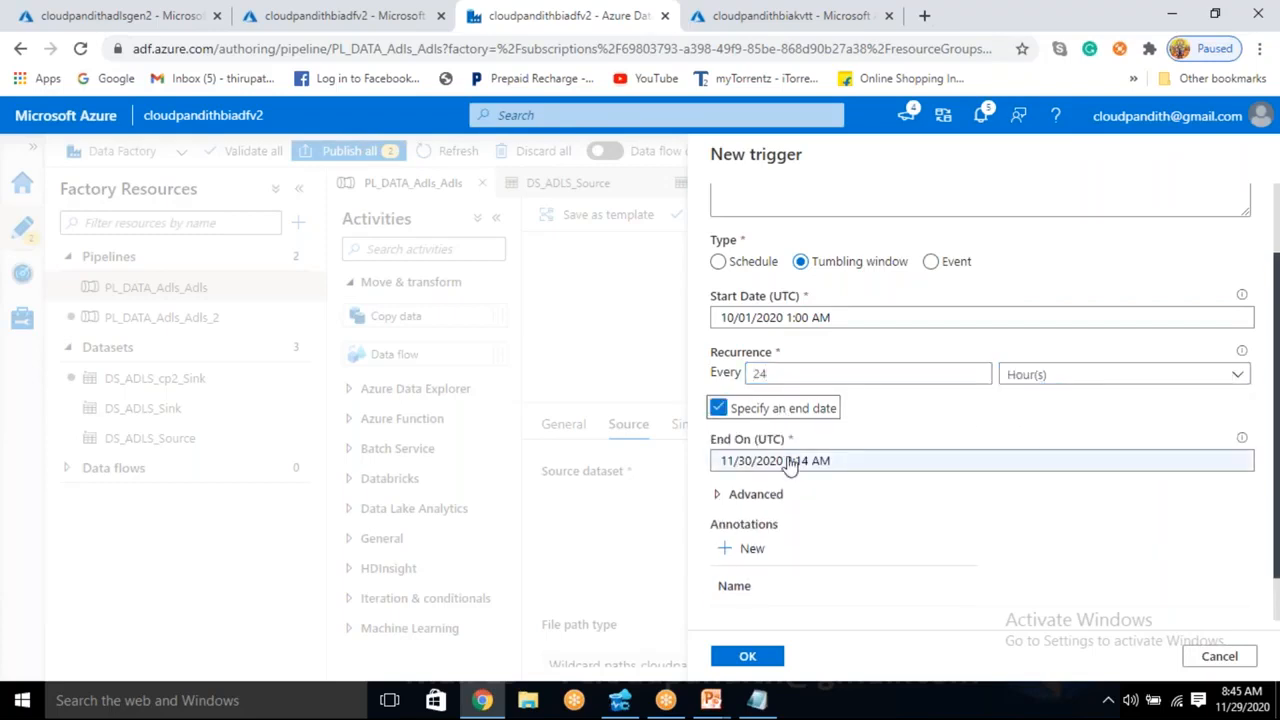
left_click(790, 460)
left_click(821, 122)
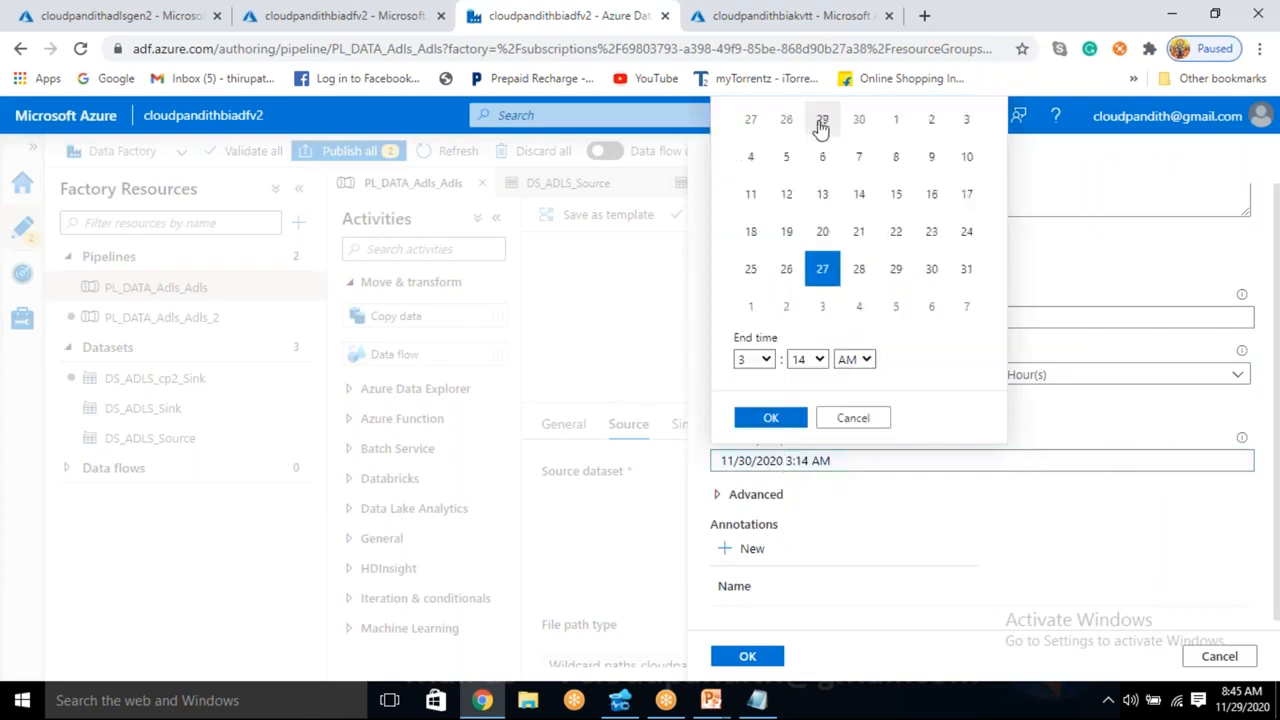
left_click(893, 161)
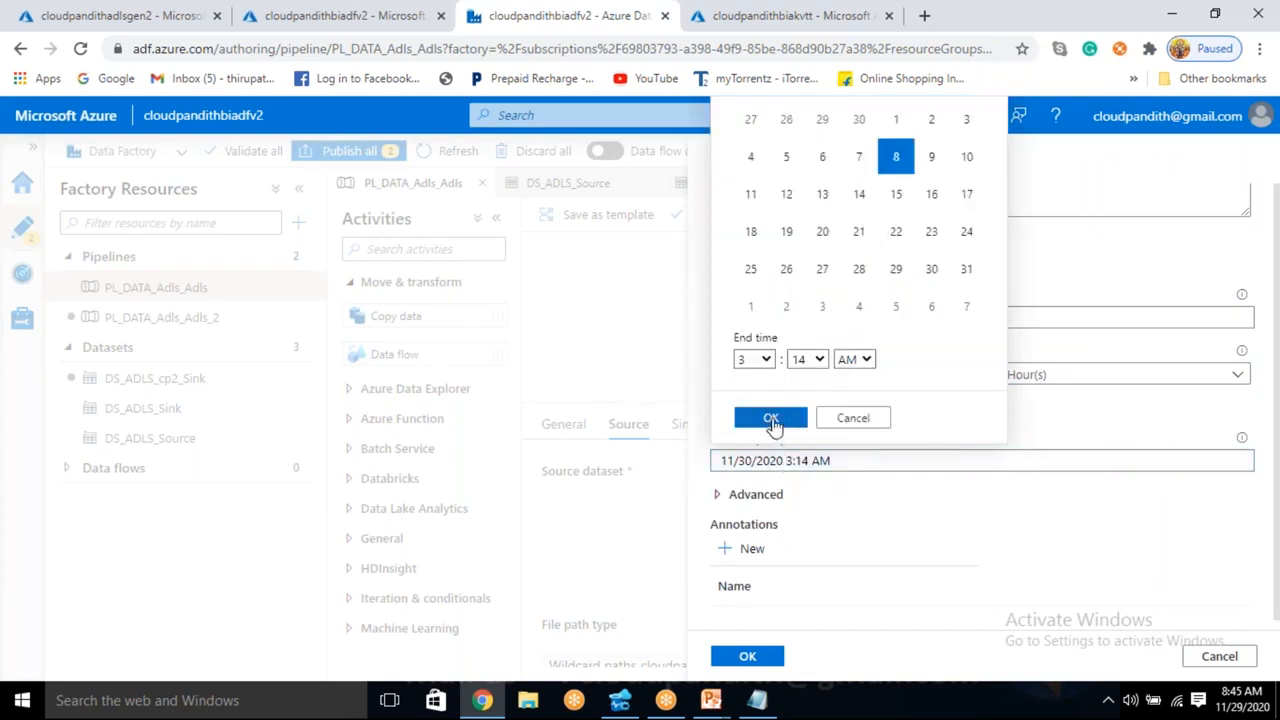
left_click(757, 360)
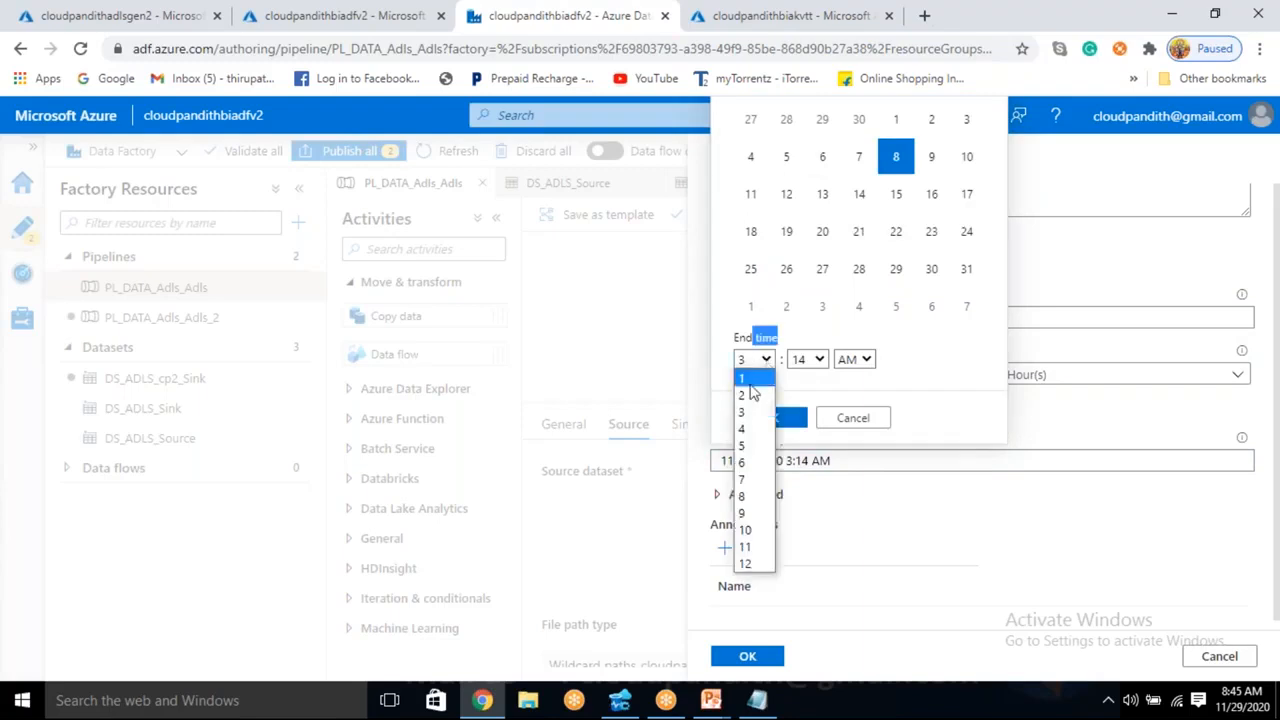
left_click(745, 374)
left_click(808, 362)
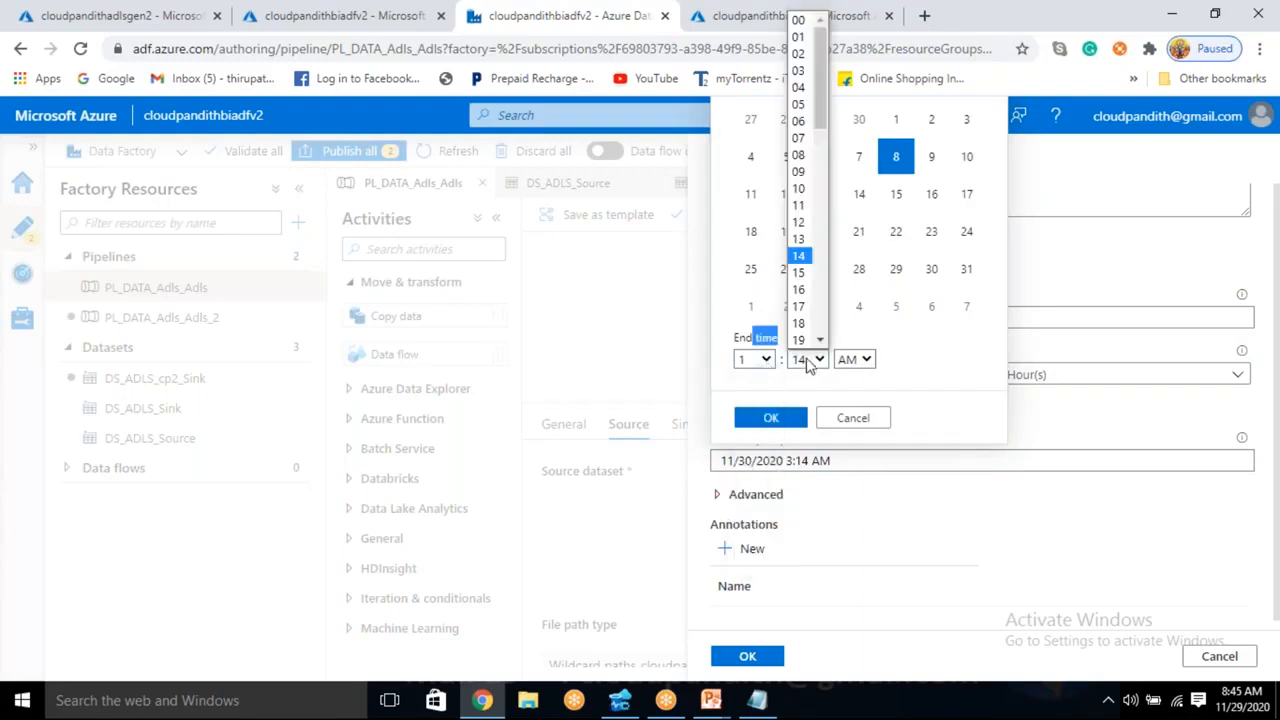
left_click(798, 20)
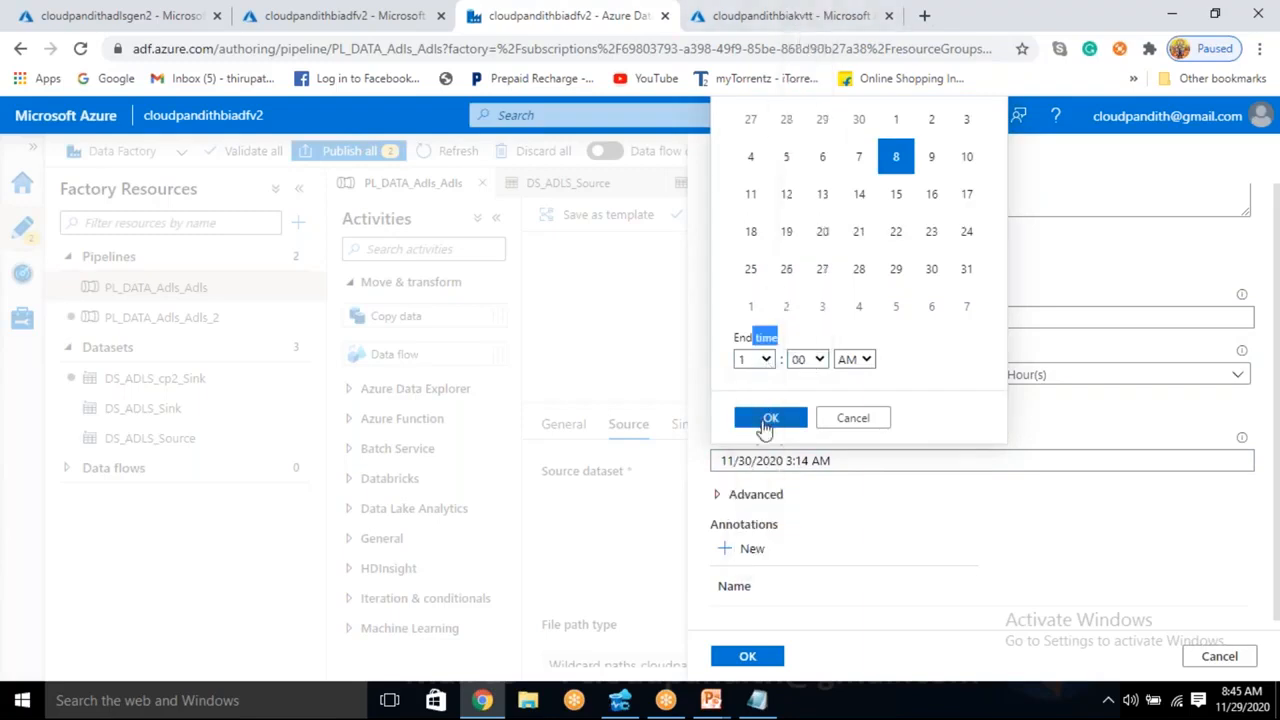
left_click(766, 420)
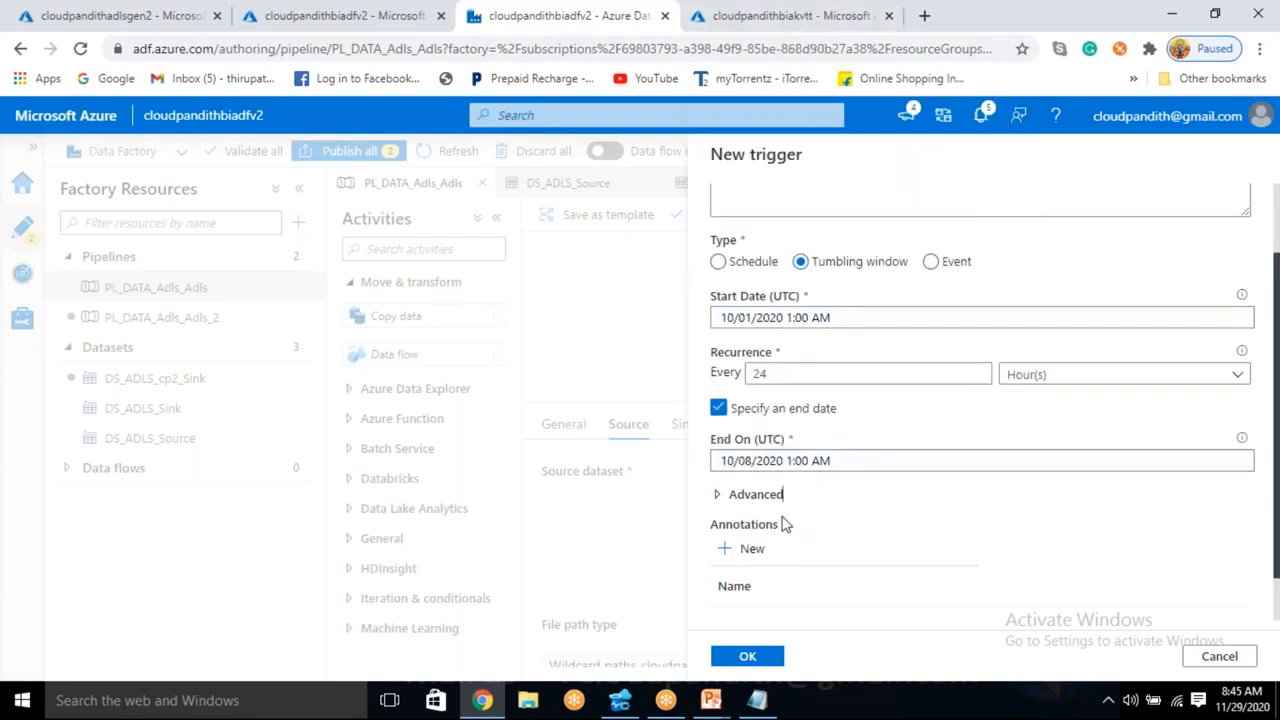
- Set the trigger's max concurrency to 1, retry count to 2 and retry interval to 120 seconds, and continue to the run parameters
left_click(722, 496)
scroll(740, 540, "down", 5)
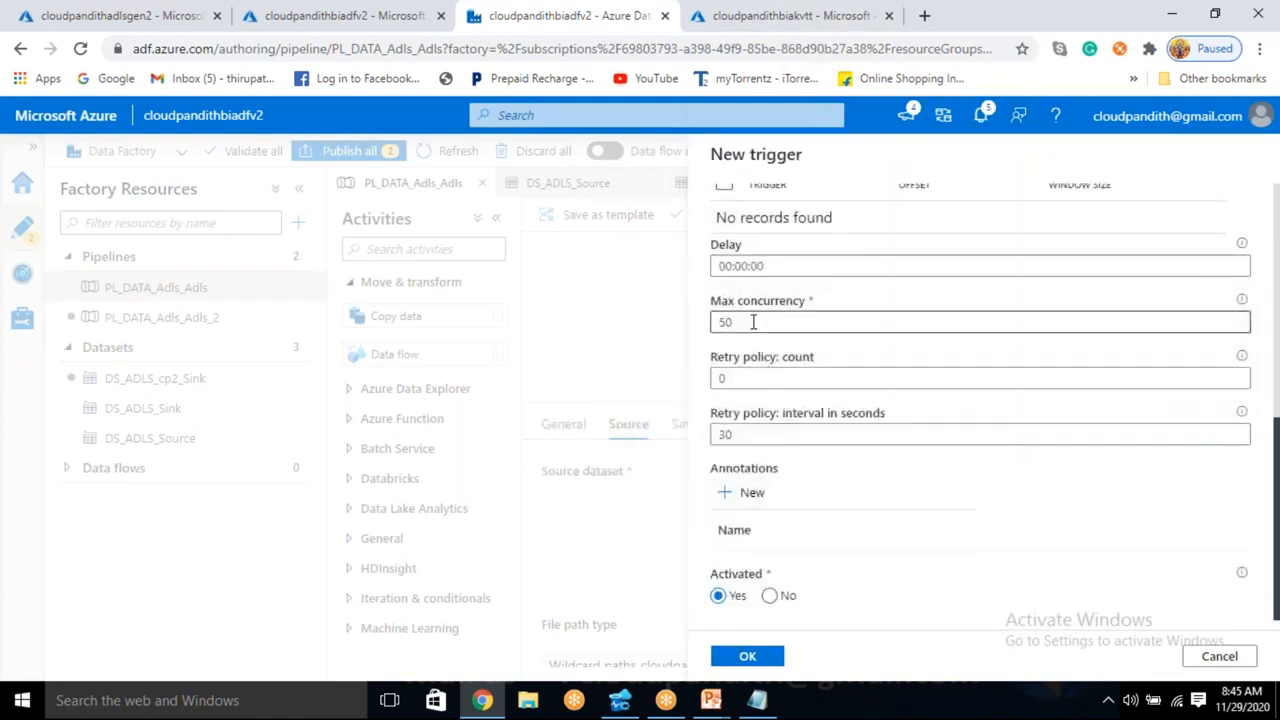
left_click(755, 322)
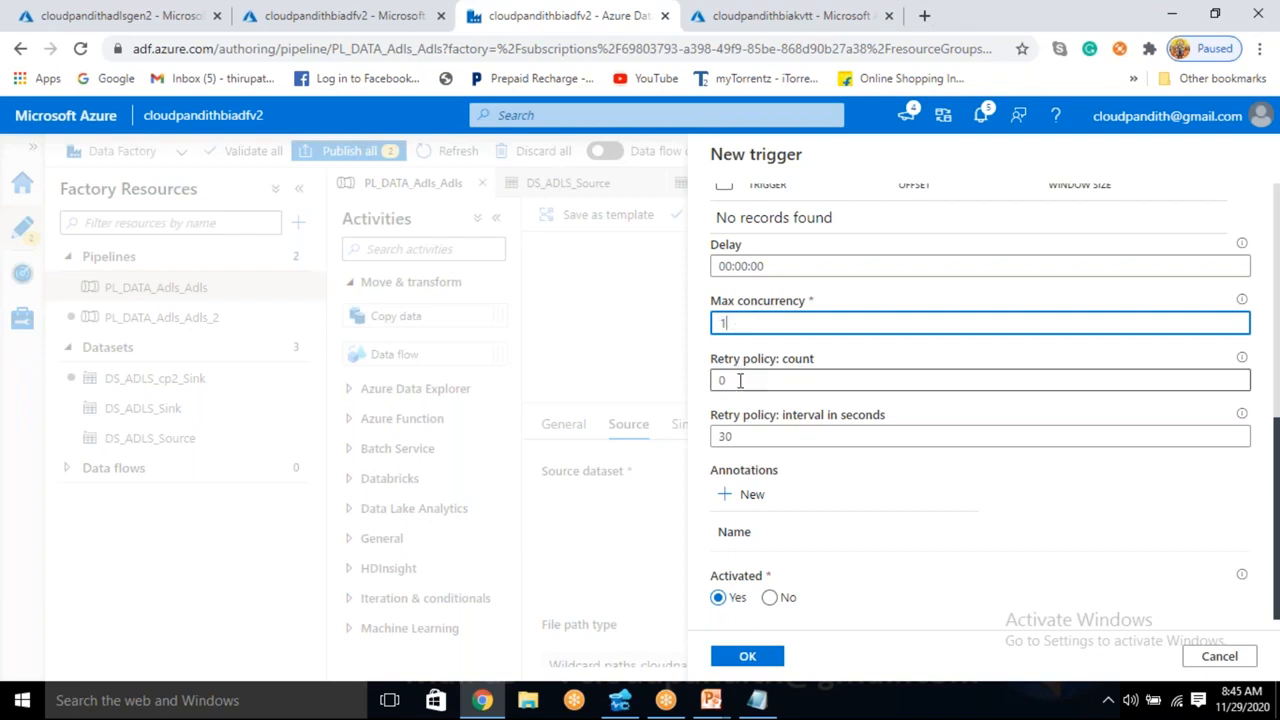
left_click(735, 440)
left_click(740, 380)
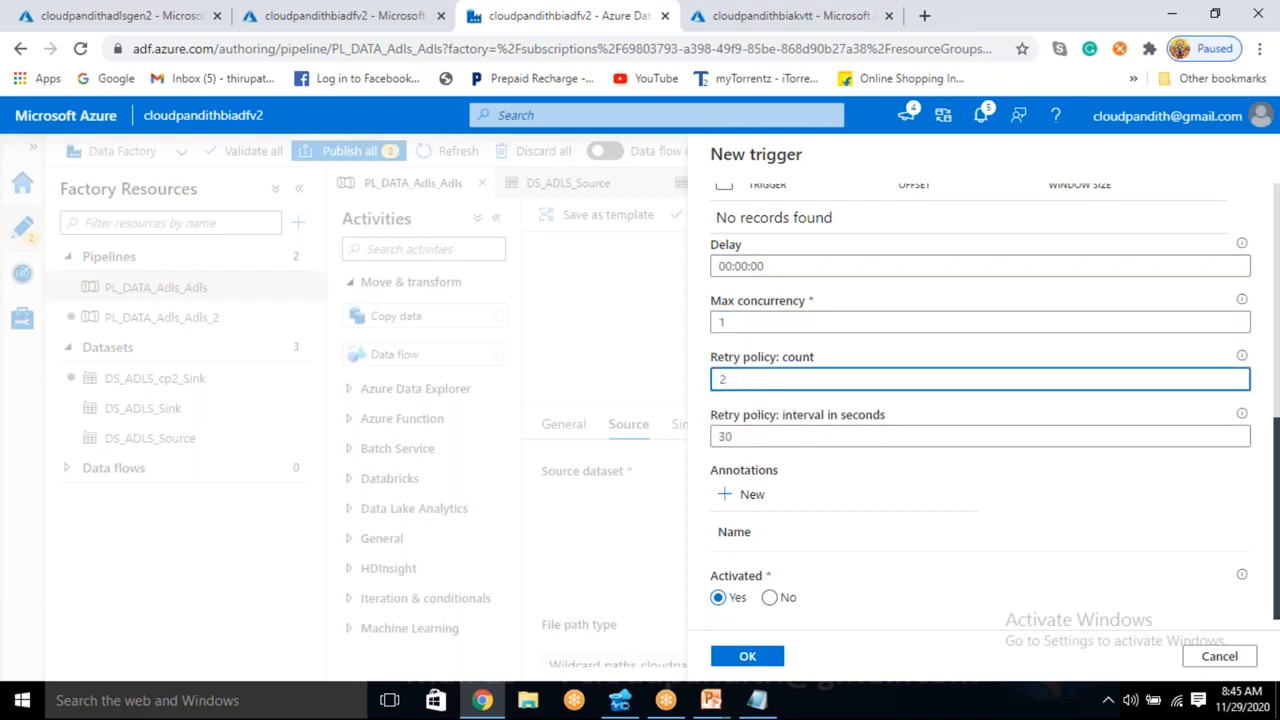
left_click(743, 441)
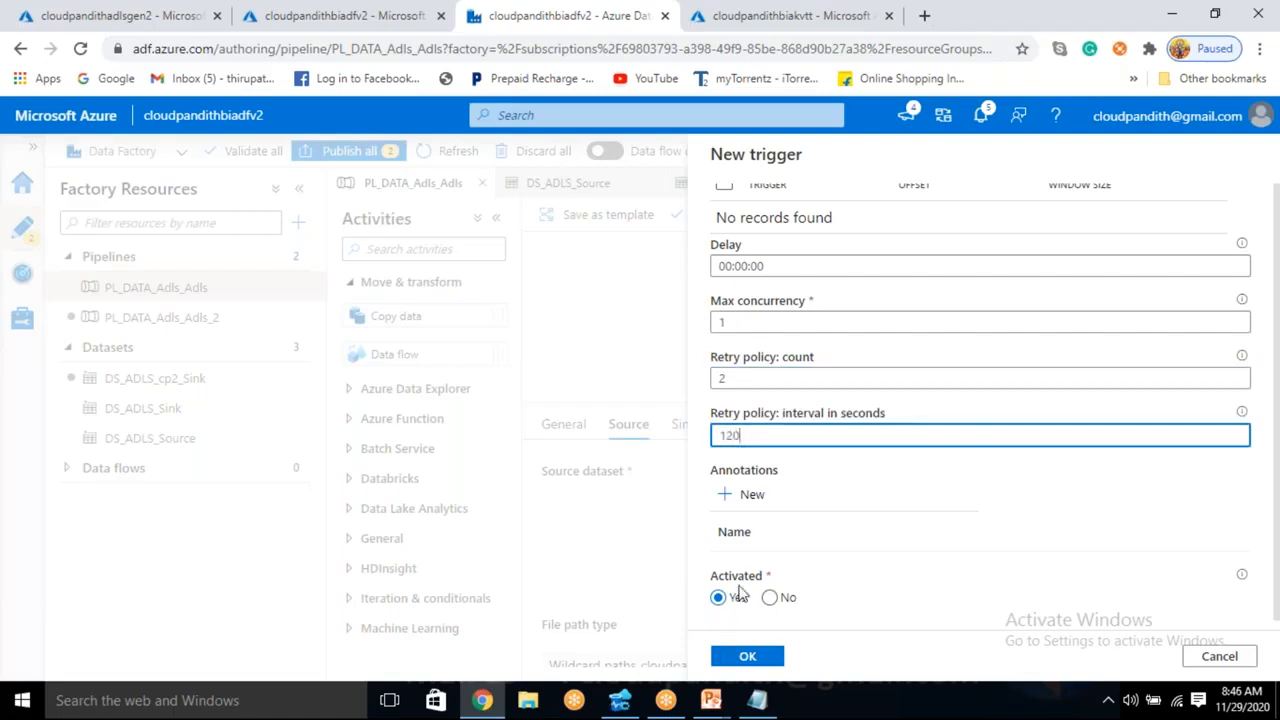
left_click(752, 658)
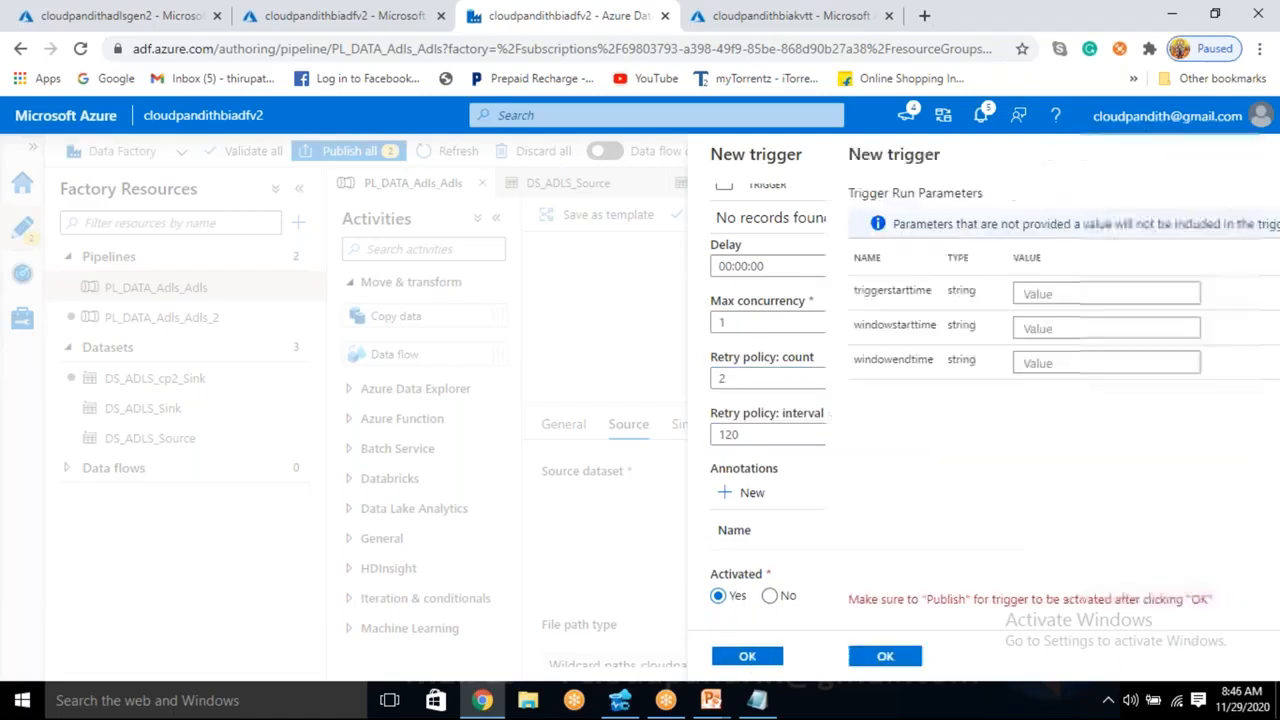
left_click(928, 294)
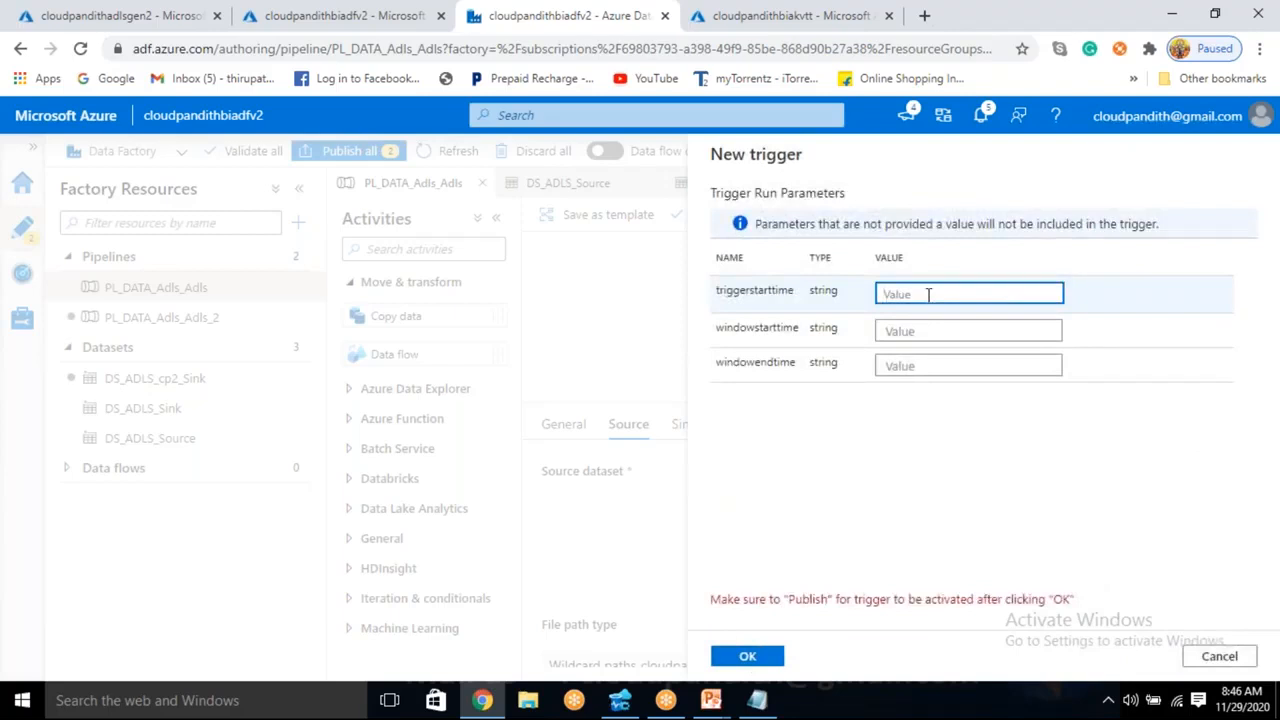
type("@trigger().starttime")
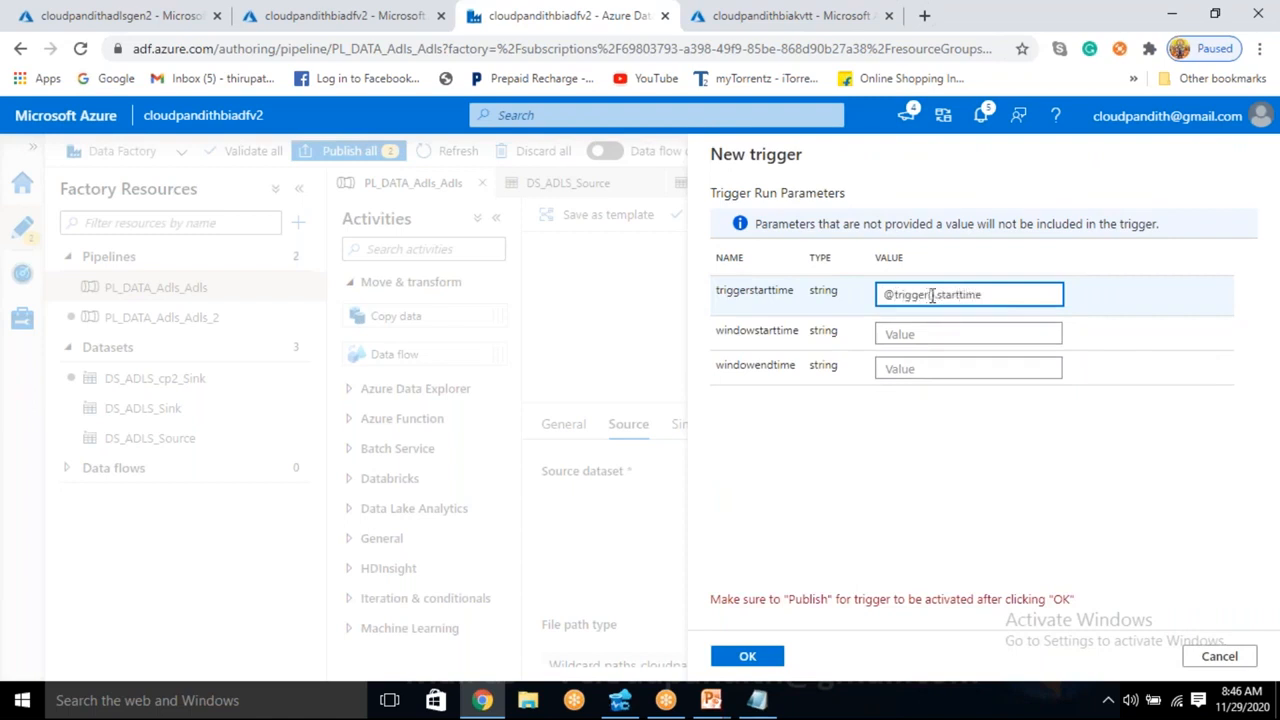
left_click(920, 40)
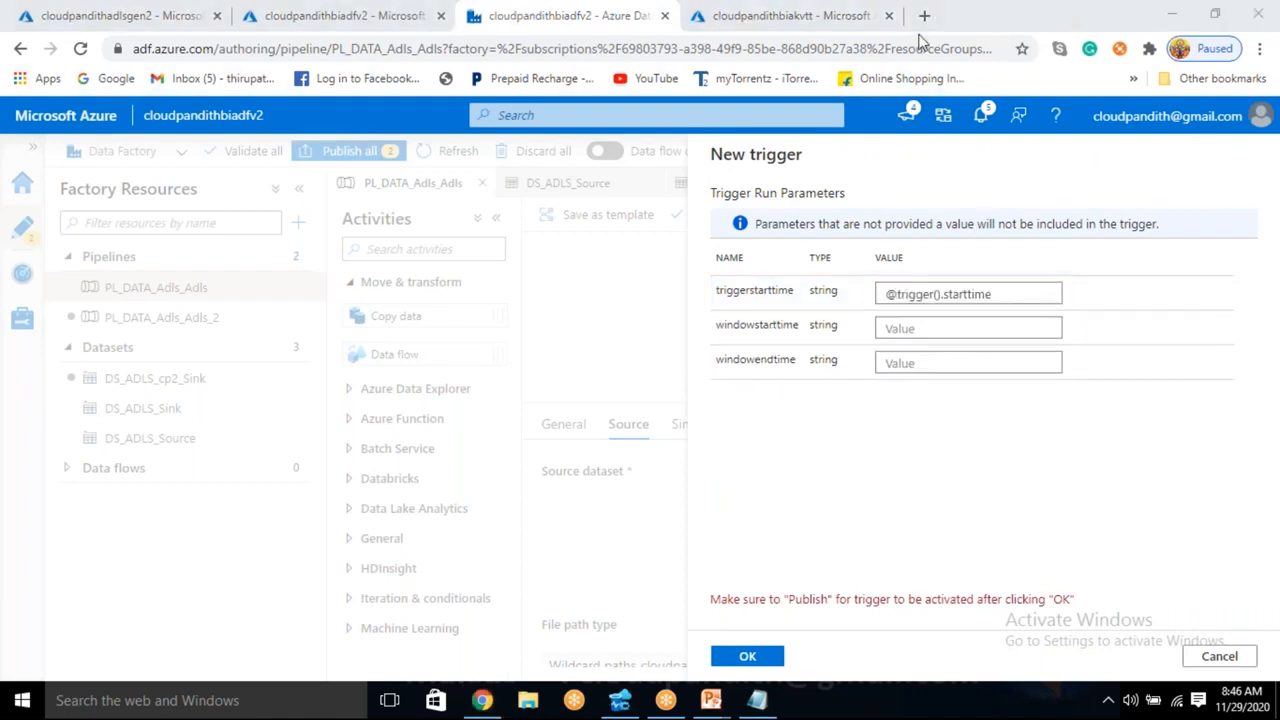
left_click(911, 329)
type("@triggeroutputs().windows")
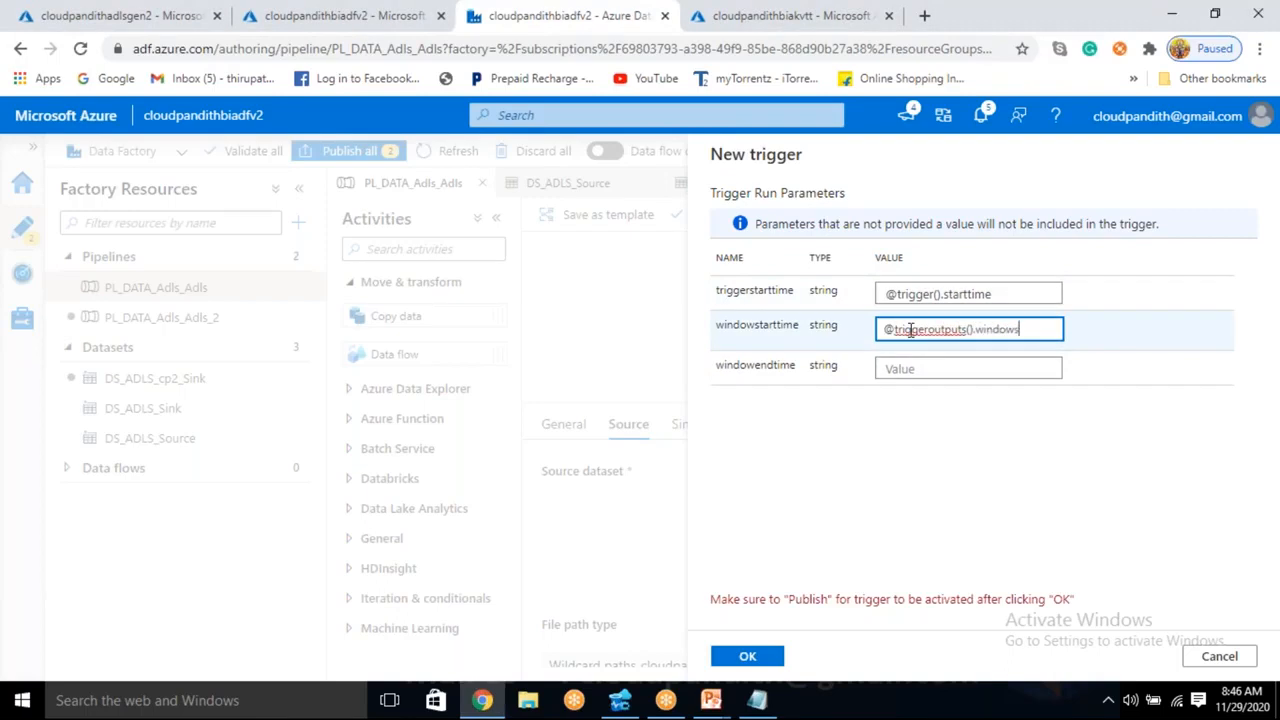
type("me")
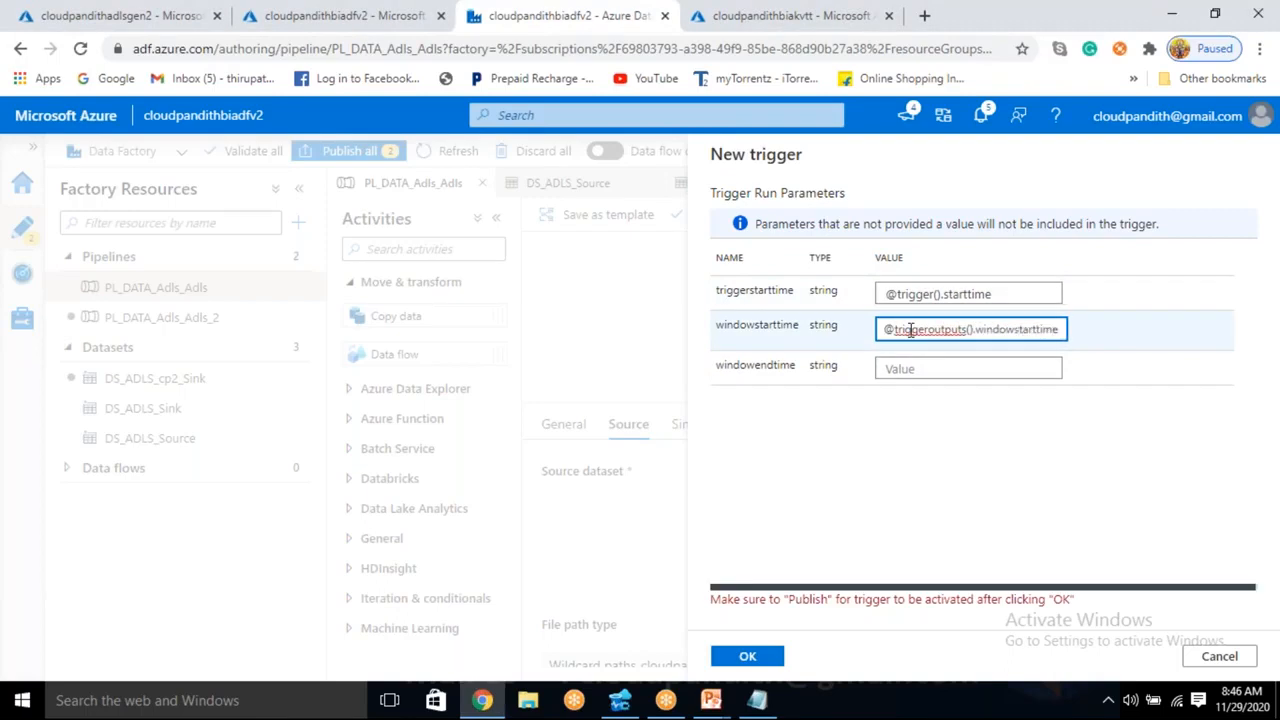
key("ctrl+a")
key("ctrl+c")
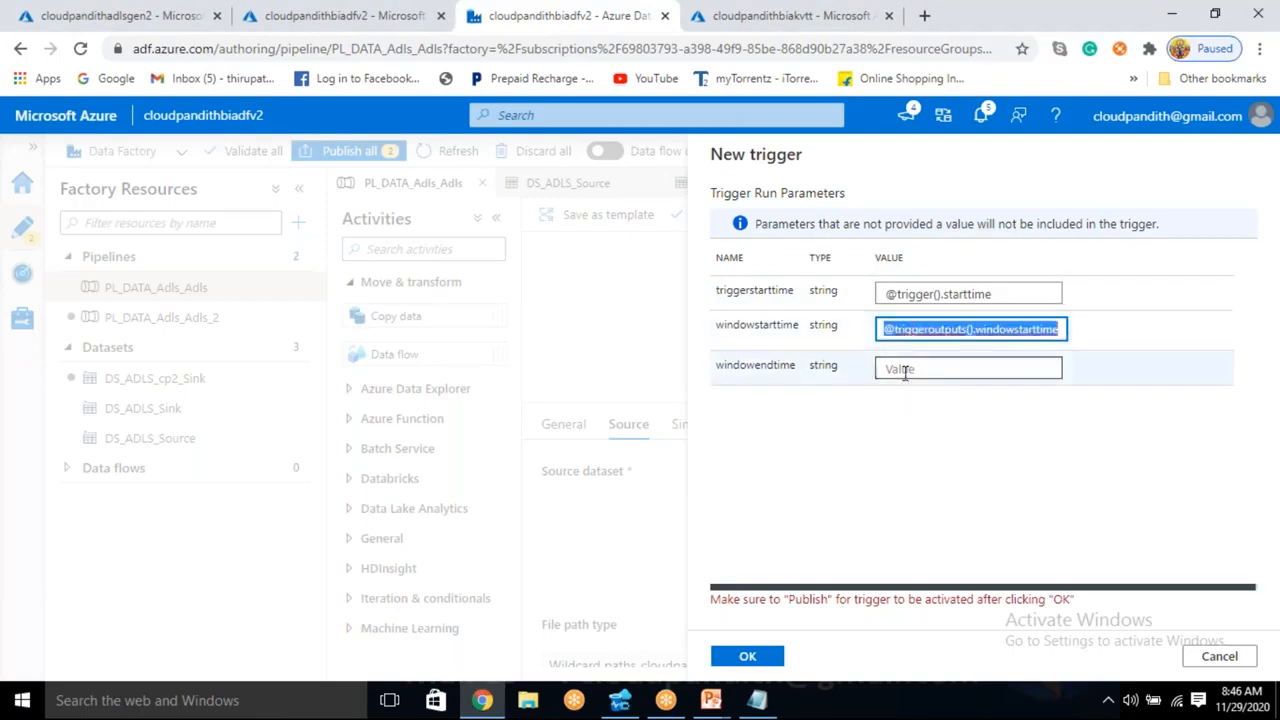
left_click(906, 369)
key("ctrl+v")
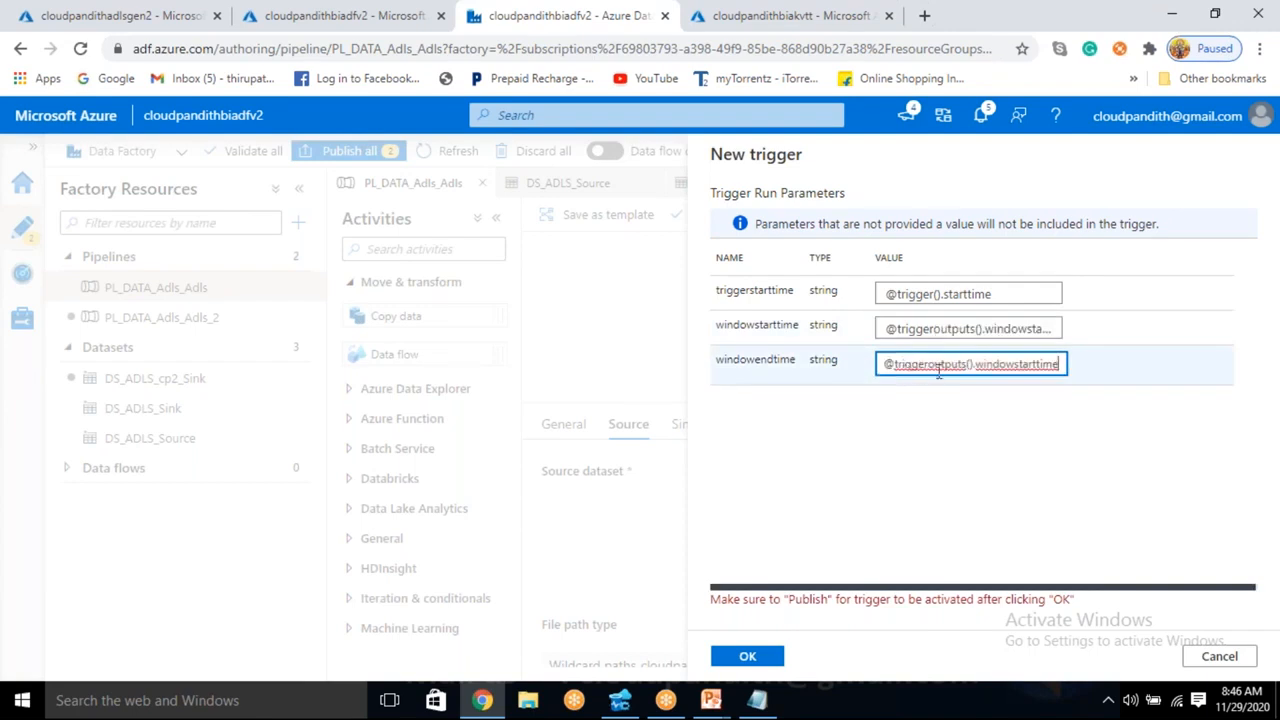
left_click(1038, 366)
key("BackSpace")
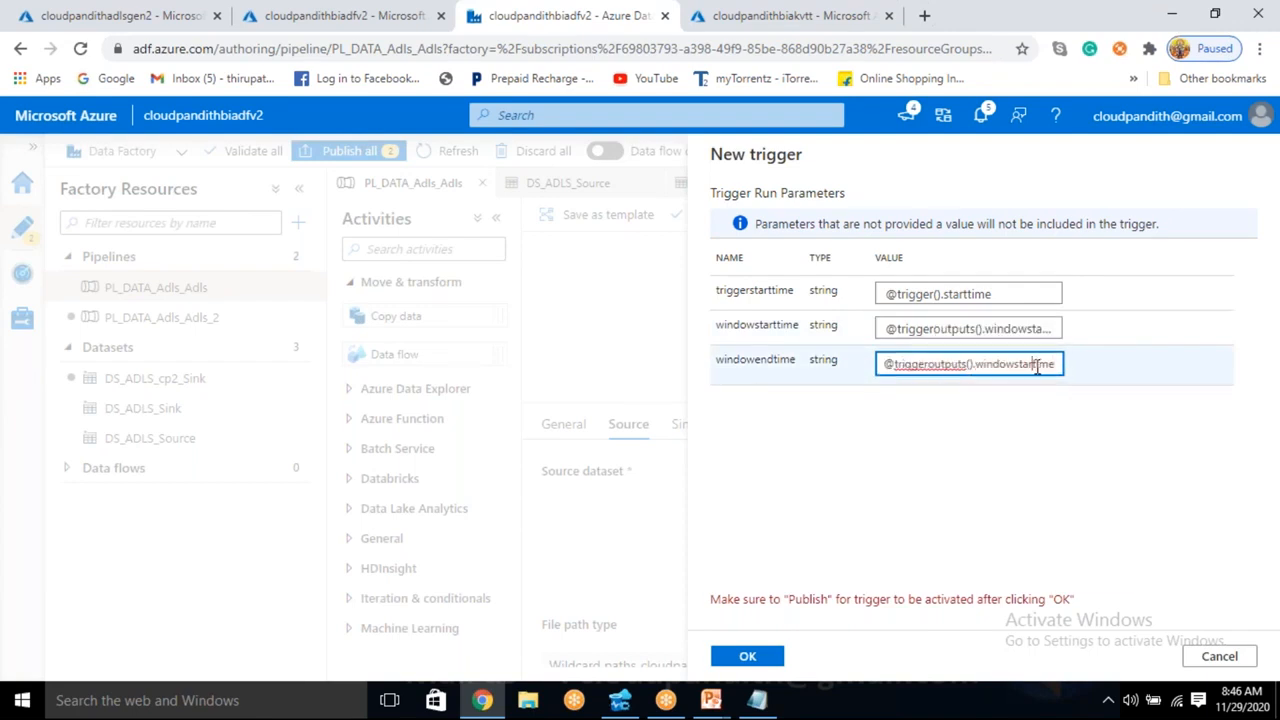
type("end")
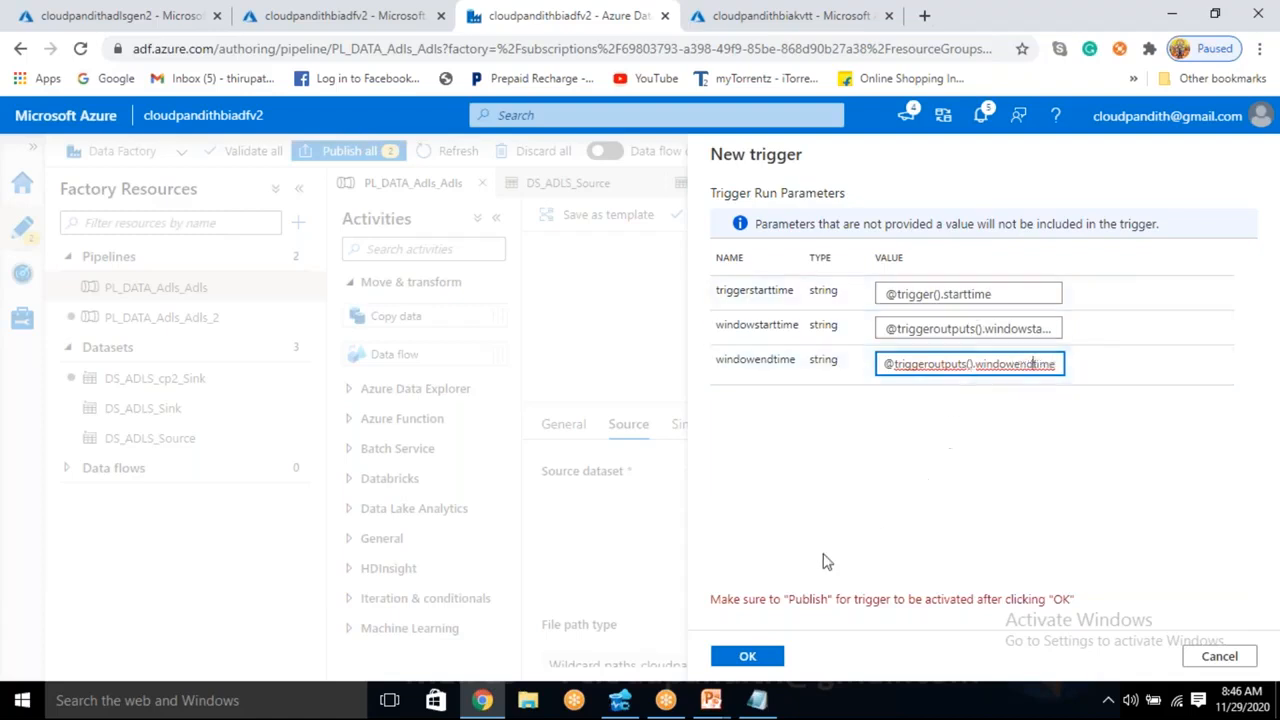
left_click(757, 663)
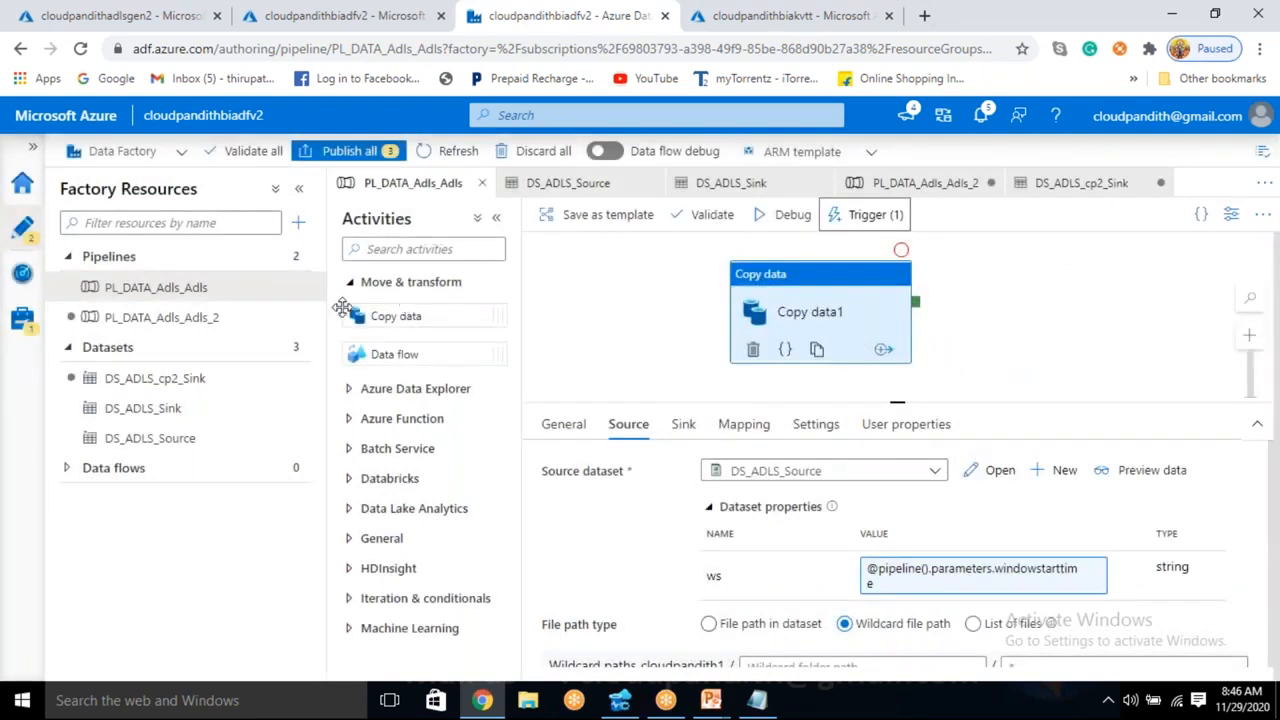
- Start a new trigger on pipeline PL_DATA_Adls_Adls_2, named cp2 and of the tumbling window type
left_click(234, 326)
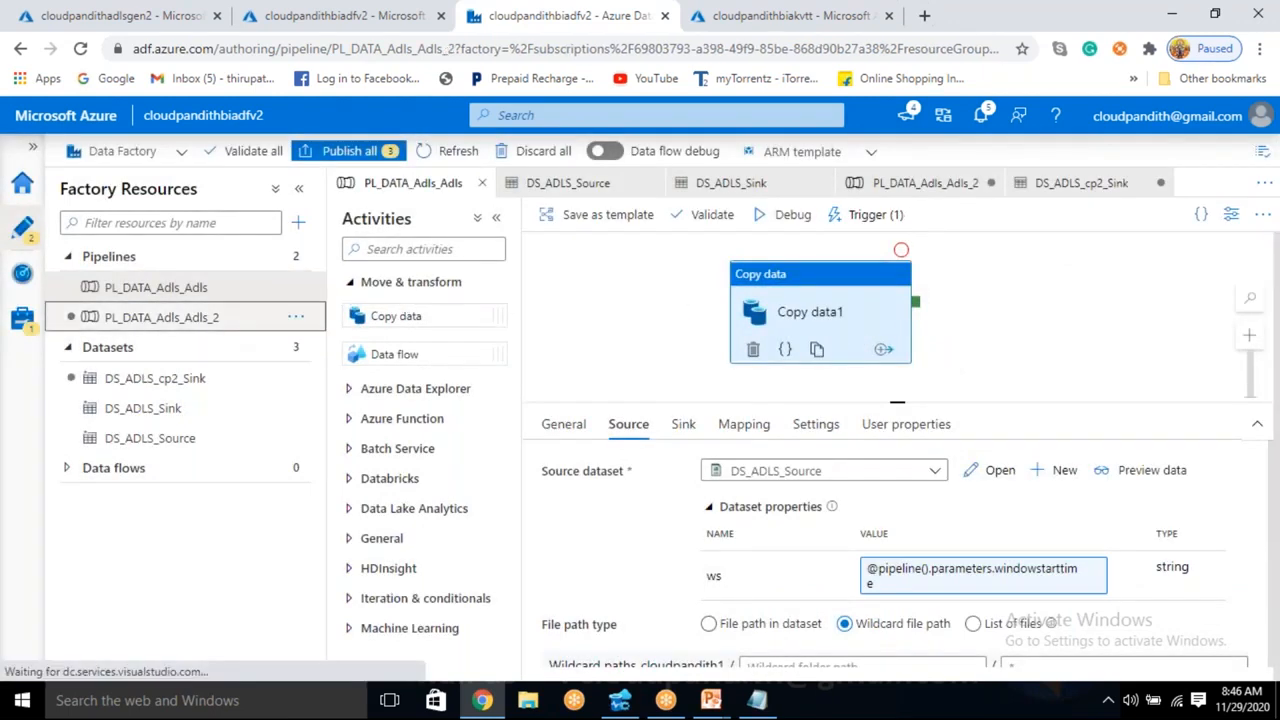
left_click(865, 214)
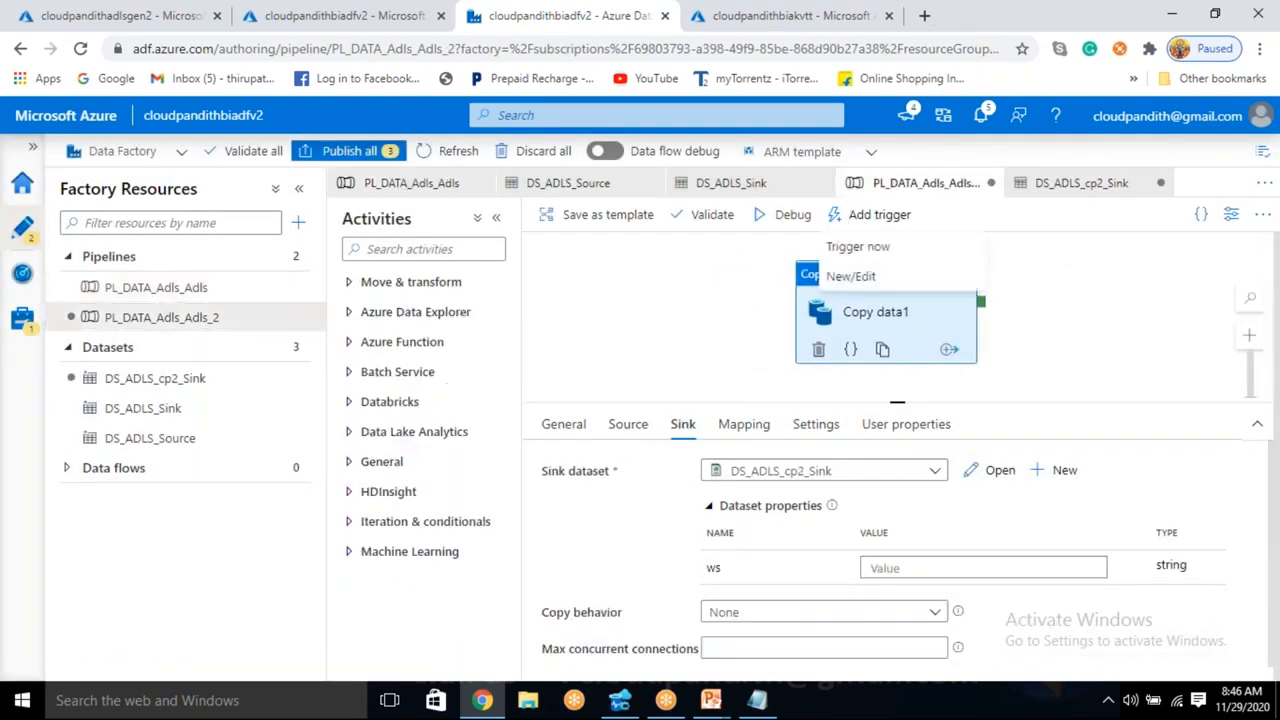
left_click(850, 276)
left_click(793, 203)
left_click(786, 266)
left_click(800, 214)
key("ctrl+a")
key("BackSpace")
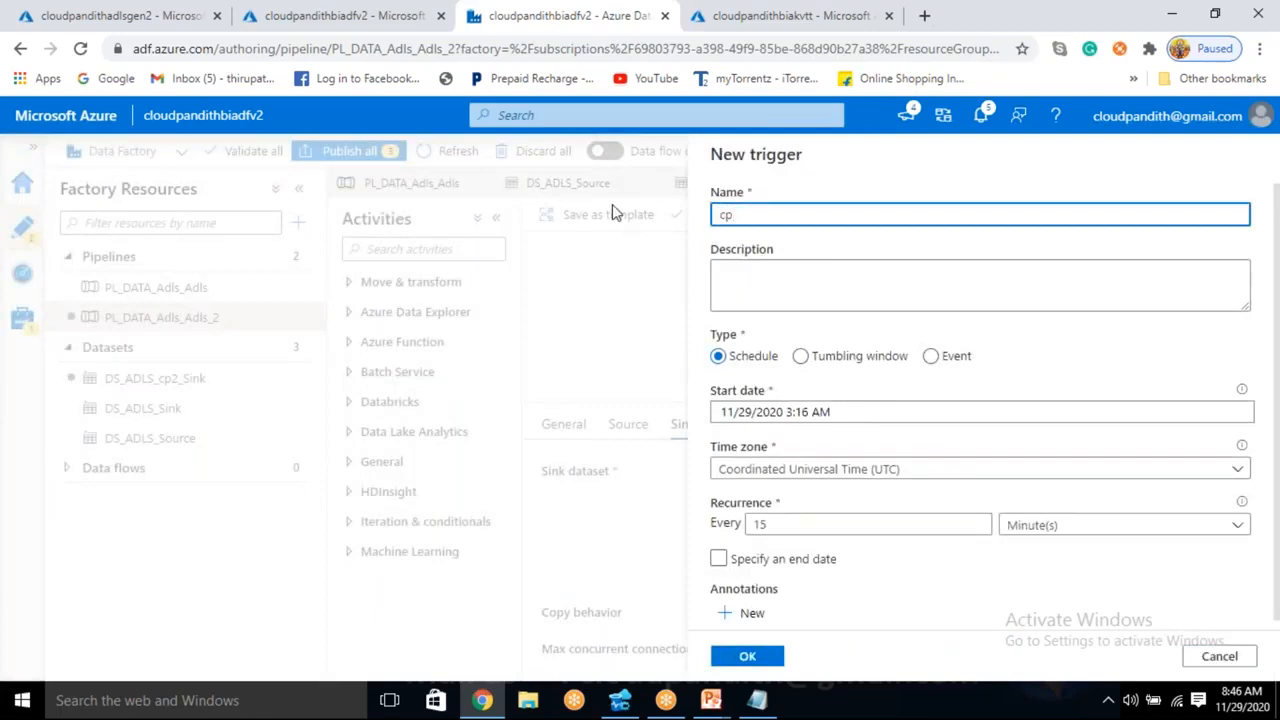
type("cp2")
left_click(800, 355)
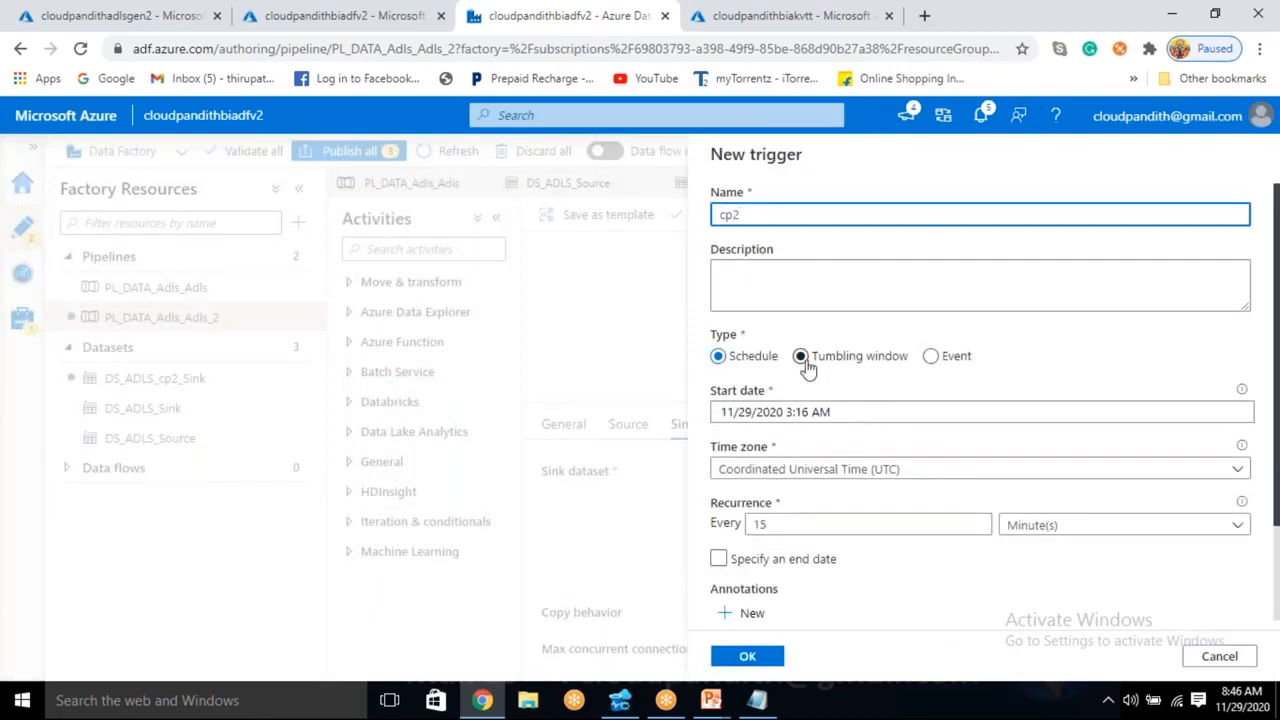
- Set the cp2 trigger's UTC start date to 10/02/2020 1:00 AM
left_click(843, 414)
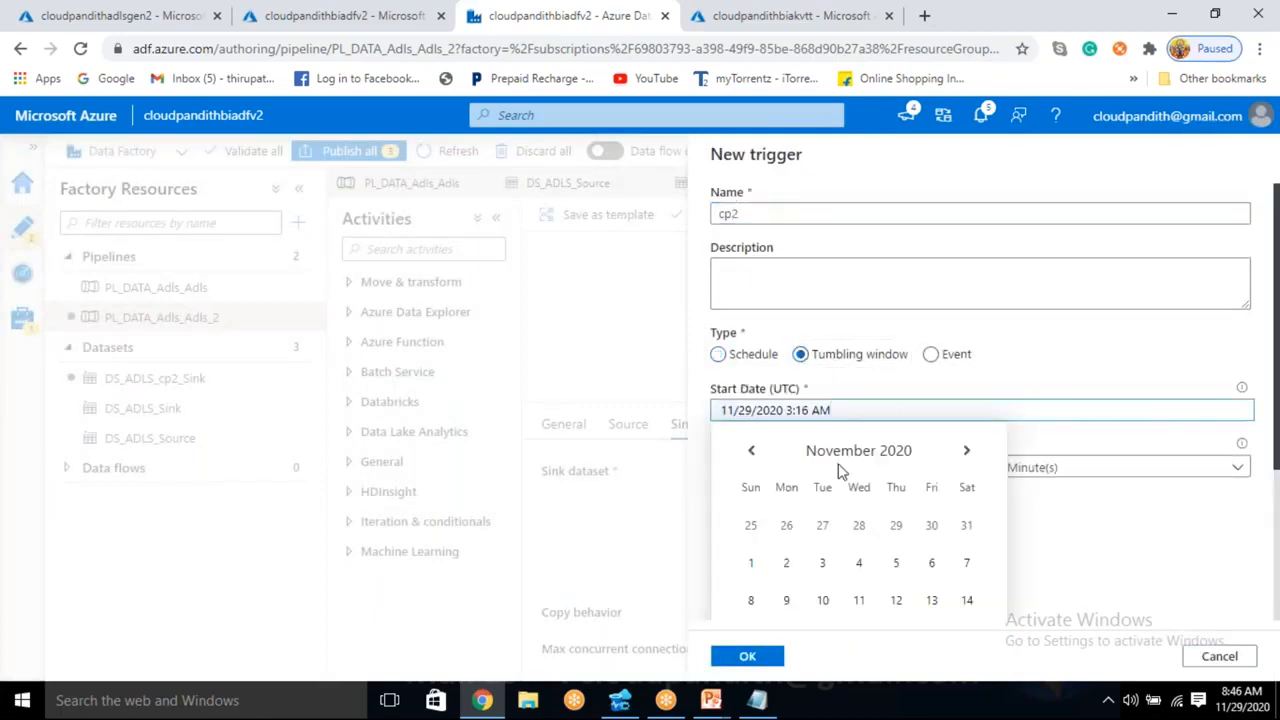
scroll(930, 490, "down", 1)
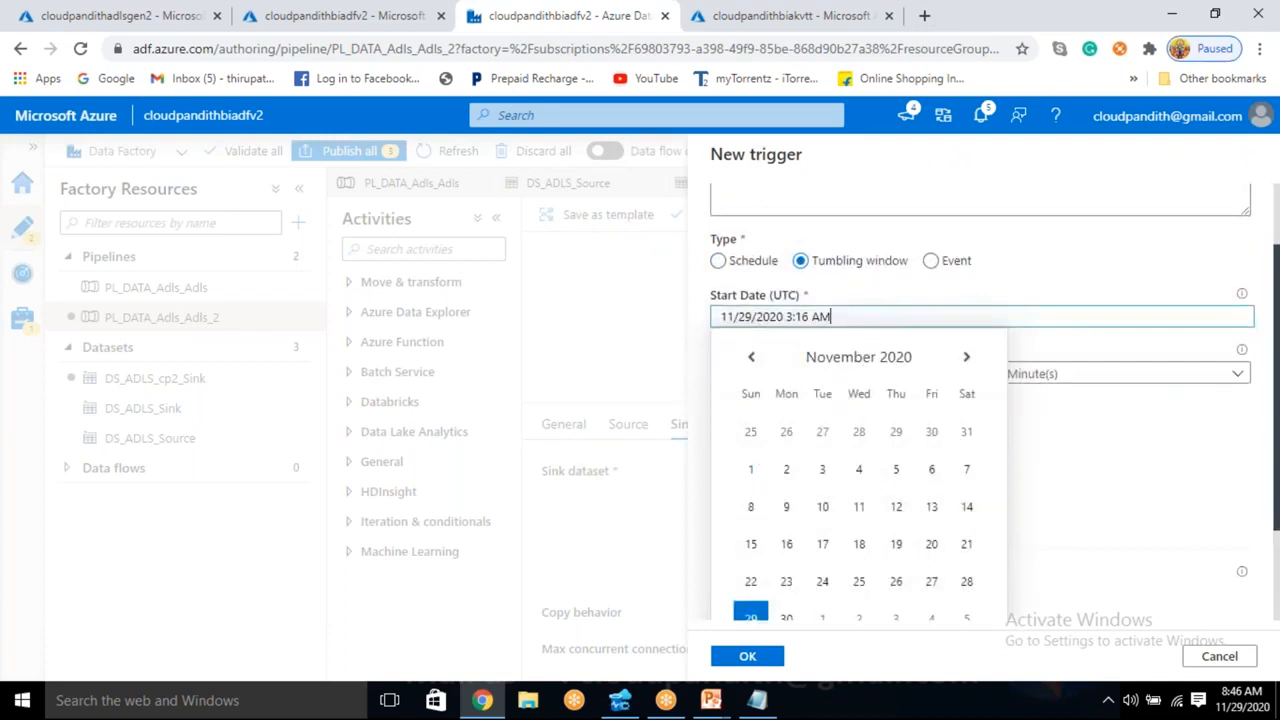
left_click(760, 361)
left_click(931, 433)
scroll(815, 500, "down", 1)
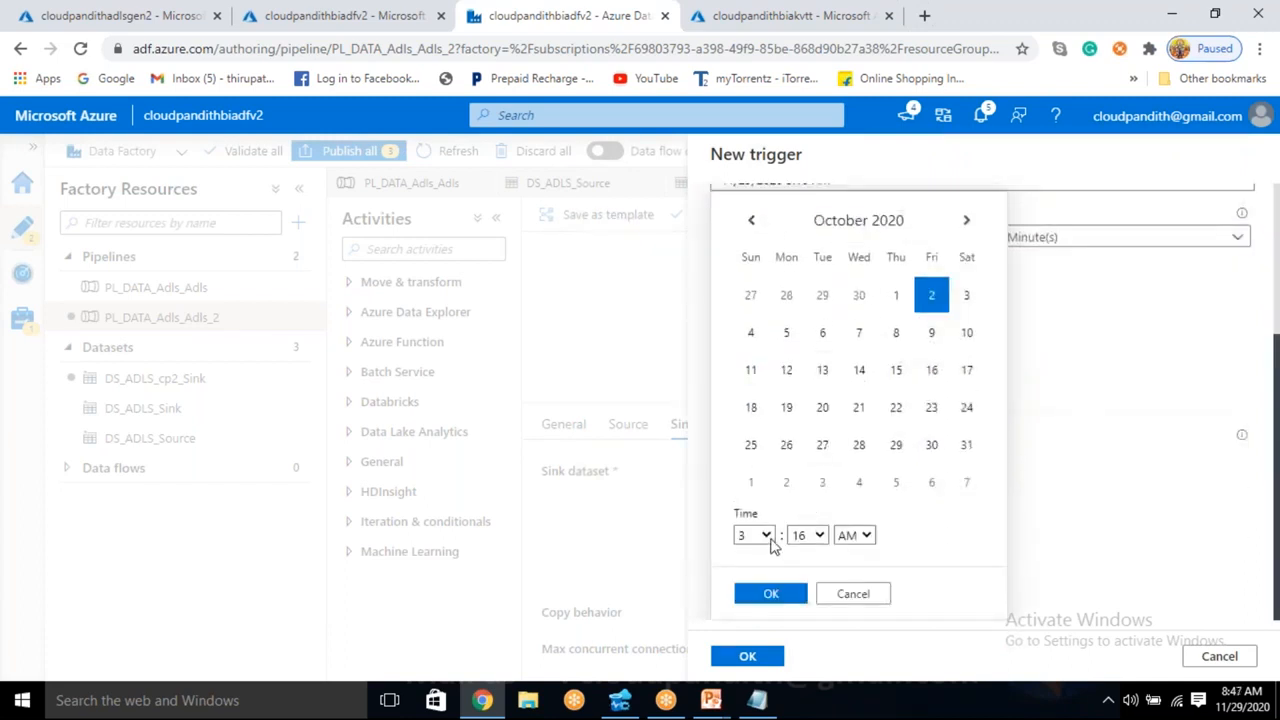
left_click(766, 535)
left_click(745, 331)
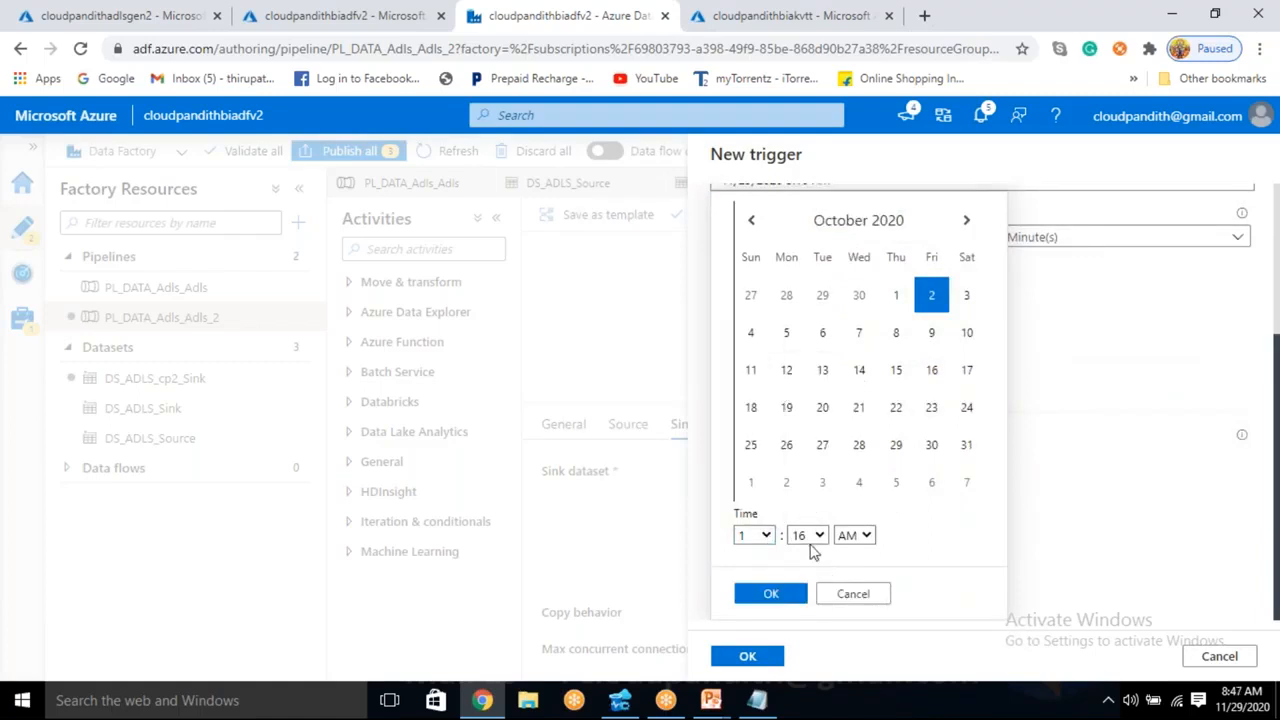
left_click(806, 535)
left_click(798, 197)
left_click(770, 594)
- Set the cp2 trigger's recurrence to every 24 hours
left_click_drag(780, 375, 735, 370)
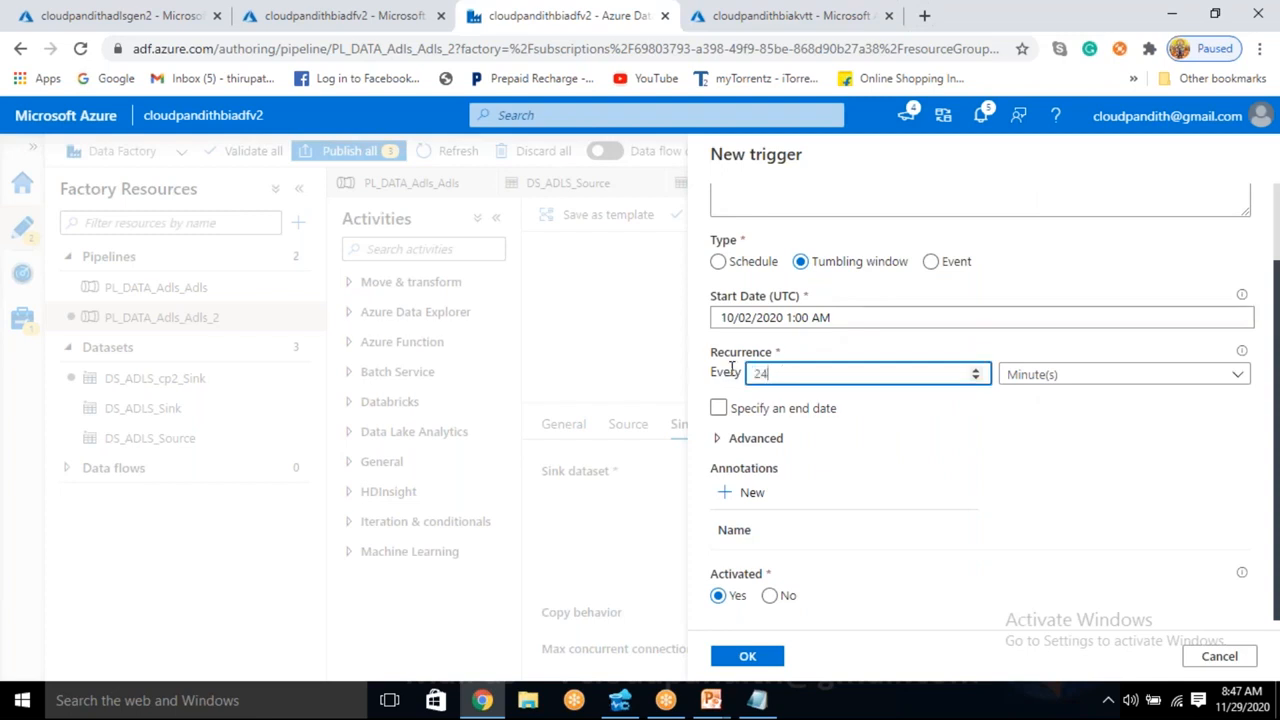
left_click(1025, 374)
left_click(1035, 440)
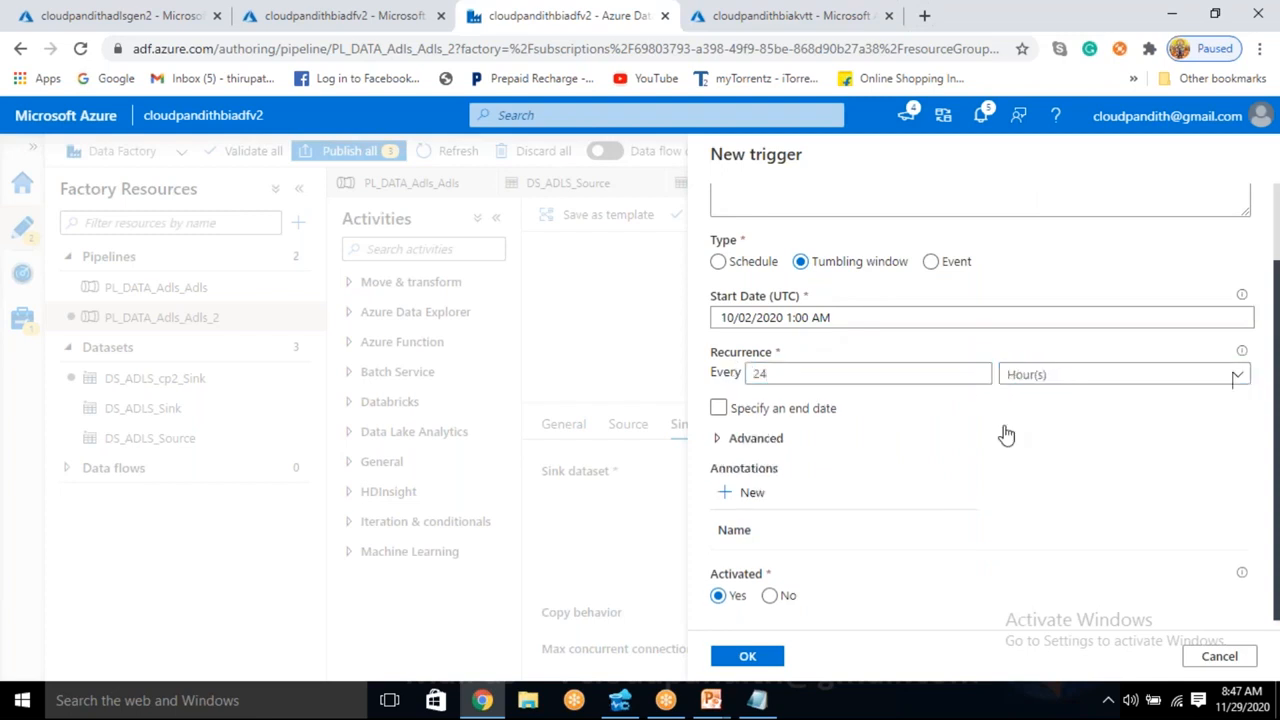
- Specify an end date for the cp2 trigger of 11/08/2020 1:00 AM UTC
left_click(718, 408)
left_click(822, 462)
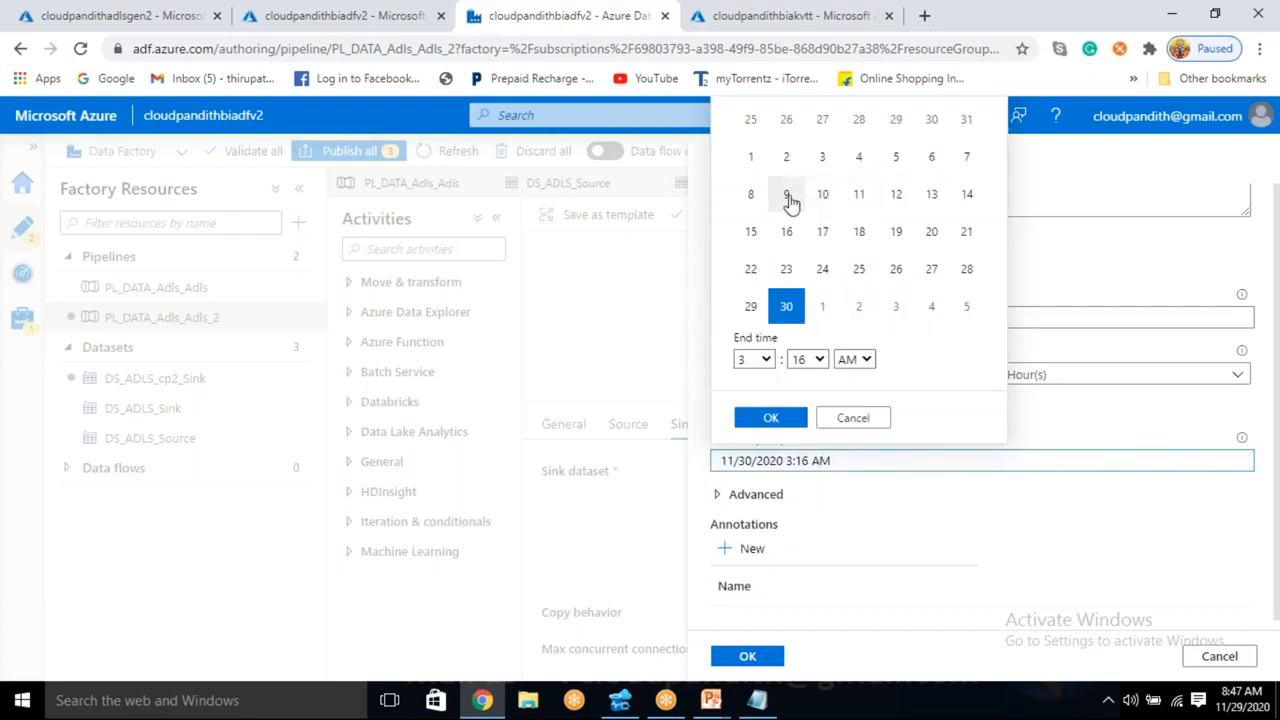
left_click(752, 198)
left_click(760, 362)
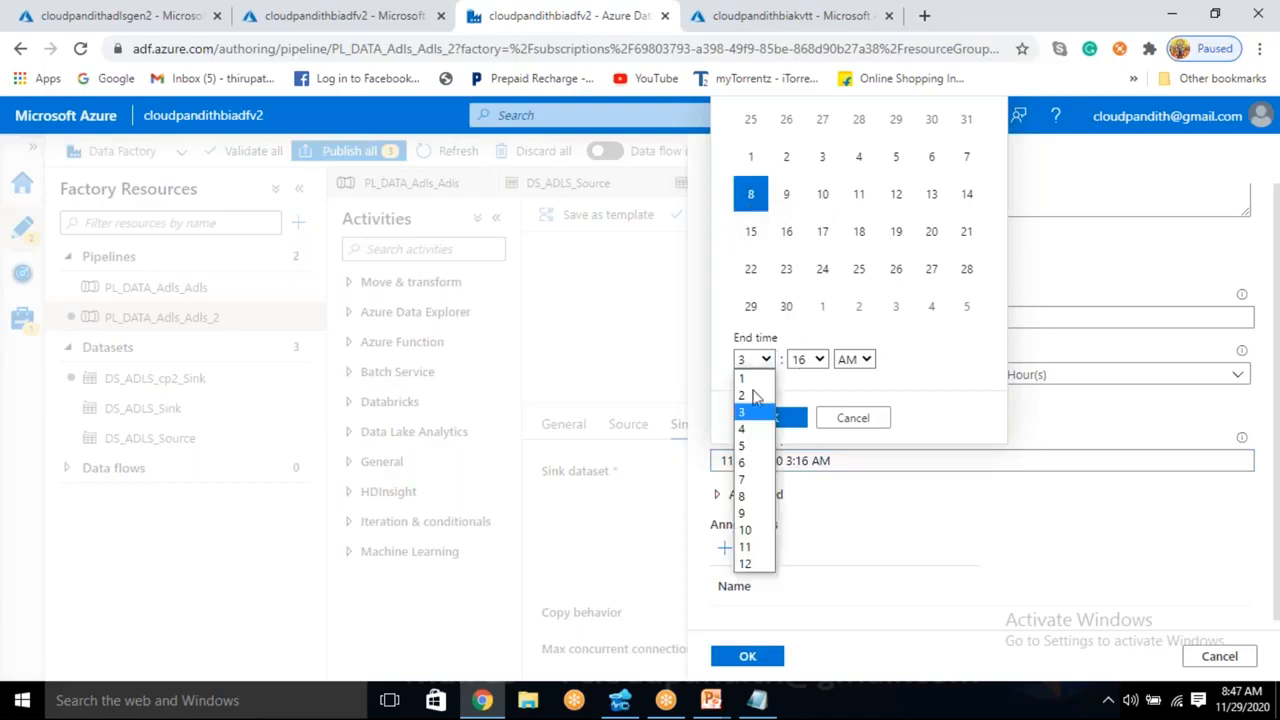
left_click(755, 377)
left_click(810, 359)
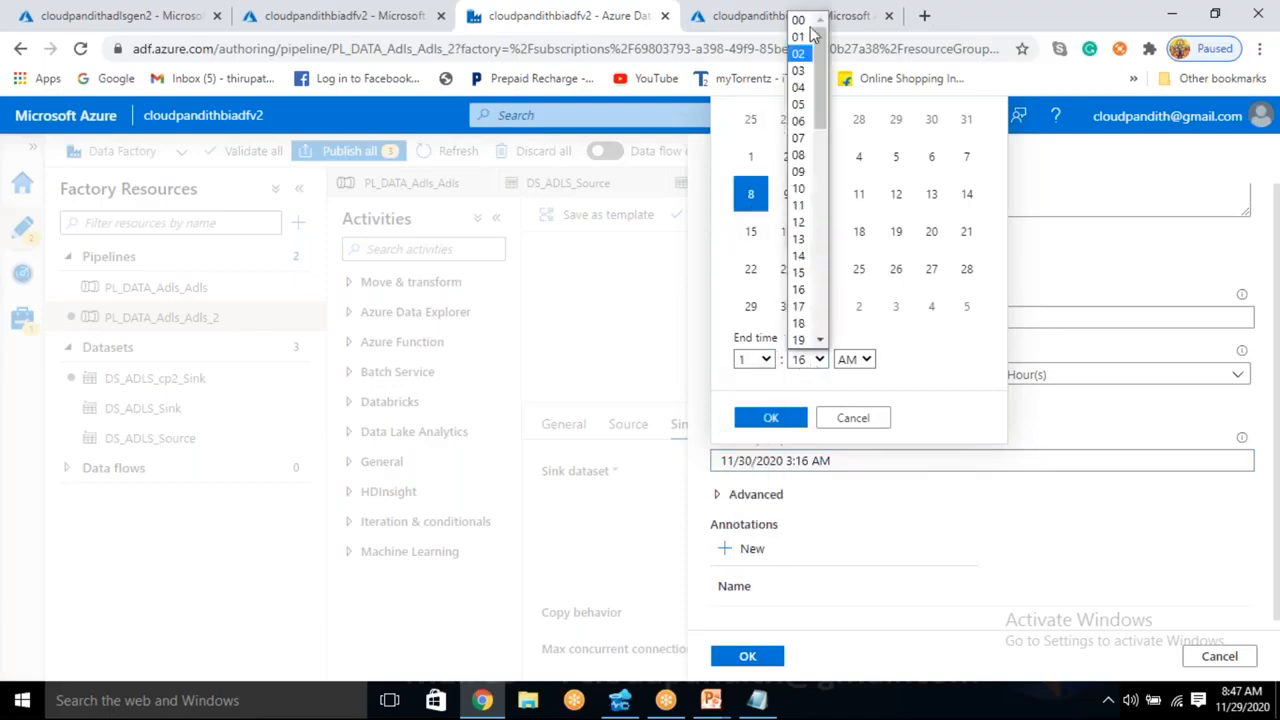
left_click(800, 20)
left_click(770, 419)
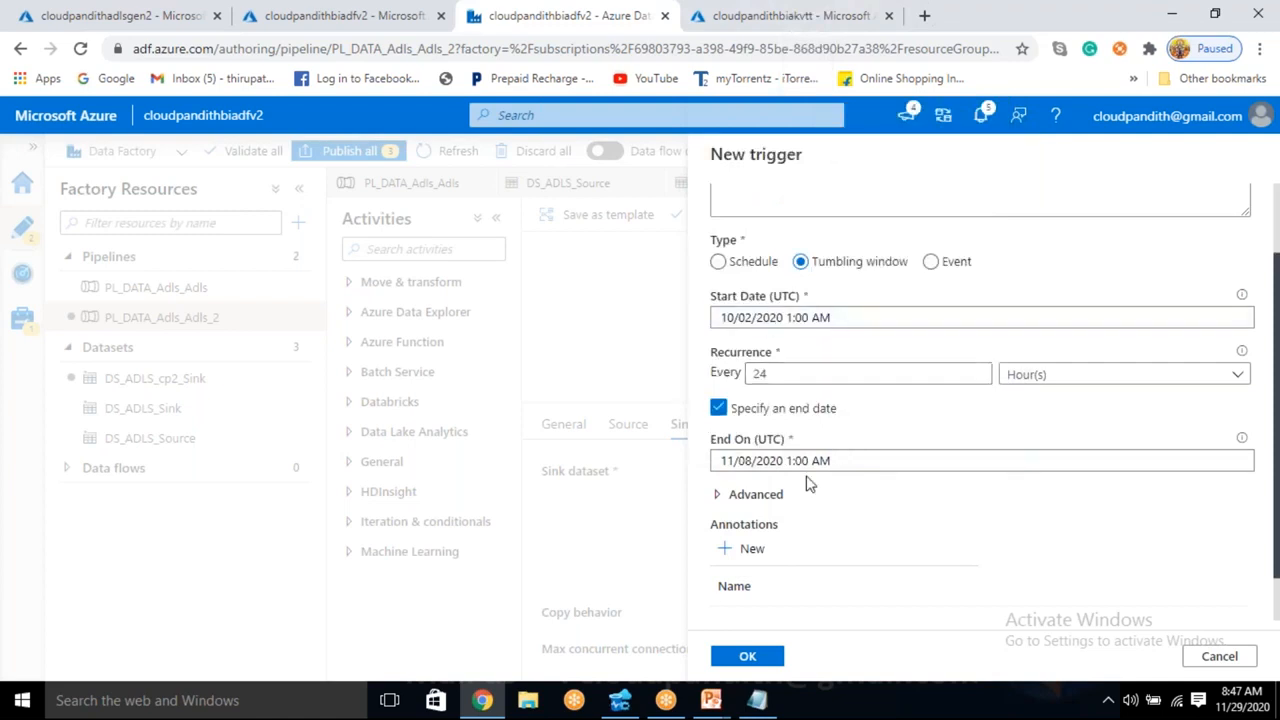
- Add a dependency on trigger cp1 in the cp2 trigger's advanced settings
scroll(805, 478, "down", 1)
left_click(745, 440)
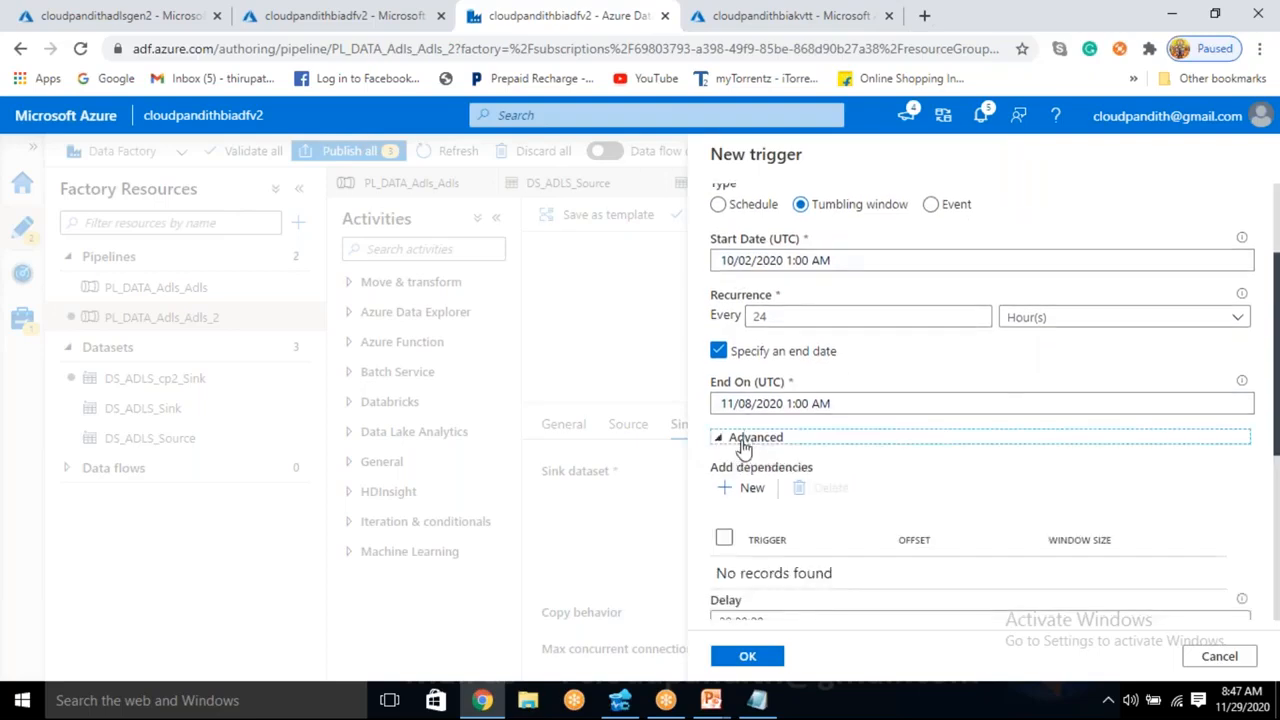
scroll(745, 440, "down", 1)
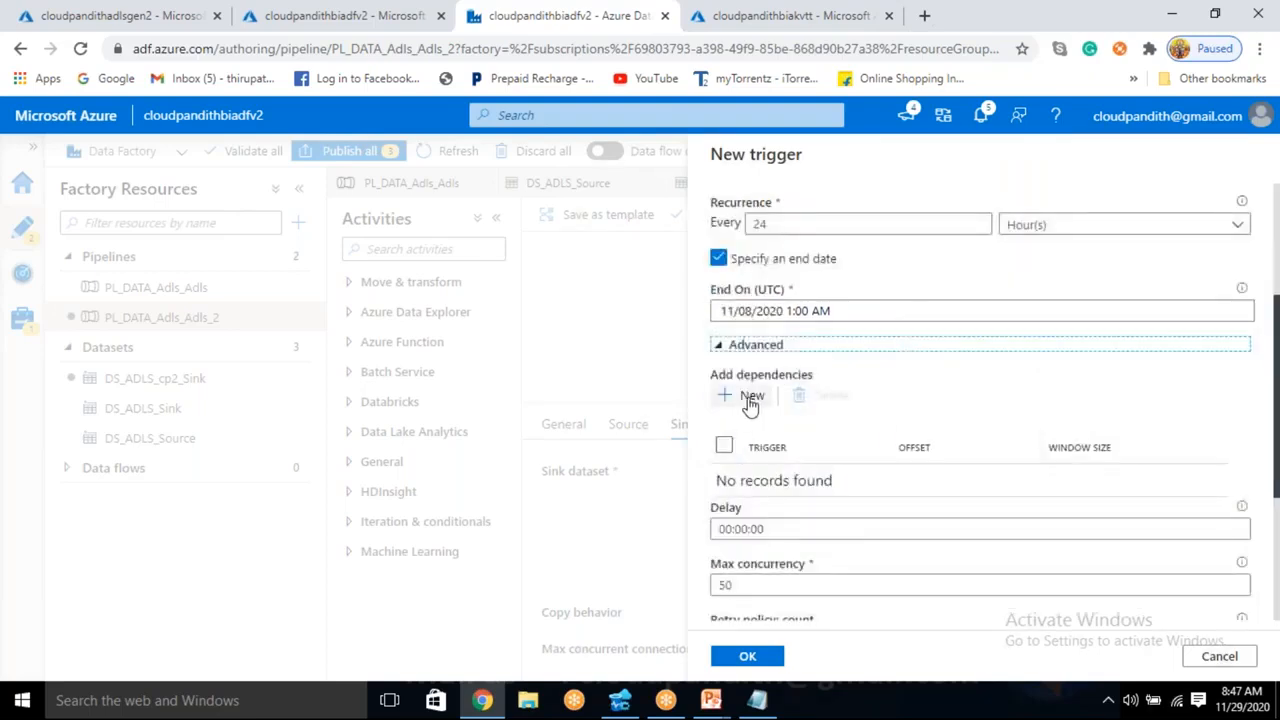
left_click(751, 398)
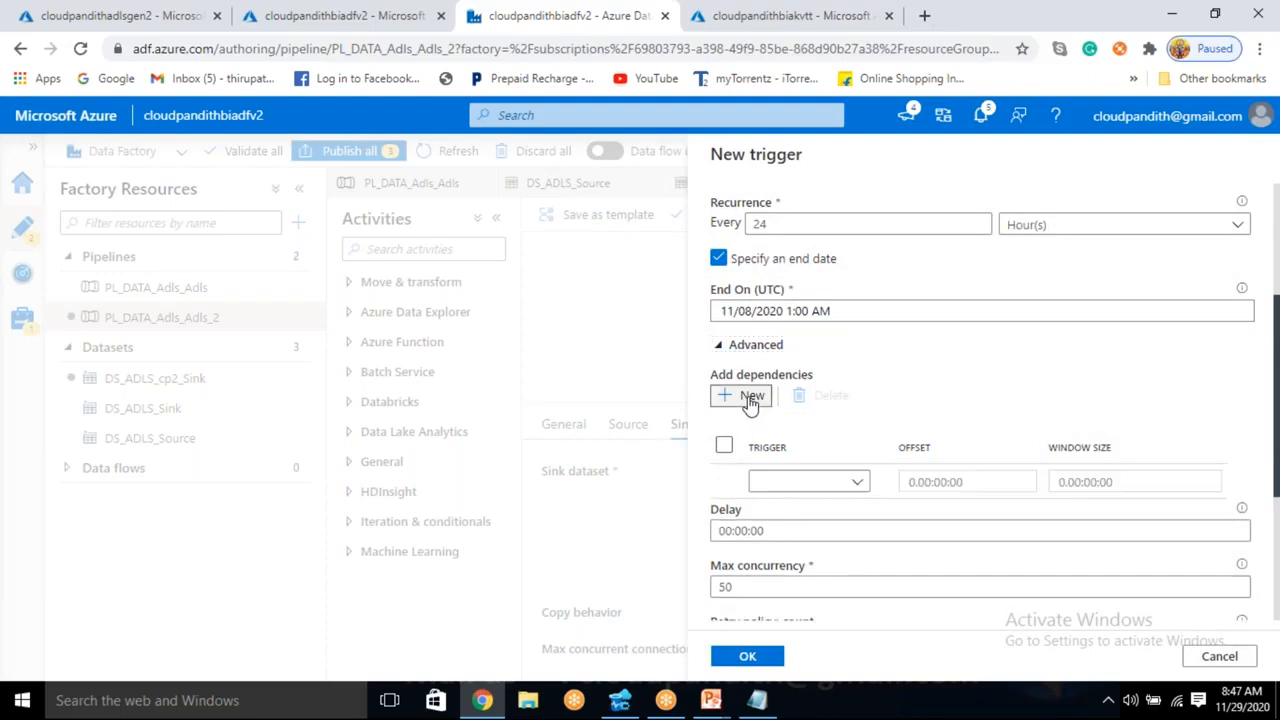
left_click(794, 486)
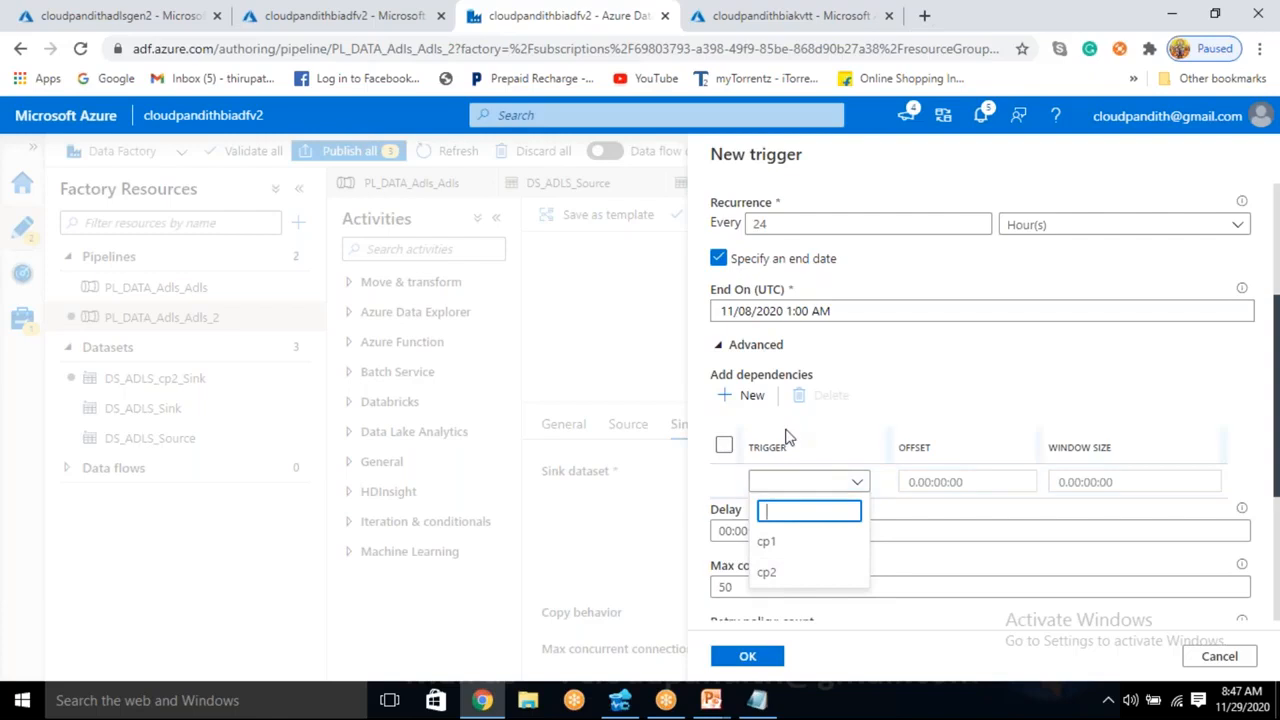
scroll(789, 443, "up", 3)
scroll(805, 530, "down", 3)
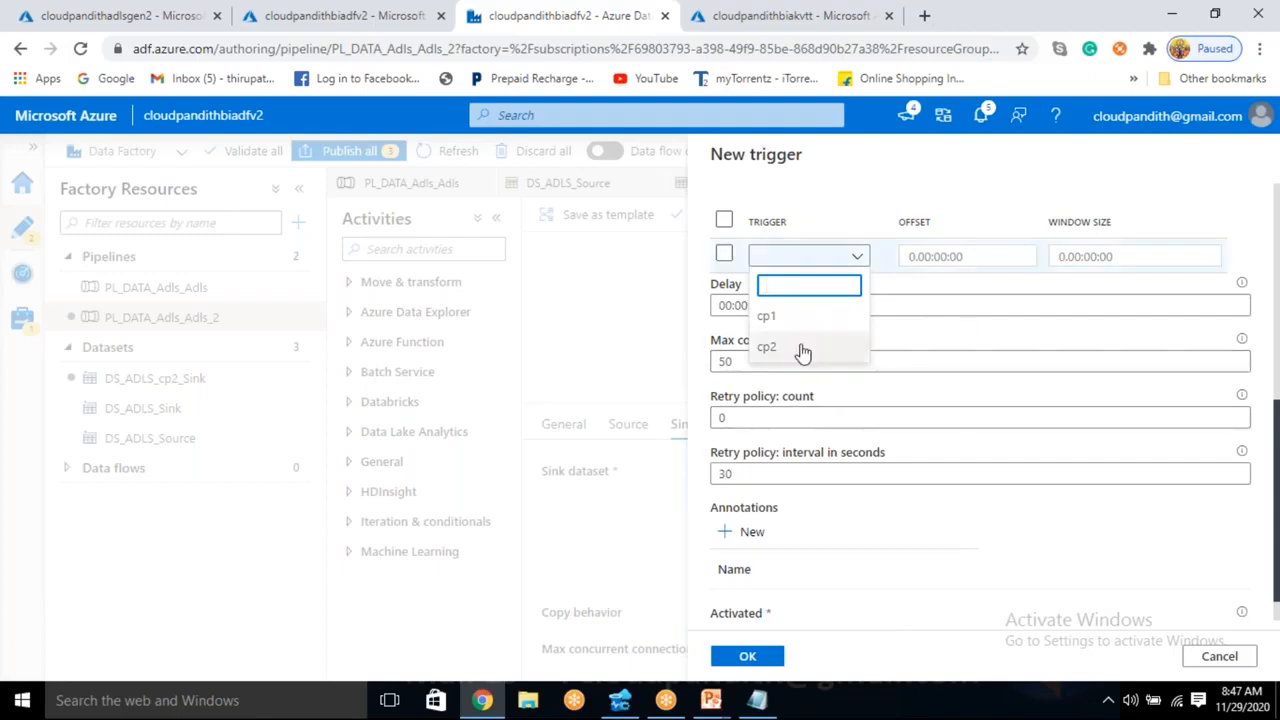
left_click(772, 316)
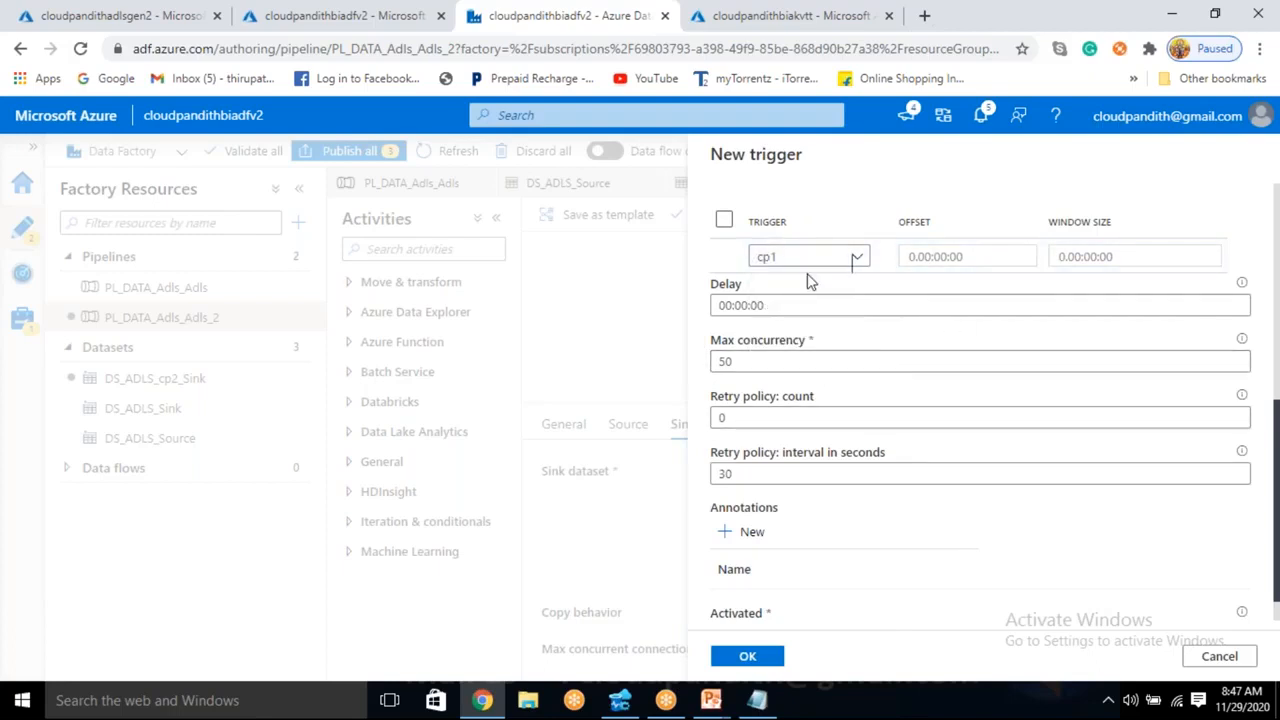
- Set the cp1 dependency's offset to -1.00:00:00 and its window size to 0.00:00:00
left_click(919, 257)
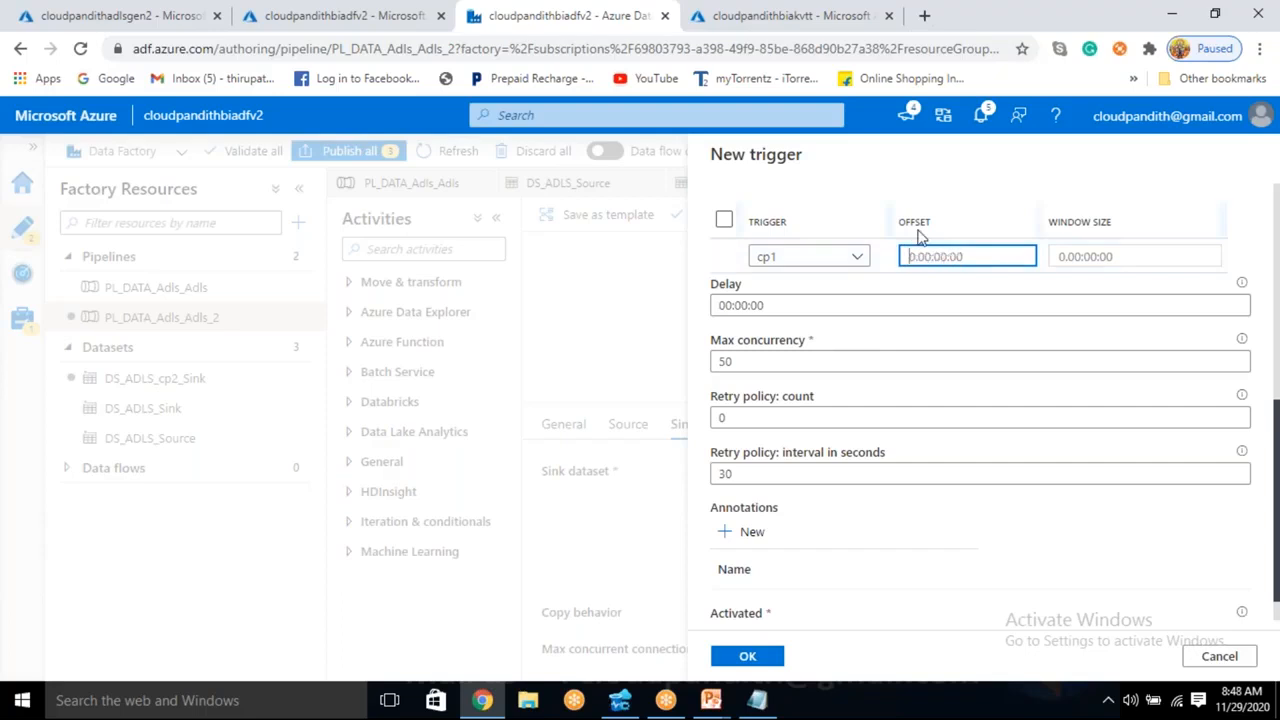
type("-1.")
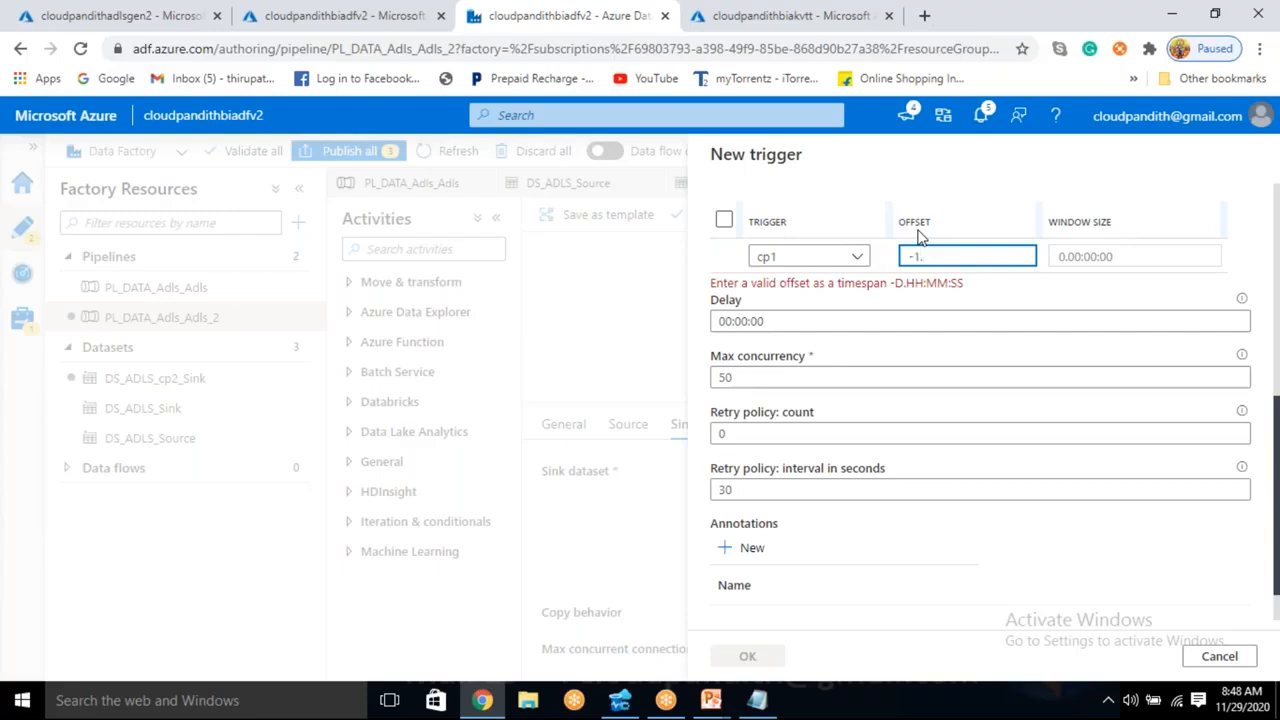
type("00:00:00")
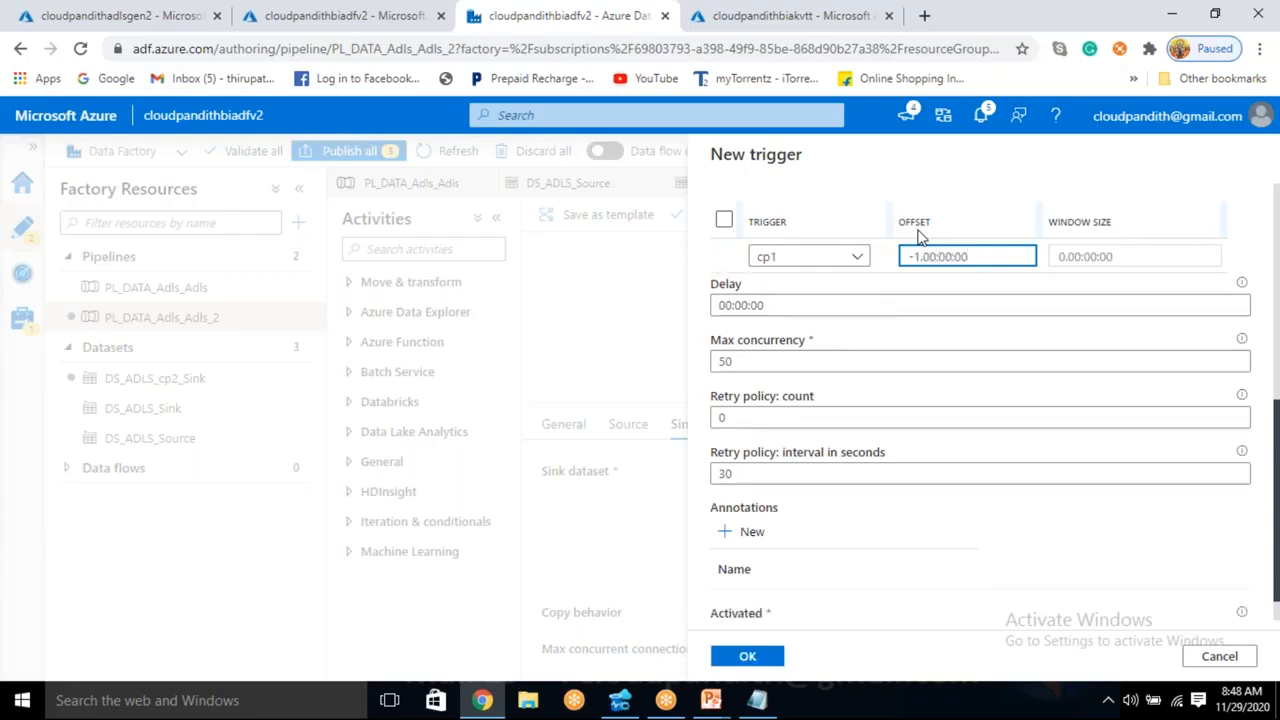
left_click(1078, 252)
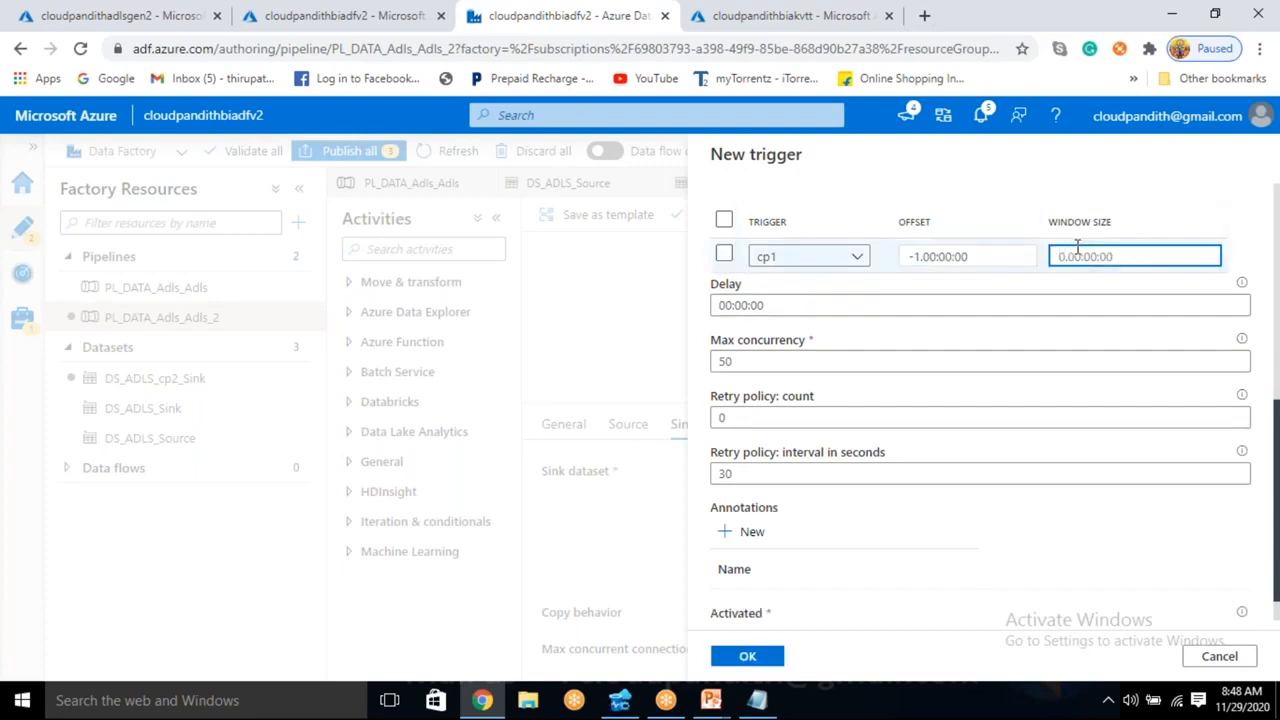
type("0.00")
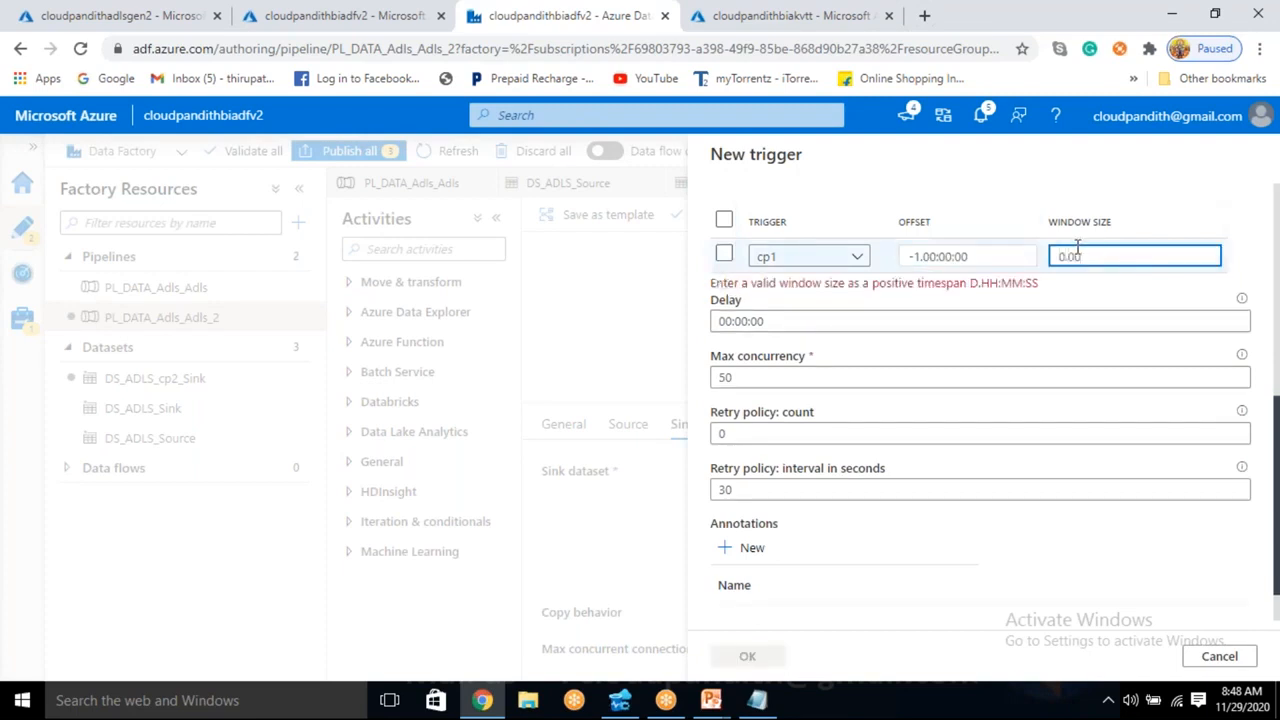
type(":00:00")
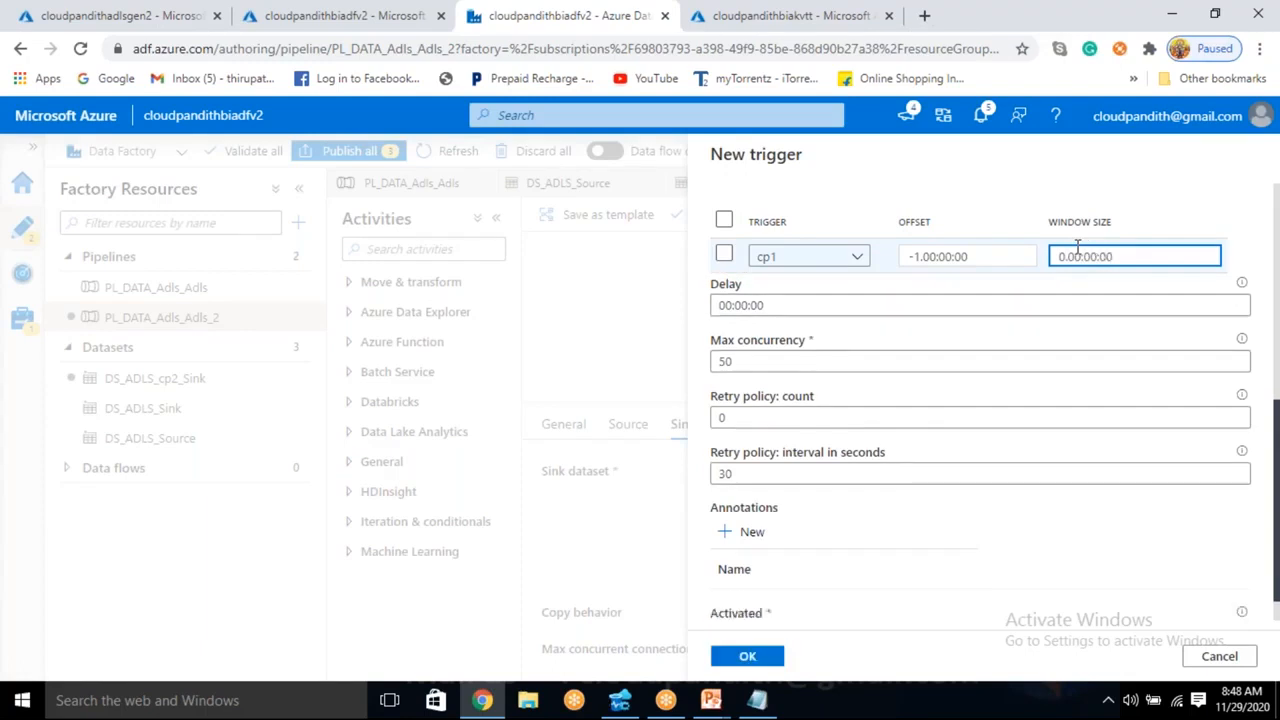
- Set the cp2 trigger's max concurrency to 1, retry count to 2 and retry interval to 120 seconds
left_click(822, 366)
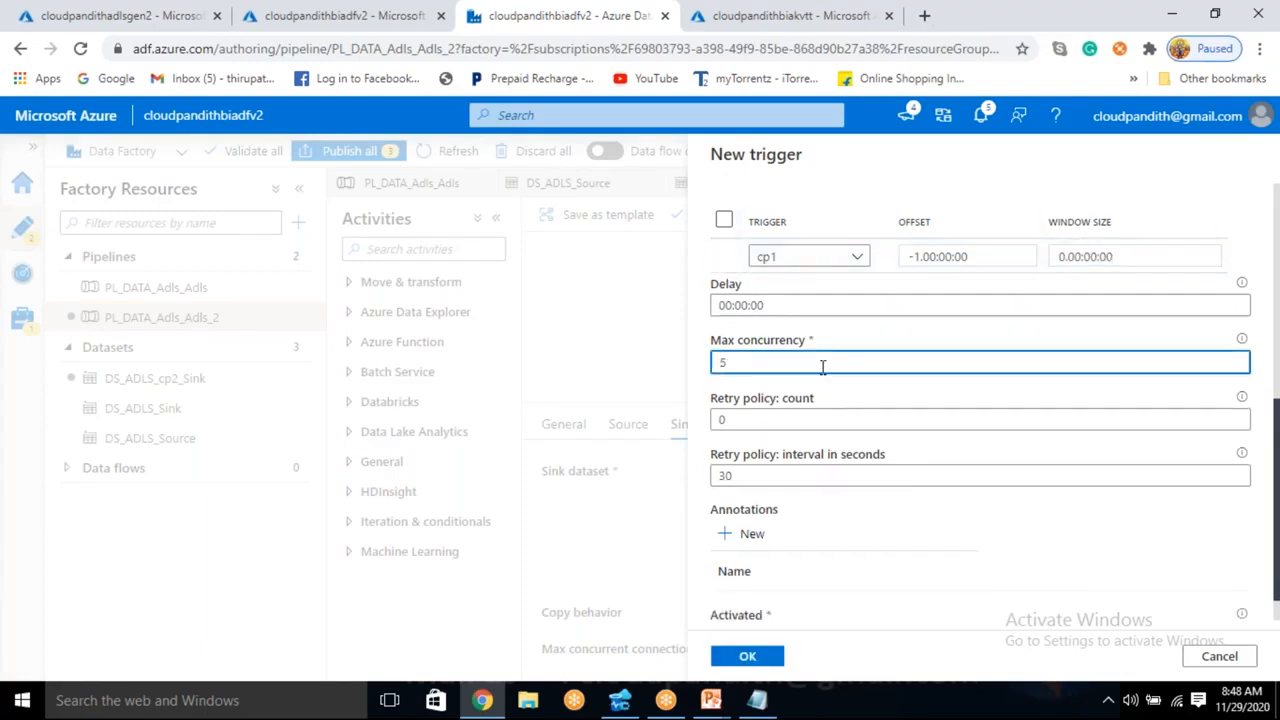
left_click(756, 419)
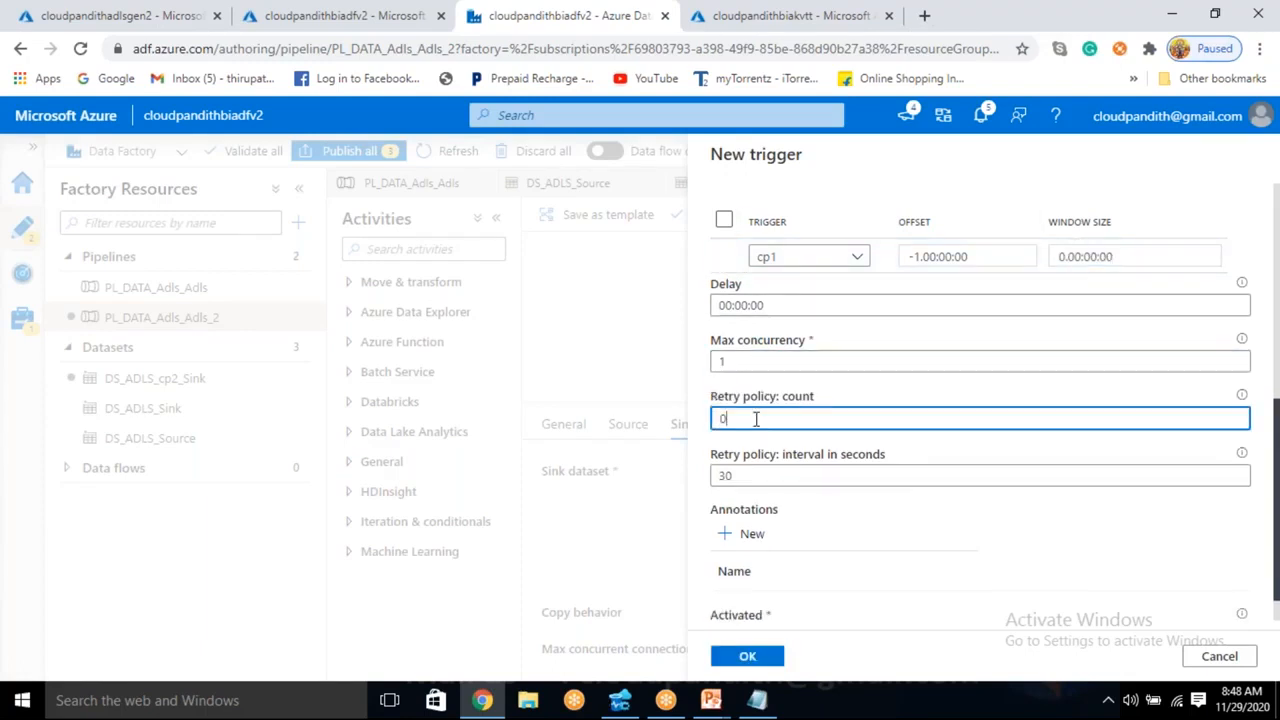
type("2")
left_click(785, 476)
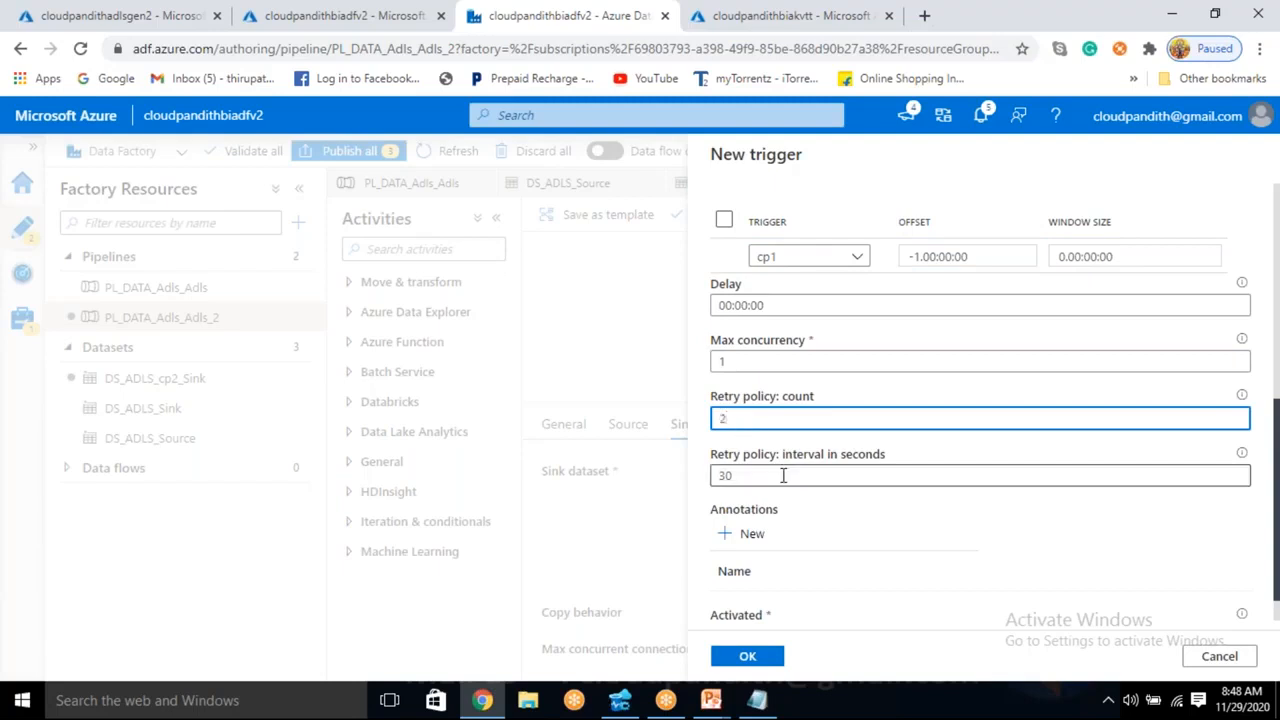
type("120")
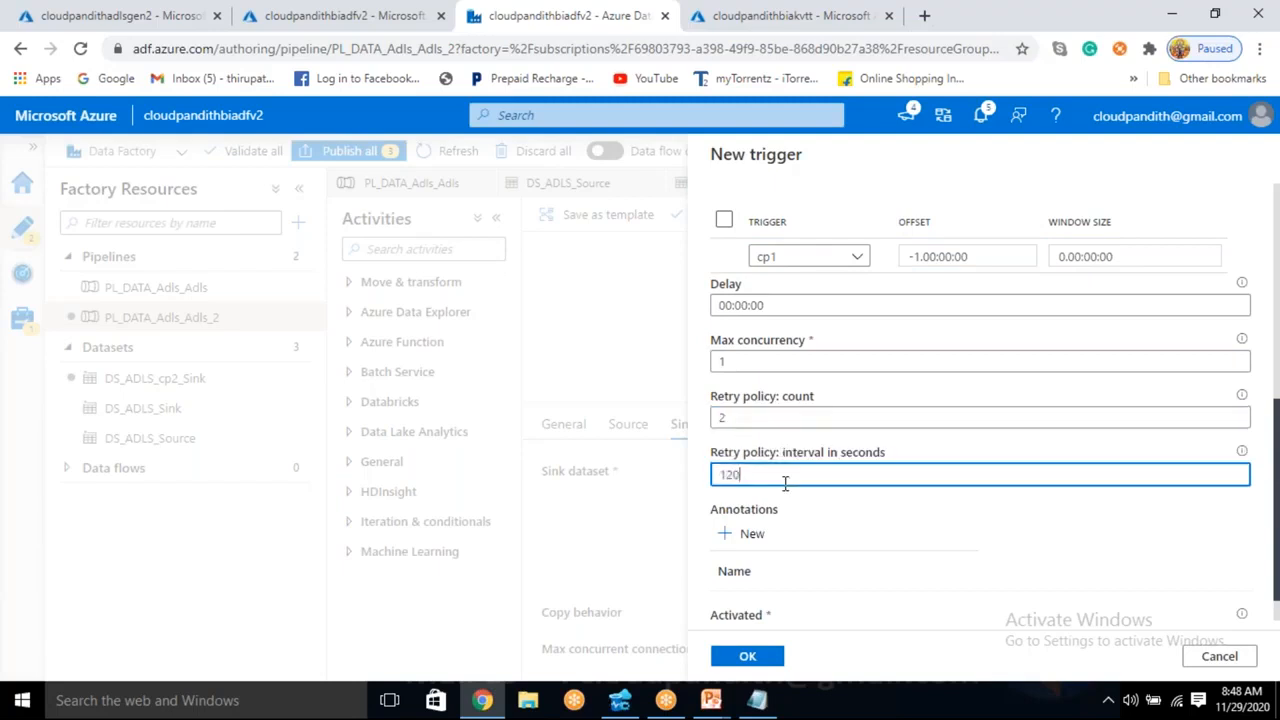
- Review the cp2 trigger's name, type, dates, recurrence, cp1 dependency, concurrency and retry settings
scroll(789, 500, "down", 1)
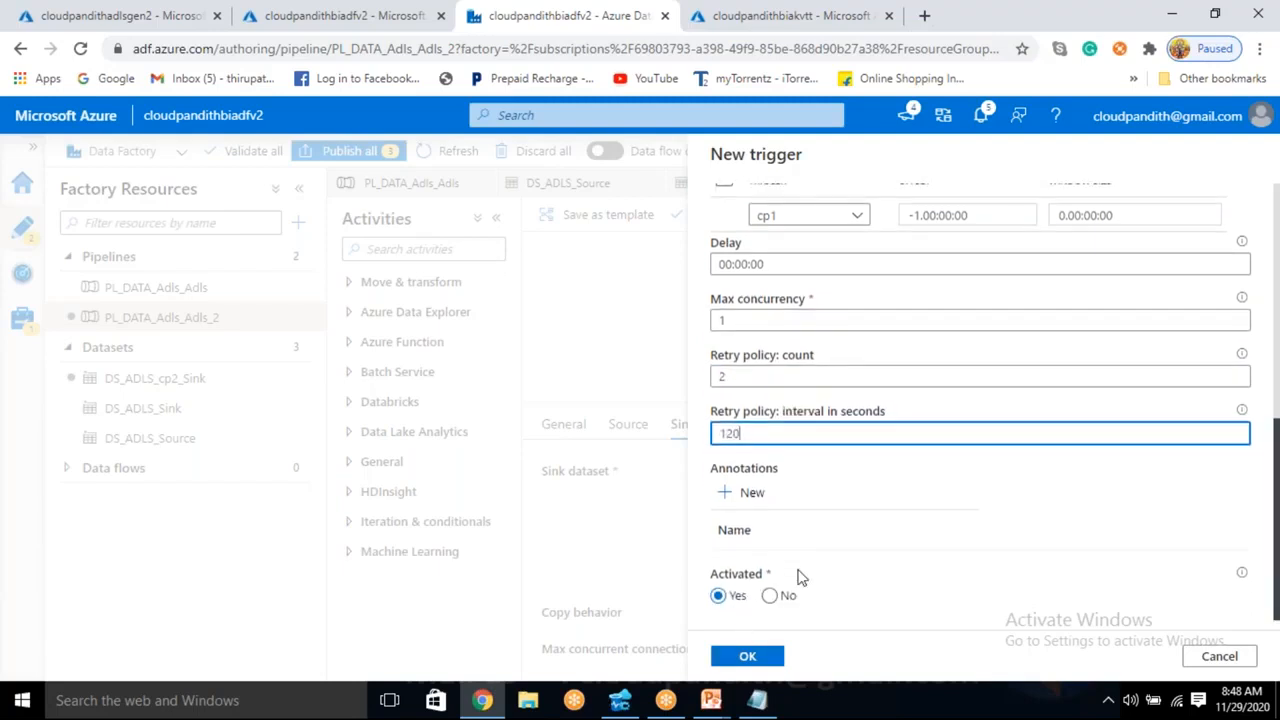
scroll(800, 570, "up", 2)
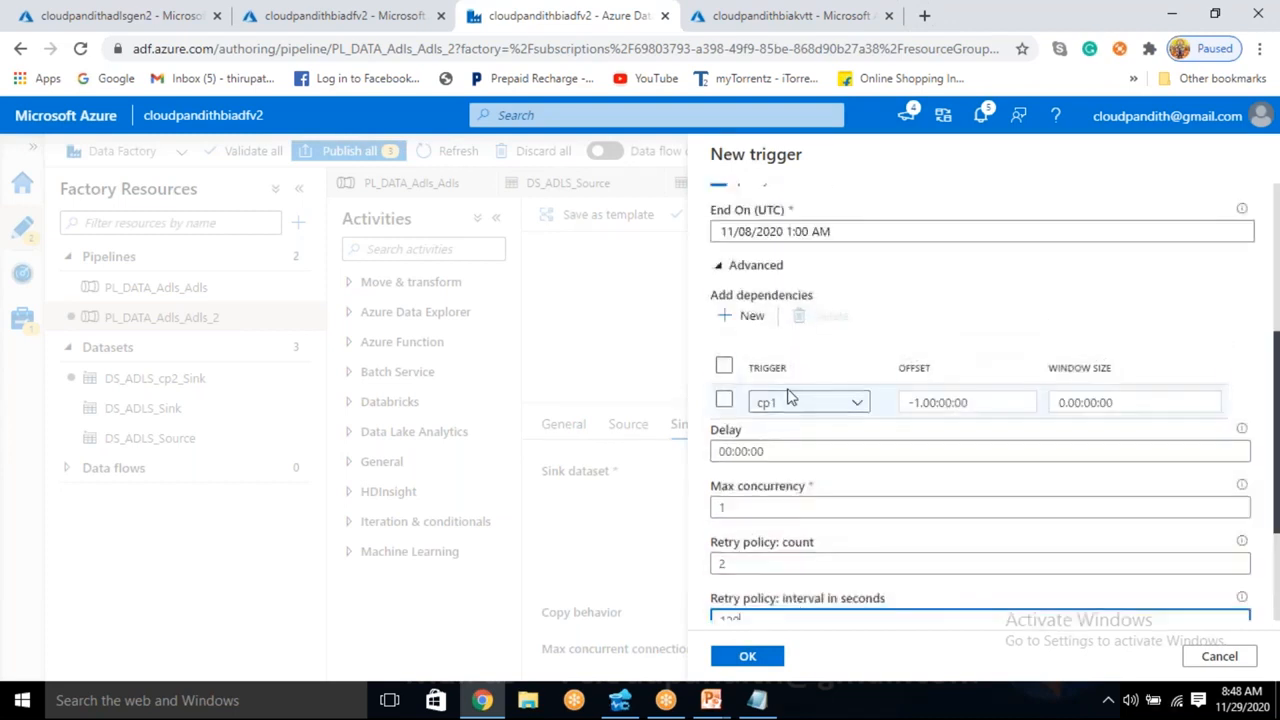
scroll(797, 349, "up", 4)
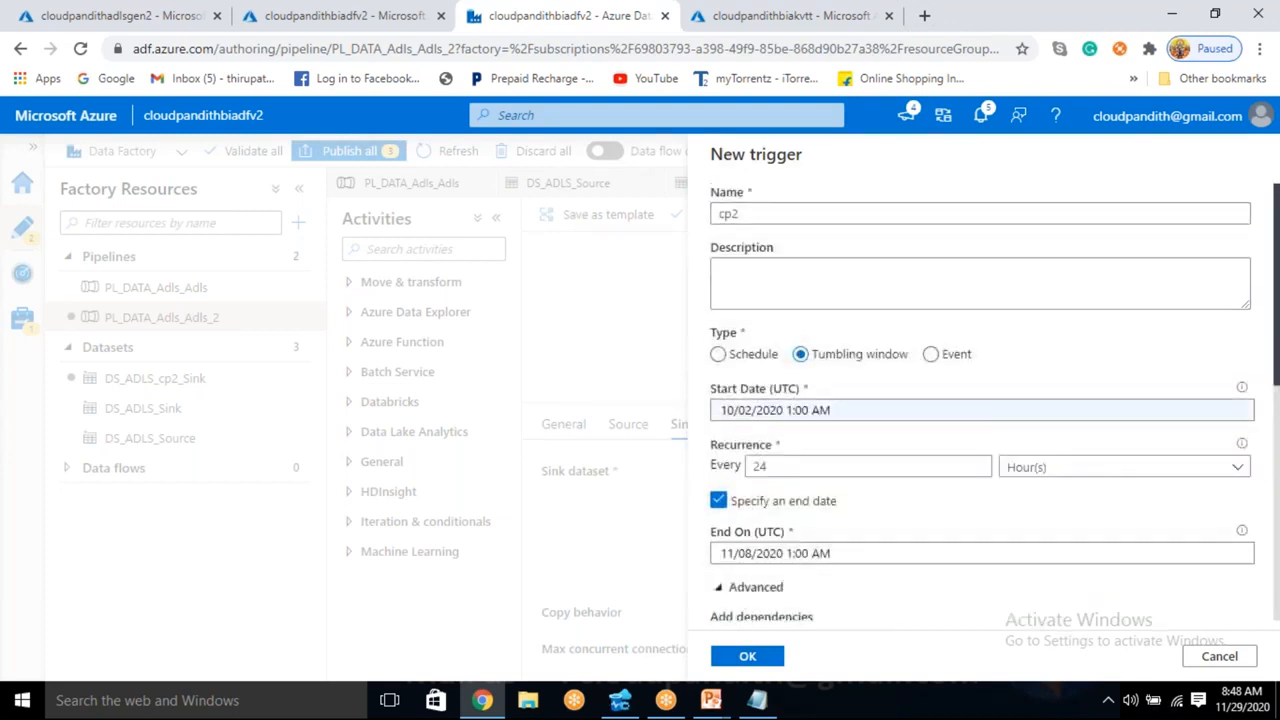
scroll(800, 420, "down", 4)
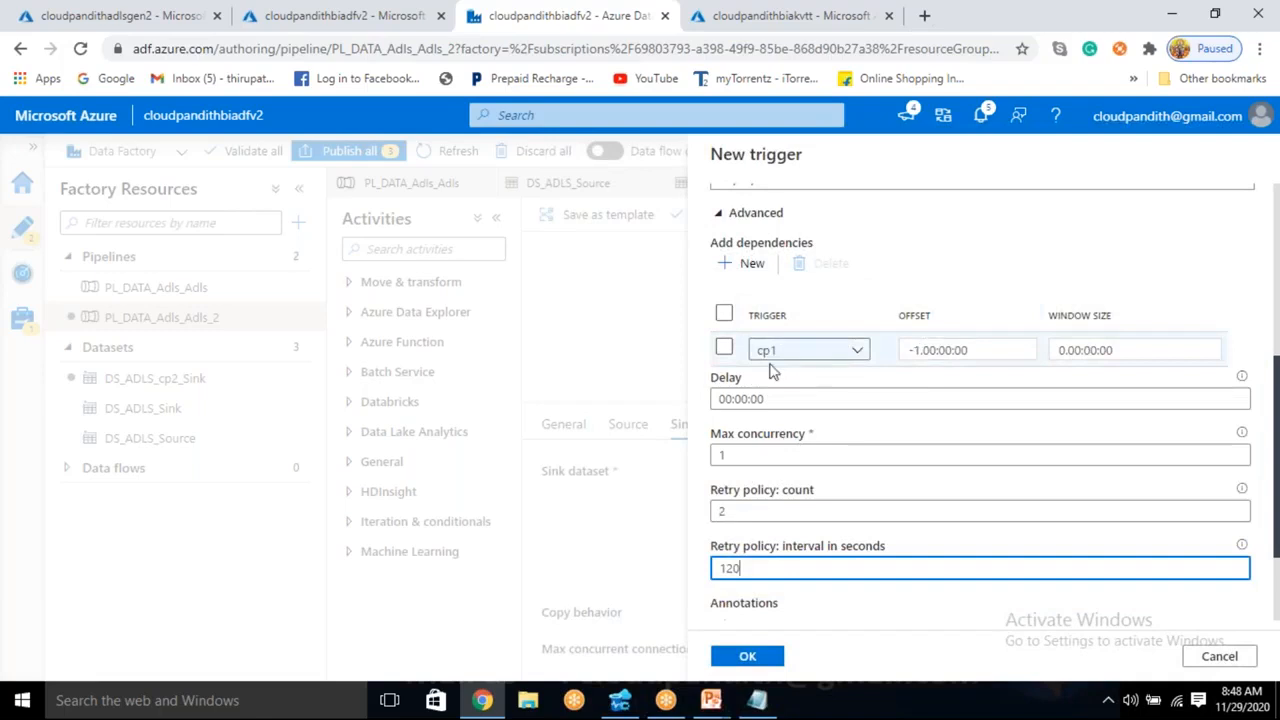
scroll(766, 366, "up", 5)
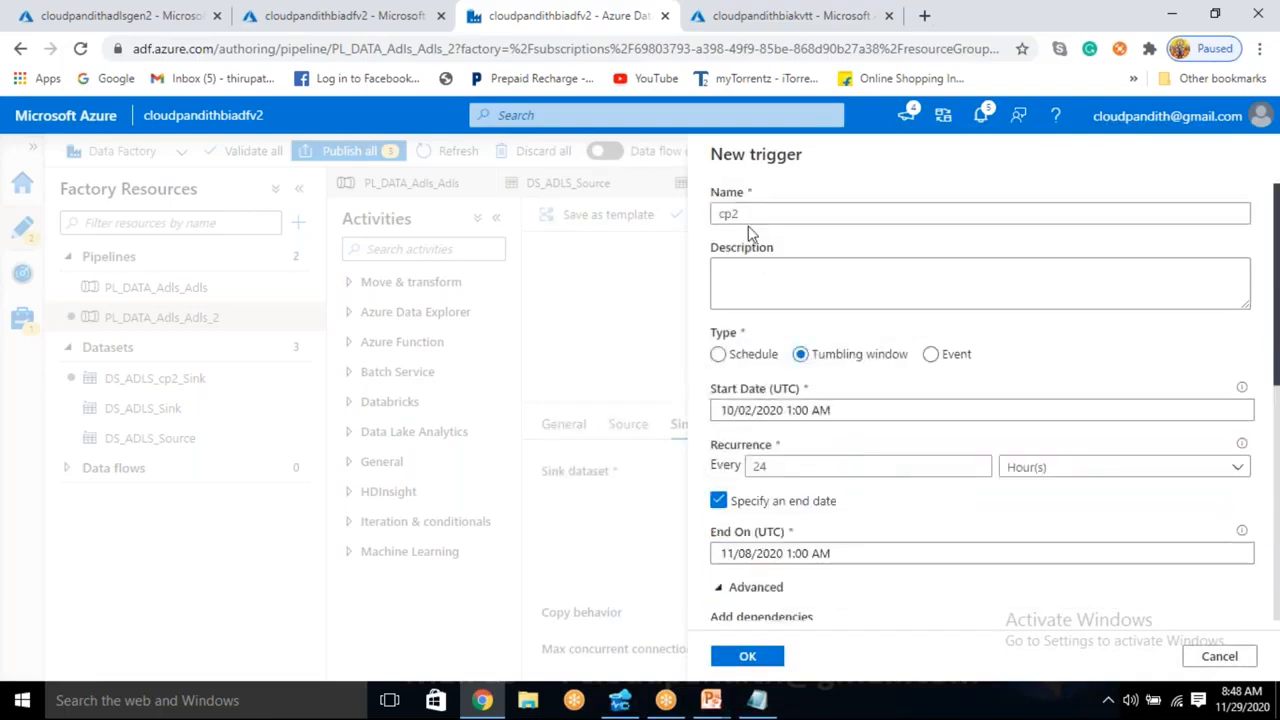
scroll(745, 250, "down", 2)
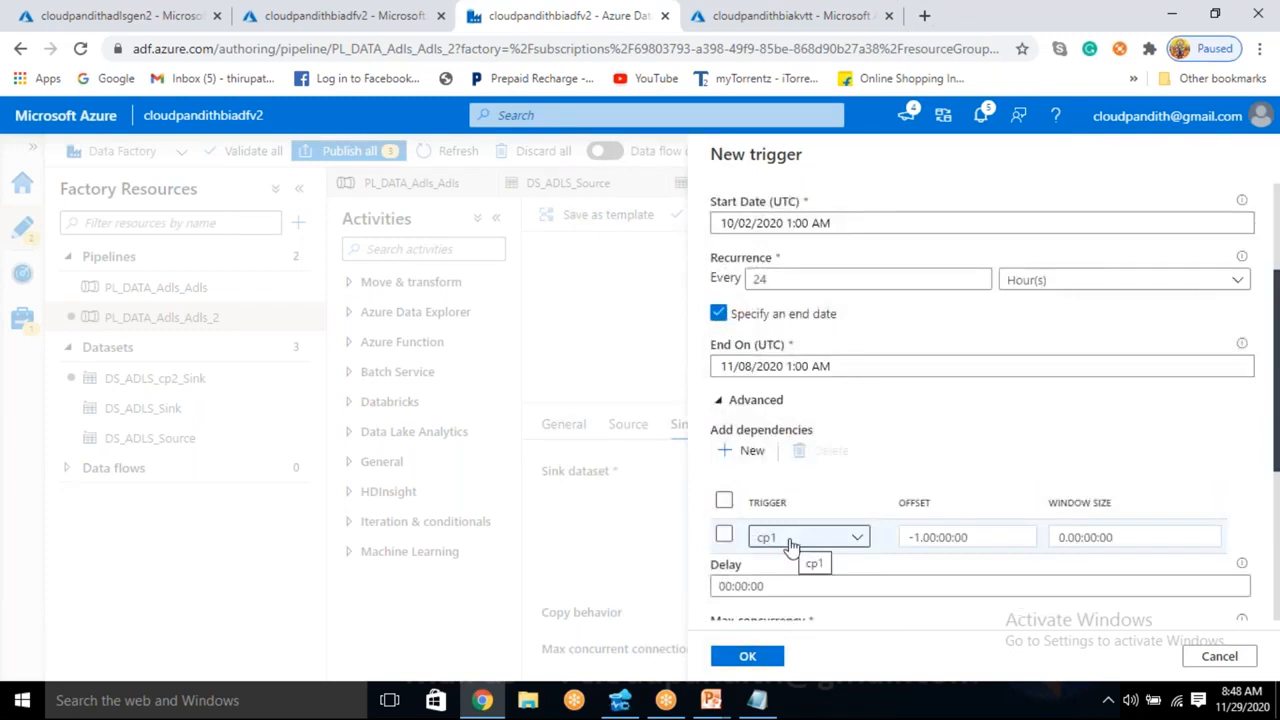
scroll(748, 572, "up", 3)
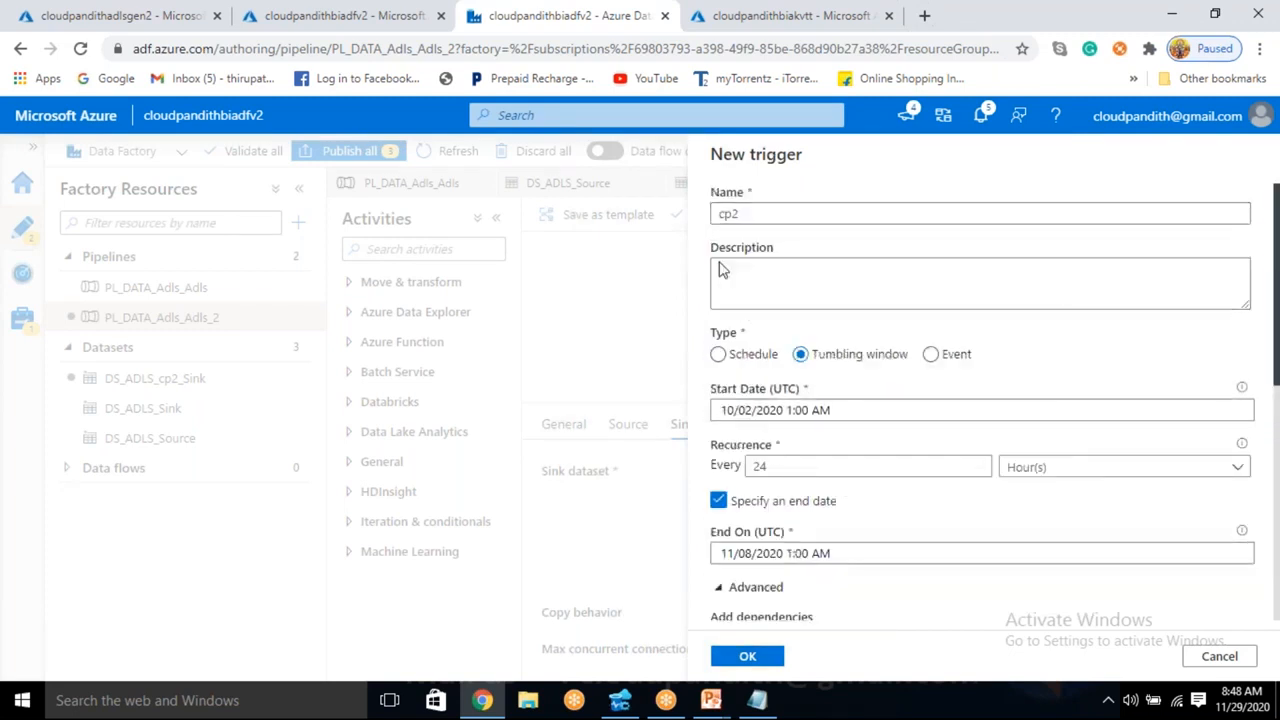
scroll(831, 414, "down", 3)
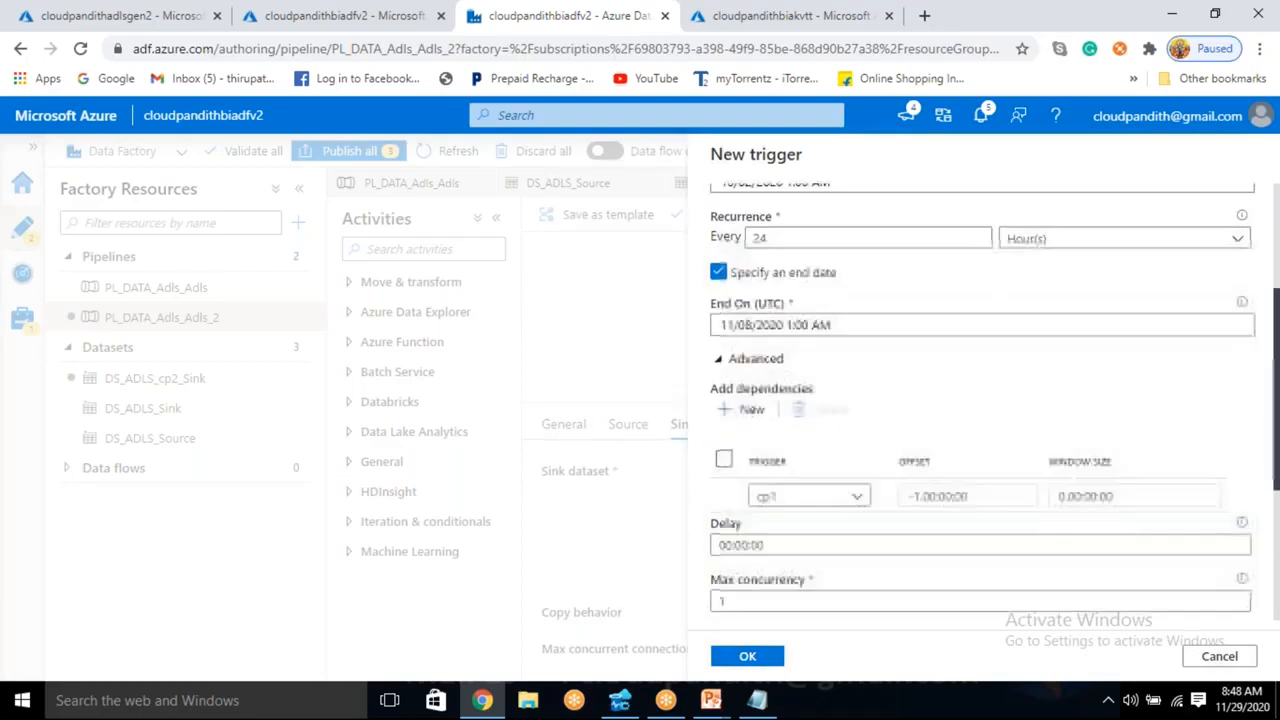
scroll(902, 277, "down", 3)
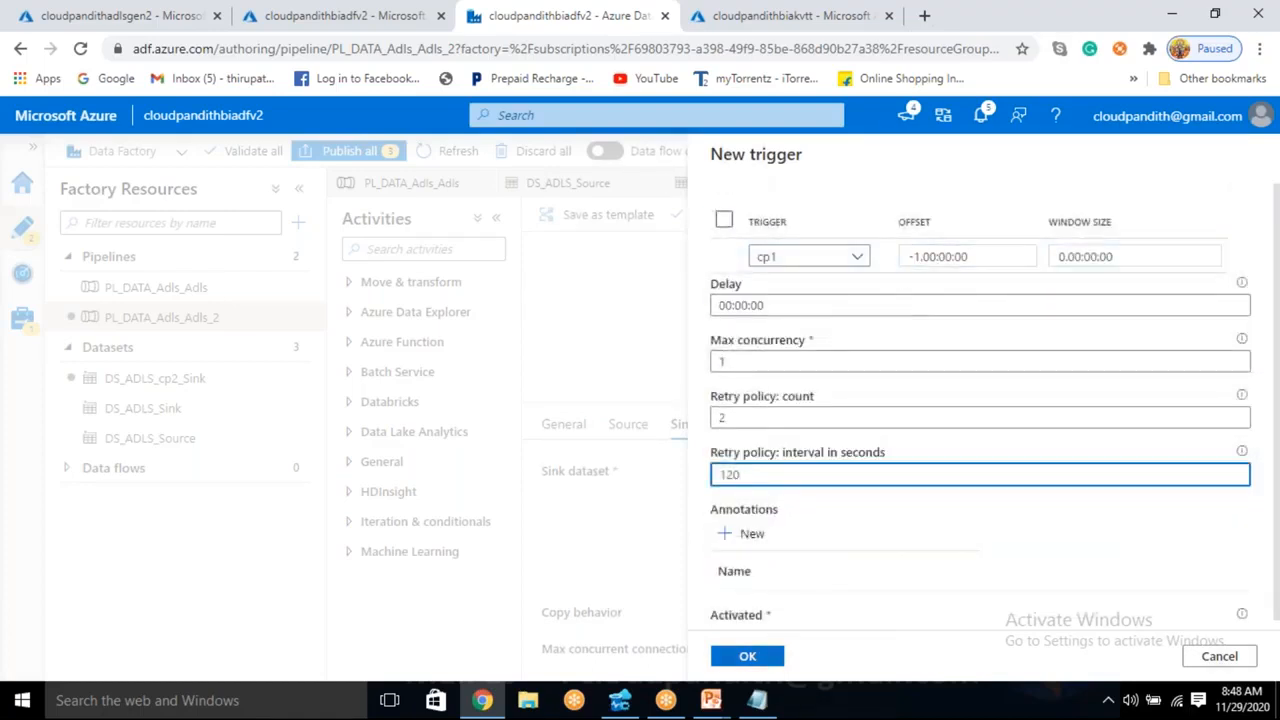
left_click(748, 656)
left_click(903, 296)
type("@")
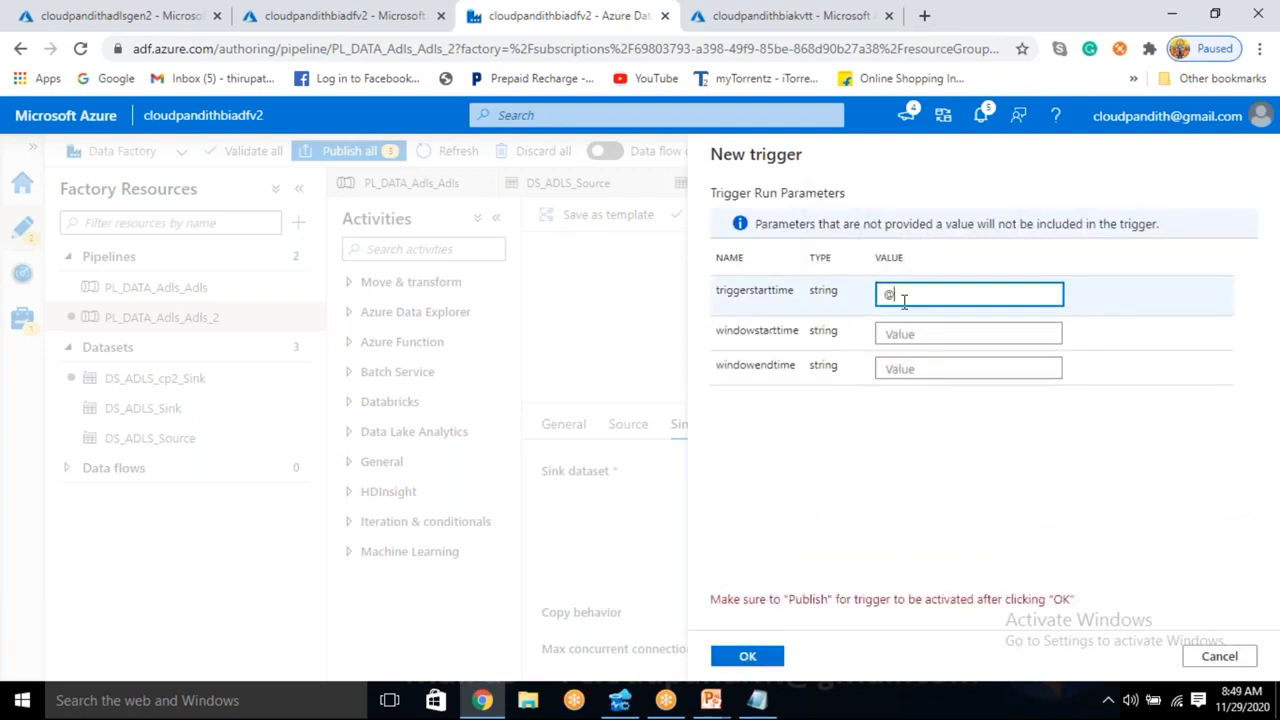
type("trigger().starttime")
key("Tab")
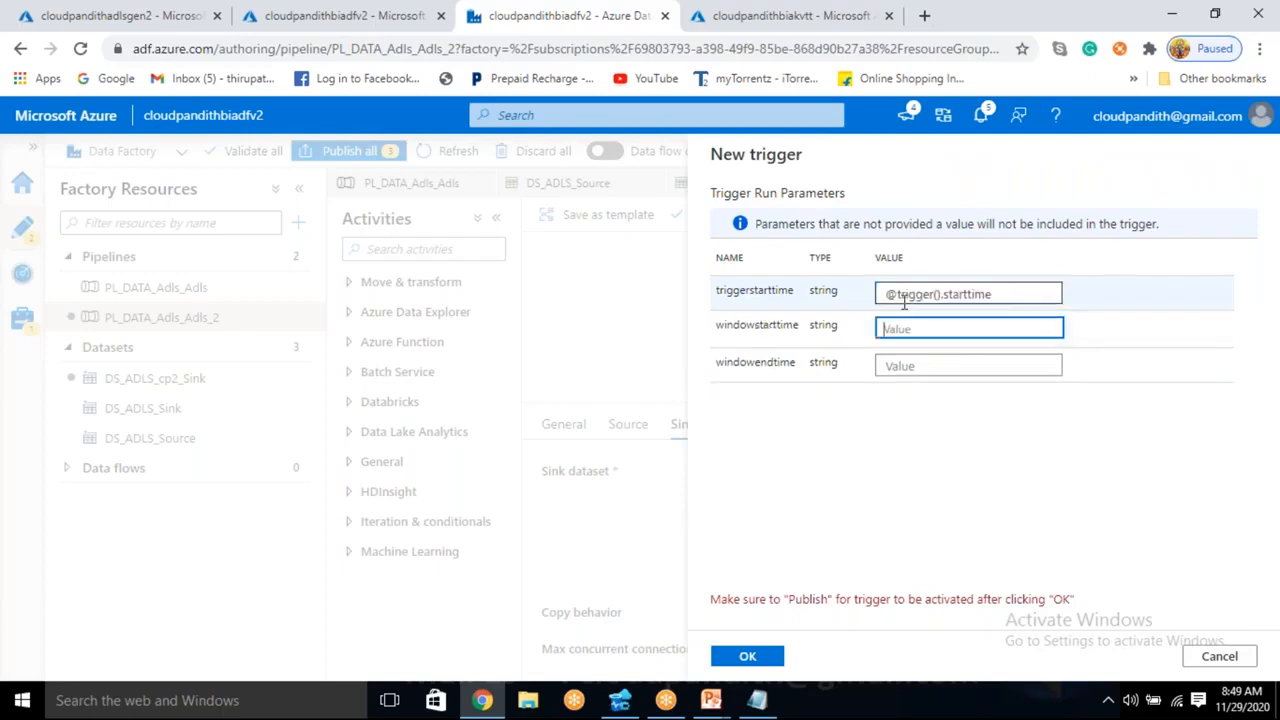
type("@t")
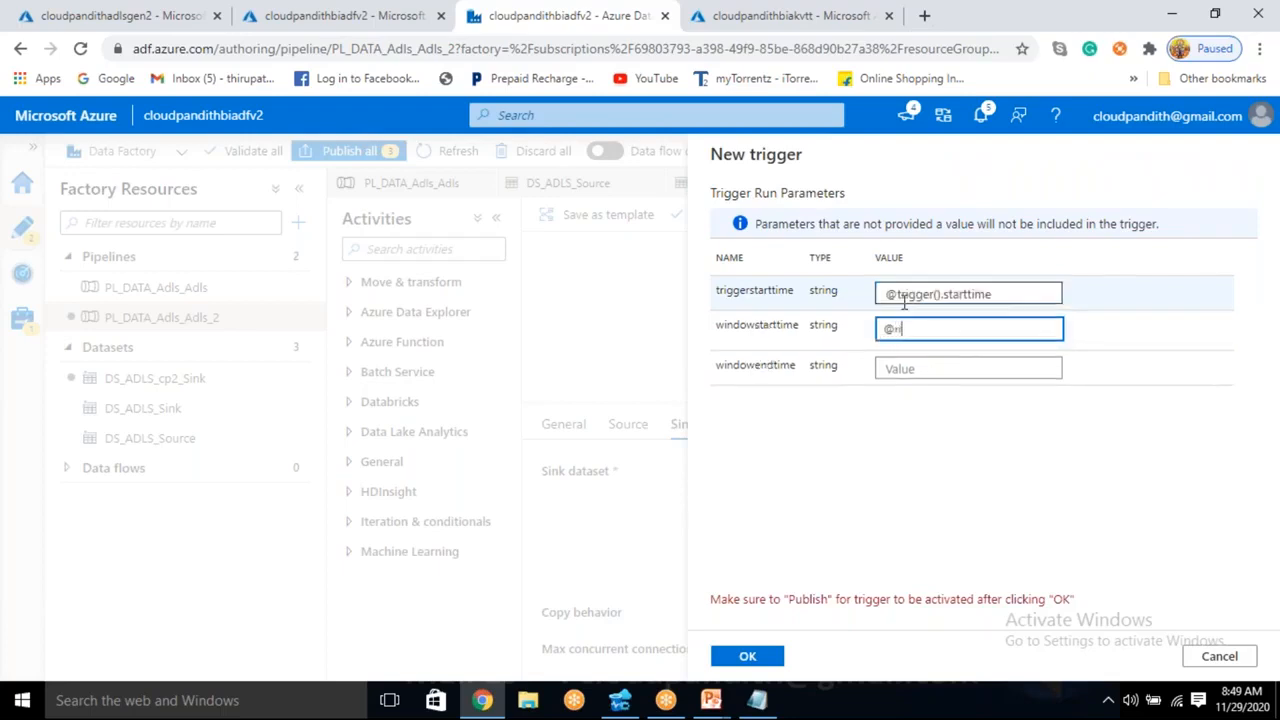
type("rigge")
type("routpu")
type("ut")
type("s().startt")
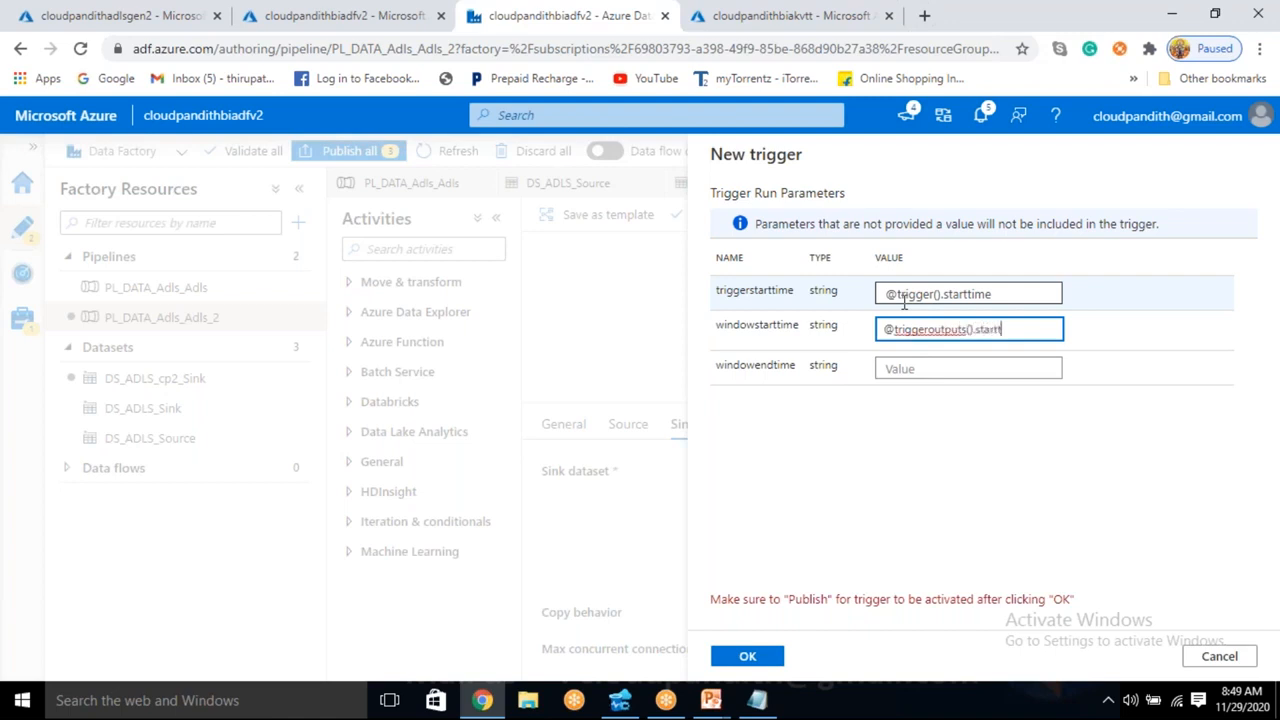
key("BackSpace")
key("BackSpace")
type("window")
type("starttime")
left_click(894, 370)
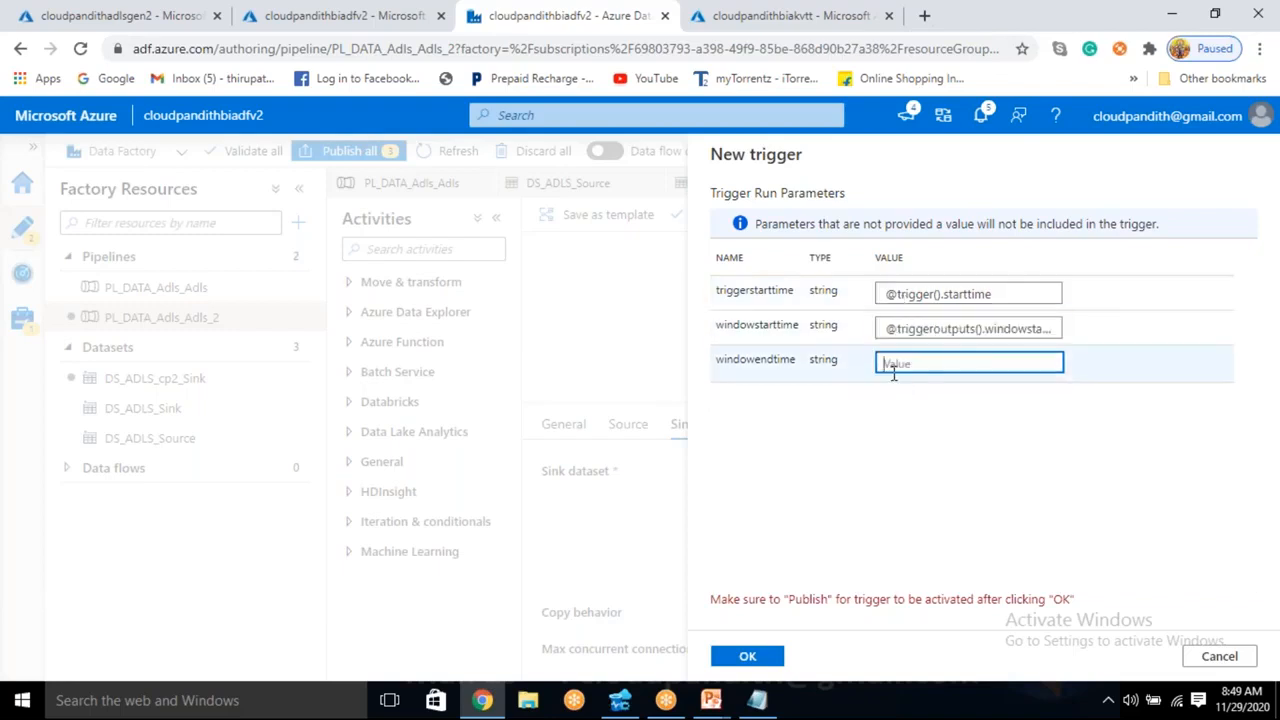
type("@triggeroutputs")
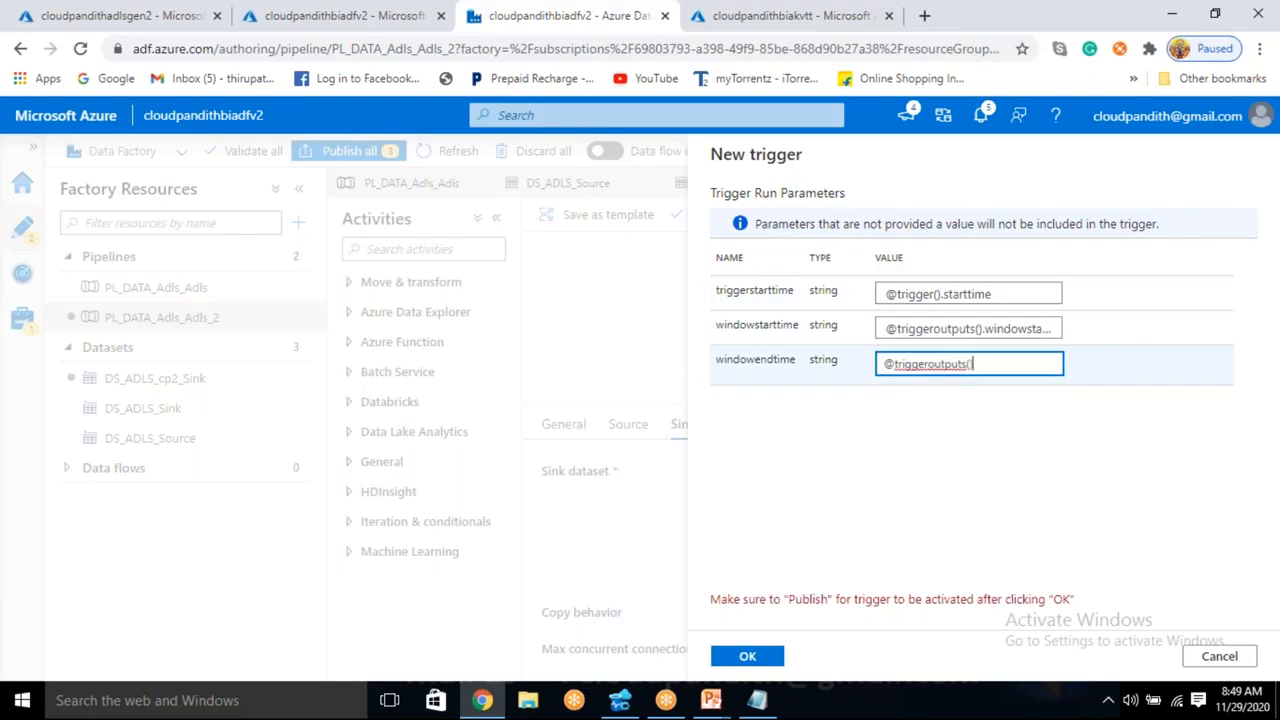
type("().windowendtime")
- Check the windowstarttime and triggerstarttime expressions and finish creating the cp2 trigger
left_click(1002, 328)
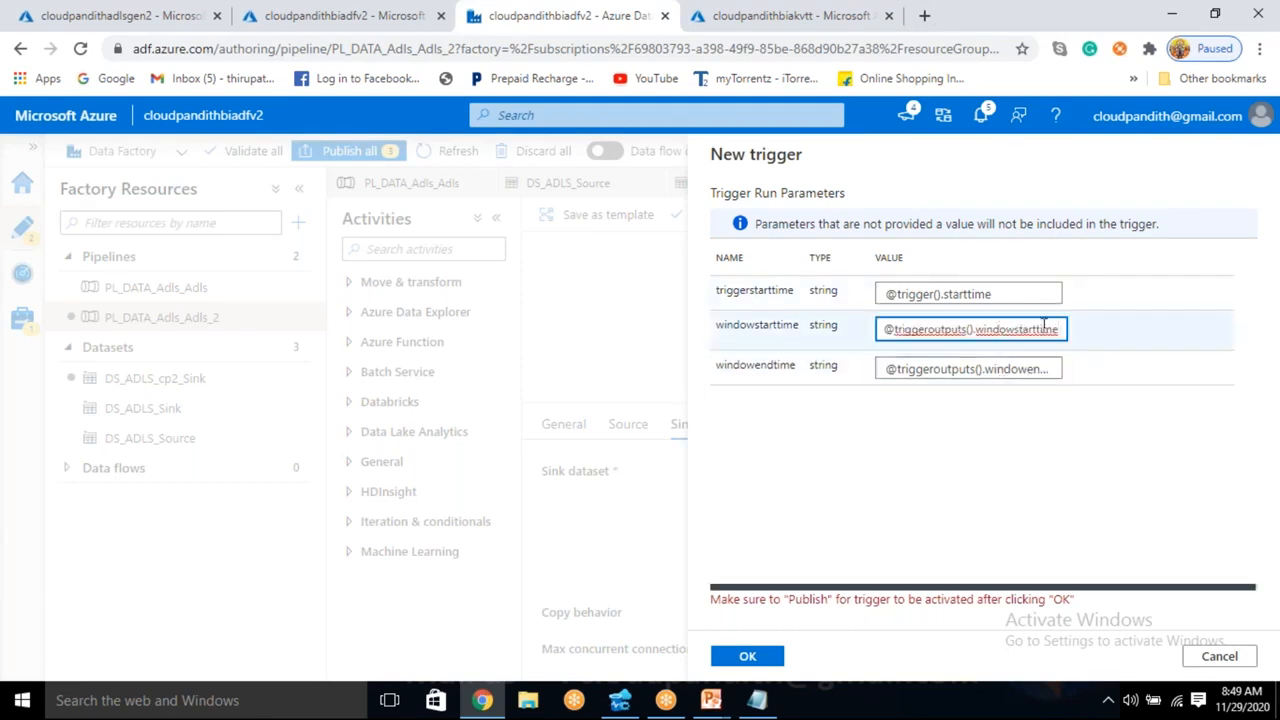
left_click(1030, 294)
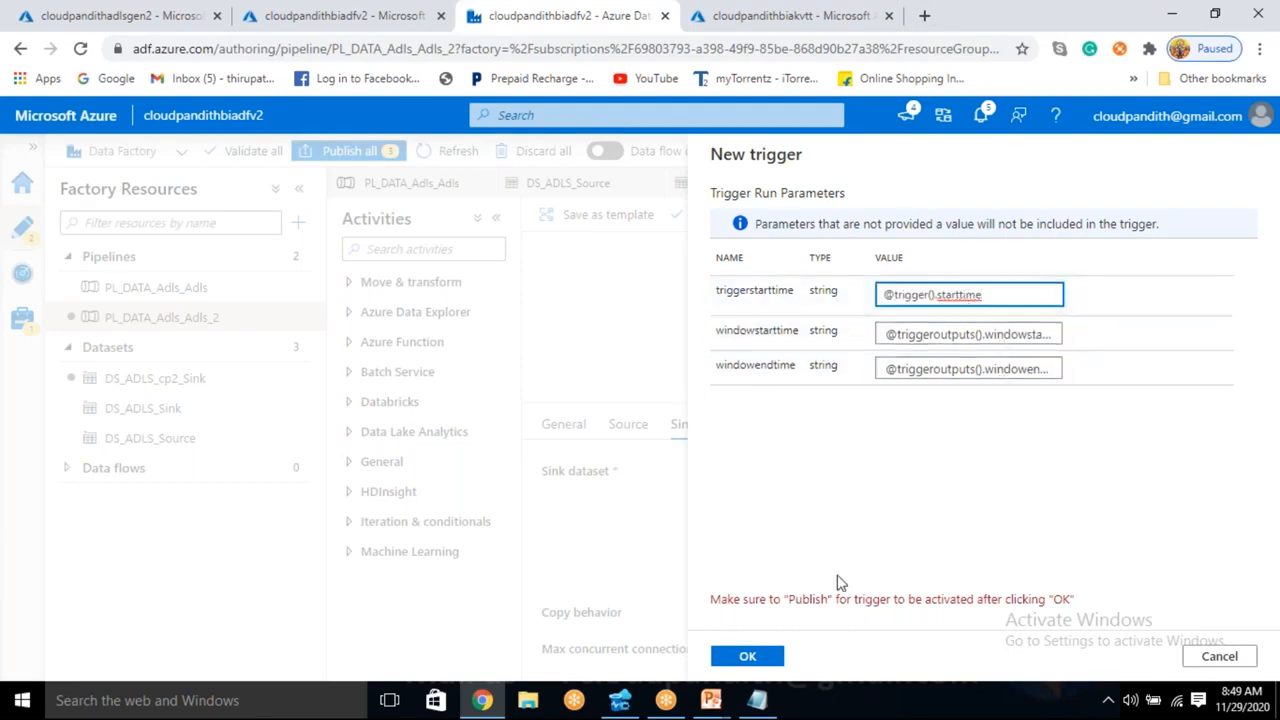
left_click(748, 656)
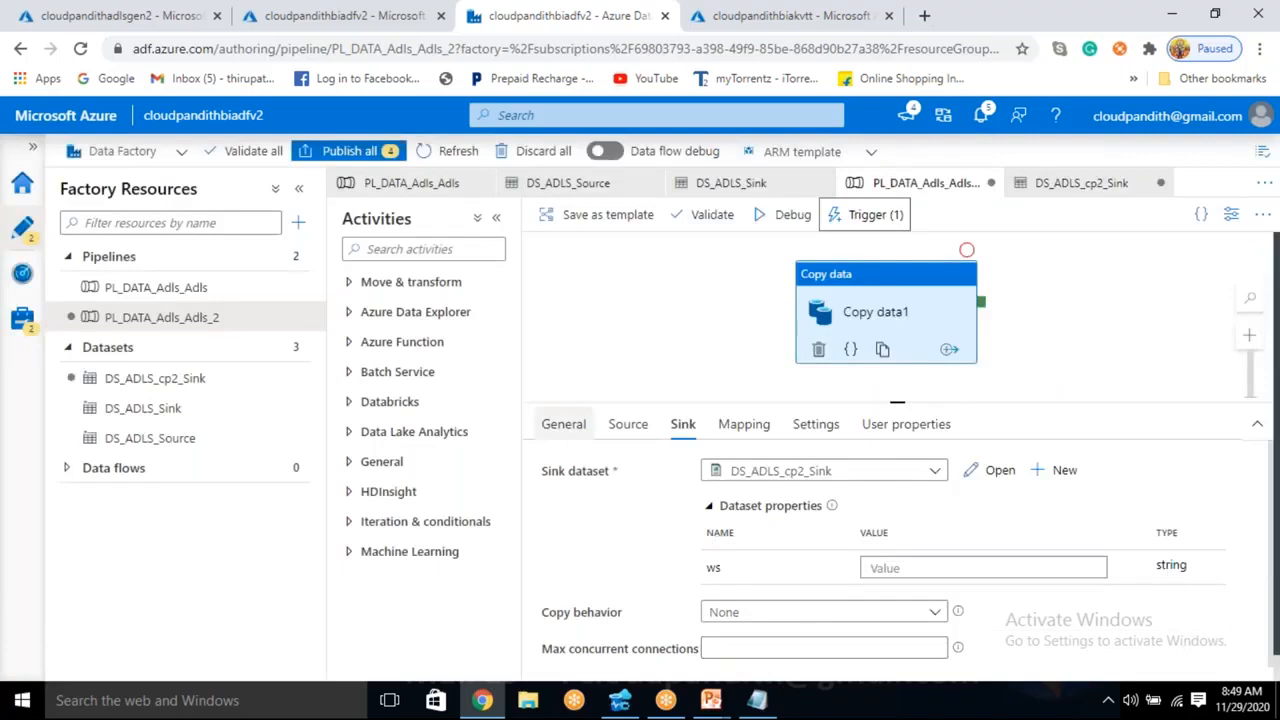
- Try to publish all pending factory changes, and close the notification and the validation output
left_click(376, 158)
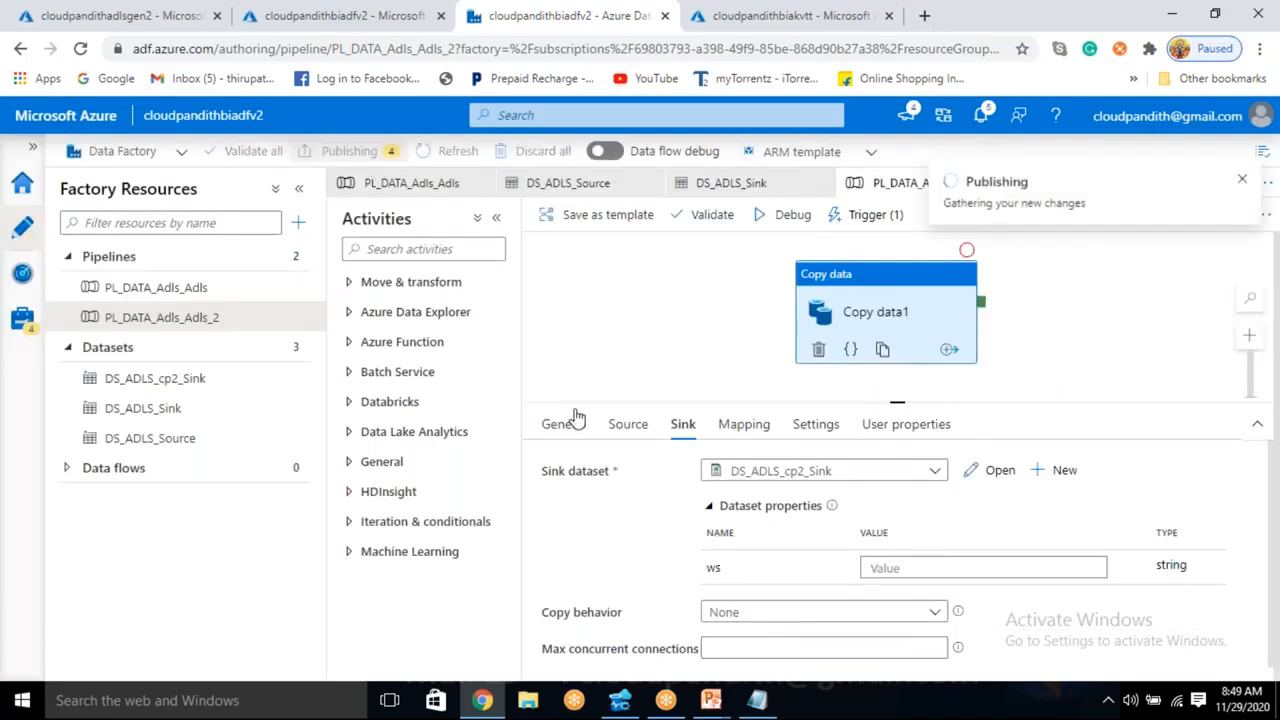
left_click(1244, 178)
left_click(1263, 153)
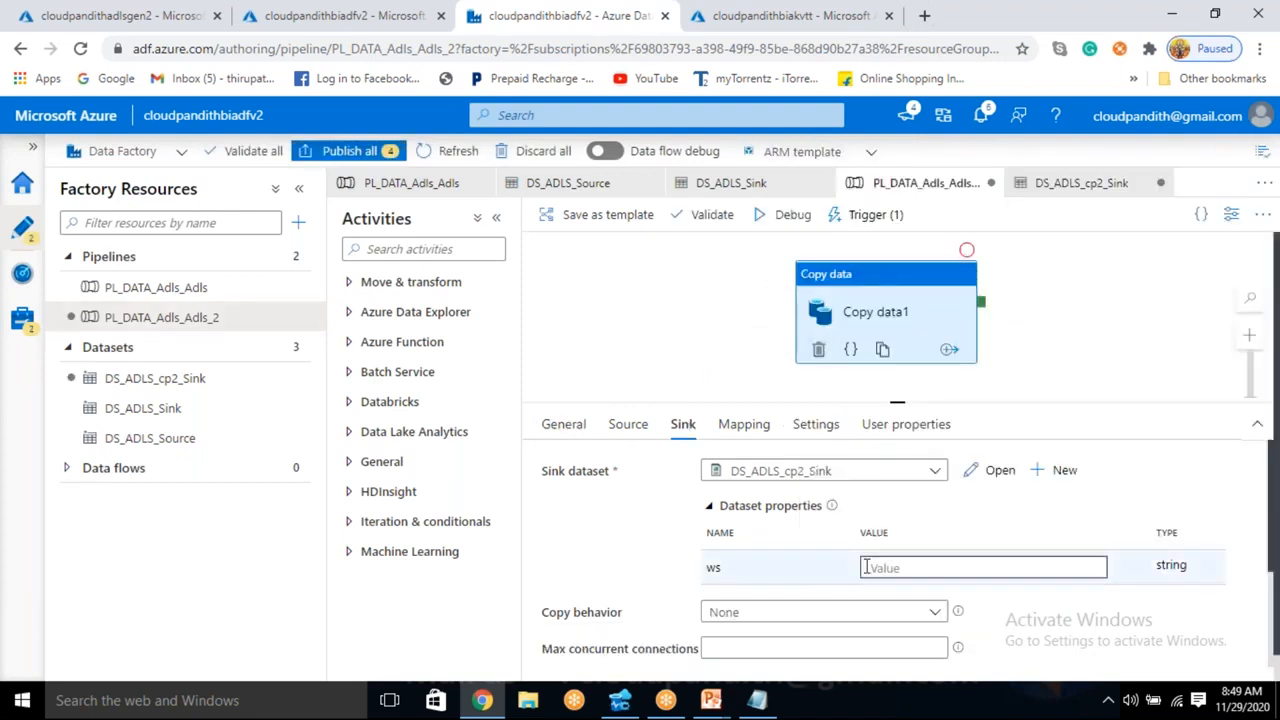
left_click(893, 570)
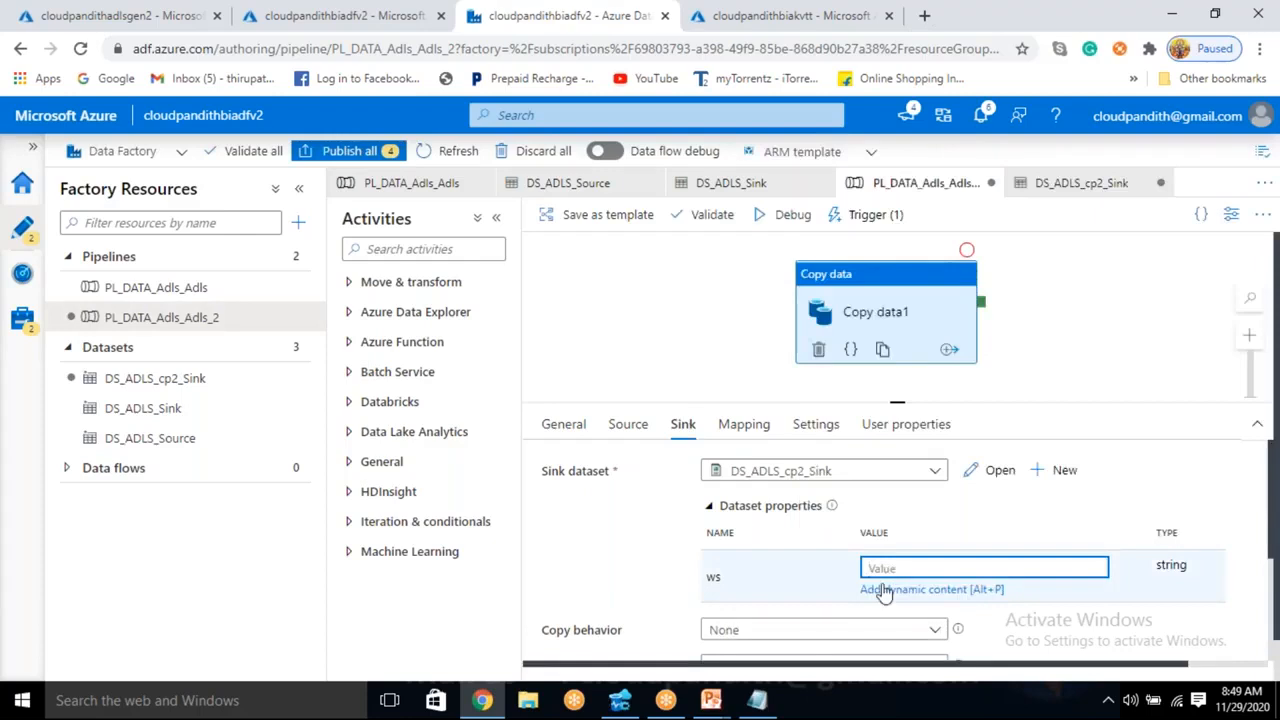
left_click(885, 592)
scroll(800, 597, "down", 10)
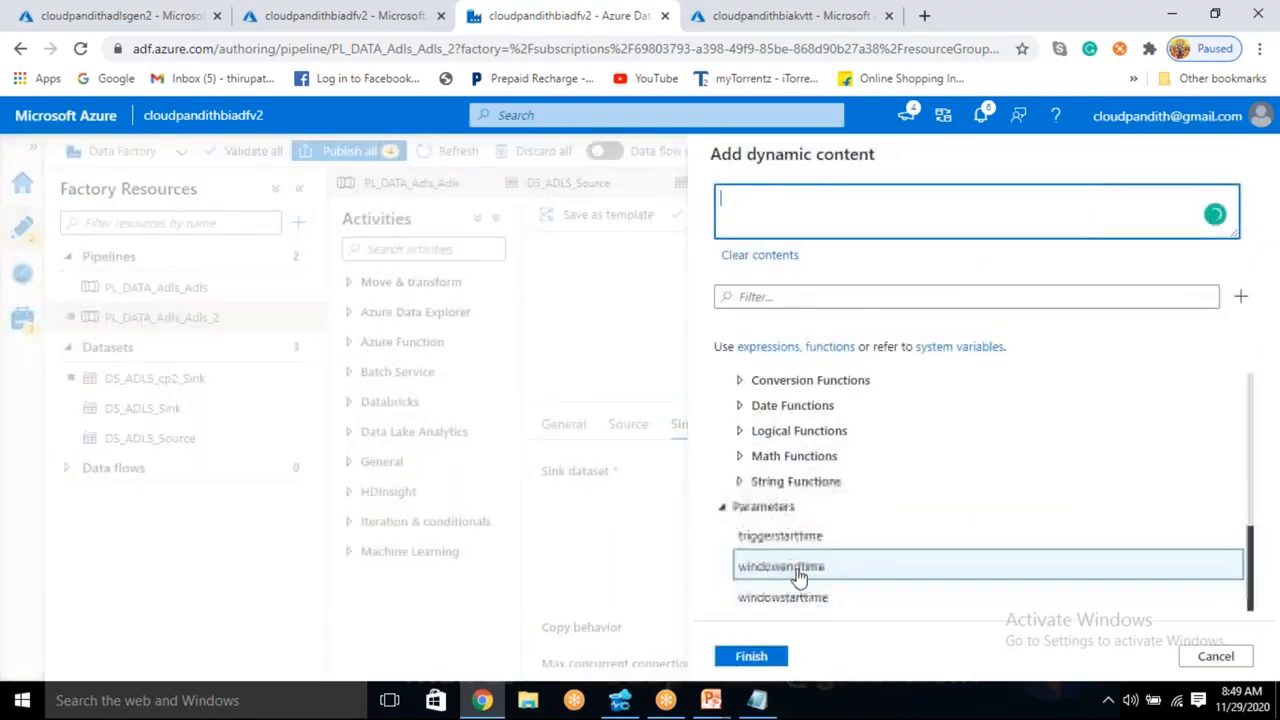
left_click(795, 597)
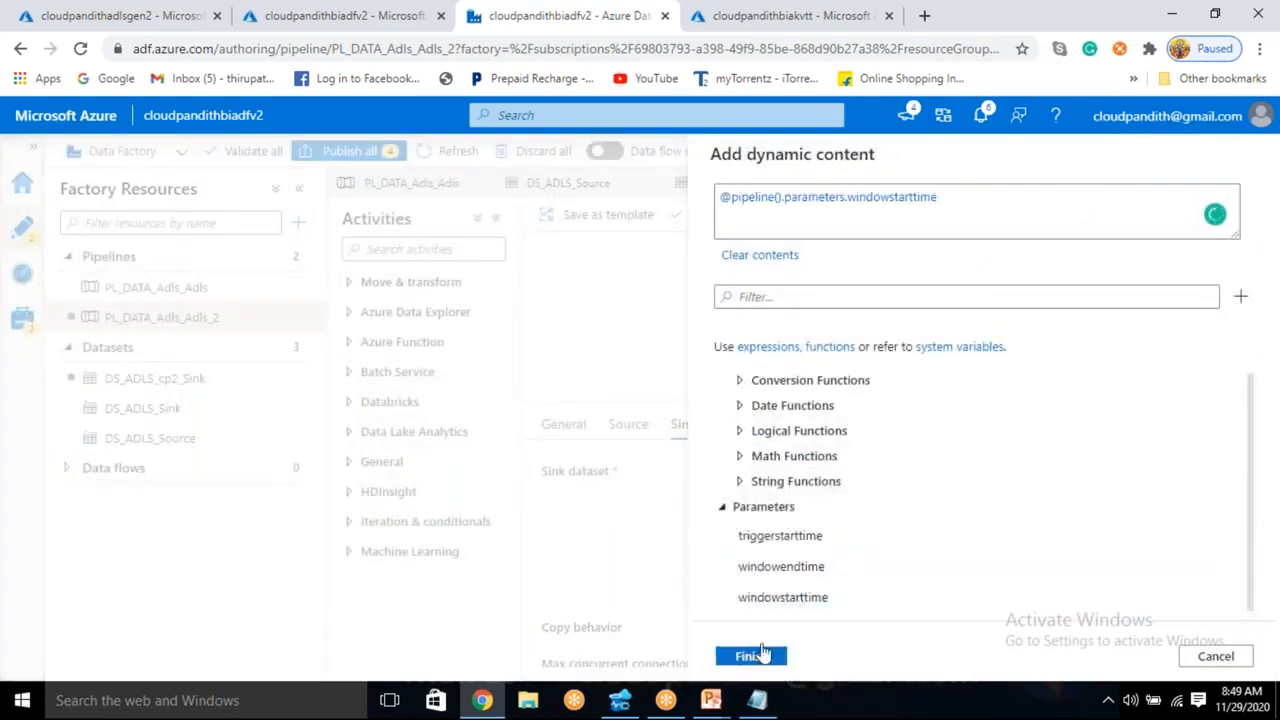
left_click(755, 655)
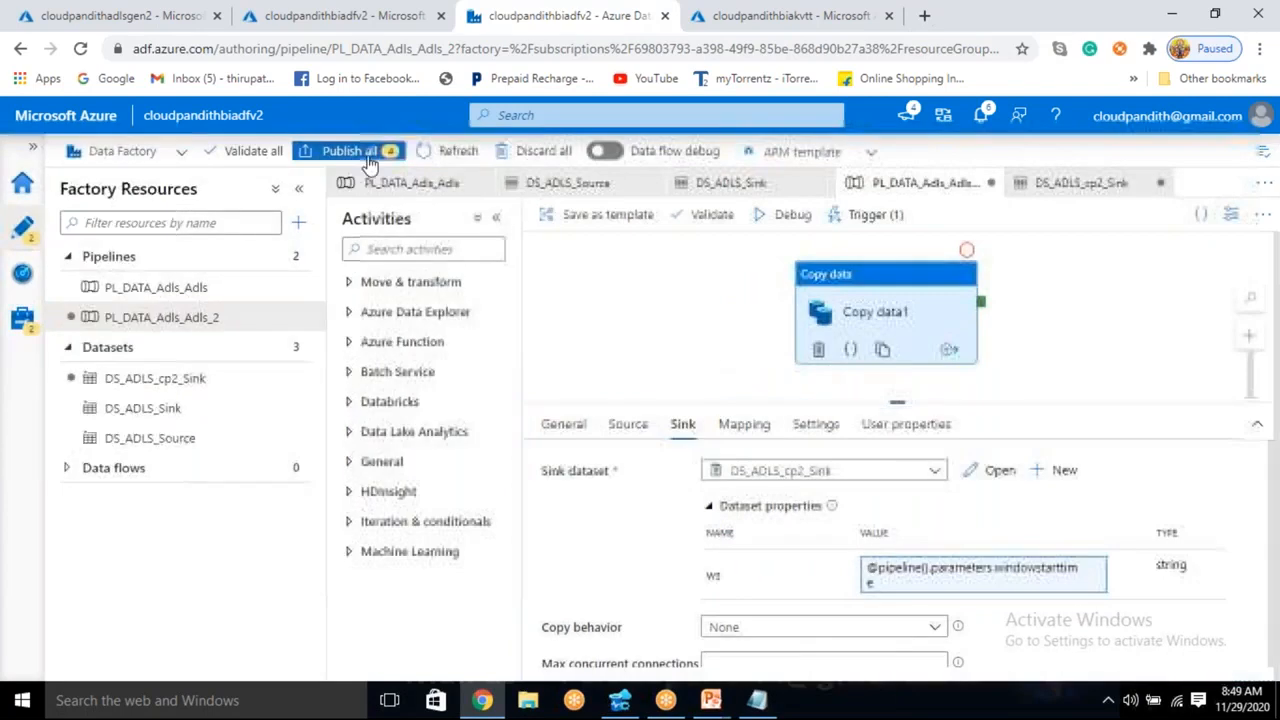
- Publish all pending factory changes, including PL_DATA_Adls_Adls_2, DS_ADLS_cp2_Sink and the cp1 and cp2 triggers
left_click(349, 151)
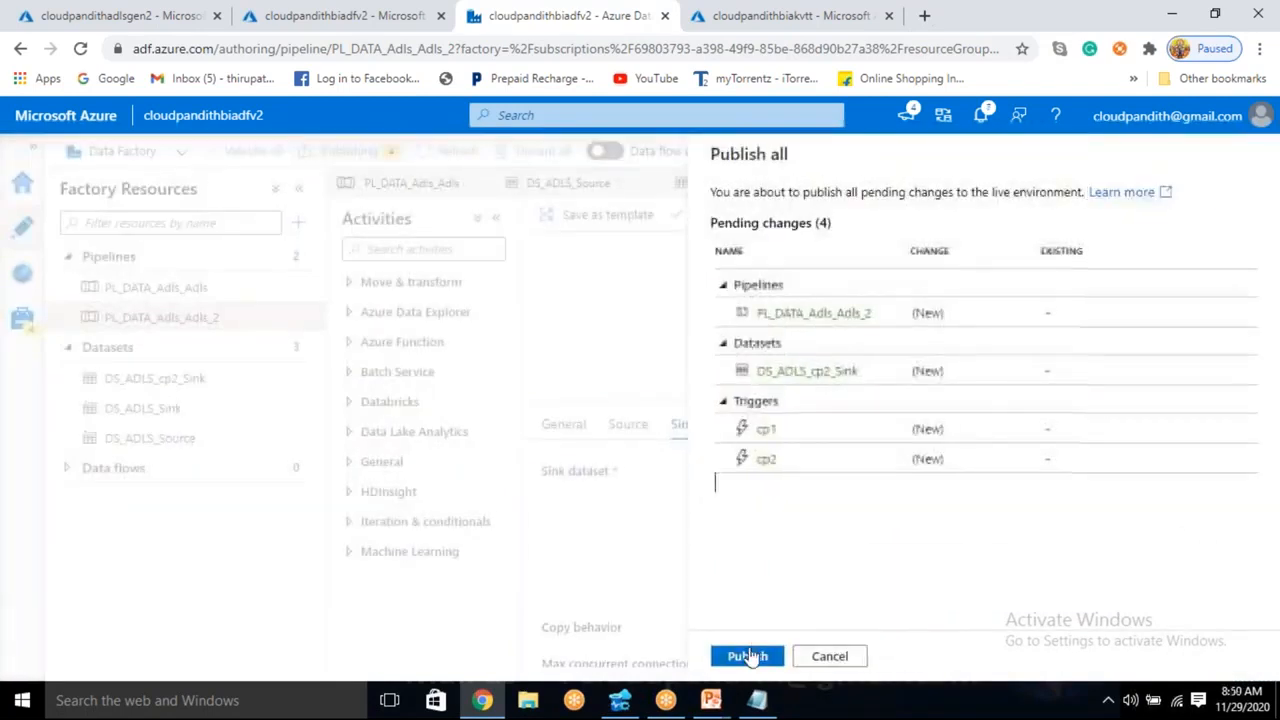
left_click(747, 656)
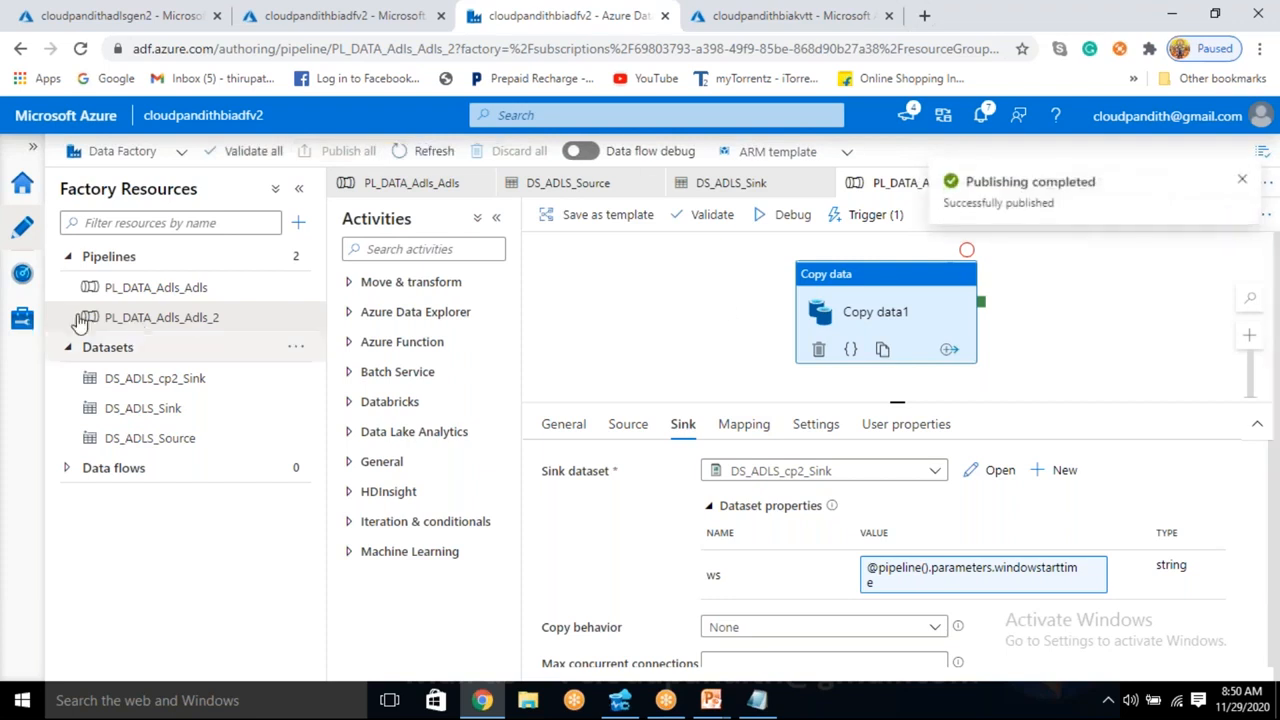
- Monitor the triggered pipeline runs, refreshing the list to look for new runs from the published triggers
left_click(27, 280)
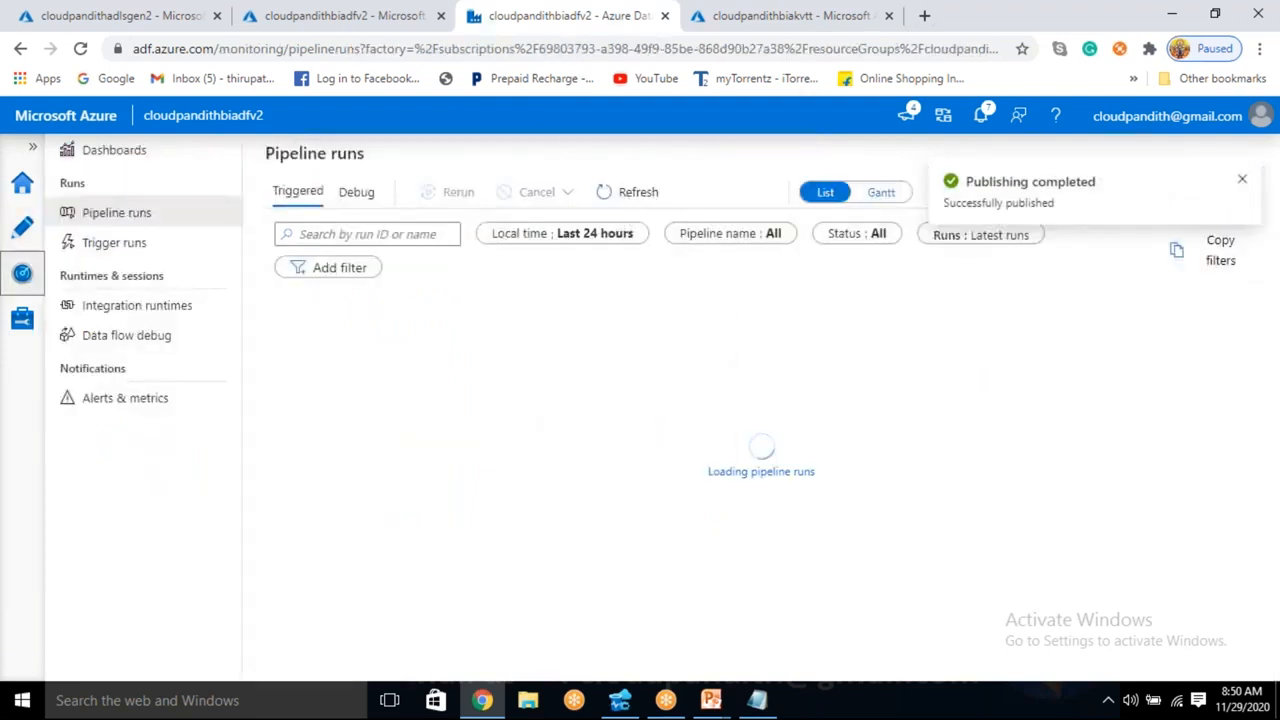
left_click(625, 195)
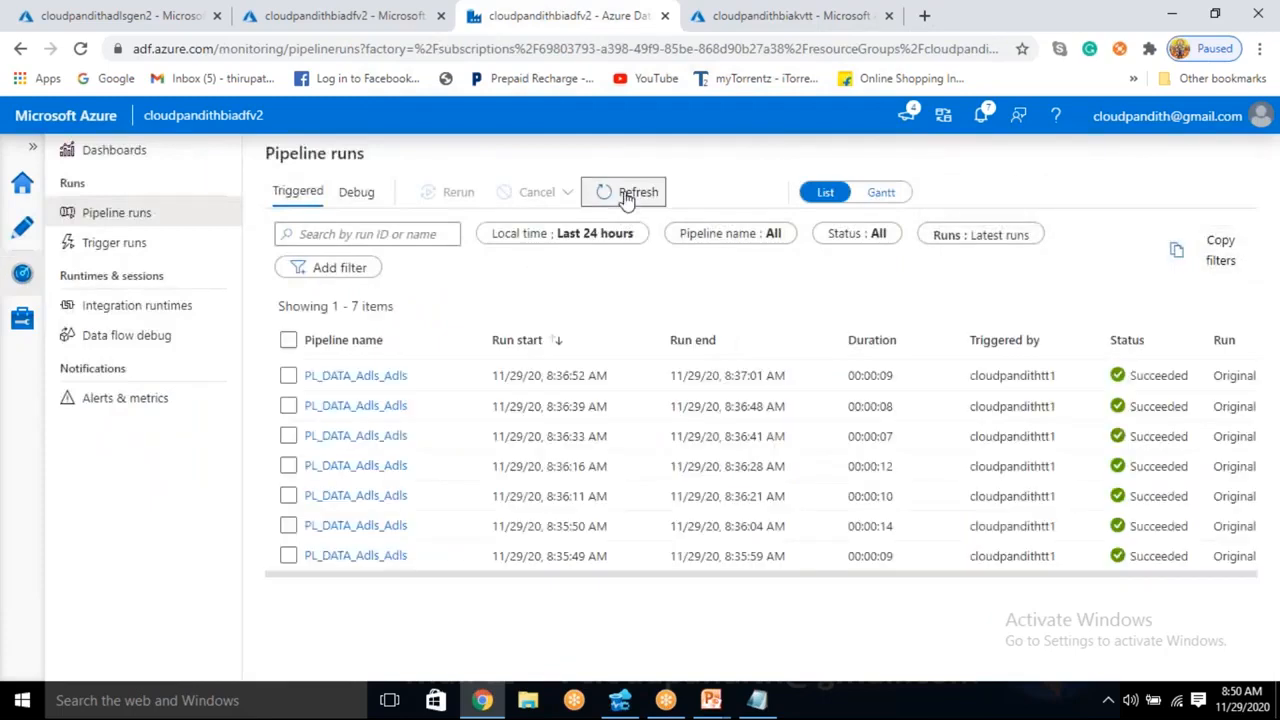
left_click(625, 195)
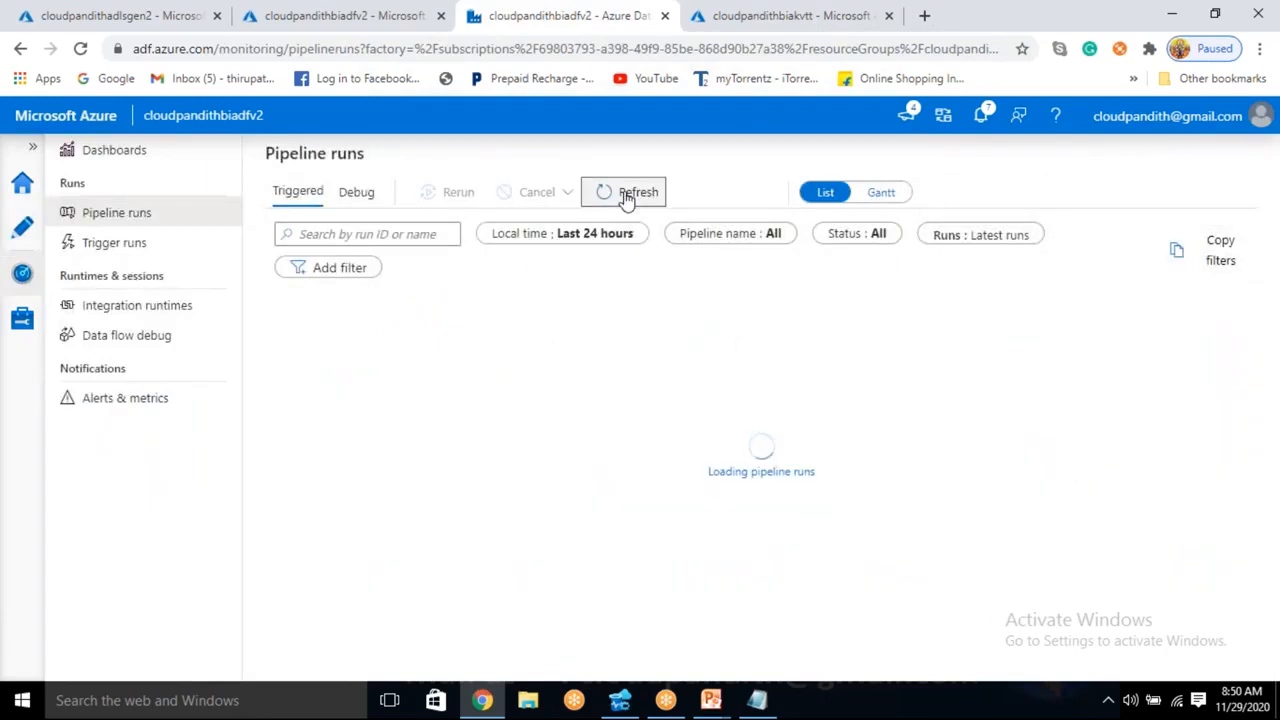
left_click(625, 195)
left_click(622, 198)
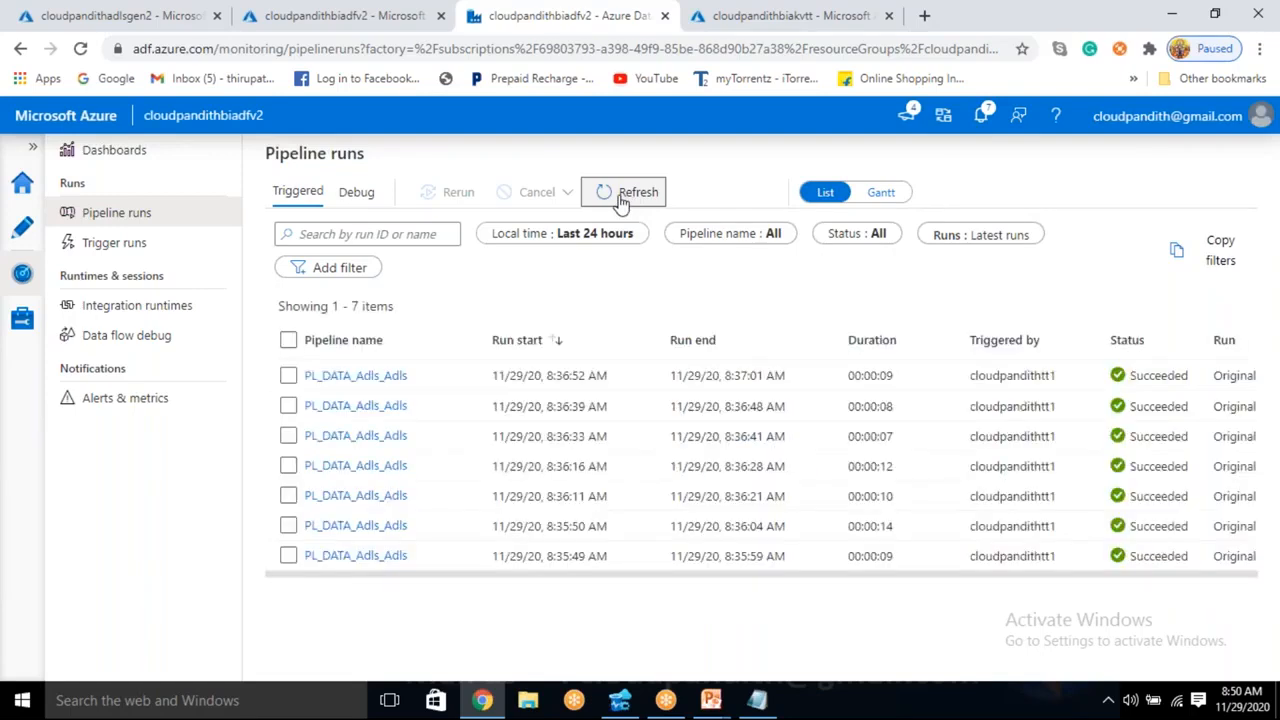
left_click(622, 198)
- Examine the status of the cp1 and cp2 tumbling window trigger runs
left_click(137, 248)
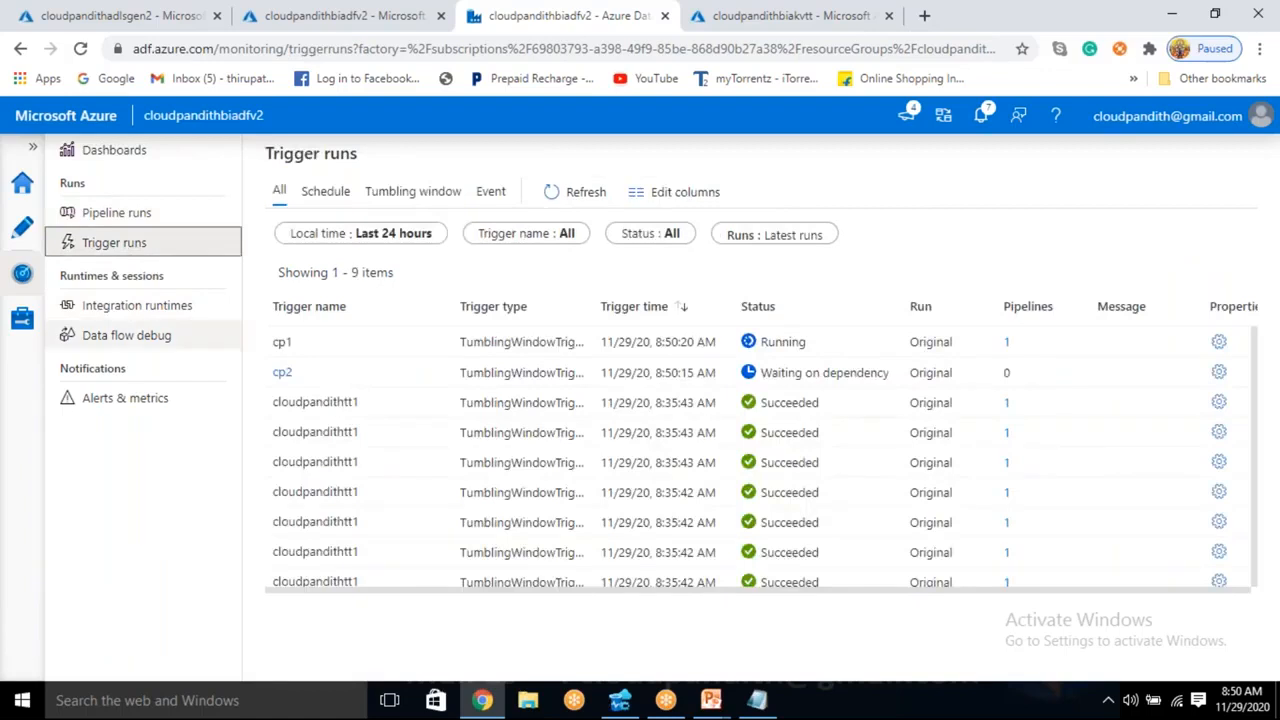
left_click(302, 350)
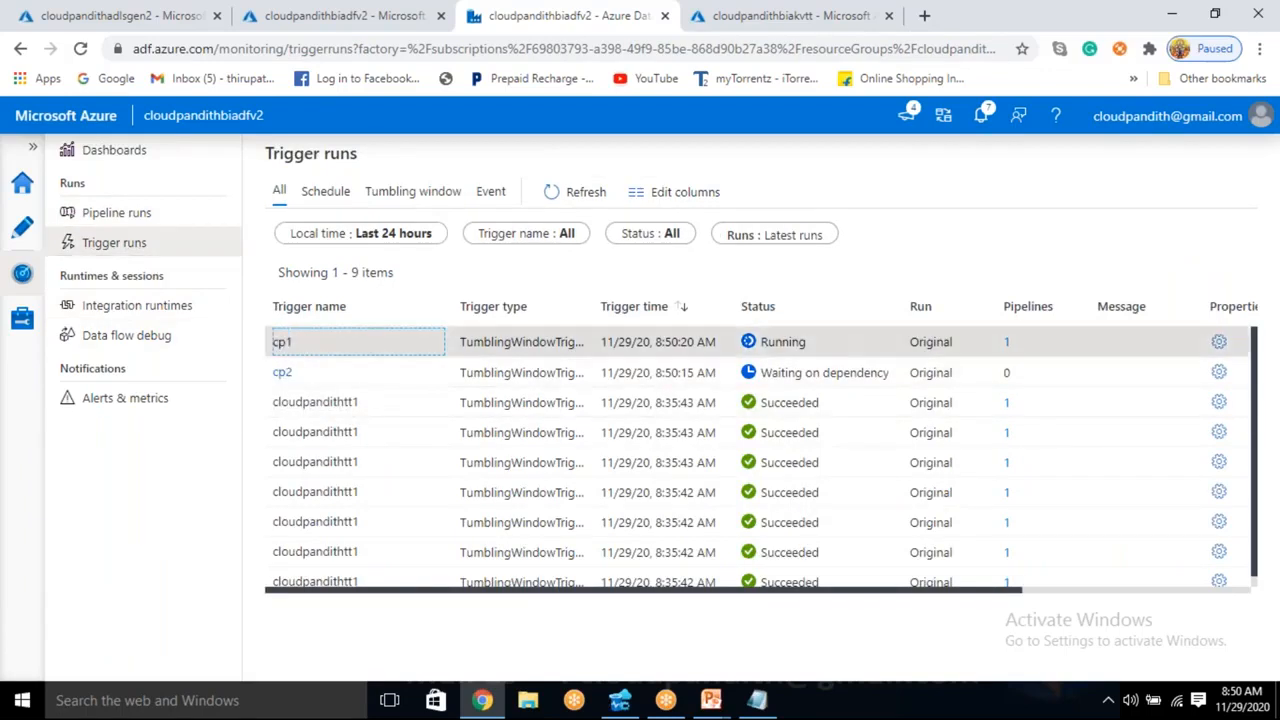
left_click_drag(768, 372, 848, 372)
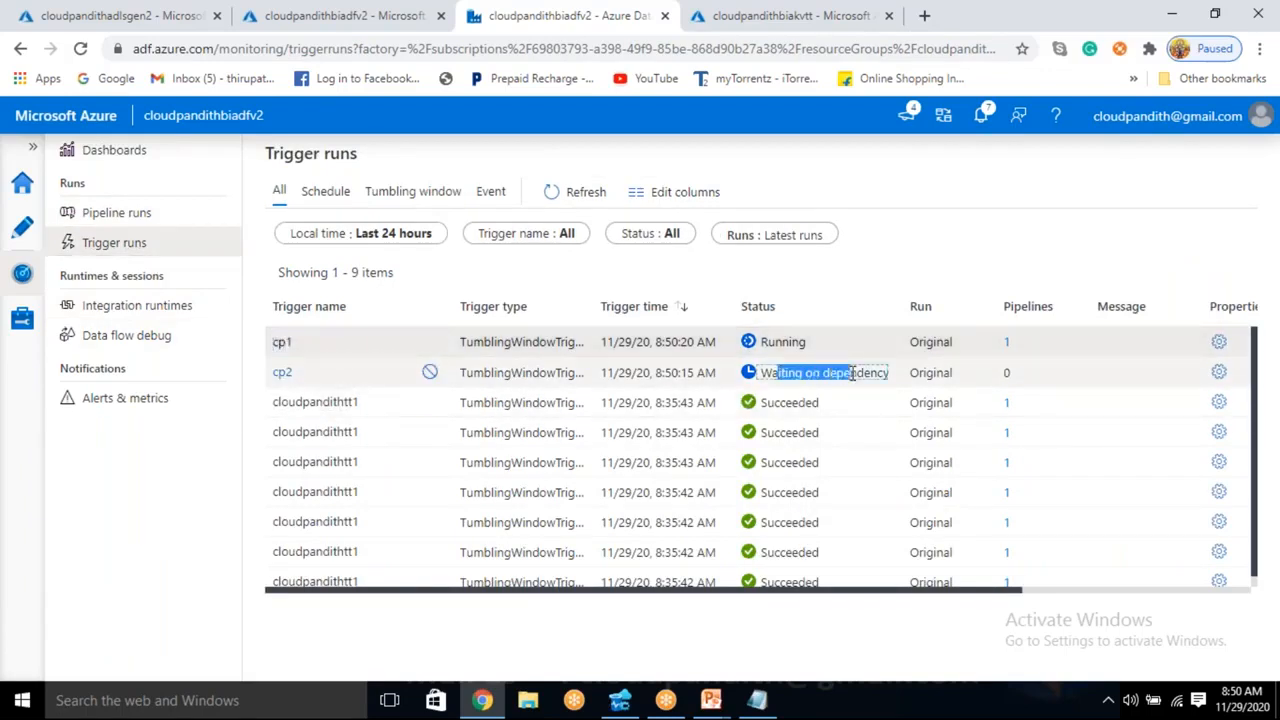
- Return to the pipeline runs and refresh them repeatedly to compare the order of the cp1 and cp2 runs
left_click(118, 214)
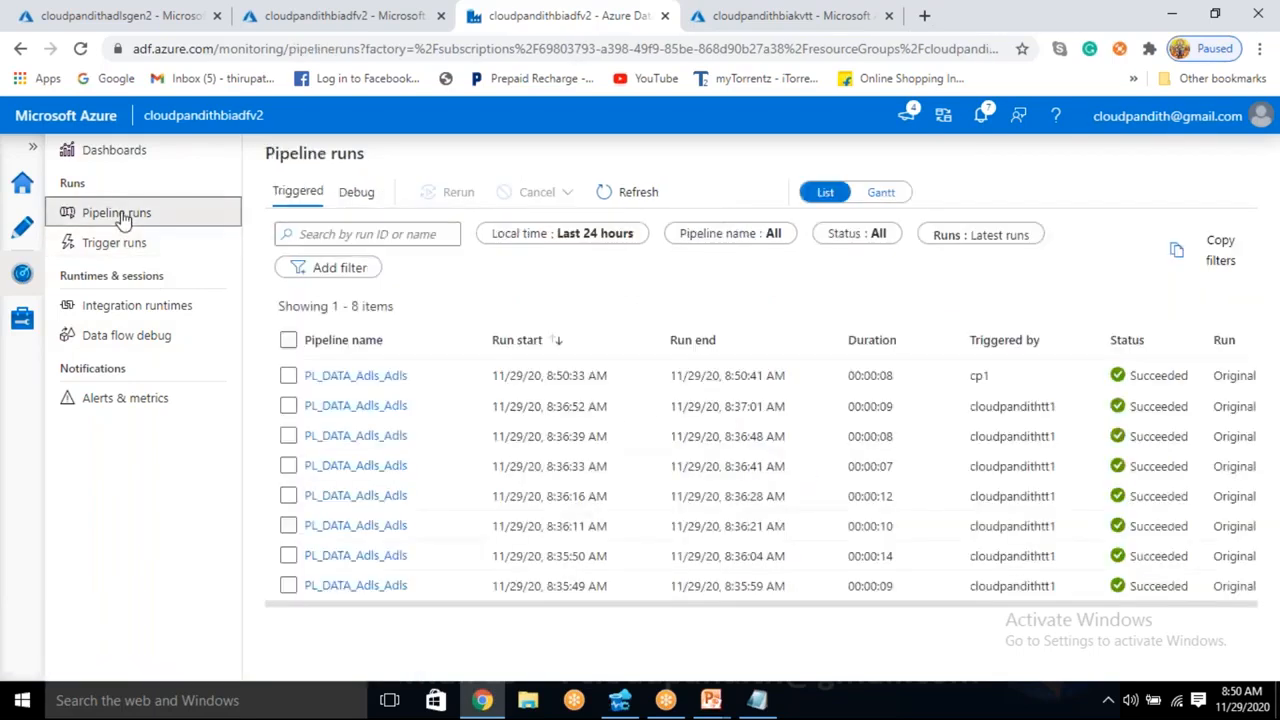
left_click(636, 203)
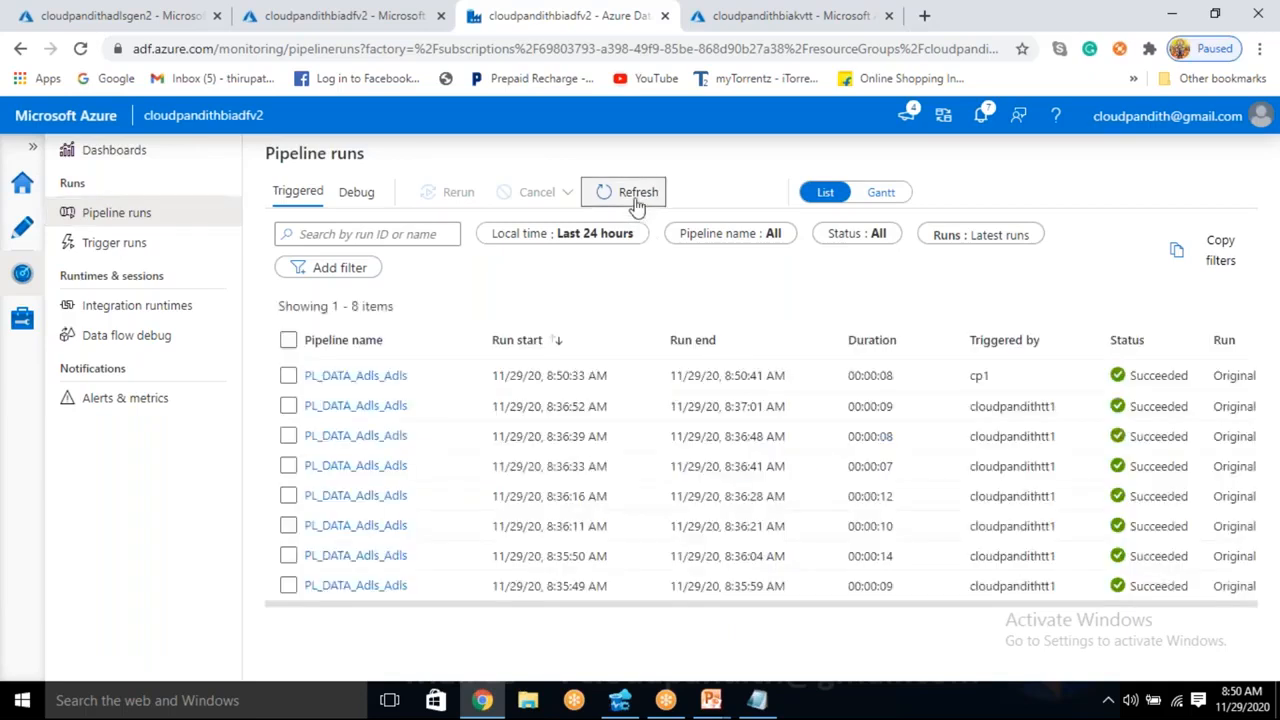
left_click(636, 203)
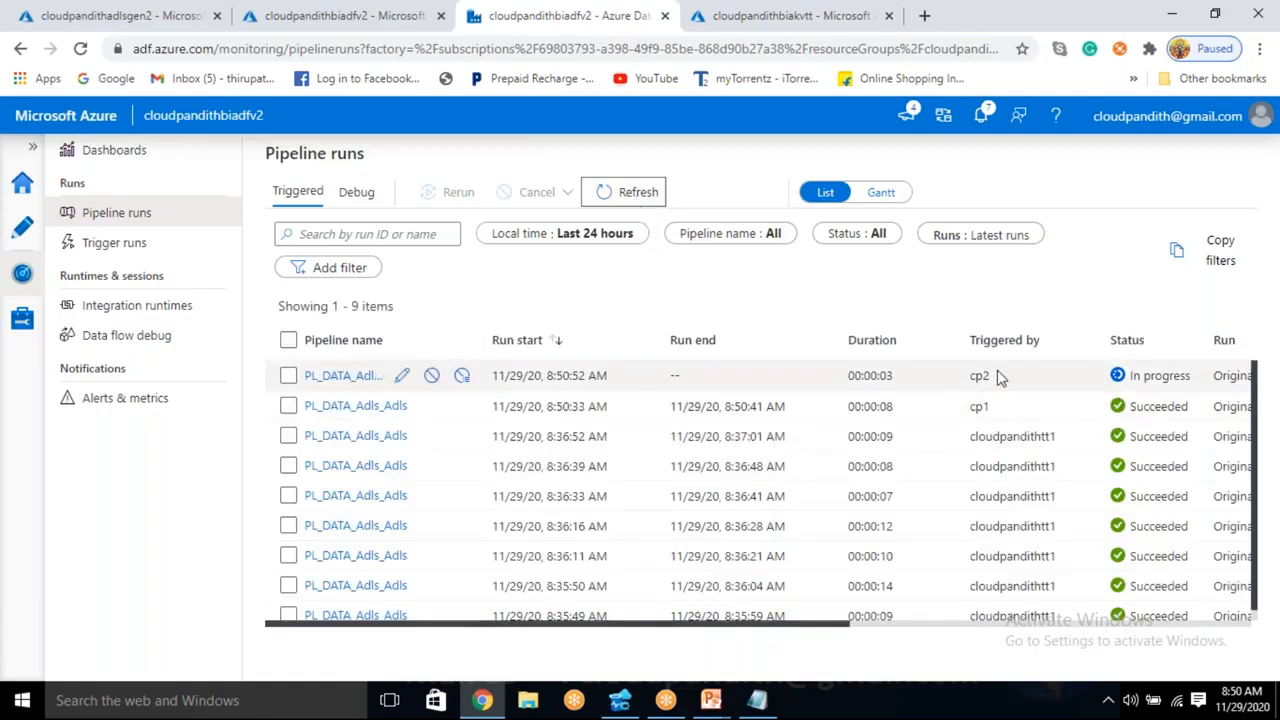
double_click(988, 410)
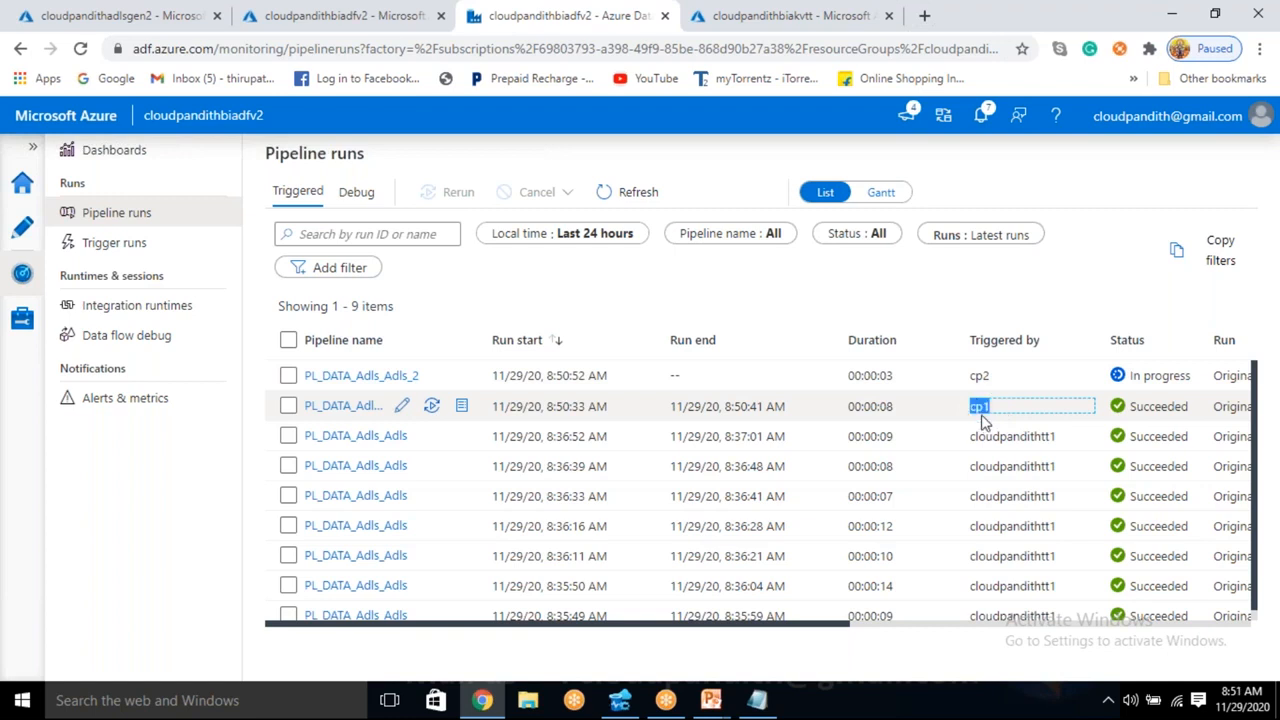
left_click(652, 196)
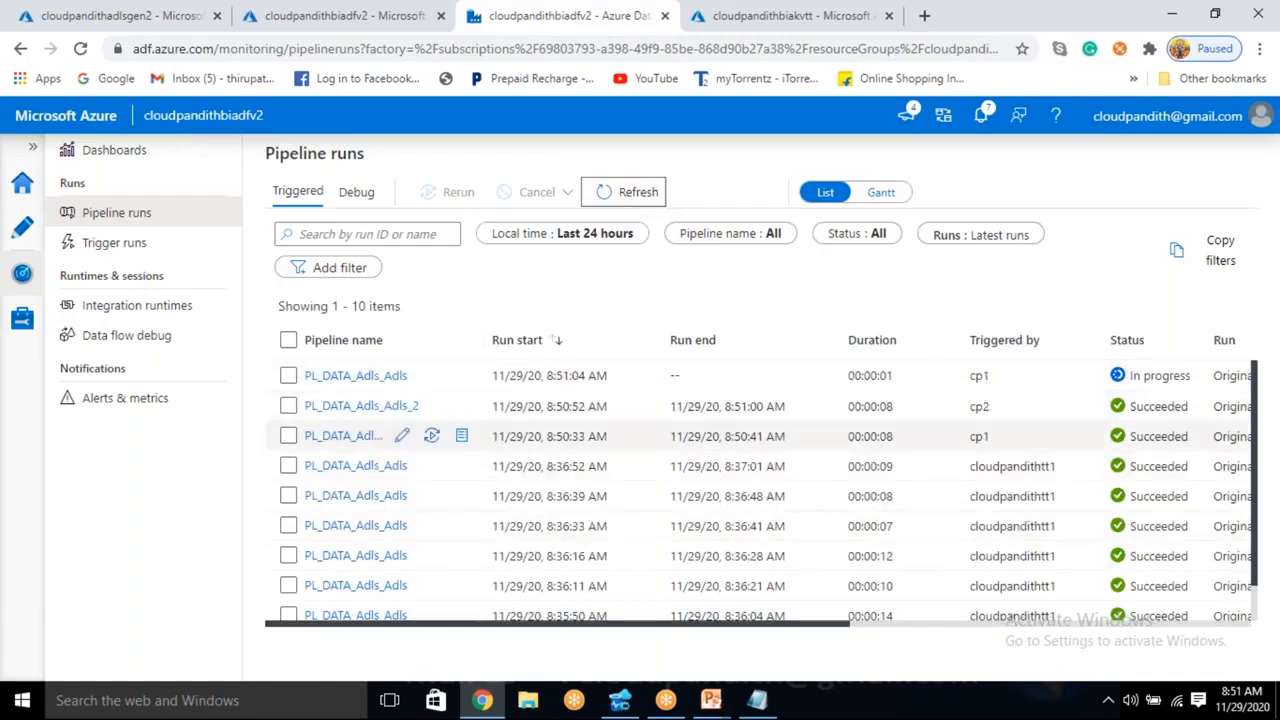
left_click(628, 200)
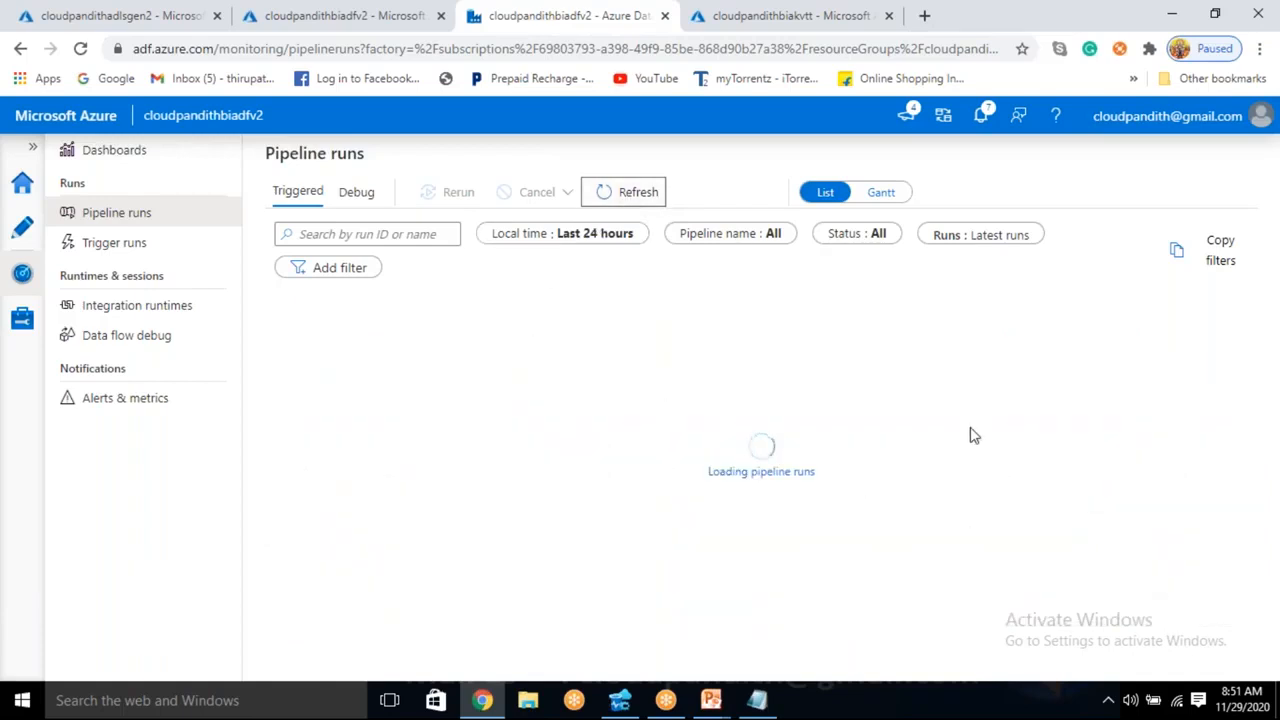
left_click(621, 198)
left_click(621, 198)
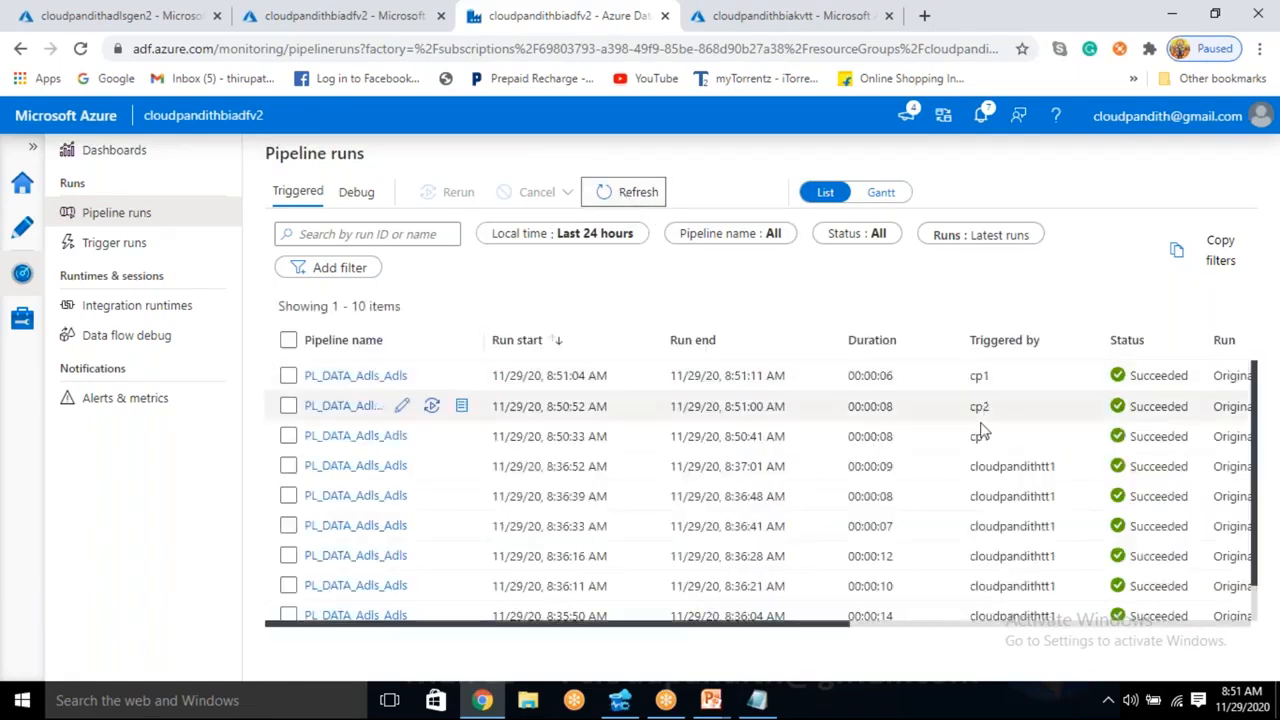
left_click_drag(1000, 443, 957, 413)
- Keep refreshing the pipeline runs to follow the status of each further cp1 and cp2 run
left_click(643, 194)
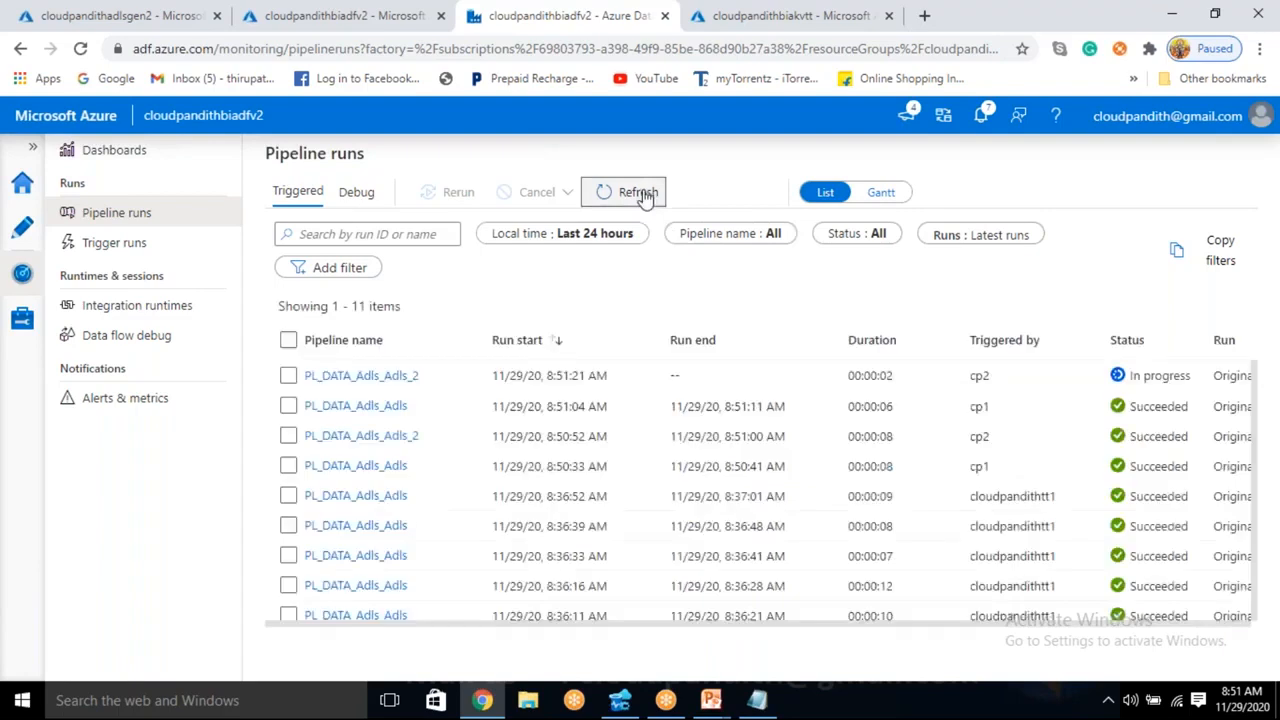
left_click(645, 196)
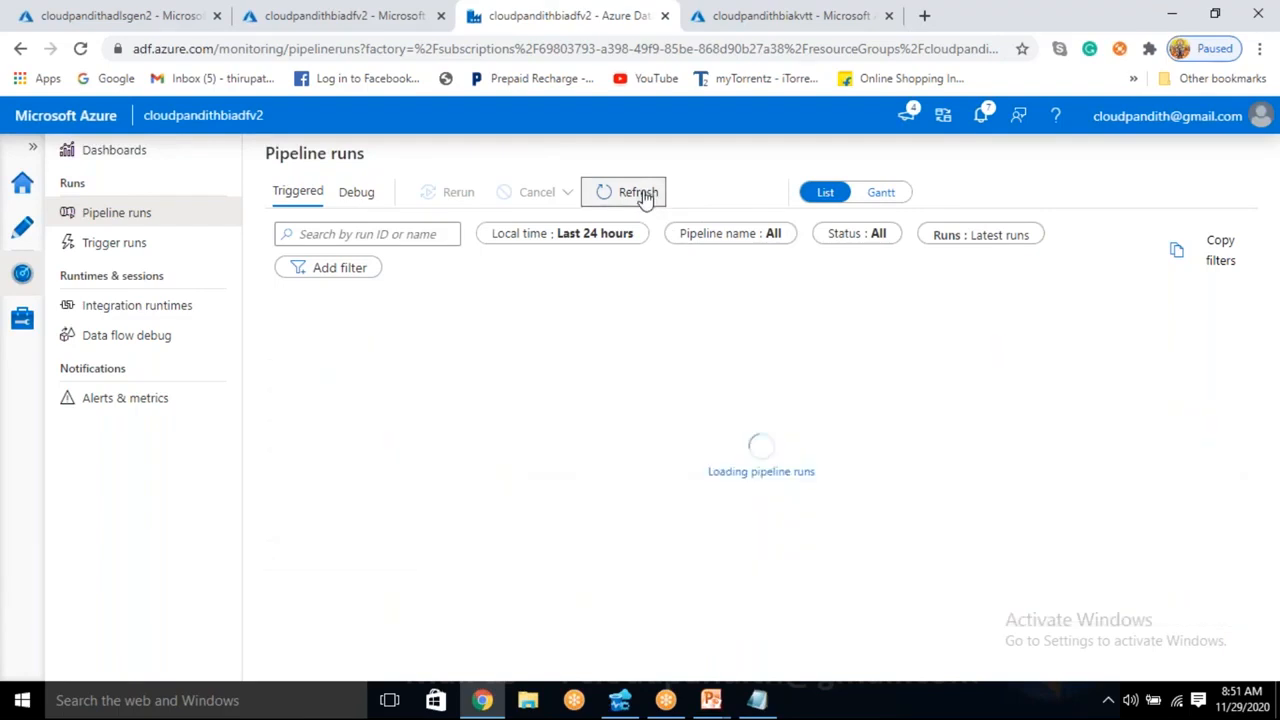
left_click(645, 196)
left_click(645, 196)
left_click(645, 196)
left_click(645, 196)
left_click(645, 196)
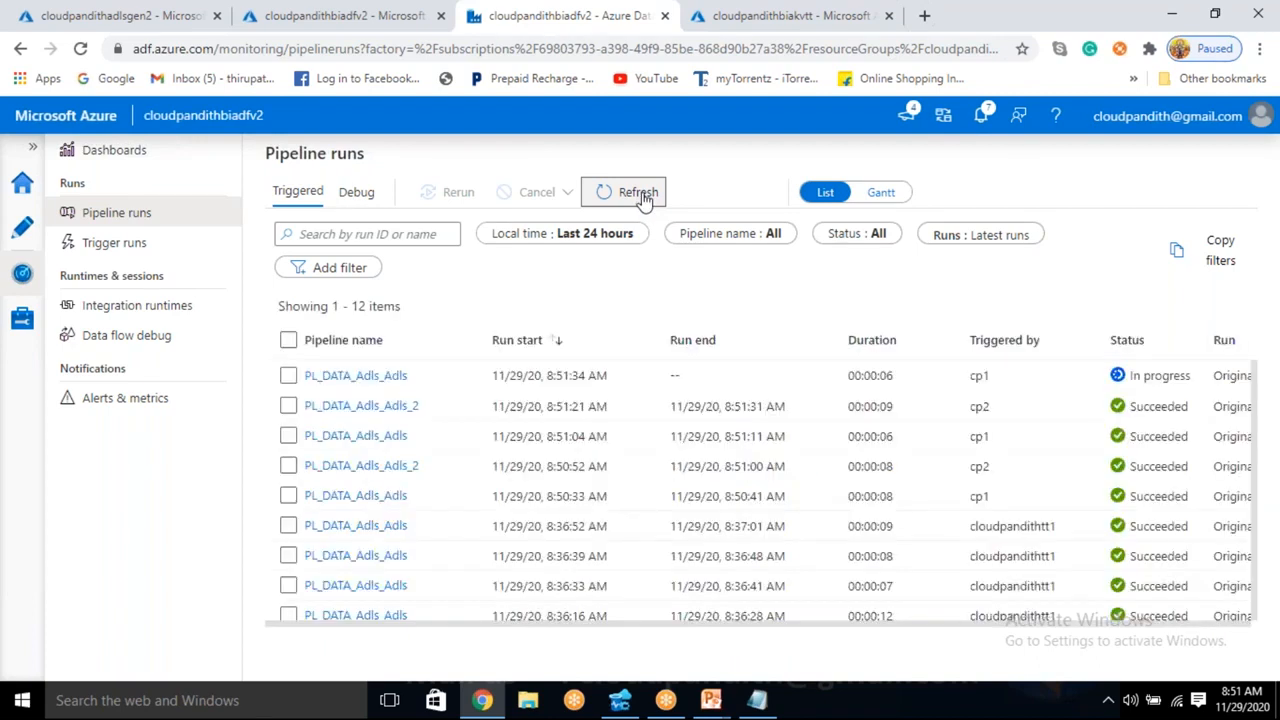
left_click(645, 196)
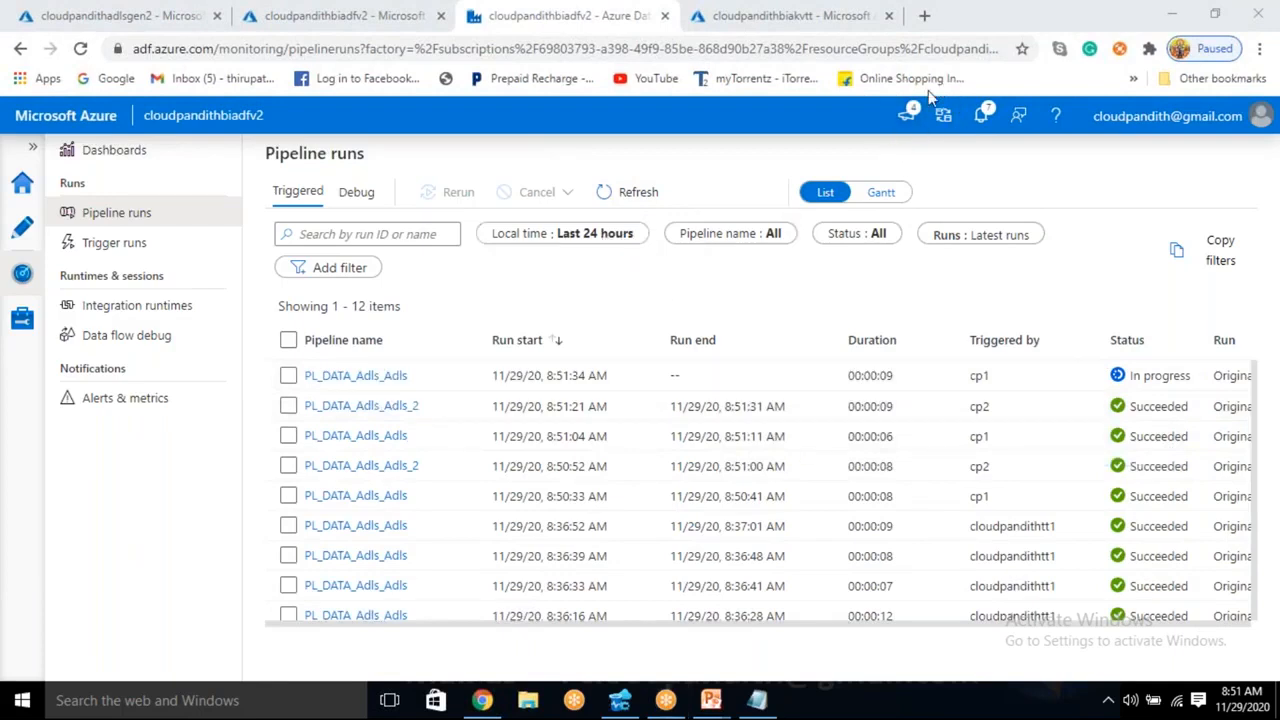
left_click(645, 193)
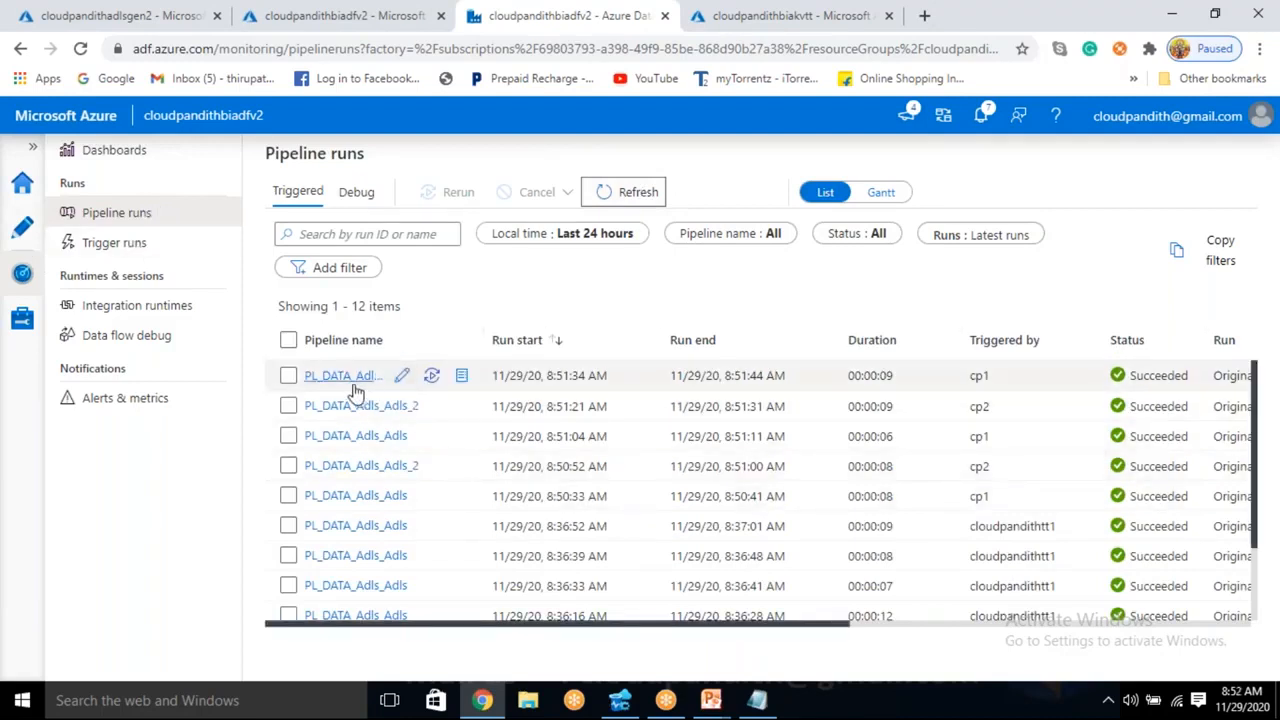
left_click(624, 200)
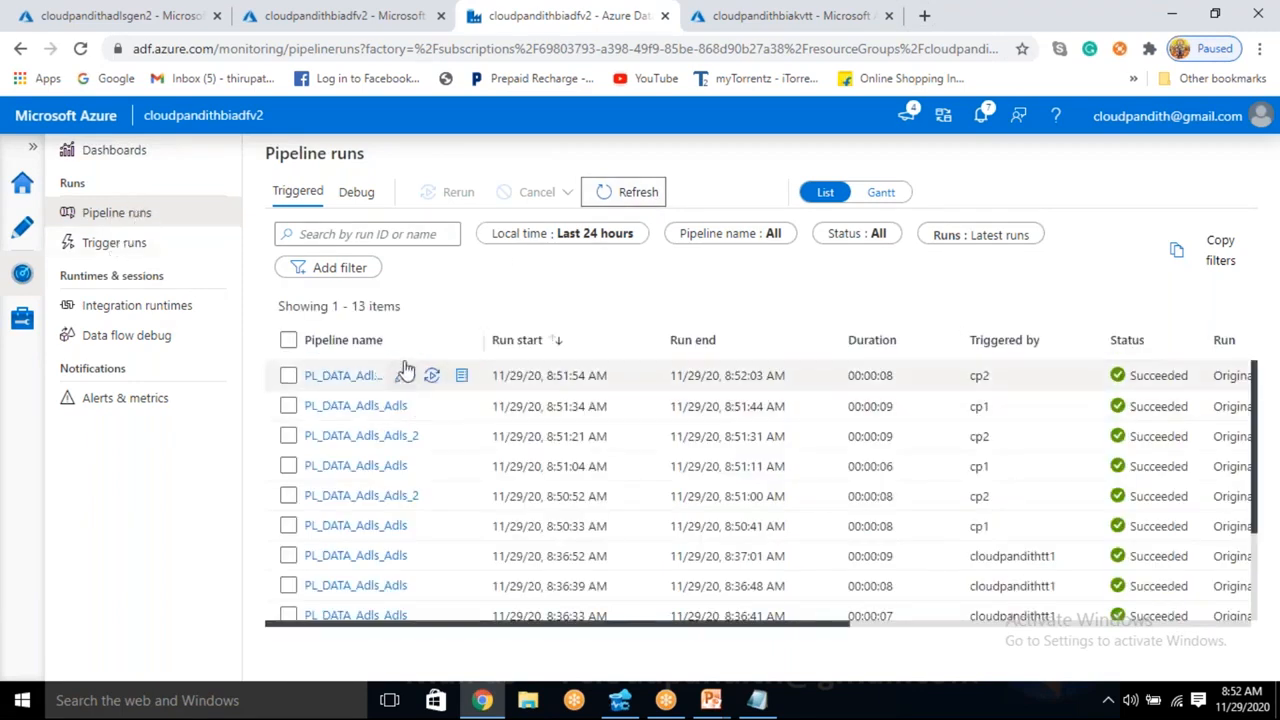
- Review the cp1 and cp2 trigger runs, and go through the refreshed list of pipeline runs
left_click(115, 247)
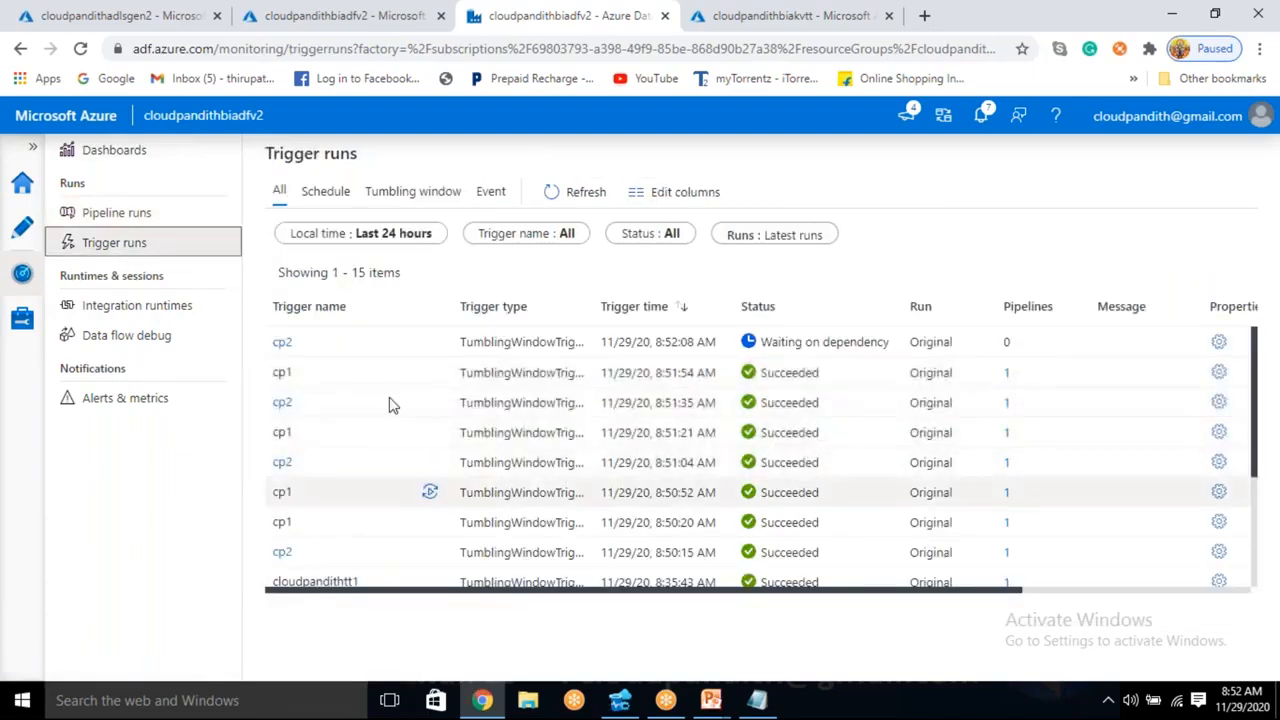
left_click_drag(512, 372, 500, 430)
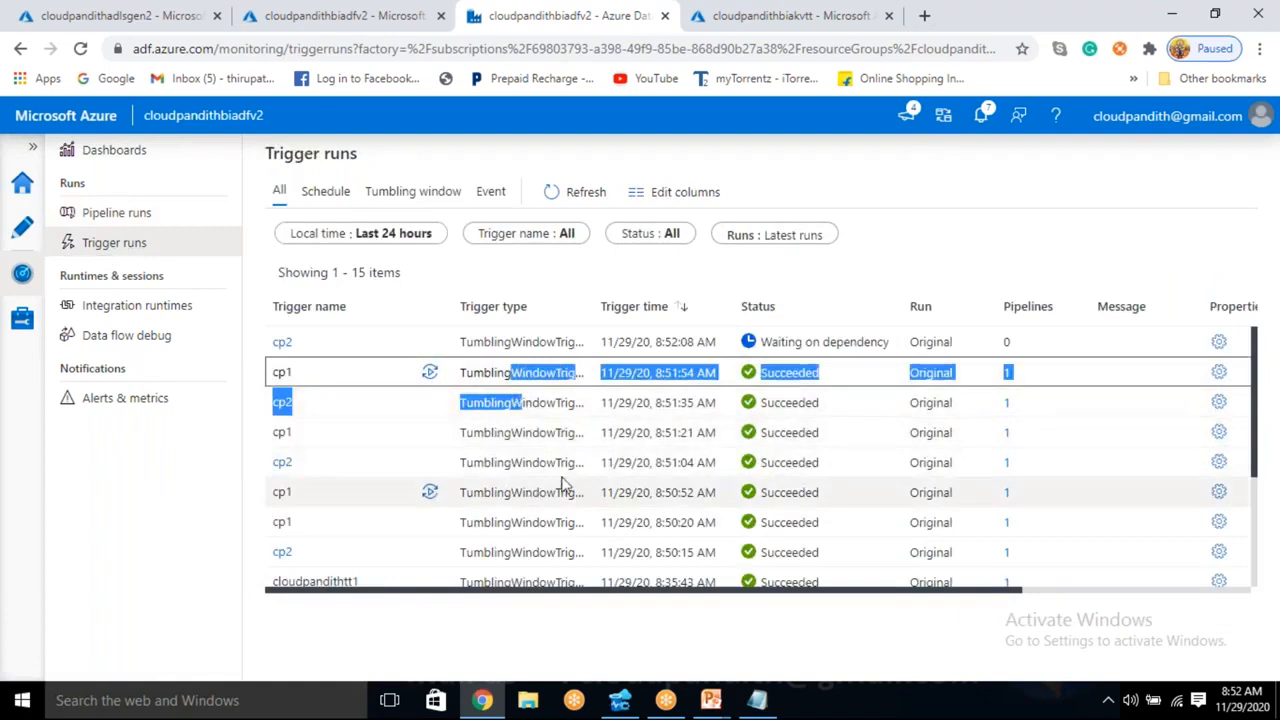
left_click(152, 222)
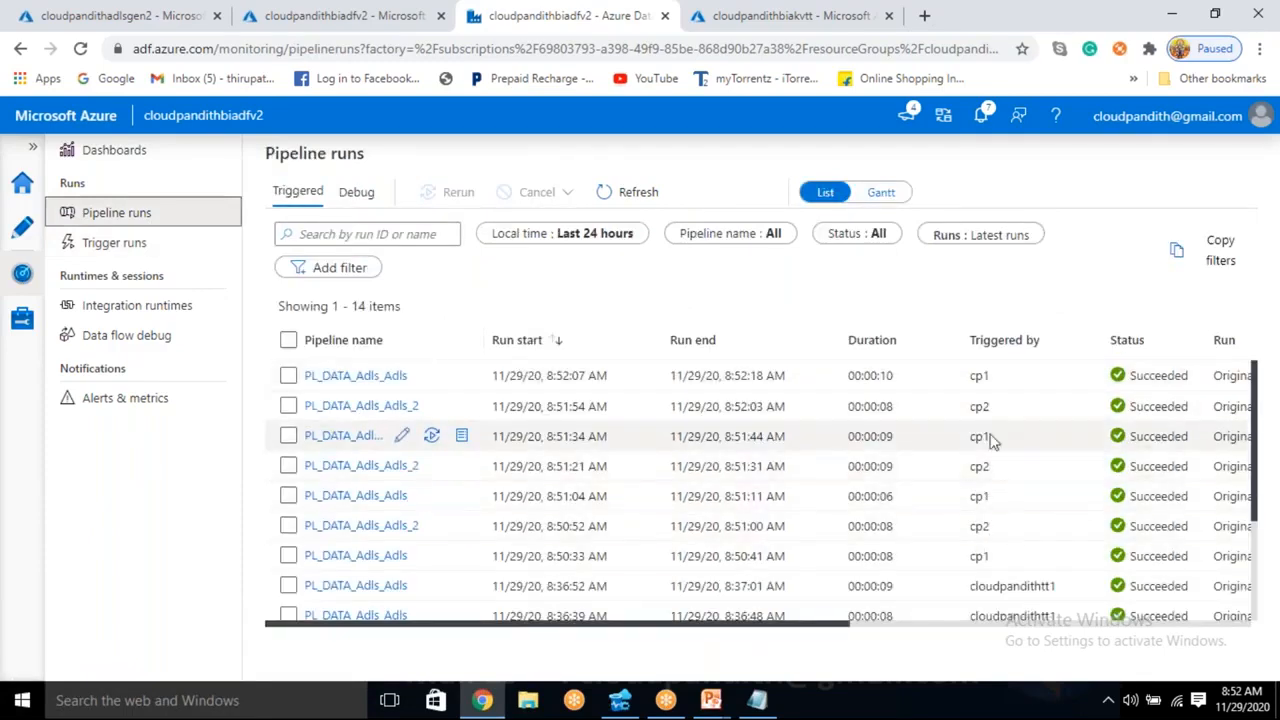
left_click(645, 194)
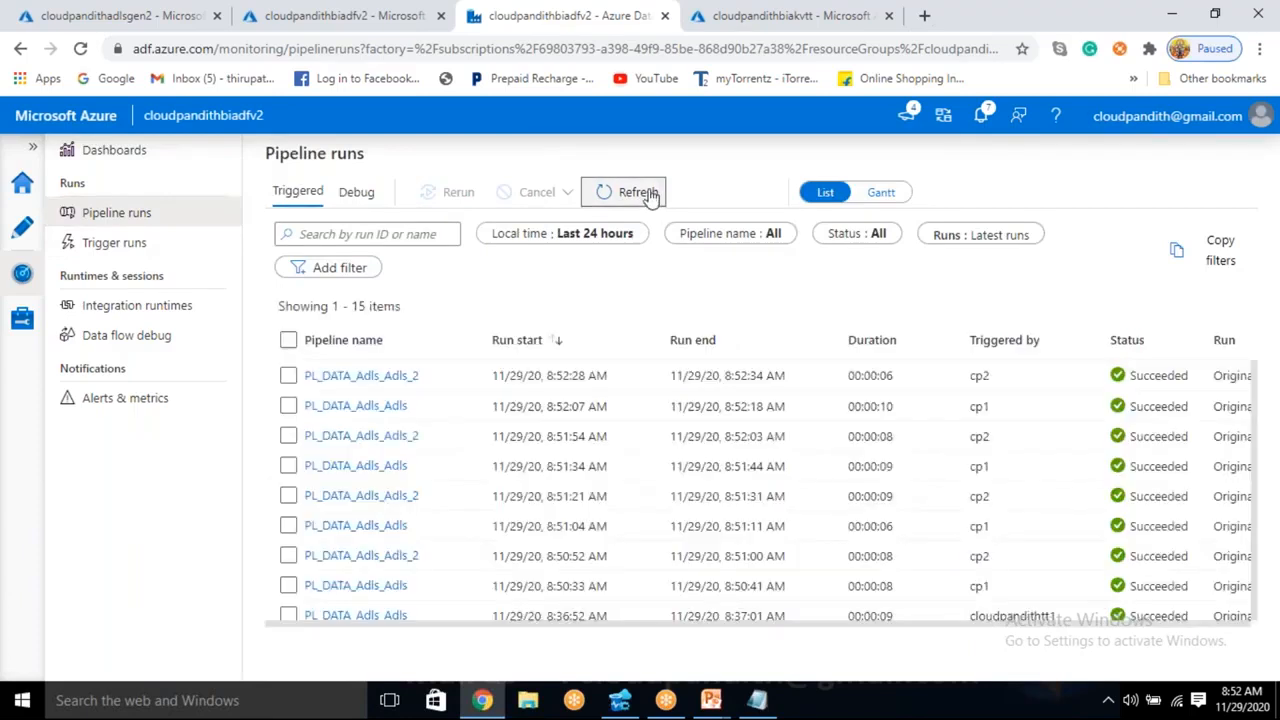
left_click(648, 193)
left_click(649, 191)
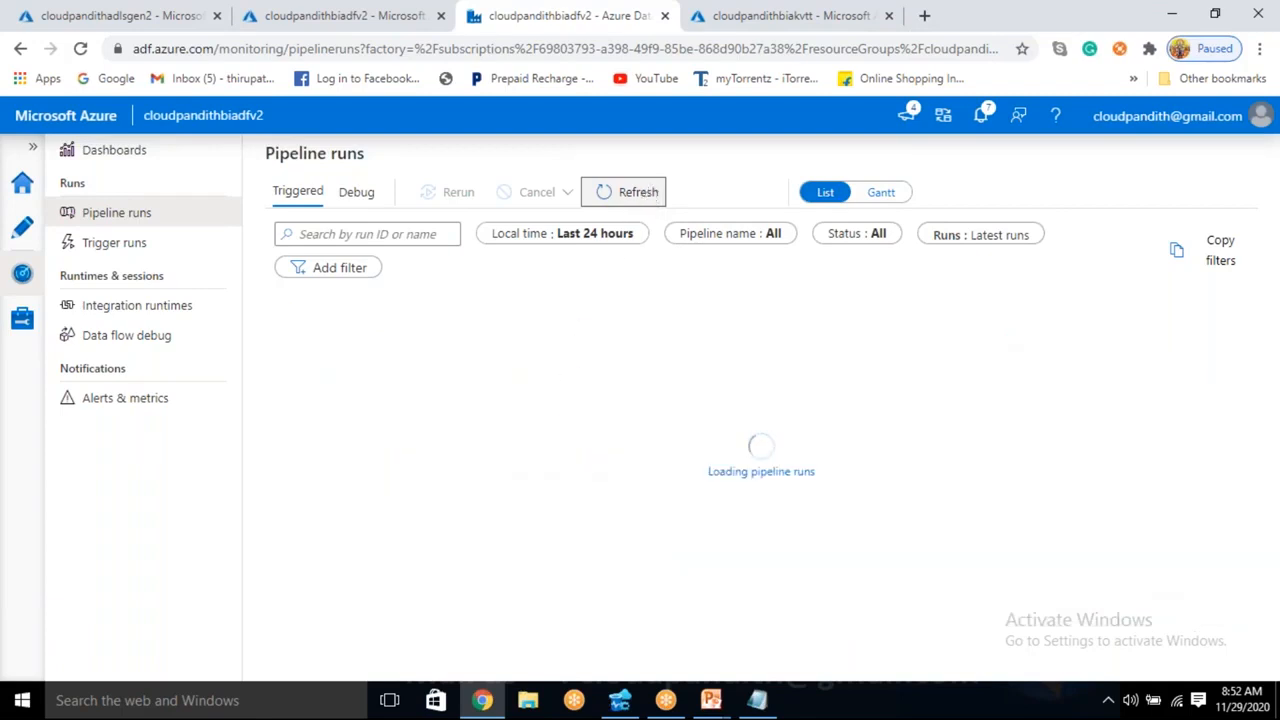
scroll(678, 462, "down", 1)
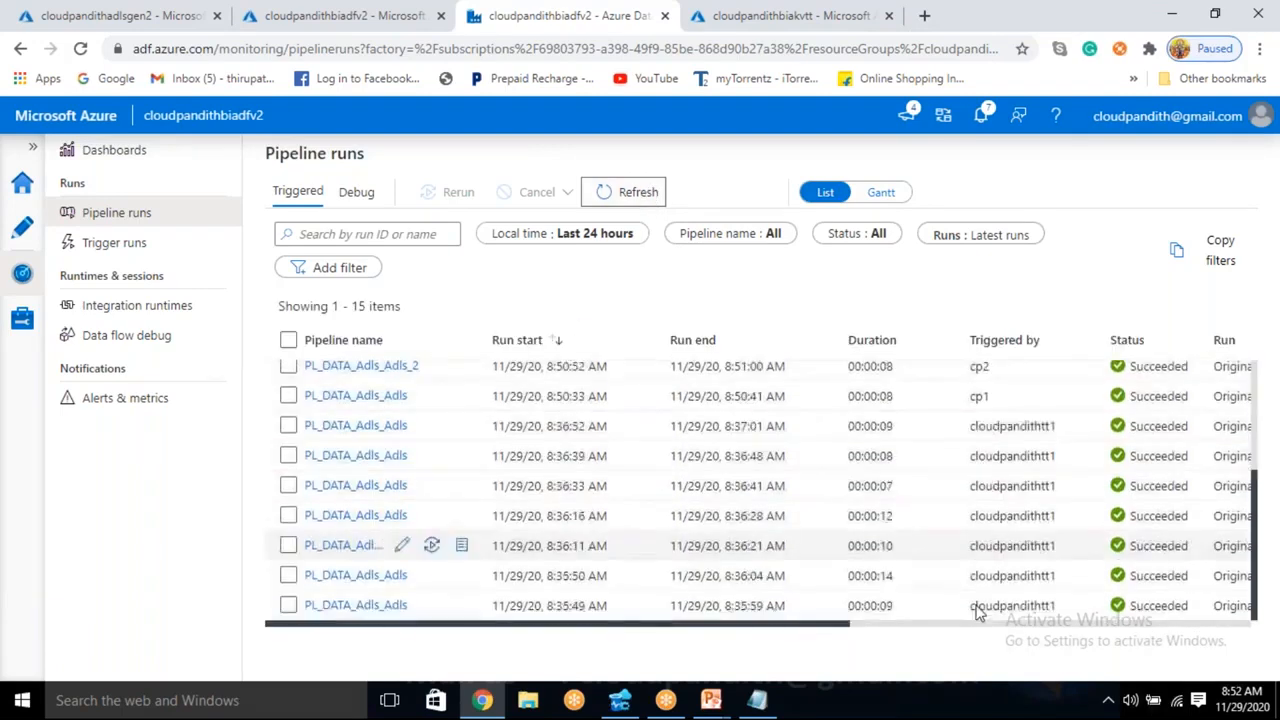
scroll(831, 588, "up", 1)
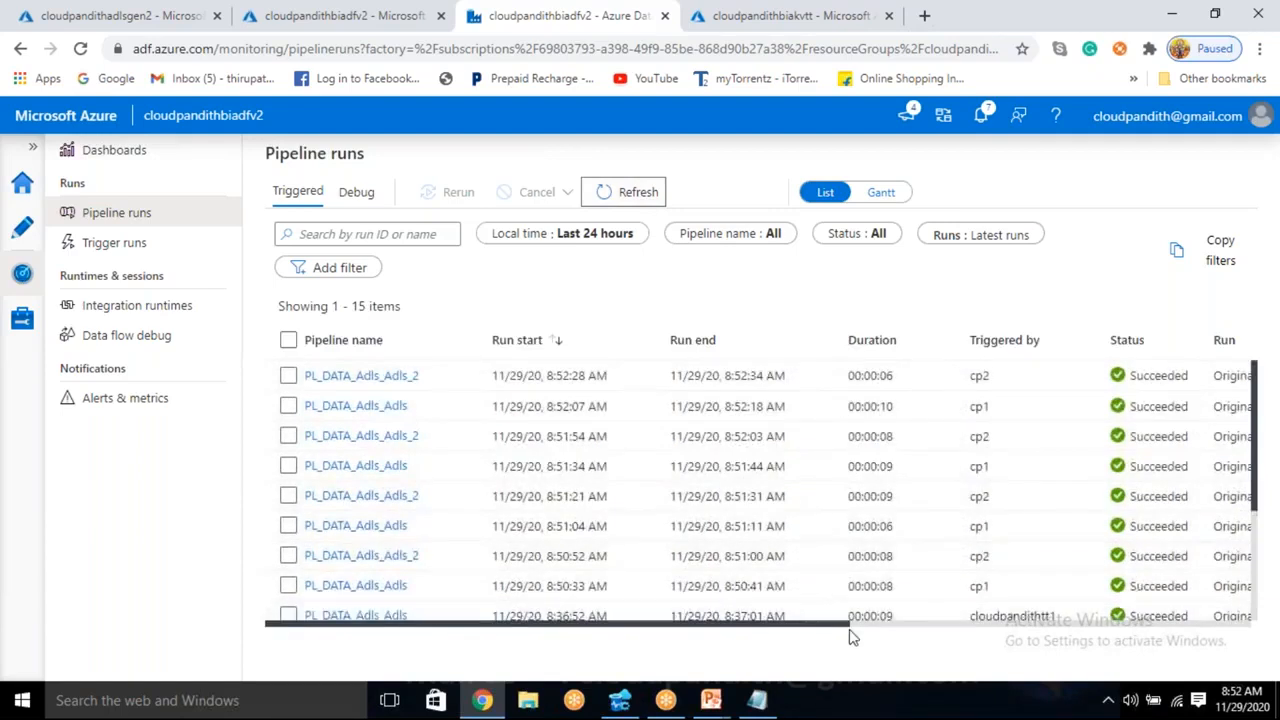
- Inspect the window parameters of the earliest cp1 pipeline run and close them
scroll(880, 630, "right", 3)
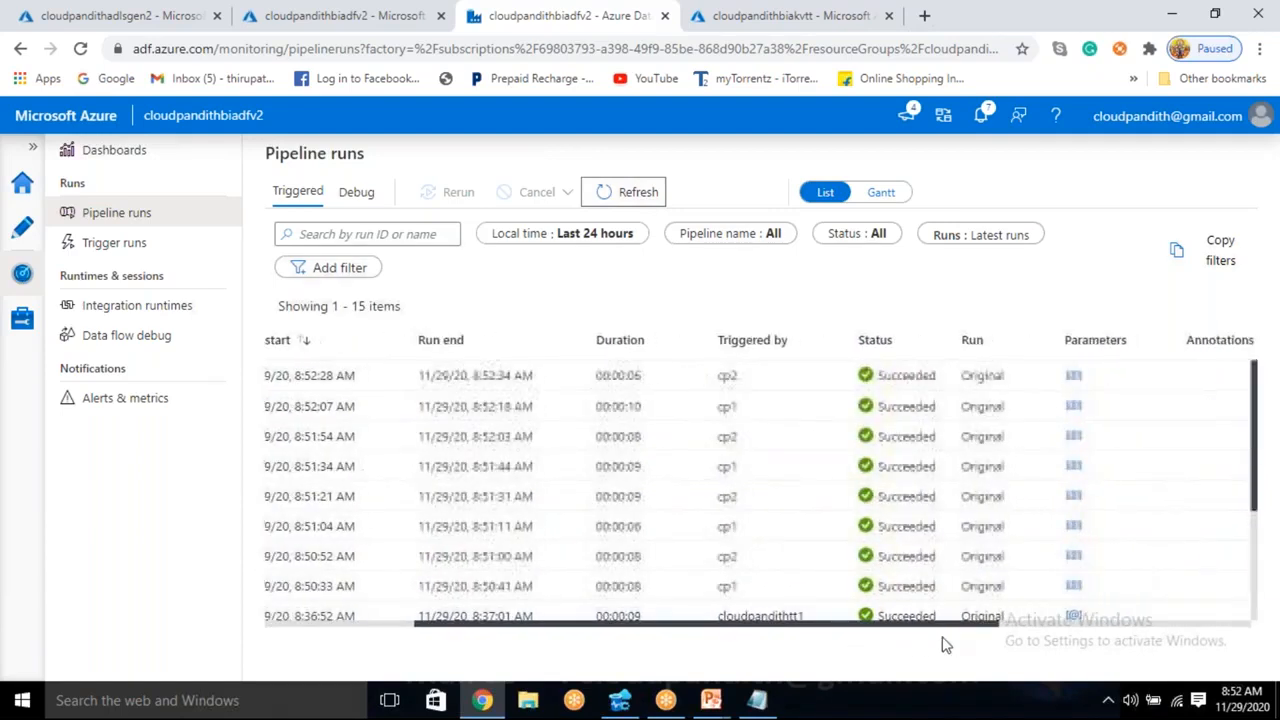
left_click(1073, 588)
left_click_drag(1037, 436, 1047, 466)
left_click(1028, 556)
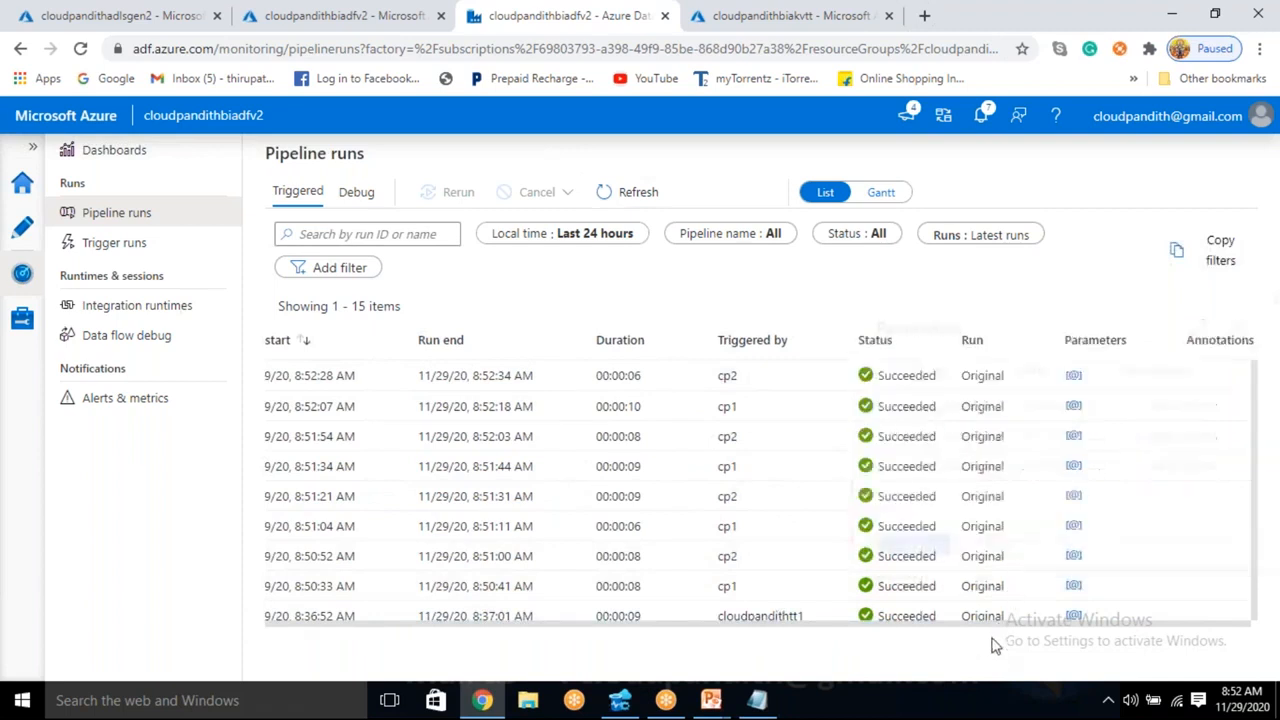
- Check the windowstarttime and windowendtime parameters of the earliest cp2 pipeline run and close them
left_click(1073, 556)
left_click_drag(1030, 406, 1049, 435)
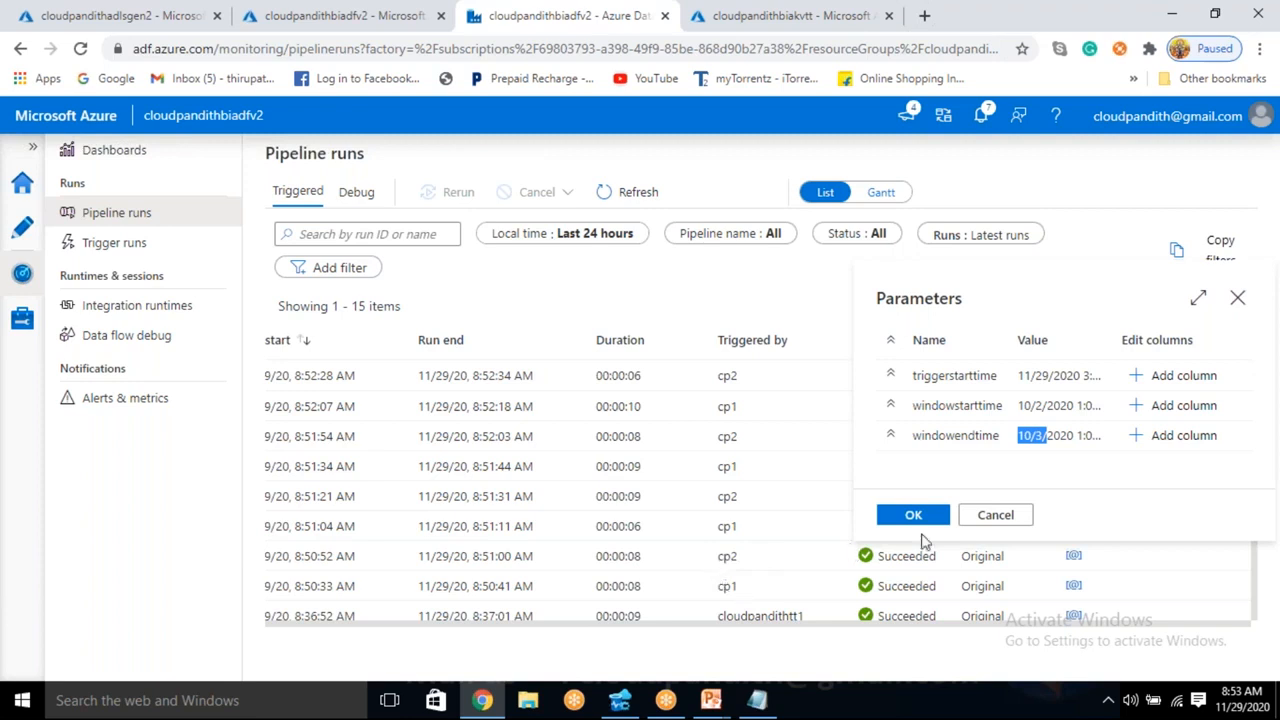
left_click(997, 515)
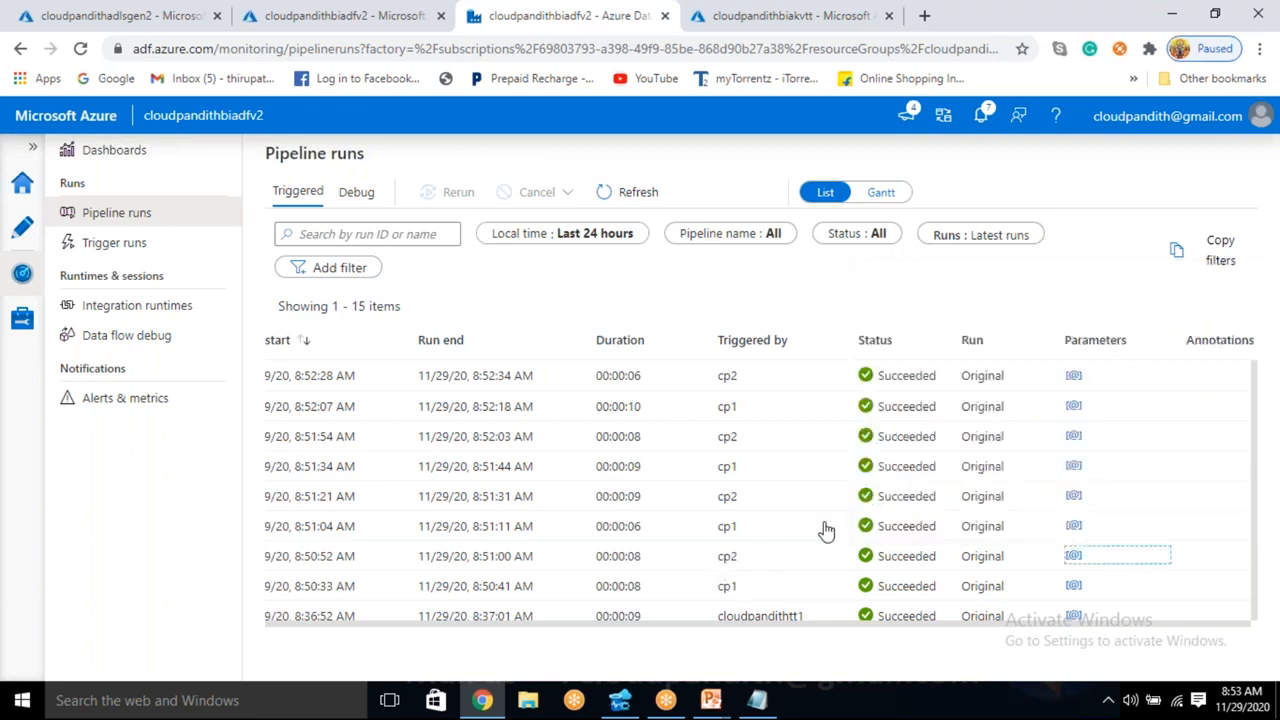
- Inspect the windowstarttime and windowendtime parameters of the cp1 run started at 8:51:04 AM and the cp2 run started at 8:51:21 AM
left_click(1073, 527)
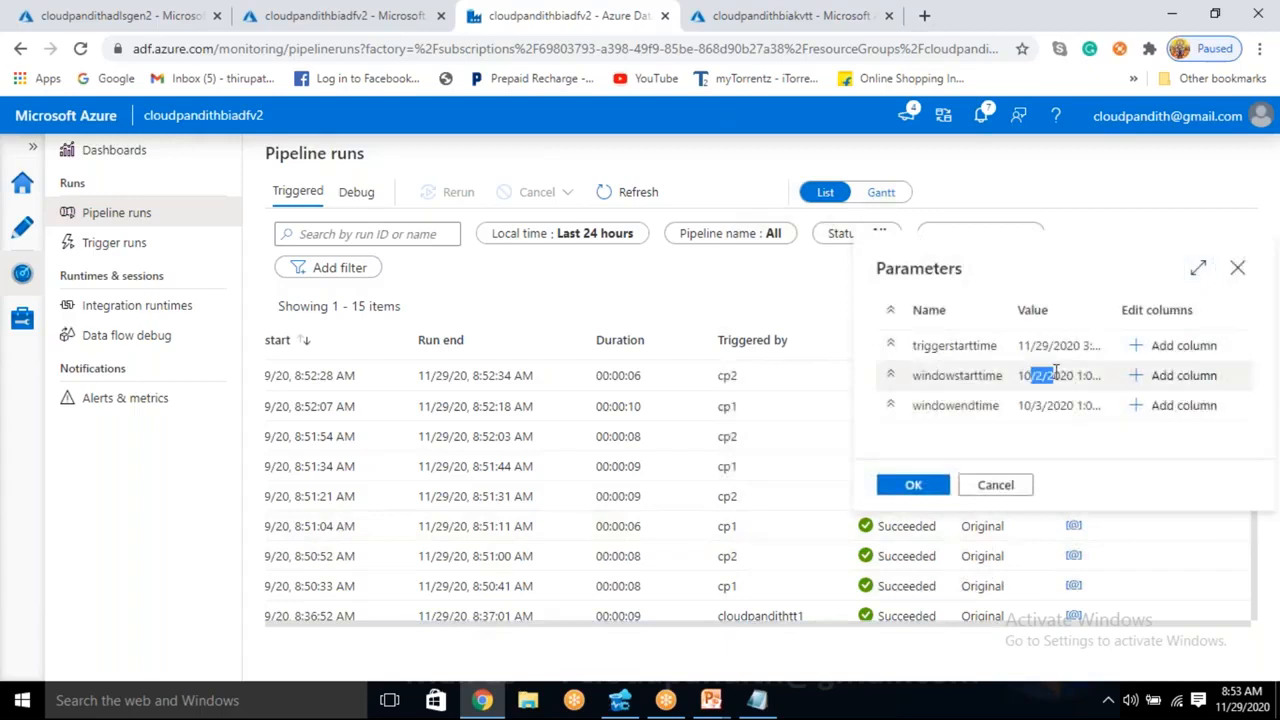
left_click_drag(1018, 405, 1066, 405)
left_click(1020, 486)
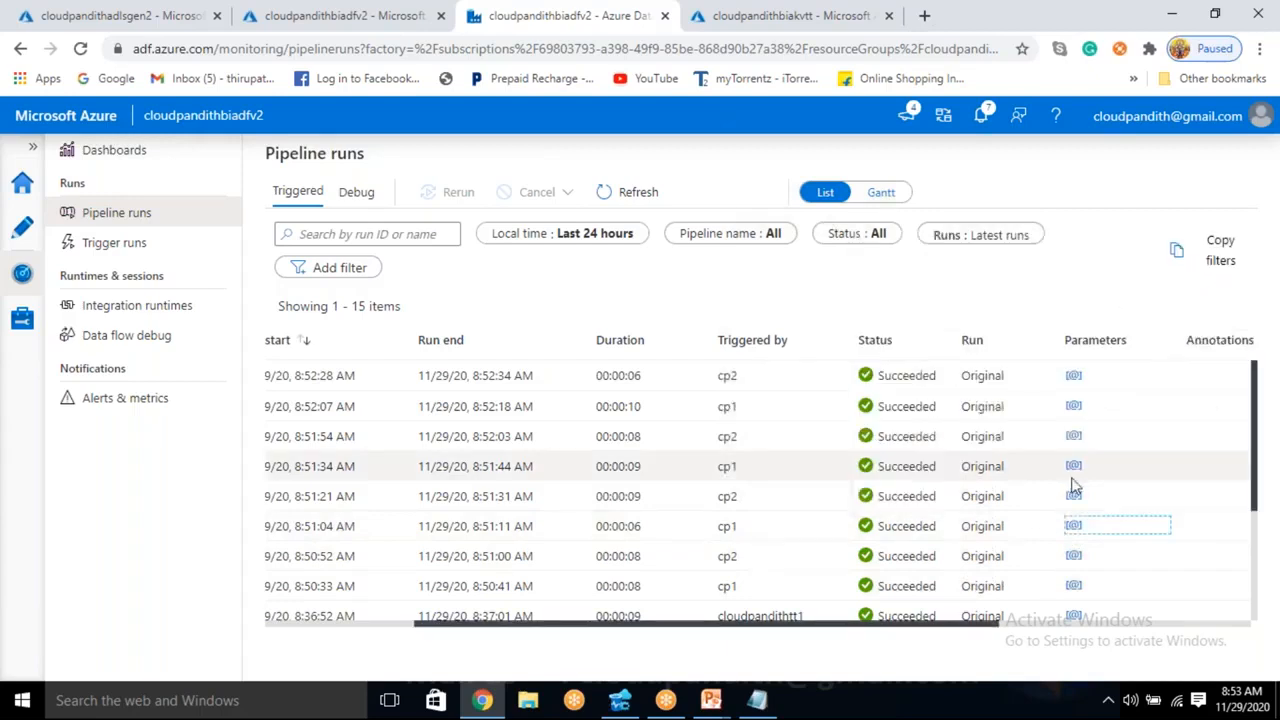
left_click(1073, 496)
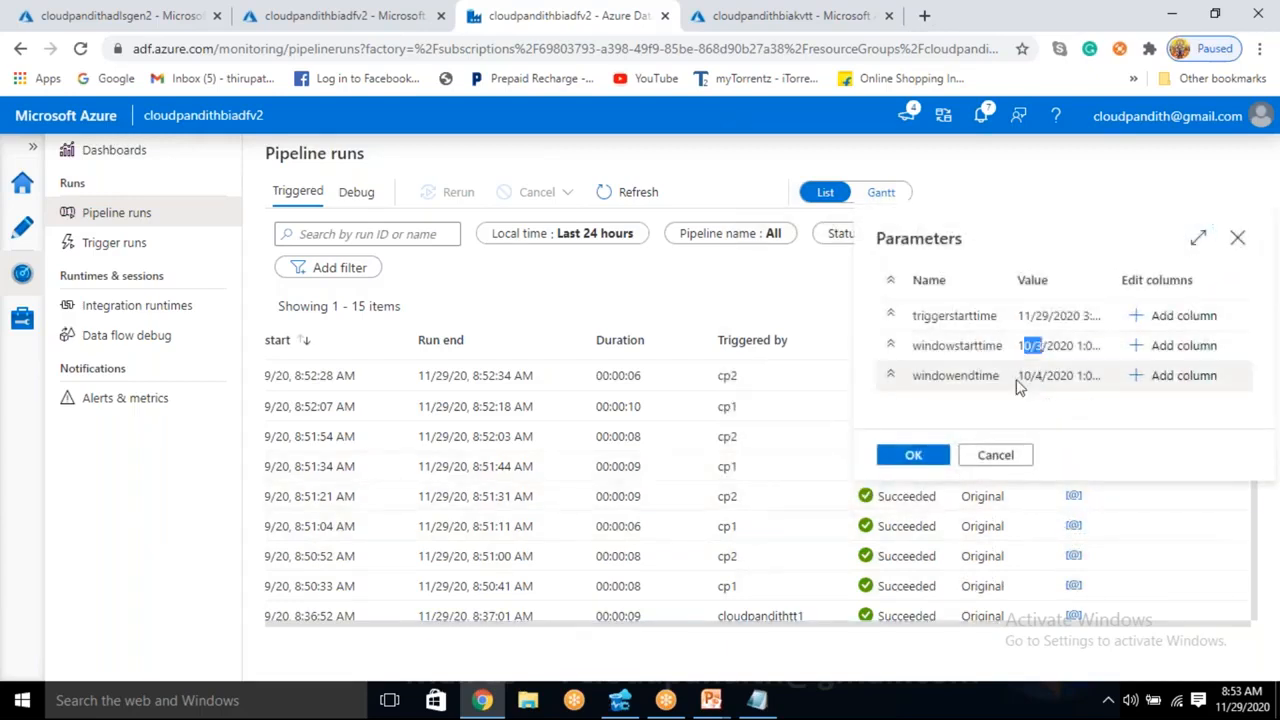
left_click_drag(1030, 378, 1054, 378)
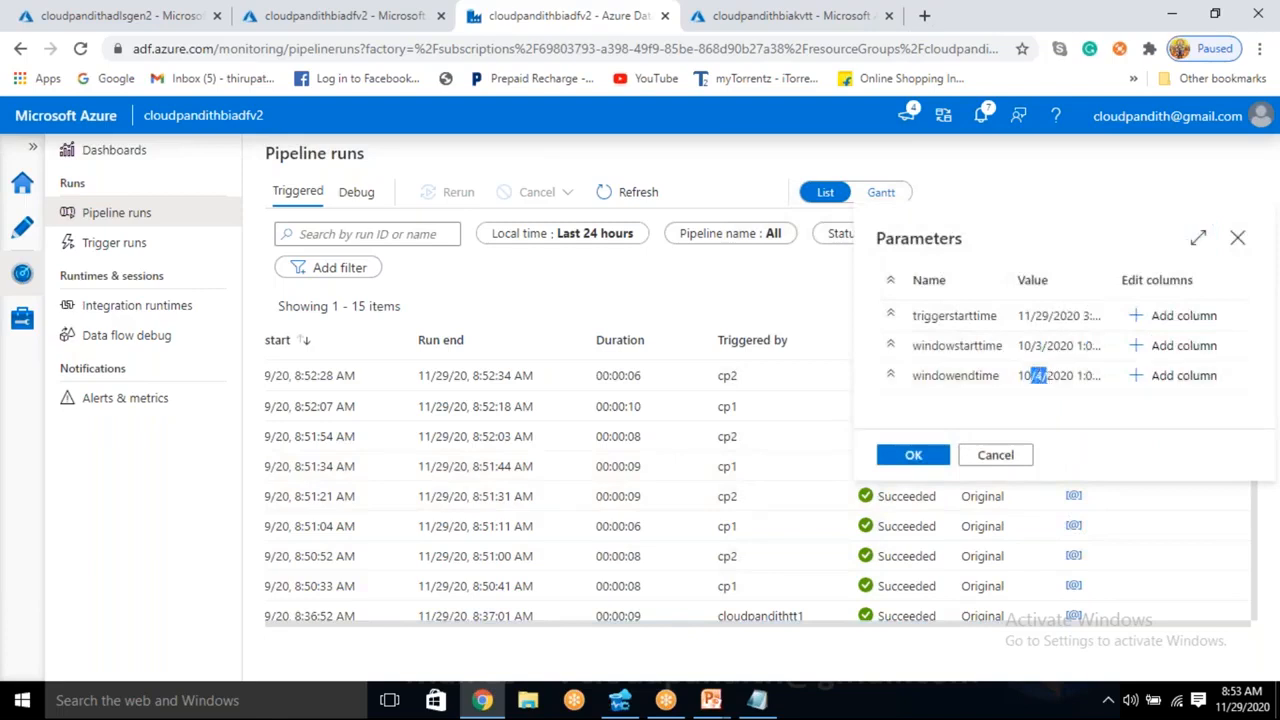
left_click(1012, 460)
- Check the window parameters of the cp1 run started at 8:51:34 AM and the cp2 run started at 8:51:54 AM
left_click(1073, 466)
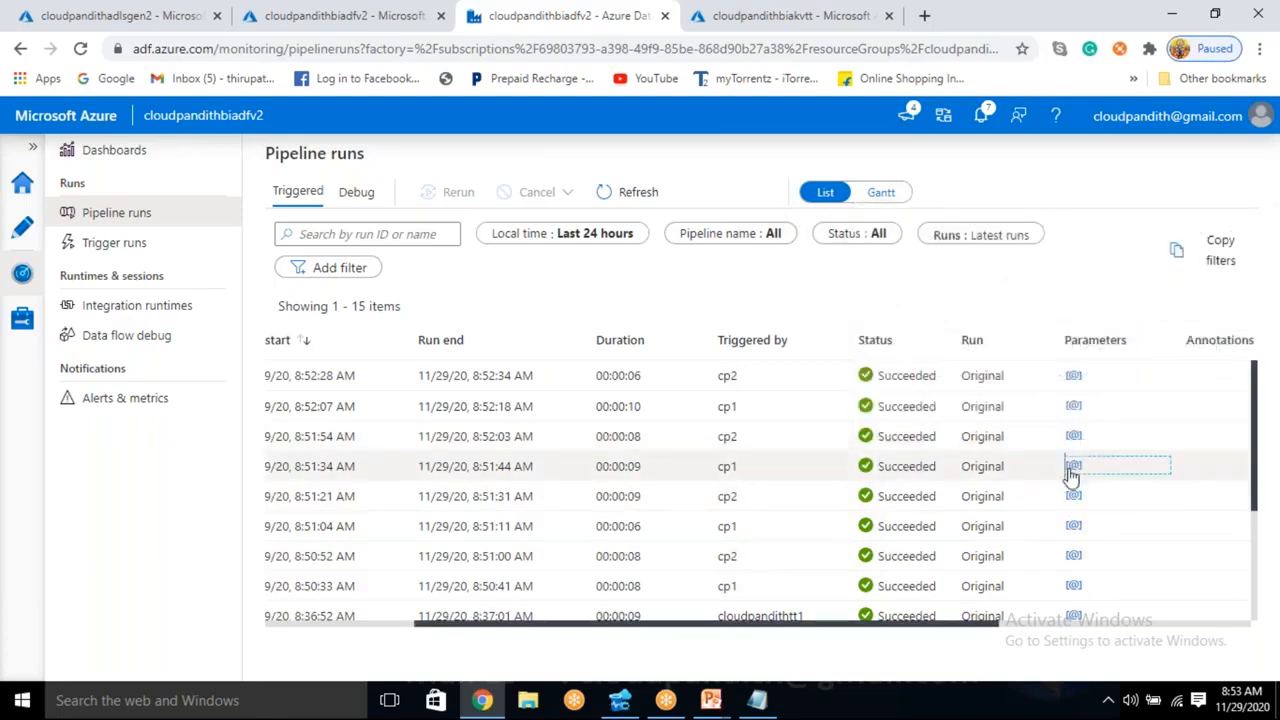
left_click_drag(1020, 345, 1060, 345)
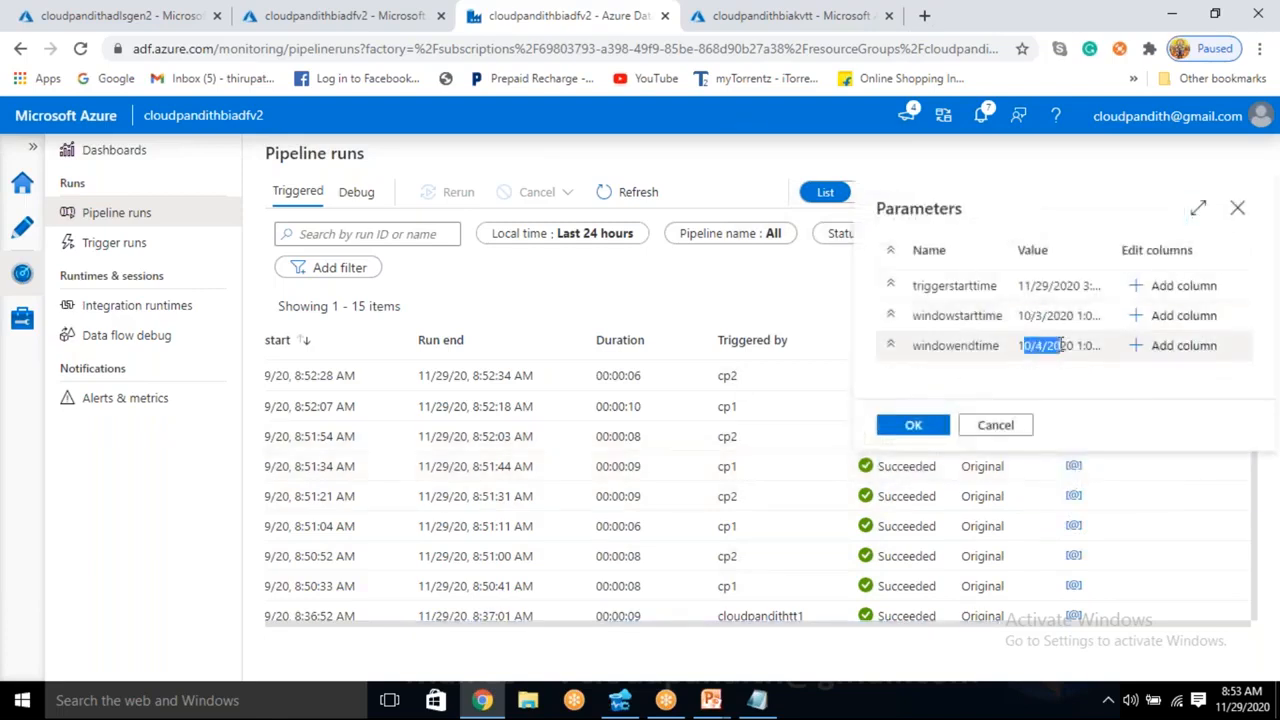
left_click(913, 426)
left_click(1073, 436)
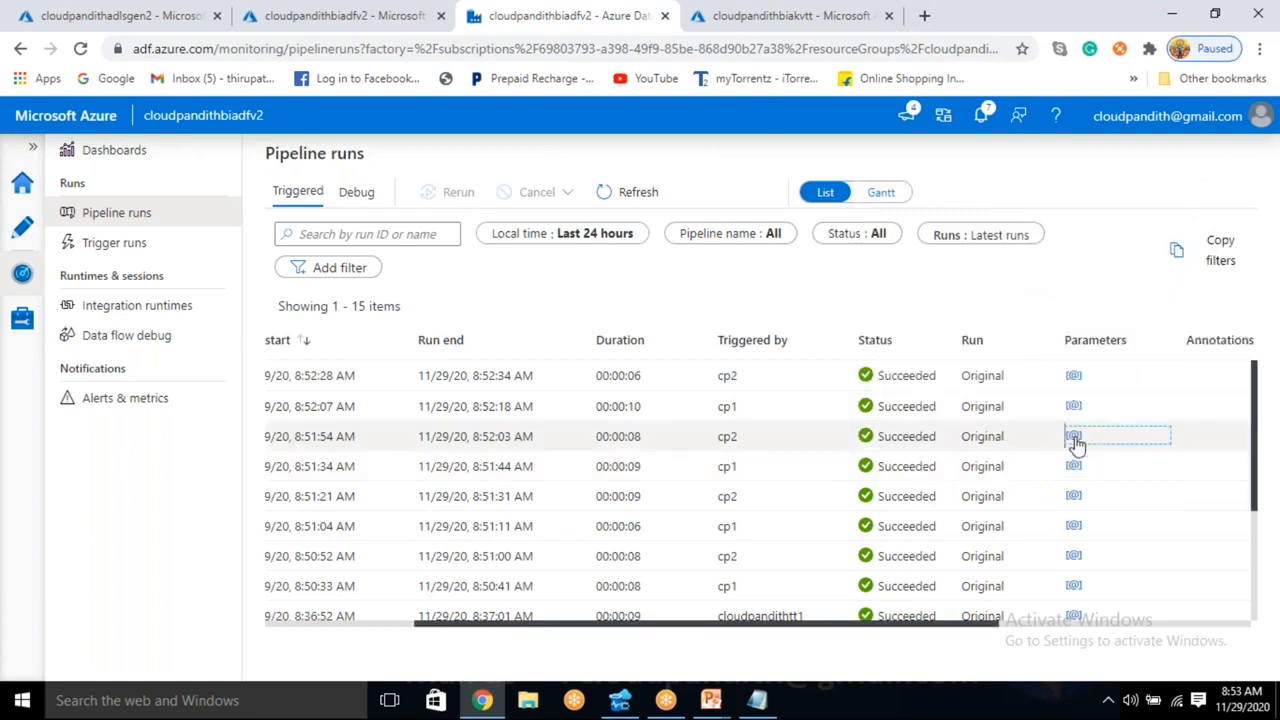
left_click_drag(1019, 286, 1031, 316)
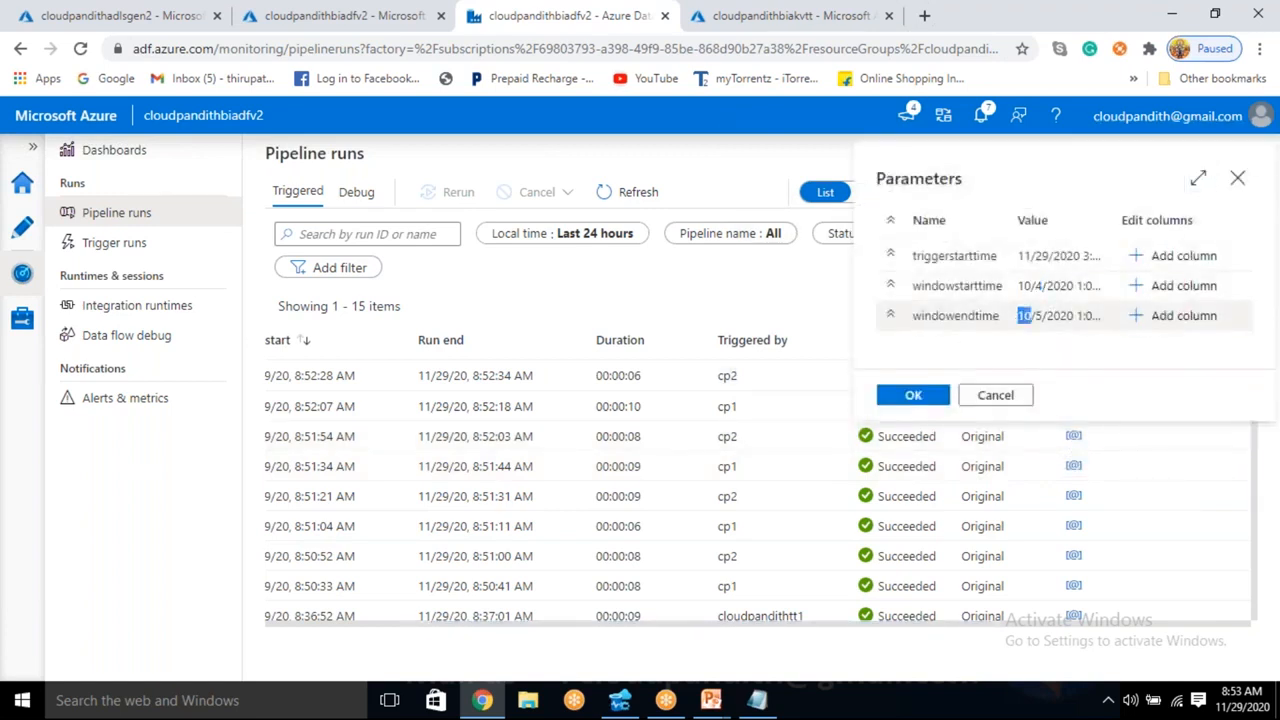
left_click(935, 400)
- Compare the triggers of the successive pipeline runs pair by pair, matching each cp2 run with the cp1 run before it
left_click(733, 586)
left_click_drag(737, 586, 717, 586)
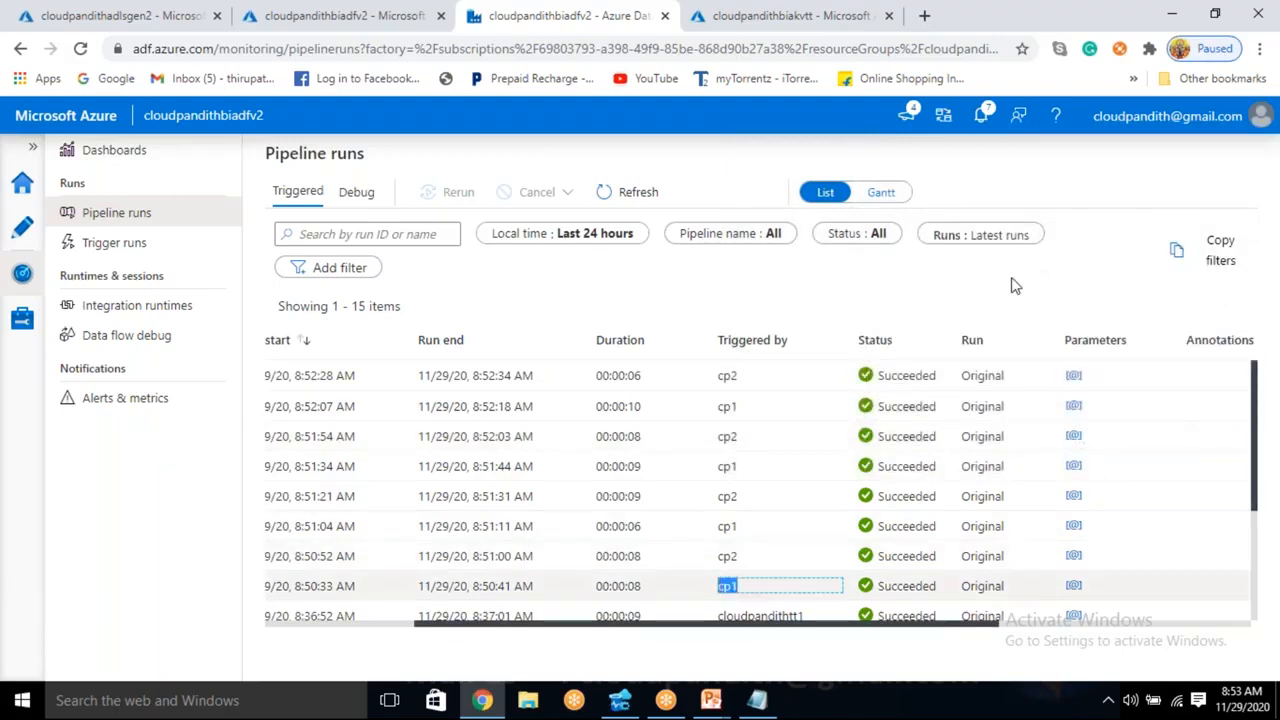
left_click(779, 560)
left_click_drag(740, 558, 707, 568)
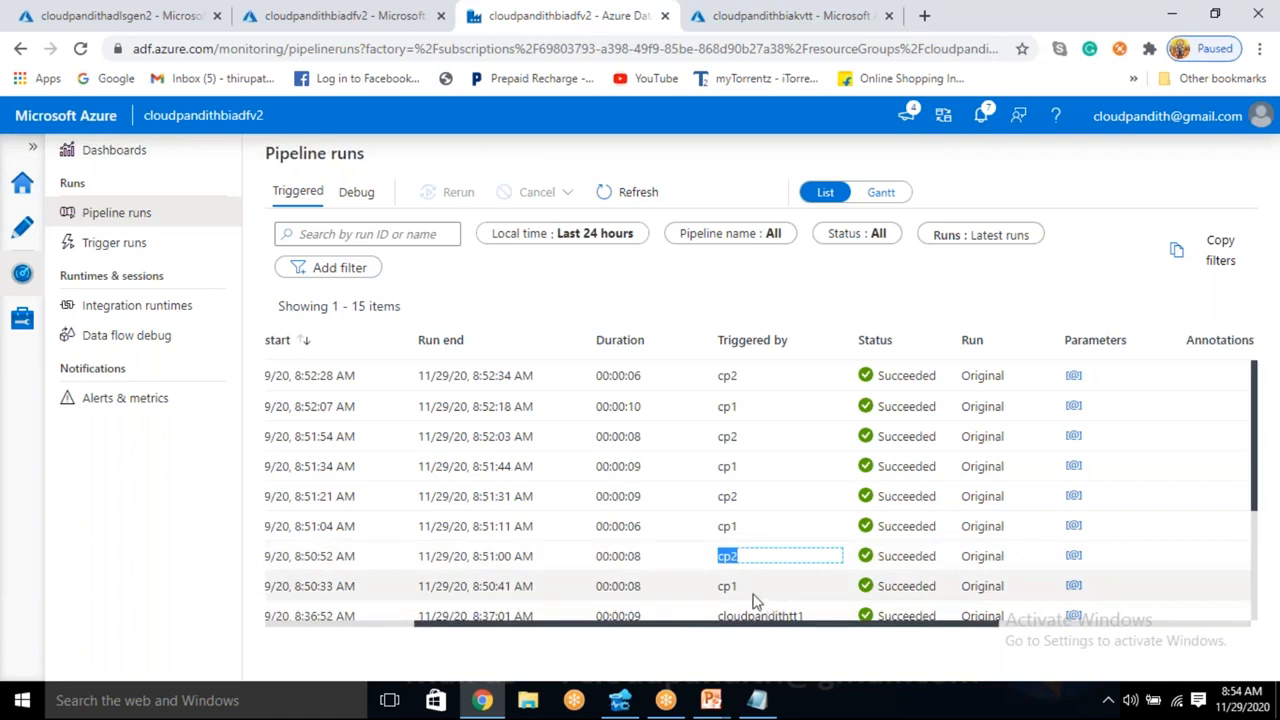
double_click(727, 587)
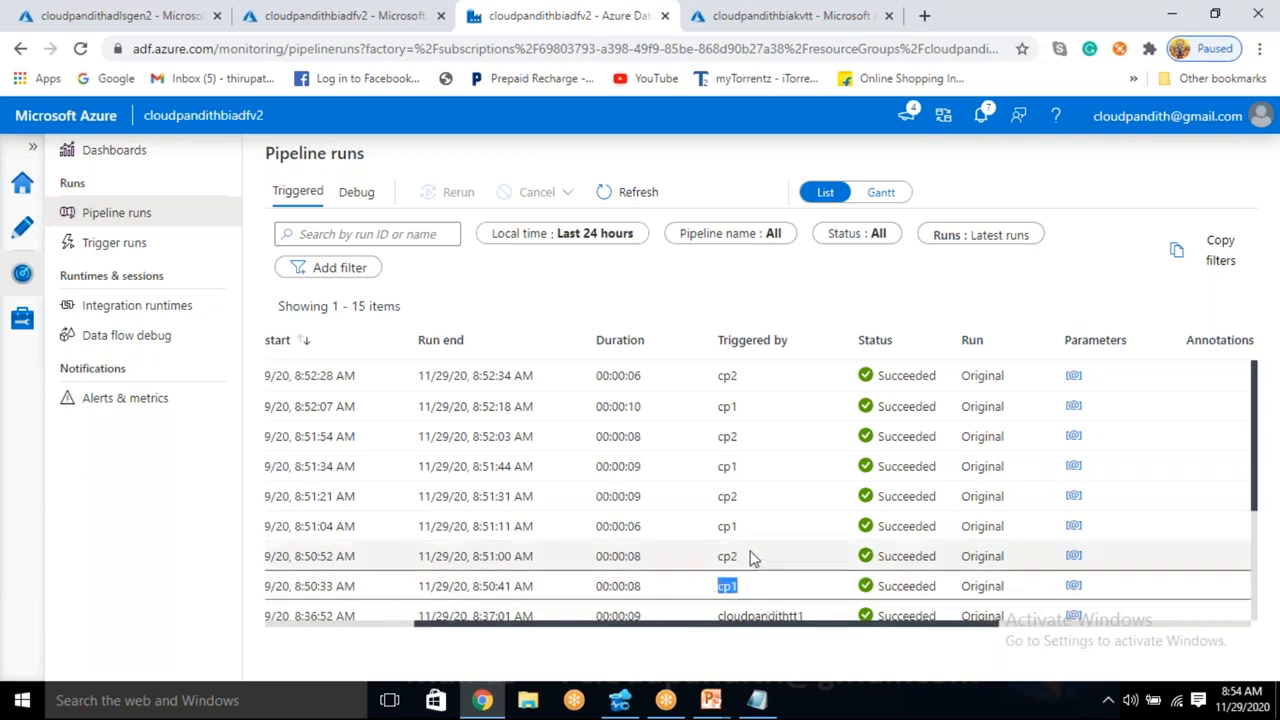
double_click(716, 568)
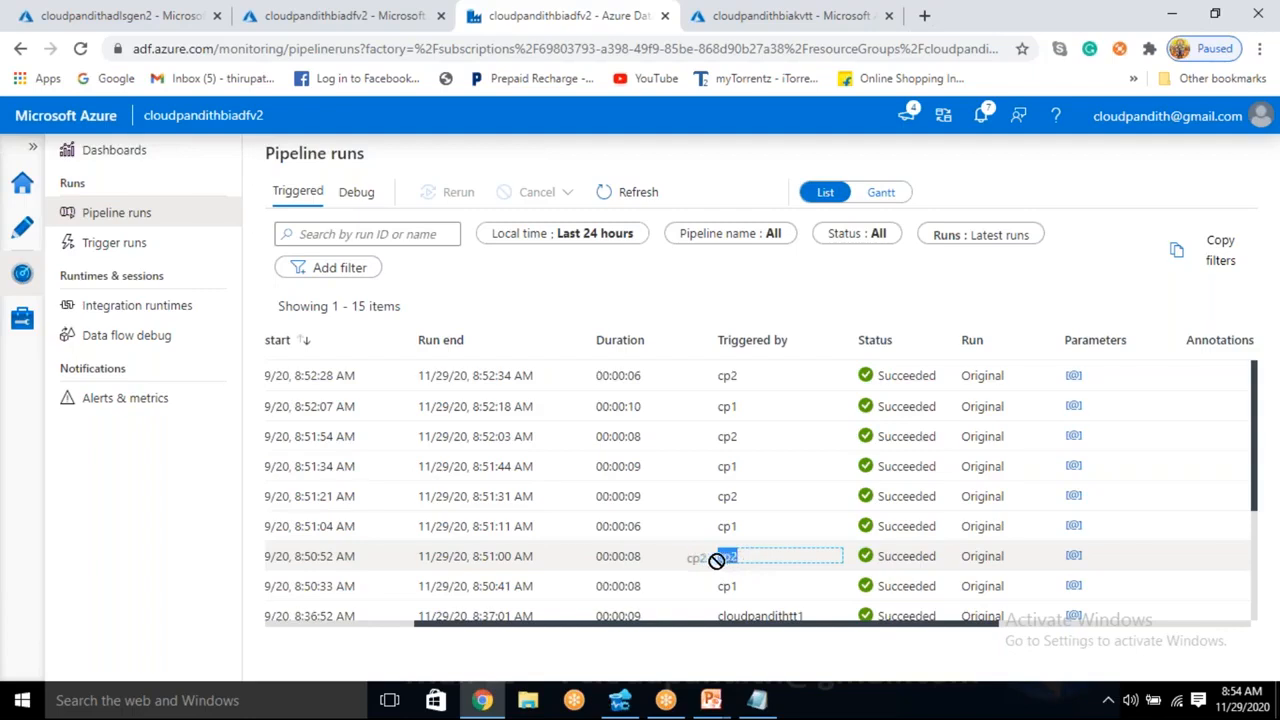
left_click(741, 588)
left_click_drag(741, 588, 716, 594)
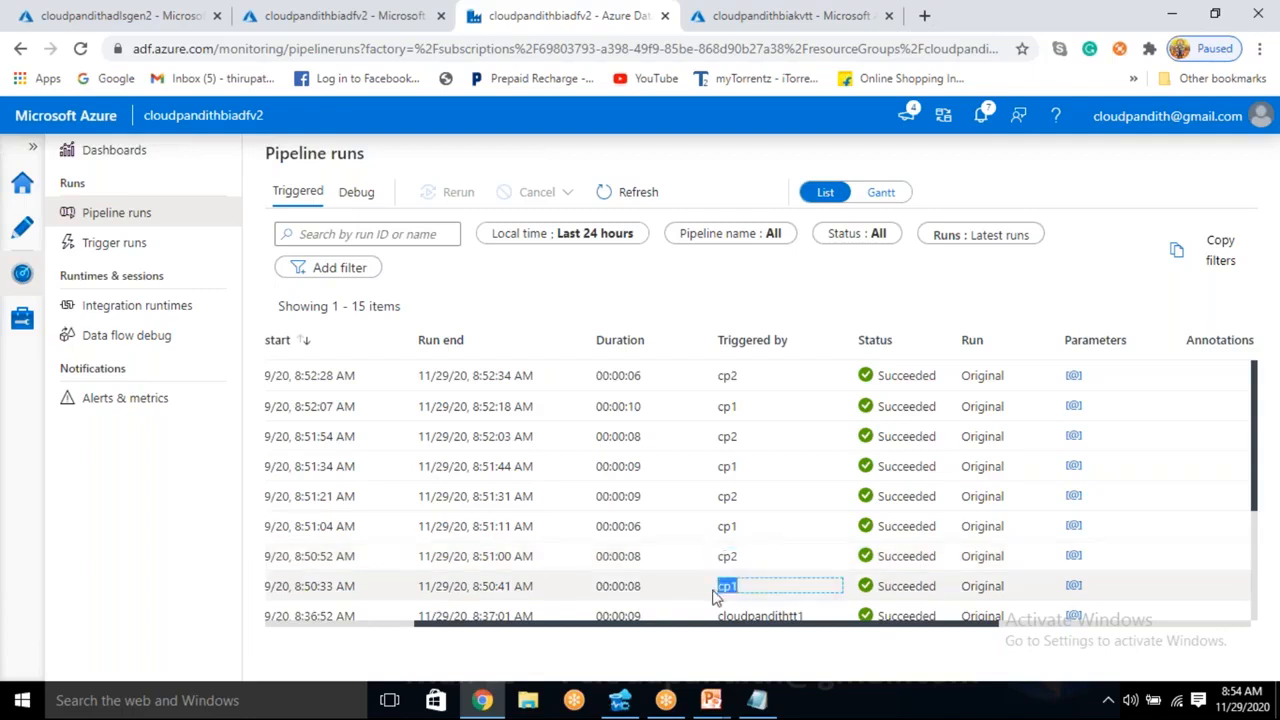
double_click(728, 496)
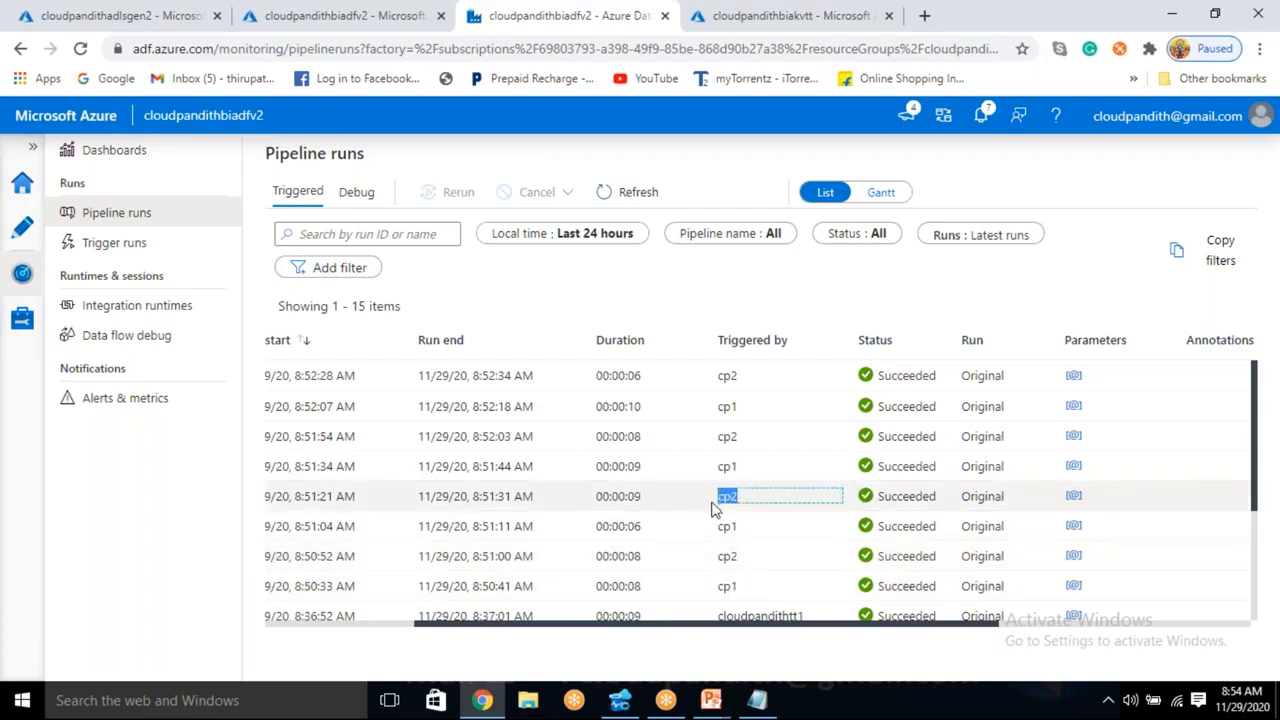
double_click(740, 527)
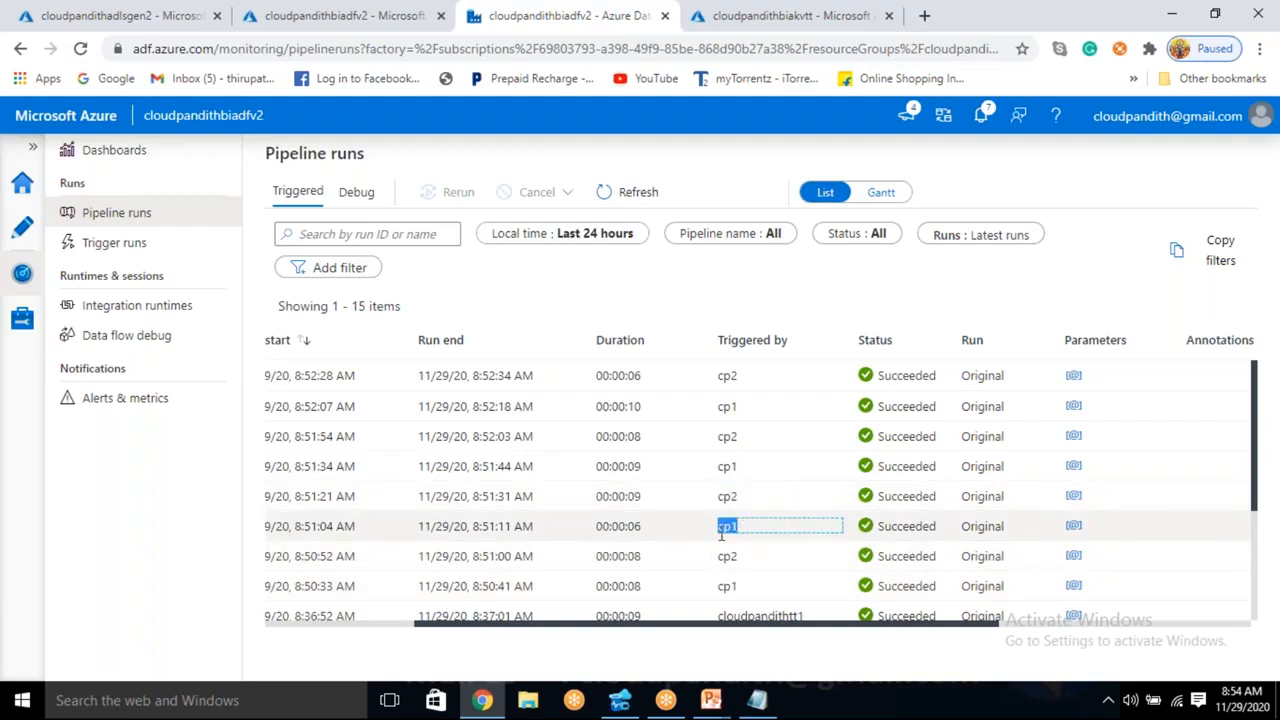
left_click_drag(745, 437, 718, 438)
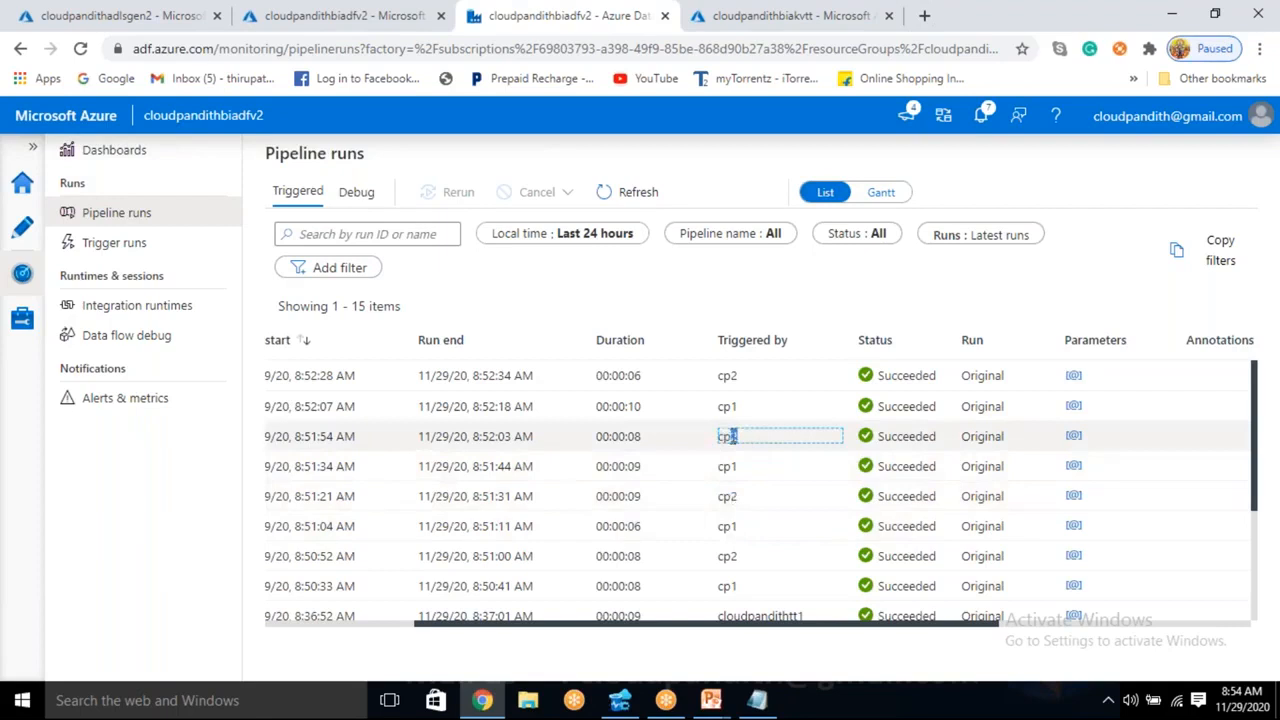
left_click_drag(741, 468, 714, 468)
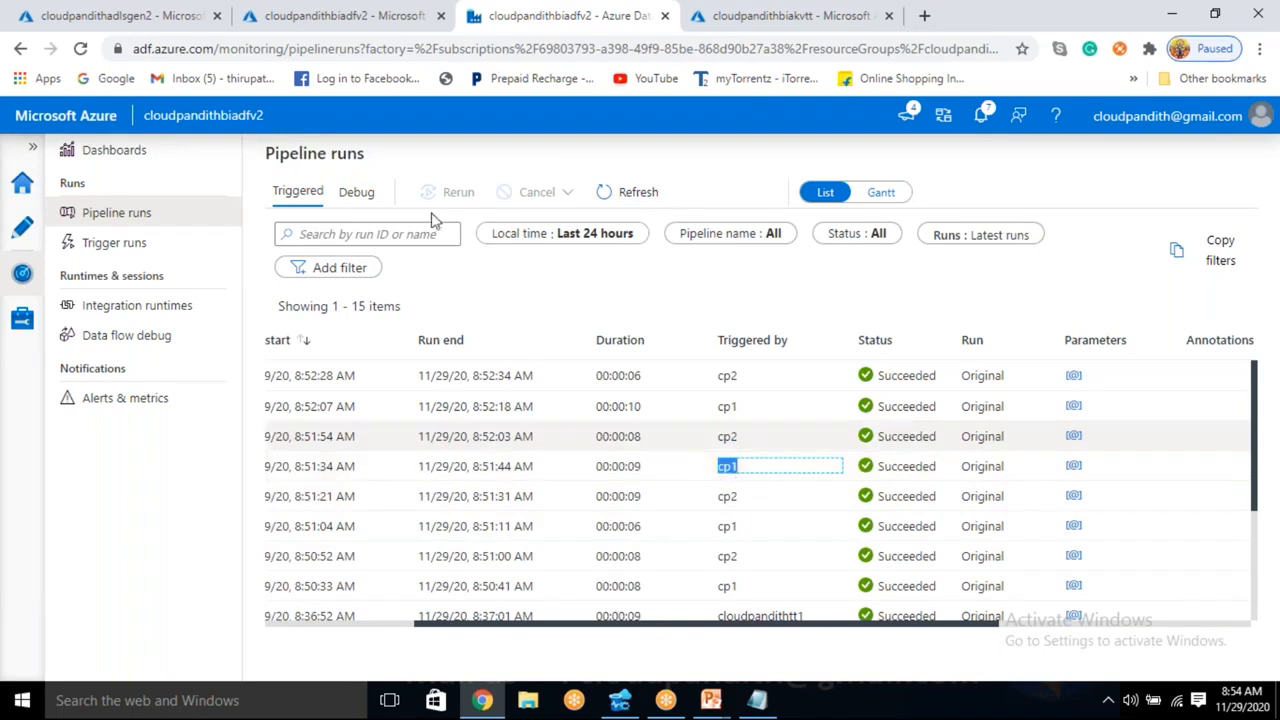
- Refresh the cloudpandithadlsgen2 containers, examine the output folders under 2020/10 in cp2output, and return to the container list
left_click(120, 15)
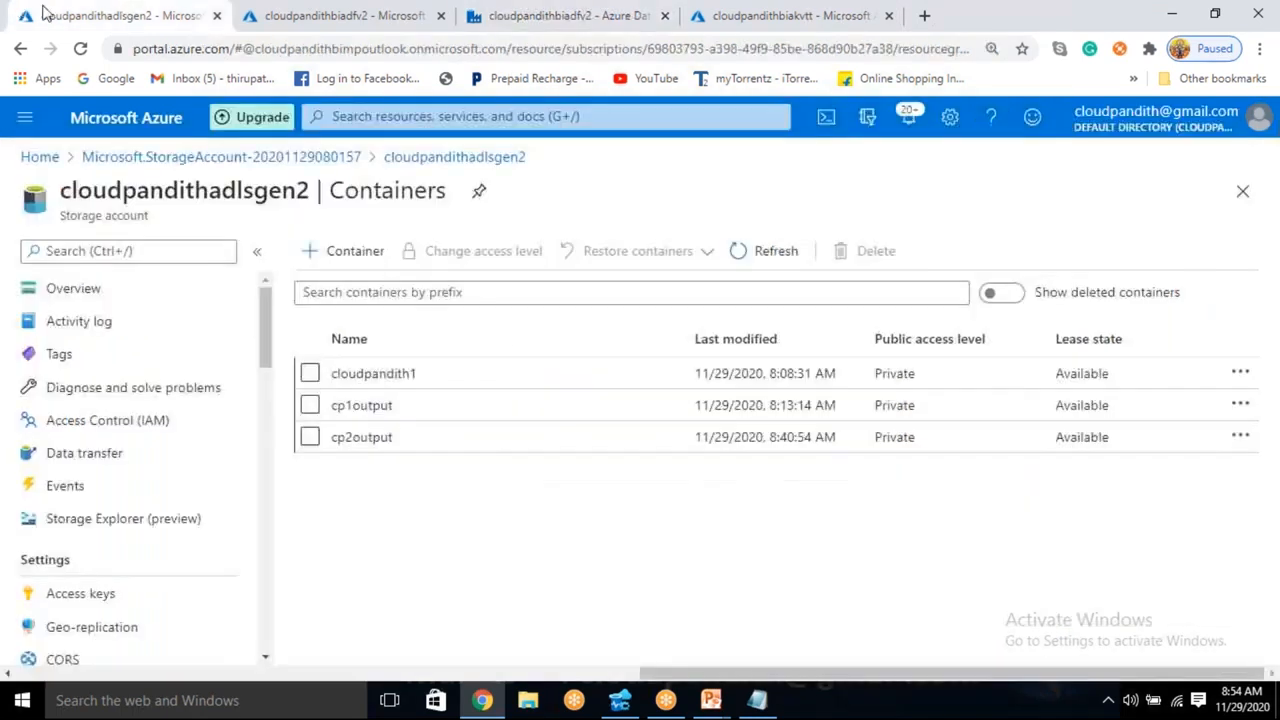
left_click(750, 251)
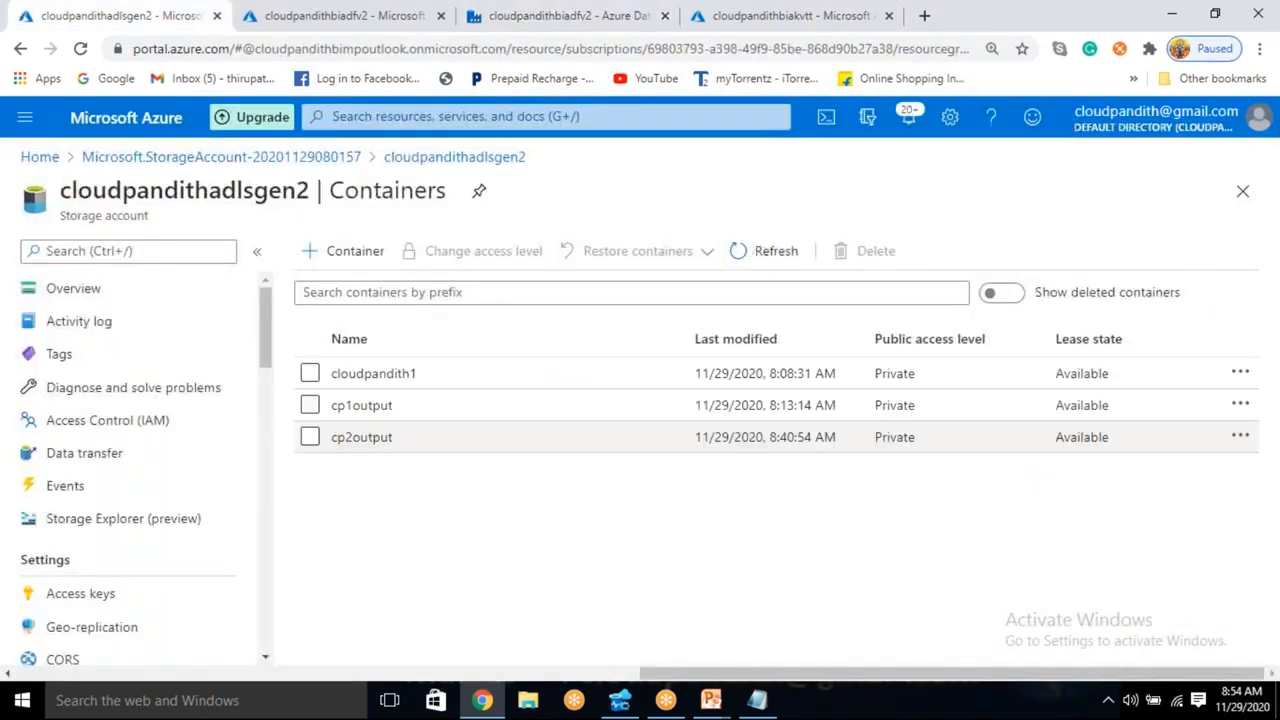
left_click(409, 437)
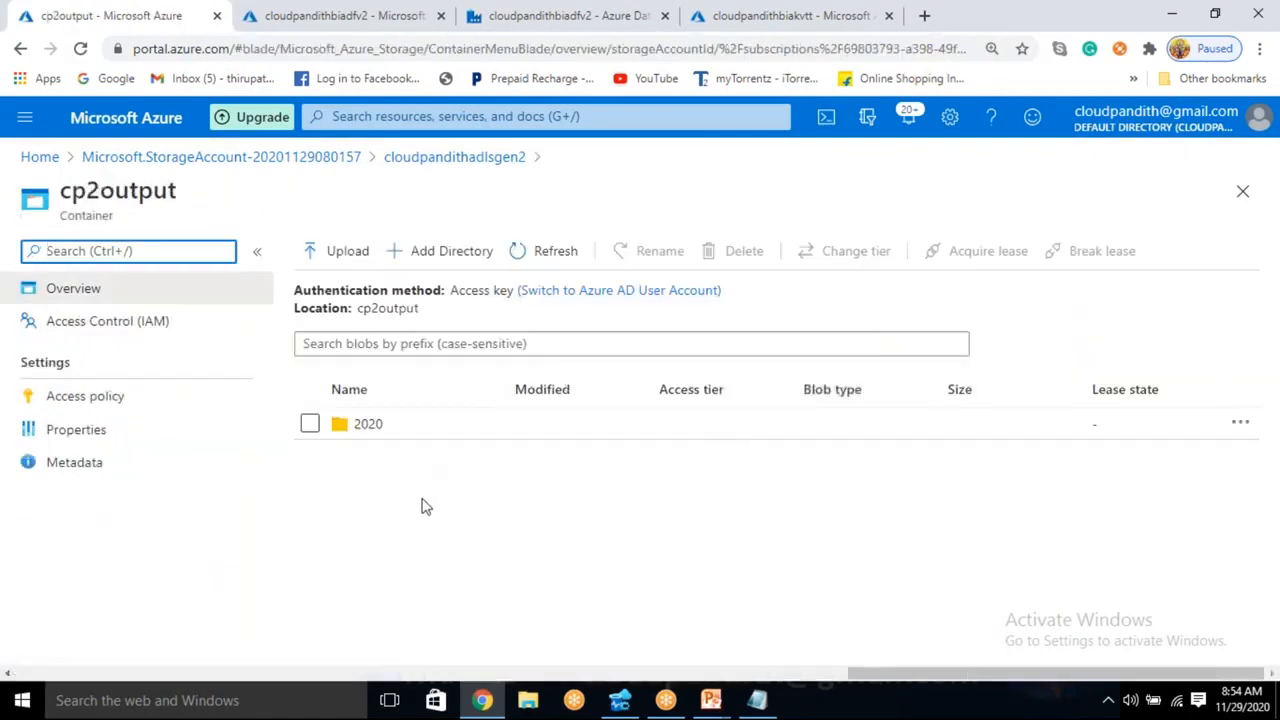
left_click(378, 424)
left_click(366, 458)
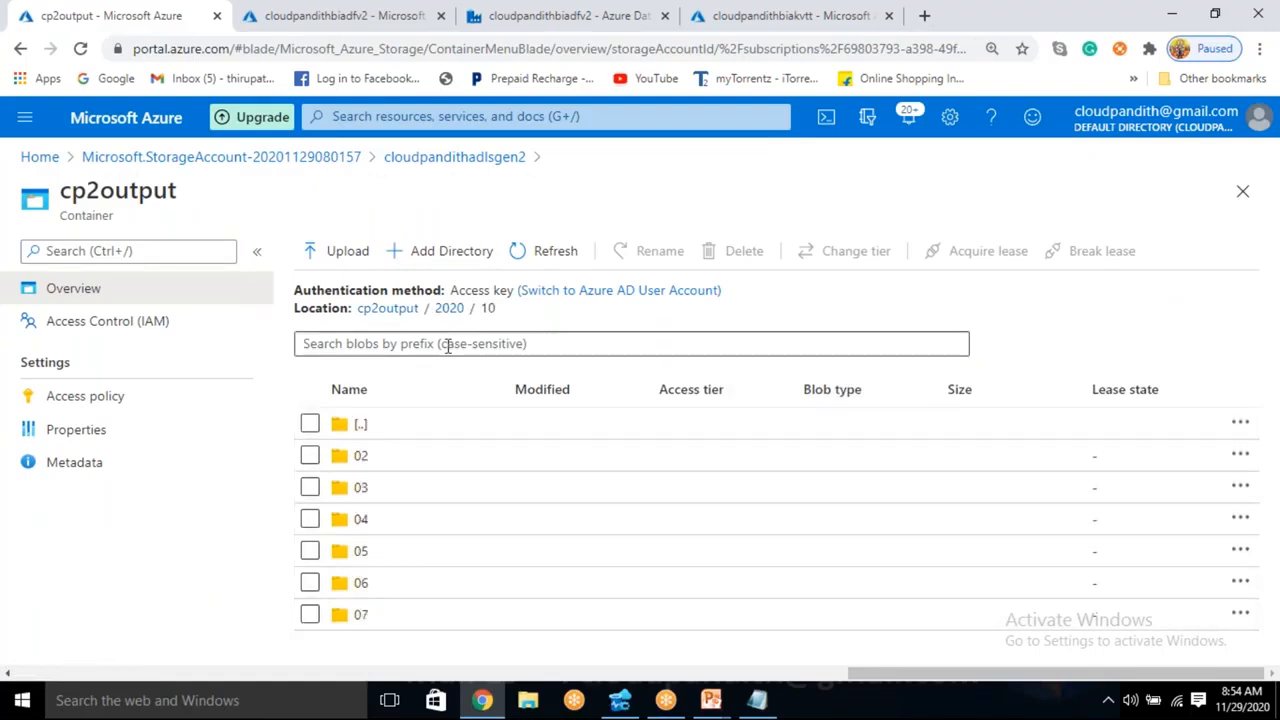
left_click(456, 160)
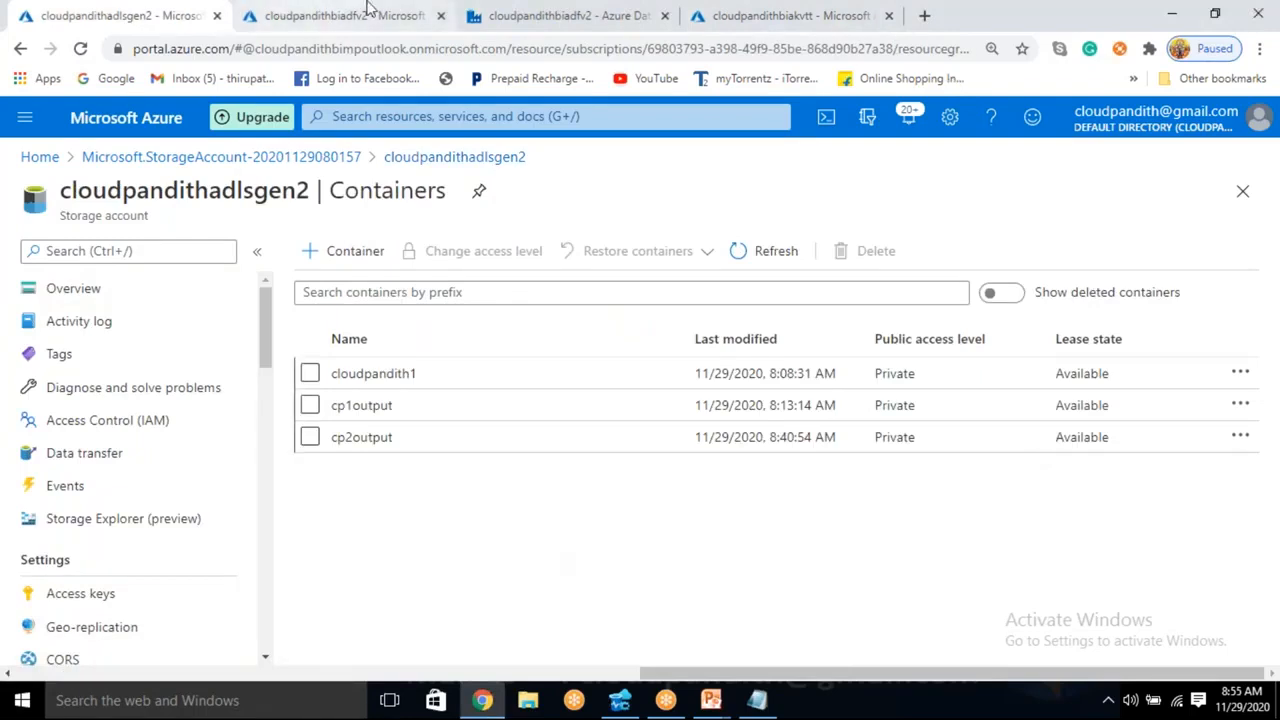
left_click(530, 10)
left_click(345, 12)
left_click(178, 12)
left_click(348, 10)
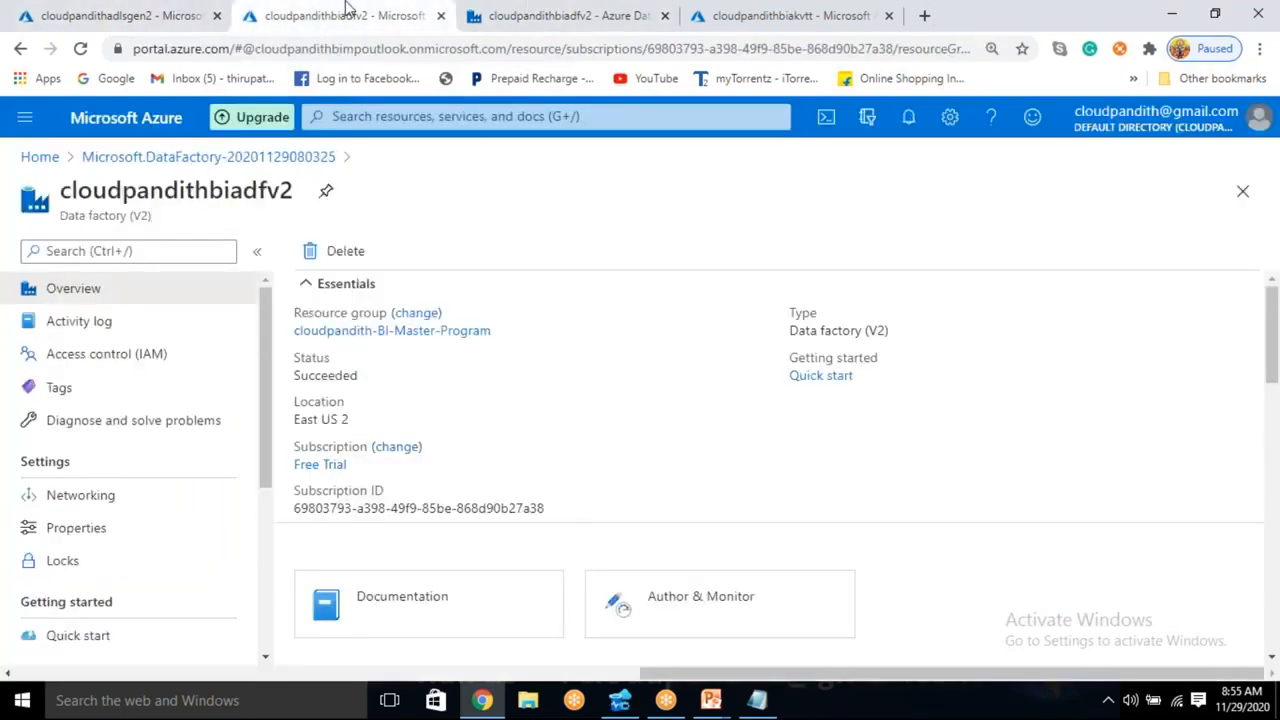
left_click(506, 11)
left_click(378, 10)
left_click(100, 12)
left_click(270, 12)
left_click(522, 10)
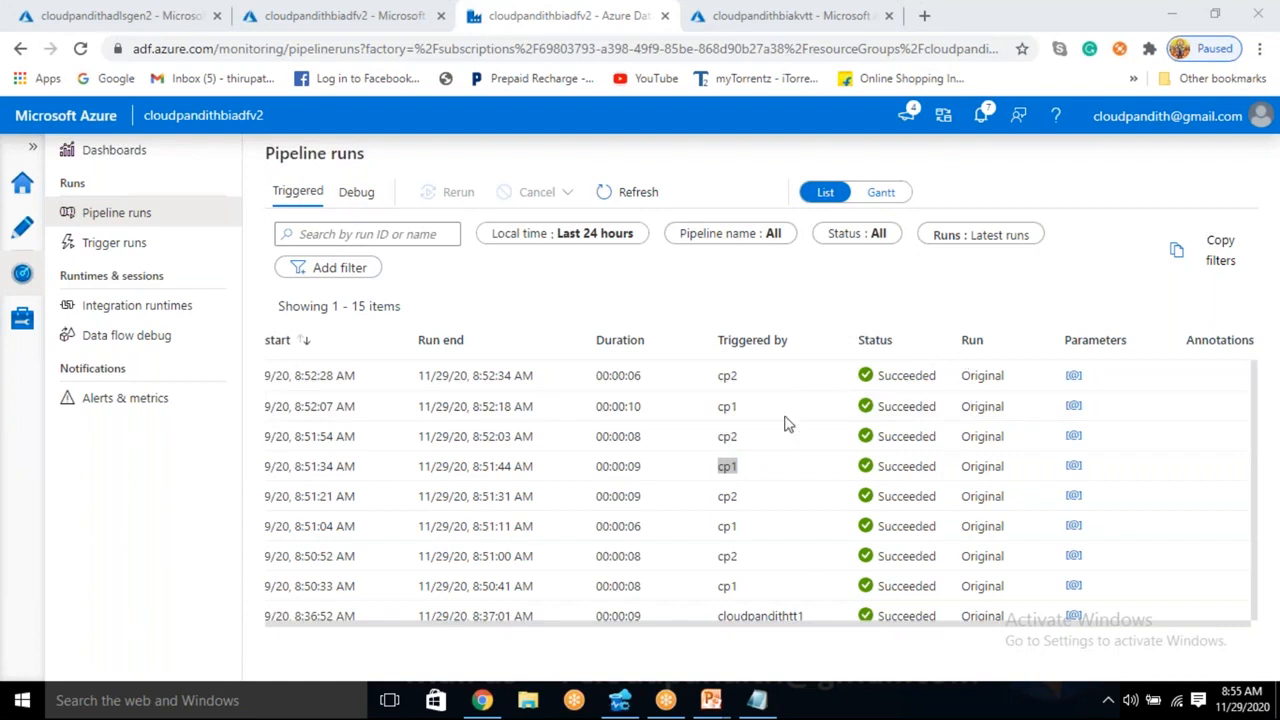
left_click(779, 665)
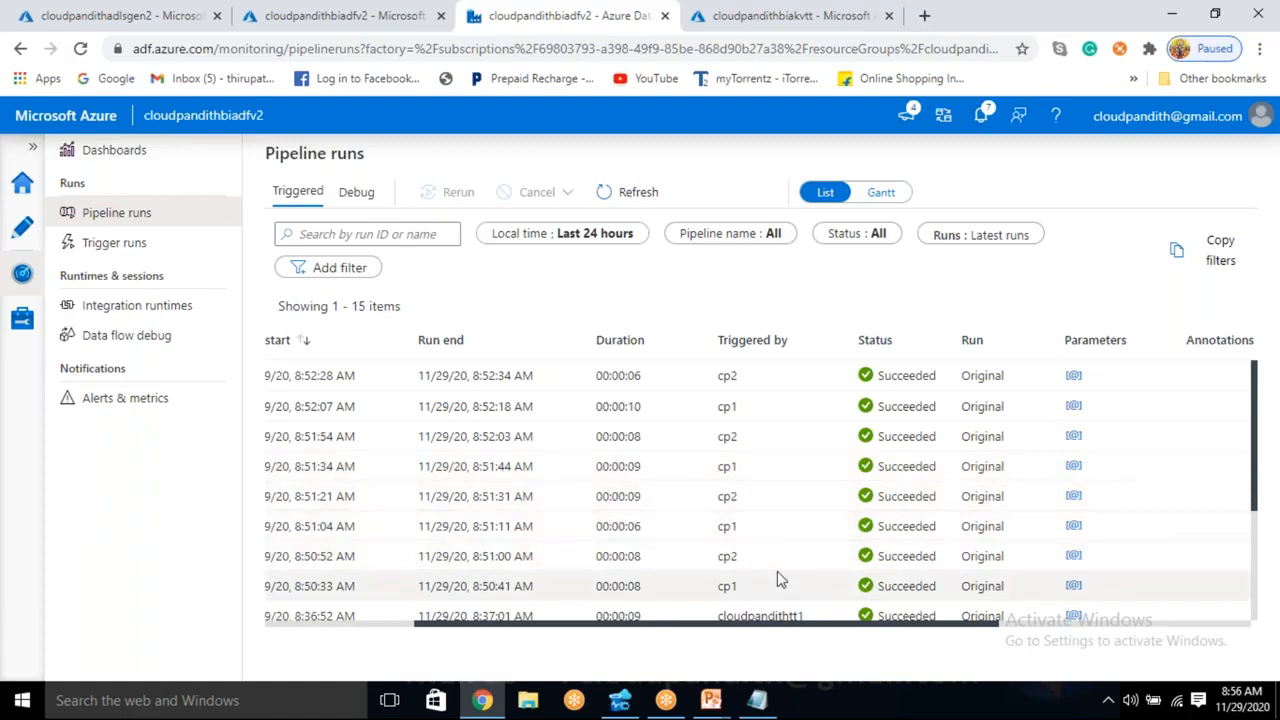
- Switch to the PowerPoint presentation and start the slide show from slide 7, the Tumbling Trigger Dependency slide about dependency offset
mouse_move(711, 700)
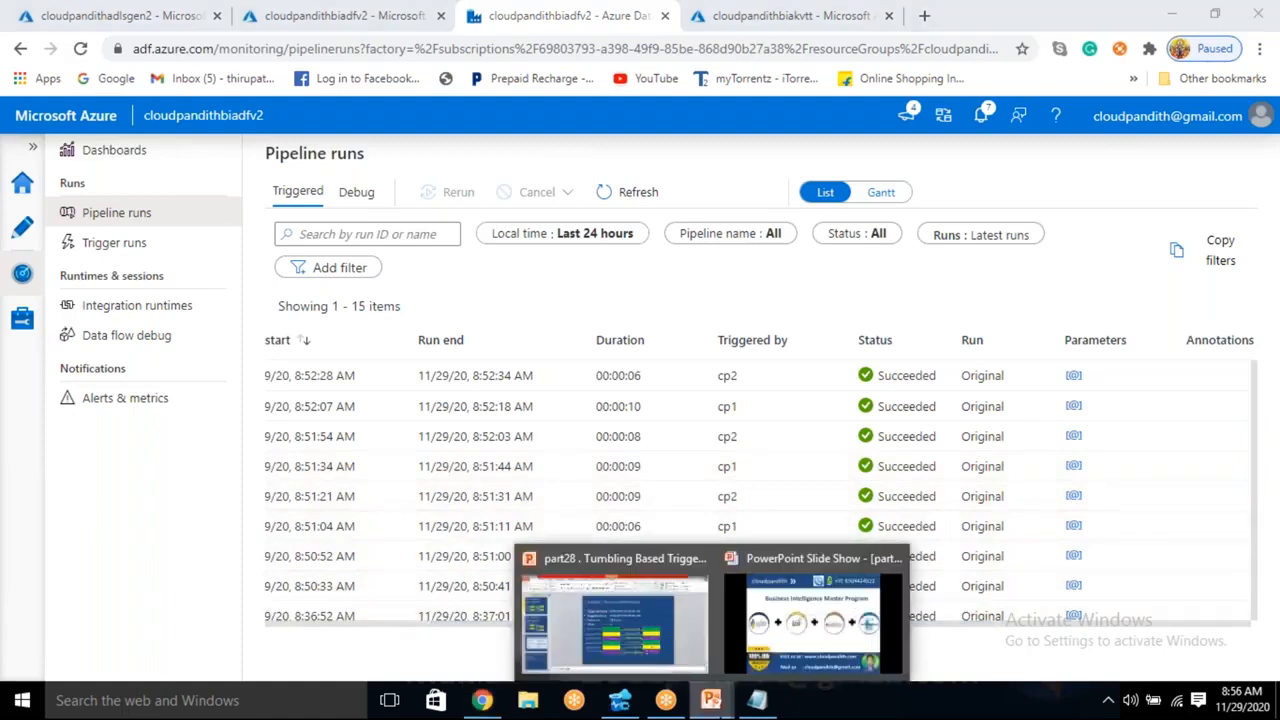
left_click(597, 620)
scroll(103, 307, "up", 2)
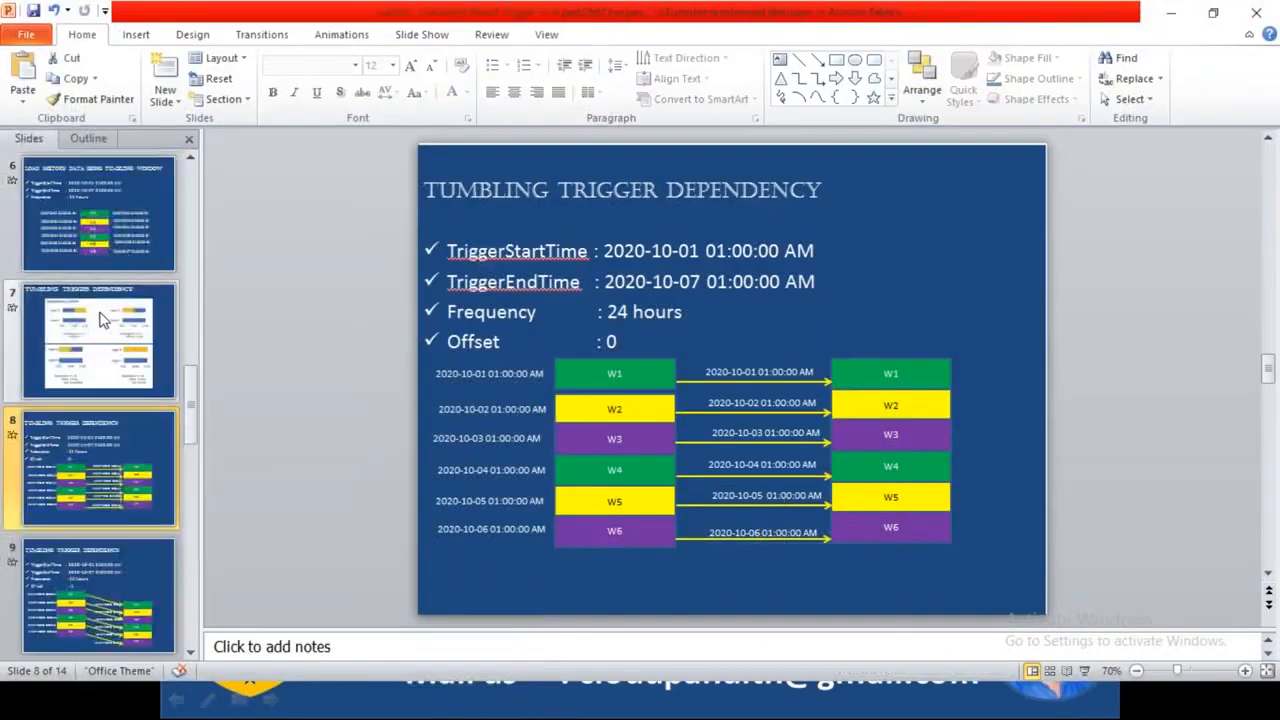
left_click(103, 307)
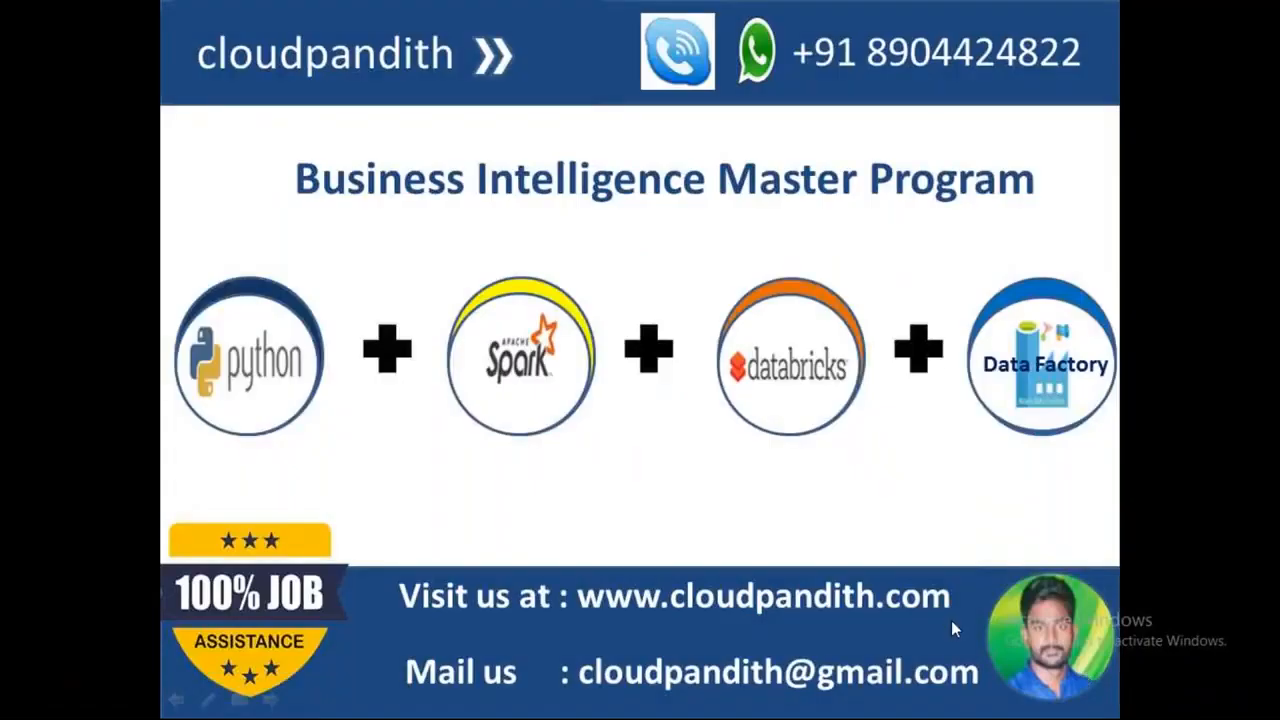
left_click(951, 621)
left_click(951, 621)
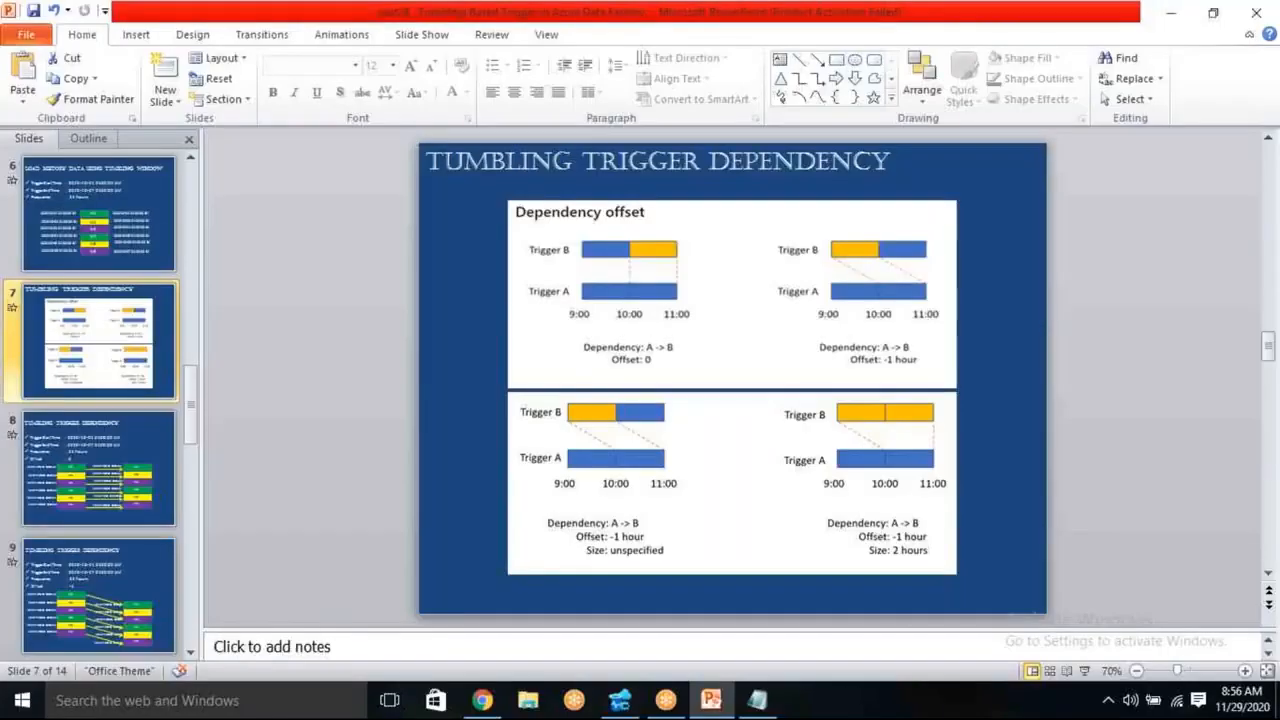
left_click(1082, 672)
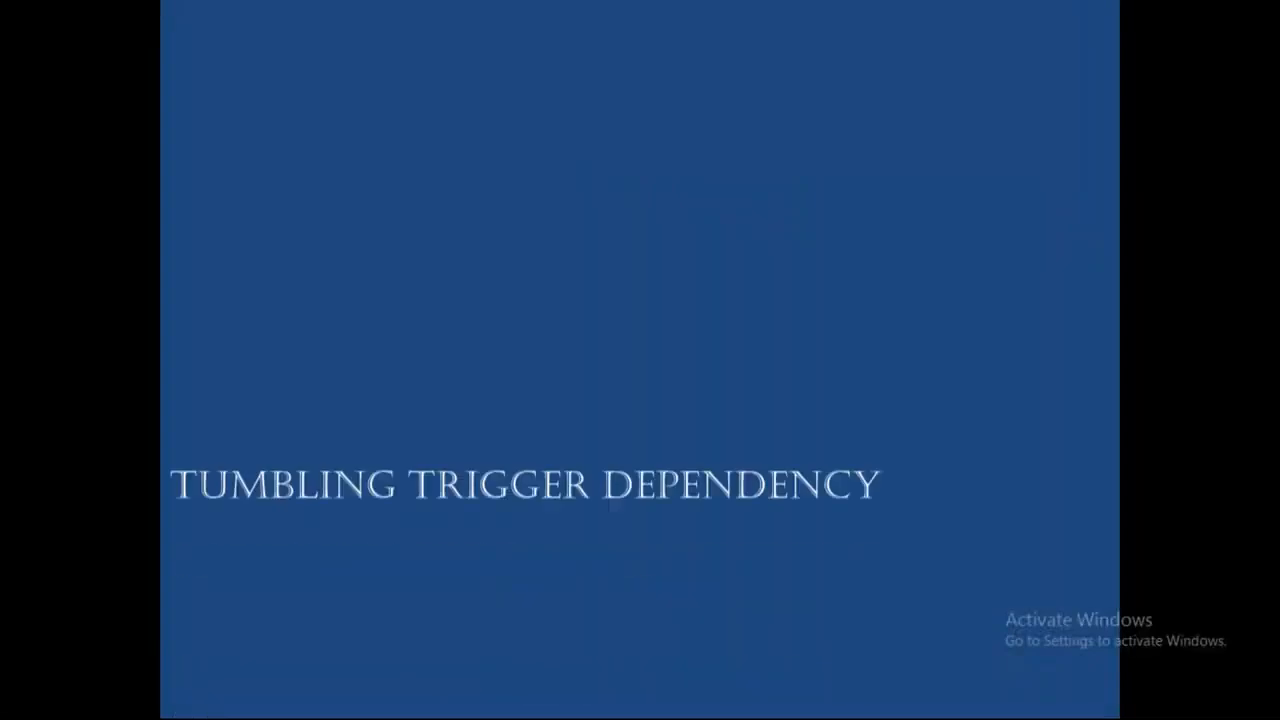